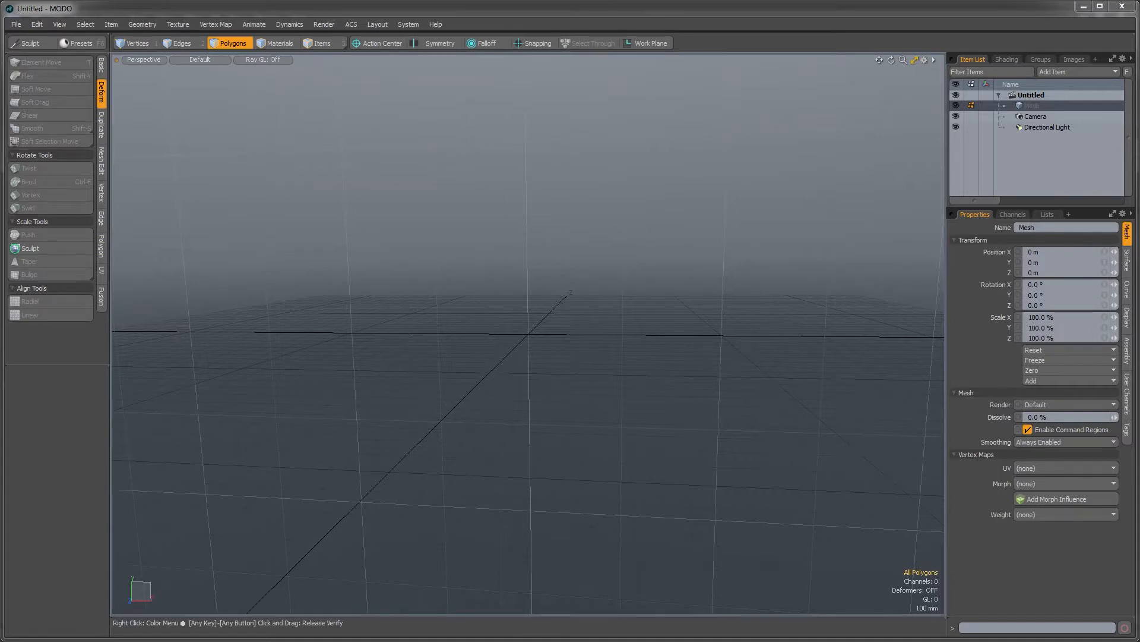
Switch to Photoshop to examine the PackageFrontComp.jpg package artwork, and return to MODO
key(alt+Tab)
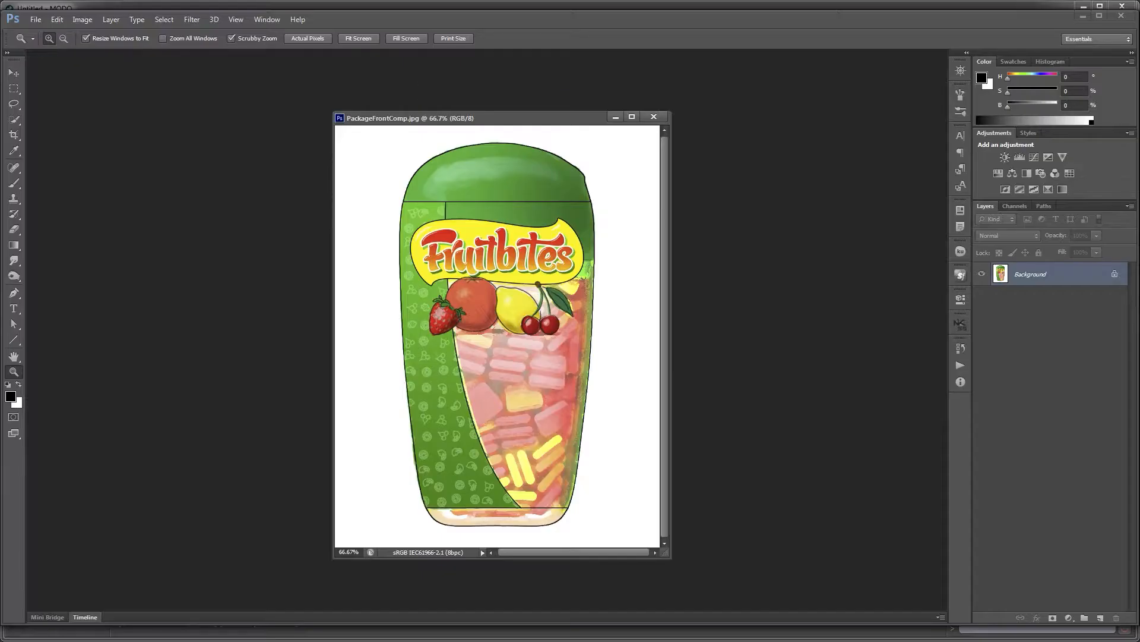
drag(608, 123, 621, 115)
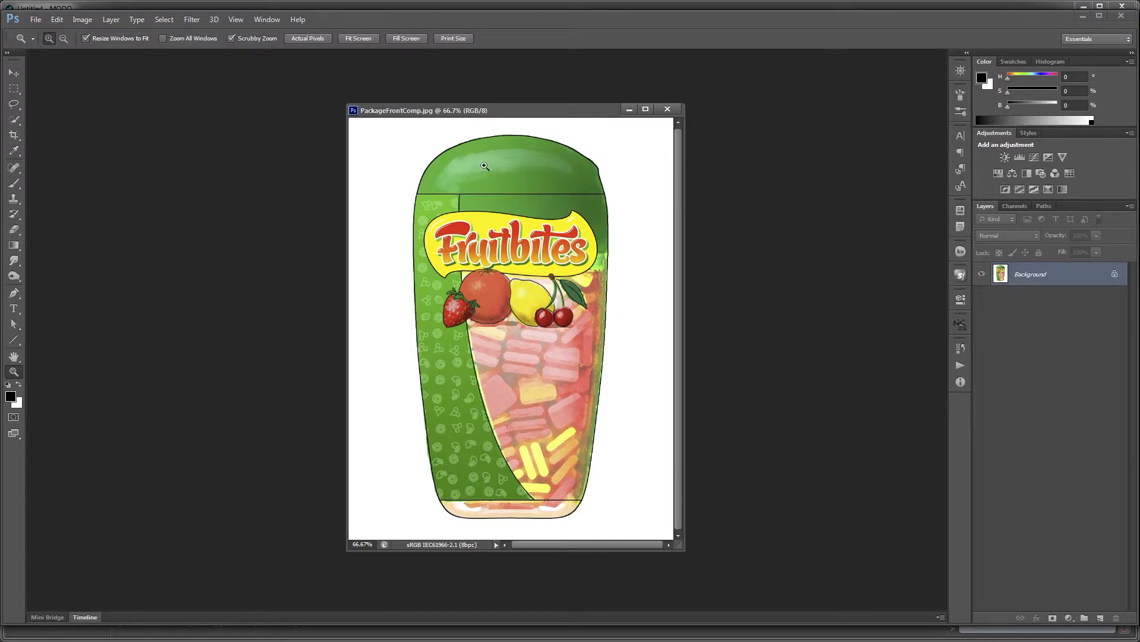
drag(539, 110, 530, 120)
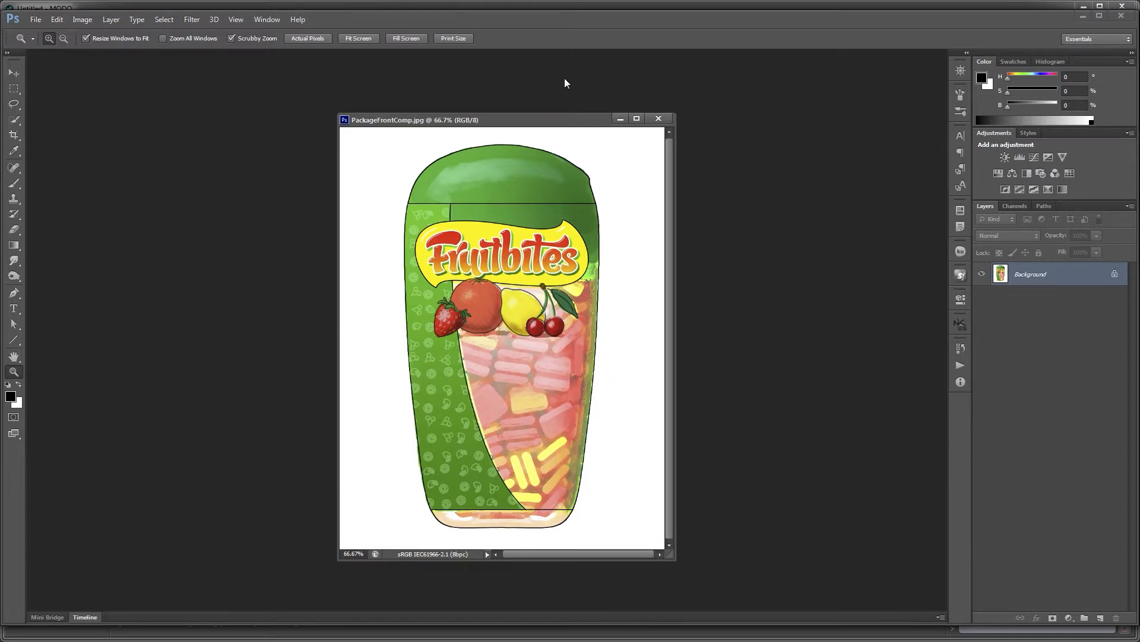
key(alt+Tab)
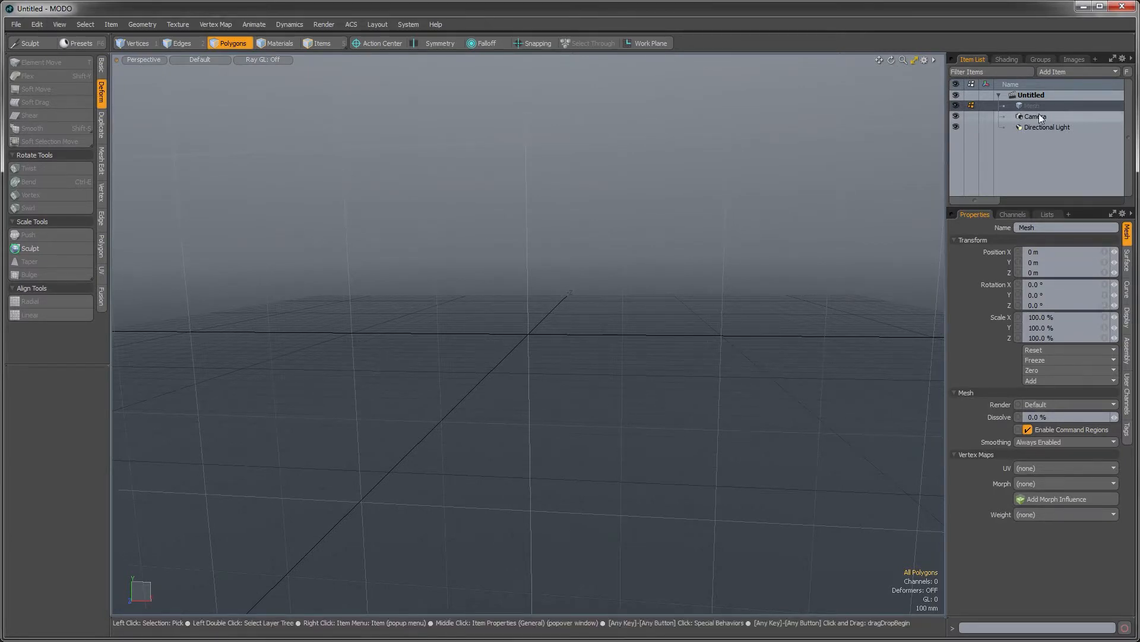
Add a backdrop item to the scene
click(1061, 72)
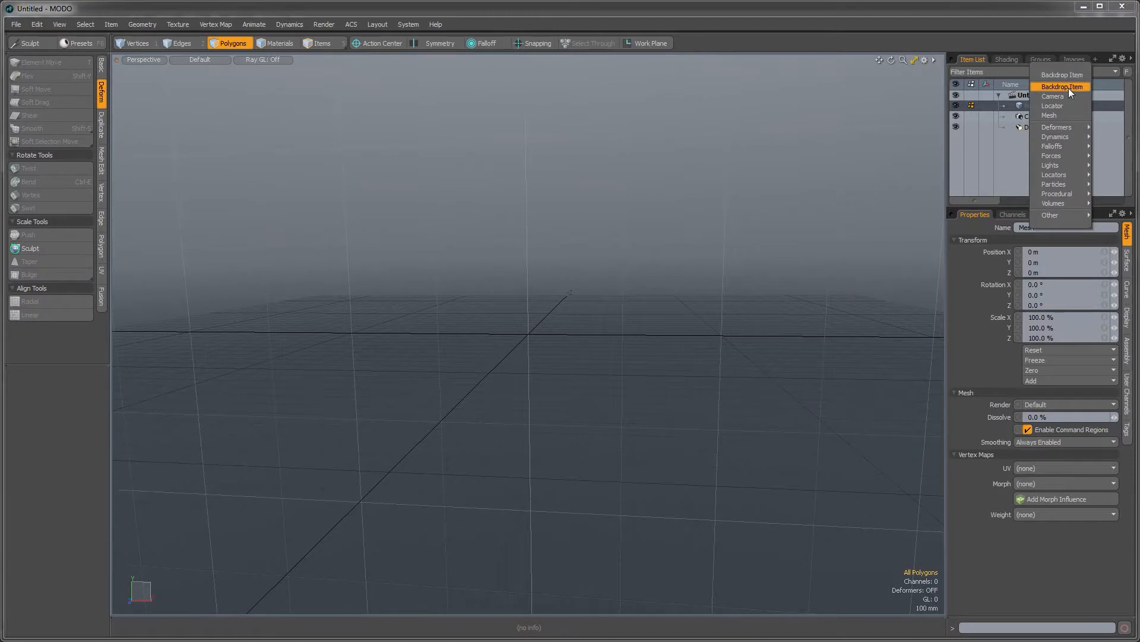
click(1068, 88)
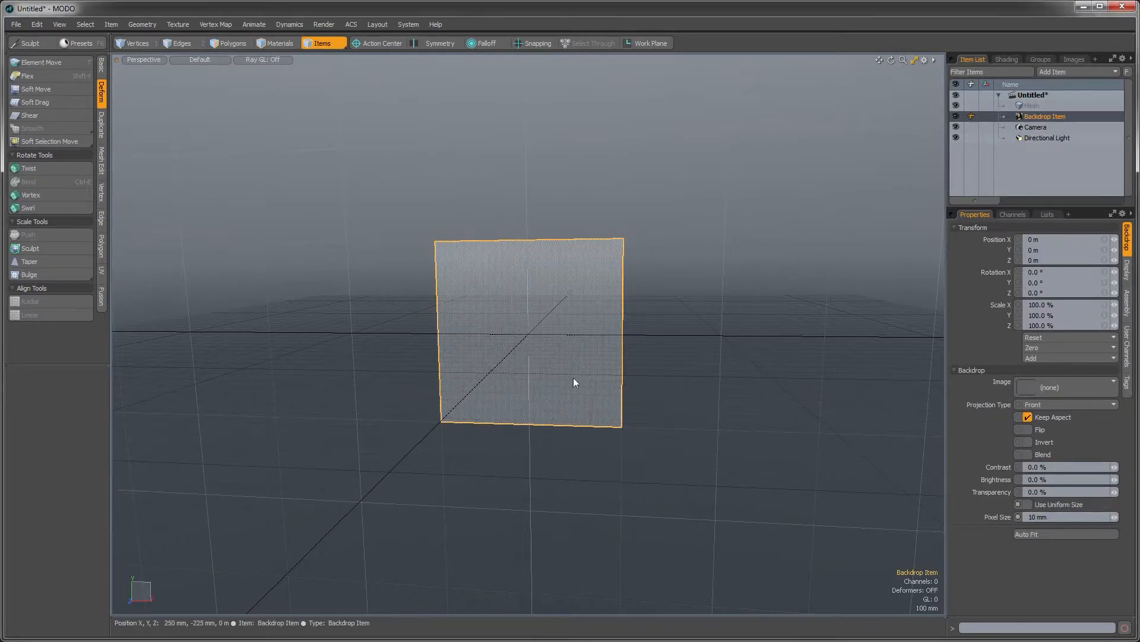
alt+drag(586, 376, 657, 377)
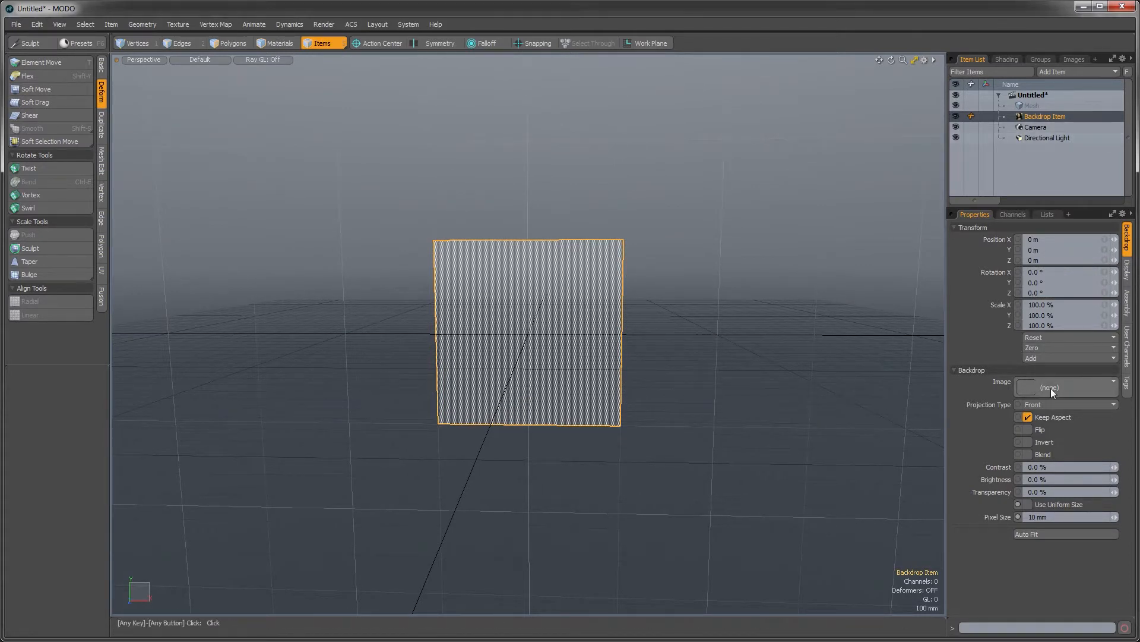
Load PackageFrontComp.jpg from the Backdrops folder as the backdrop item's image
click(1050, 387)
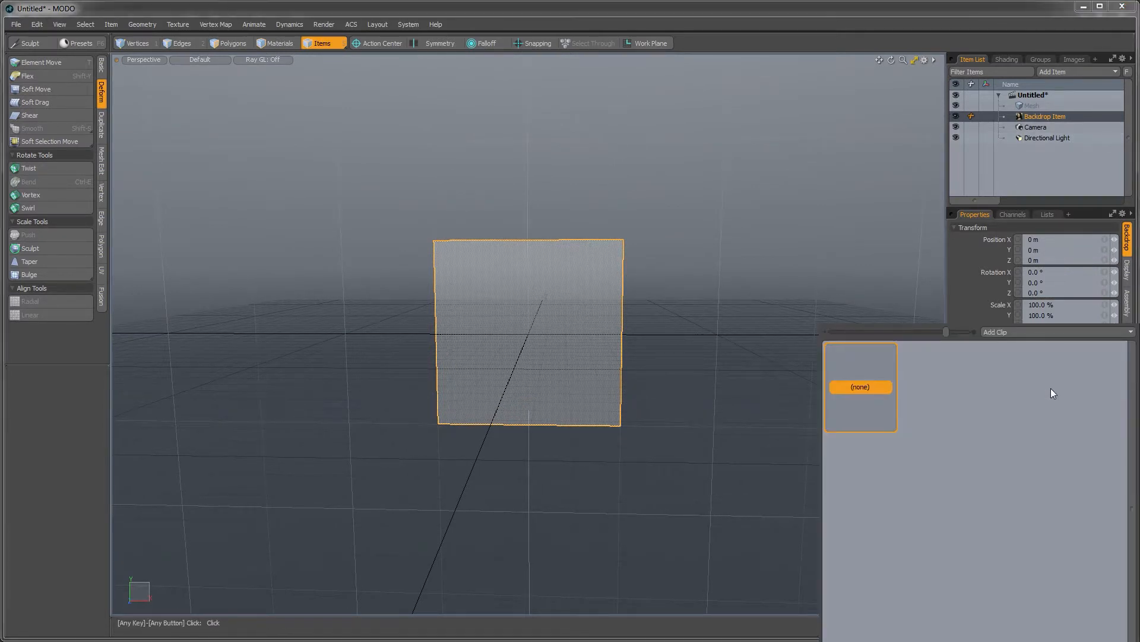
click(1021, 335)
click(1021, 336)
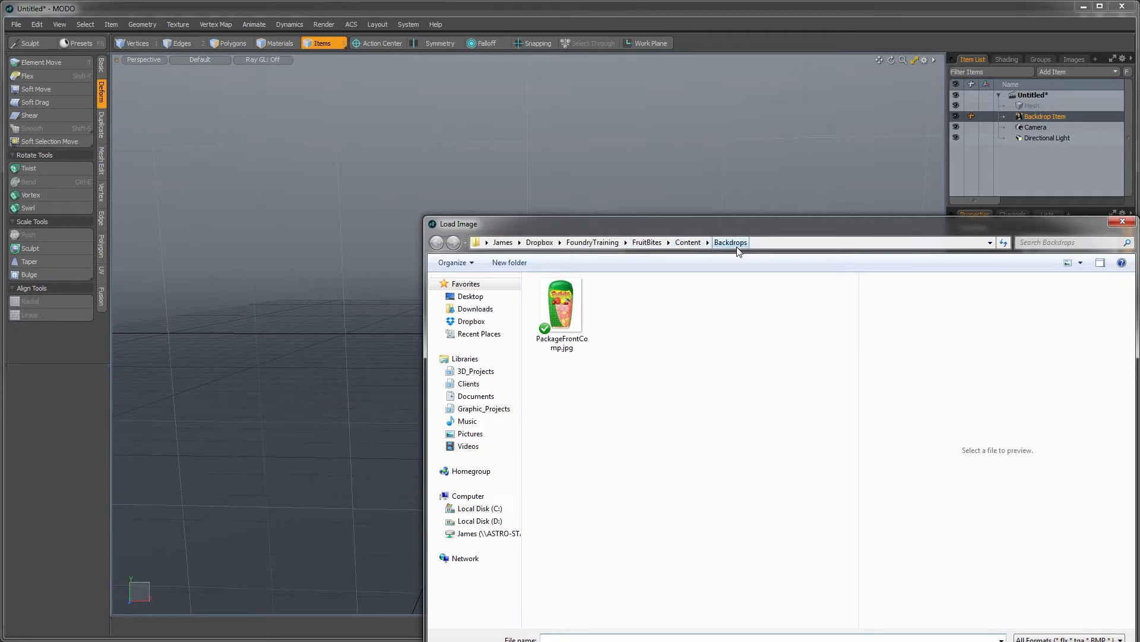
click(561, 309)
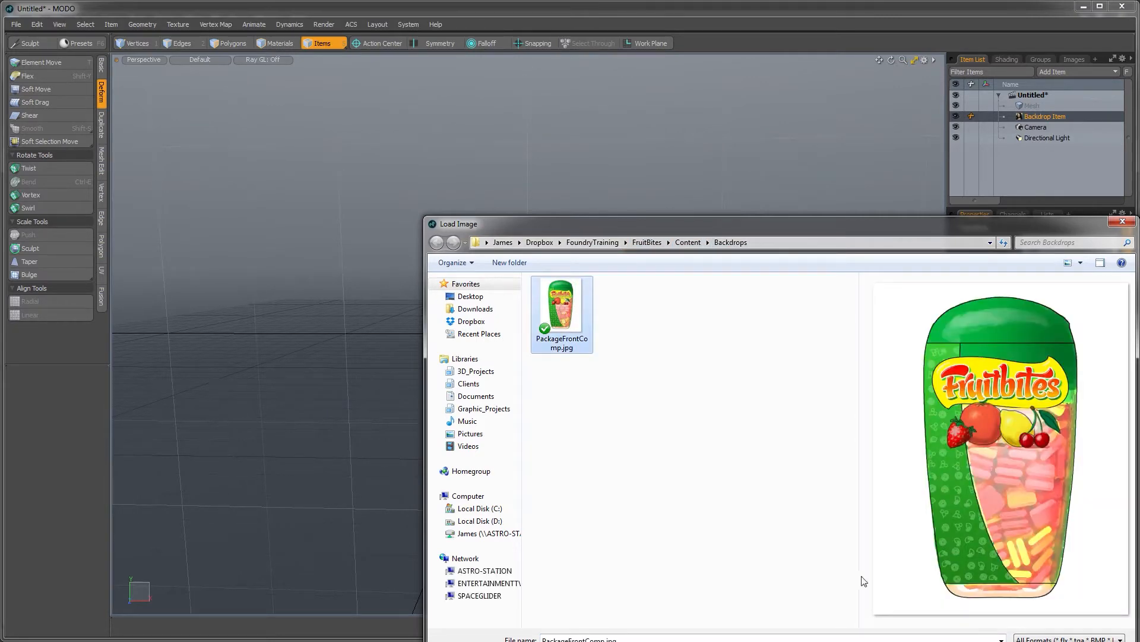
double_click(561, 309)
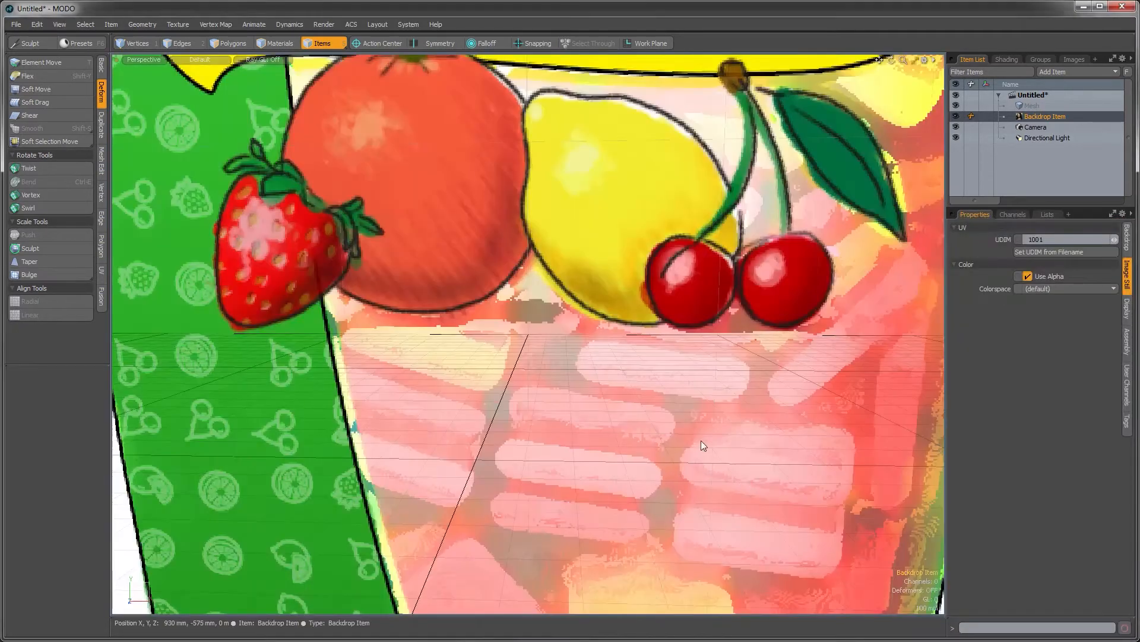
ctrl+alt+drag(712, 418, 565, 378)
alt+shift+drag(565, 378, 589, 369)
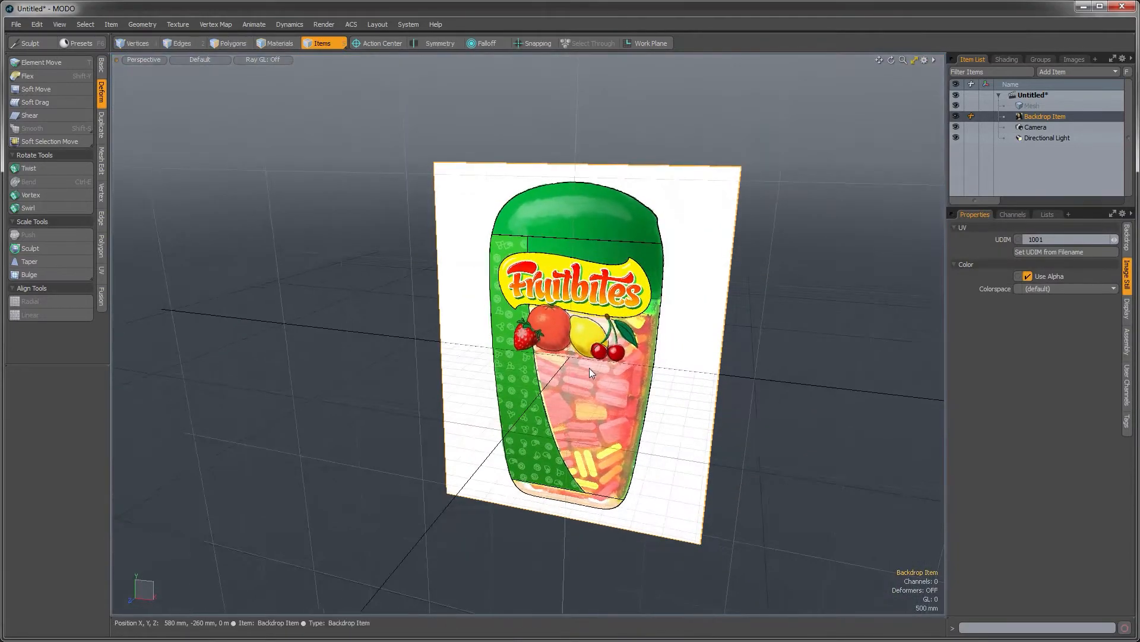
Create a default unit cube at the origin in the Mesh item as a size reference
click(1017, 107)
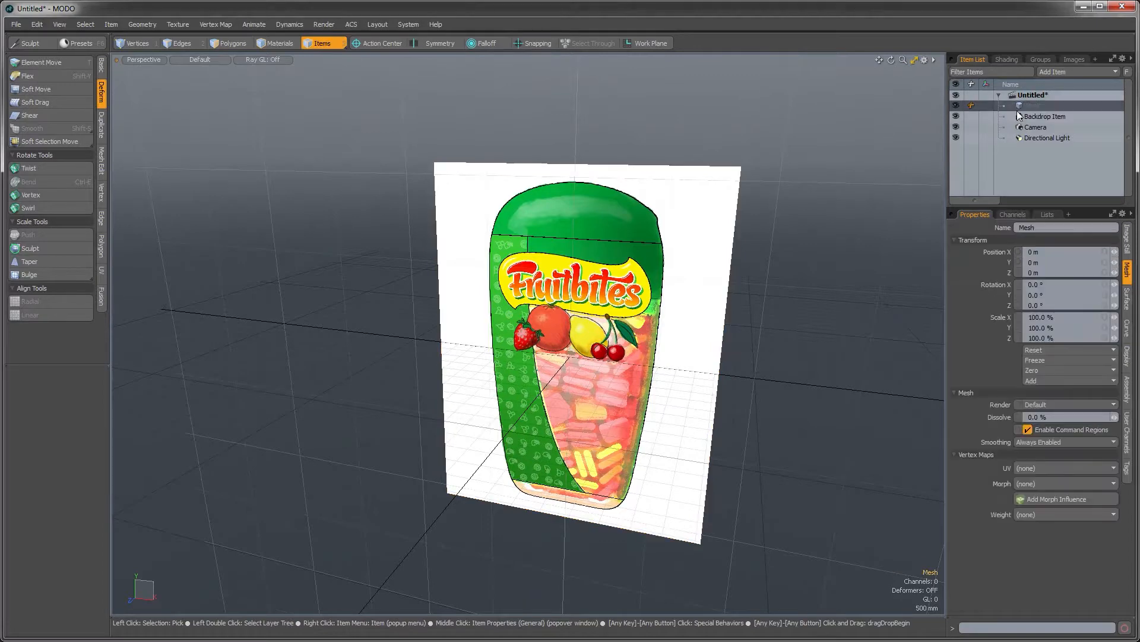
alt+drag(492, 233, 485, 223)
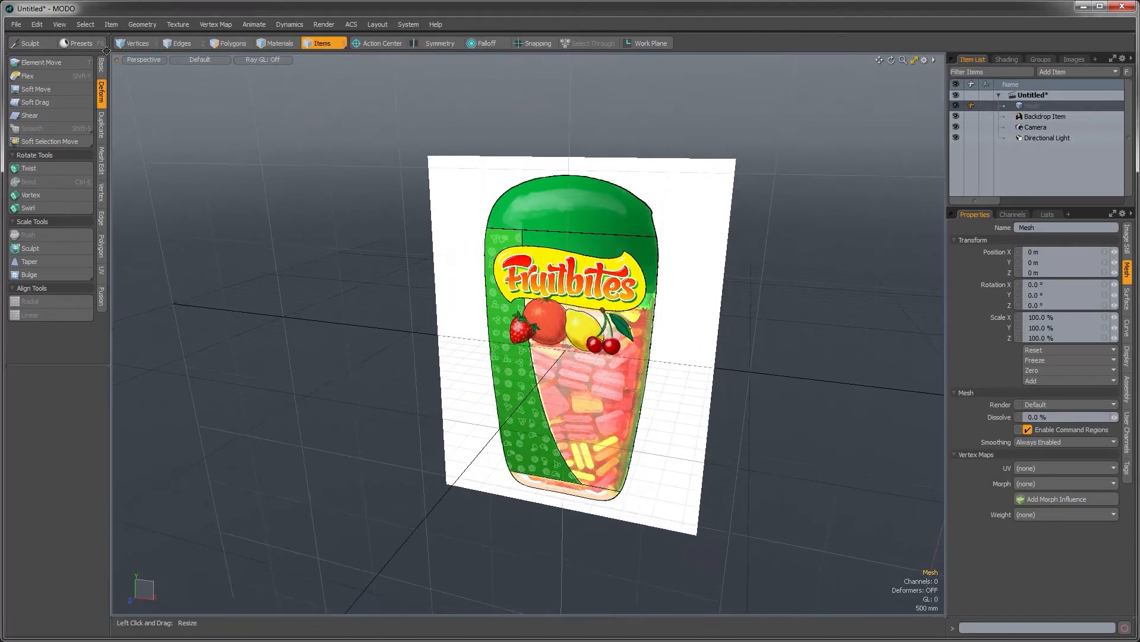
click(103, 64)
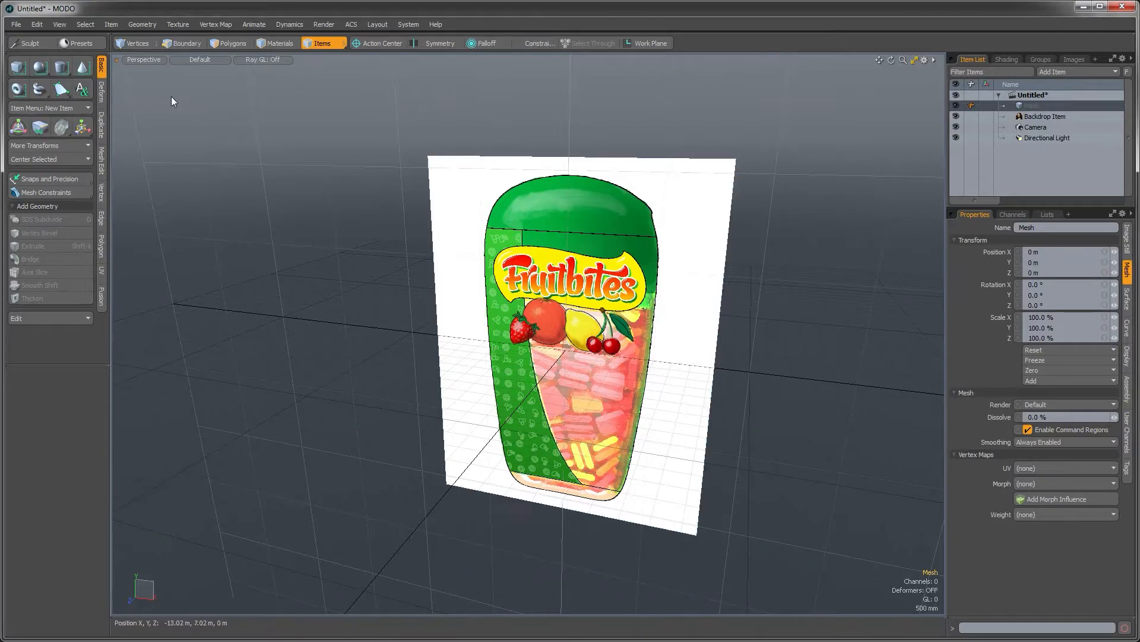
click(17, 71)
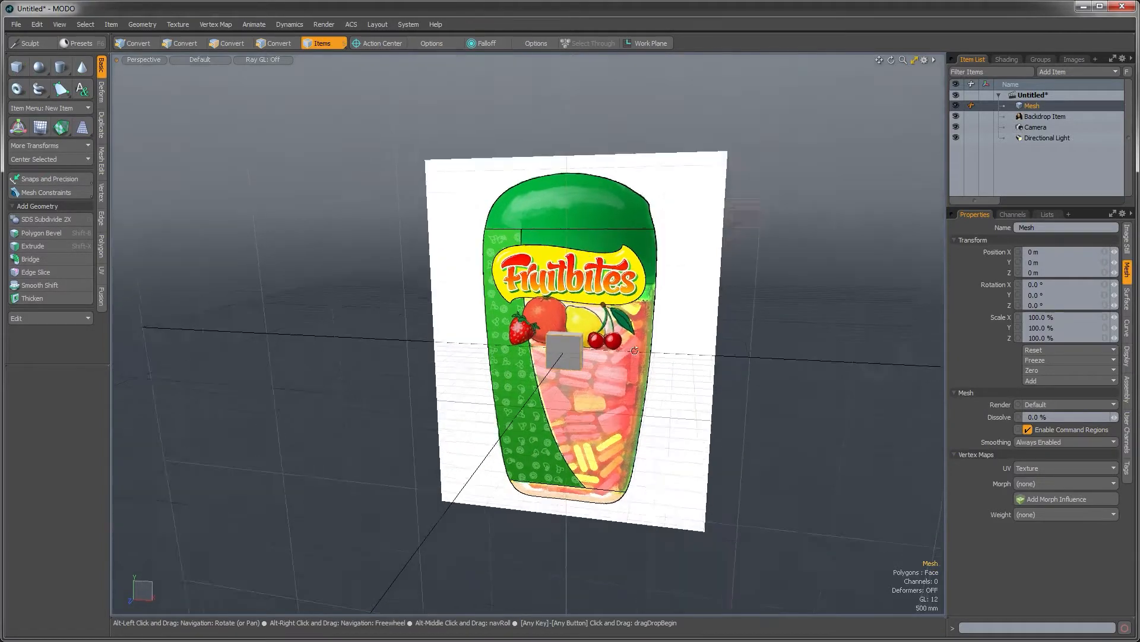
ctrl+alt+drag(600, 331, 689, 328)
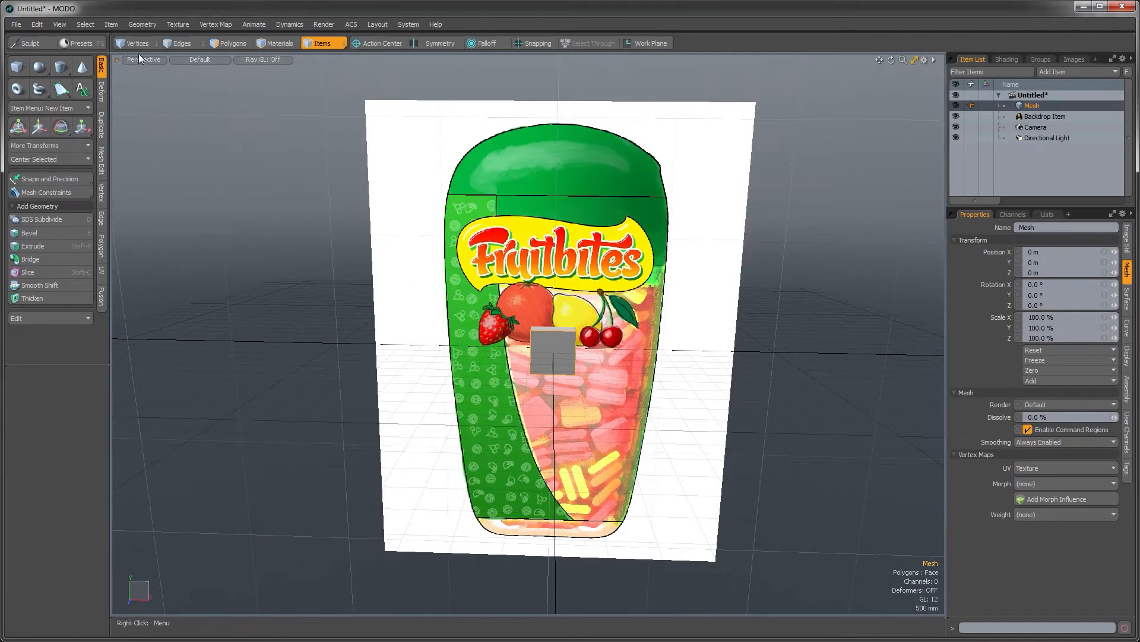
Set the viewport to wireframe shading and the Front view
click(186, 61)
click(189, 62)
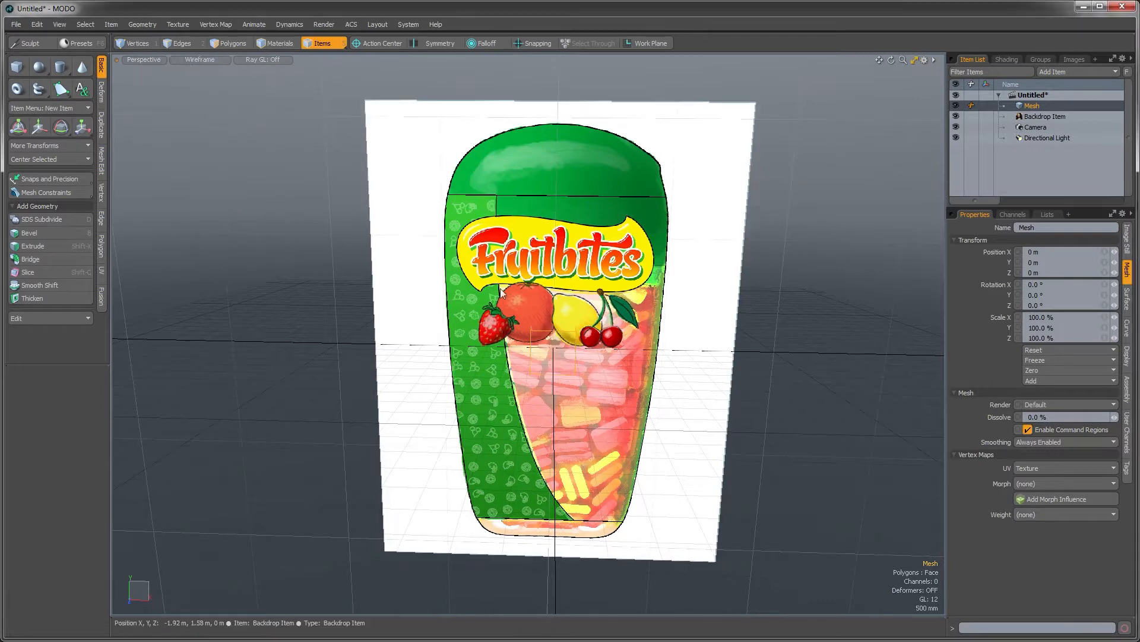
key(ctrl+space)
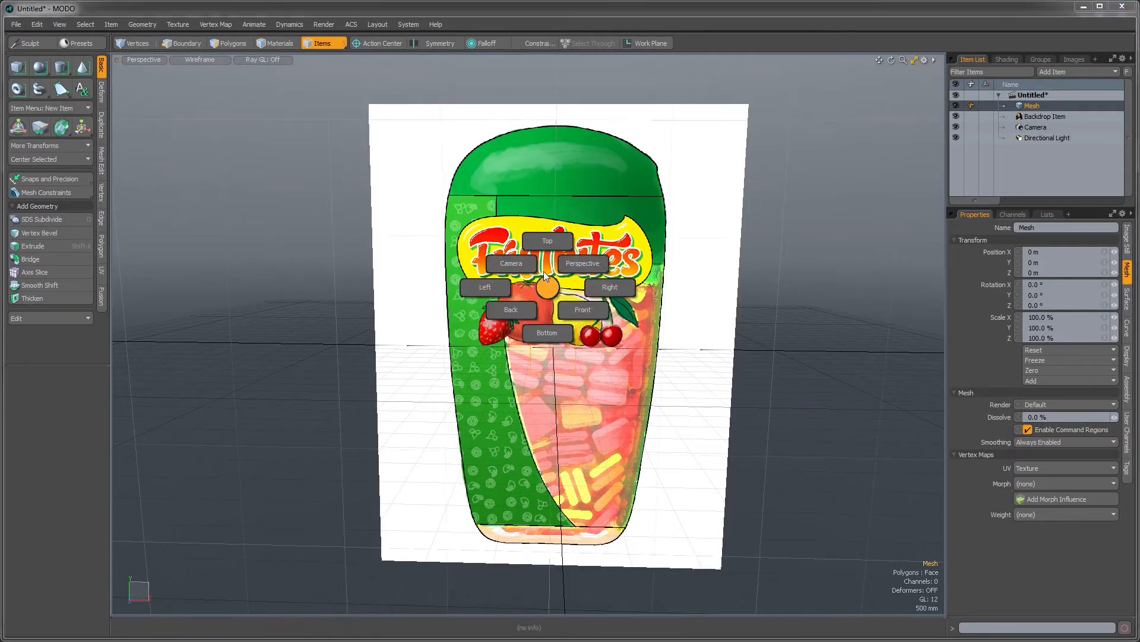
click(582, 309)
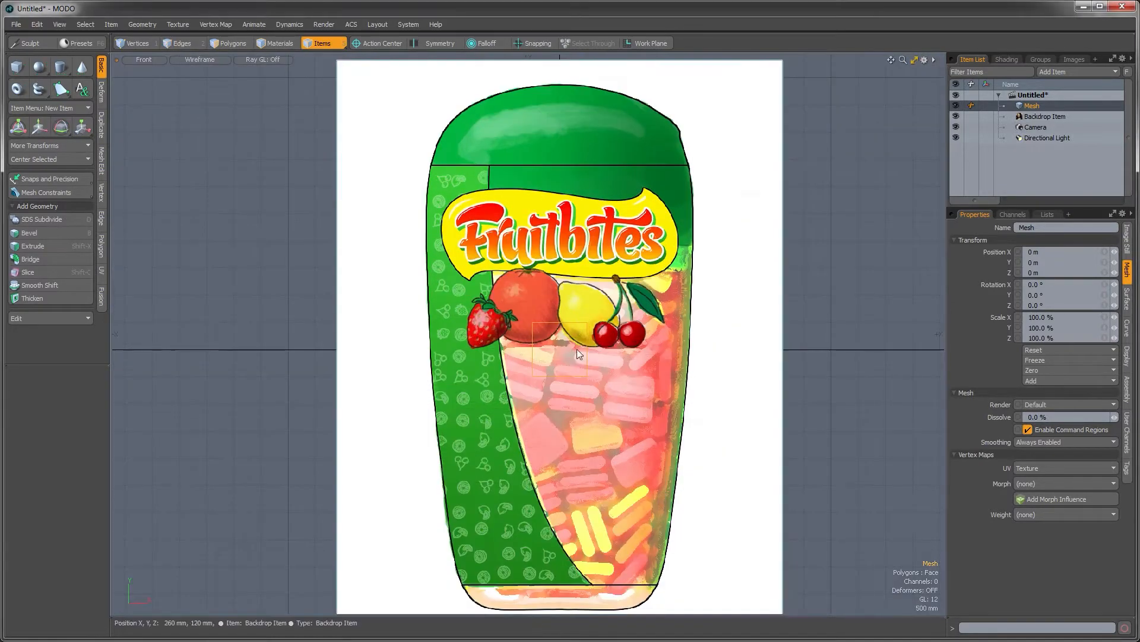
scroll(577, 348, up, 3)
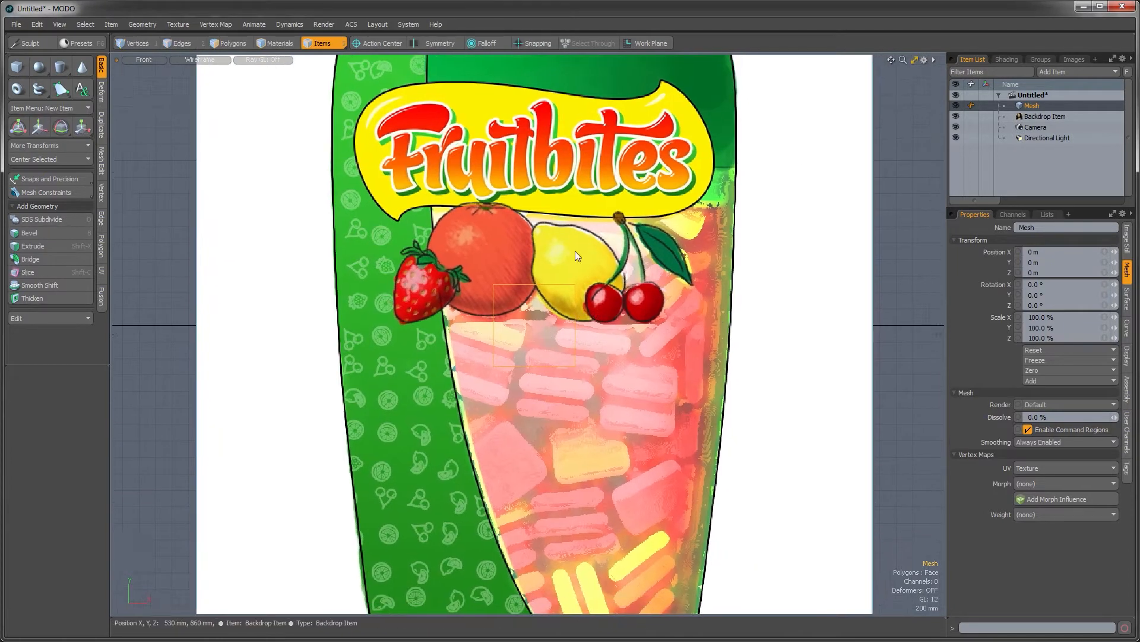
alt+drag(680, 290, 657, 321)
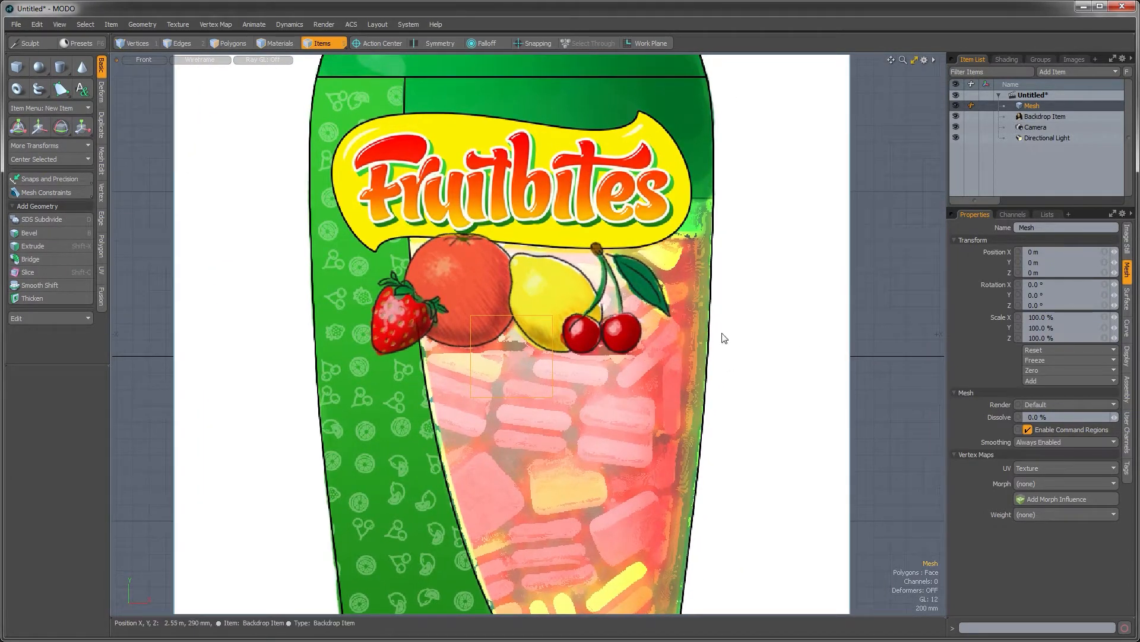
Reduce the backdrop's pixel size to 2.1 mm to bring the package close to the reference cube's width
click(1037, 118)
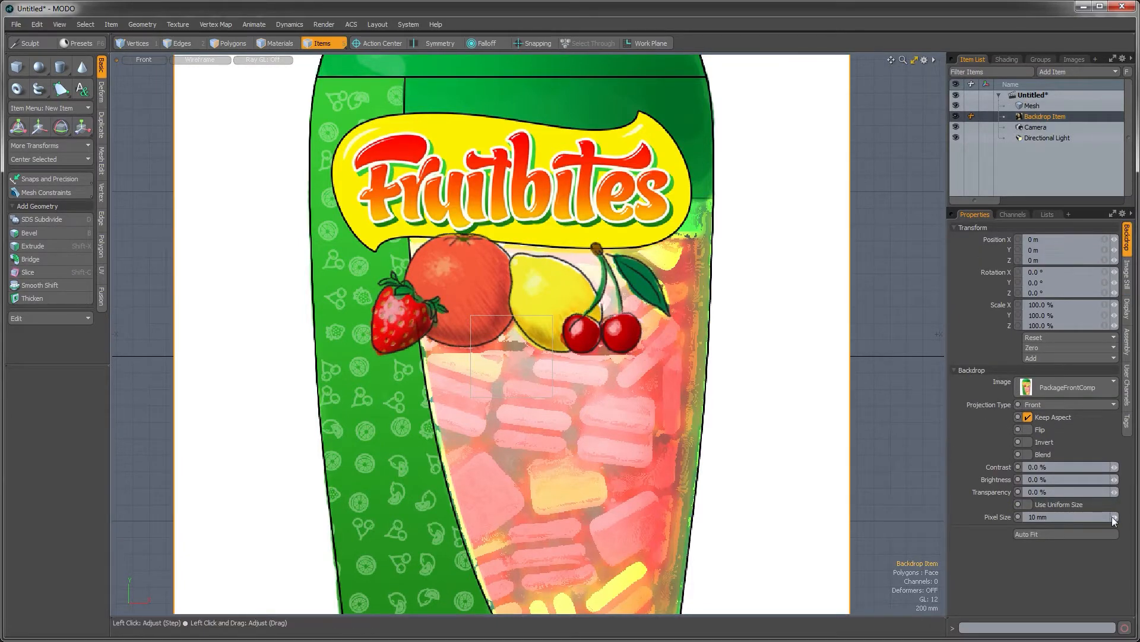
drag(1114, 521, 1072, 524)
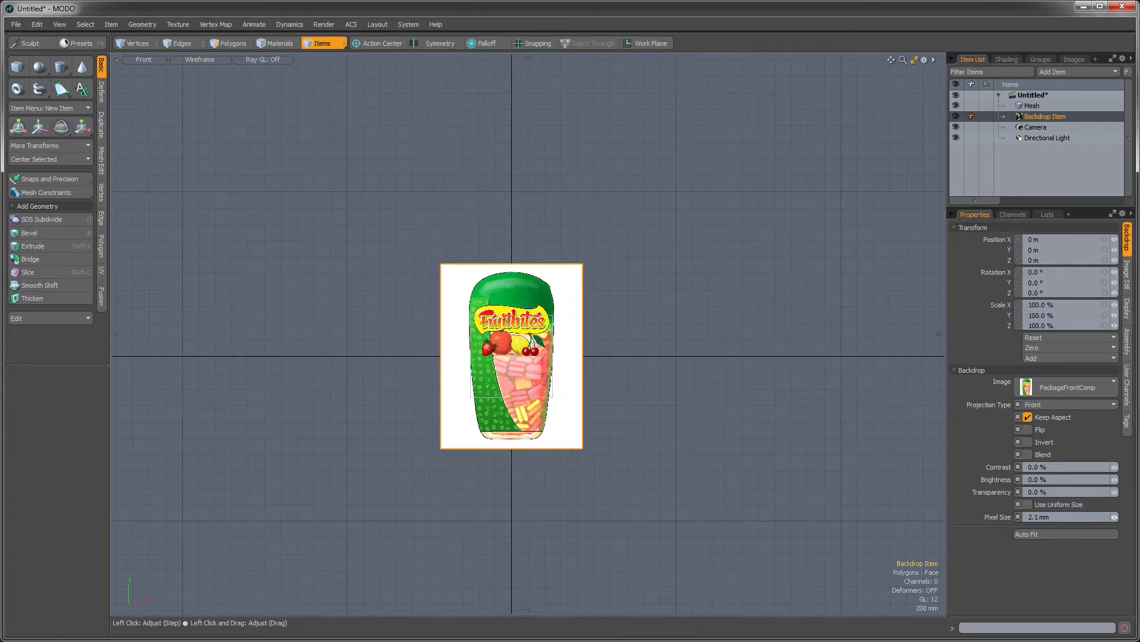
scroll(581, 419, up, 5)
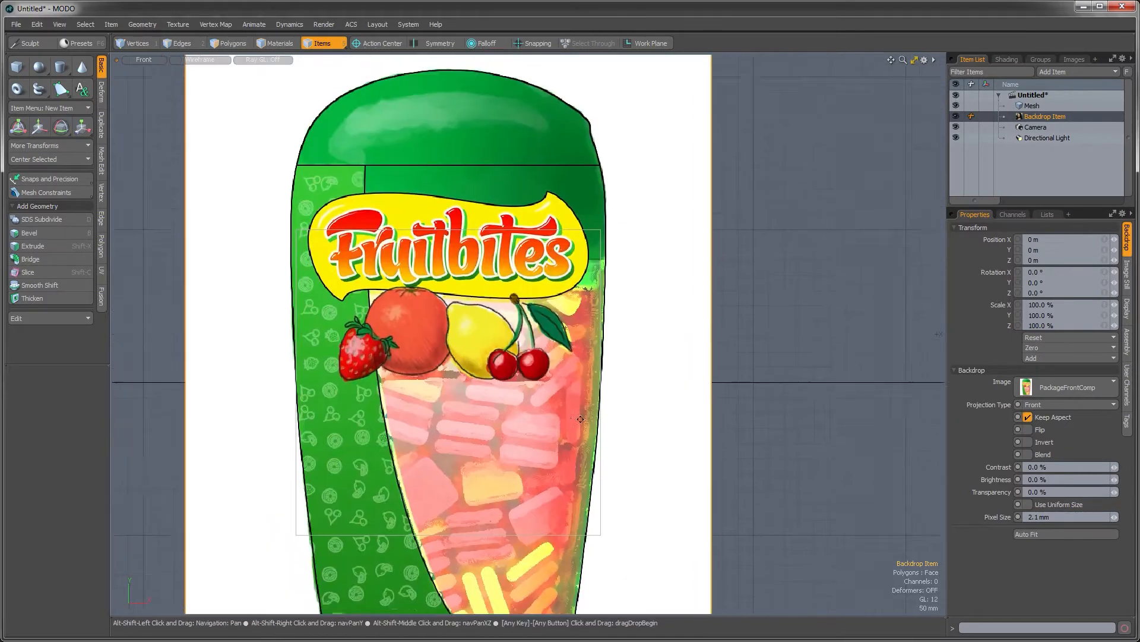
scroll(581, 418, up, 3)
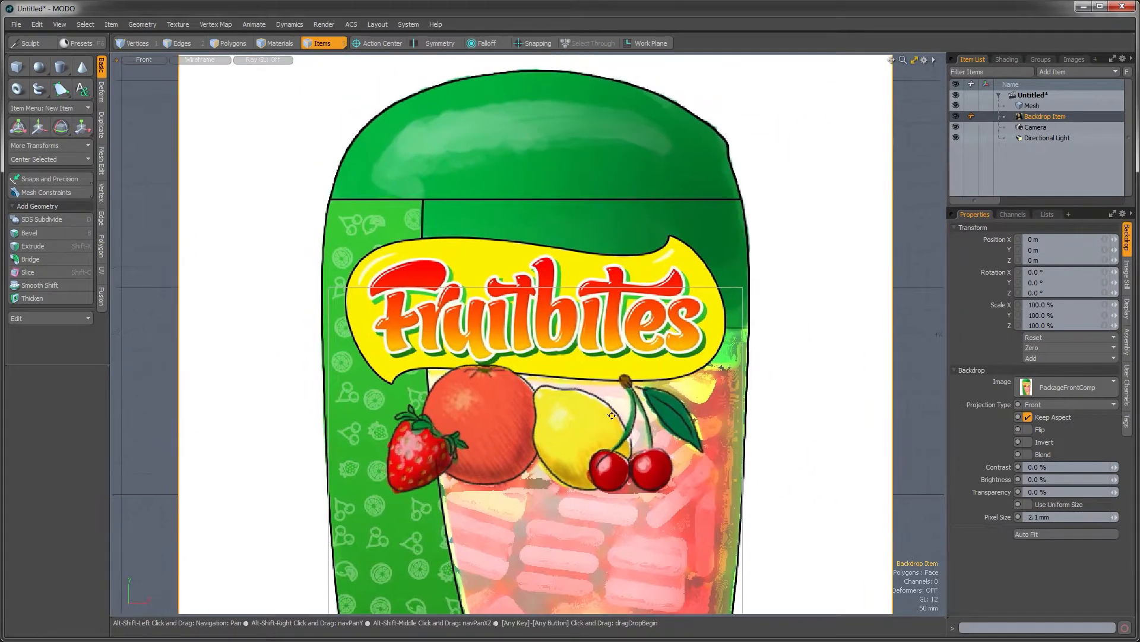
scroll(731, 360, up, 4)
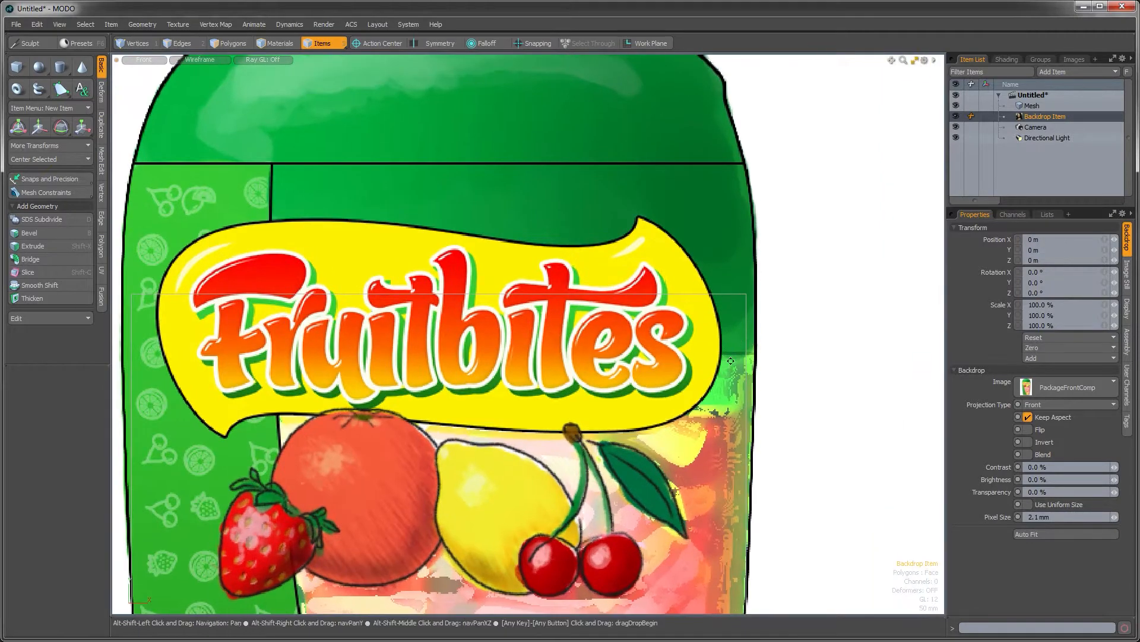
alt+shift+drag(731, 361, 779, 350)
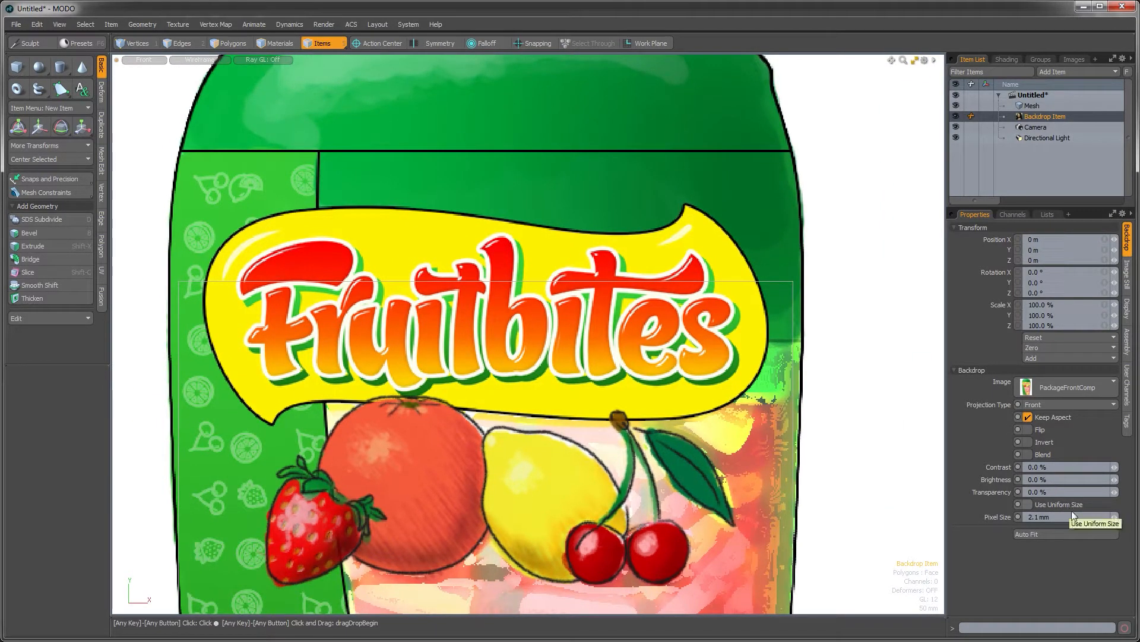
Fine-tune the backdrop's pixel size to 2.044 mm so the package's width matches the reference cube
ctrl+drag(1117, 521, 1092, 521)
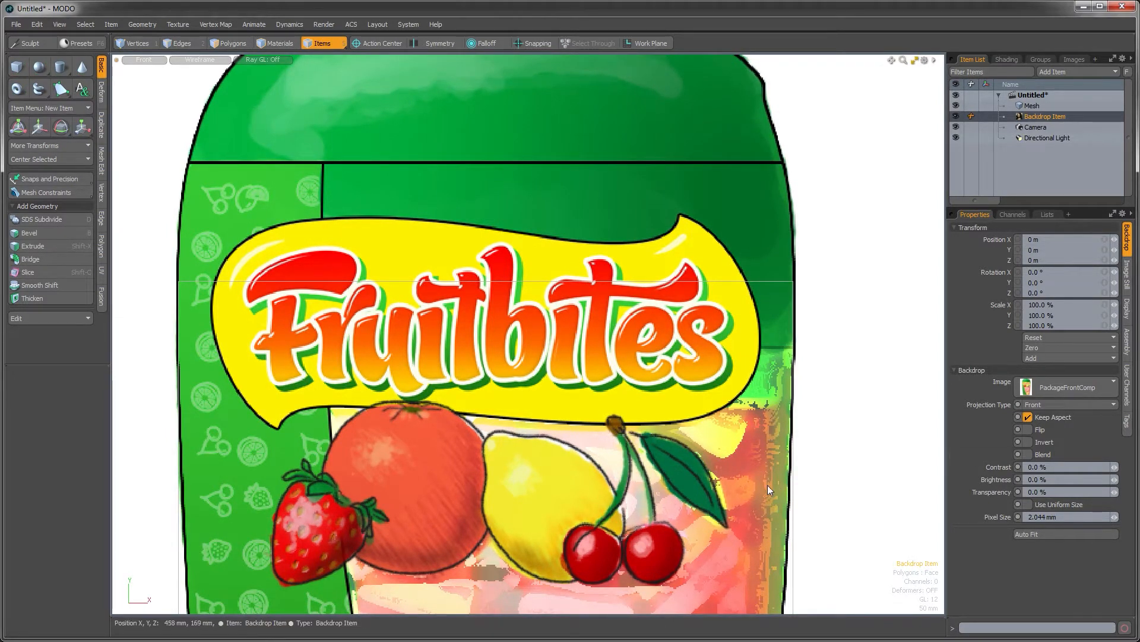
scroll(767, 485, down, 4)
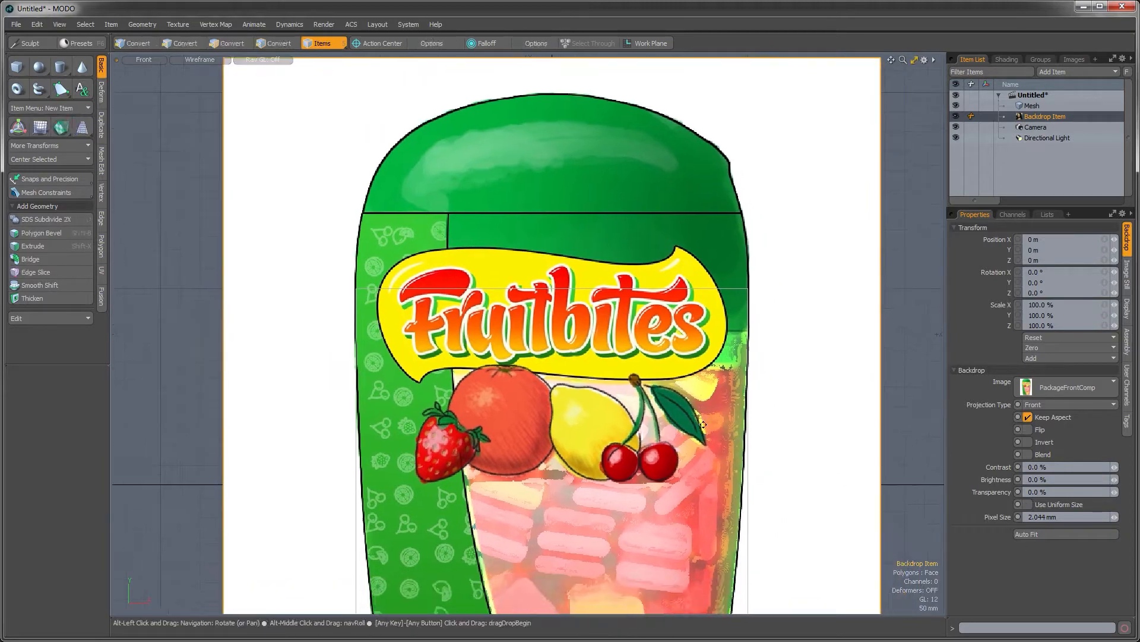
scroll(704, 424, up, 3)
scroll(707, 418, down, 6)
alt+shift+drag(703, 424, 698, 324)
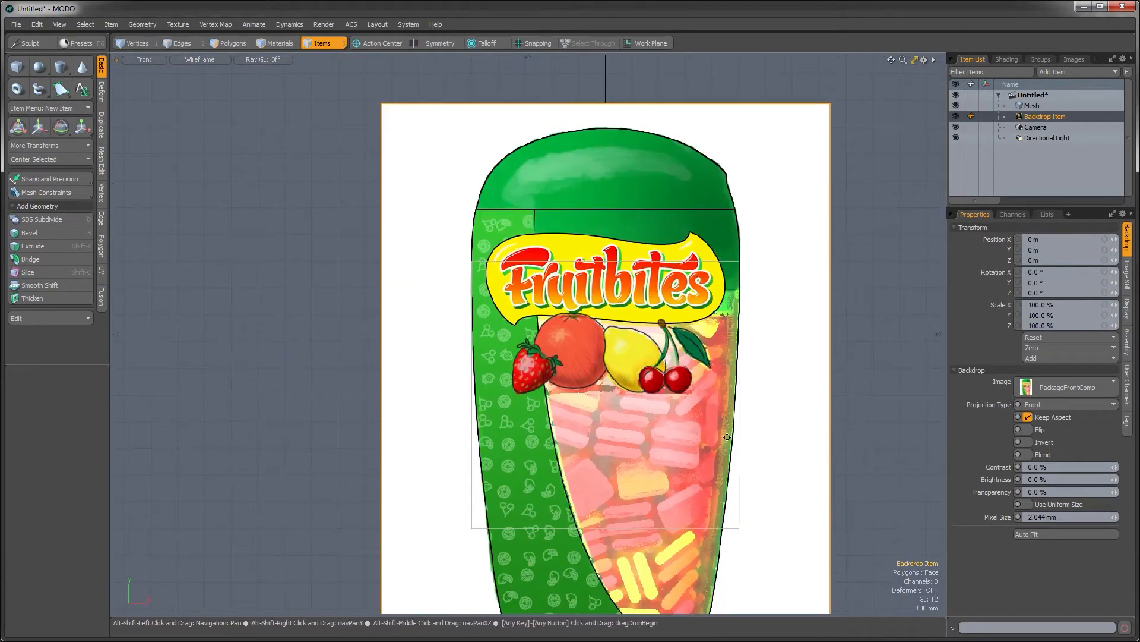
Set the backdrop's transparency to 50% and darken it to a brightness of about -28.5%
alt+shift+drag(727, 436, 644, 358)
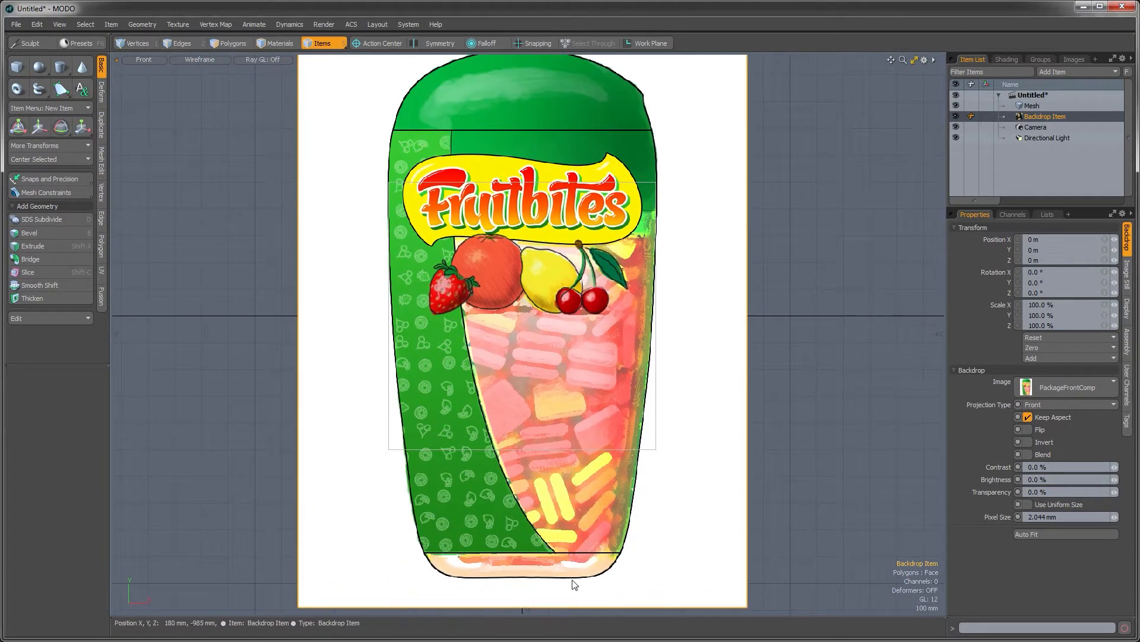
alt+shift+drag(764, 247, 719, 209)
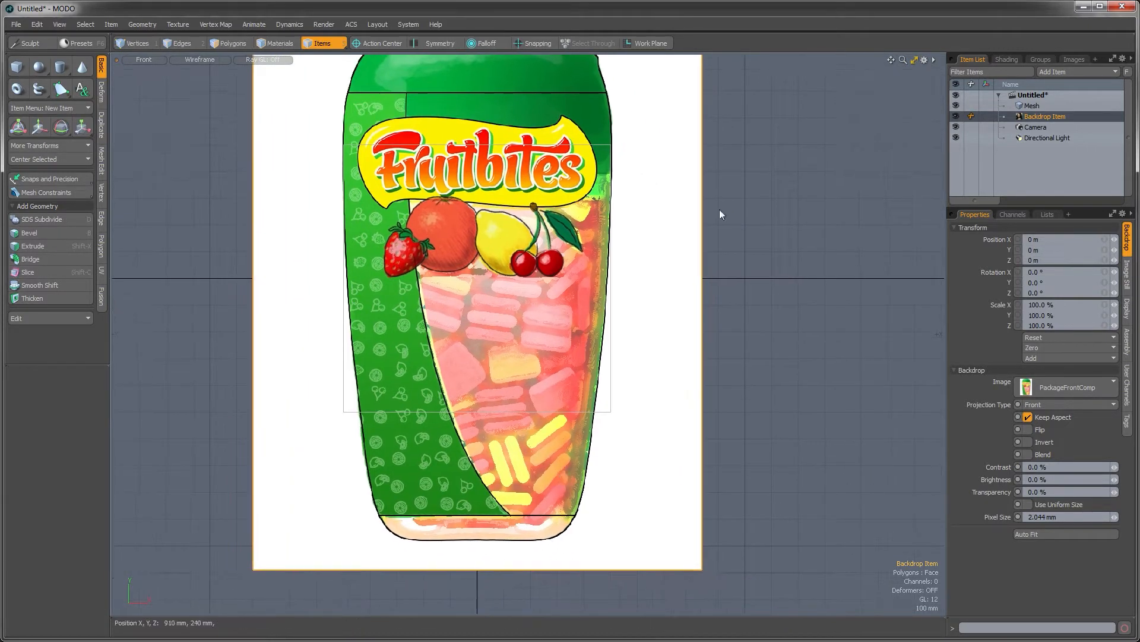
alt+shift+drag(739, 284, 680, 362)
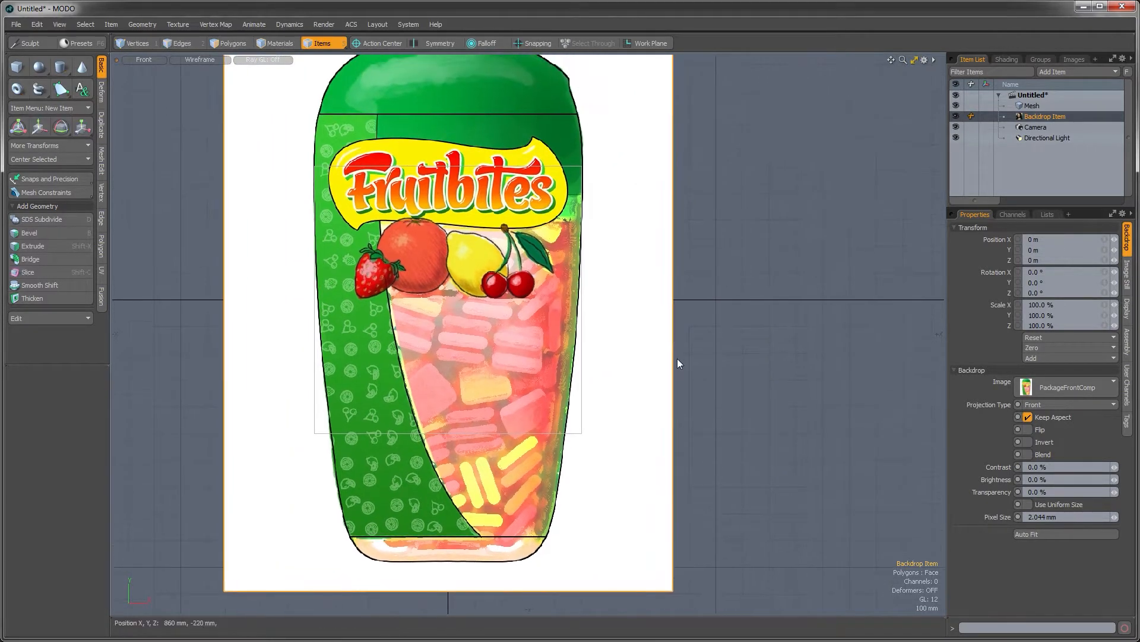
click(1054, 492)
text(50)
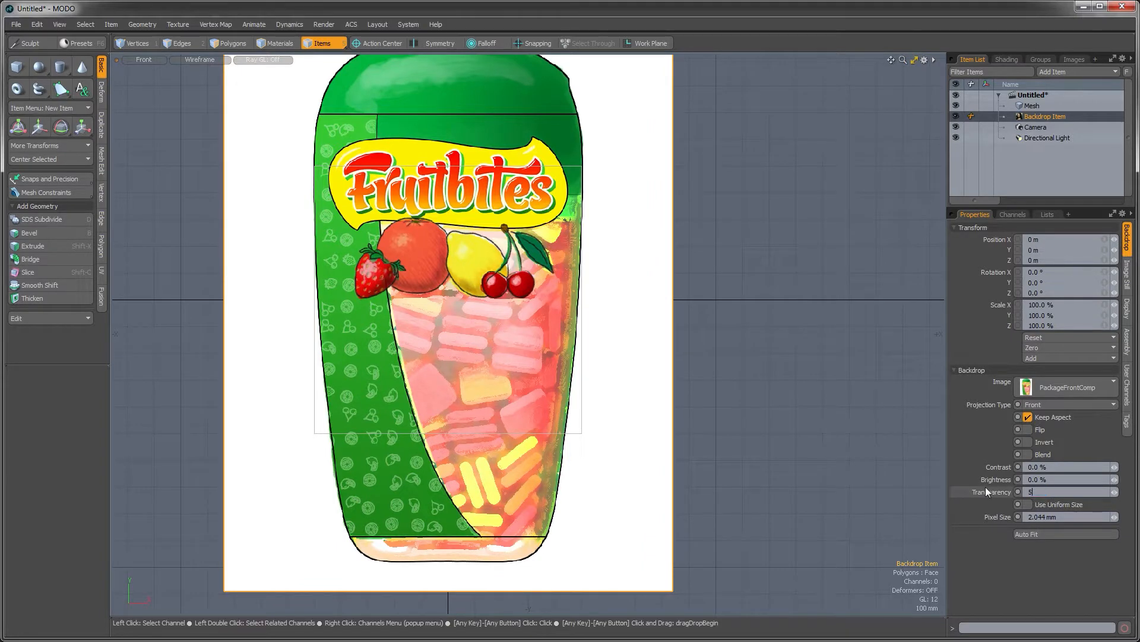
key(Return)
alt+shift+drag(826, 457, 807, 471)
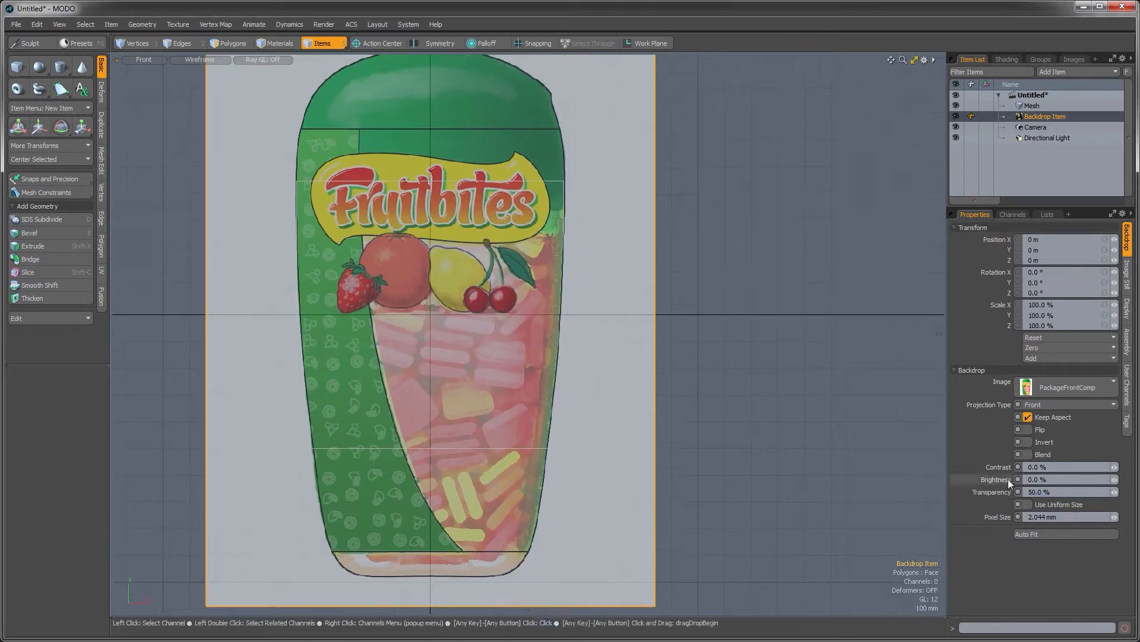
drag(1115, 480, 1084, 480)
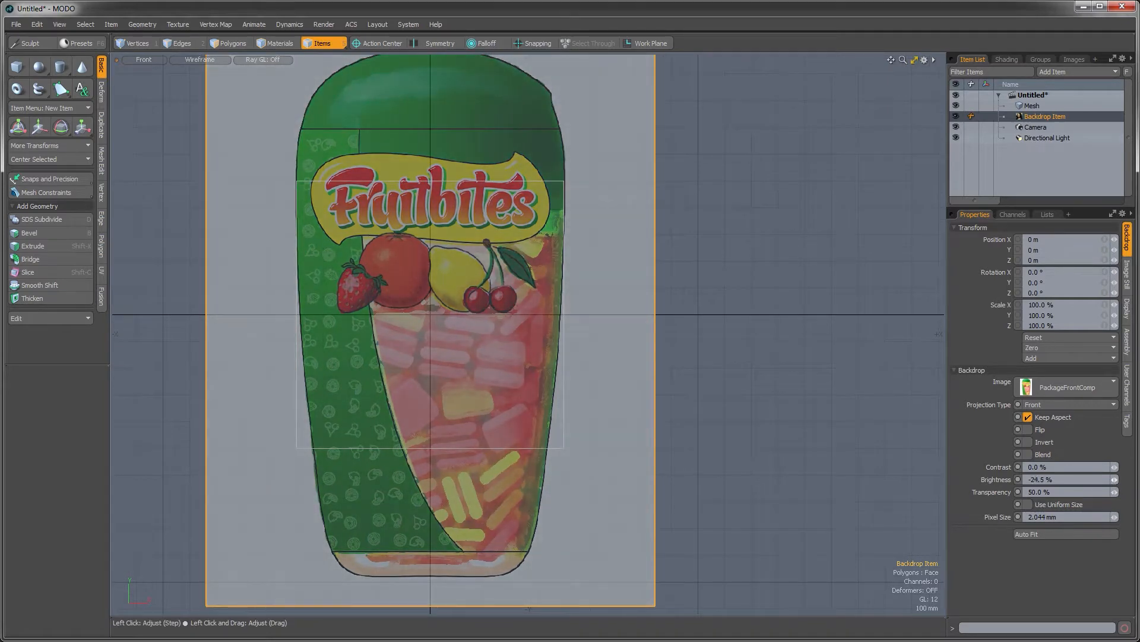
Move the backdrop up to Y 980 mm so the package's base sits near the ground line
alt+shift+drag(653, 368, 704, 423)
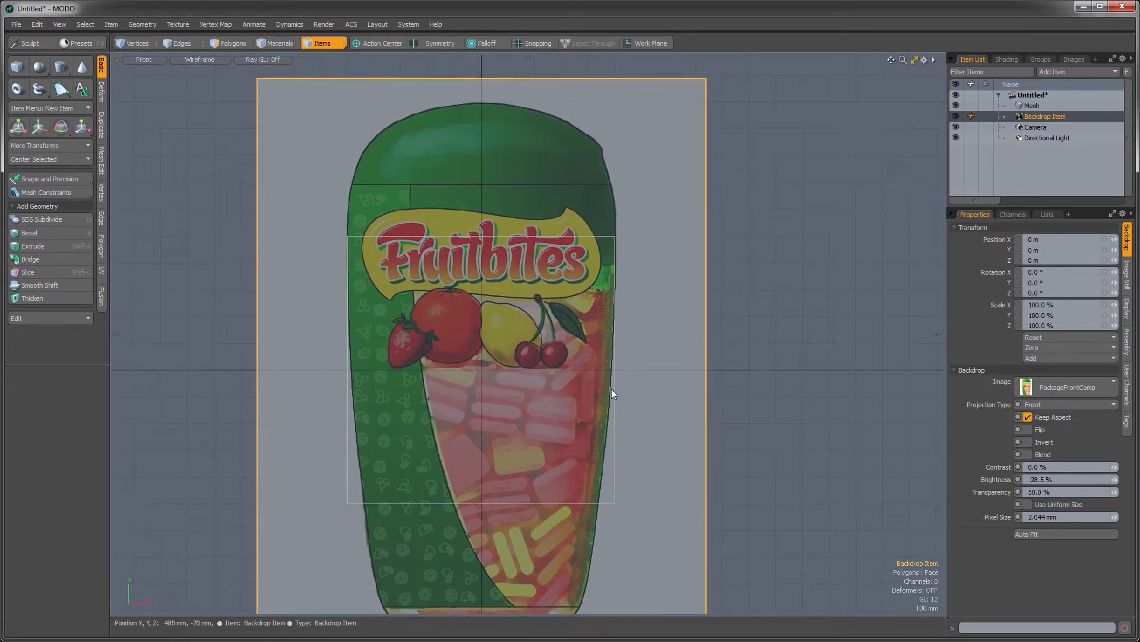
key(w)
drag(480, 333, 482, 100)
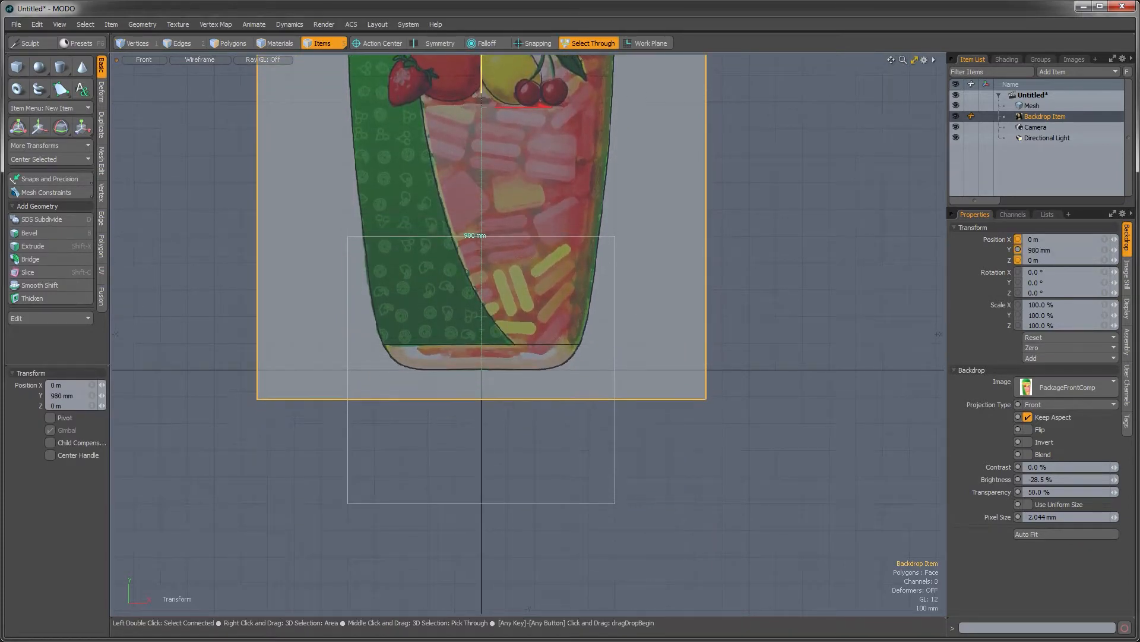
Fine-tune the backdrop's Y position to 978.76 mm so the package's base rests on the horizontal axis
ctrl+alt+drag(431, 169, 500, 186)
alt+shift+drag(500, 187, 460, 175)
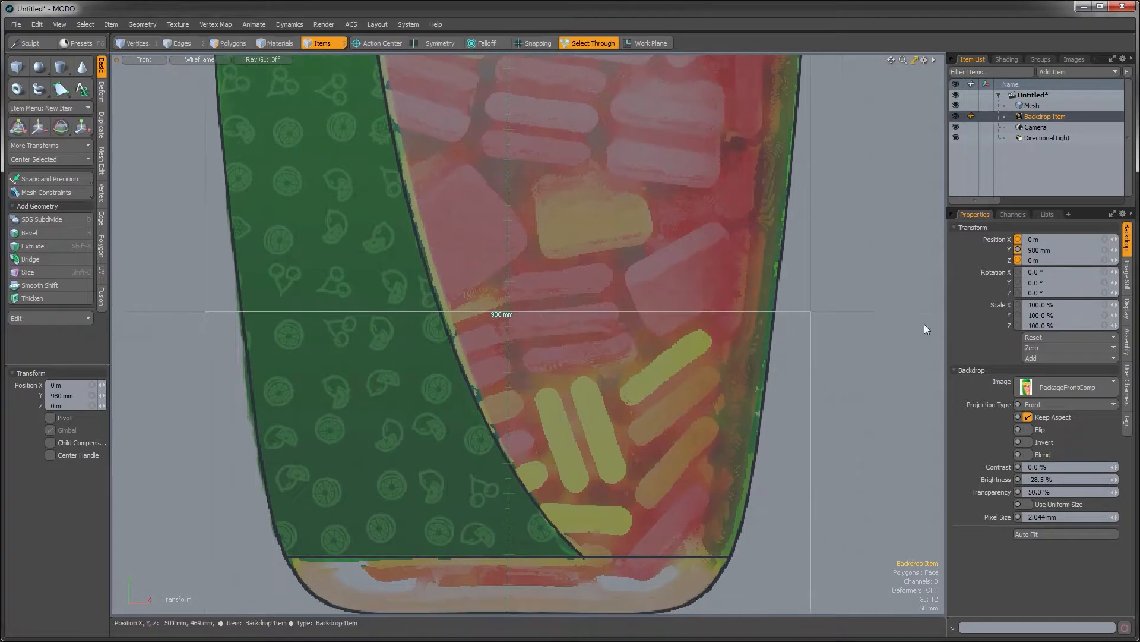
ctrl+drag(1114, 249, 1109, 249)
alt+shift+drag(790, 365, 778, 303)
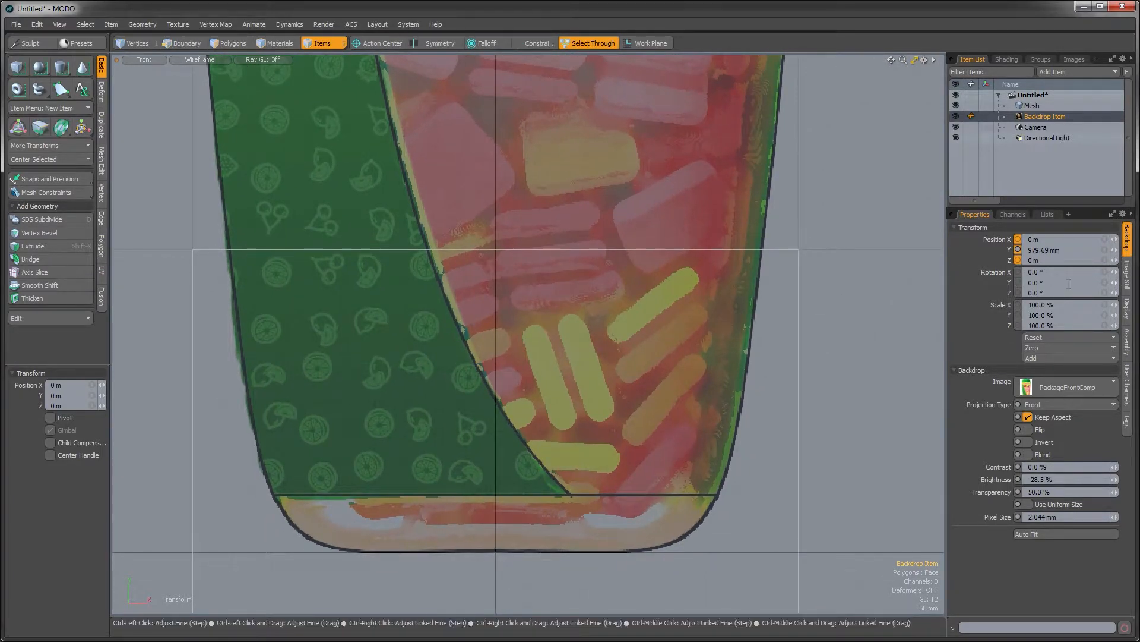
ctrl+drag(1114, 251, 1110, 251)
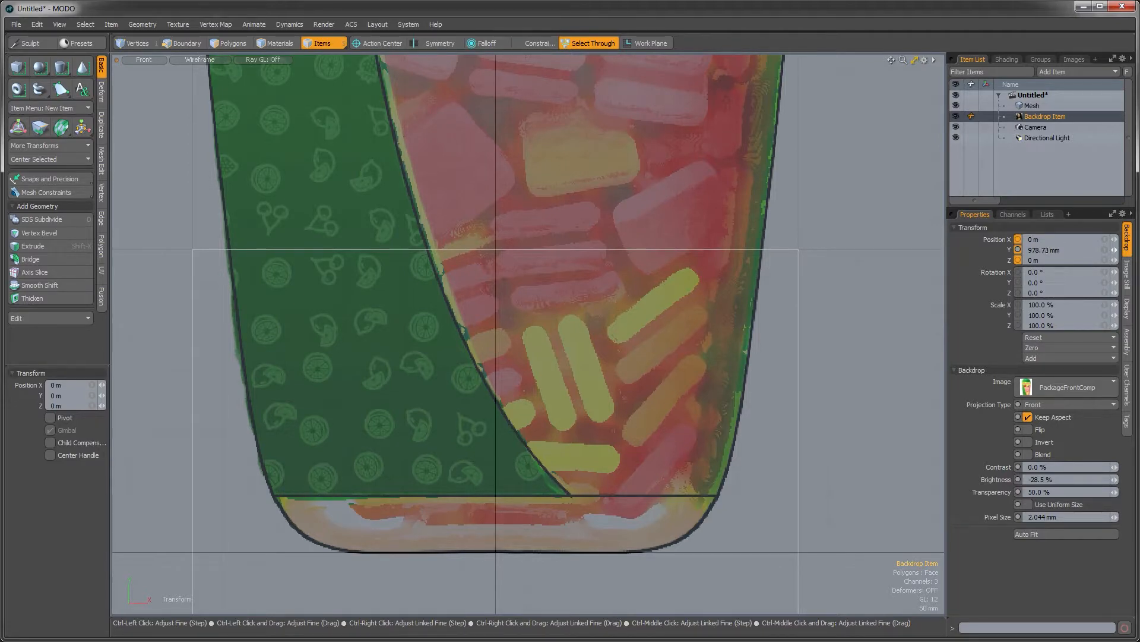
alt+shift+drag(604, 569, 599, 385)
key(space)
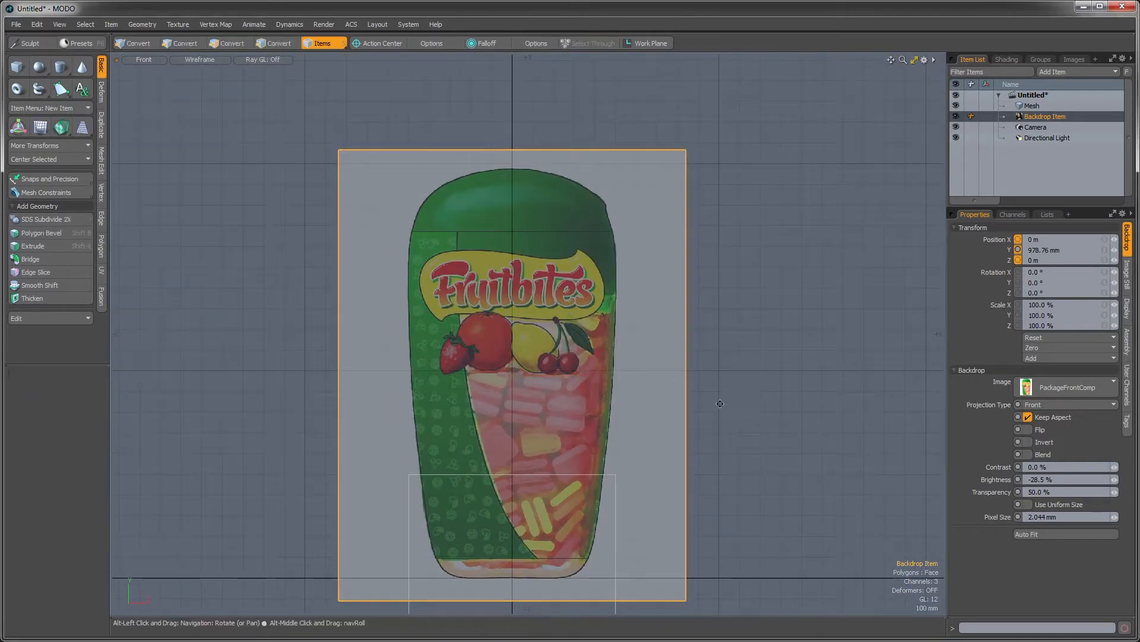
Switch to the Perspective view and move the backdrop back along Z to -7.64 m, behind the reference cube
alt+shift+drag(724, 404, 720, 375)
key(ctrl+space)
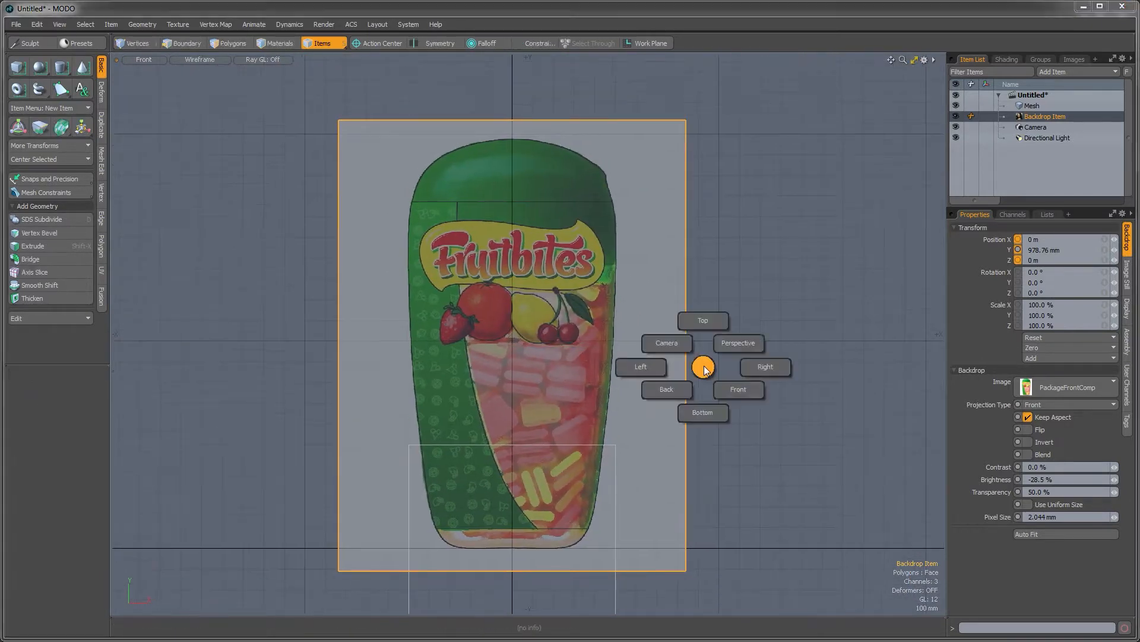
click(728, 344)
alt+drag(584, 377, 540, 351)
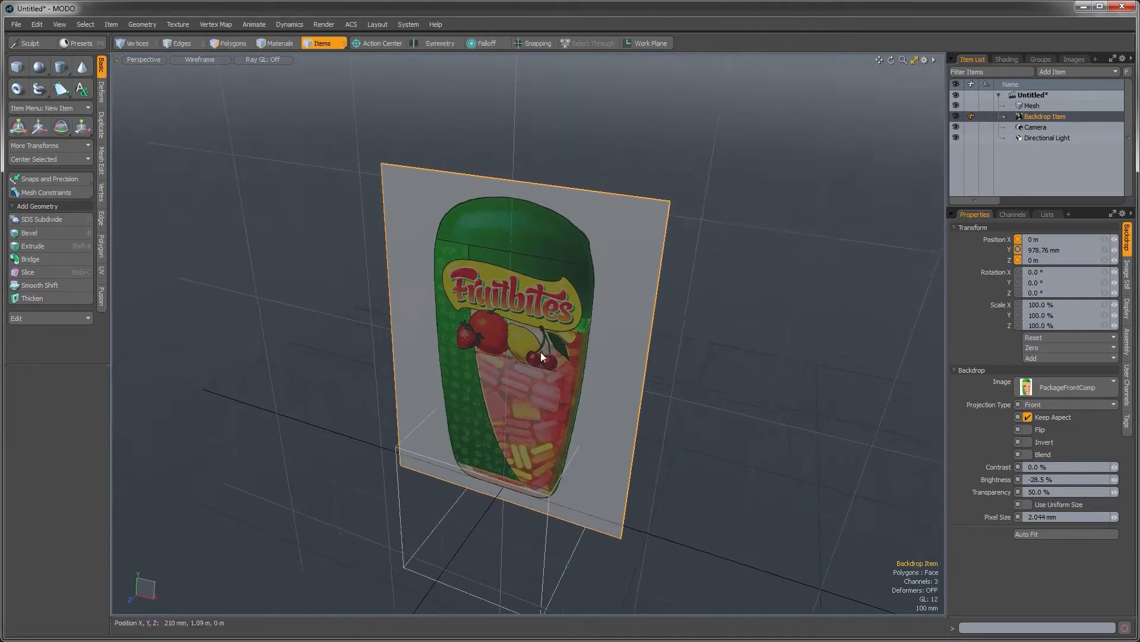
key(w)
alt+drag(499, 403, 701, 142)
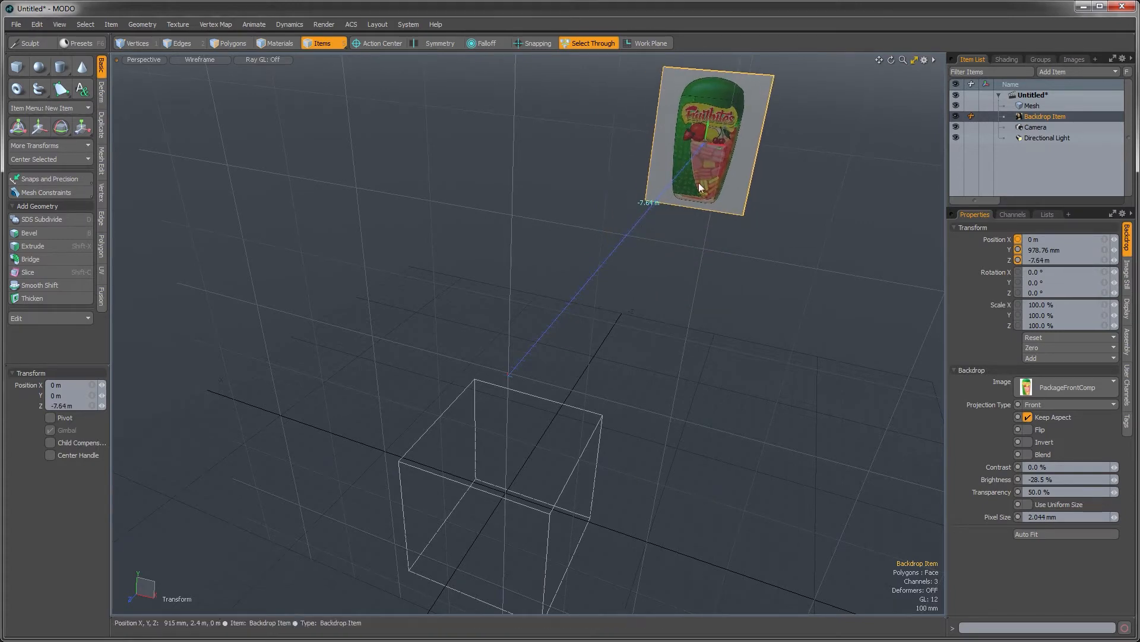
alt+drag(689, 224, 569, 301)
alt+drag(613, 470, 646, 425)
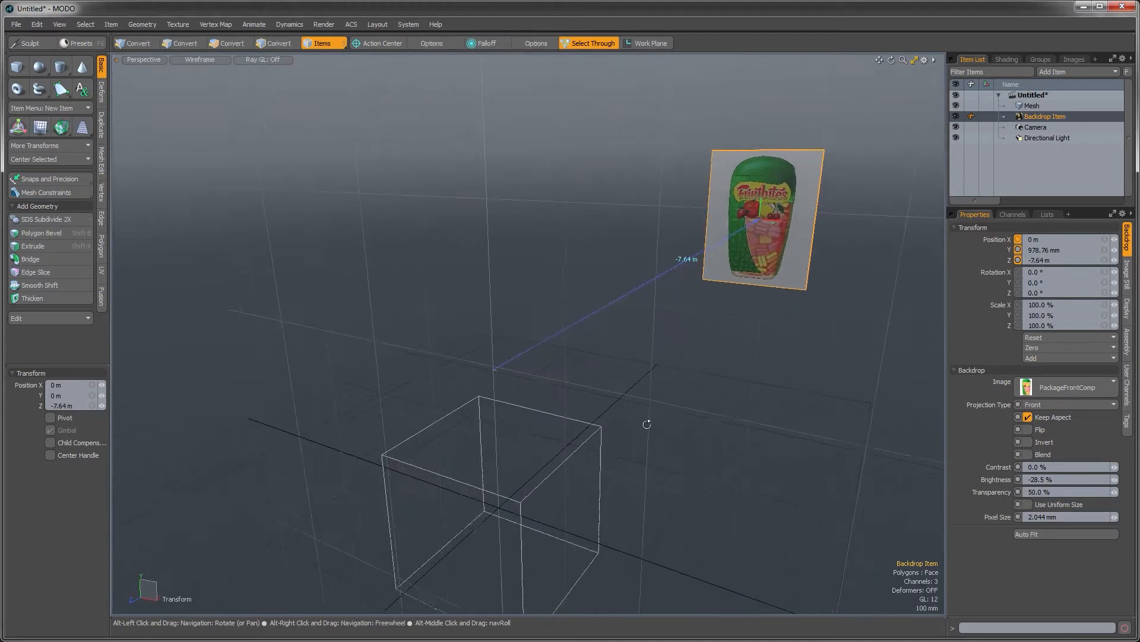
Check the pushed-back backdrop's alignment in the Front view, then return to the Perspective view
key(ctrl+space)
click(682, 454)
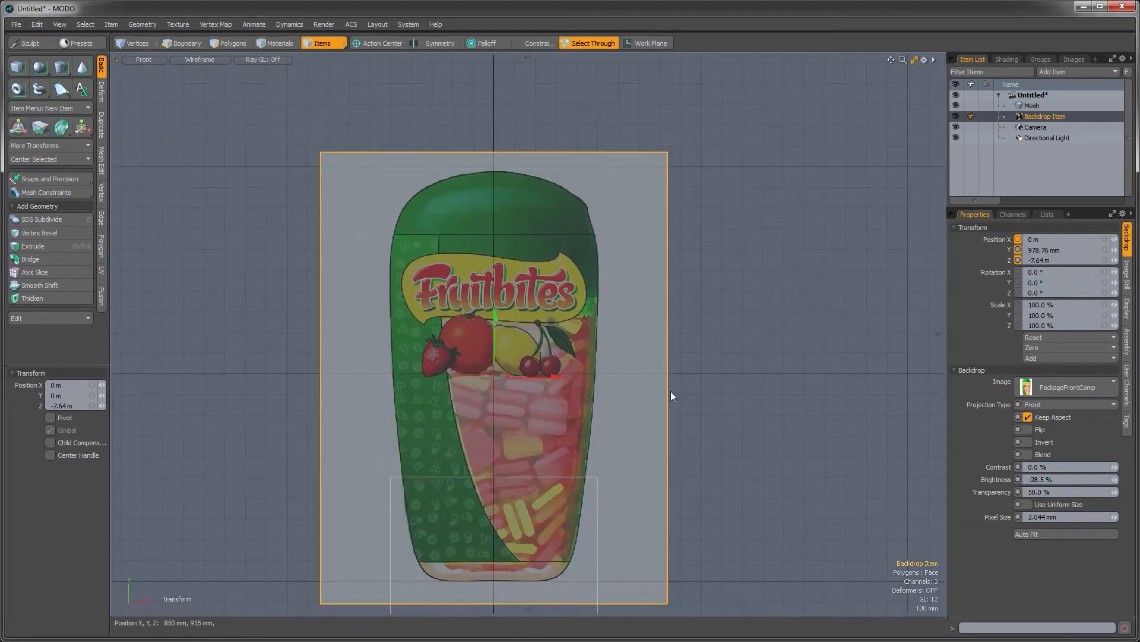
key(ctrl+space)
click(709, 360)
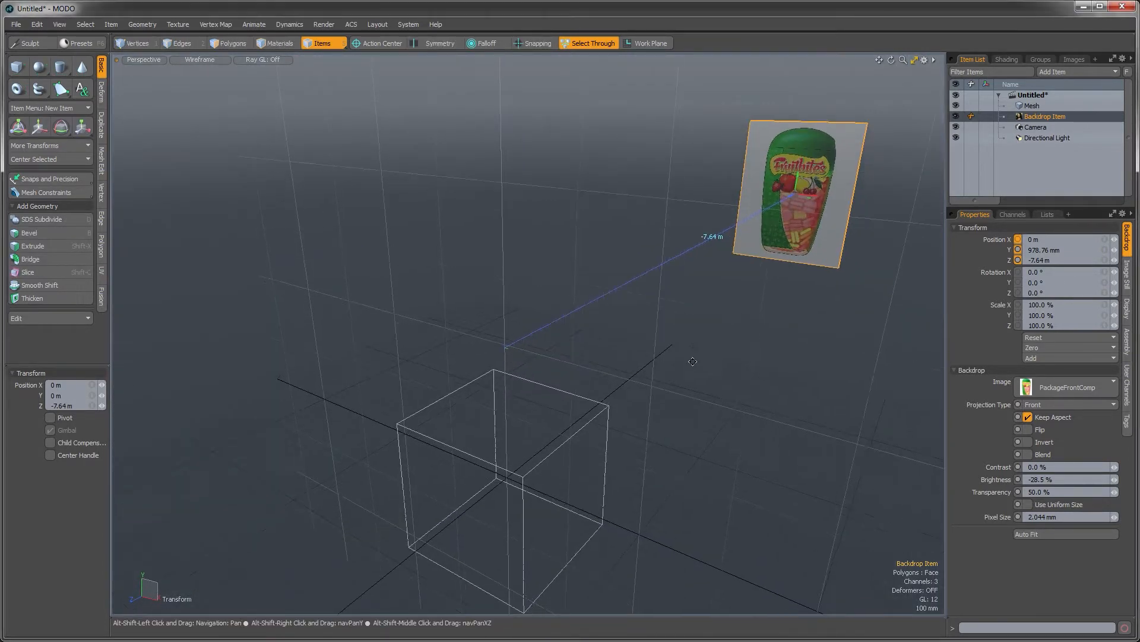
alt+drag(693, 369, 729, 362)
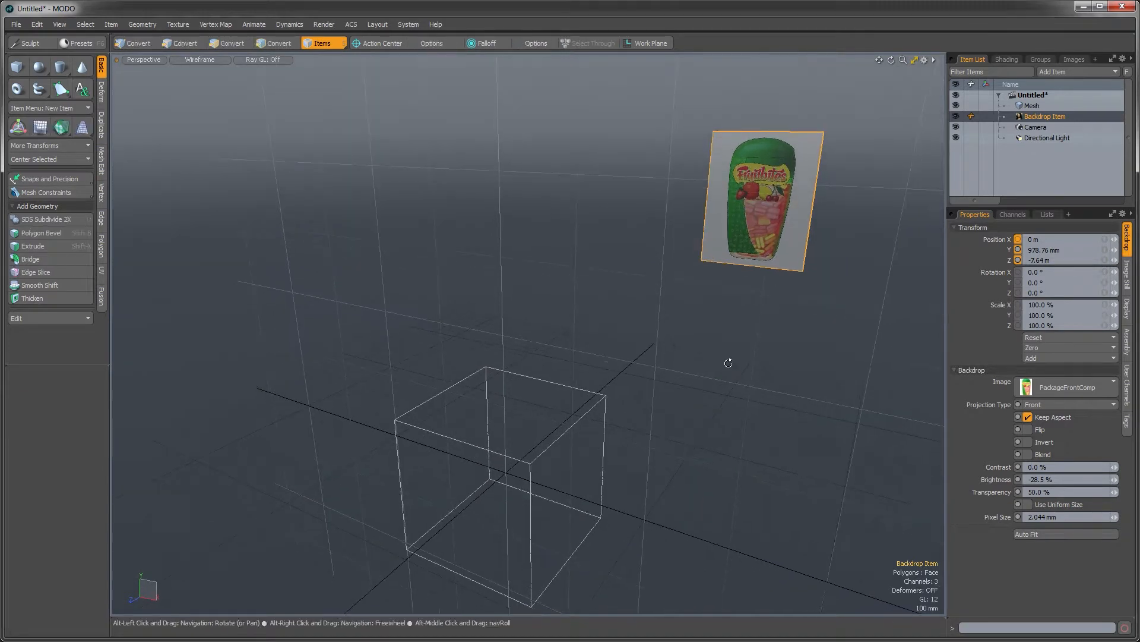
Lock the Backdrop Item so it cannot be selected or changed in the viewport
click(728, 363)
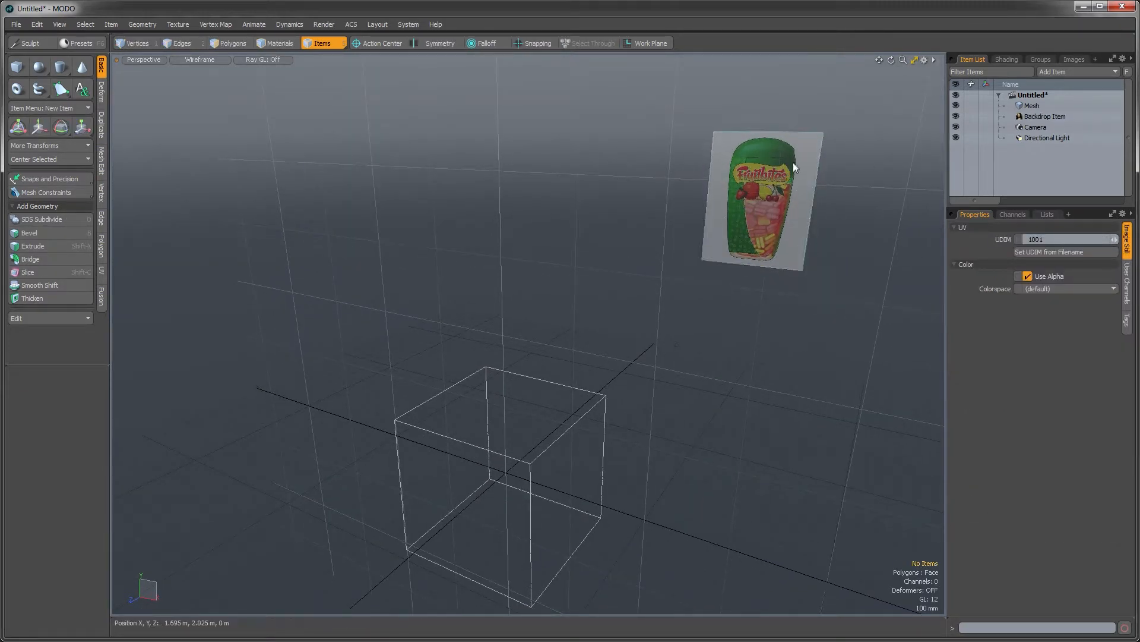
right_click(1037, 117)
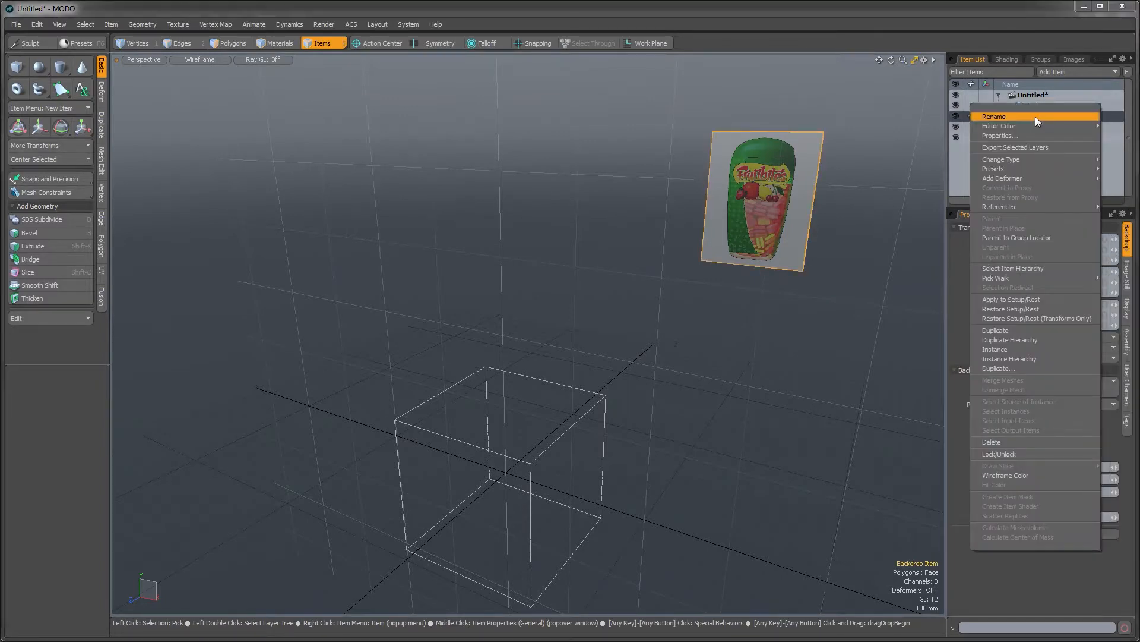
click(1010, 454)
click(824, 318)
alt+drag(825, 318, 796, 240)
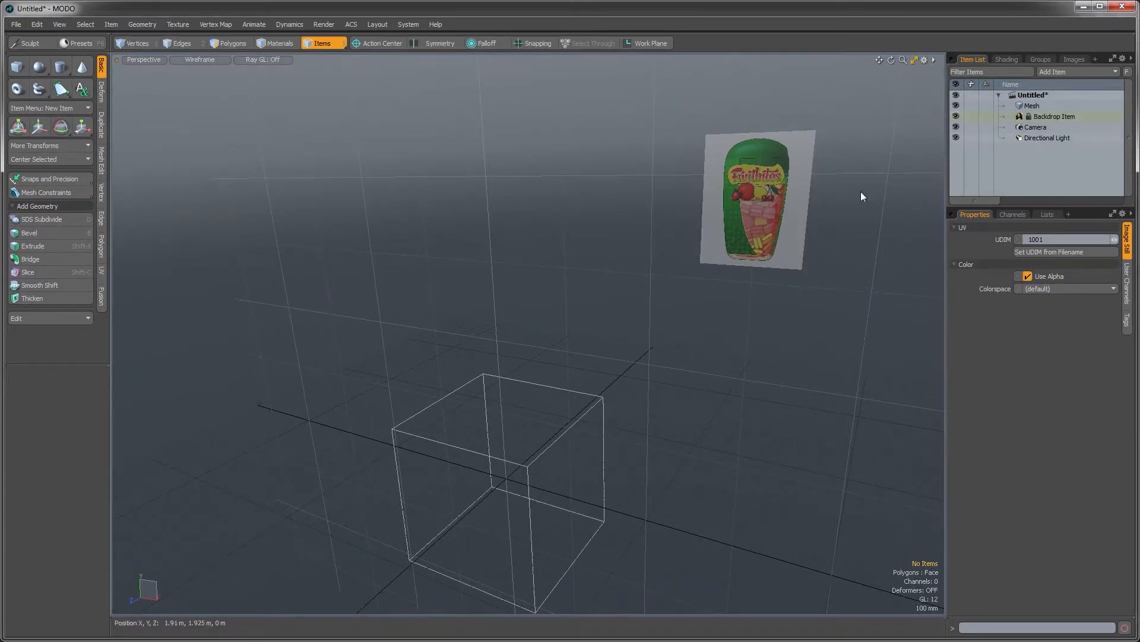
alt+drag(862, 192, 883, 171)
Group the Backdrop Item under a group locator and rename the group "Backdrop"
click(1055, 117)
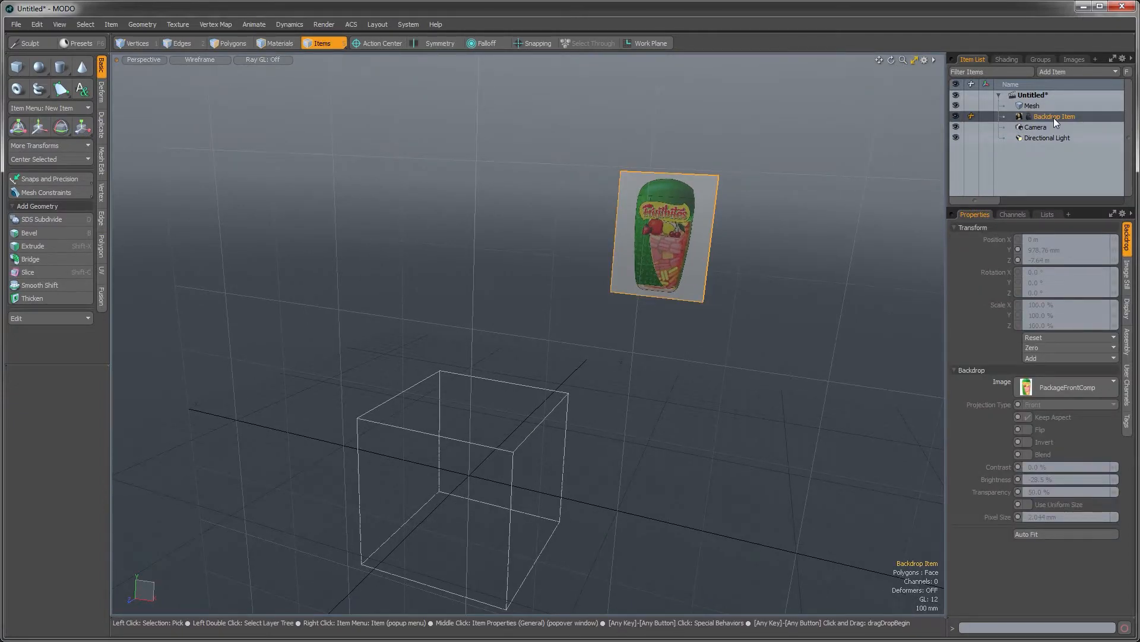
key(ctrl+g)
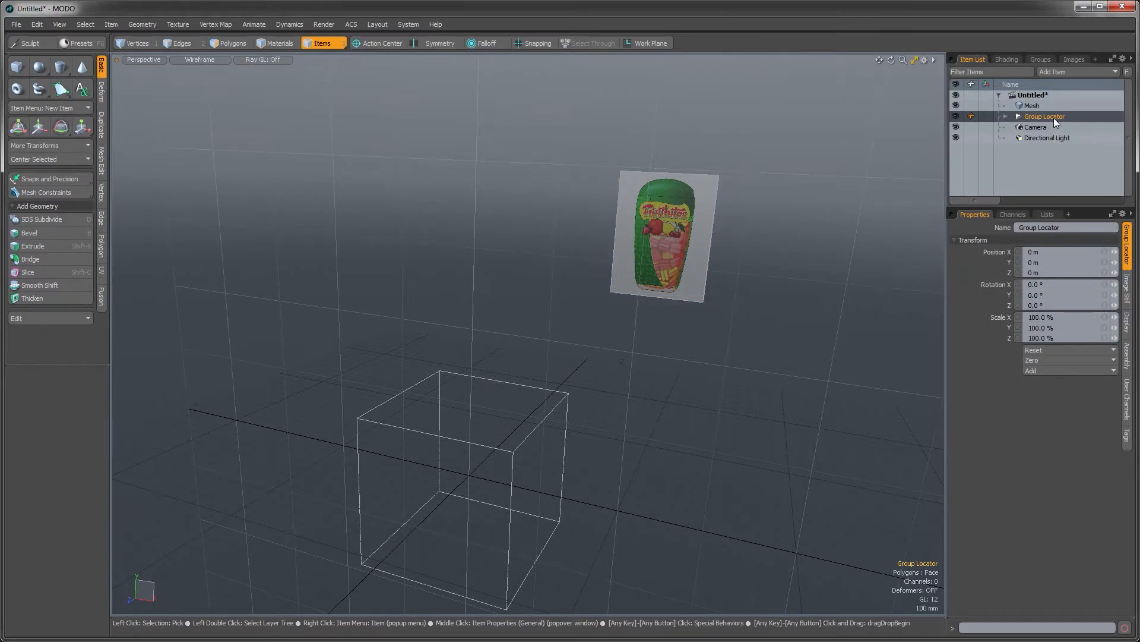
double_click(1053, 118)
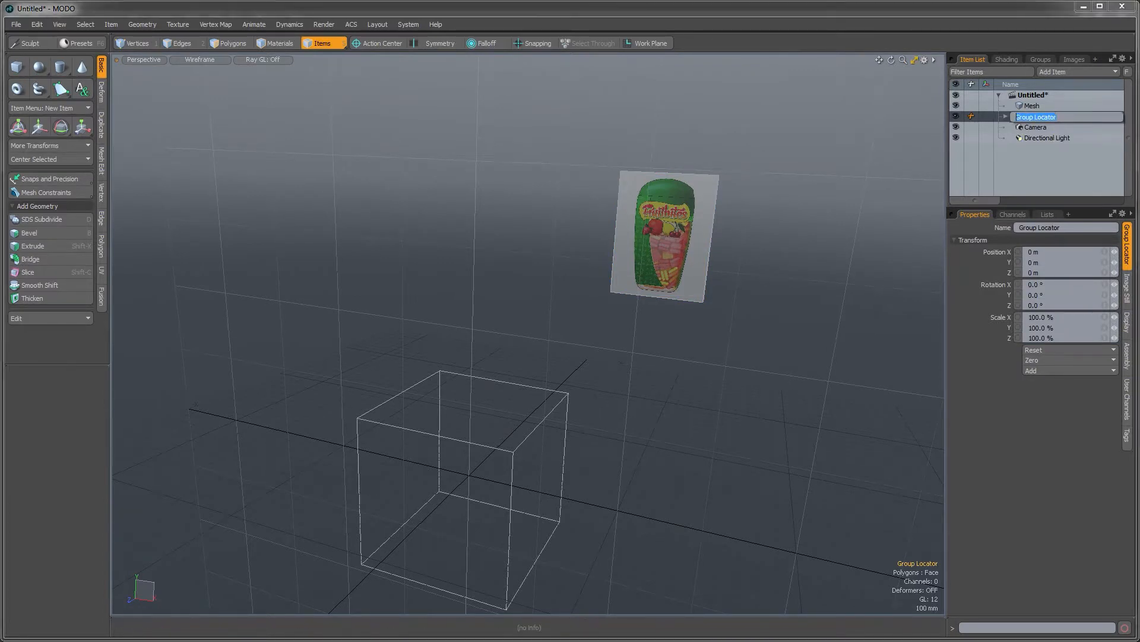
text(Backdrop)
key(Return)
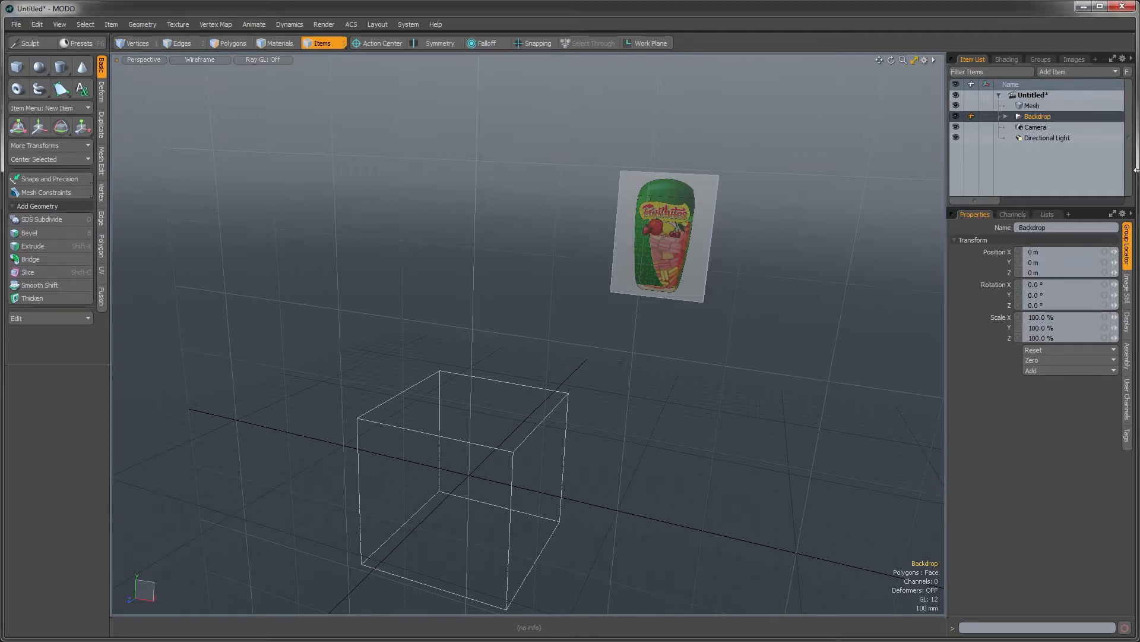
Toggle the Backdrop group's visibility off and on to test hiding the artwork
click(957, 116)
click(958, 117)
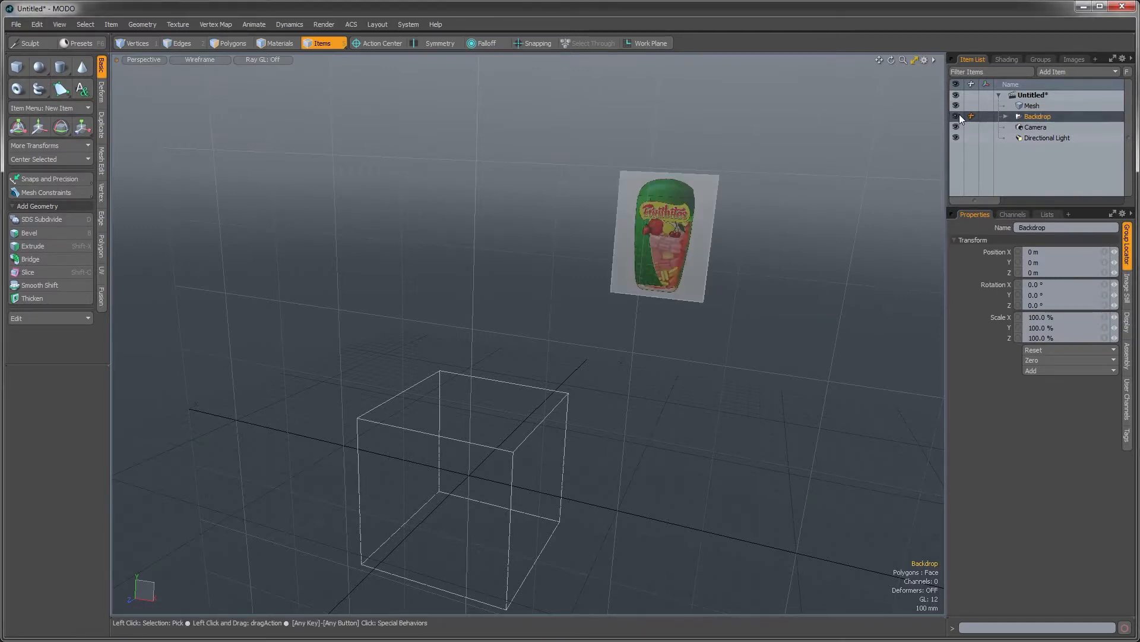
click(959, 116)
click(958, 117)
Delete the Mesh item containing the reference cube
alt+drag(701, 324, 577, 386)
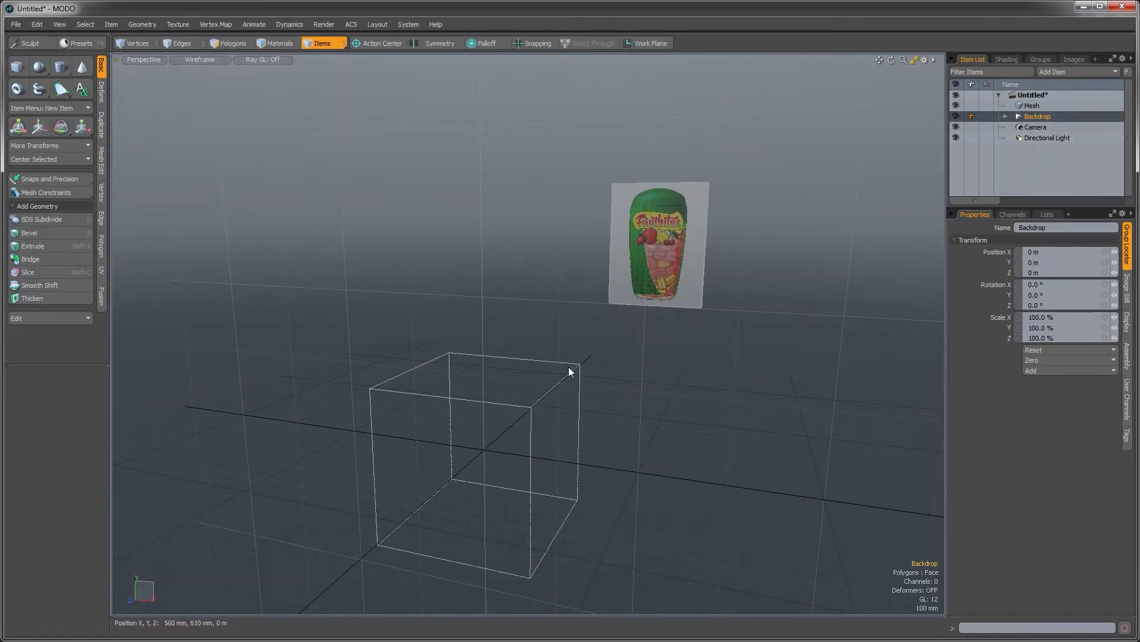
click(574, 373)
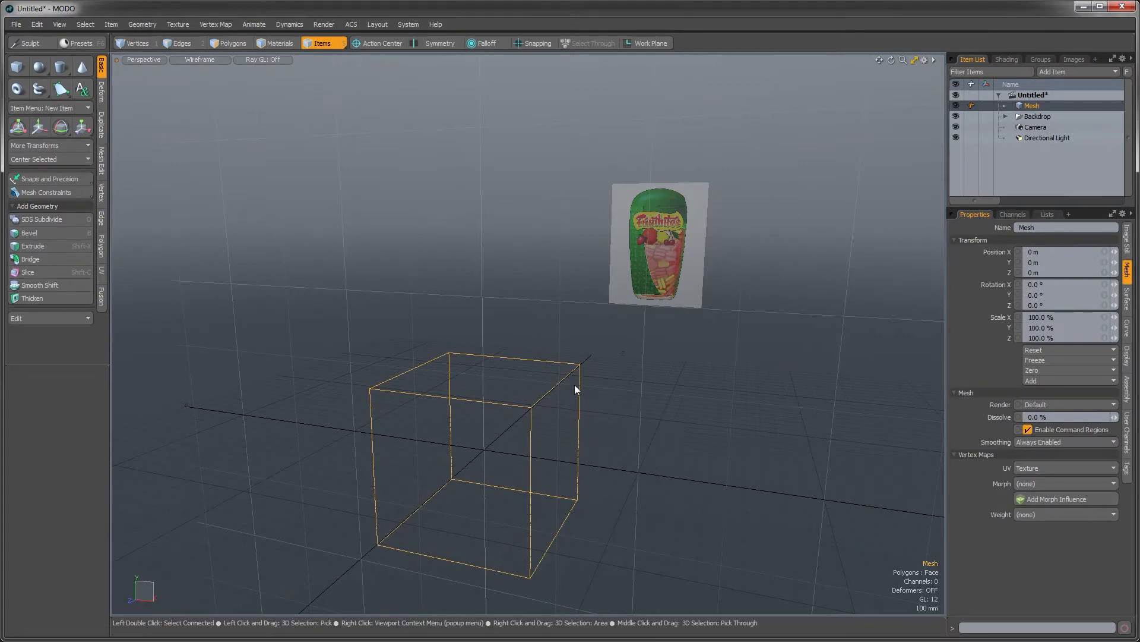
key(Delete)
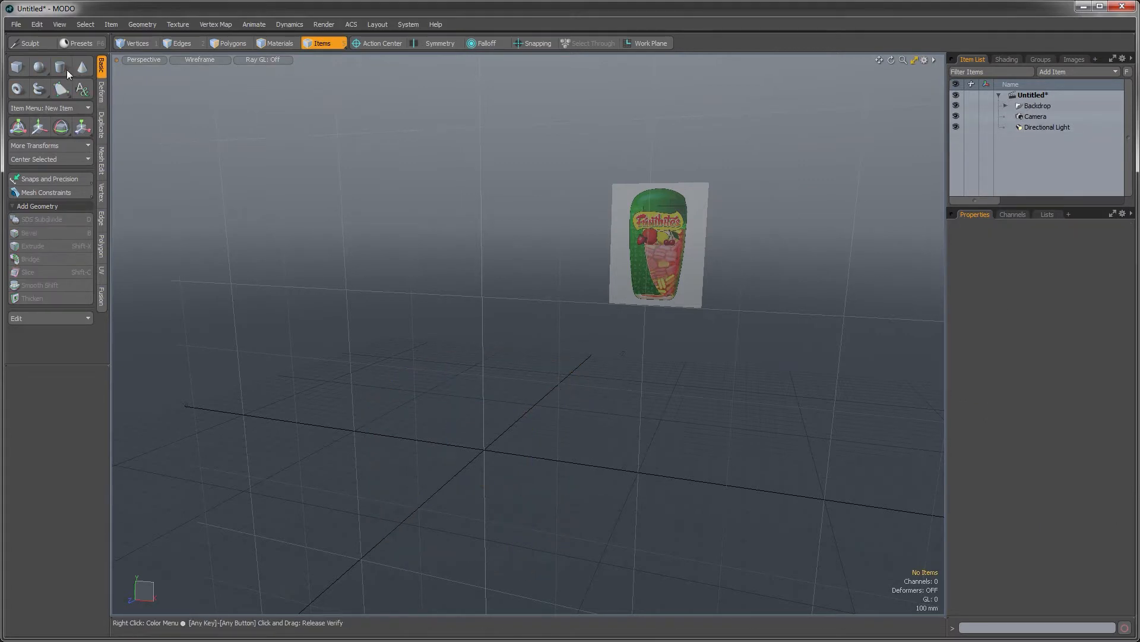
Add a new empty Mesh item to the scene with polygon selection mode active
click(24, 63)
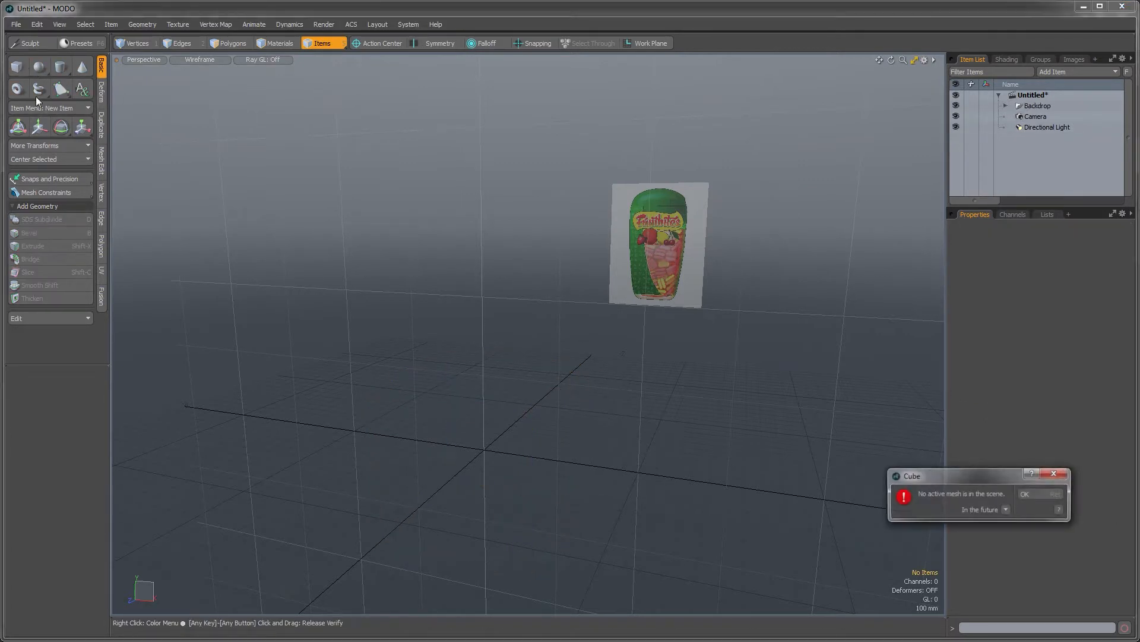
click(1022, 489)
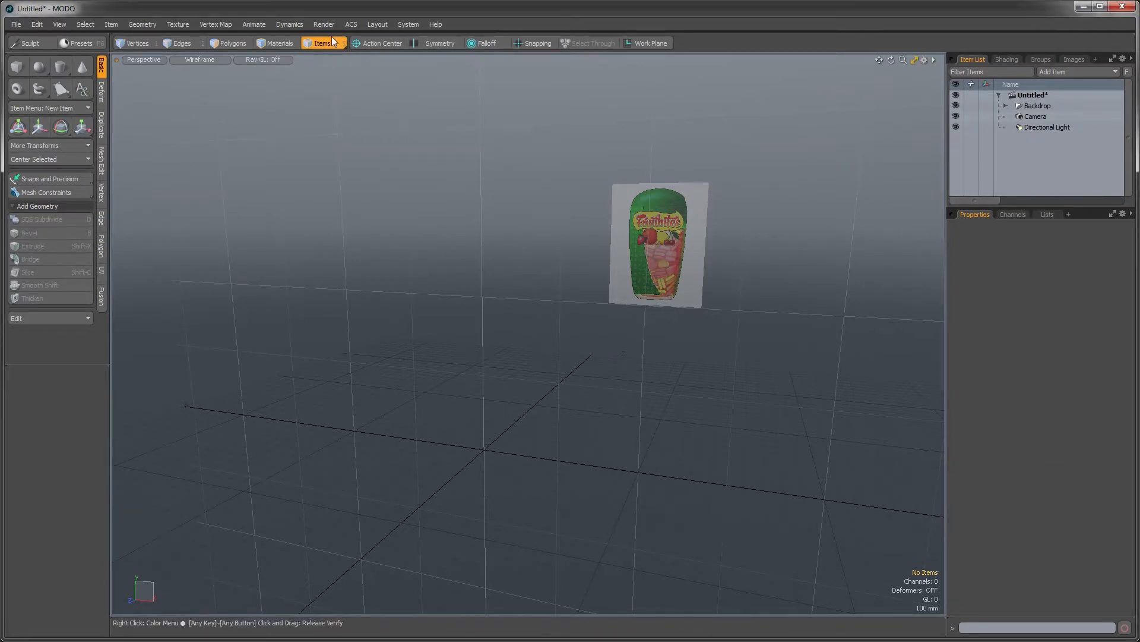
click(227, 44)
key(n)
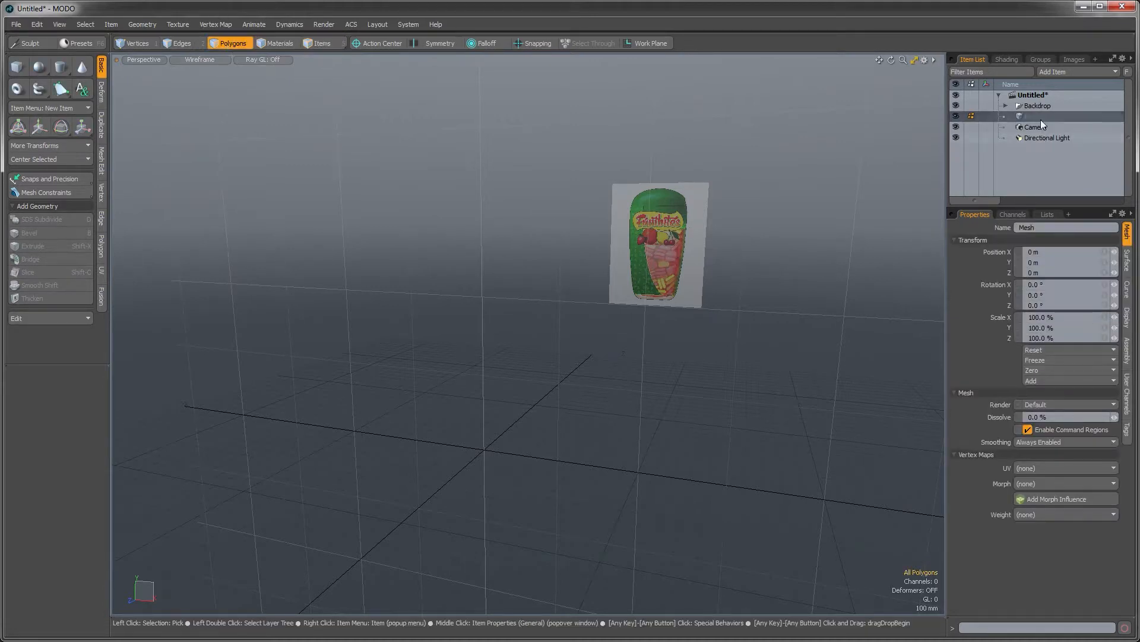
Create a cube about 900 mm on each side near the origin in the new Mesh item
alt+drag(571, 310, 558, 348)
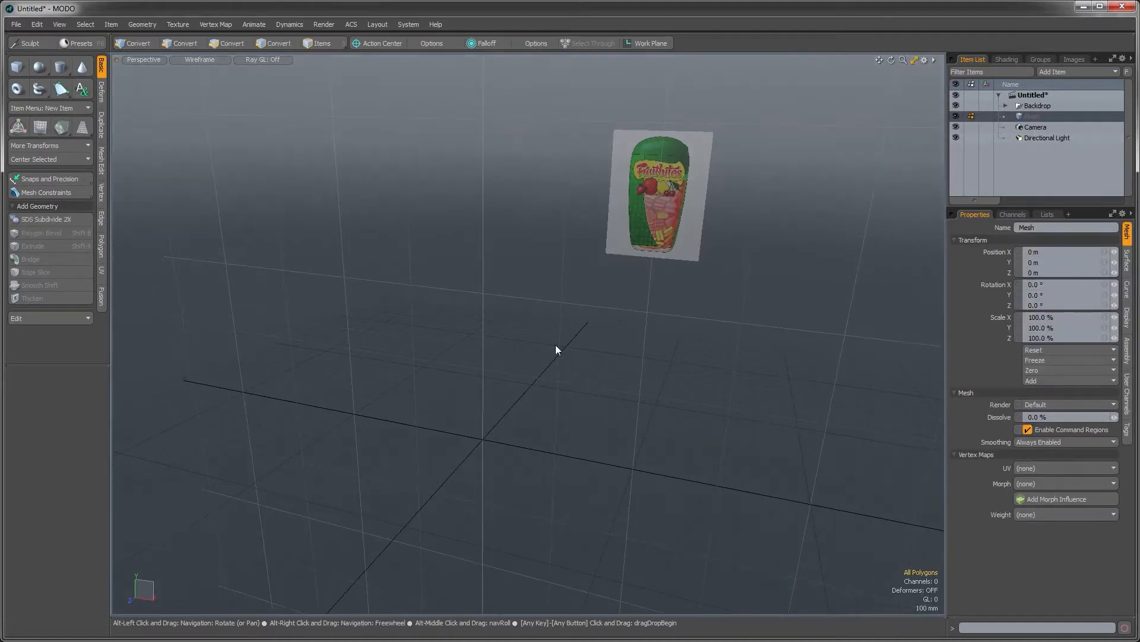
click(17, 66)
ctrl+drag(492, 437, 484, 437)
mouse_move(560, 456)
alt+mouse_down()
mouse_move(539, 443)
mouse_move(560, 449)
alt+mouse_up()
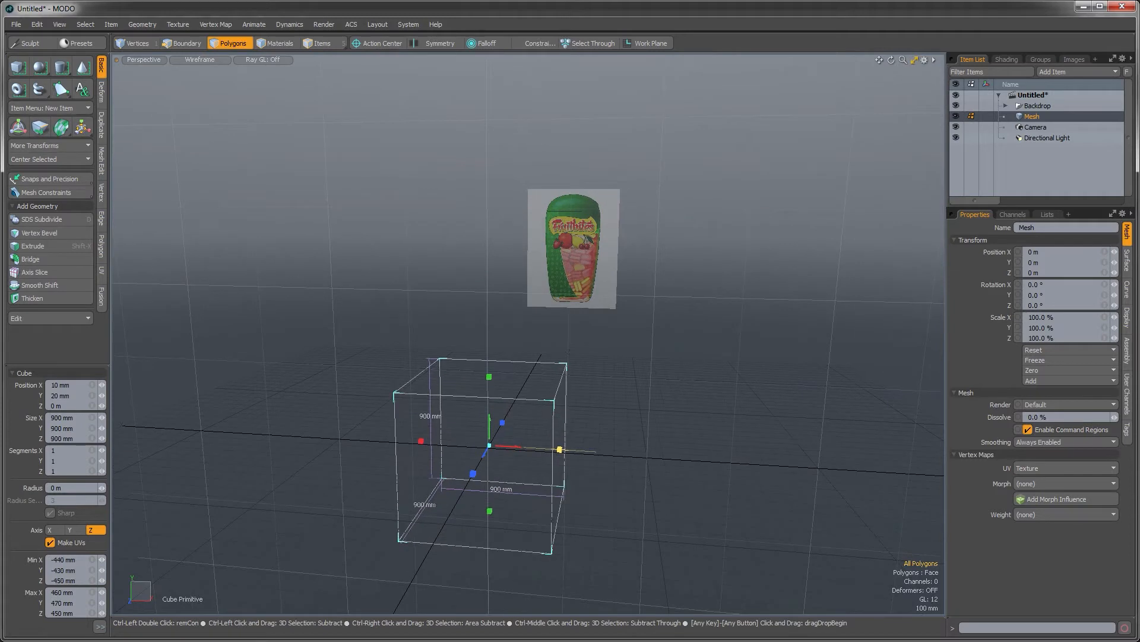
In the front view, stretch the cube vertically over the artwork so it spans from 0 m to about 1.89 m in height
key(ctrl+space)
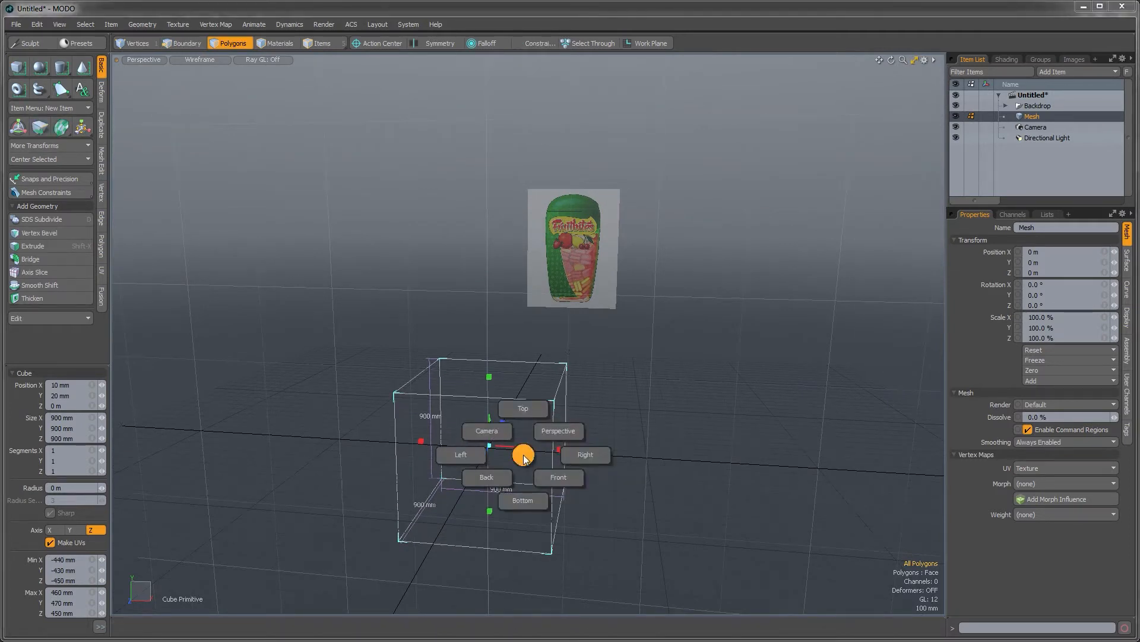
click(524, 455)
key(ctrl+space)
click(546, 477)
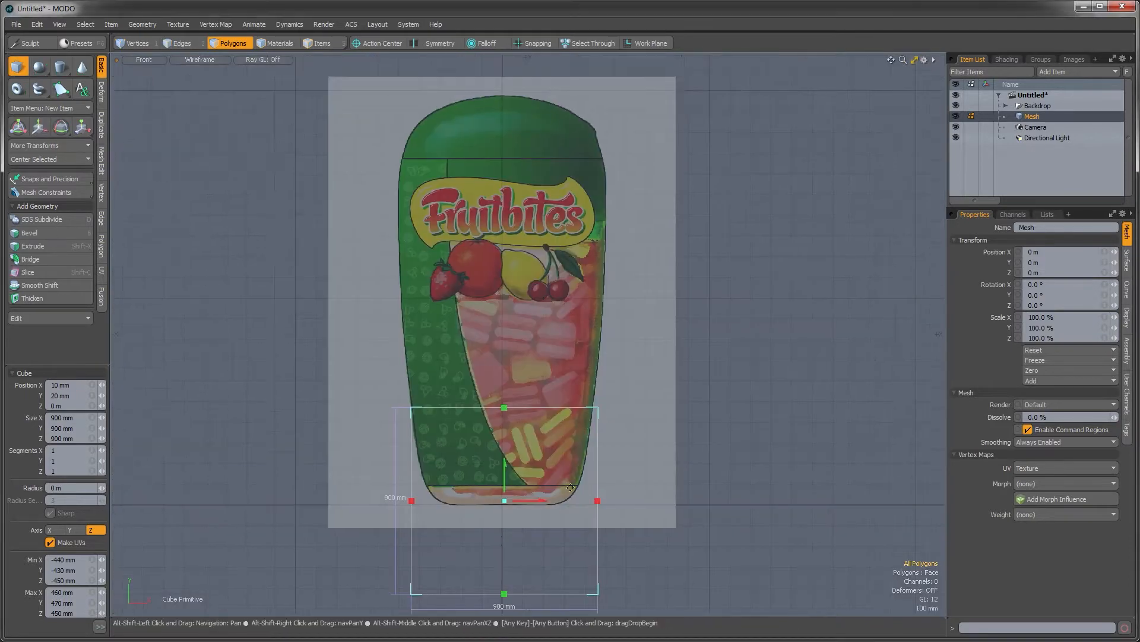
drag(508, 409, 508, 114)
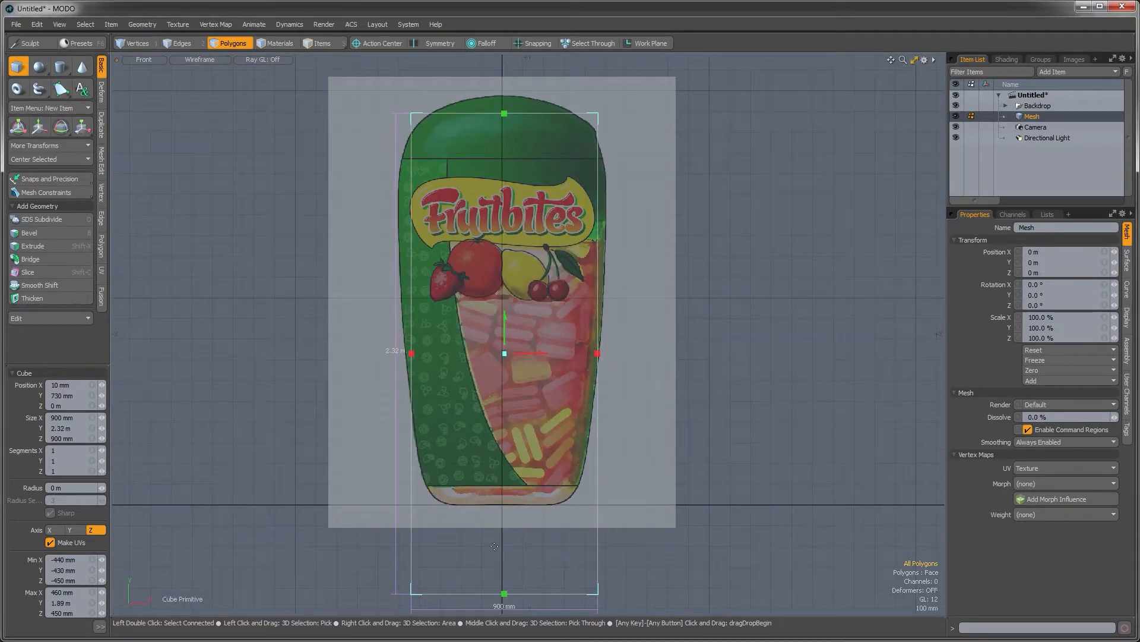
drag(505, 593, 505, 505)
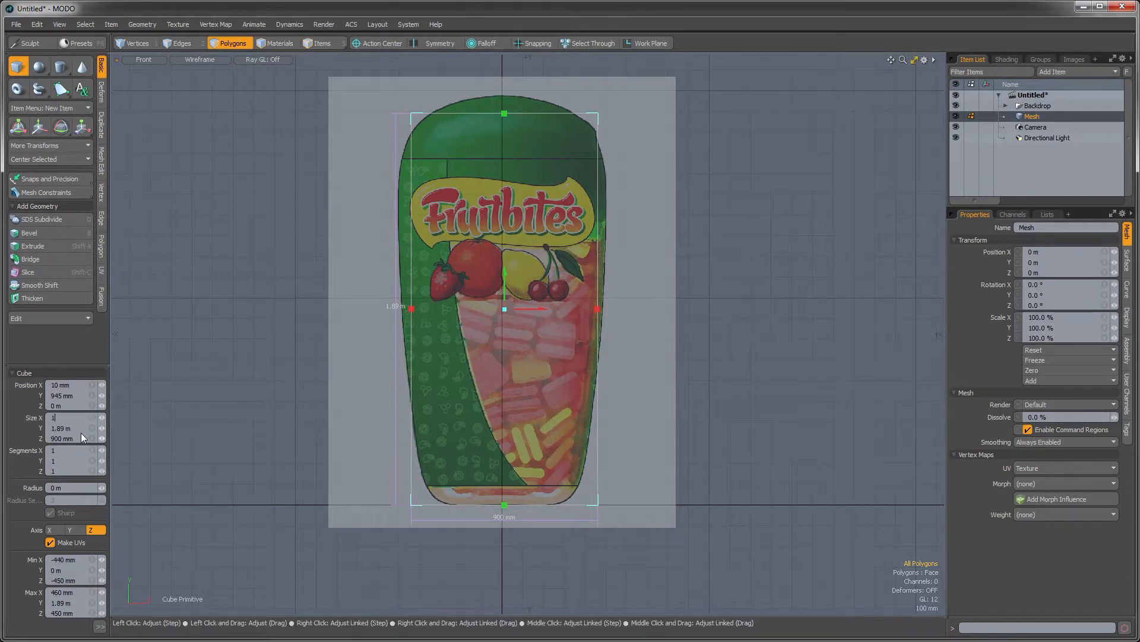
Set the cube's X and Z sizes to 1 m and its X, Y and Z segments to 3, 6 and 3
key(Tab)
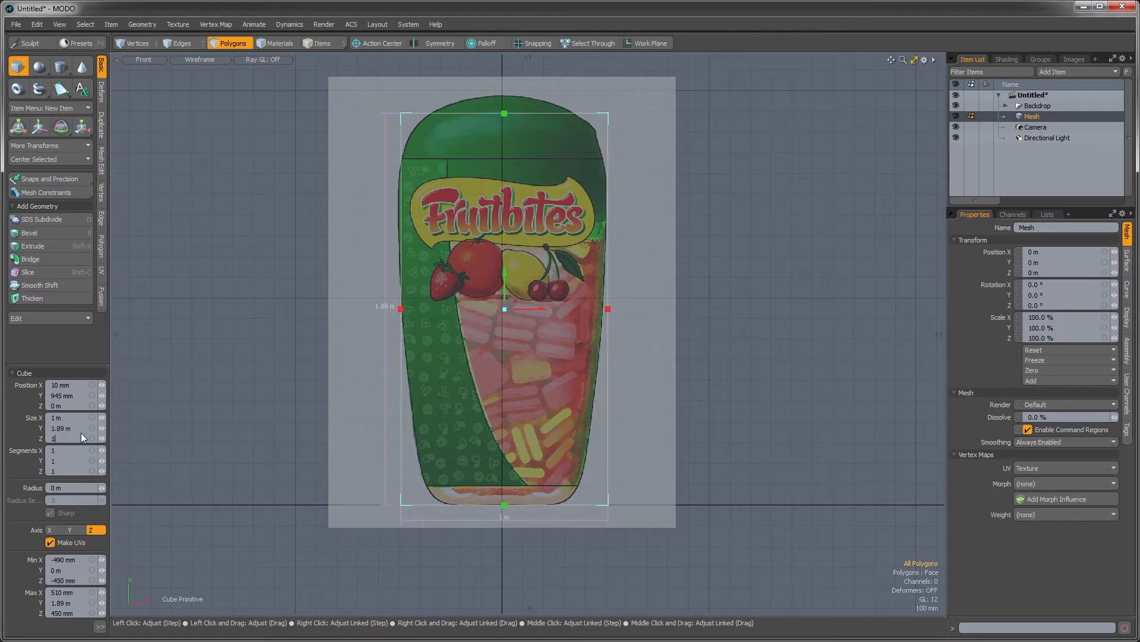
alt+drag(504, 309, 502, 338)
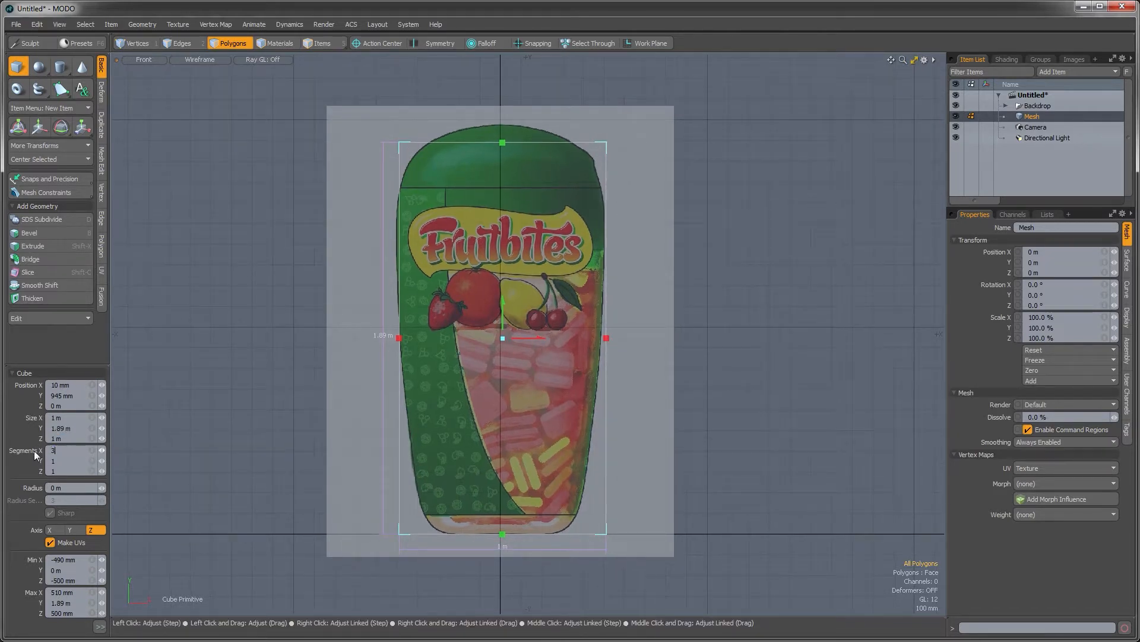
key(Tab)
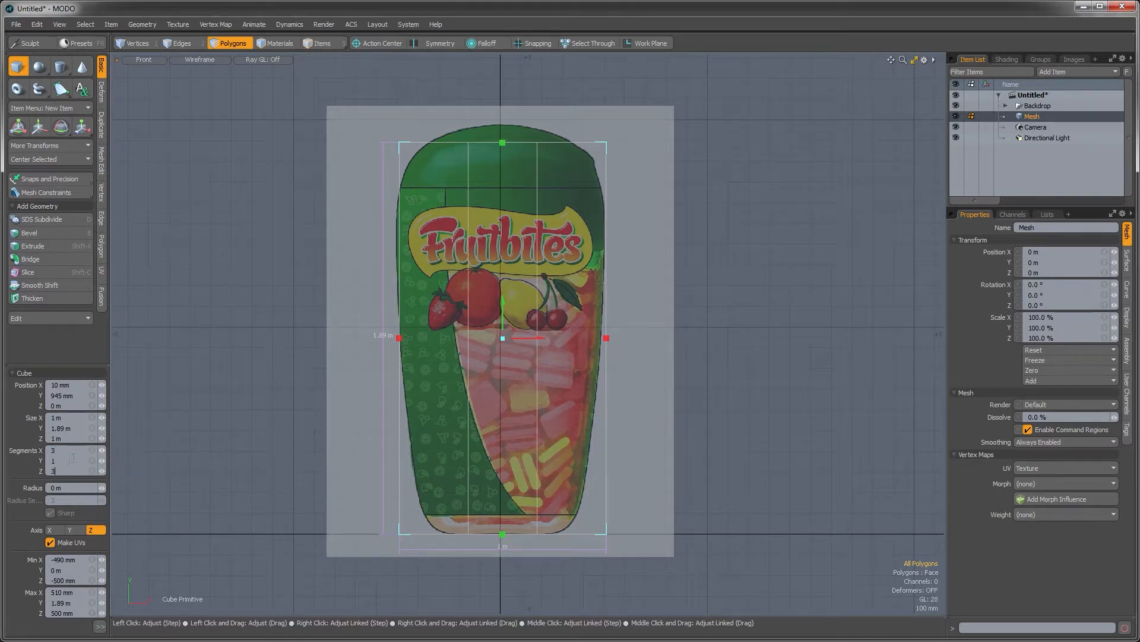
key(Tab)
key(Return)
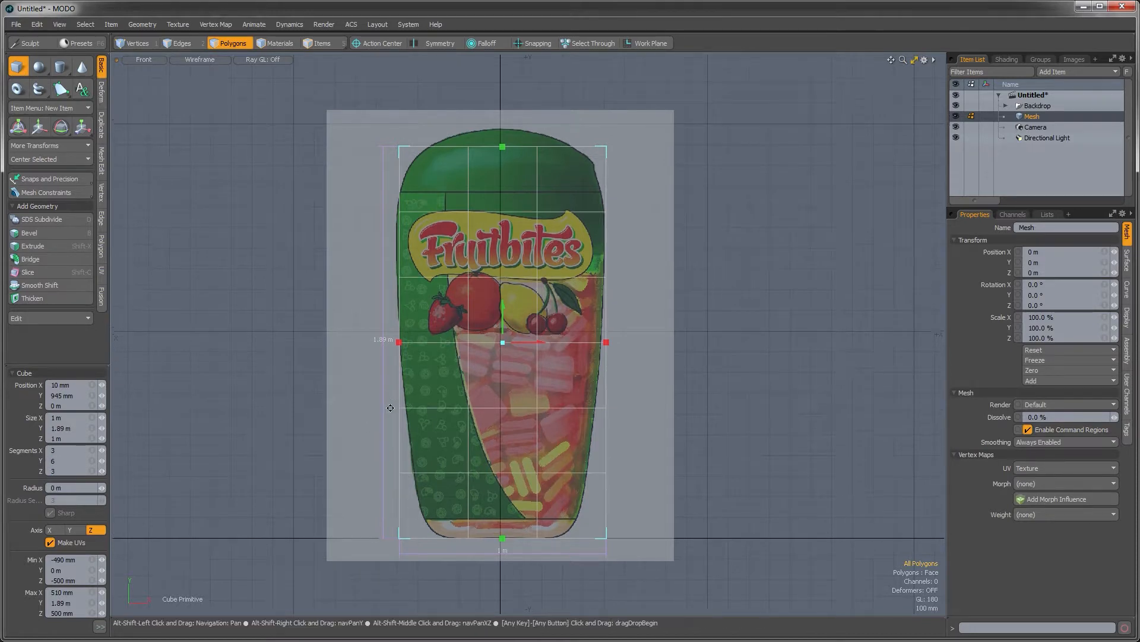
Lower the top of the cube in the front view to a height of about 1.8 m, keeping its base at 0 m
alt+shift+drag(496, 206, 480, 248)
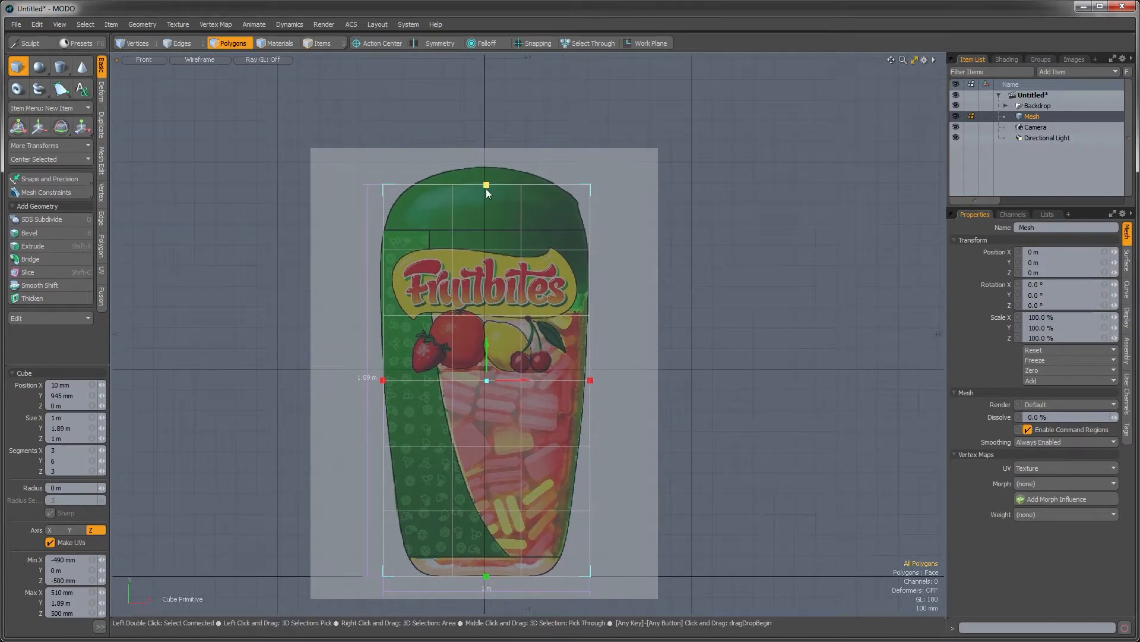
drag(486, 188, 486, 207)
alt+shift+drag(495, 274, 488, 265)
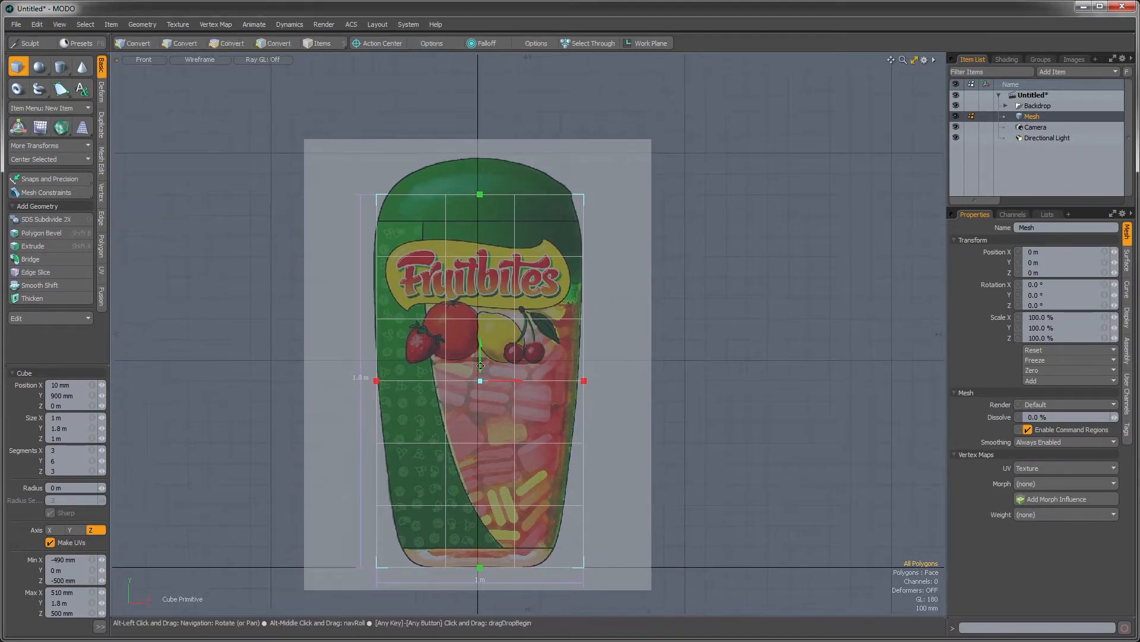
alt+shift+drag(455, 486, 448, 490)
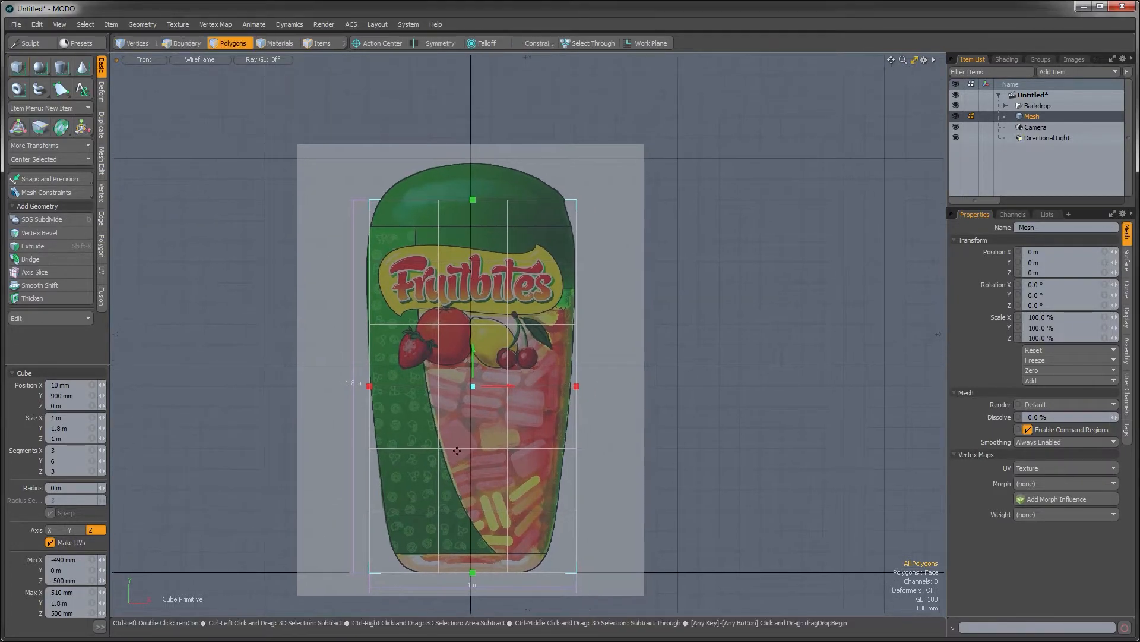
Finish the cube in the perspective view and convert its mesh to Catmull-Clark subdivision surfaces
key(ctrl+space)
click(493, 426)
alt+drag(457, 429, 543, 428)
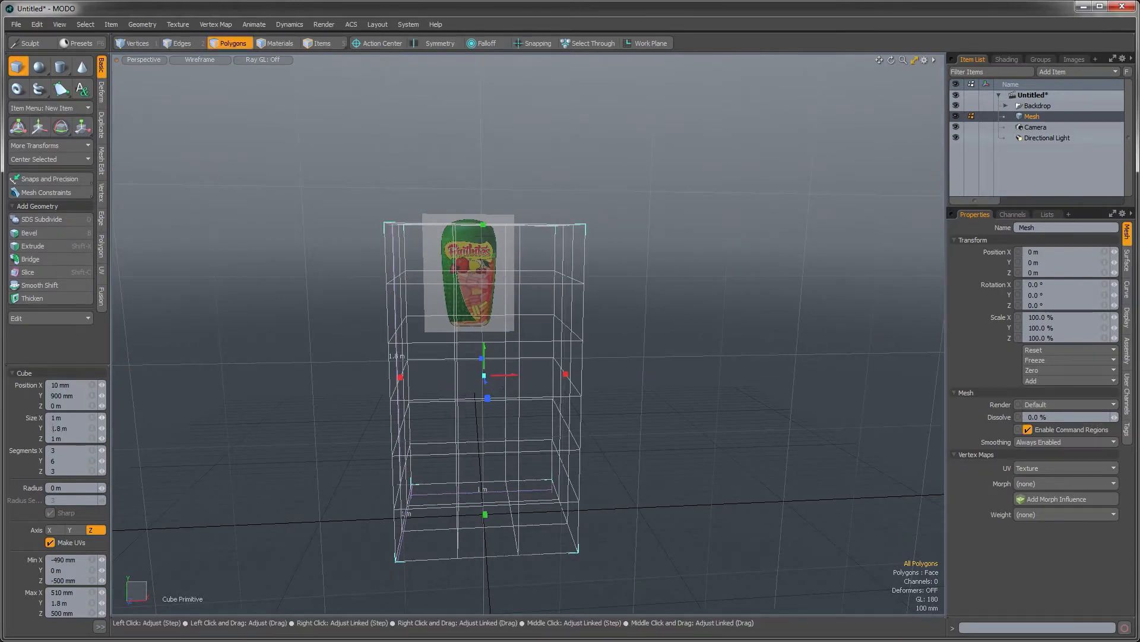
alt+drag(413, 421, 555, 426)
key(q)
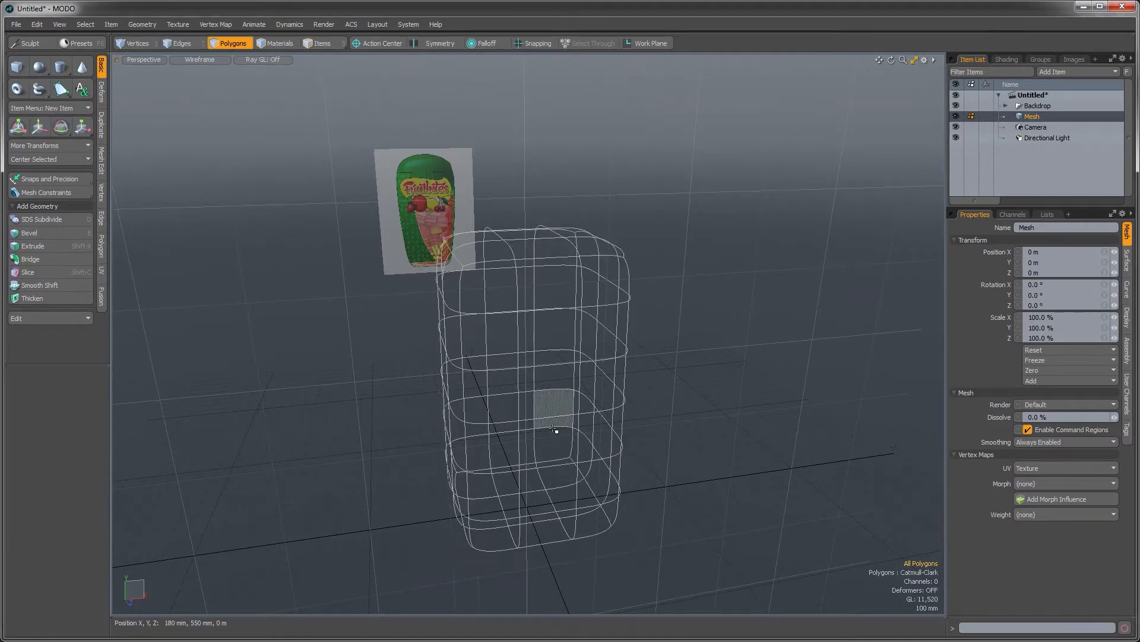
key(shift+Tab)
alt+drag(543, 436, 493, 396)
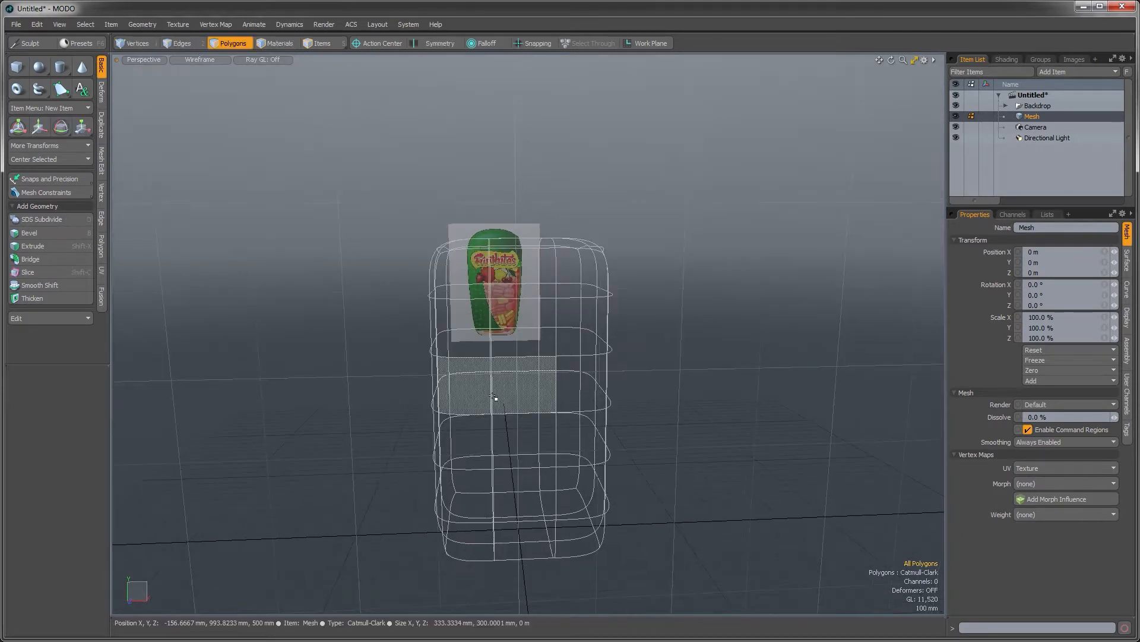
Select all connected polygons of the package mesh in the front view and center them on the X and Z axes
key(ctrl+space)
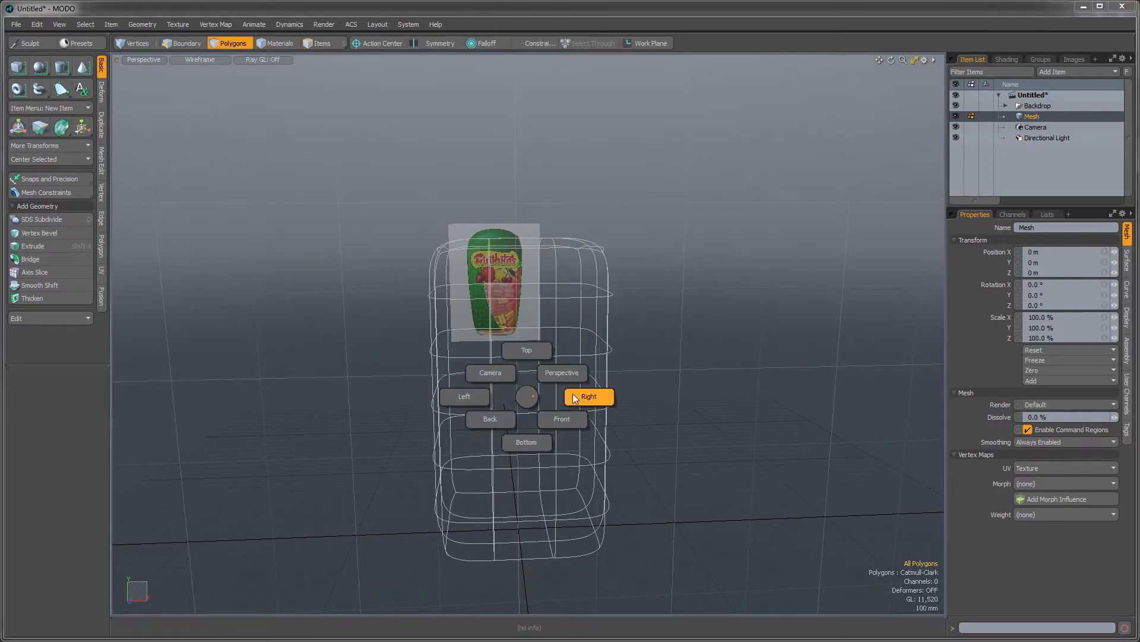
click(562, 418)
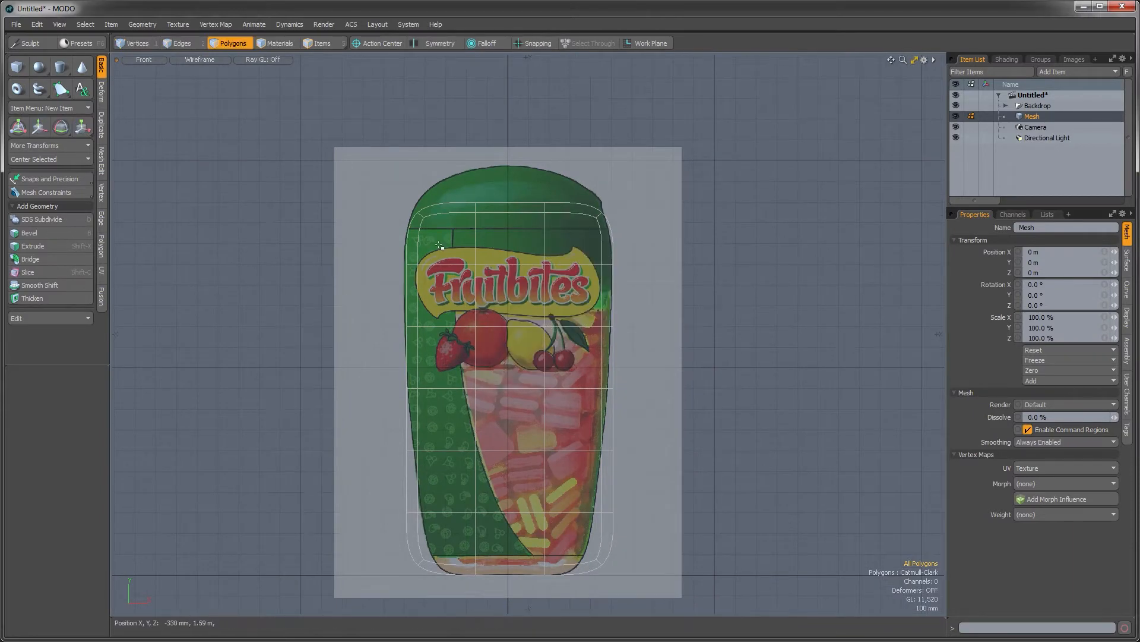
click(471, 219)
double_click(479, 219)
alt+drag(501, 285, 519, 234)
ctrl+alt+drag(519, 234, 534, 236)
alt+drag(534, 237, 521, 224)
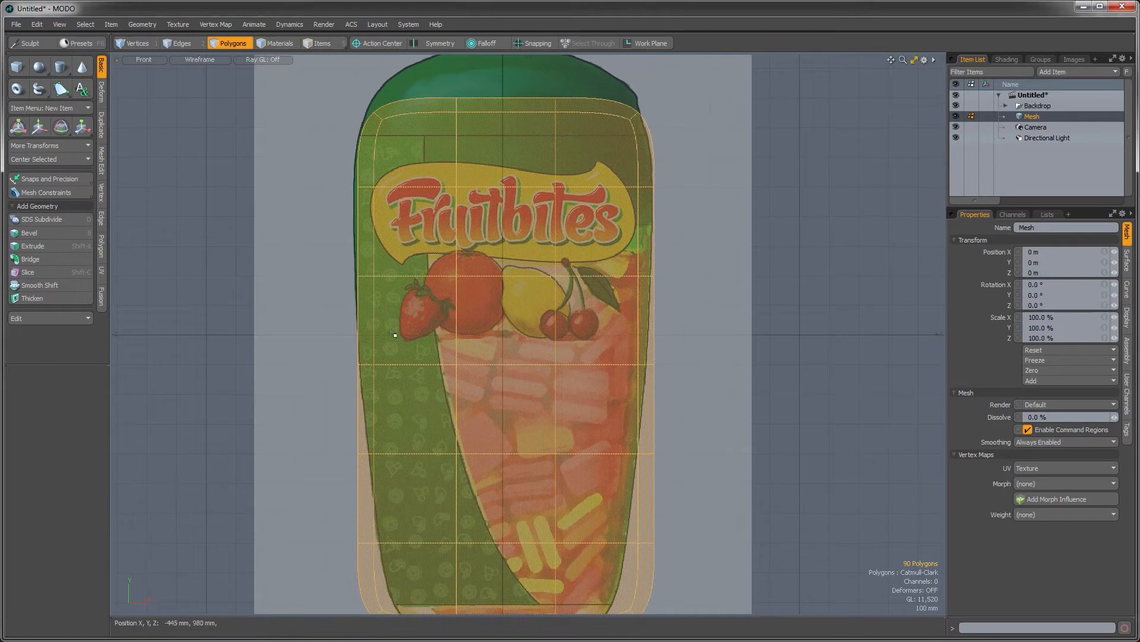
click(63, 159)
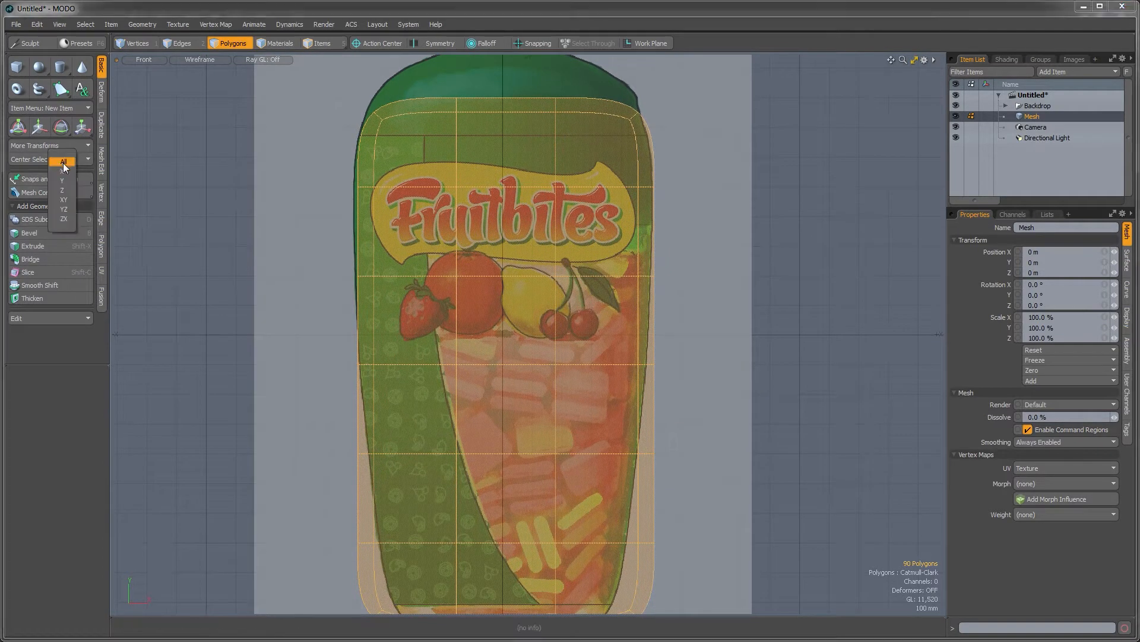
click(65, 170)
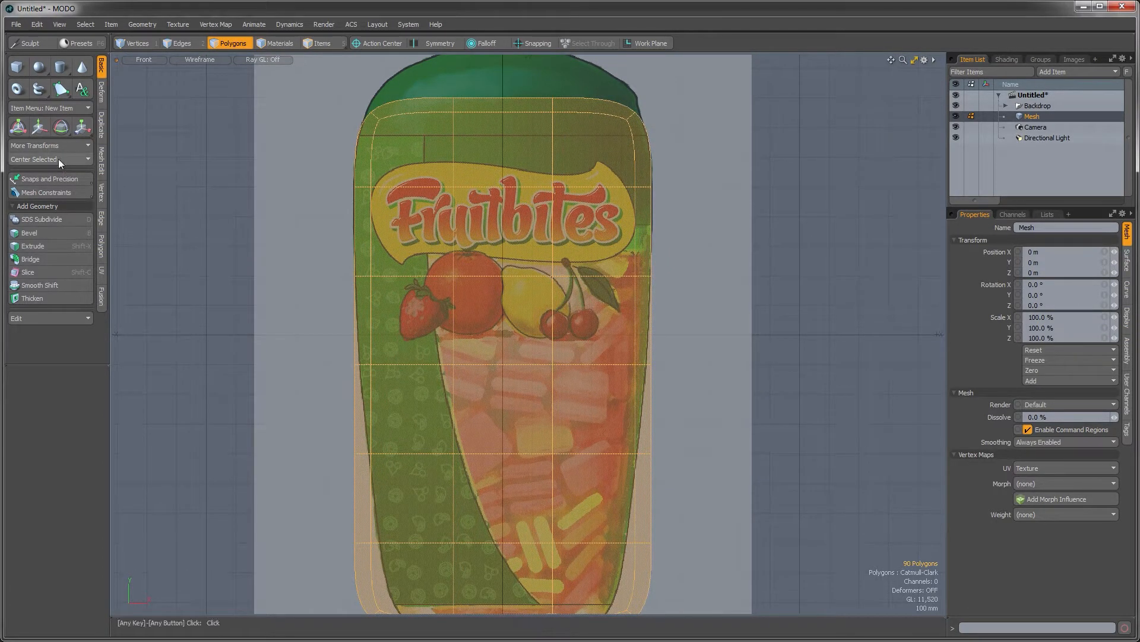
click(59, 158)
click(64, 188)
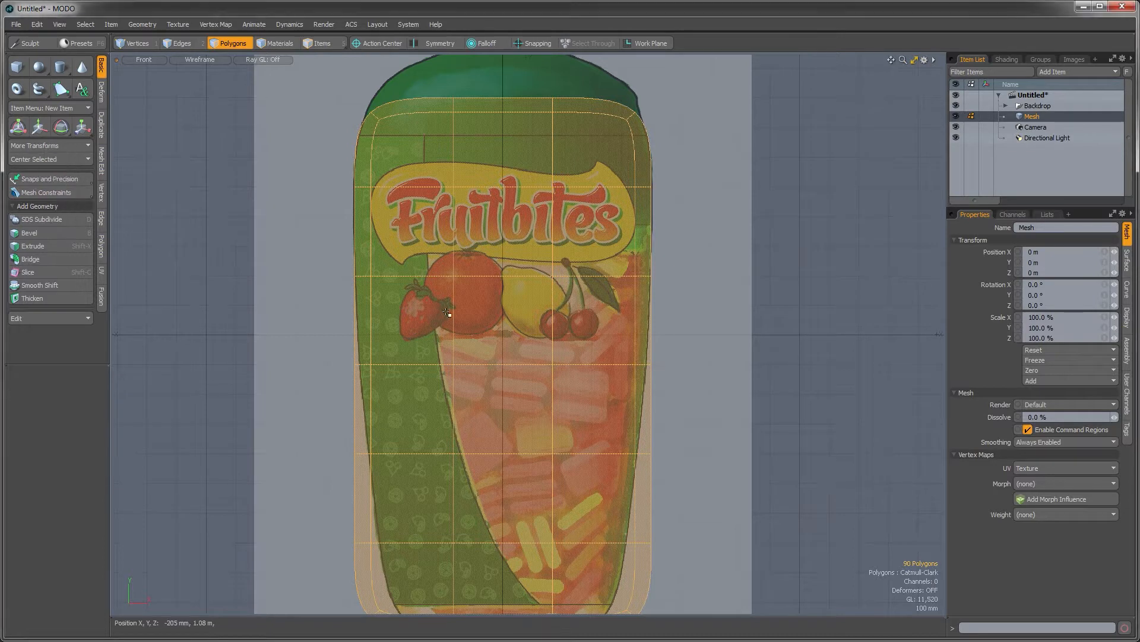
scroll(486, 356, down, 3)
ctrl+alt+drag(486, 356, 462, 350)
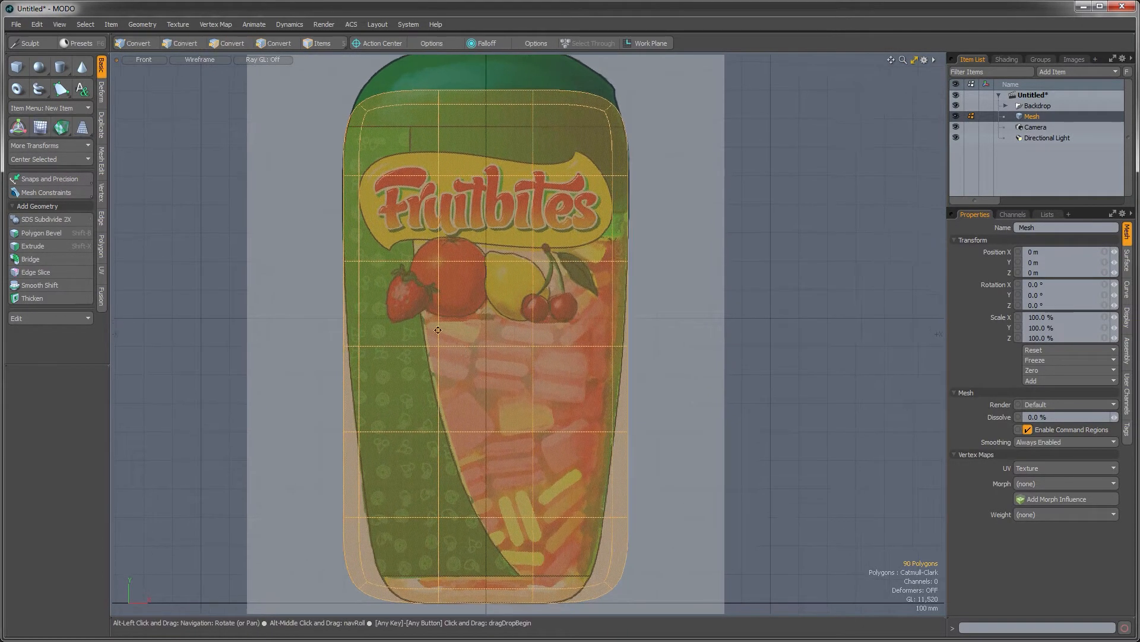
key(1)
mouse_move(342, 168)
right_down()
mouse_move(238, 523)
mouse_move(475, 629)
mouse_move(772, 345)
mouse_move(716, 188)
mouse_move(357, 168)
right_up()
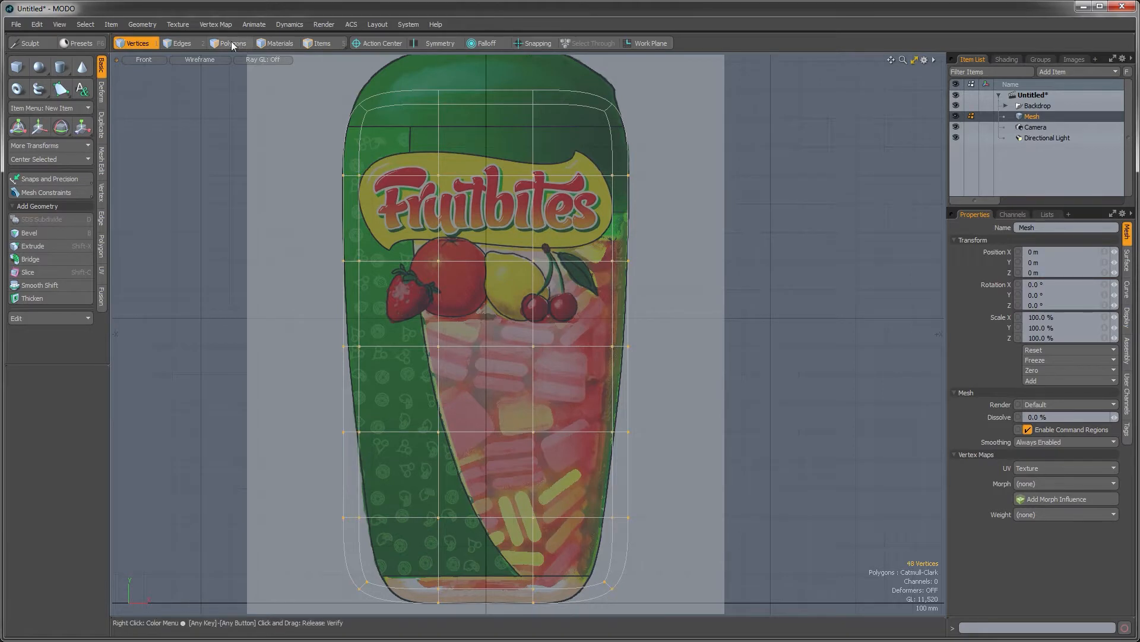
key(3)
key(5)
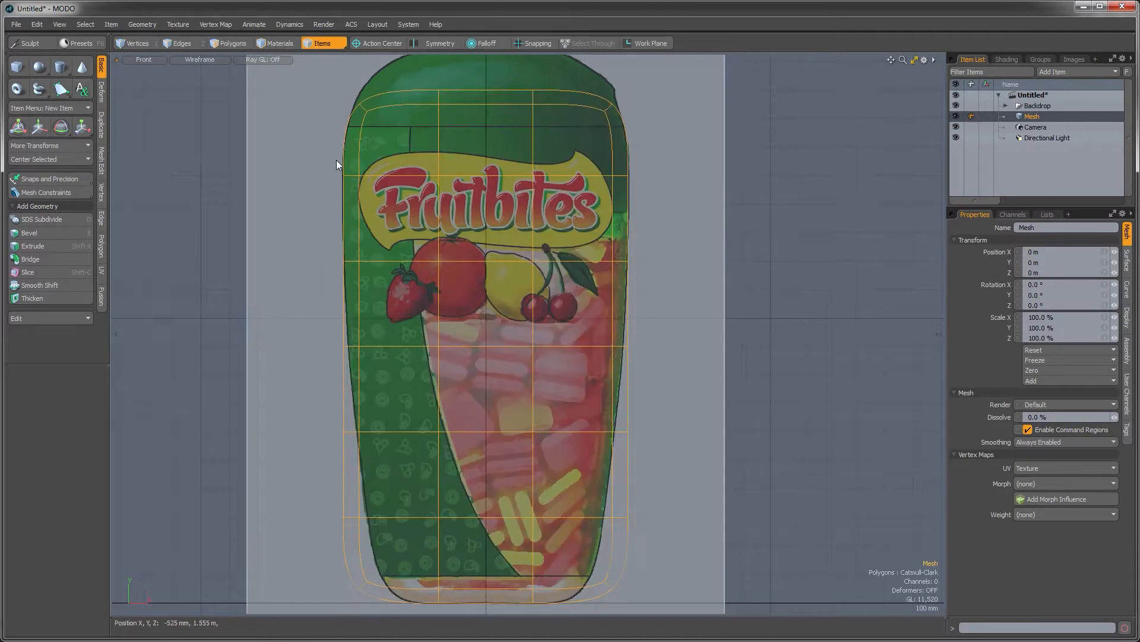
click(324, 159)
click(218, 42)
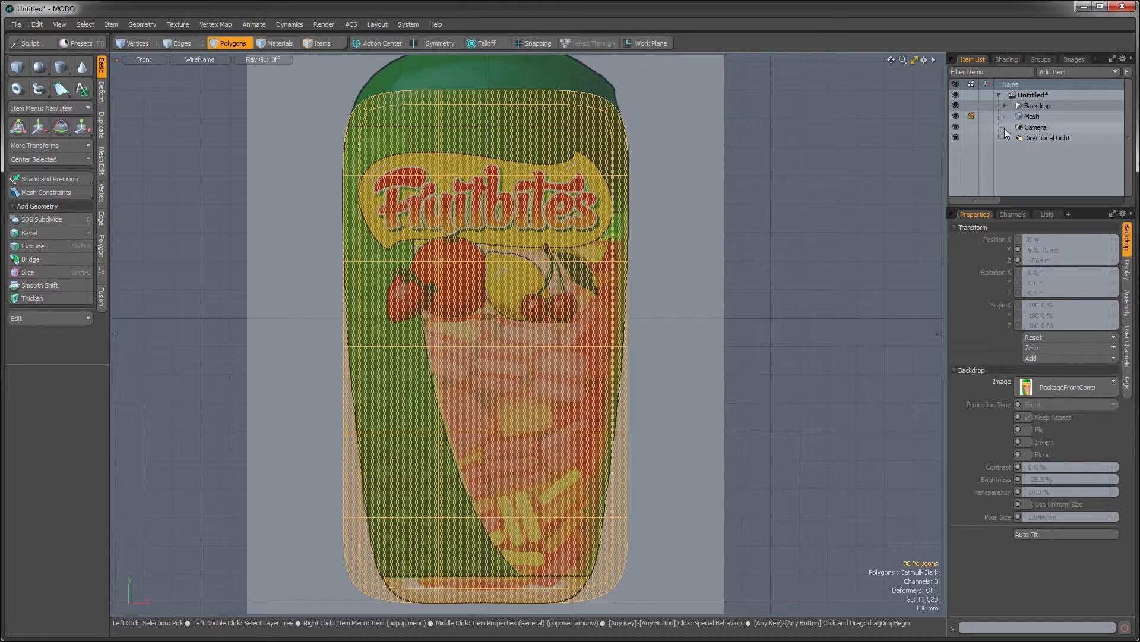
mouse_move(325, 159)
right_down()
mouse_move(252, 416)
mouse_move(534, 618)
mouse_move(761, 279)
mouse_move(725, 168)
right_up()
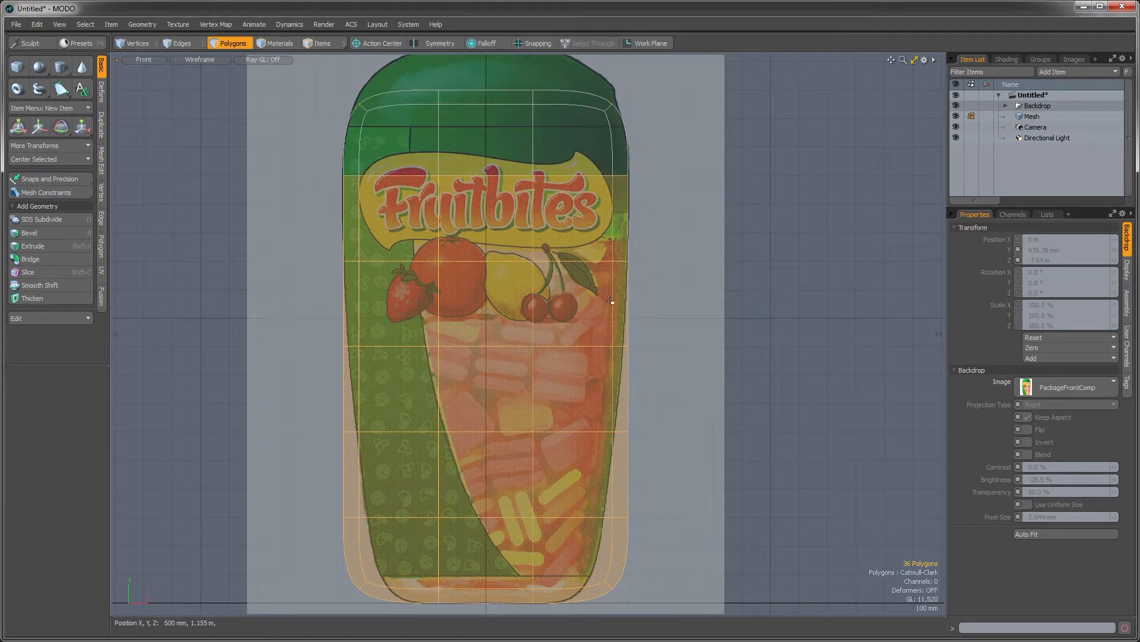
mouse_move(541, 360)
alt+shift+mouse_down()
mouse_move(550, 336)
mouse_move(540, 349)
alt+shift+mouse_up()
key(Escape)
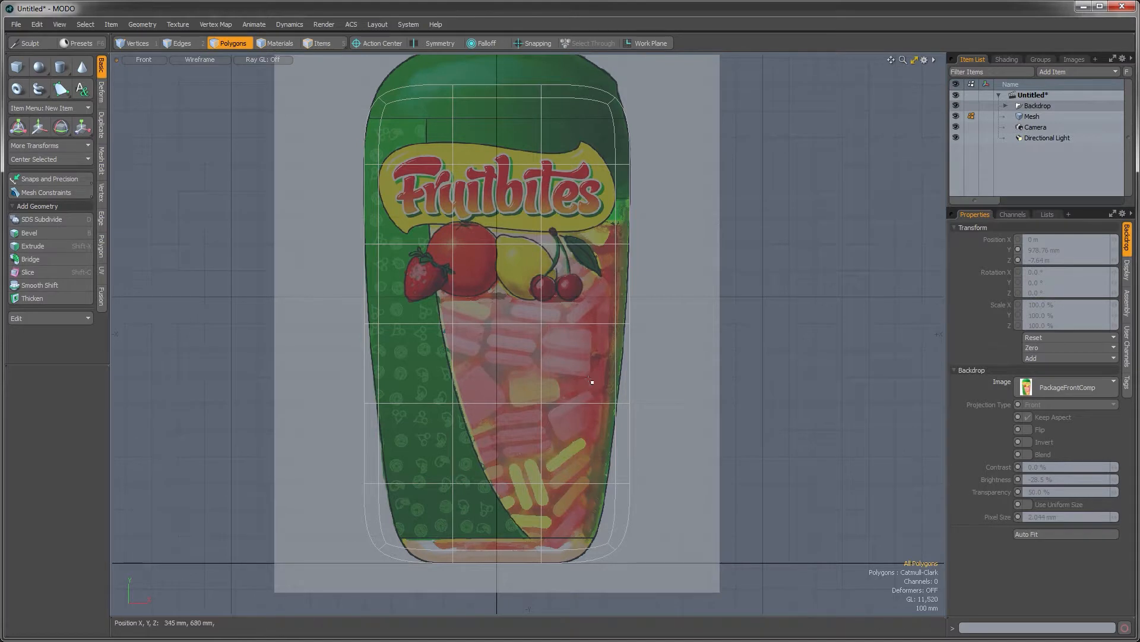
Lasso-select the package polygons beneath the top row of segments, from the logo down to the base, in the front view
alt+shift+drag(591, 383, 566, 397)
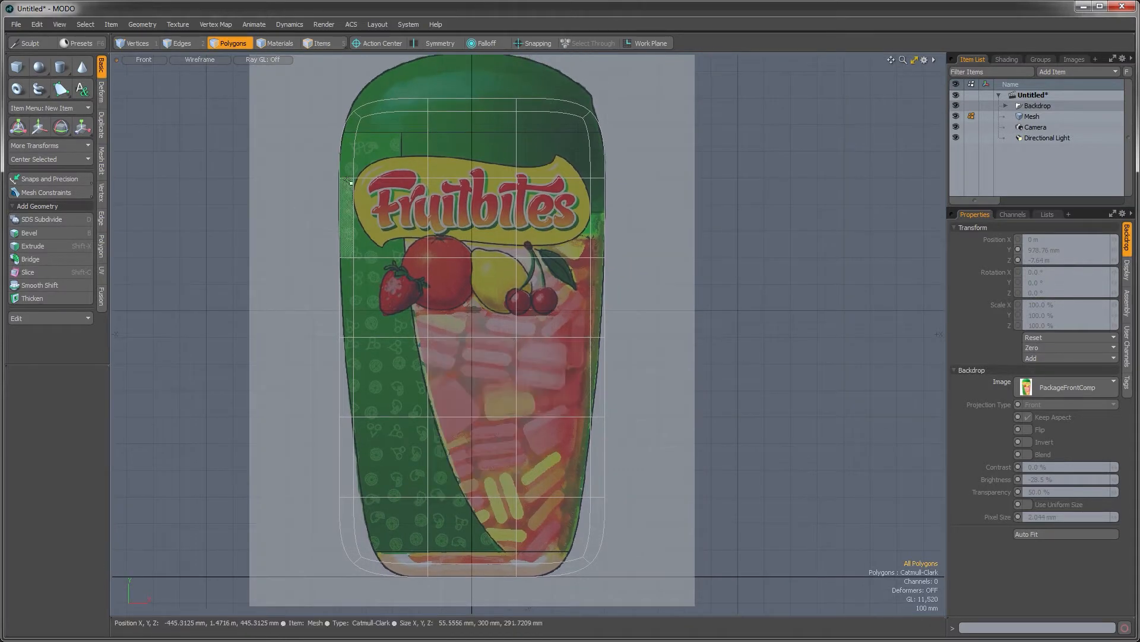
mouse_move(337, 160)
right_down()
mouse_move(234, 262)
mouse_move(365, 636)
mouse_move(653, 534)
mouse_move(696, 250)
mouse_move(663, 158)
mouse_move(647, 164)
right_up()
alt+shift+drag(635, 250, 645, 256)
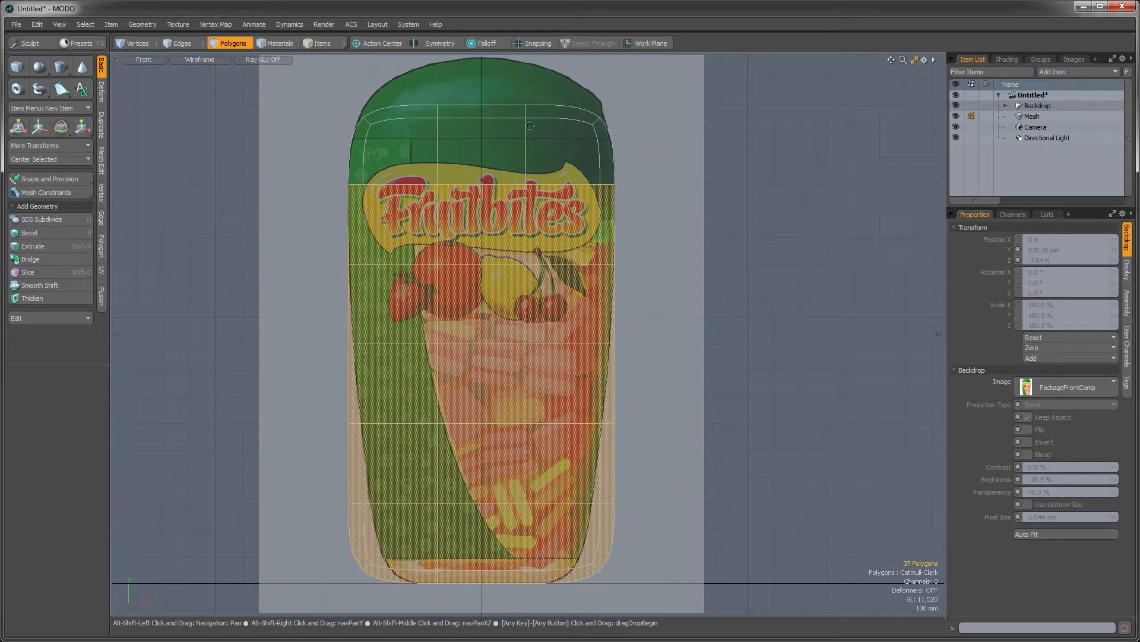
Set the action center to Origin and enable a Linear falloff for the selected polygons
click(379, 43)
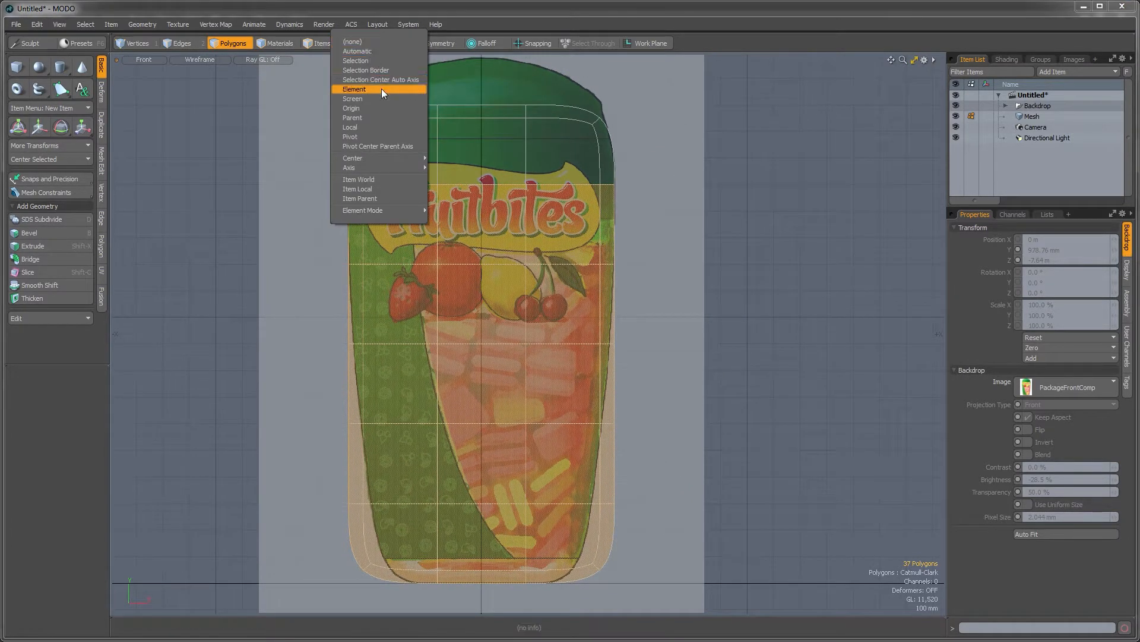
click(380, 109)
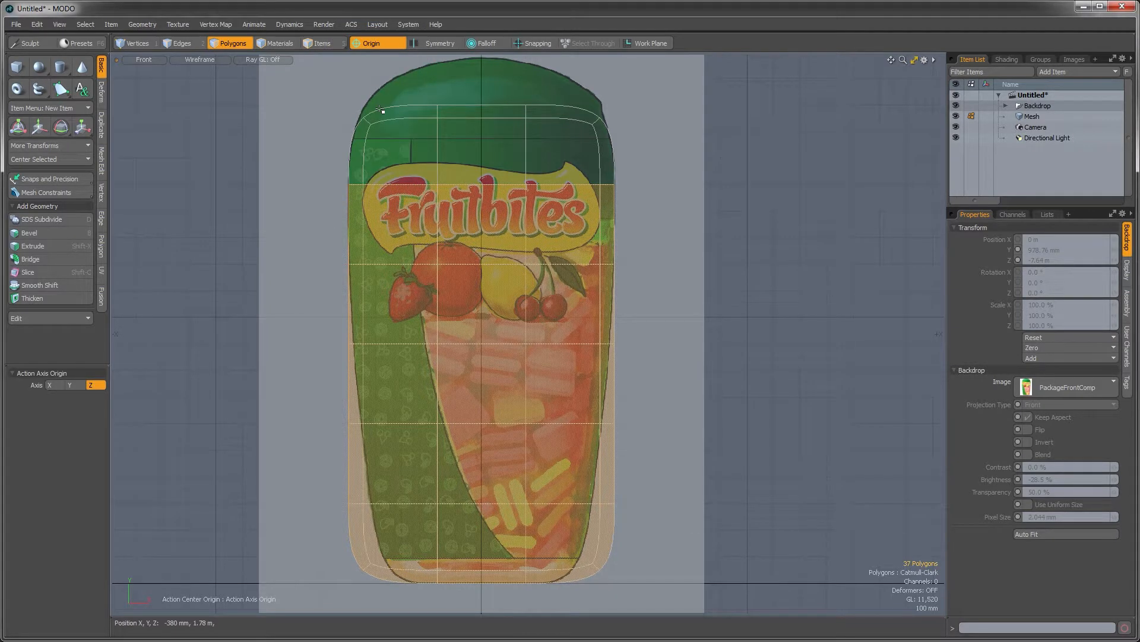
click(482, 41)
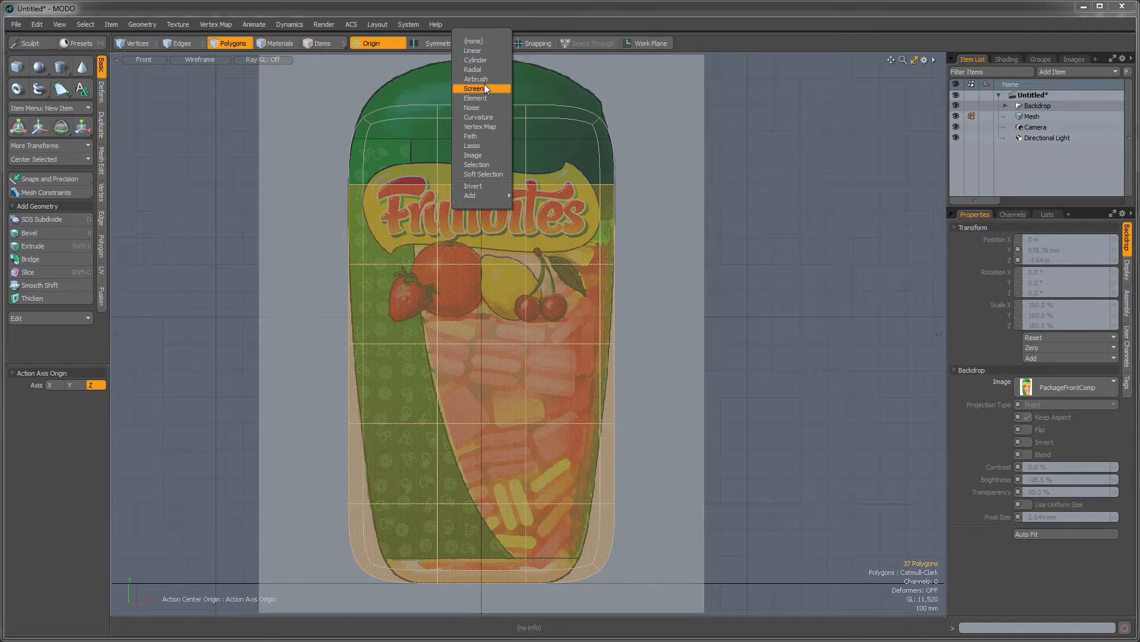
click(477, 53)
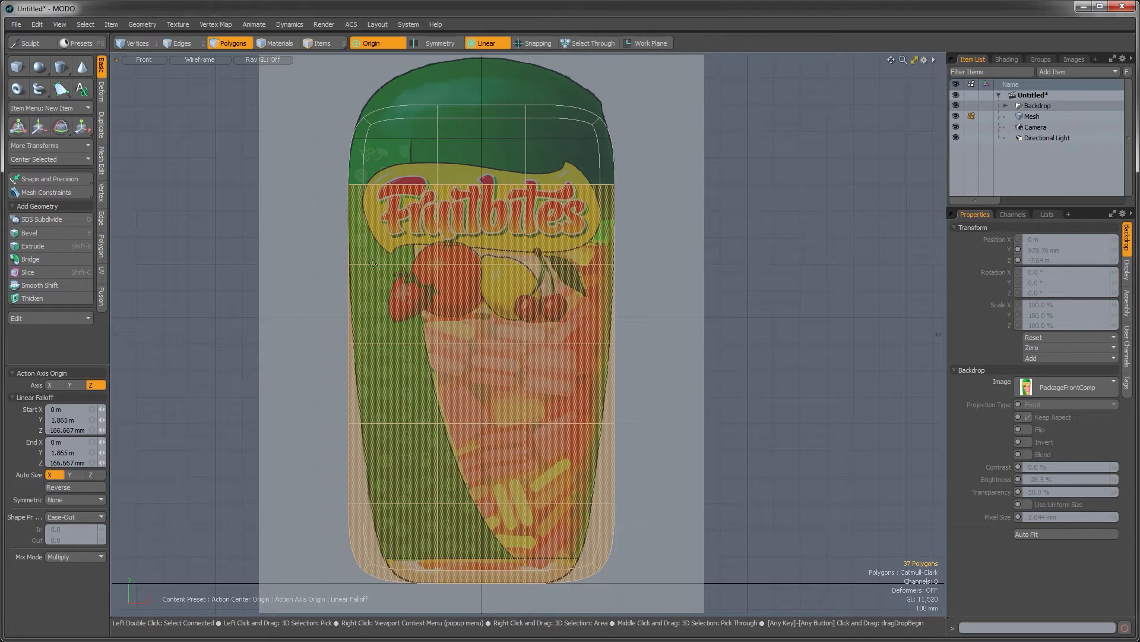
Start scaling the selected lower-body polygons with the linear falloff's shape preset at Ease-Out
key(r)
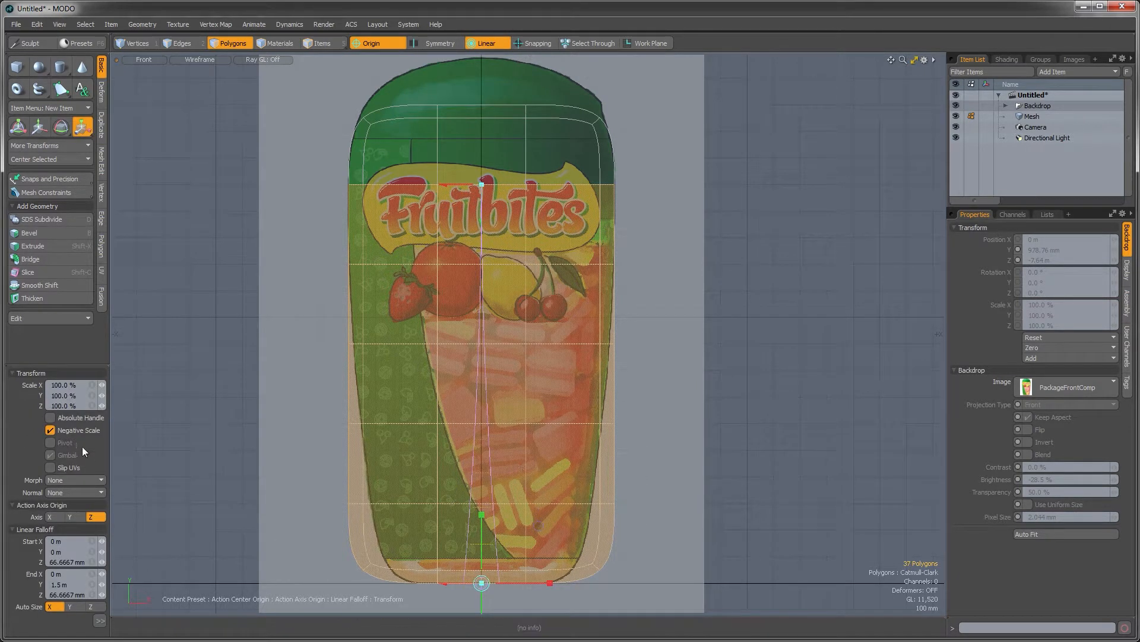
drag(58, 365, 60, 269)
click(82, 557)
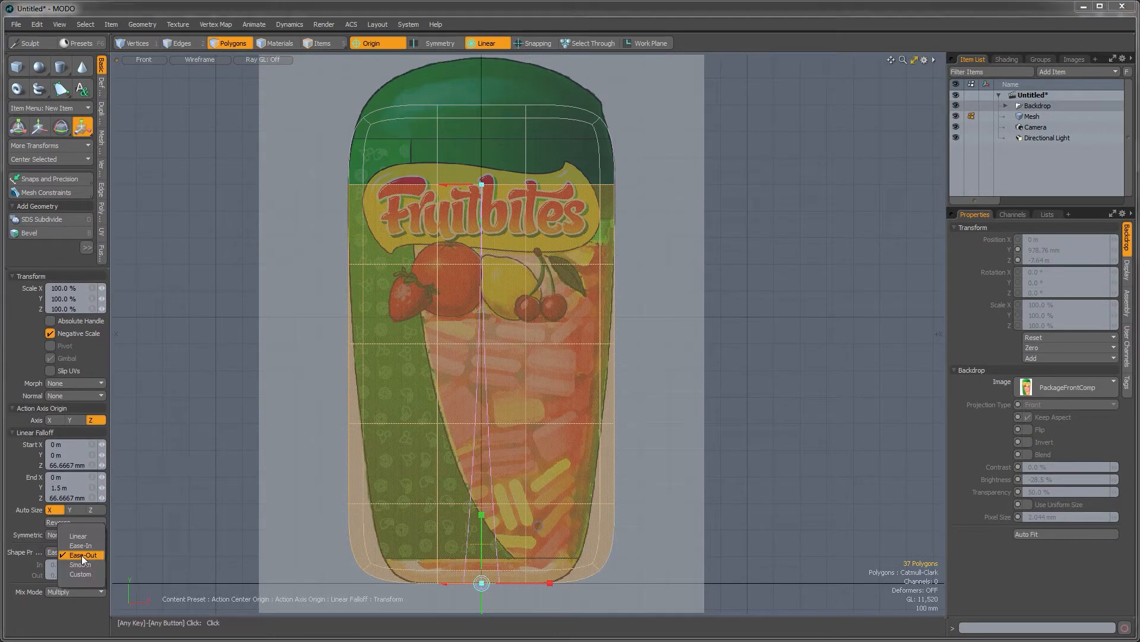
click(95, 624)
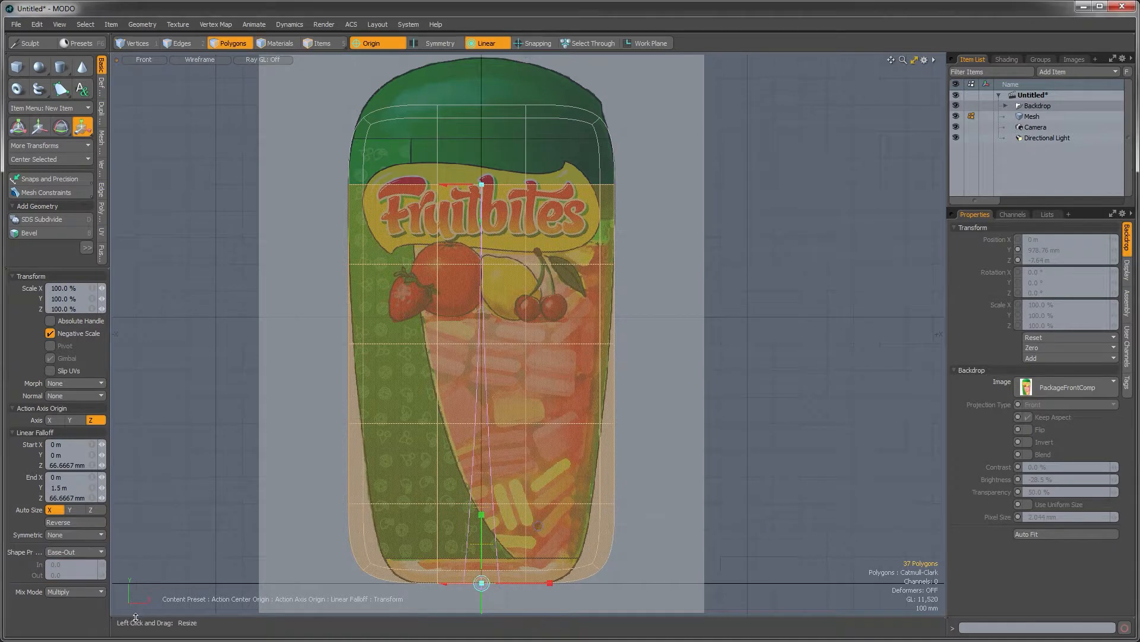
Extend the selection through the whole lower body and scale it uniformly to 71% to taper the package toward its base
alt+shift+drag(487, 394, 487, 405)
key(q)
alt+shift+drag(489, 541, 488, 525)
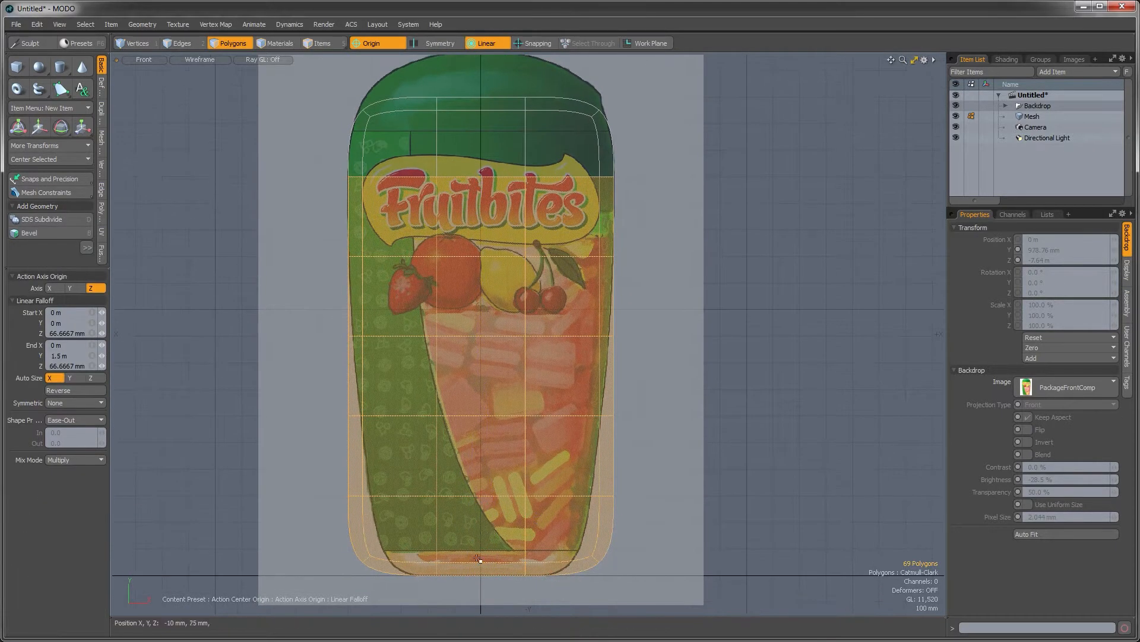
key(r)
drag(487, 579, 431, 580)
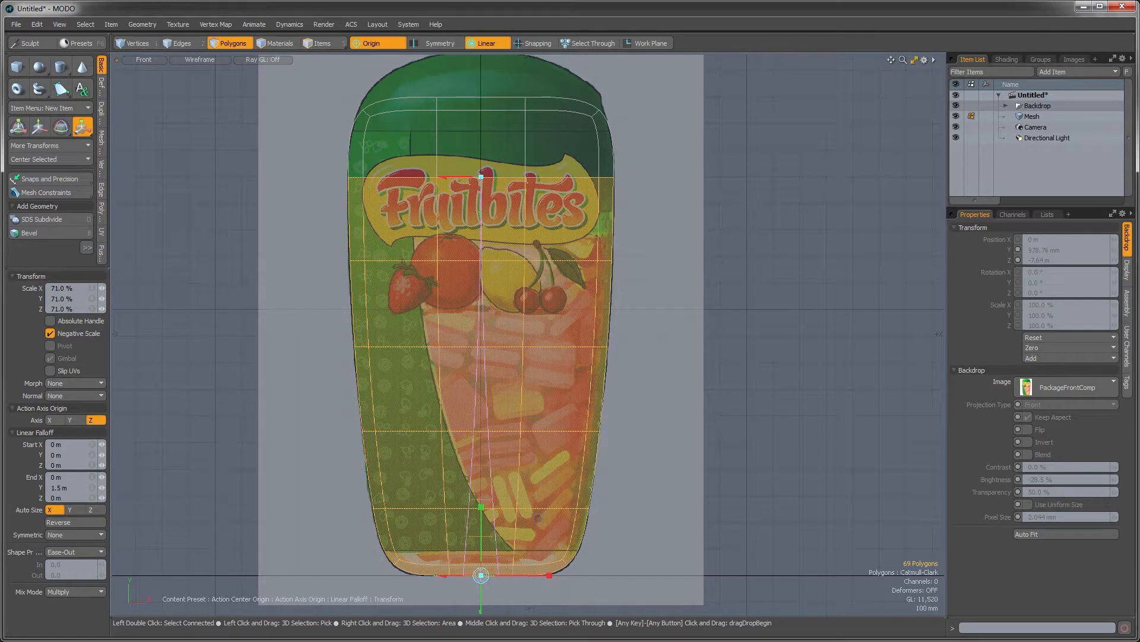
drag(430, 579, 430, 580)
Check the tapered sides against the front backdrop, drop the Scale tool, and clear the falloff and action center
mouse_move(634, 494)
alt+mouse_down()
mouse_move(626, 515)
mouse_move(631, 494)
alt+mouse_up()
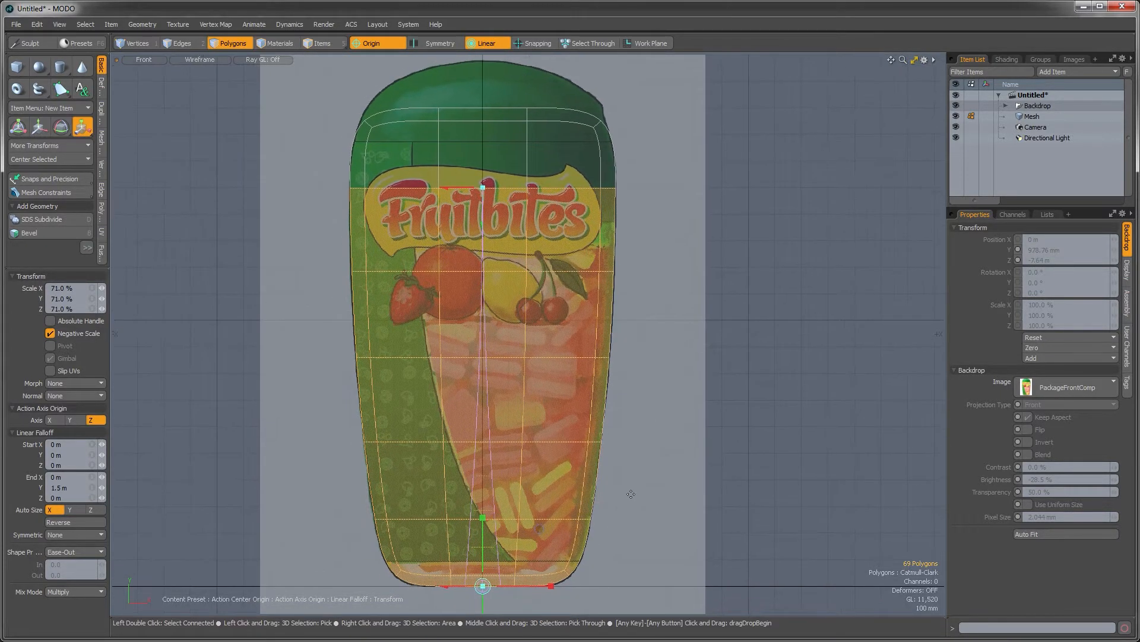
ctrl+alt+drag(611, 539, 626, 515)
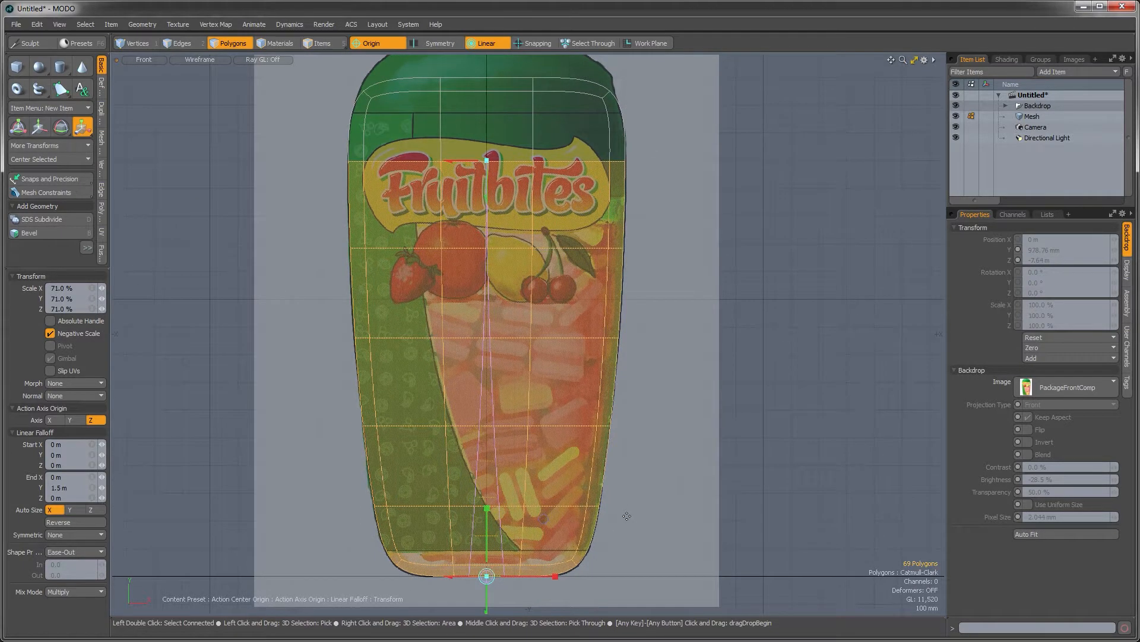
alt+shift+drag(640, 511, 657, 482)
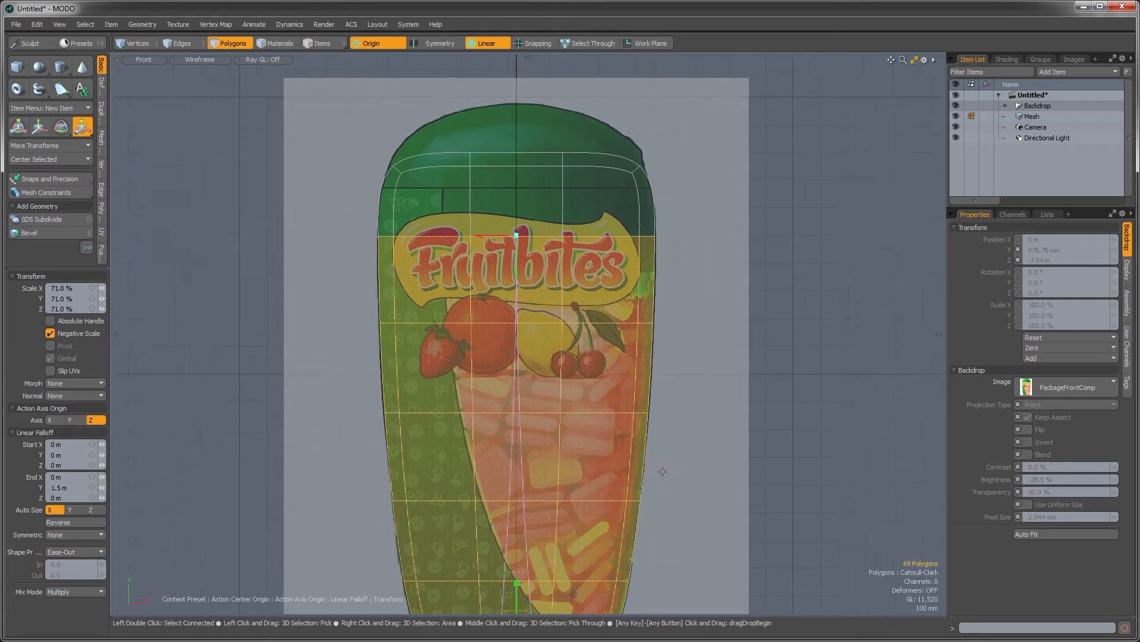
key(space)
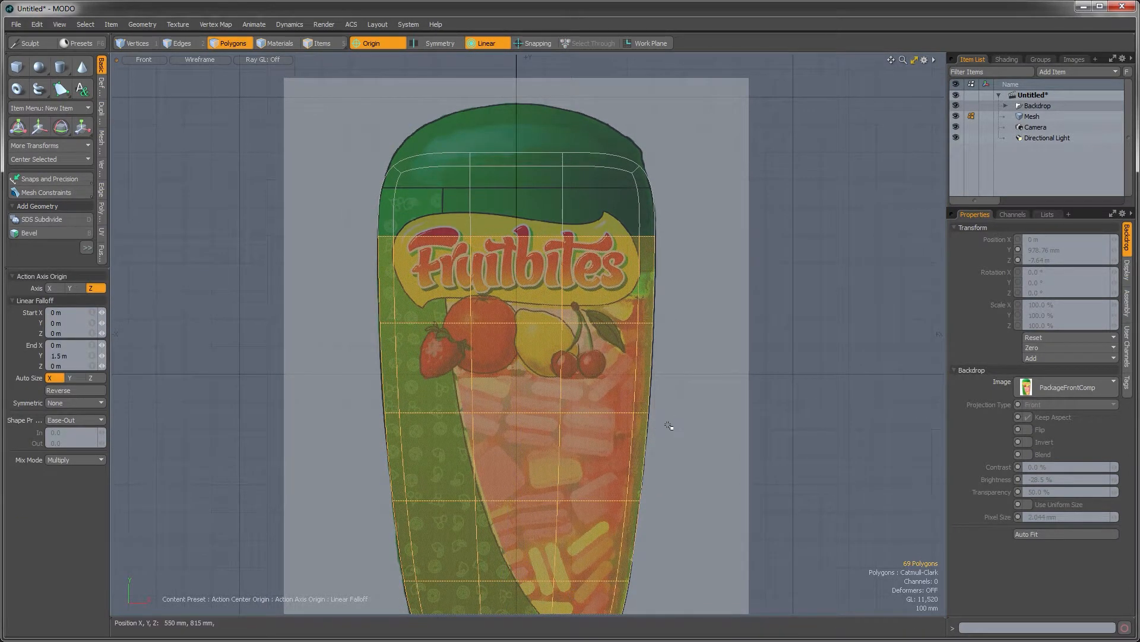
key(space)
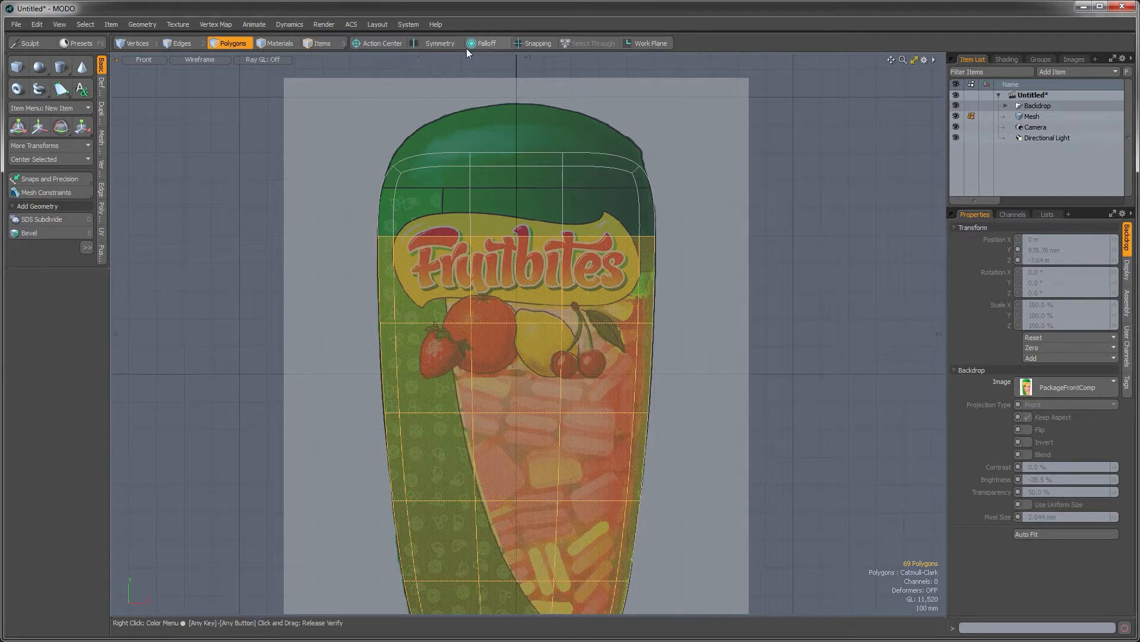
Select only the center polygon on top of the package in the perspective view
mouse_move(581, 250)
alt+mouse_down()
mouse_move(592, 231)
mouse_move(576, 244)
alt+mouse_up()
key(ctrl+space)
click(633, 207)
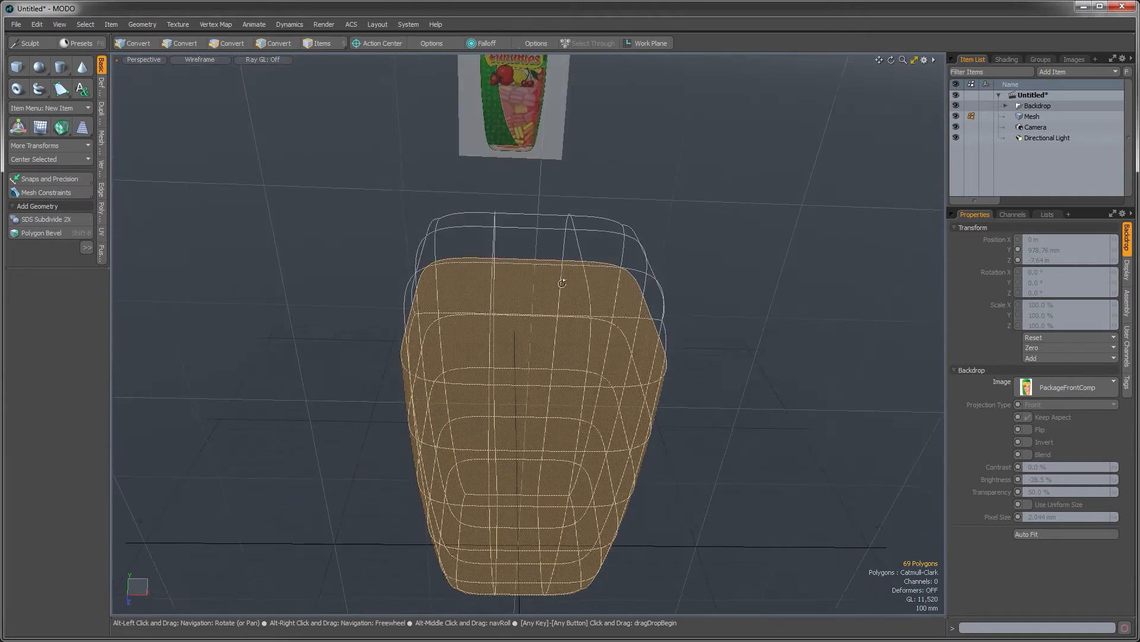
key(1)
key(2)
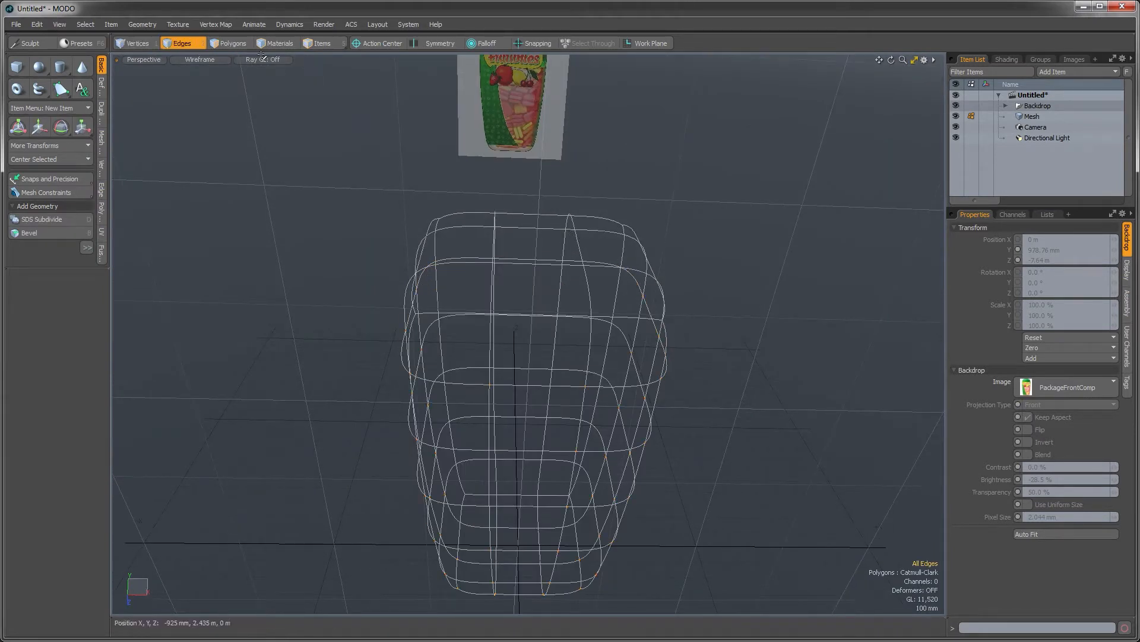
click(233, 47)
mouse_move(510, 232)
mouse_down()
mouse_move(594, 233)
mouse_move(618, 184)
mouse_up()
mouse_move(623, 239)
mouse_down()
mouse_move(585, 247)
mouse_move(602, 269)
mouse_move(628, 228)
mouse_move(550, 291)
mouse_move(571, 225)
mouse_up()
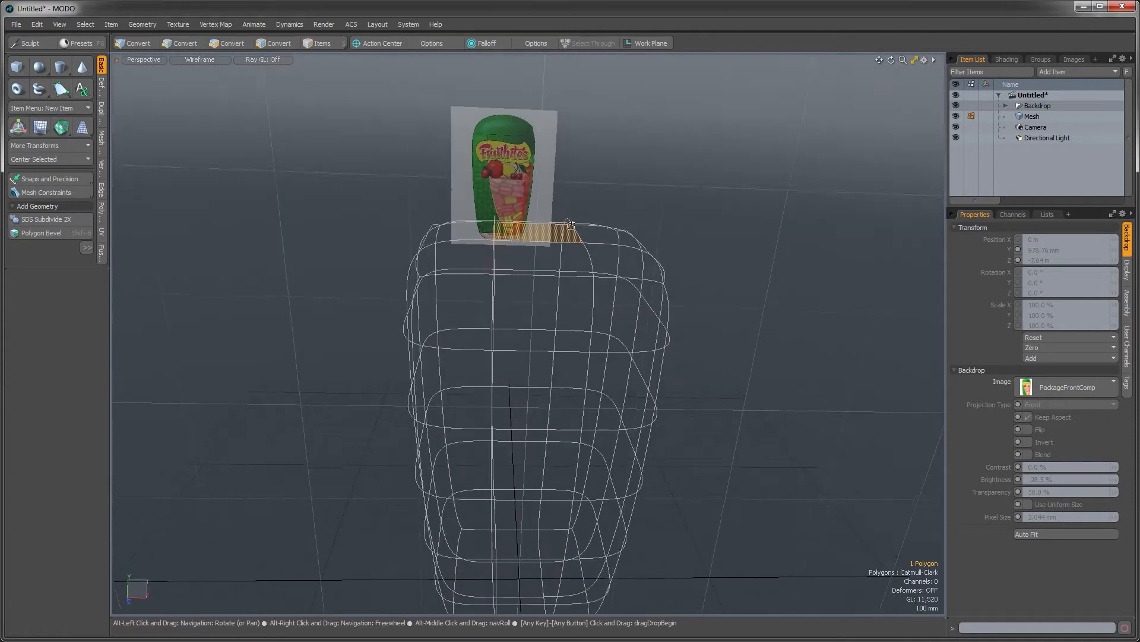
Move the top center polygon up 190 mm on Y in the front view to match the backdrop's cap outline
alt+drag(603, 292, 558, 259)
key(ctrl+space)
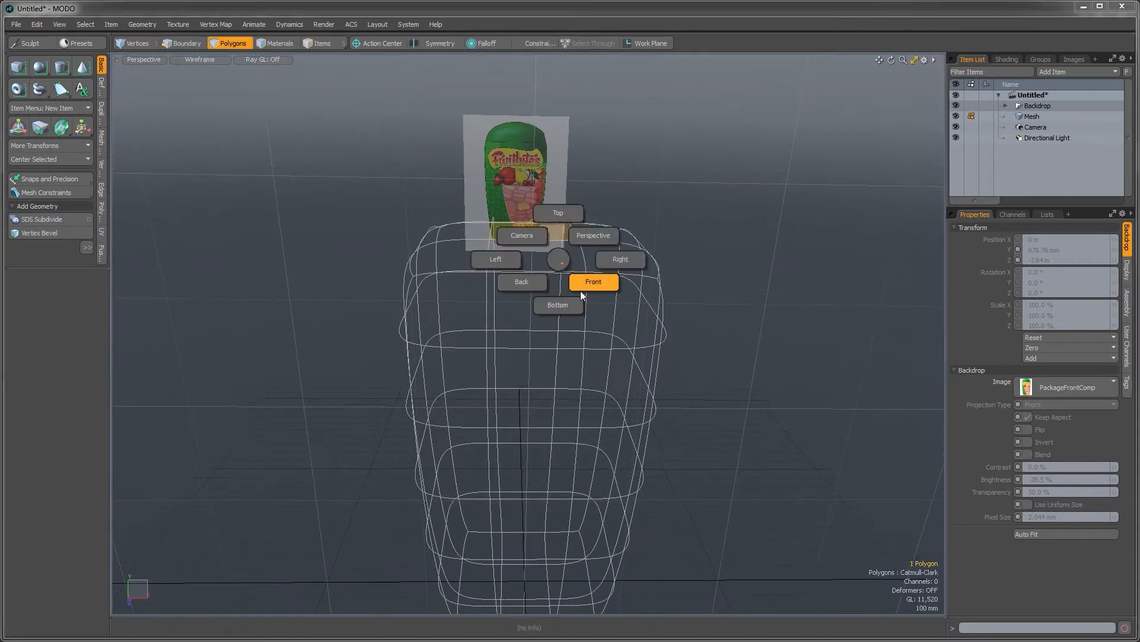
click(585, 284)
key(w)
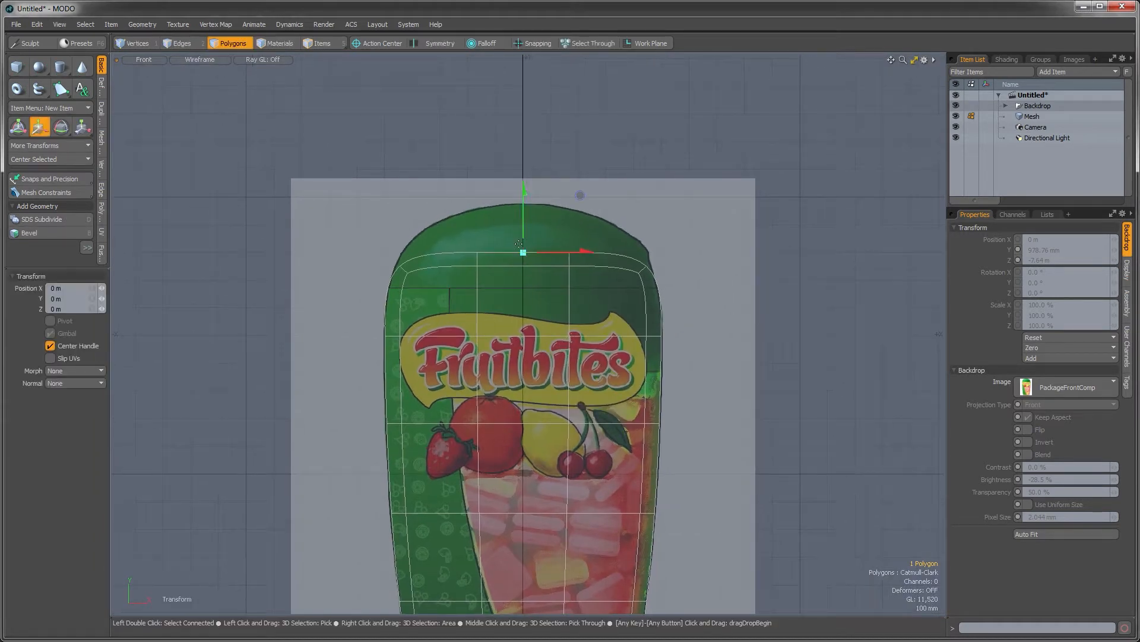
drag(525, 222, 525, 172)
scroll(512, 160, up, 3)
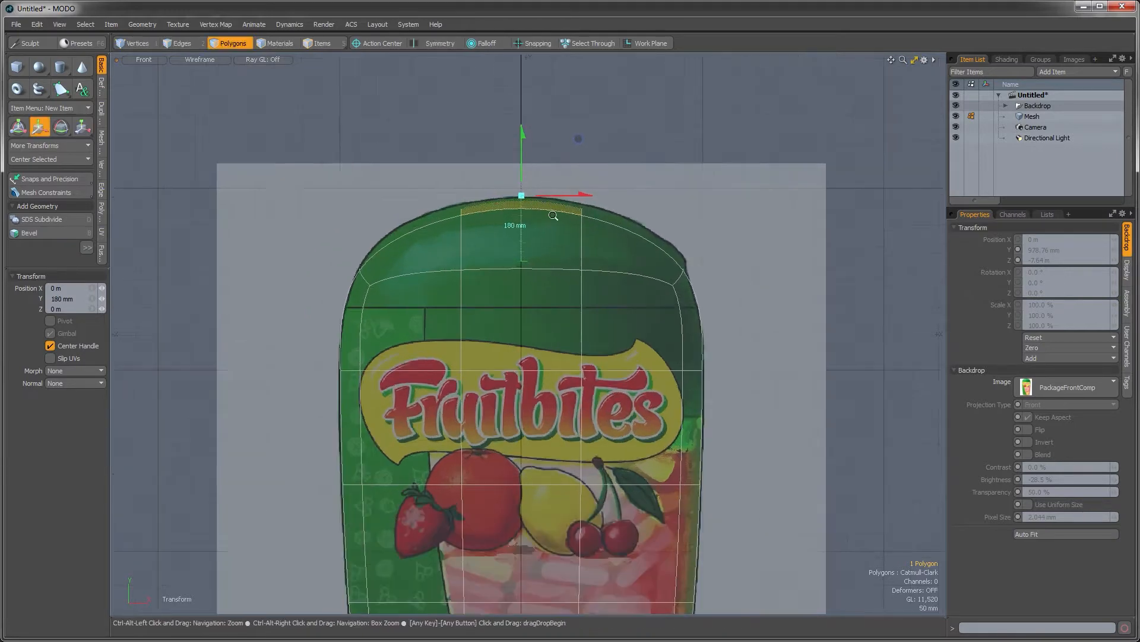
drag(517, 159, 517, 155)
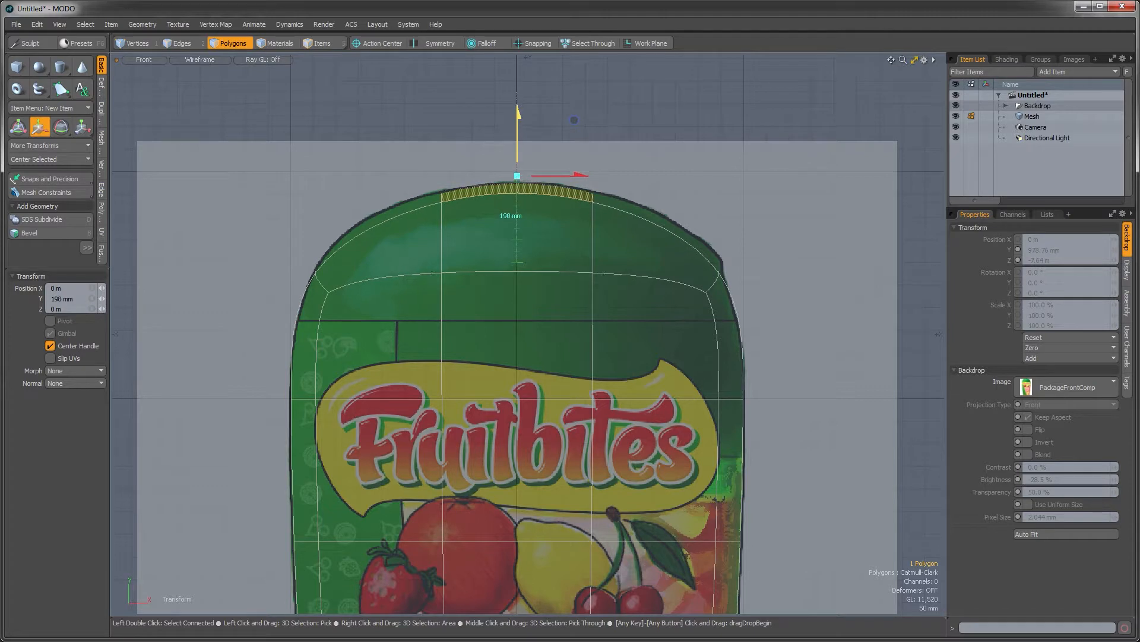
drag(574, 119, 574, 119)
ctrl+alt+drag(767, 314, 738, 315)
alt+shift+drag(739, 316, 729, 300)
key(q)
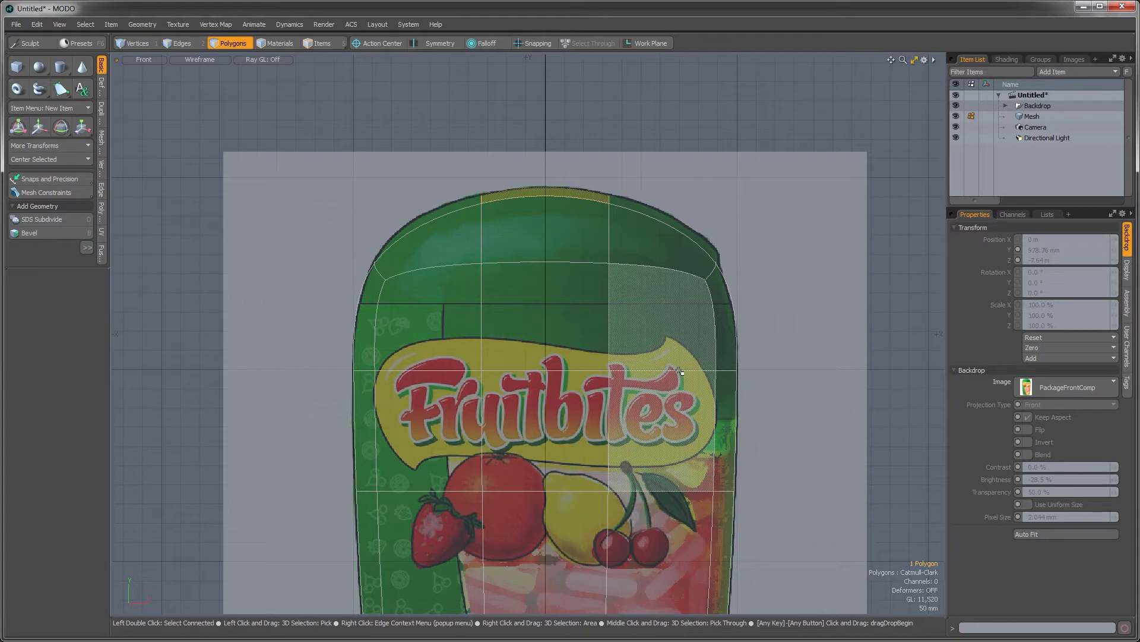
Select the horizontal edge loop crossing the Fruitbites logo, move it slightly down on Y, and clear the edge selection
key(2)
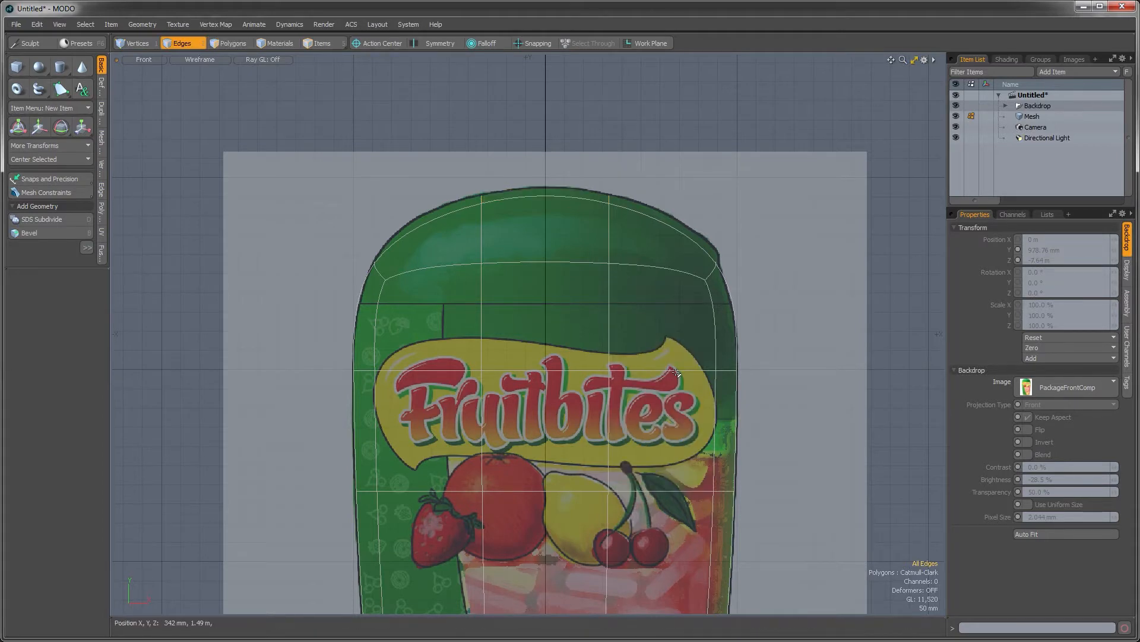
double_click(677, 370)
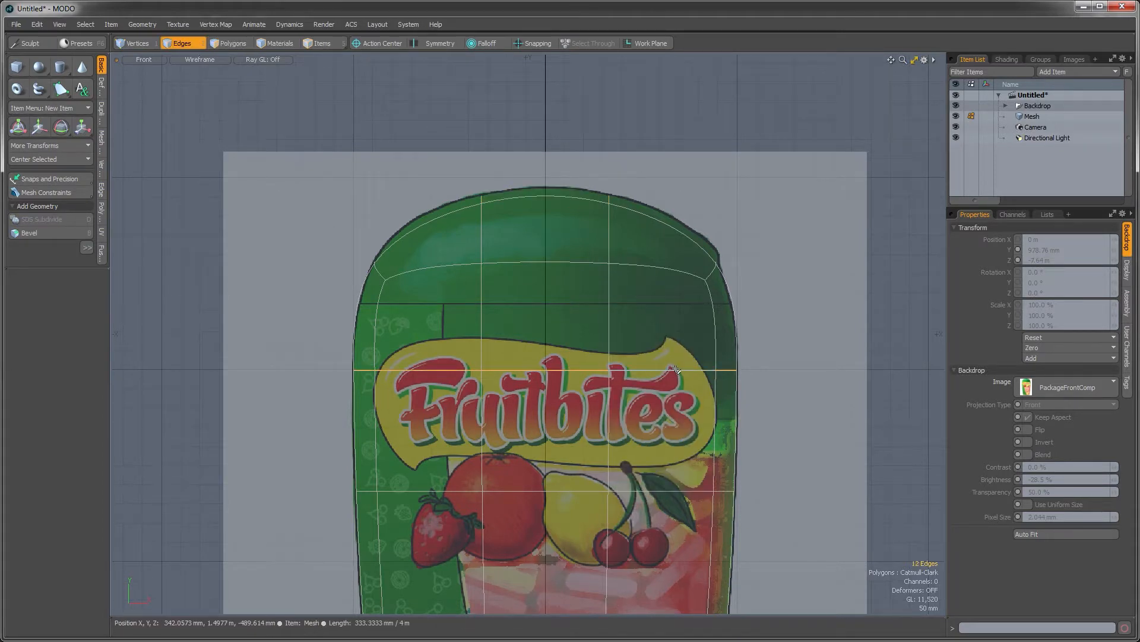
key(w)
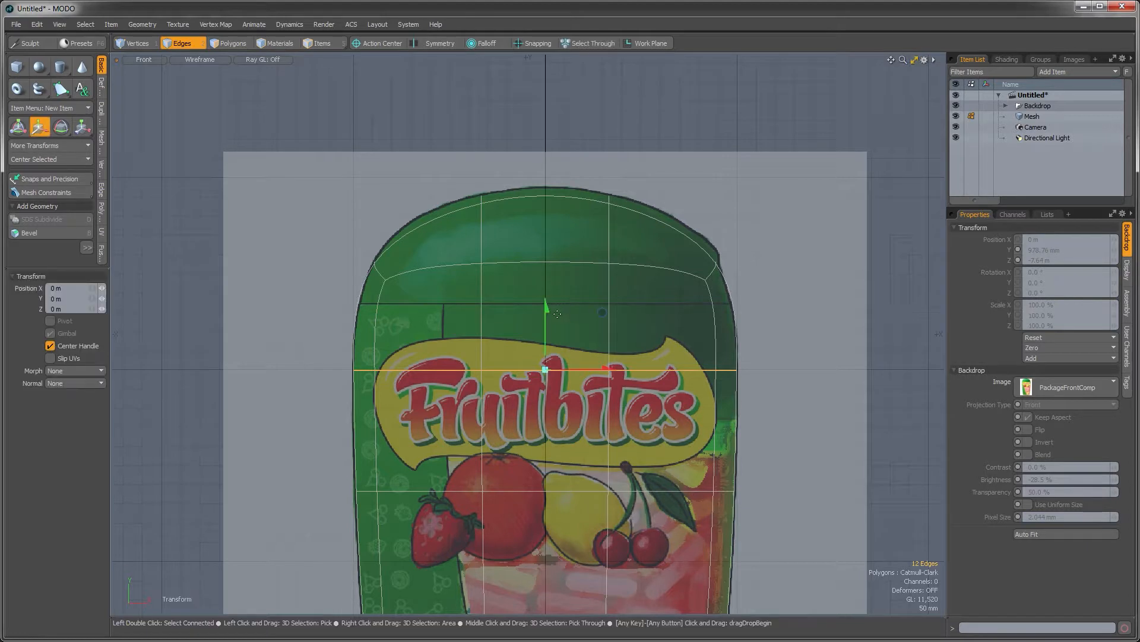
drag(547, 315, 547, 333)
key(space)
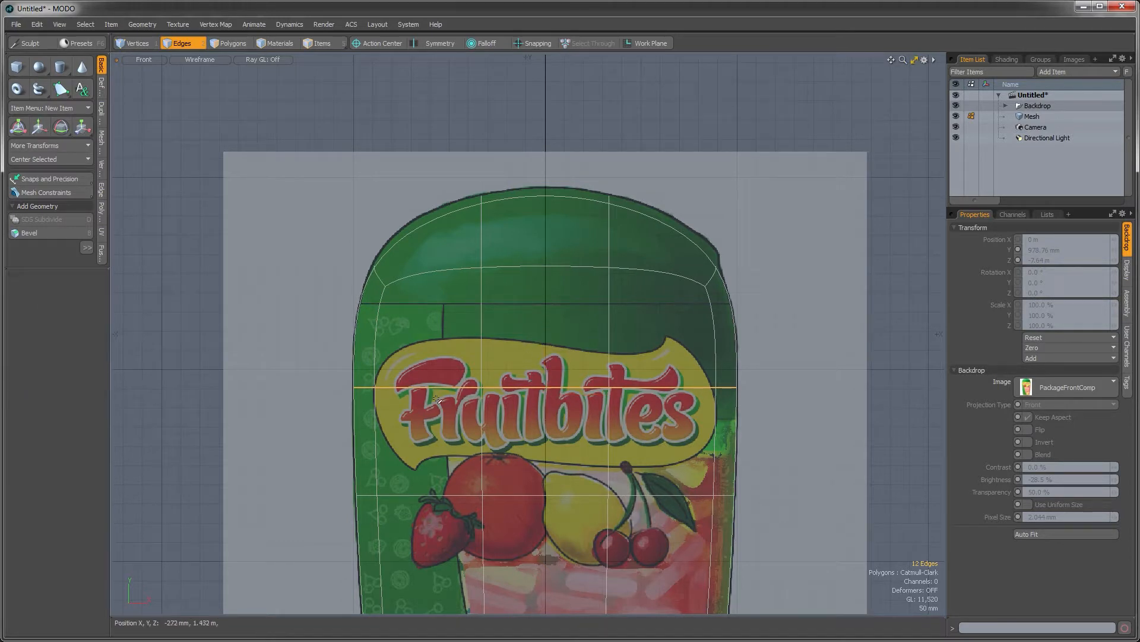
click(328, 397)
Select all cap polygons above the logo's edge loop, scale them to 94.5% on Y, and move them up 20 mm
key(3)
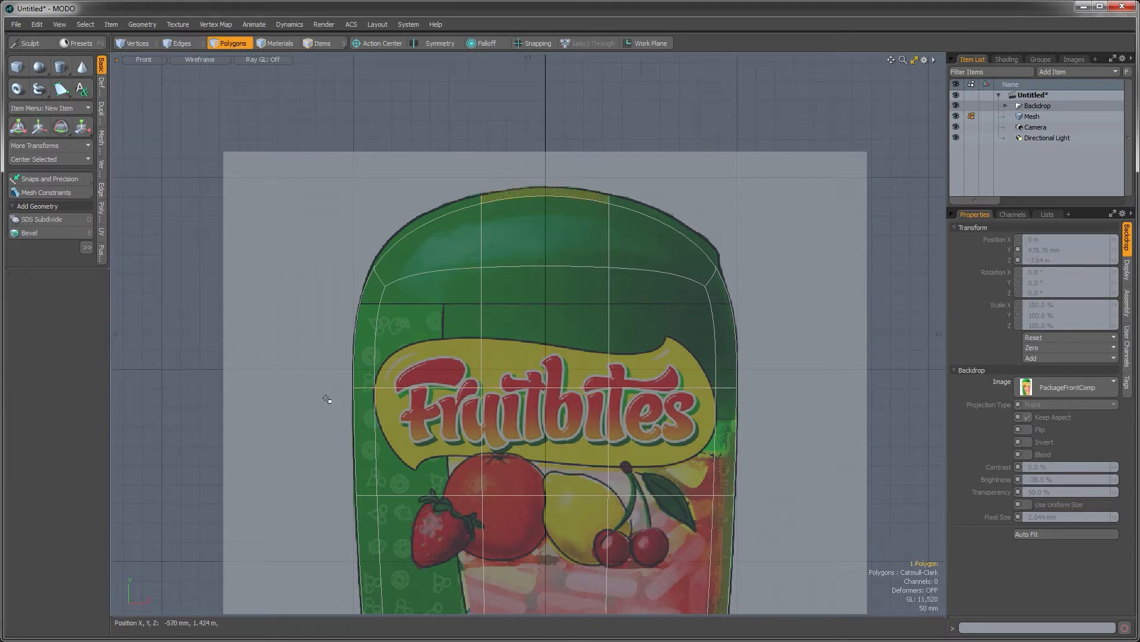
mouse_move(331, 402)
right_down()
mouse_move(641, 134)
mouse_move(802, 400)
mouse_move(540, 416)
right_up()
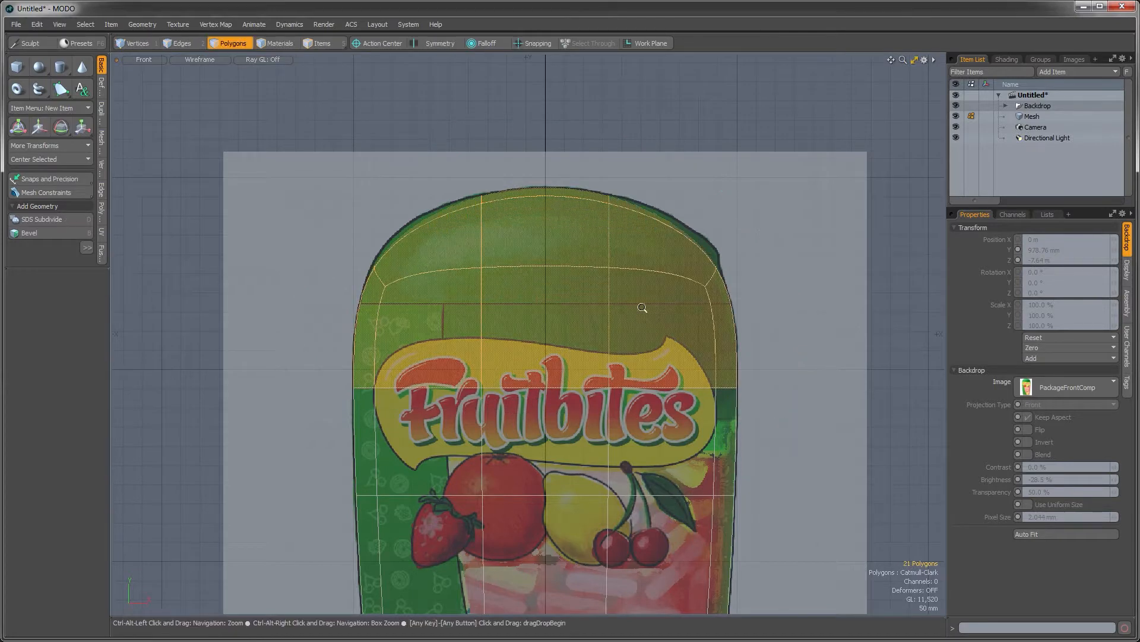
key(shift+a)
key(w)
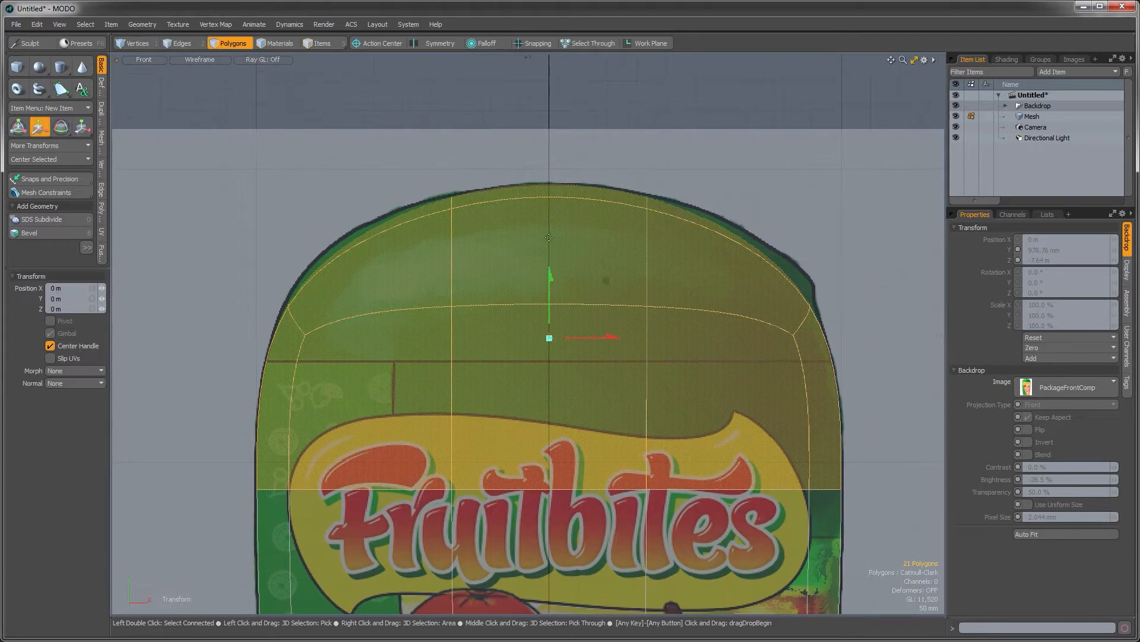
drag(550, 274, 550, 272)
key(r)
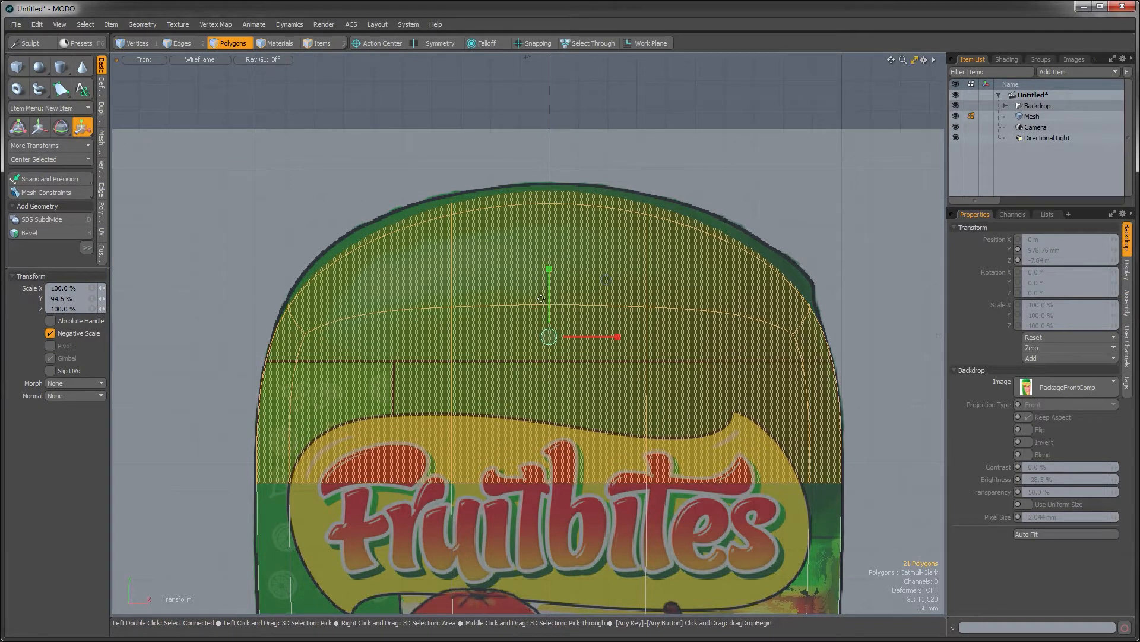
key(w)
drag(541, 299, 541, 287)
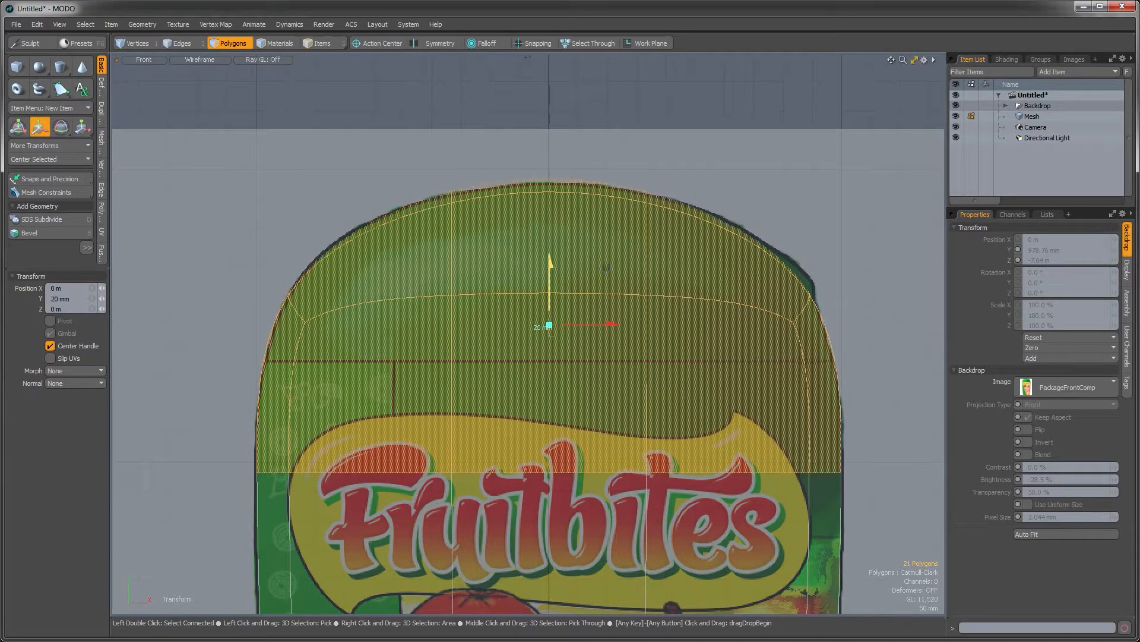
Adjust the cap polygons' Y scale, move them down 18 mm to fit the outline, and clear the selection
key(q)
key(r)
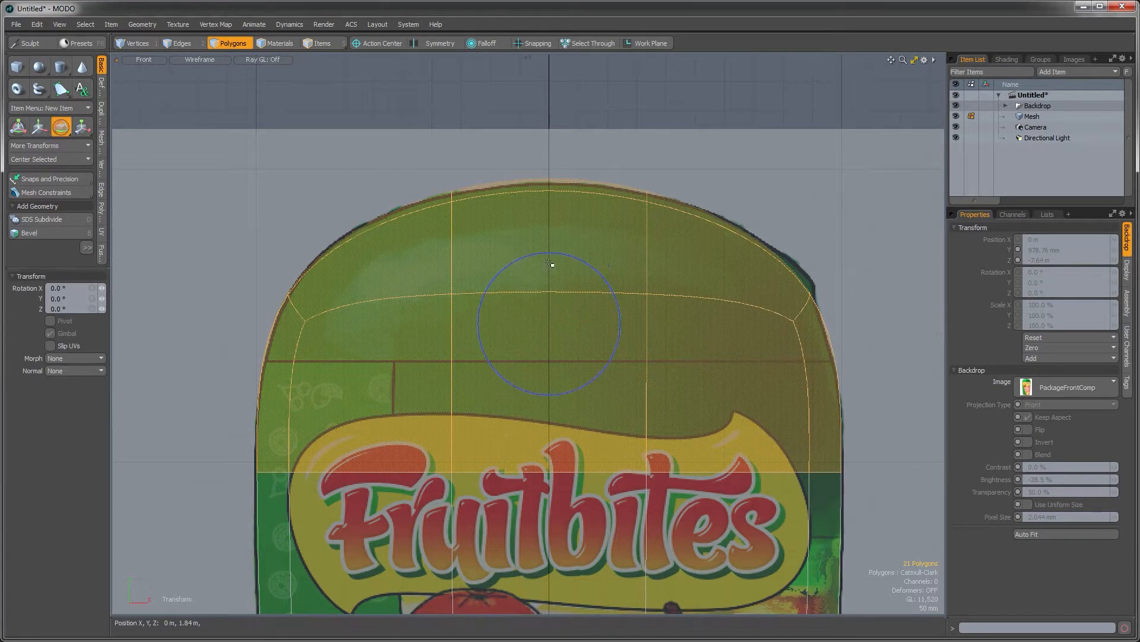
drag(551, 255, 550, 272)
key(w)
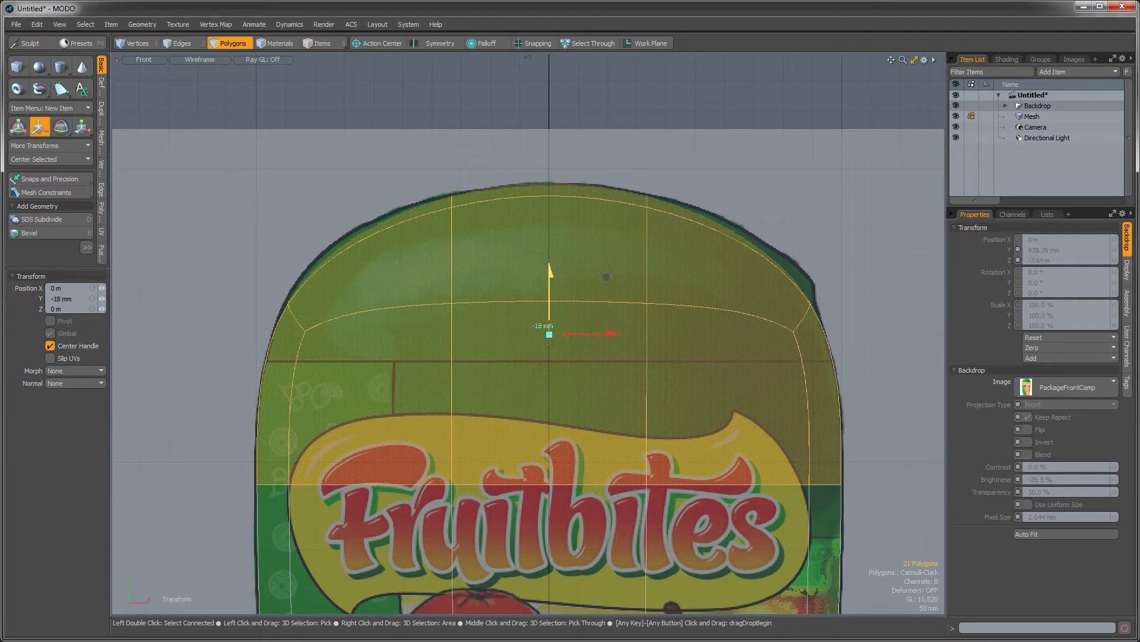
key(q)
key(Escape)
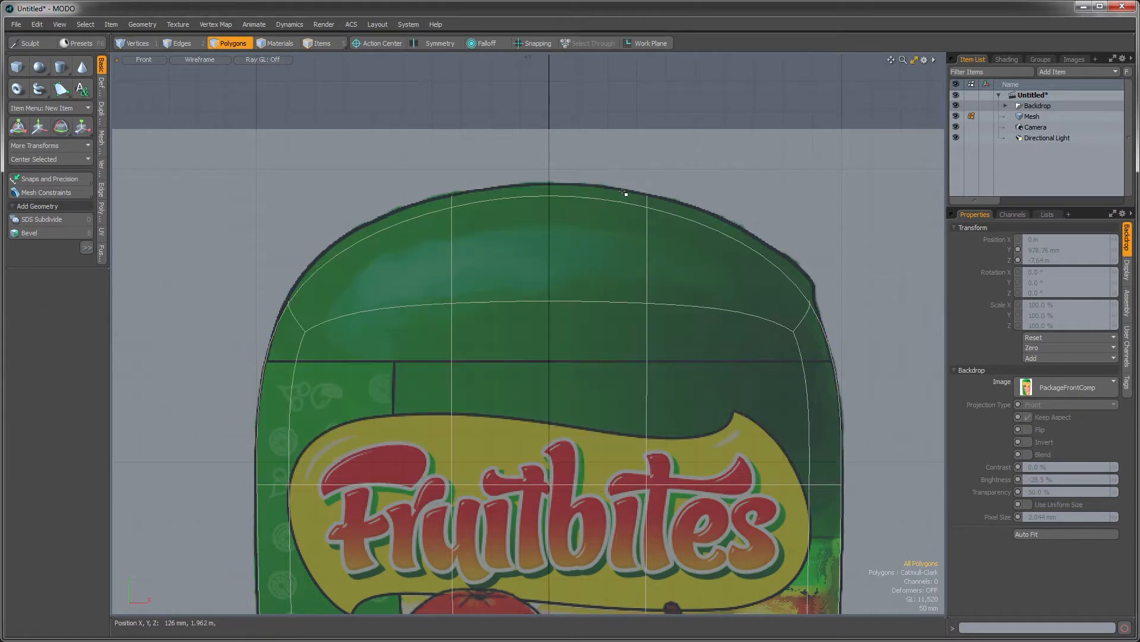
Select the top center polygon, grow the selection by one ring, squash it slightly on Y, and move it up 8 mm
key(1)
key(3)
mouse_move(408, 162)
right_down()
mouse_move(683, 202)
mouse_move(572, 149)
right_up()
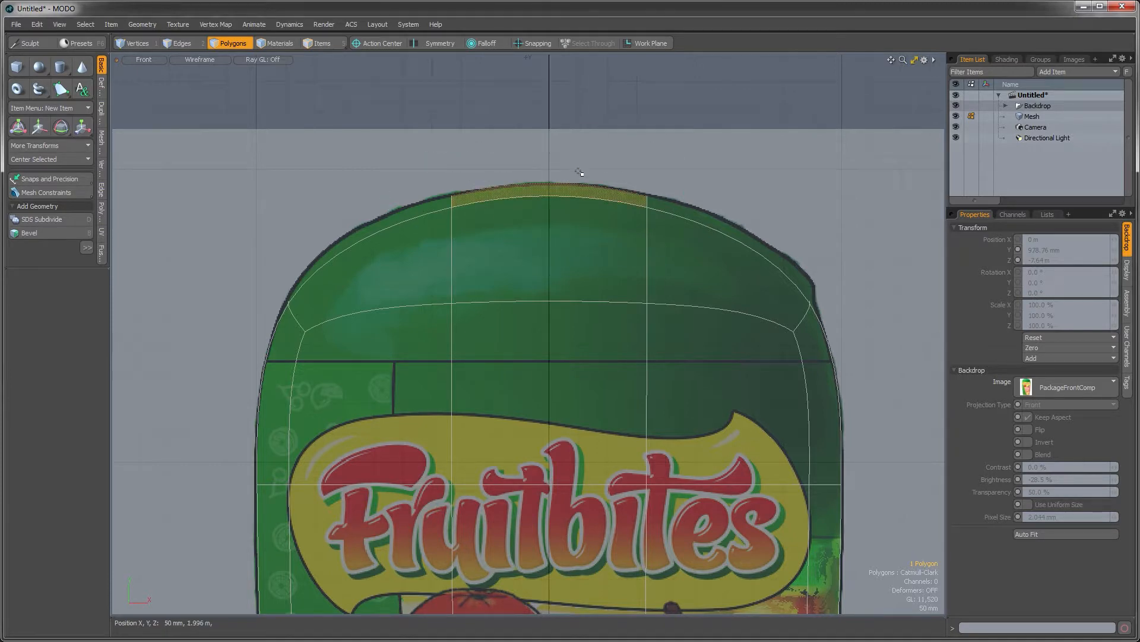
key(shift+Up)
key(r)
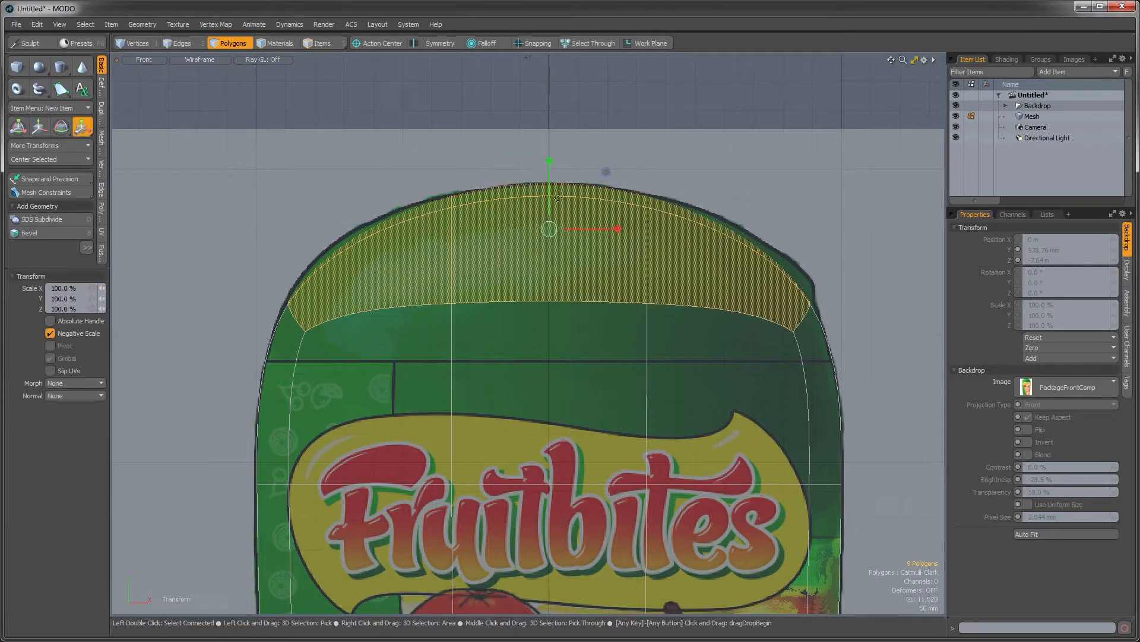
mouse_move(550, 161)
mouse_down()
mouse_move(550, 172)
mouse_move(552, 163)
mouse_up()
key(w)
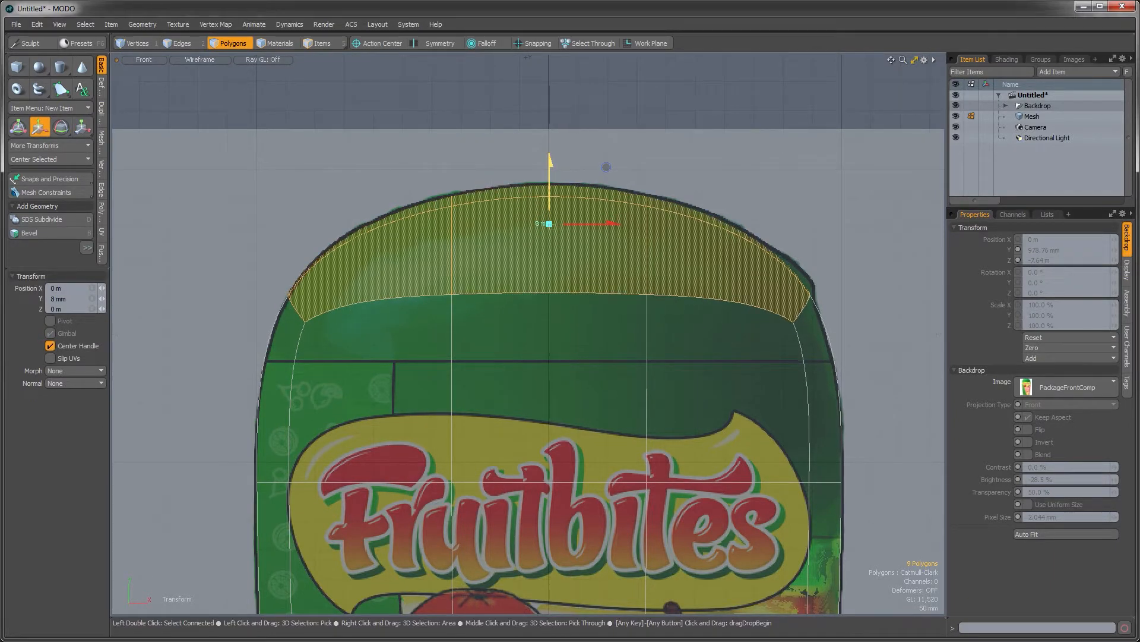
Clear the polygon selection and switch to the perspective view to inspect the reshaped cap
key(q)
click(772, 213)
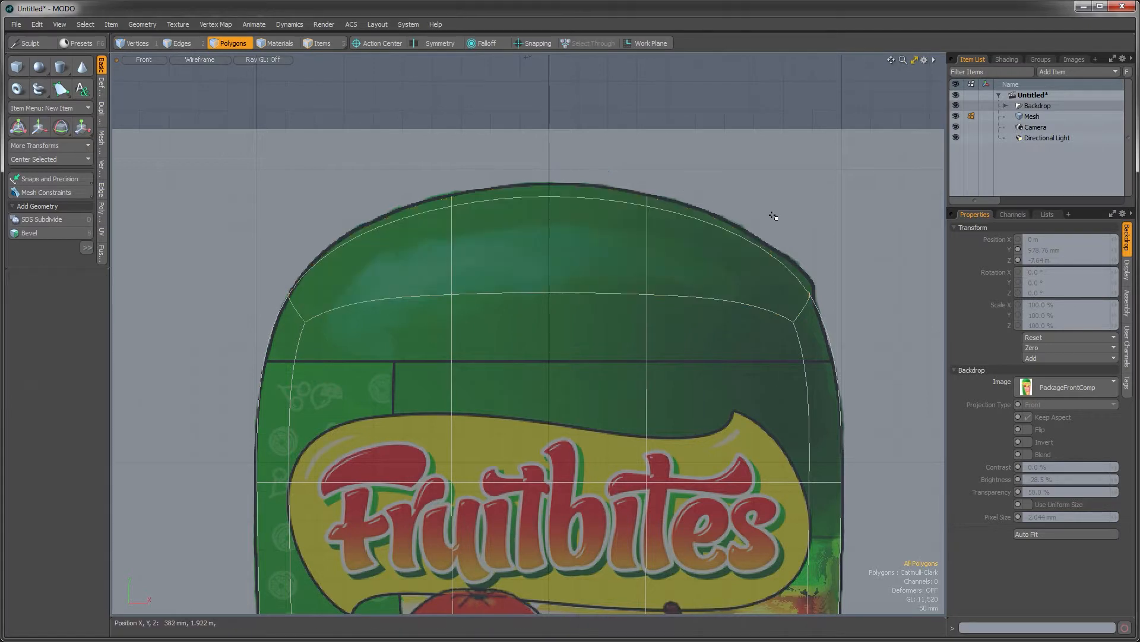
key(ctrl+space)
click(763, 235)
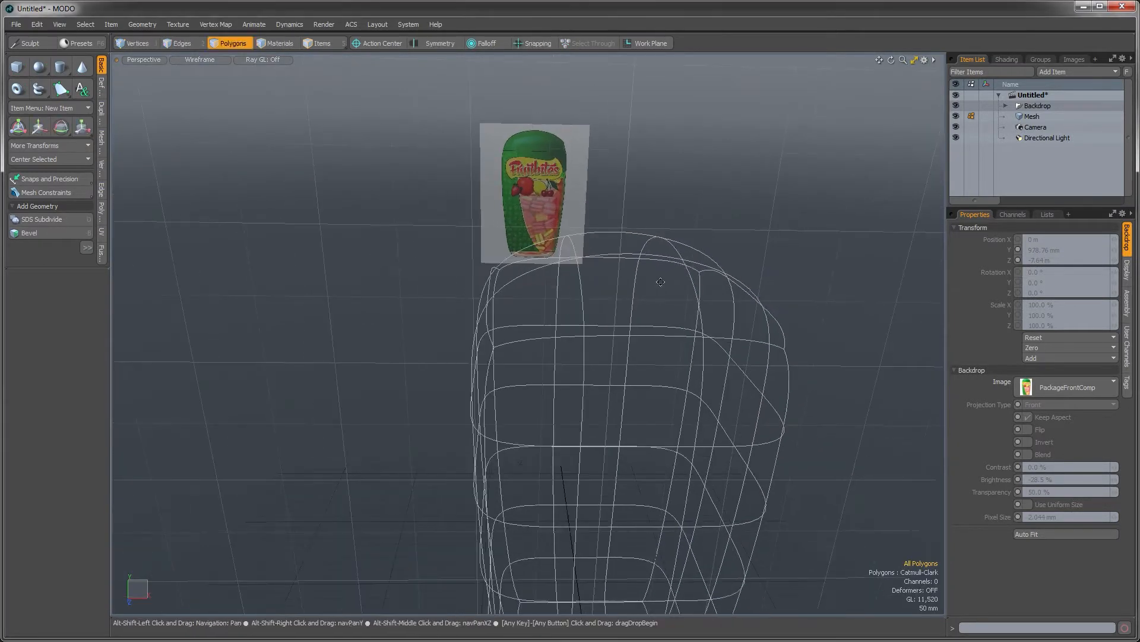
Switch the perspective view from wireframe to Default shading and inspect the package from an angle
click(202, 61)
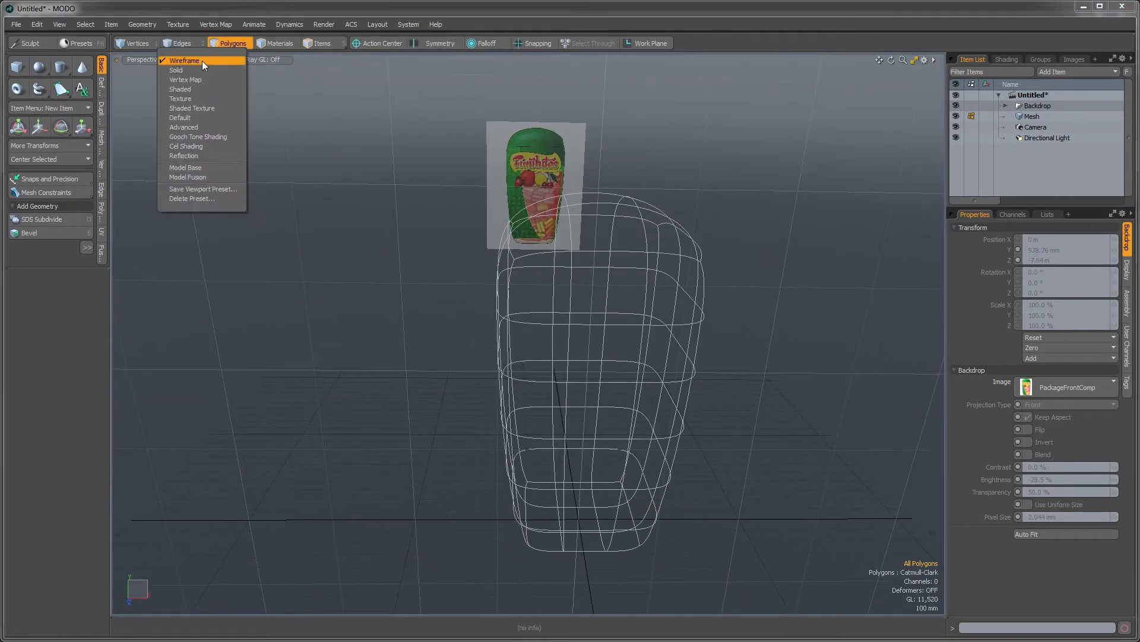
click(202, 118)
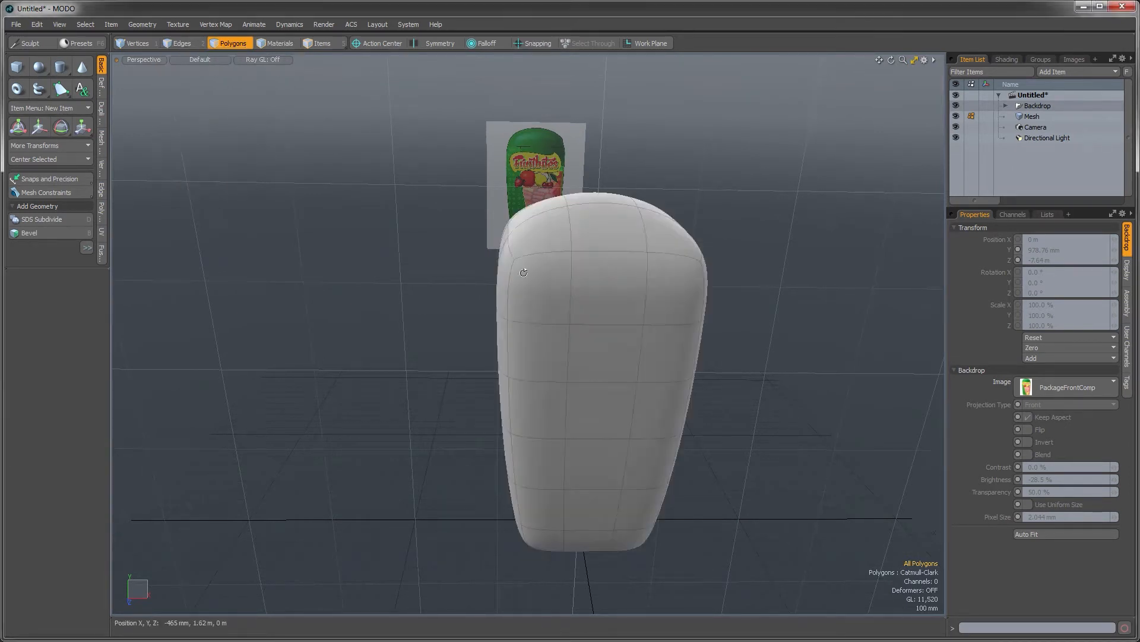
mouse_move(564, 324)
alt+mouse_down()
mouse_move(669, 423)
mouse_move(702, 285)
alt+mouse_up()
Rename the package's mesh item to "PAckage"
double_click(1036, 116)
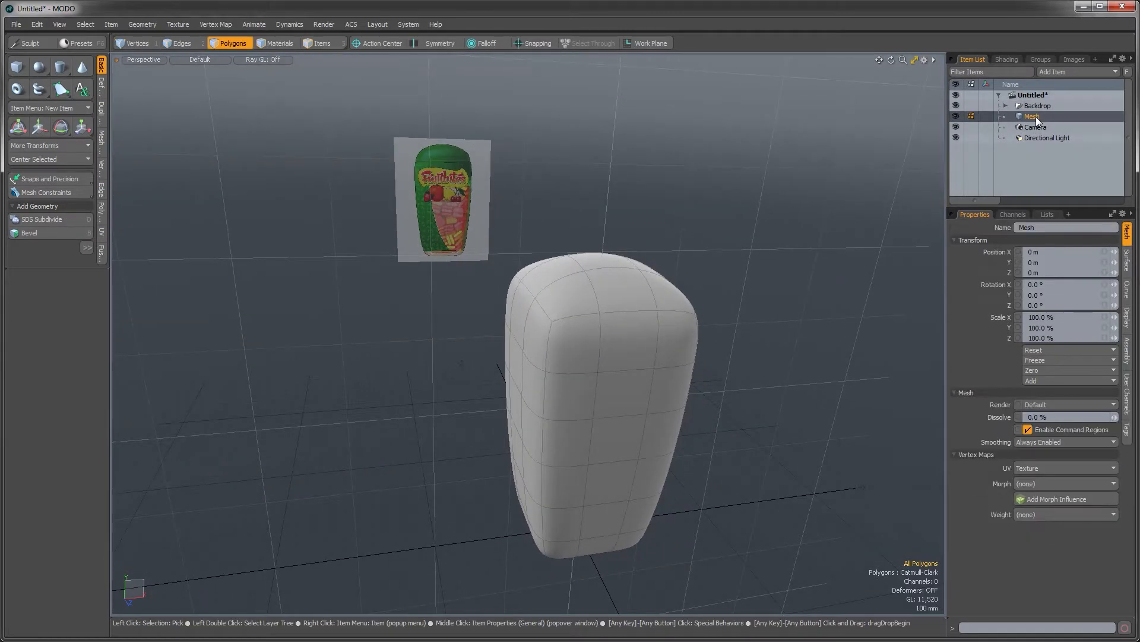
text(P)
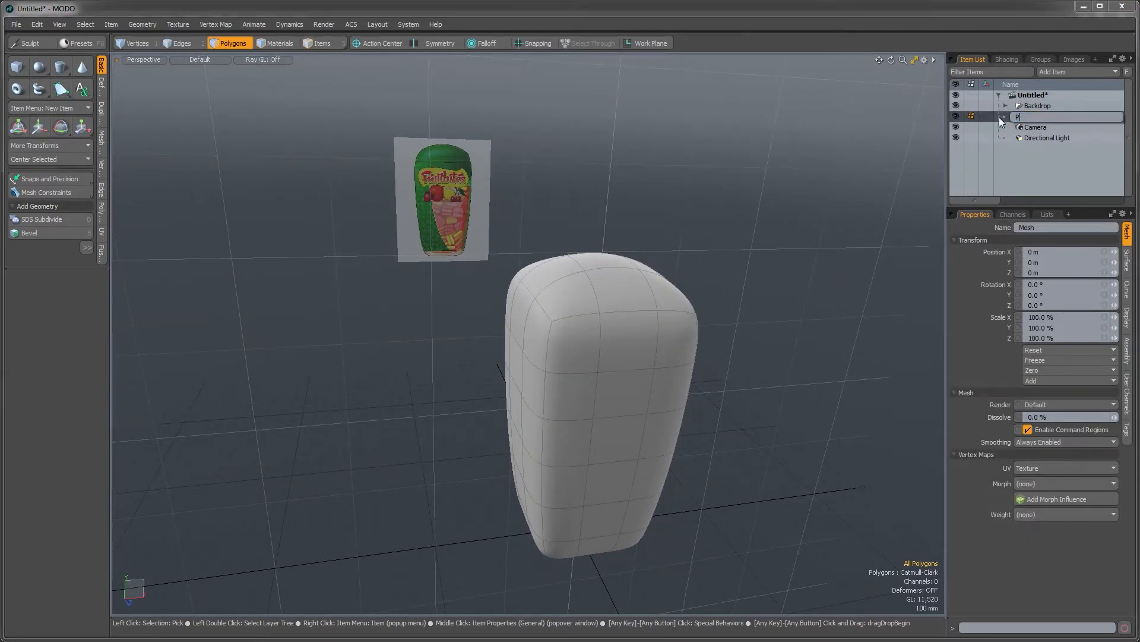
text(Ackage)
key(Return)
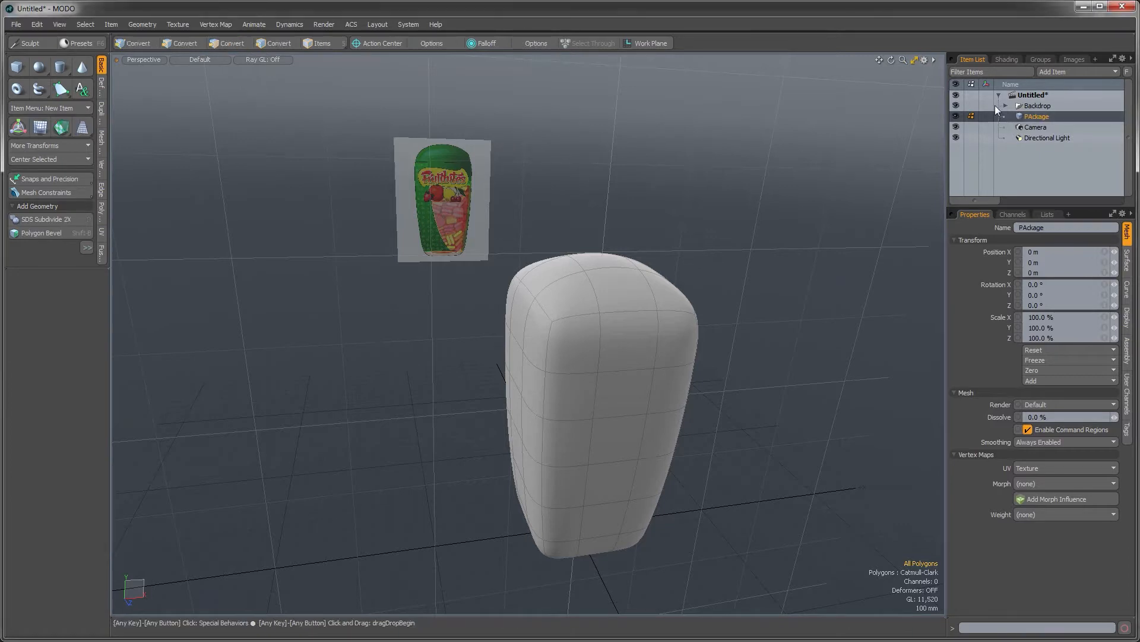
Select all connected package polygons, copy them, and paste them into a new mesh item
alt+drag(677, 292, 644, 380)
alt+drag(616, 415, 614, 413)
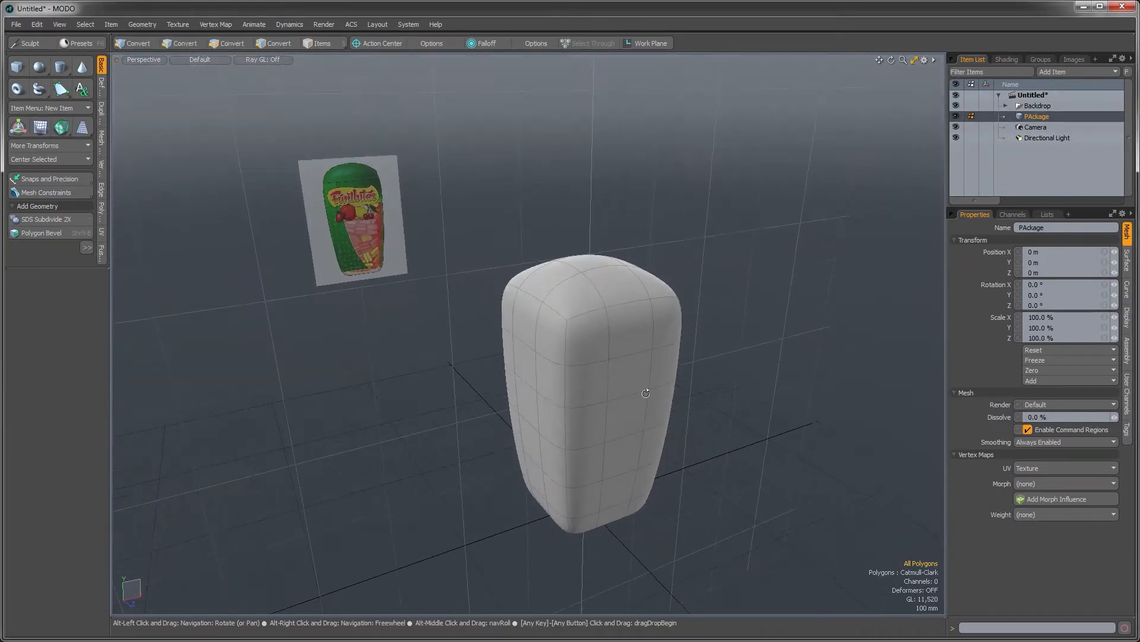
double_click(616, 412)
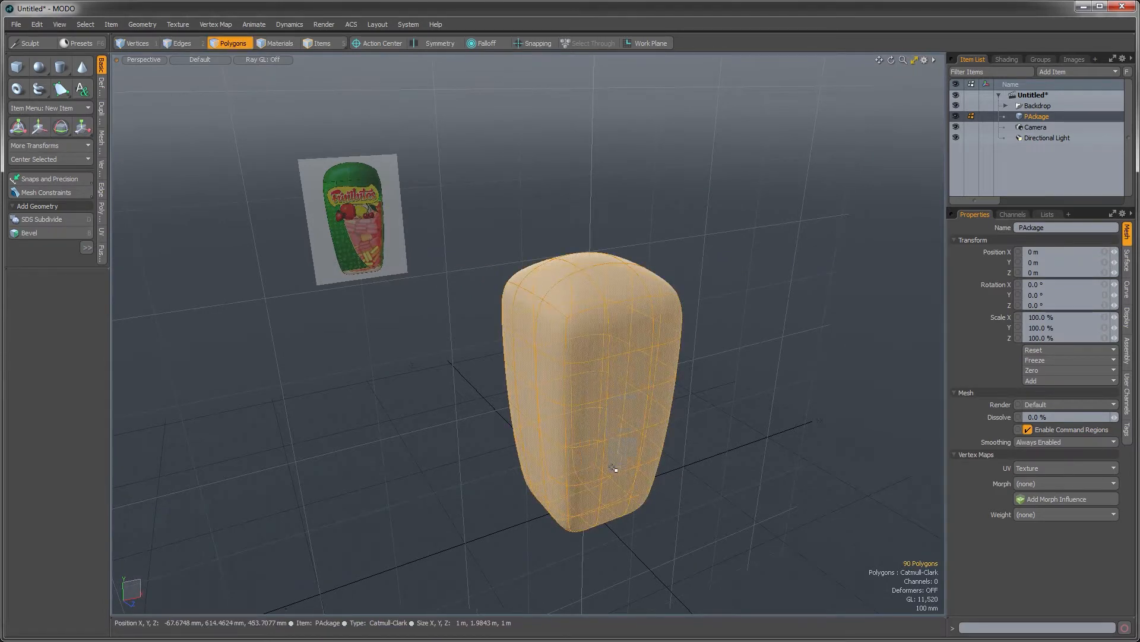
alt+drag(619, 434, 629, 426)
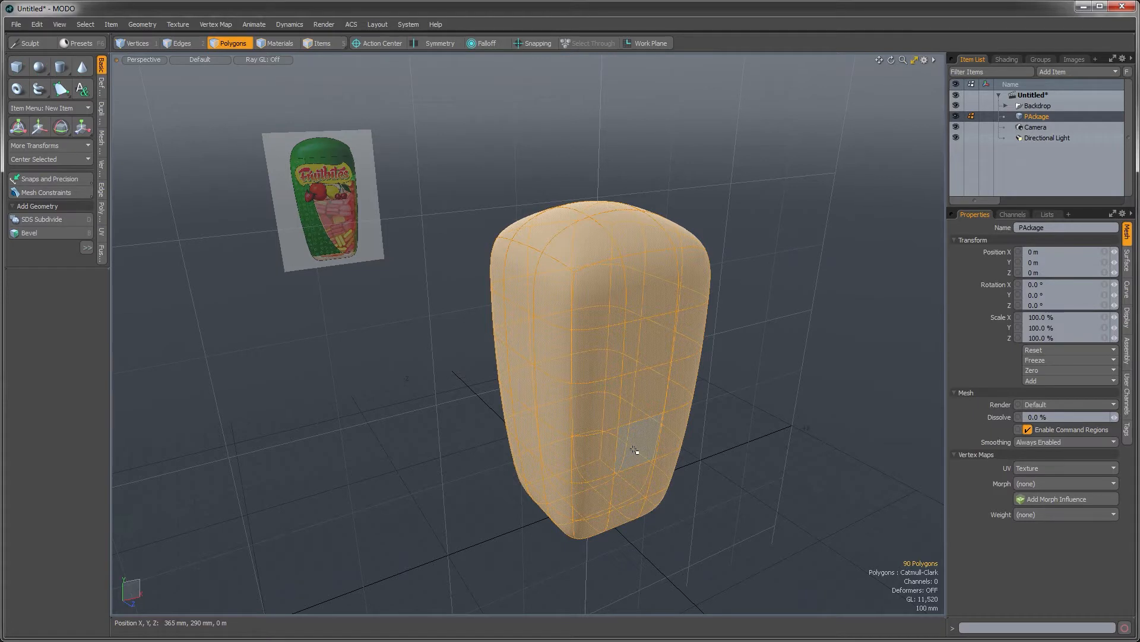
key(n)
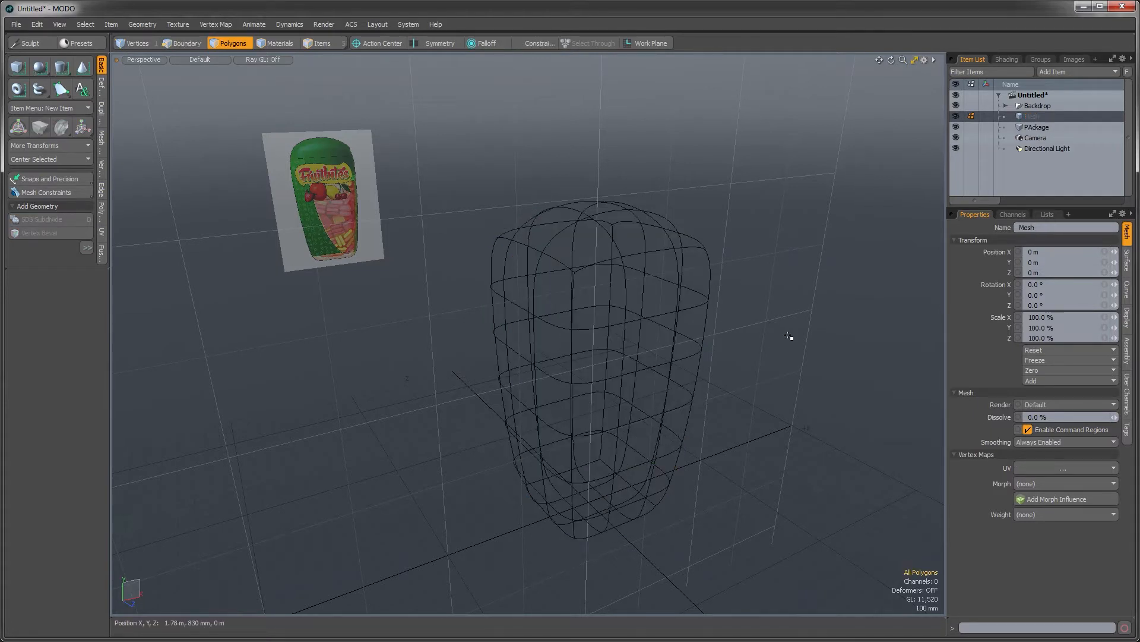
key(ctrl+v)
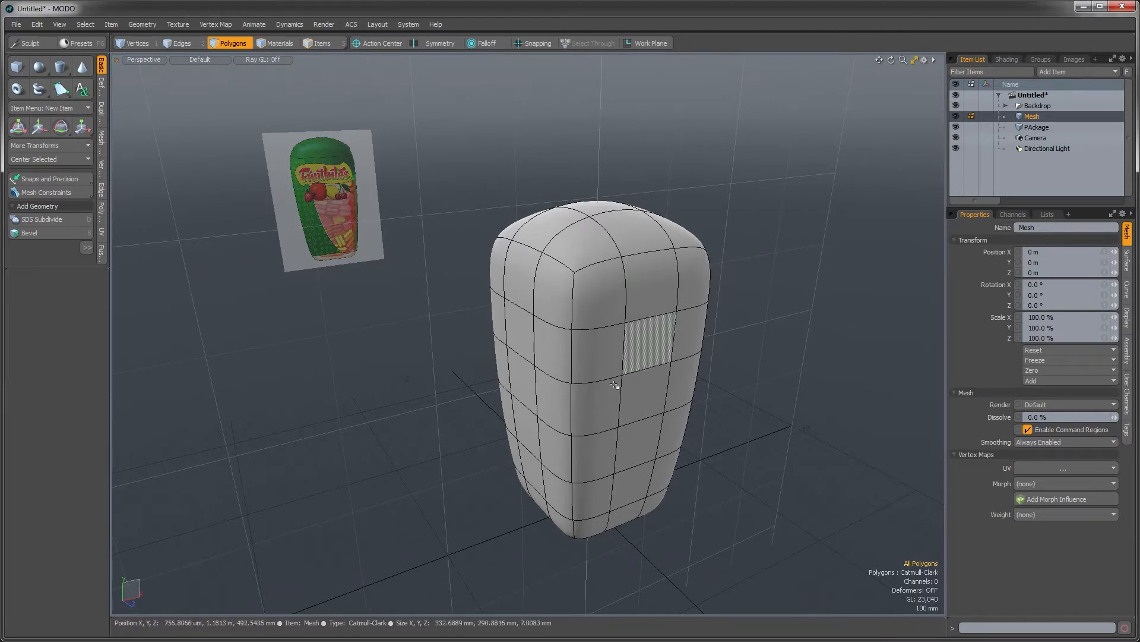
Rename the duplicated mesh item to "Collision"
alt+drag(641, 337, 639, 357)
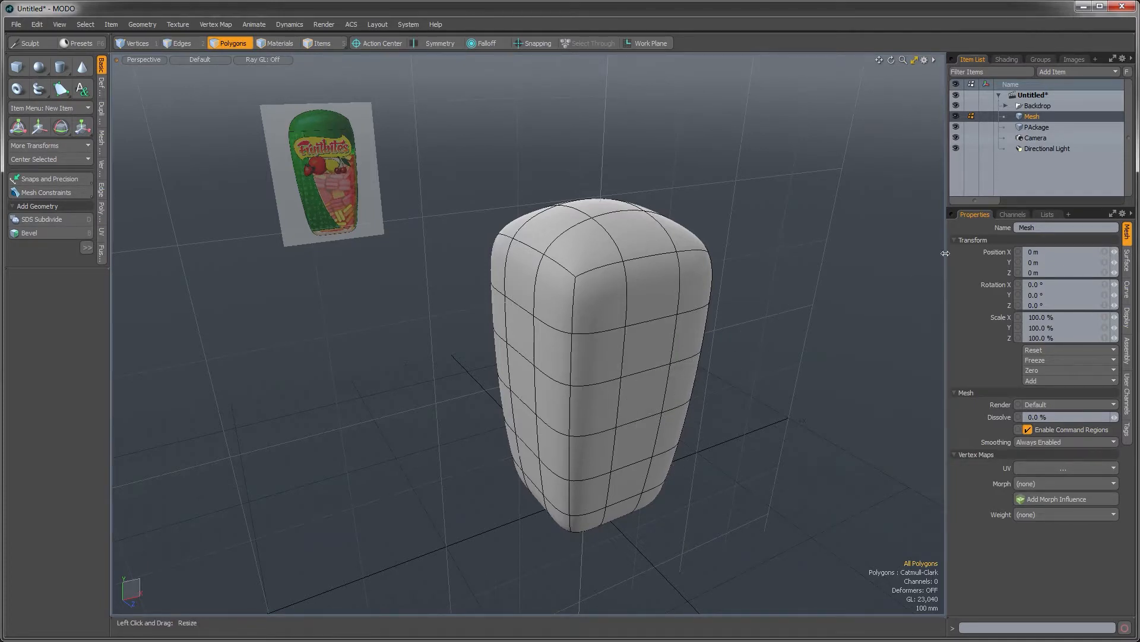
double_click(1025, 116)
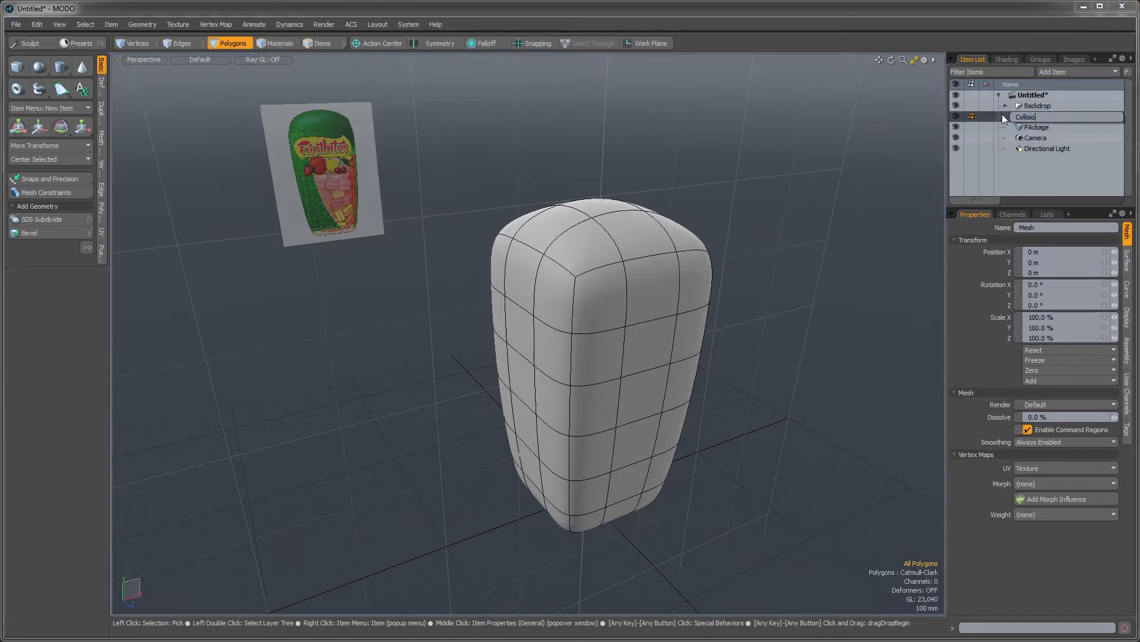
key(Return)
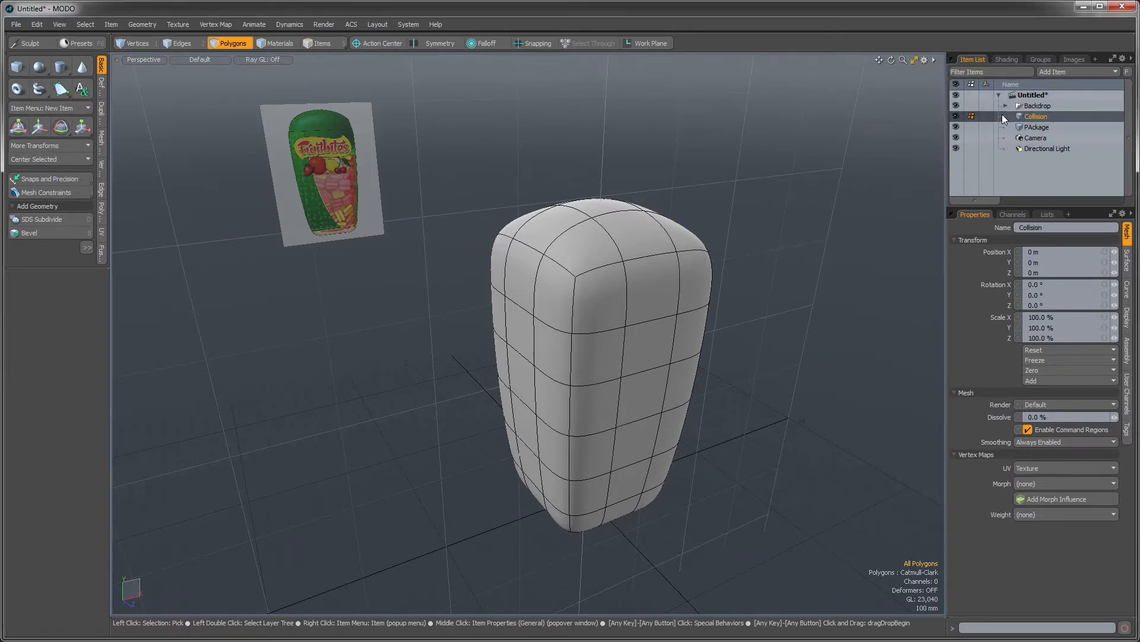
Place the Collision mesh last in the item order, hide it with the camera and directional light, and make PAckage the active mesh
drag(1003, 114, 1043, 153)
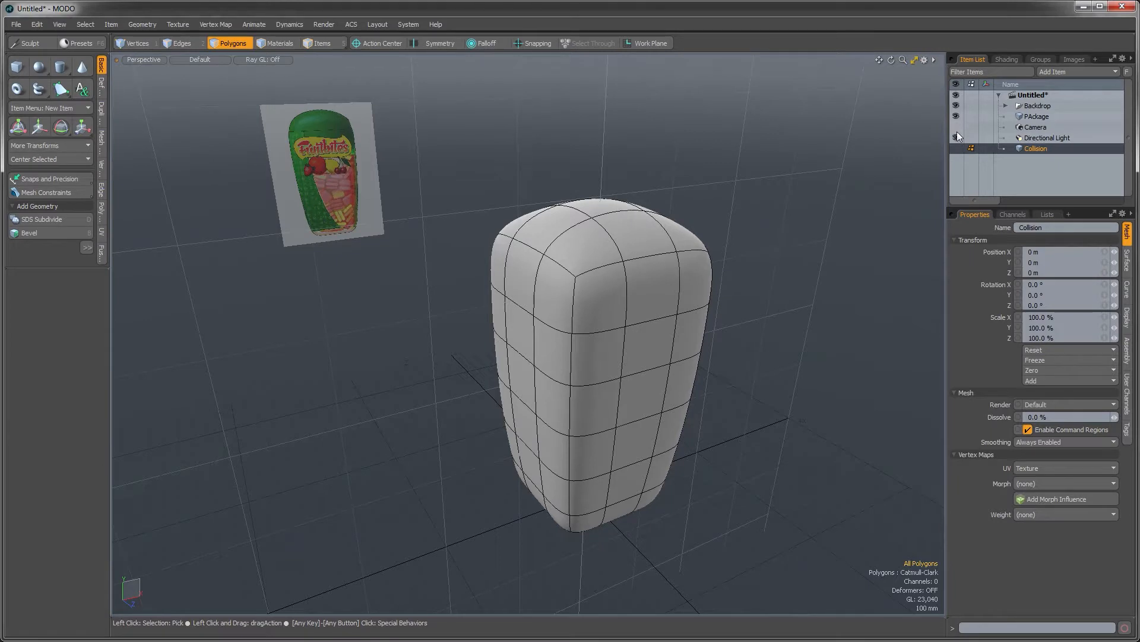
click(1038, 116)
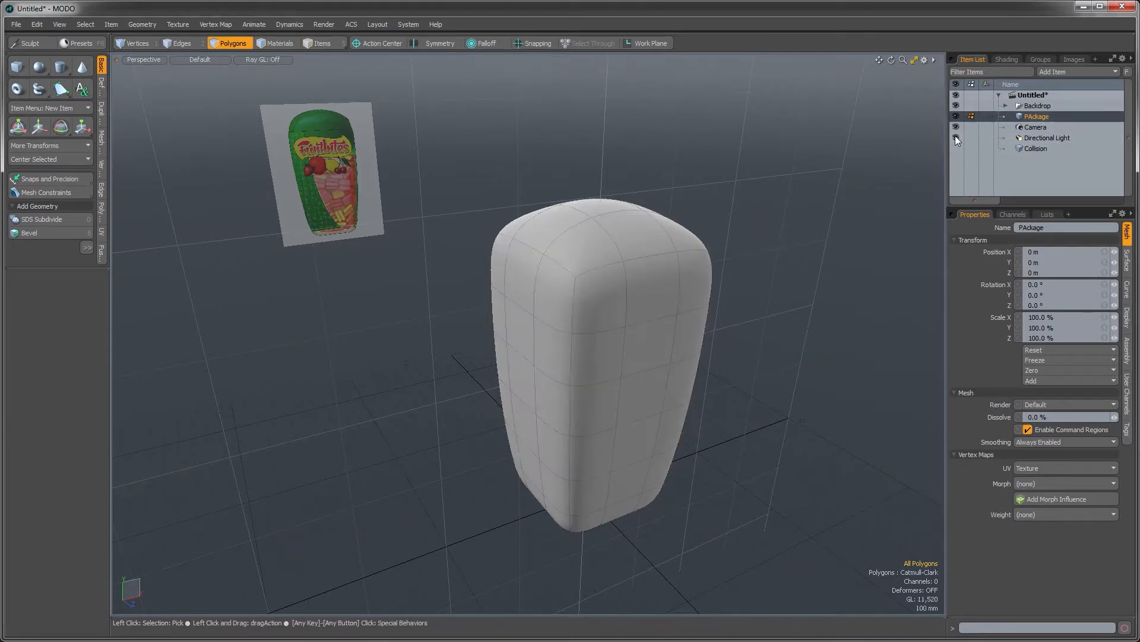
click(955, 127)
alt+drag(675, 186, 654, 327)
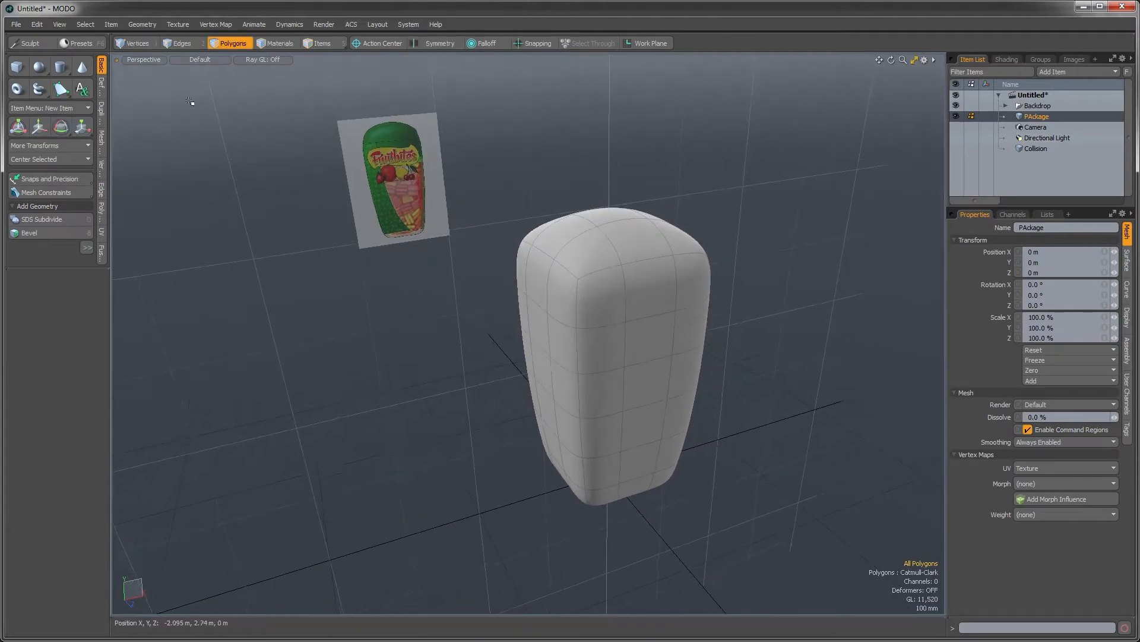
Save the scene as Package_01.lxo in the Video_11 folder, overwriting the existing file
click(16, 24)
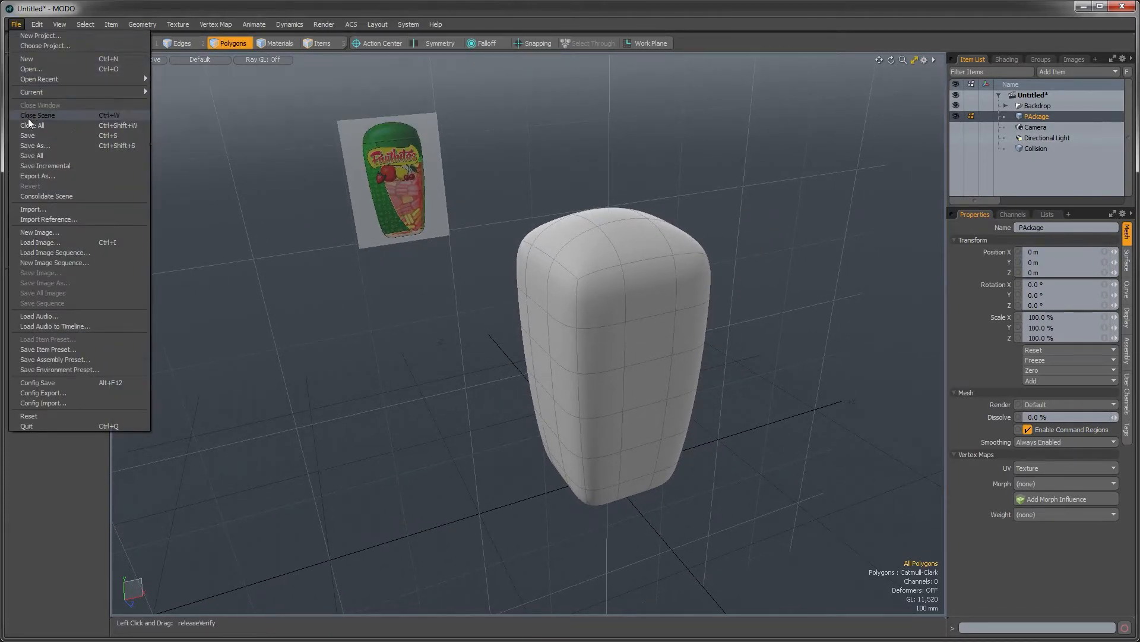
click(32, 146)
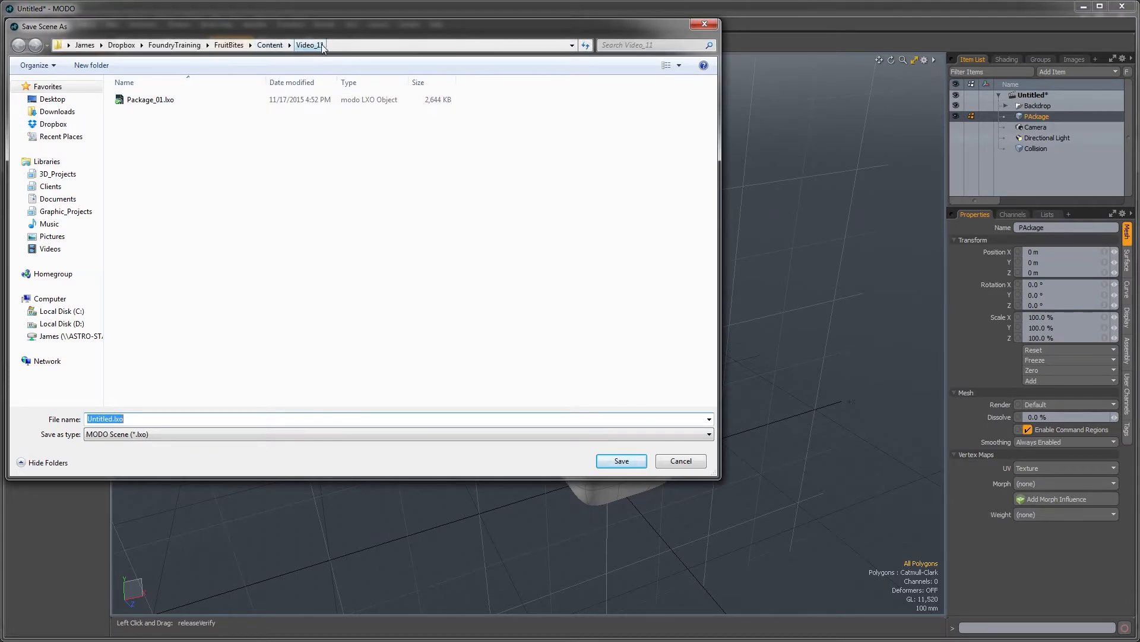
click(147, 100)
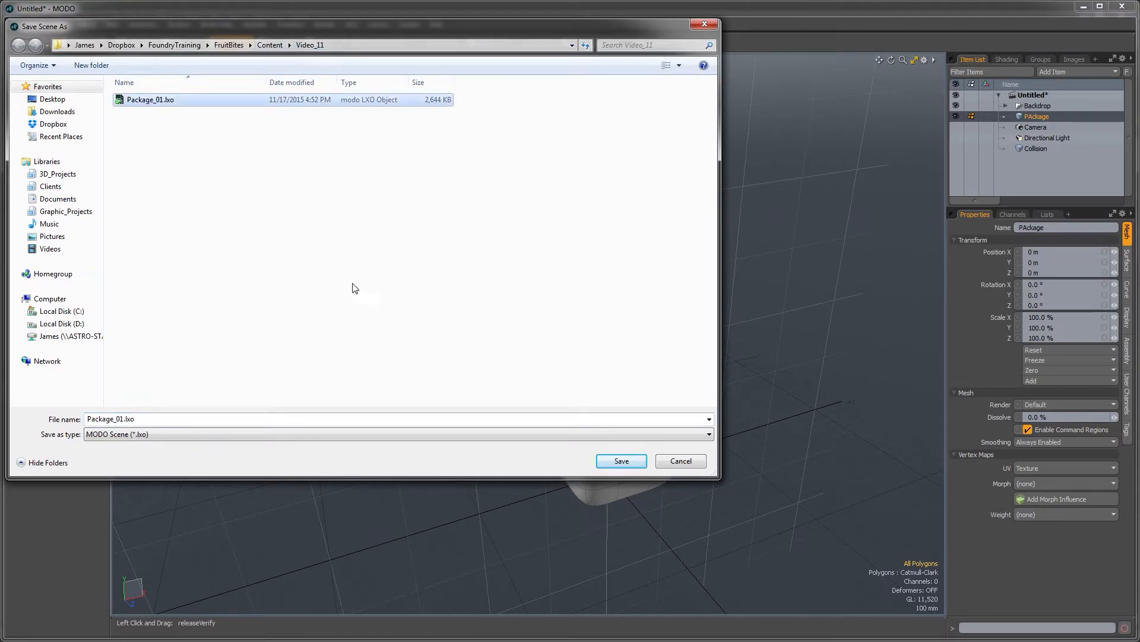
click(618, 462)
click(612, 347)
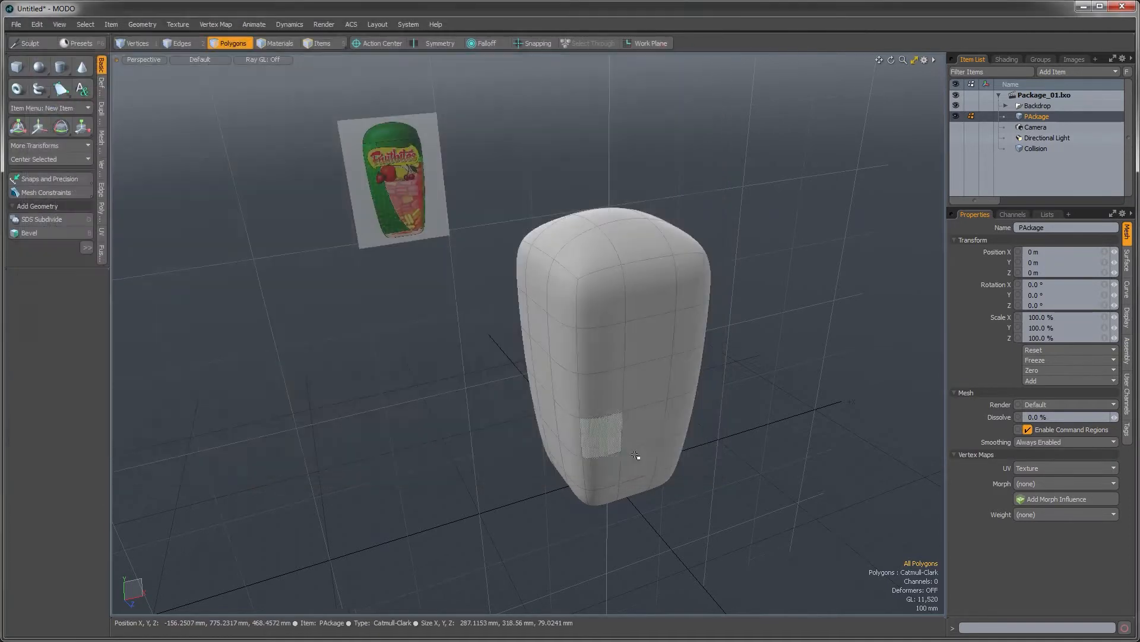
Examine the package's corner and side from several angles, marking the three upper side polygons and clearing the selection
alt+drag(683, 410, 565, 362)
ctrl+alt+drag(657, 318, 670, 245)
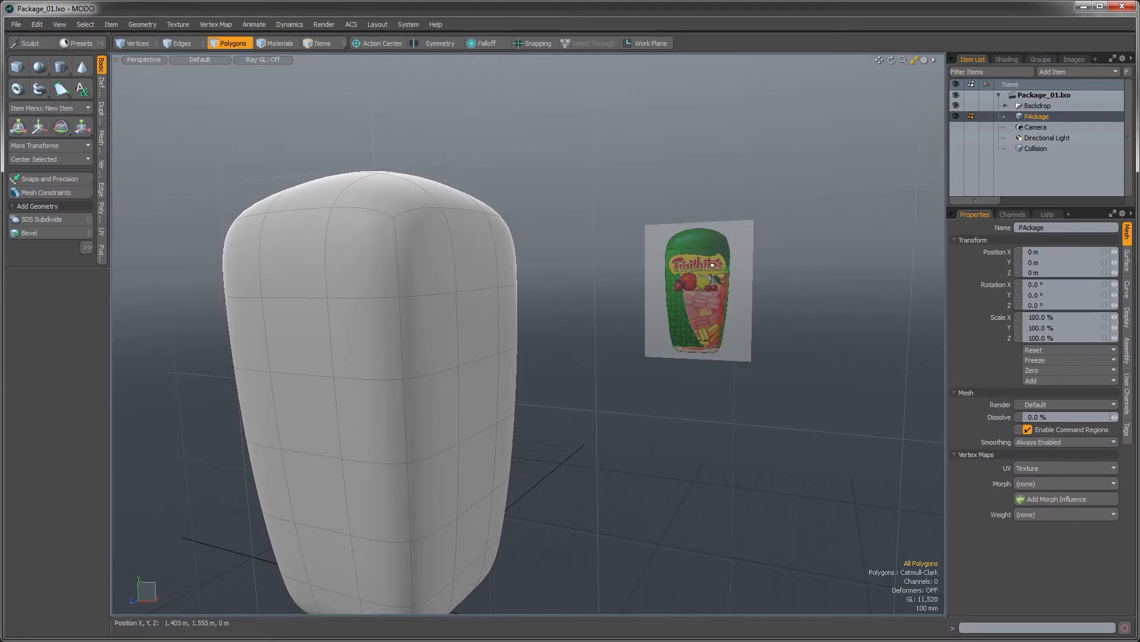
mouse_move(630, 357)
alt+mouse_down()
mouse_move(621, 295)
mouse_move(668, 267)
mouse_move(656, 267)
alt+mouse_up()
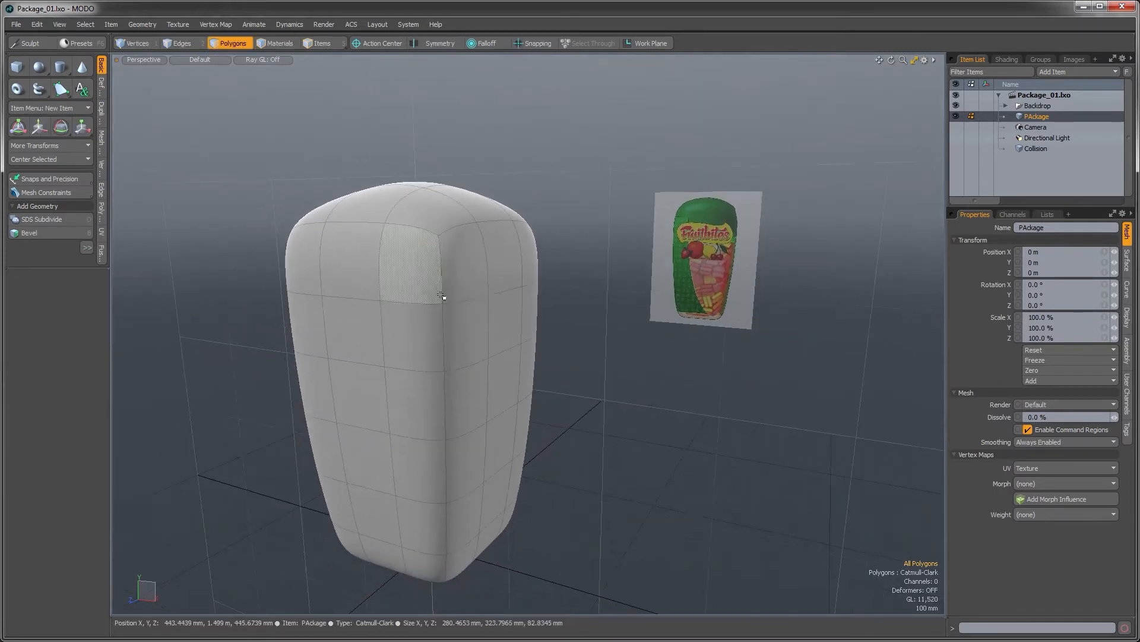
drag(453, 280, 522, 262)
alt+drag(469, 288, 499, 308)
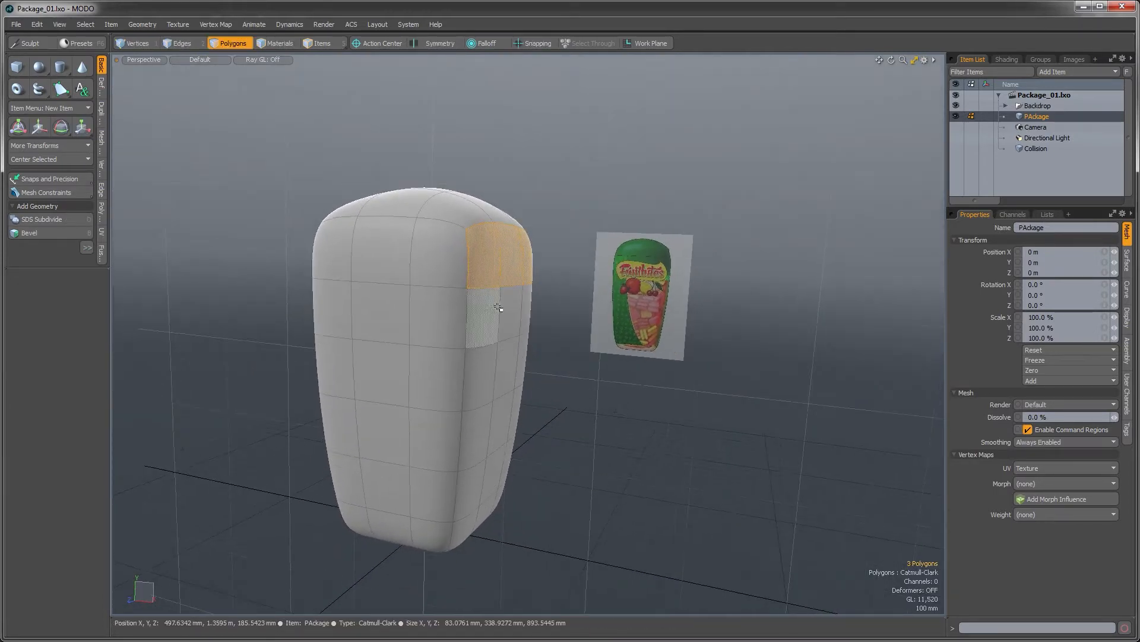
click(532, 308)
Show the package in the front view as a wireframe over the backdrop, framing the cap and logo area
key(ctrl+space)
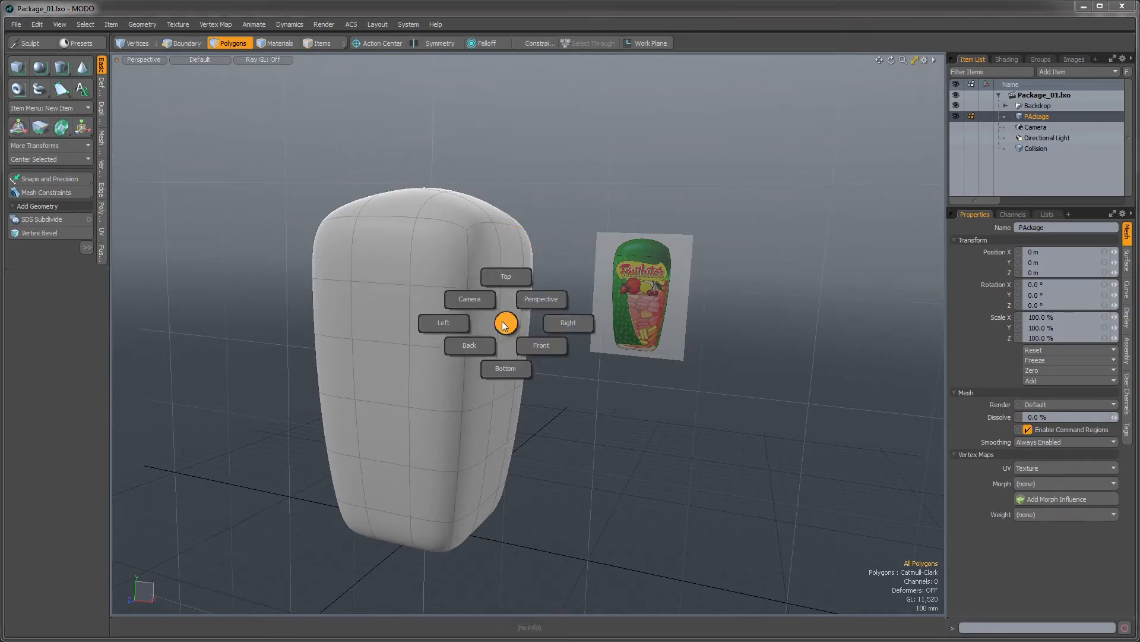
click(541, 344)
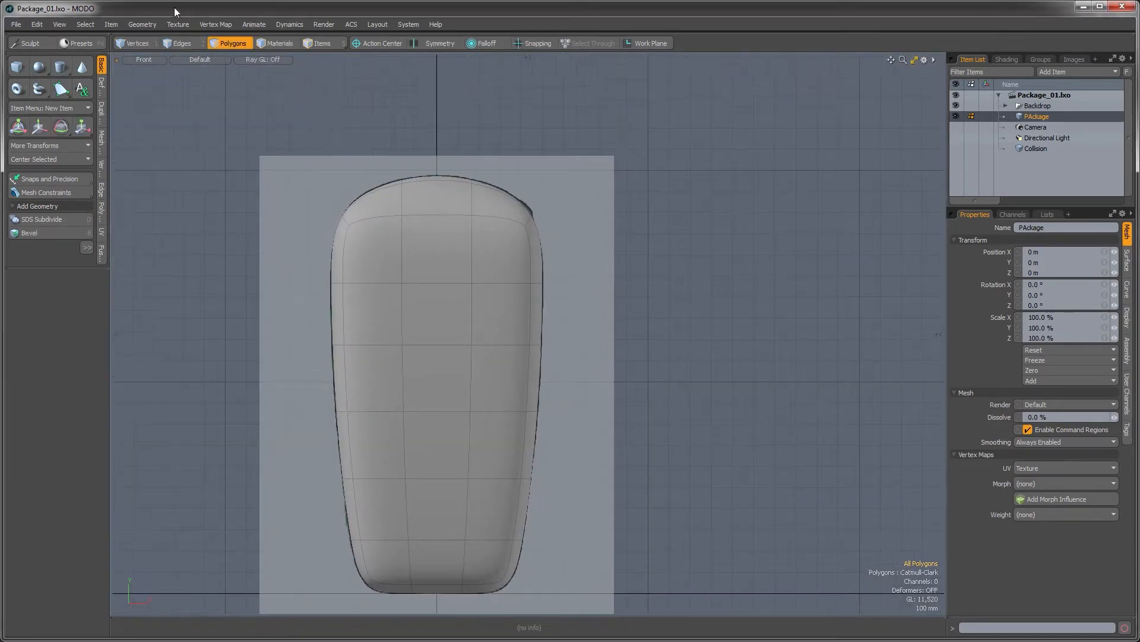
click(202, 60)
click(202, 60)
ctrl+alt+drag(356, 259, 404, 259)
alt+shift+drag(404, 259, 580, 311)
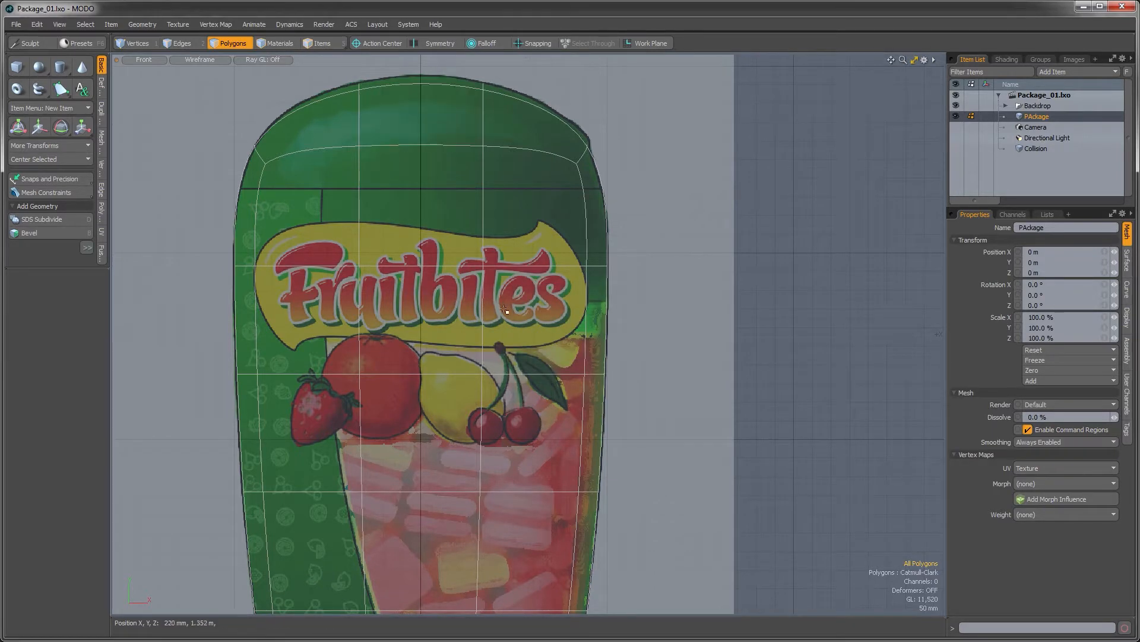
Select adjacent polygons across the row at the logo and cut that band with a Loop Slice of count 1
drag(504, 309, 468, 322)
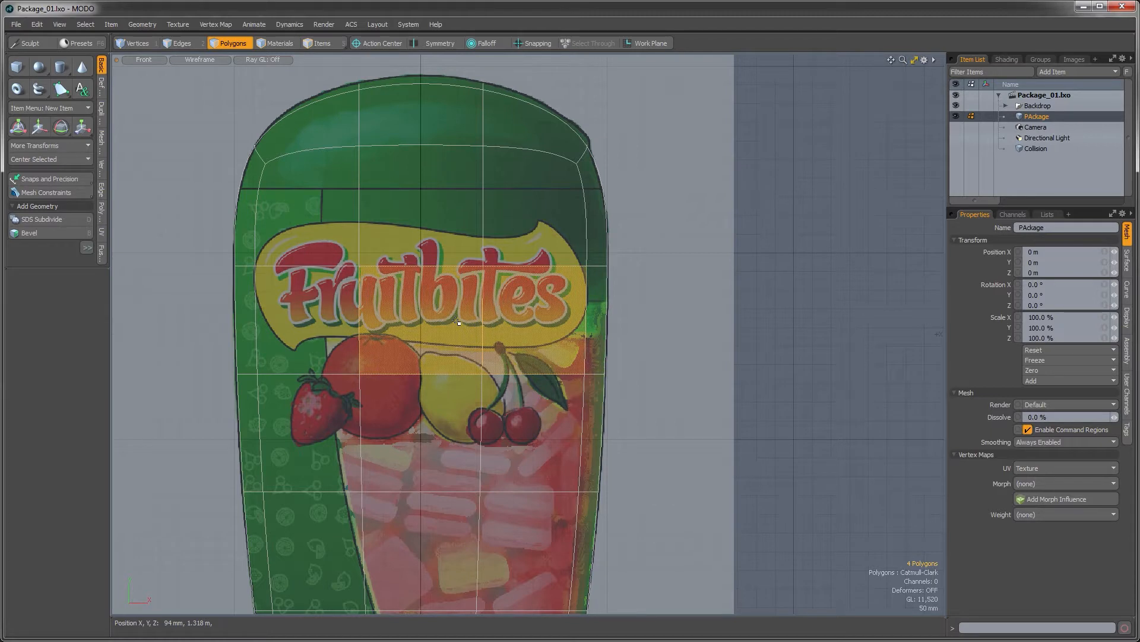
key(alt+c)
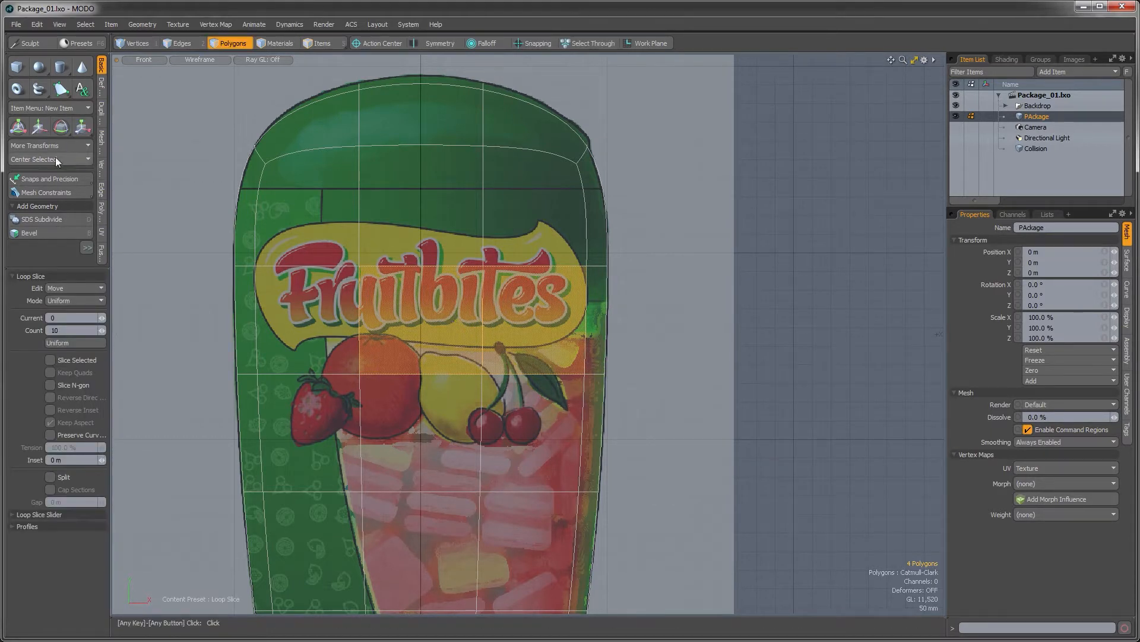
drag(63, 268, 80, 346)
click(102, 156)
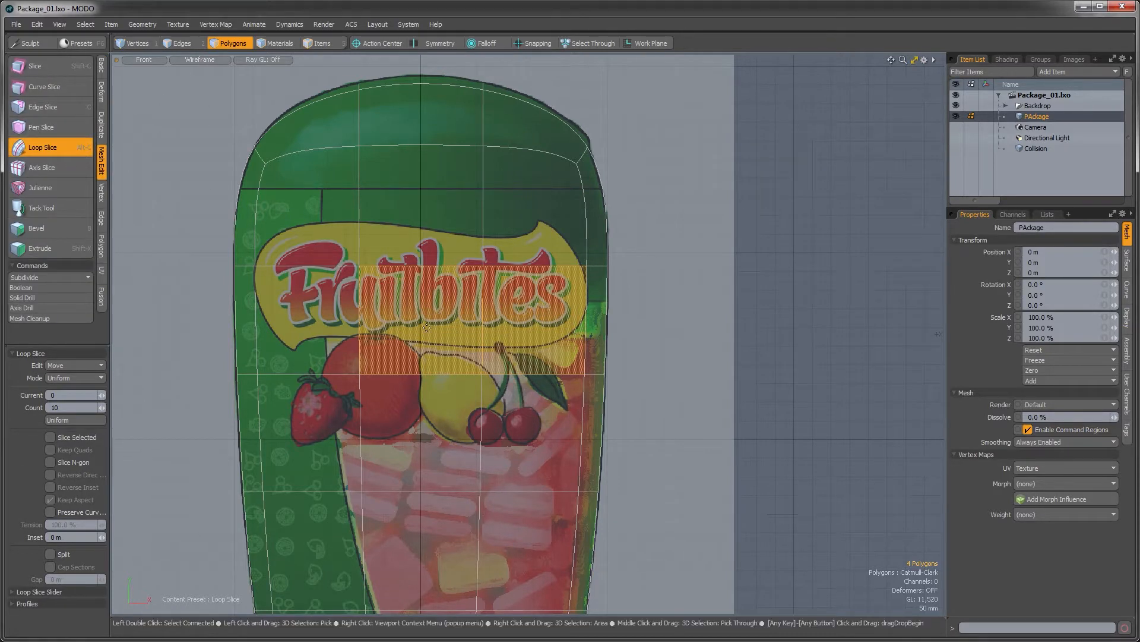
click(513, 325)
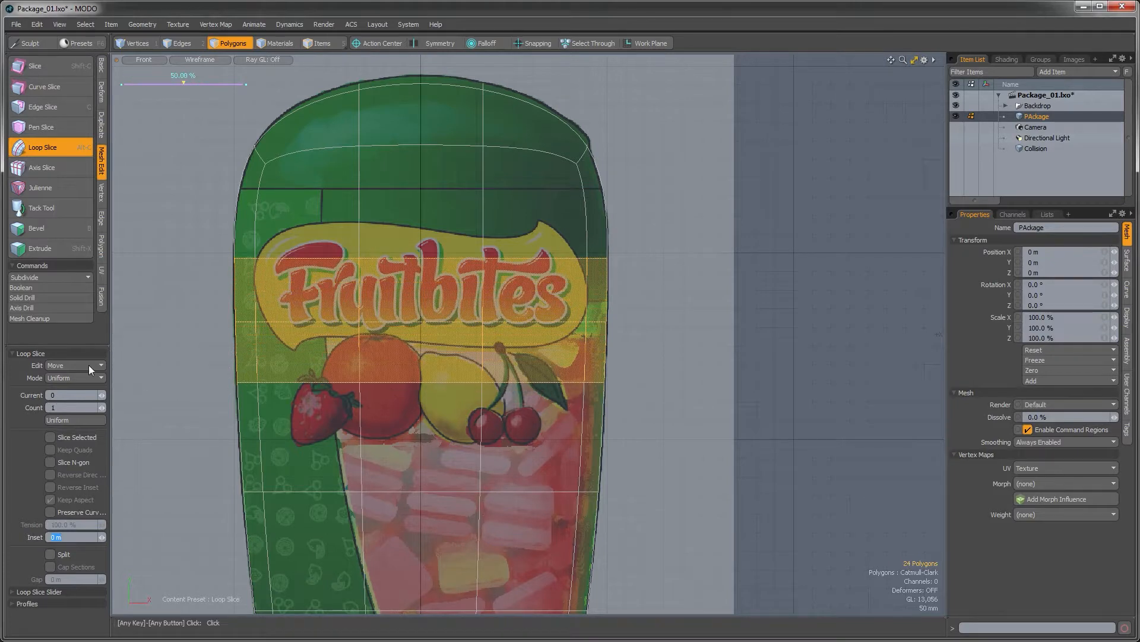
Switch the loop slice across the logo to Free mode and slide it to about 18% of the band
click(78, 378)
click(72, 368)
scroll(467, 341, up, 5)
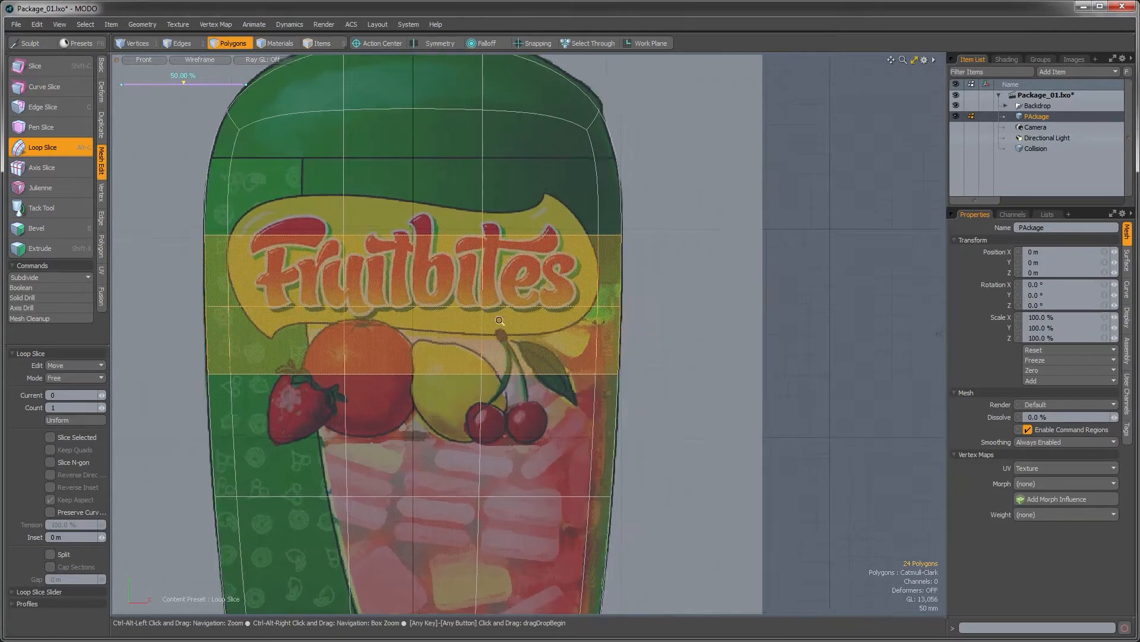
drag(199, 84, 147, 83)
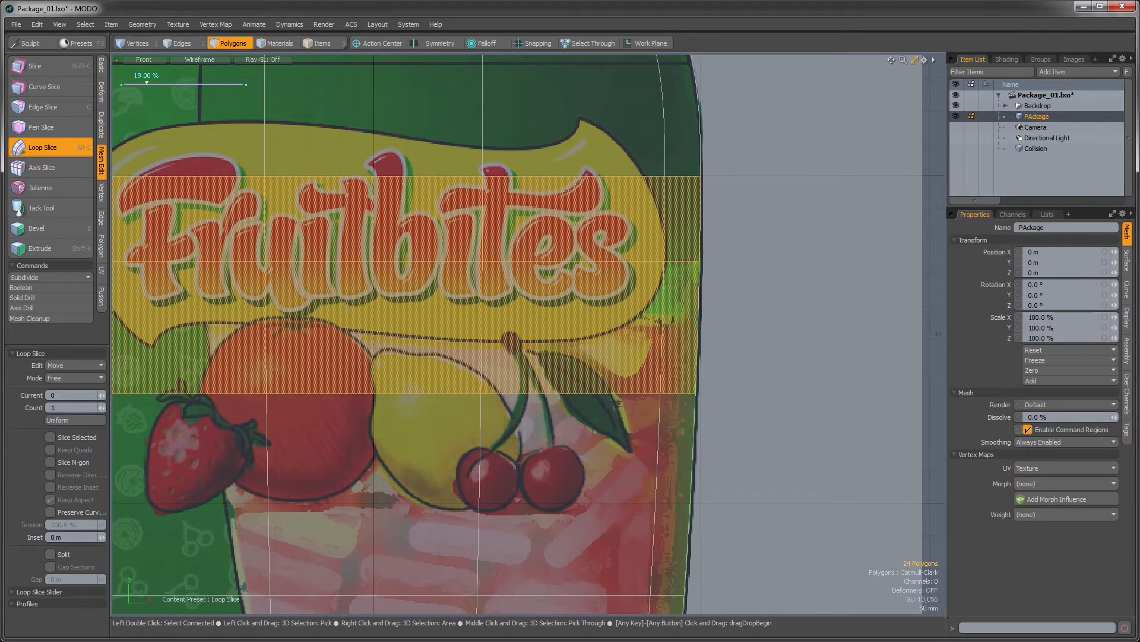
alt+shift+drag(588, 318, 673, 333)
ctrl+alt+drag(673, 333, 660, 333)
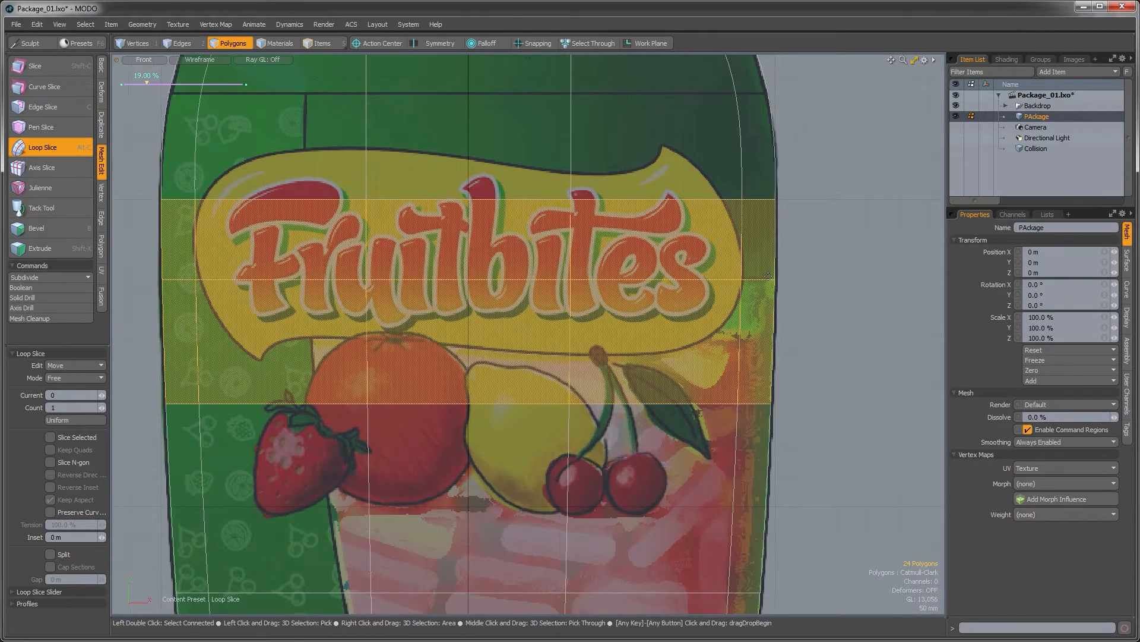
alt+shift+drag(617, 315, 668, 315)
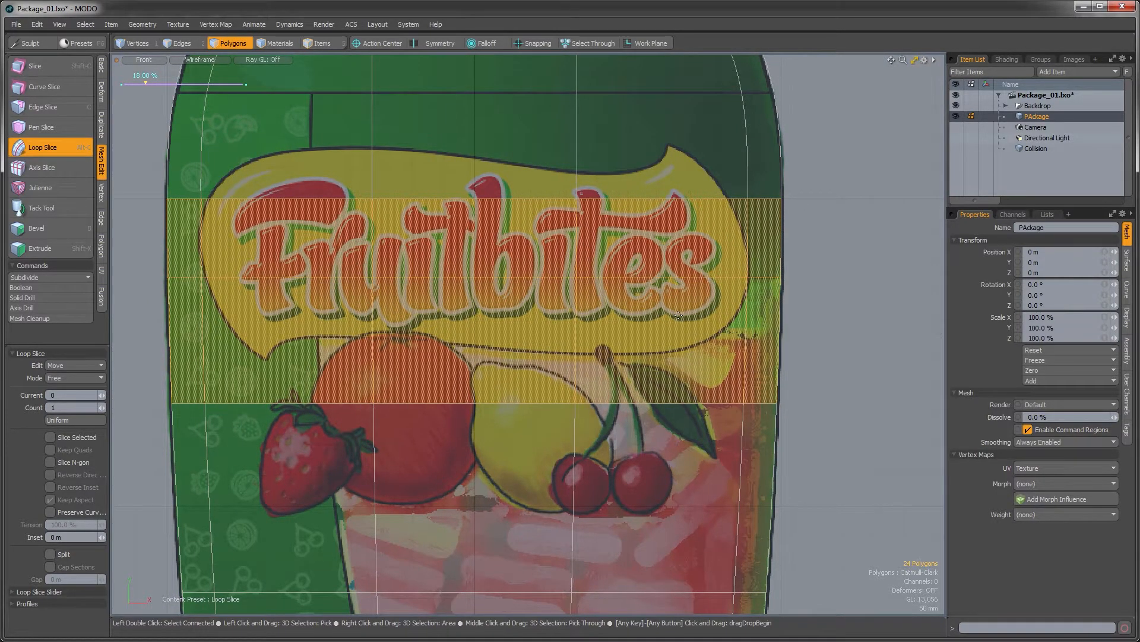
alt+shift+drag(624, 376, 661, 366)
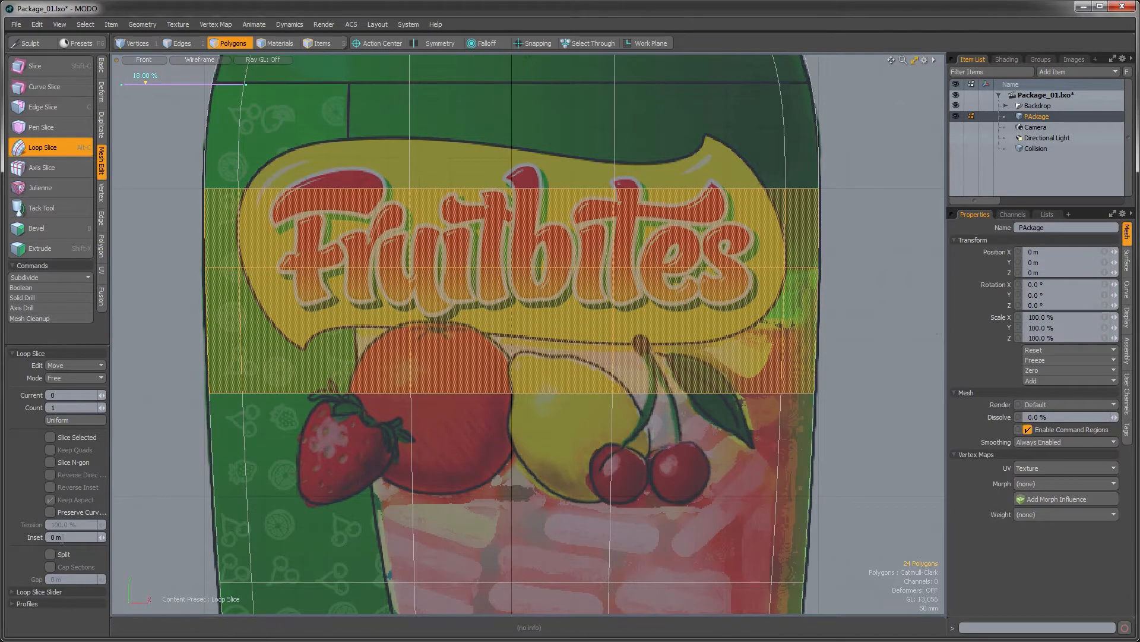
Preserve curvature on the loop slice, settle it at 16%, and finish the slice with the polygon selection cleared
click(51, 512)
mouse_move(698, 313)
alt+shift+mouse_down()
mouse_move(688, 344)
mouse_move(699, 344)
mouse_move(676, 344)
mouse_move(714, 315)
mouse_move(662, 323)
alt+shift+mouse_up()
scroll(714, 315, down, 1)
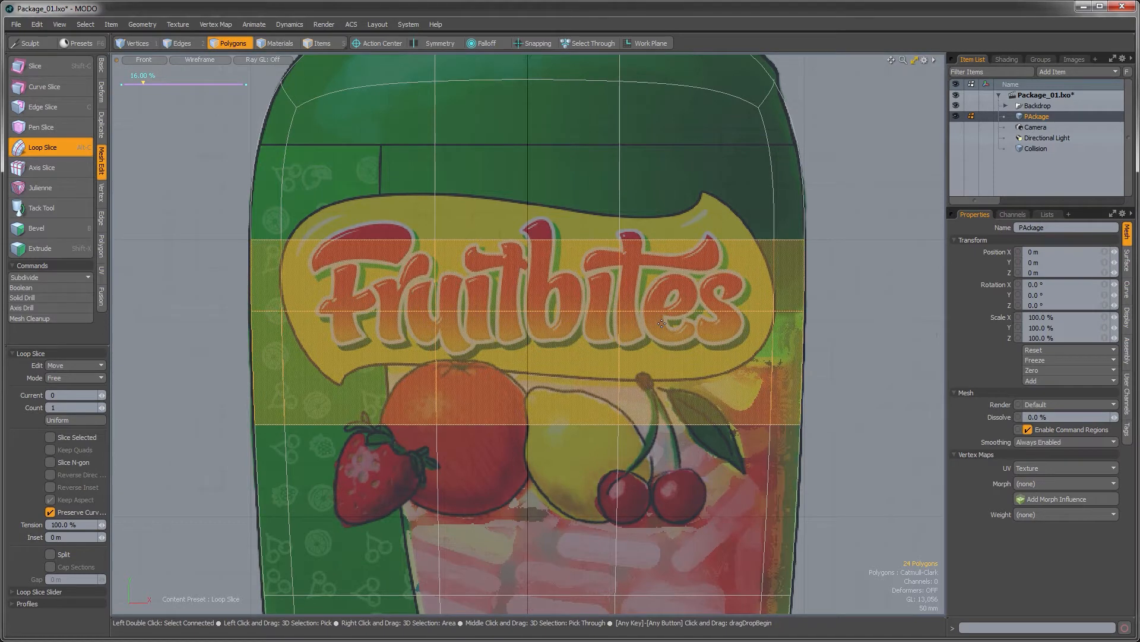
key(space)
click(836, 335)
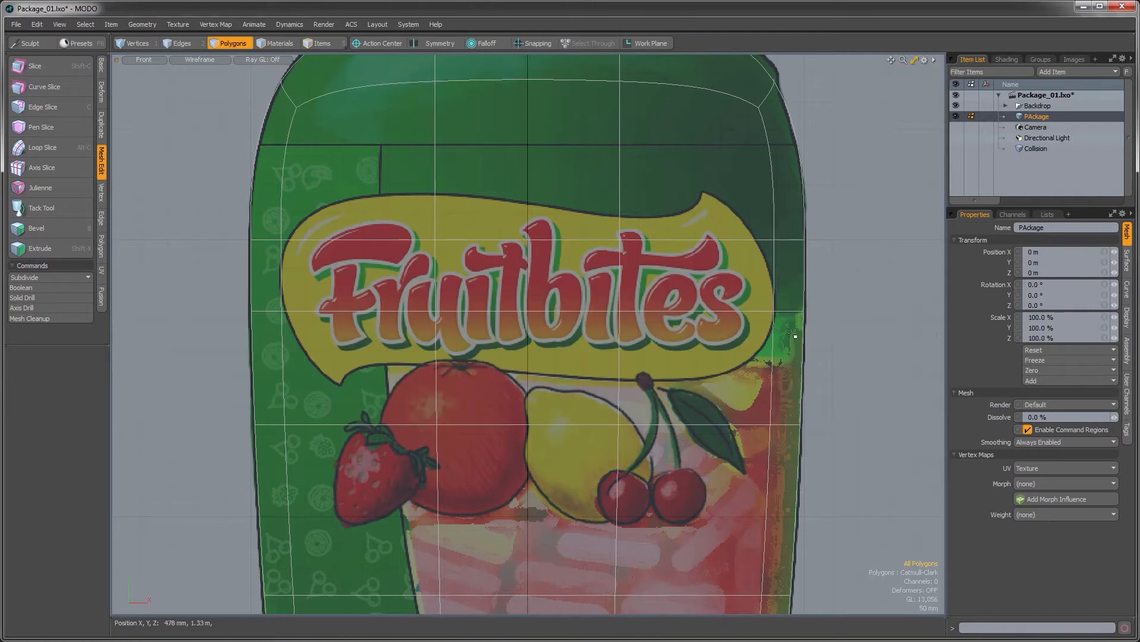
Select the upper polygons down to the new slice and assign them a material named Cap coloured green (0.09, 0.4, 0.0)
alt+shift+drag(836, 336, 806, 453)
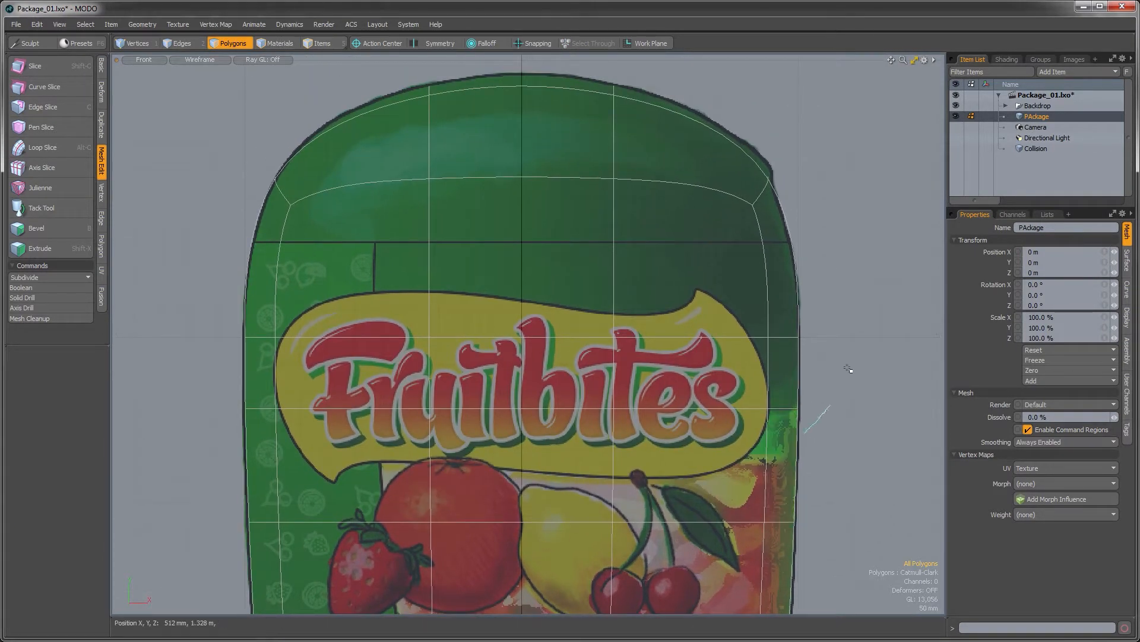
mouse_move(742, 9)
right_down()
mouse_move(219, 104)
mouse_move(172, 439)
mouse_move(370, 436)
right_up()
key(m)
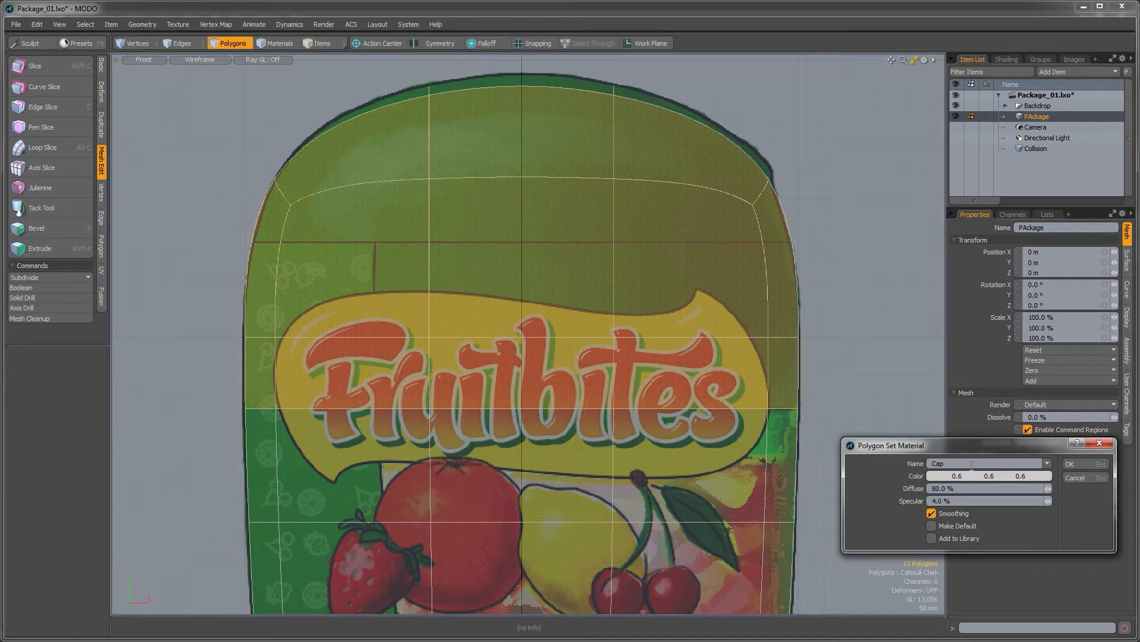
click(978, 477)
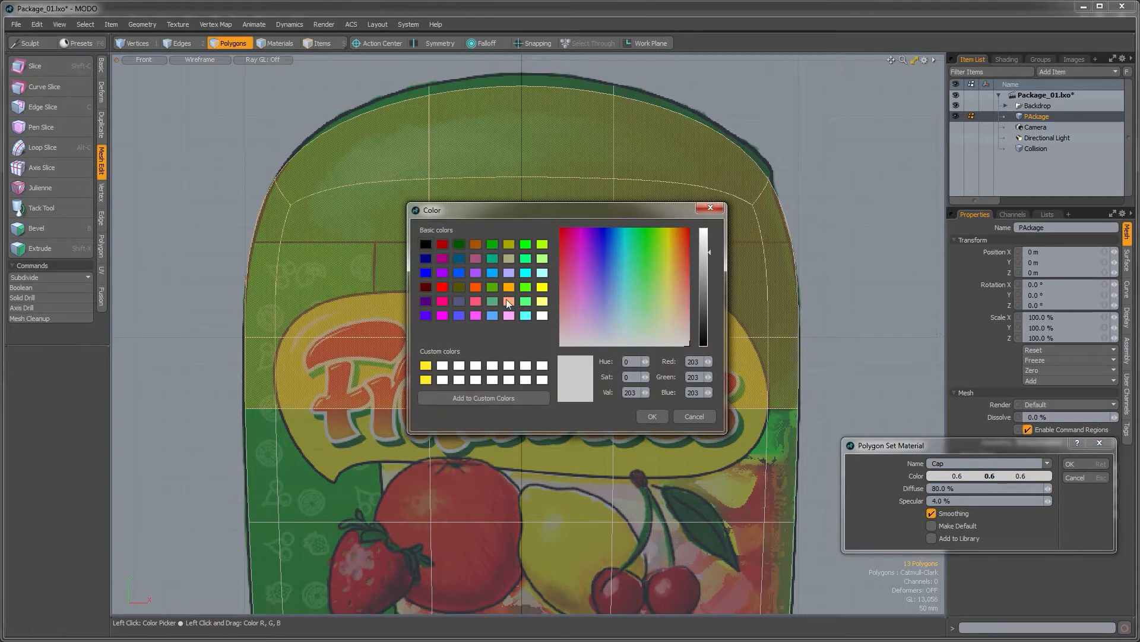
click(492, 287)
click(657, 415)
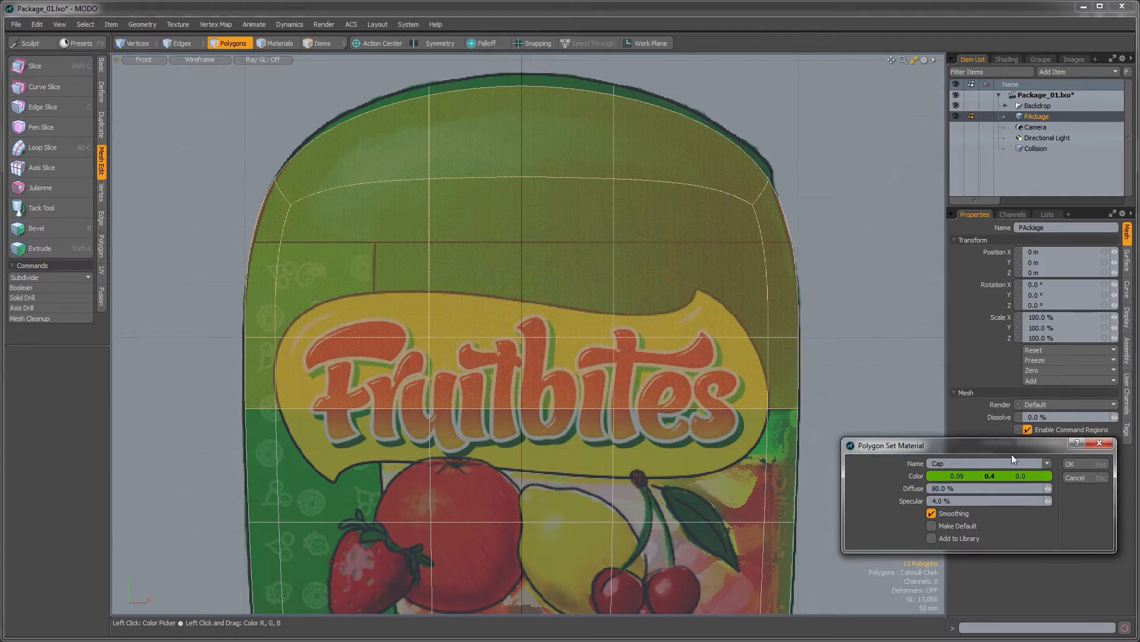
click(1100, 463)
Invert the polygon selection and assign the lower body a material named Base coloured white (1.0, 1.0, 1.0), clearing the selection
alt+shift+drag(683, 333, 696, 249)
ctrl+alt+drag(697, 249, 624, 250)
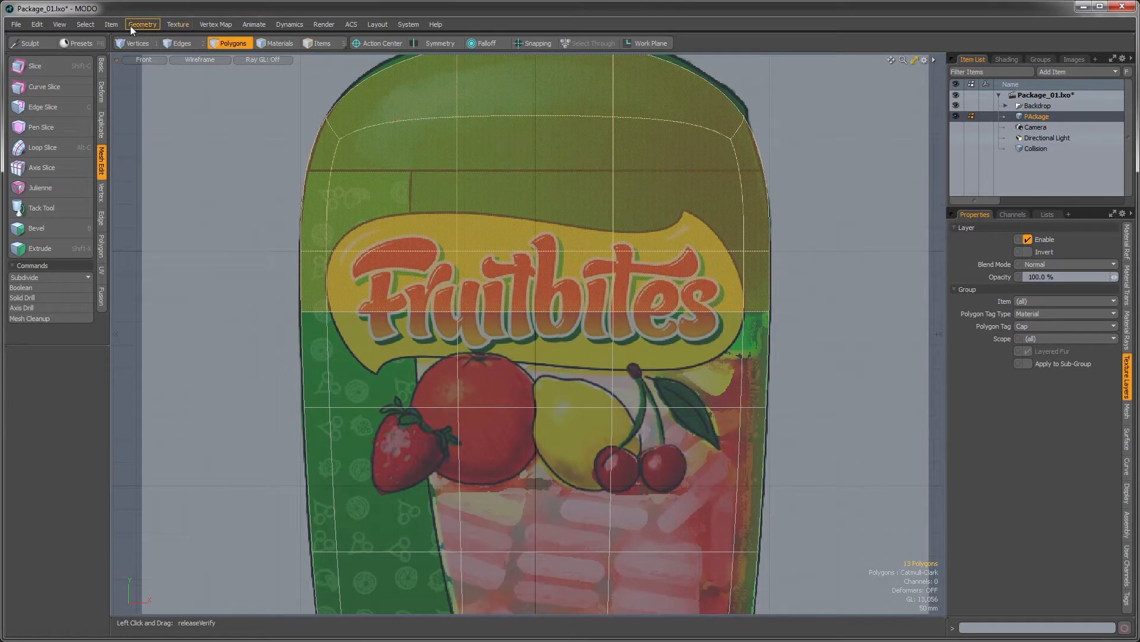
click(85, 25)
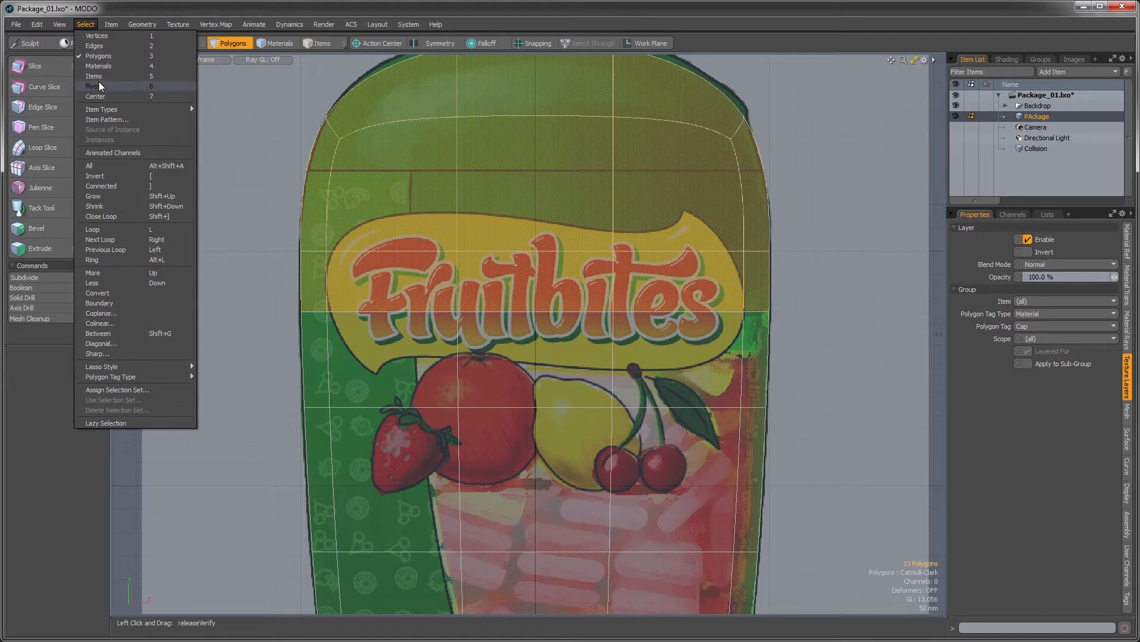
click(95, 175)
ctrl+alt+drag(301, 382, 262, 211)
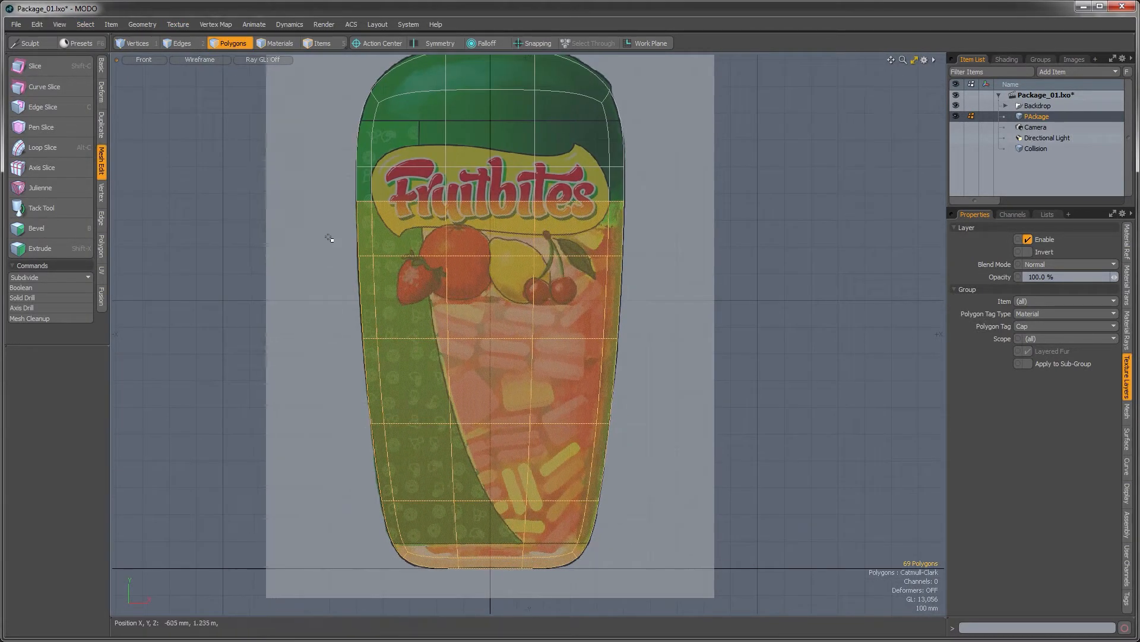
key(m)
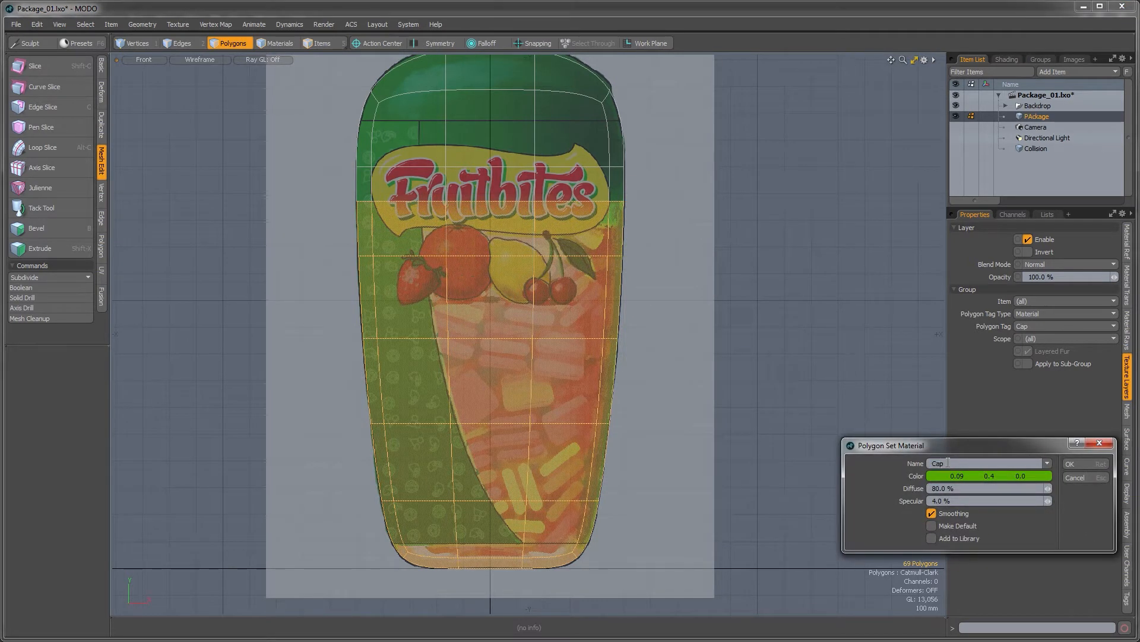
text(Base)
click(933, 474)
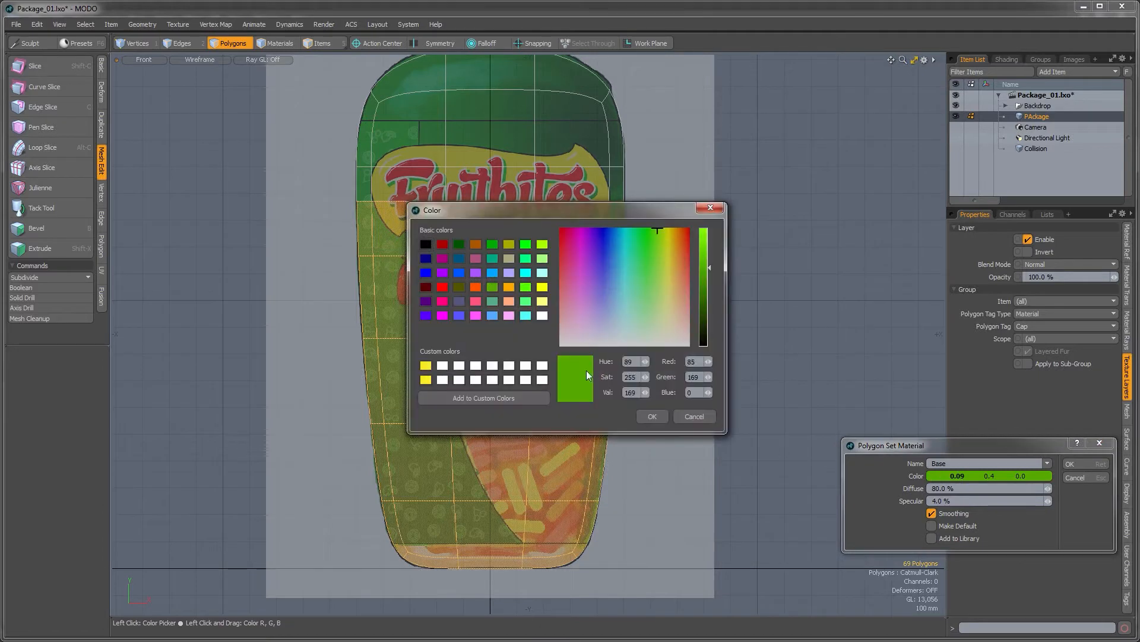
click(543, 316)
click(653, 416)
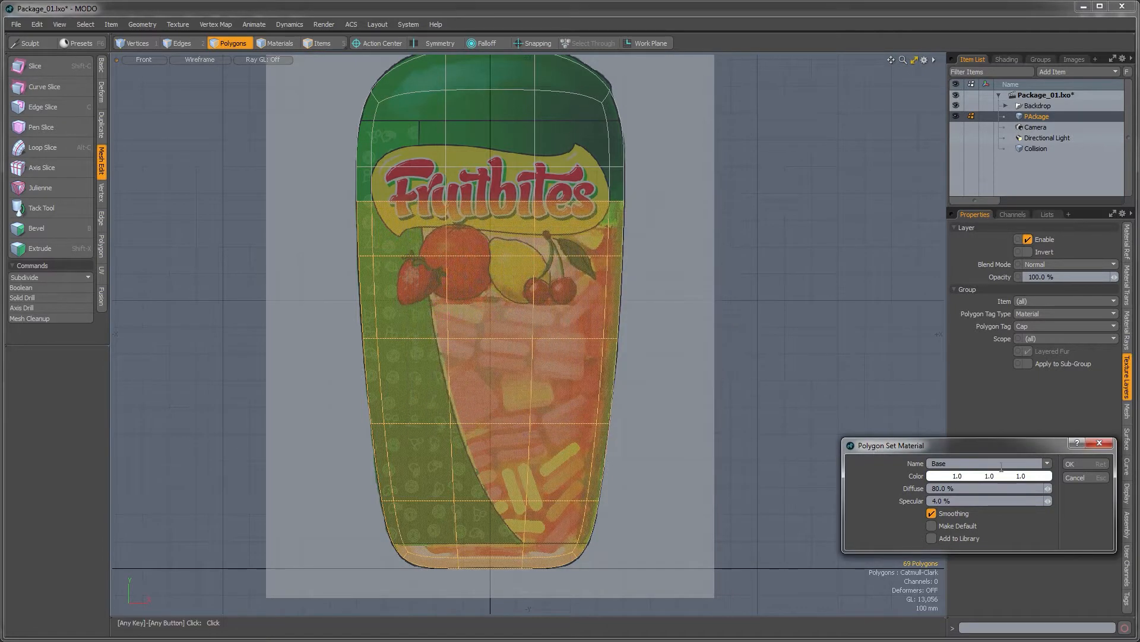
click(1075, 465)
click(656, 405)
Show the package in the Perspective view with Default shading
alt+shift+drag(642, 367, 621, 399)
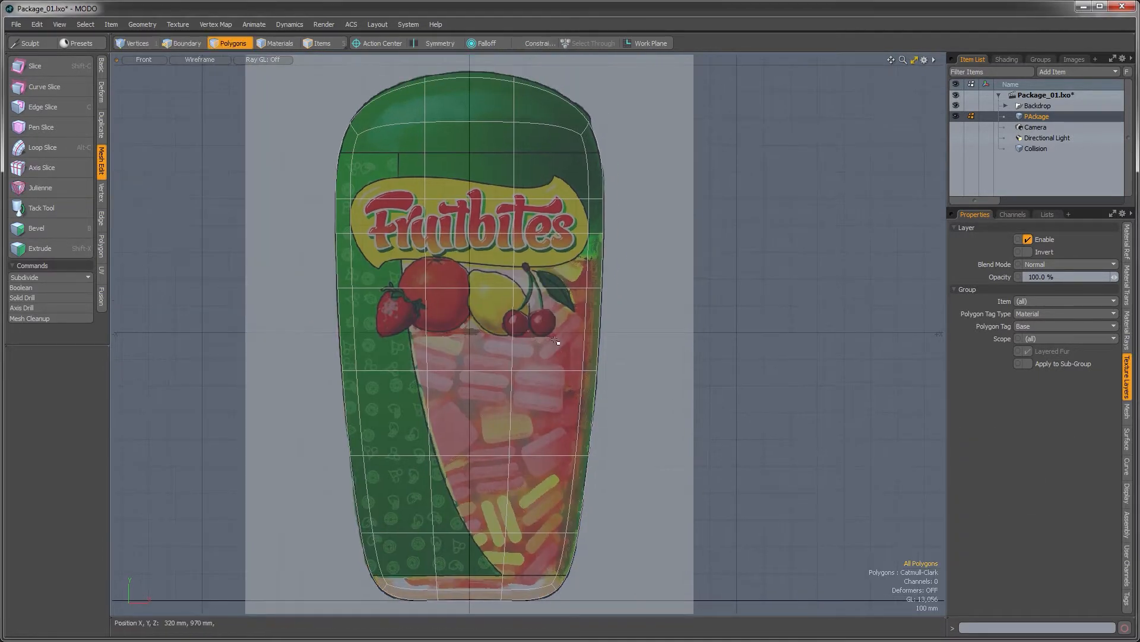
key(ctrl+space)
click(573, 331)
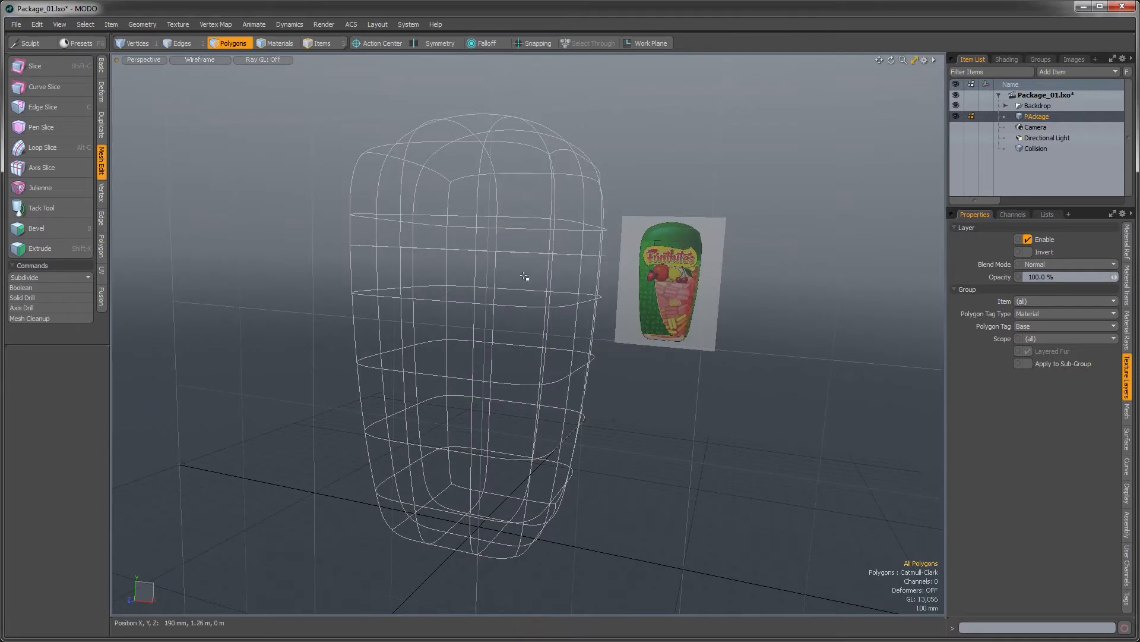
click(187, 59)
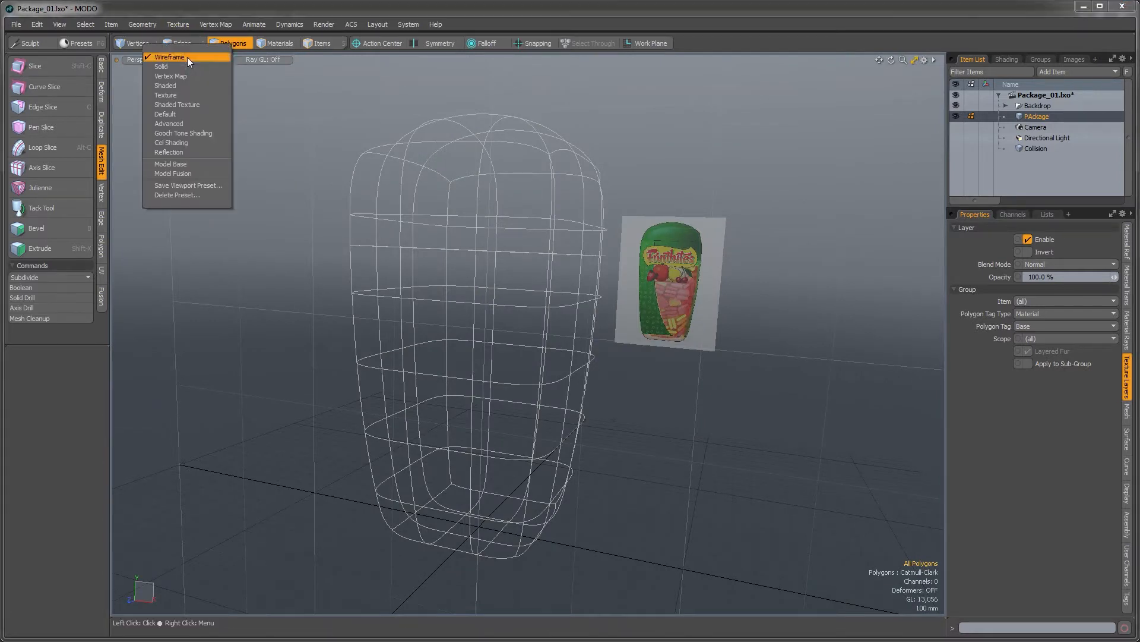
click(176, 114)
Select all polygons of the upper section around the whole package and assign them the existing Cap material
mouse_move(402, 397)
alt+mouse_down()
mouse_move(400, 385)
mouse_move(458, 370)
mouse_move(548, 258)
alt+mouse_up()
mouse_move(427, 275)
right_down()
mouse_move(313, 230)
mouse_move(641, 115)
mouse_move(672, 267)
right_up()
mouse_move(624, 247)
alt+mouse_down()
mouse_move(531, 268)
mouse_move(647, 261)
alt+mouse_up()
mouse_move(649, 261)
right_down()
mouse_move(447, 59)
mouse_move(313, 280)
mouse_move(452, 309)
right_up()
key(m)
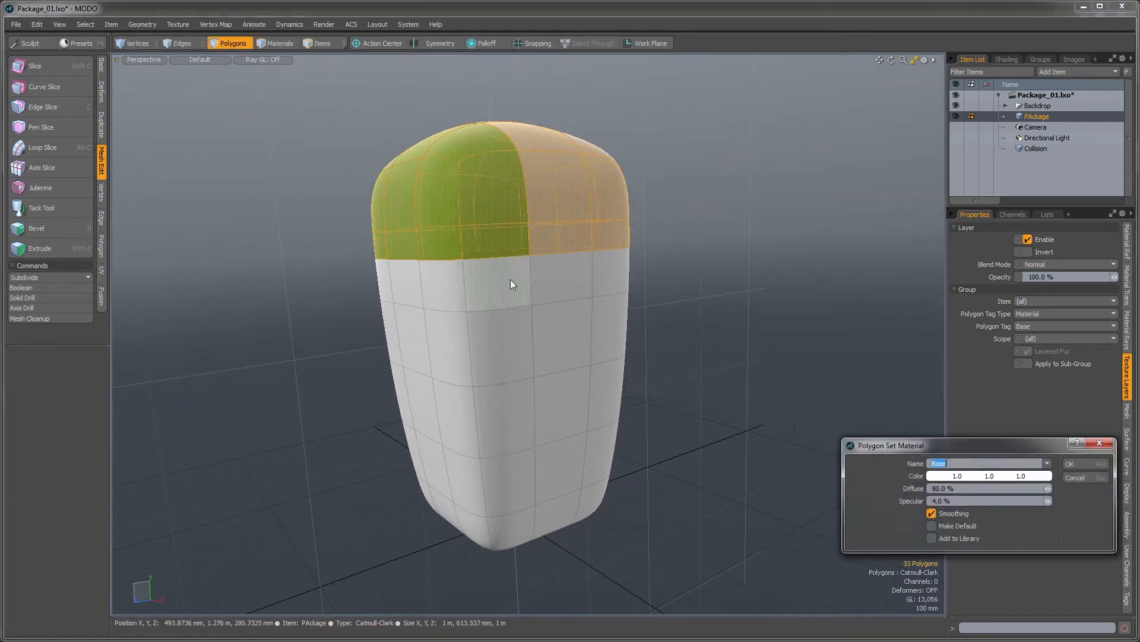
drag(862, 441, 740, 411)
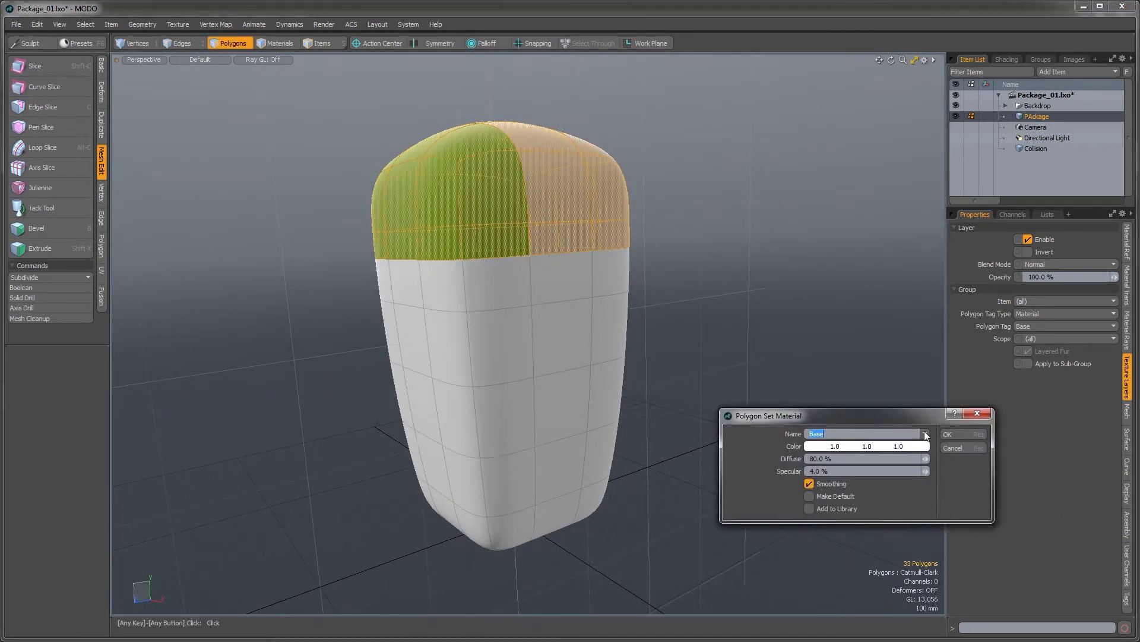
click(925, 434)
click(928, 440)
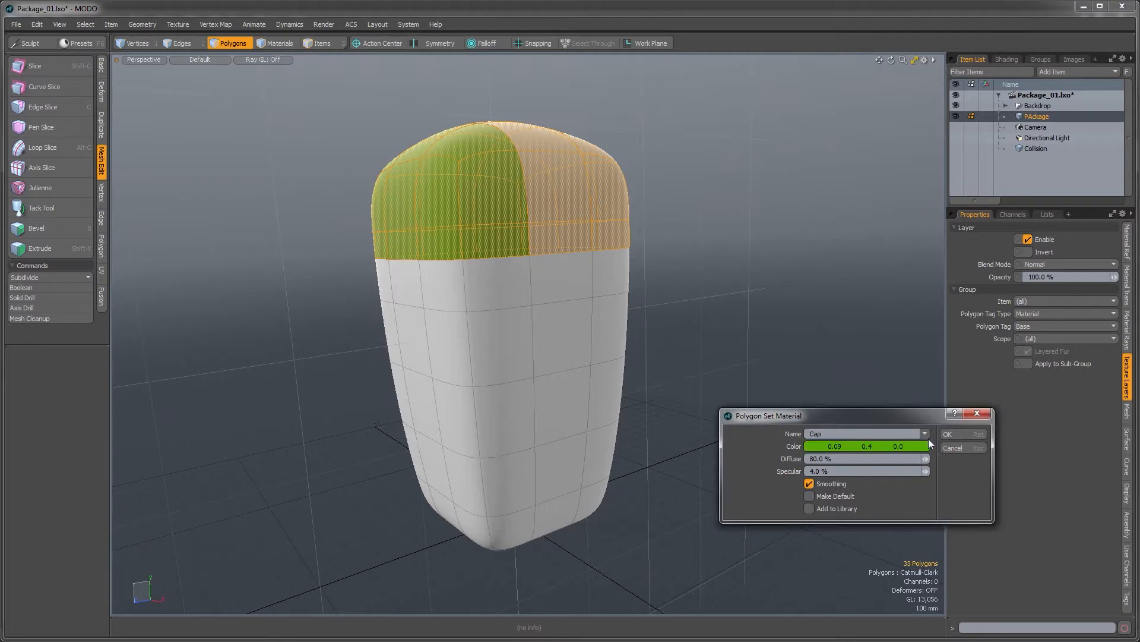
click(982, 435)
Cut the cap polygons out of the package mesh and paste them into a new mesh item
alt+drag(741, 368, 642, 414)
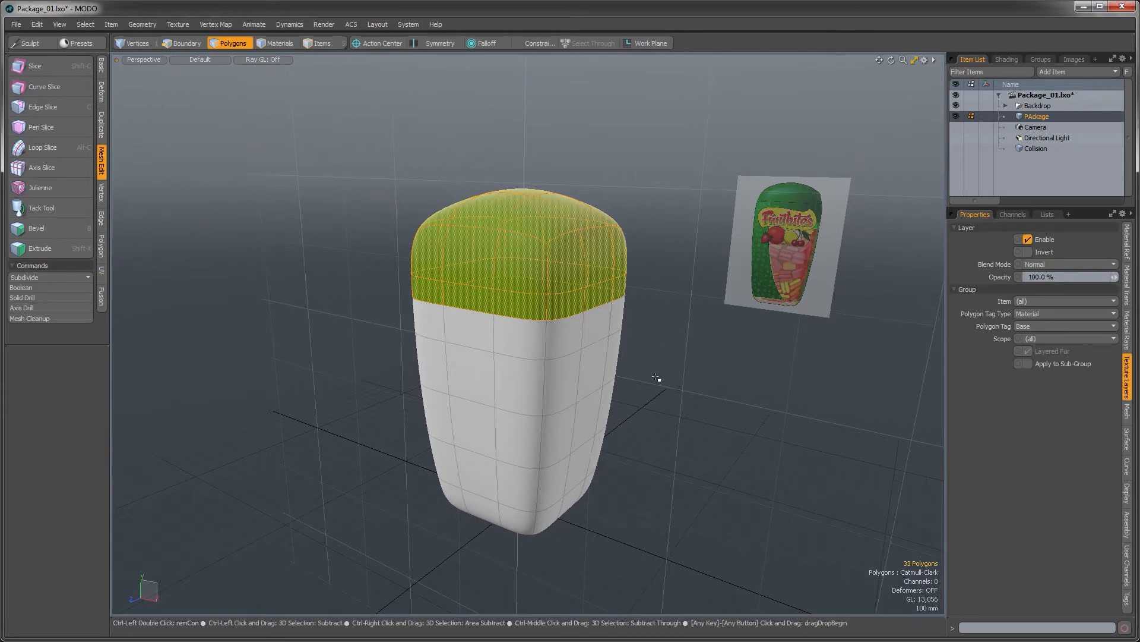
key(Delete)
alt+drag(656, 378, 703, 339)
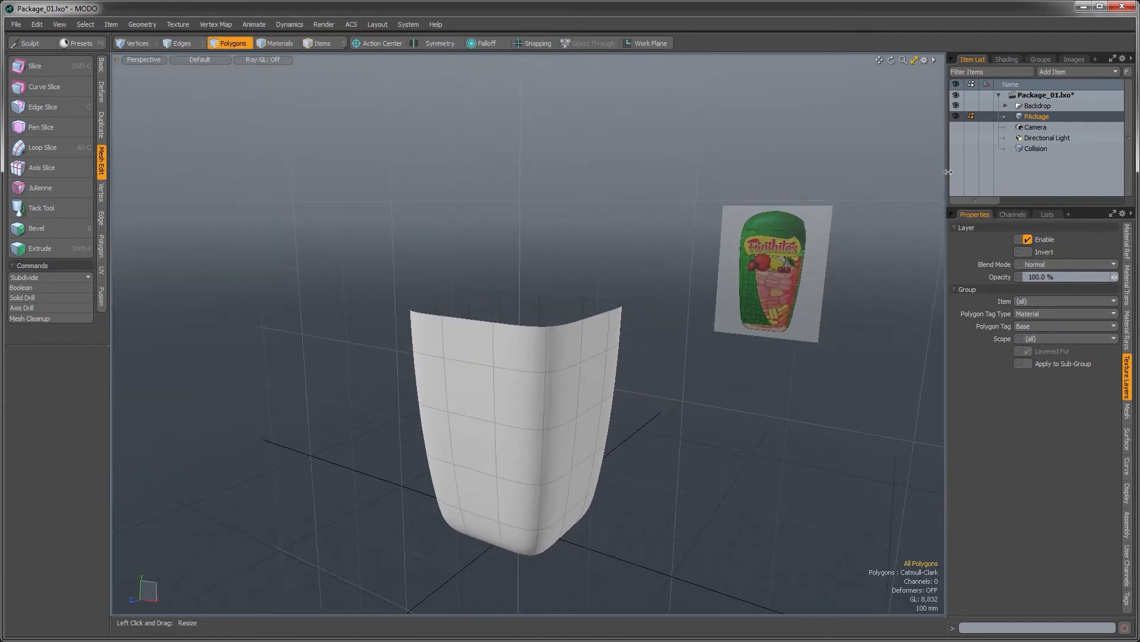
key(n)
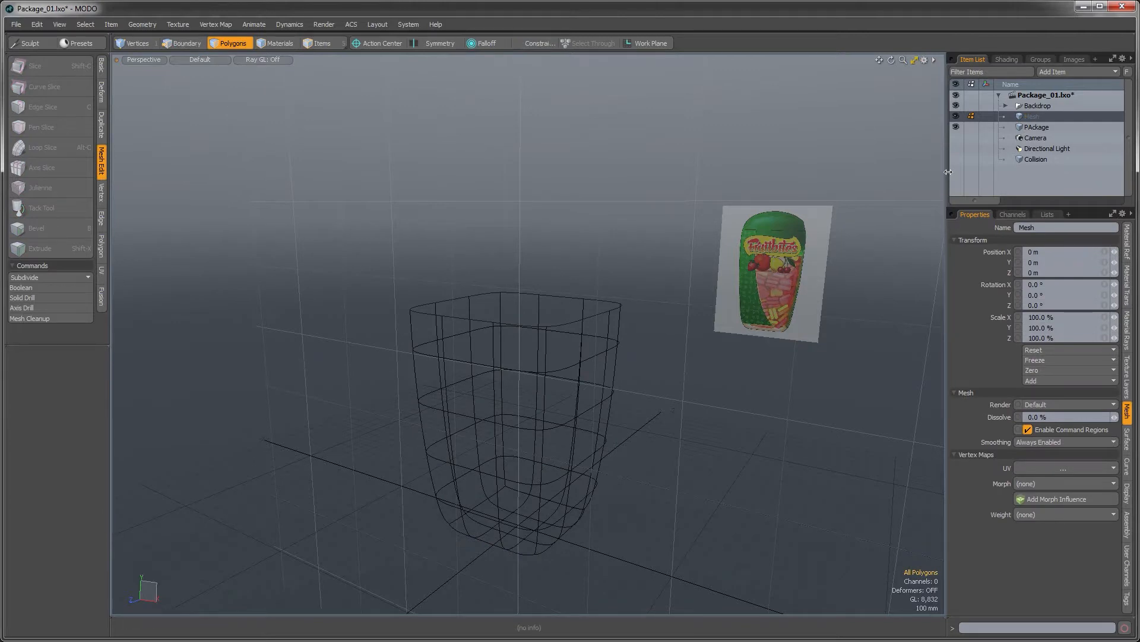
key(ctrl+v)
alt+drag(603, 297, 641, 272)
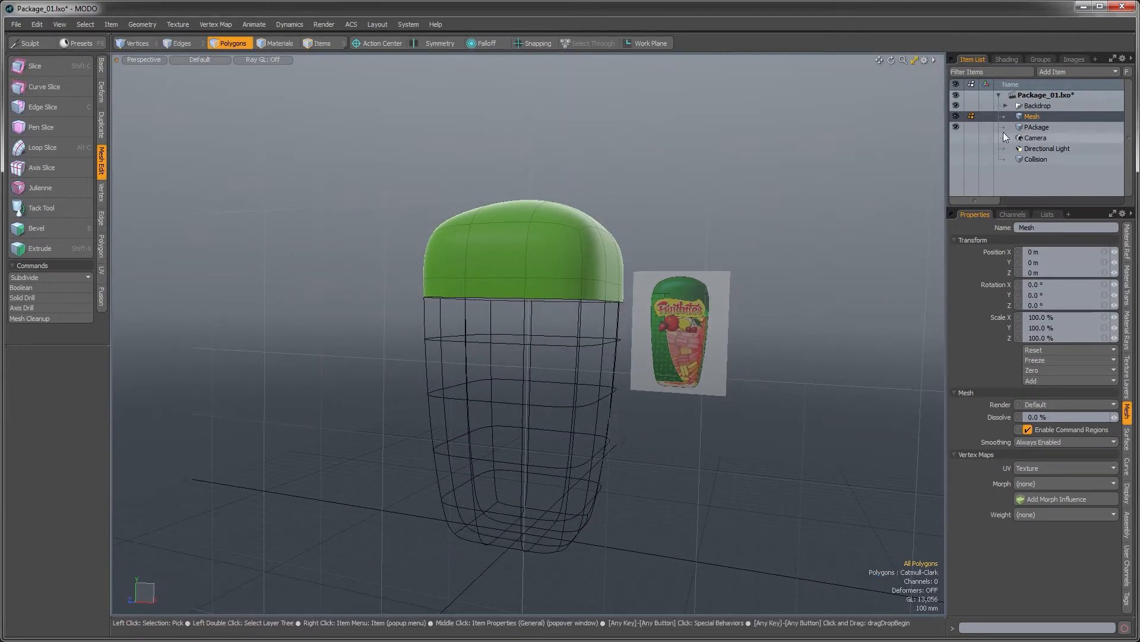
Select the cap and PAckage meshes together and show them as a wireframe in the Front view over the backdrop
ctrl+click(1024, 127)
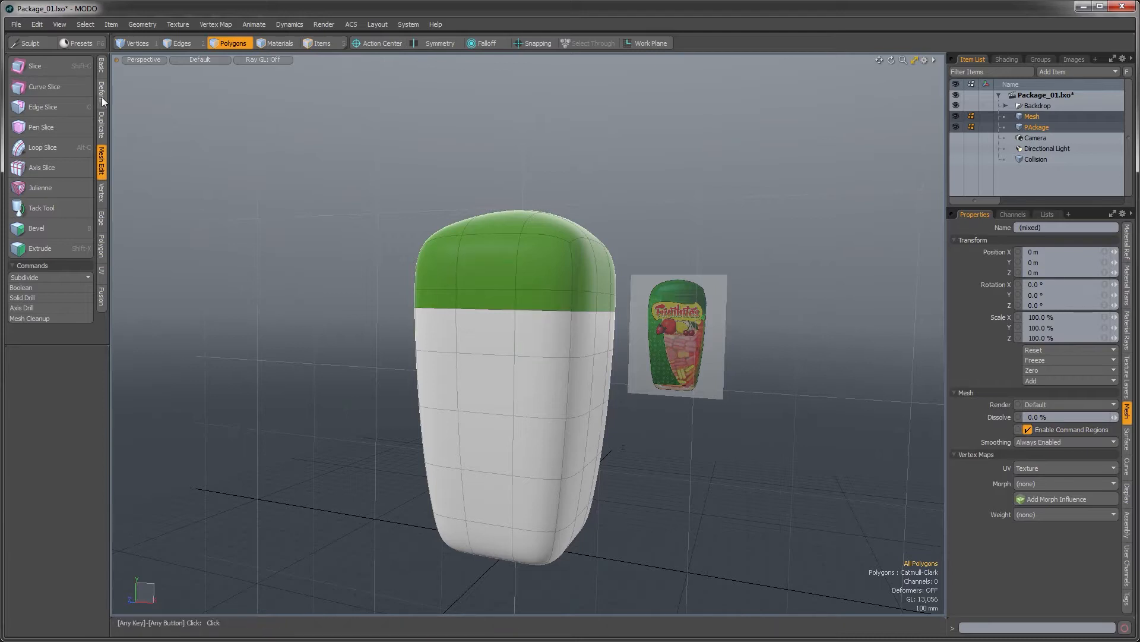
click(201, 58)
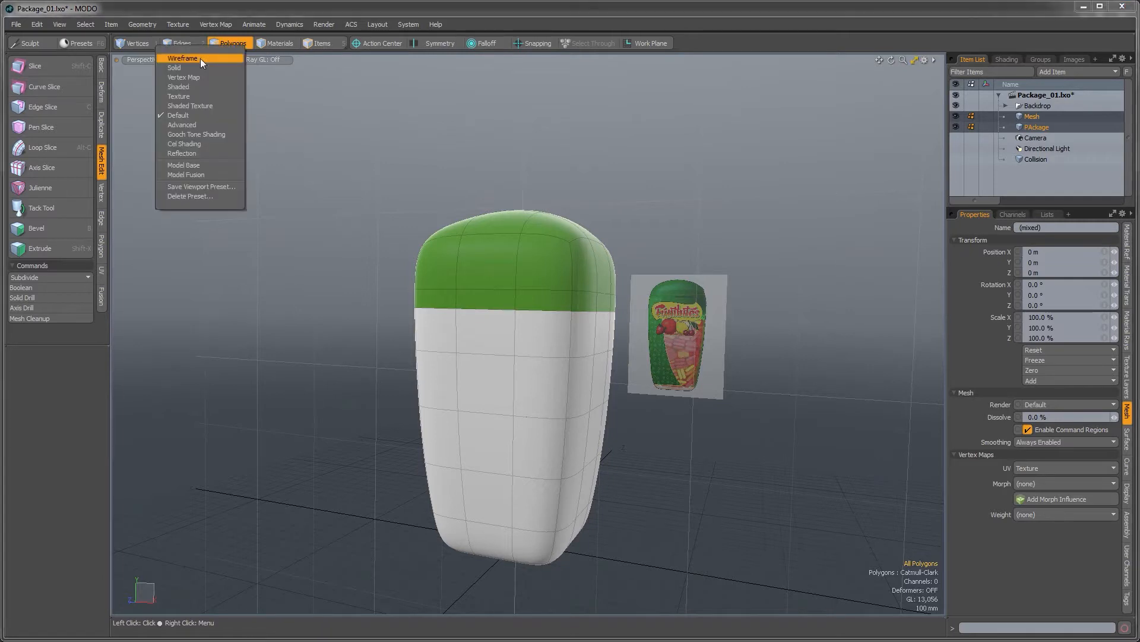
click(196, 72)
key(ctrl+space)
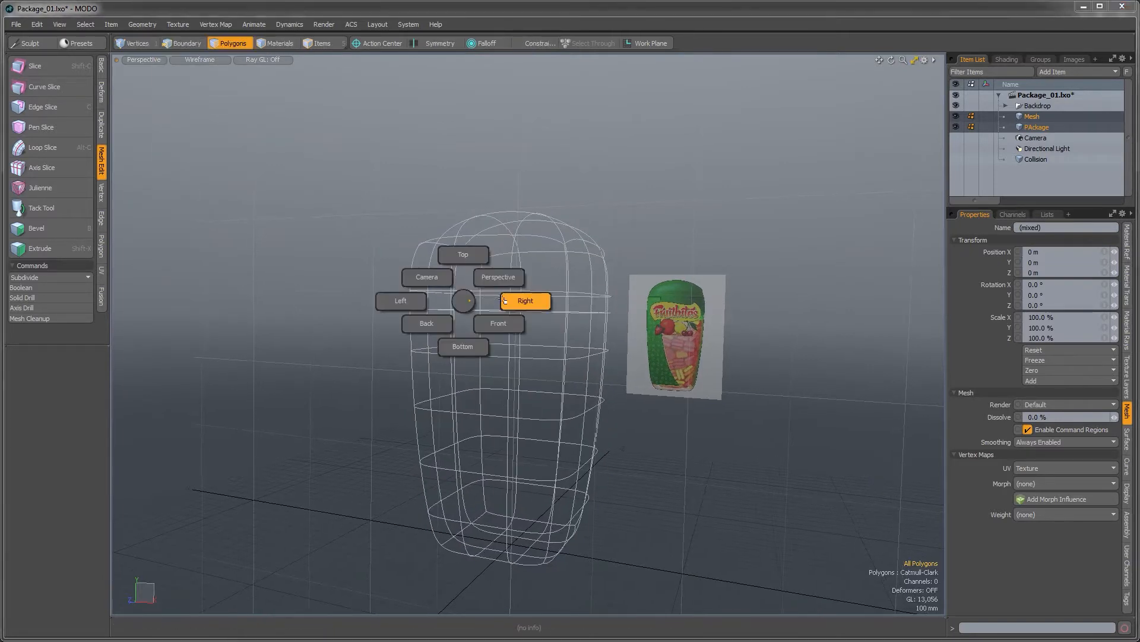
click(491, 322)
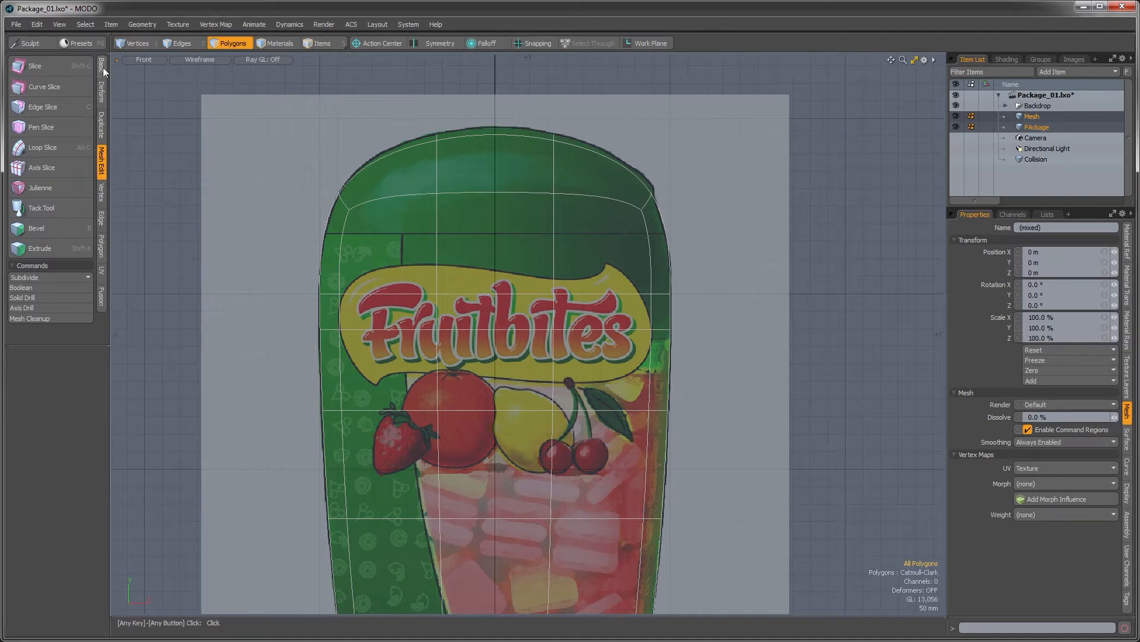
Select the edges where the cap meets the base and move them down 27 mm in Y
click(173, 45)
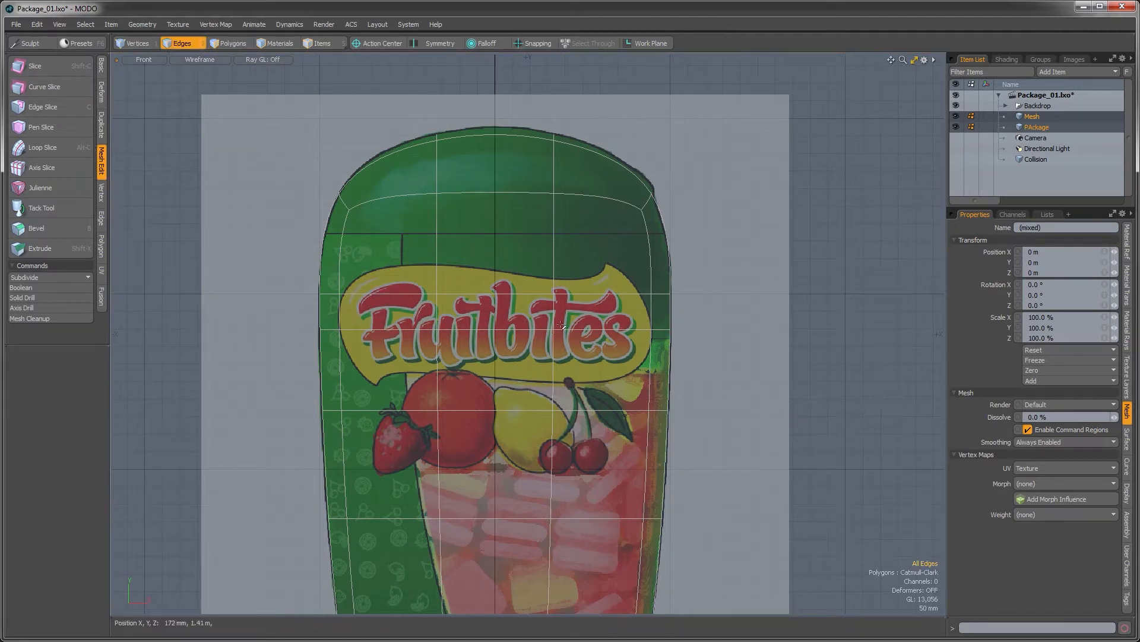
mouse_move(284, 325)
right_down()
mouse_move(535, 391)
mouse_move(726, 322)
right_up()
scroll(718, 332, up, 4)
key(w)
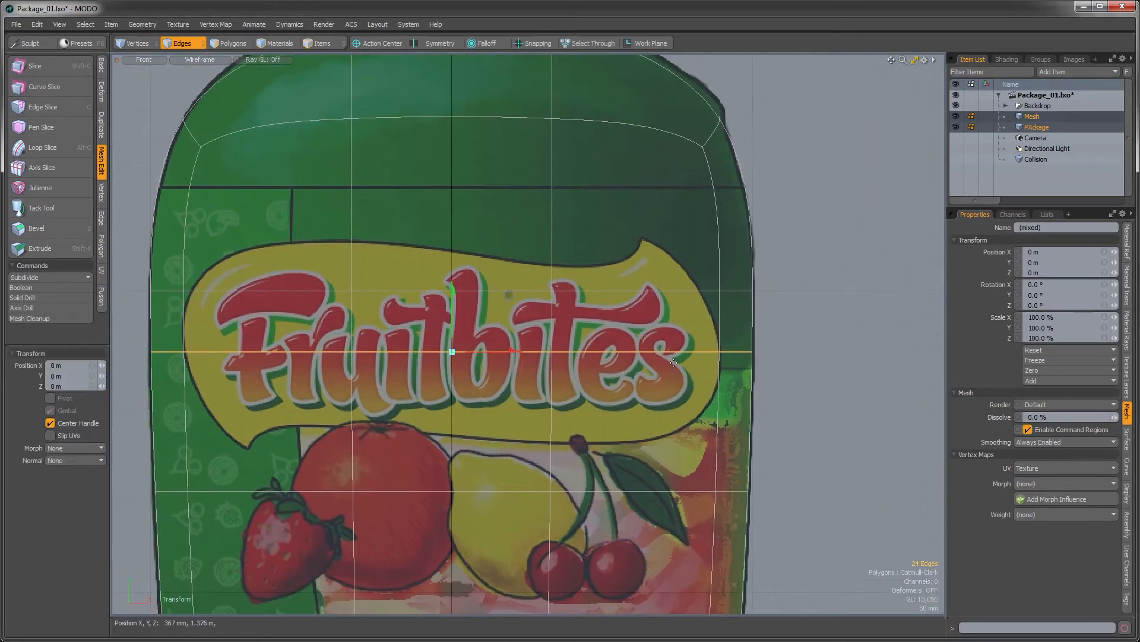
click(685, 342)
drag(688, 320, 688, 338)
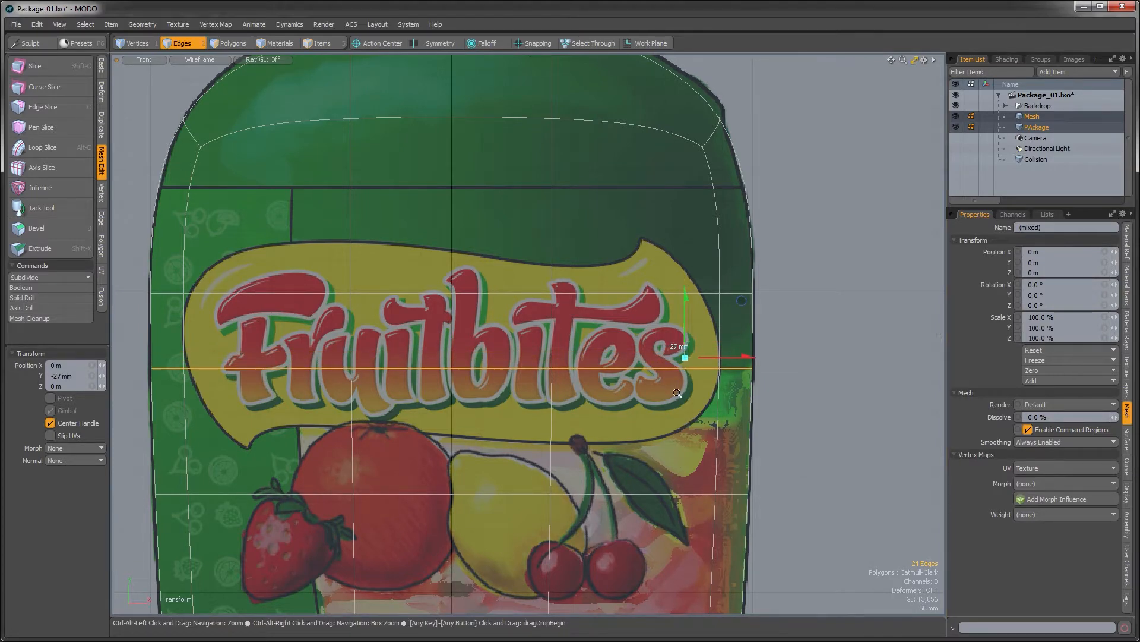
Switch the viewport to the Perspective view and clear the edge selection
scroll(651, 383, down, 3)
key(ctrl+space)
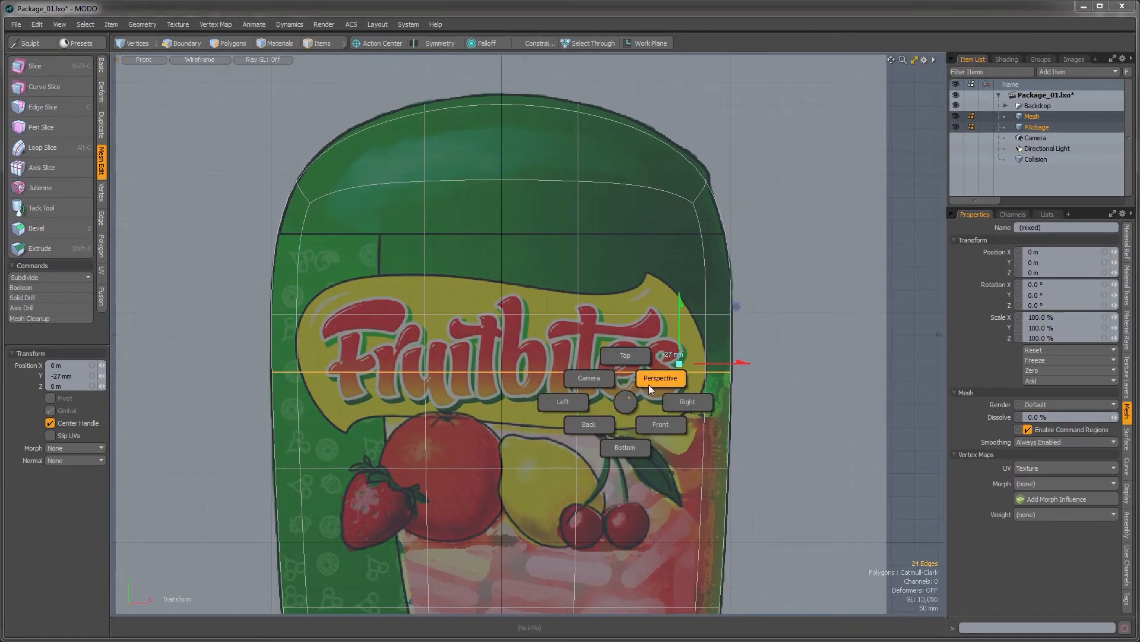
click(654, 381)
alt+drag(654, 380, 636, 402)
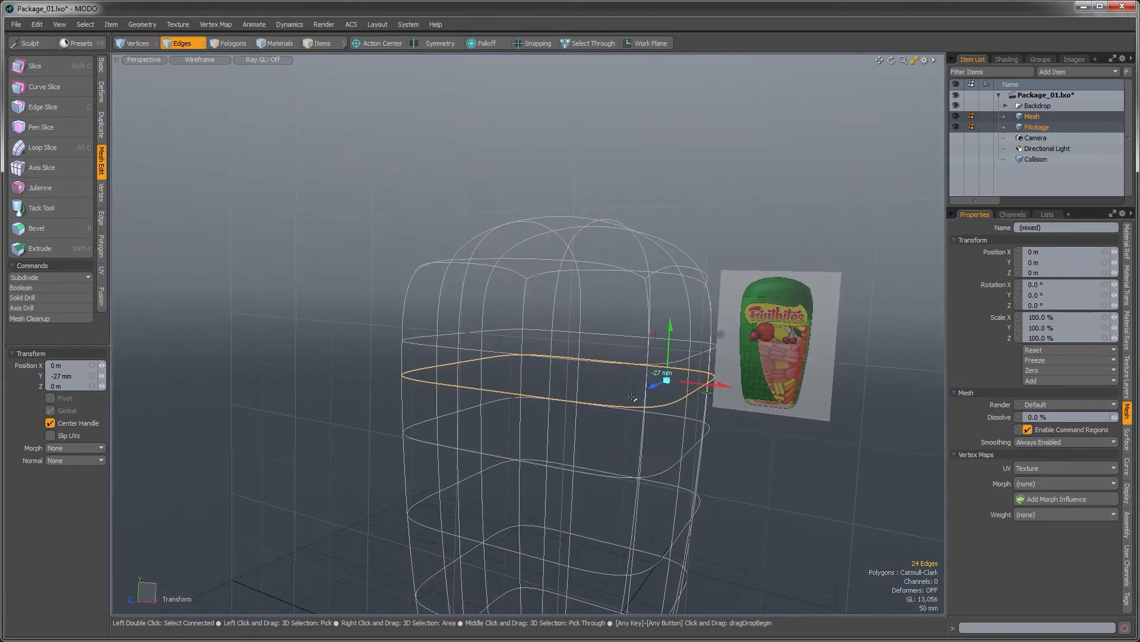
key(Escape)
key(Escape)
alt+drag(690, 284, 667, 302)
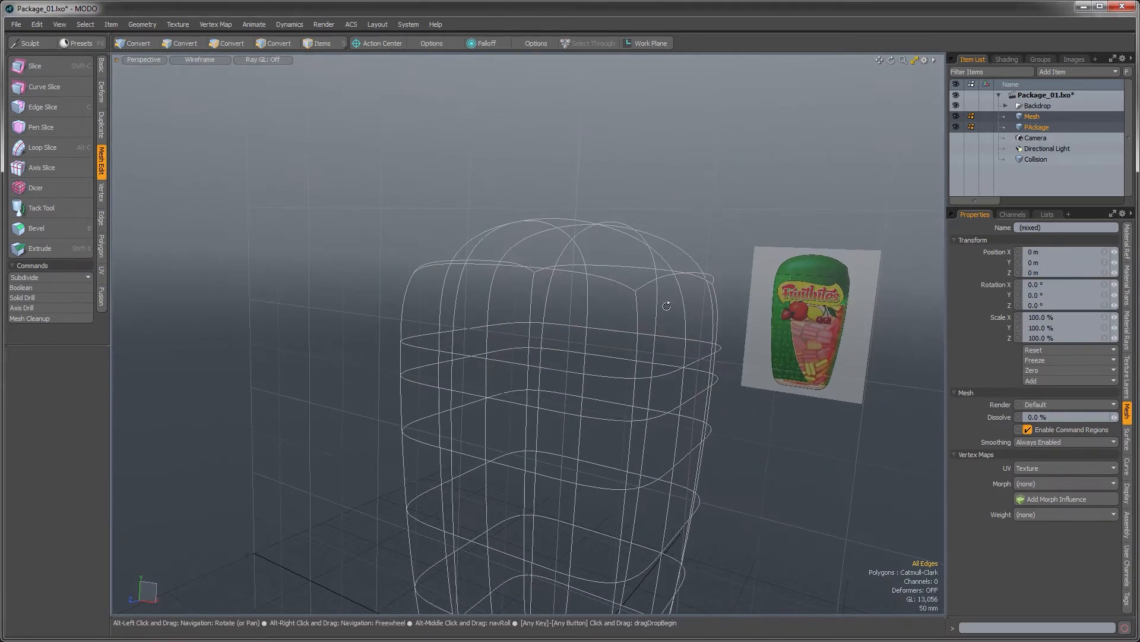
Rename the new mesh item as Cap and the PAckage mesh as Base
click(1031, 118)
double_click(1031, 118)
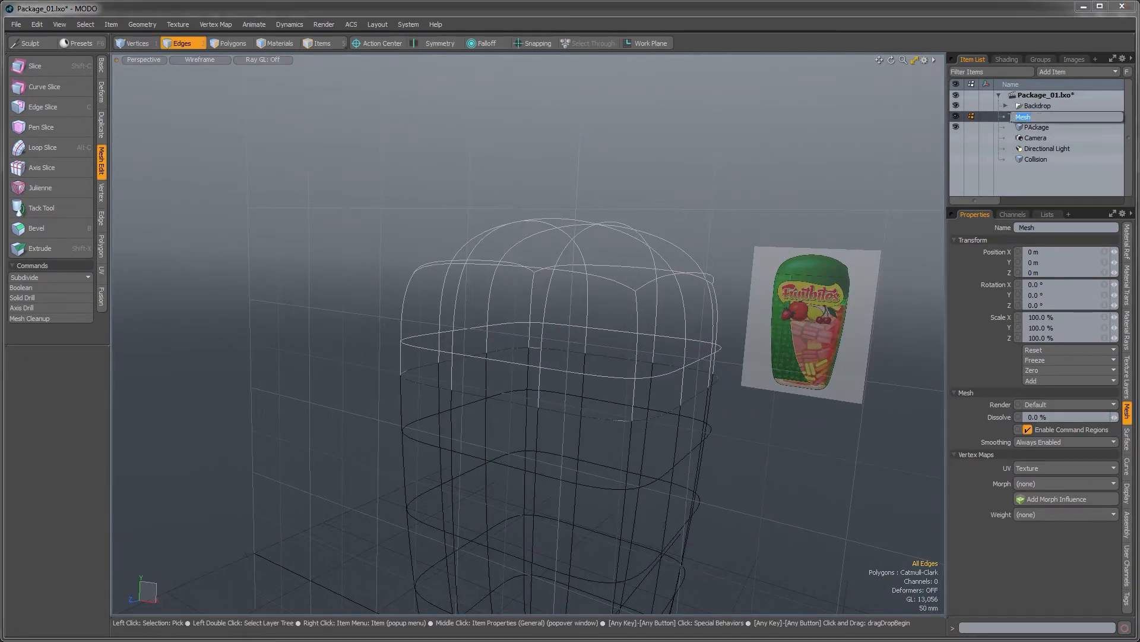
key(Return)
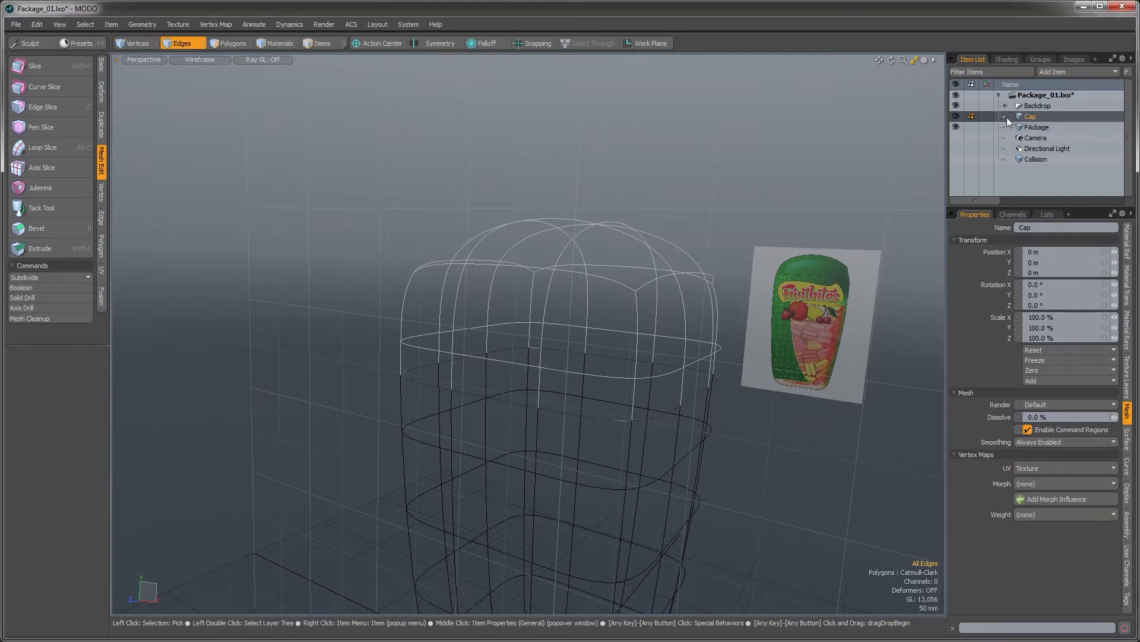
click(1037, 128)
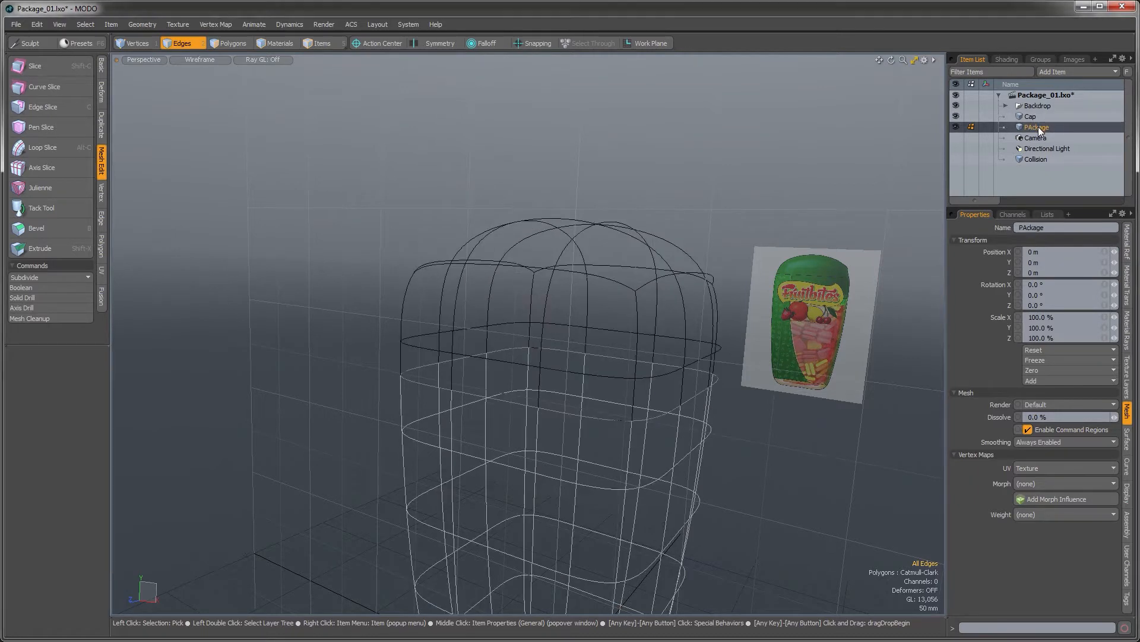
double_click(1038, 128)
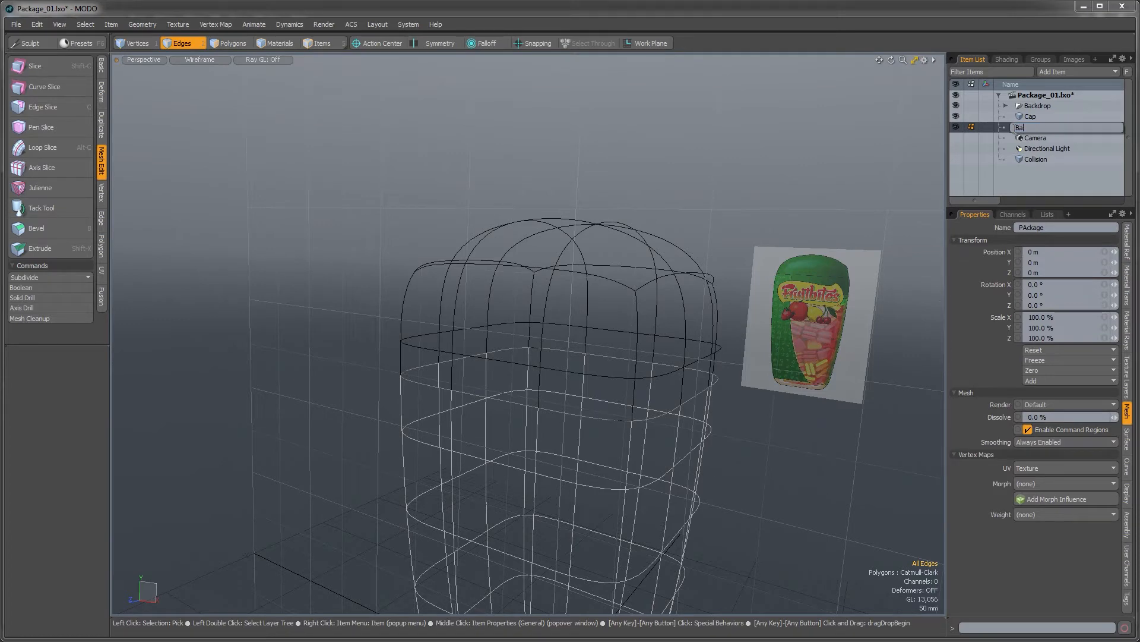
key(Return)
alt+drag(612, 380, 564, 371)
alt+shift+drag(564, 371, 595, 367)
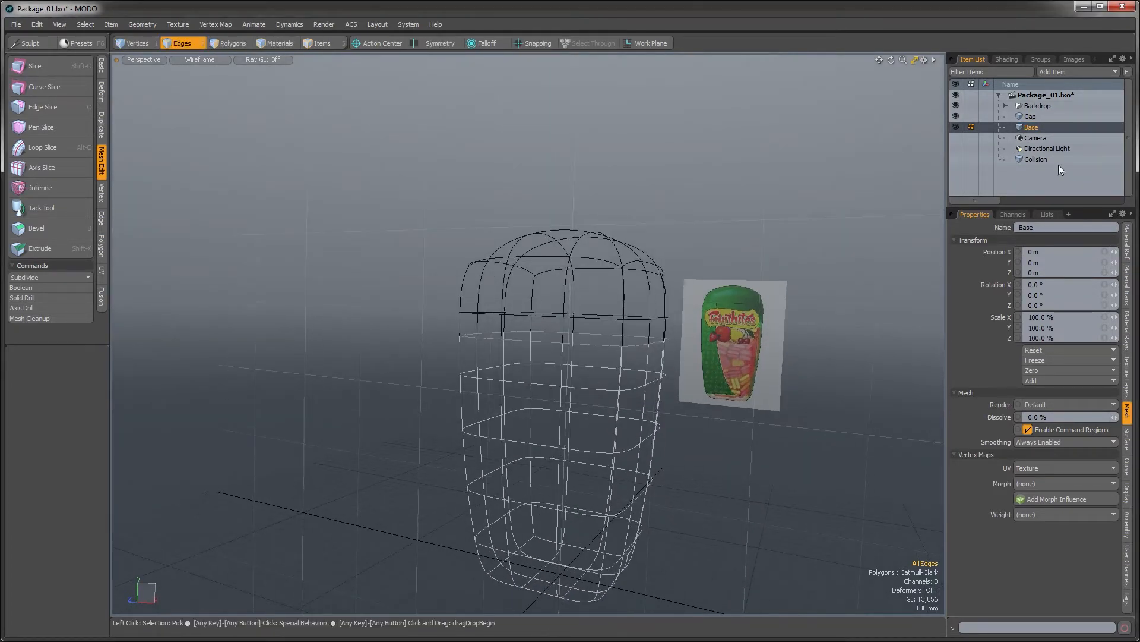
Hide the Cap mesh and the Backdrop and set the viewport shading to Default
click(956, 116)
alt+drag(600, 366, 611, 460)
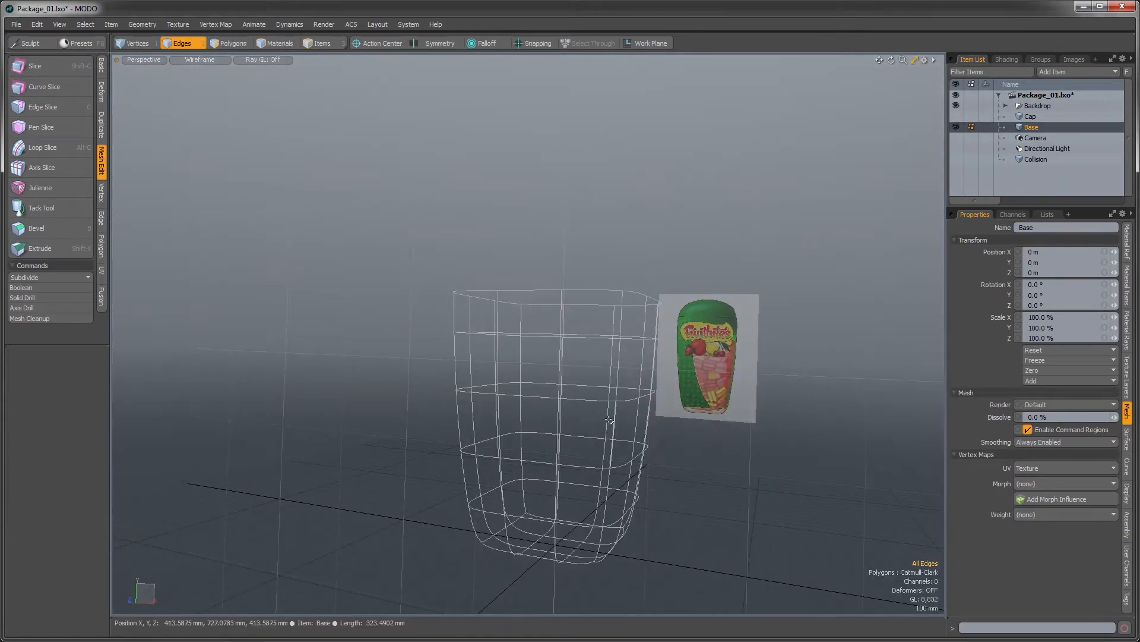
alt+drag(643, 344, 573, 426)
click(956, 105)
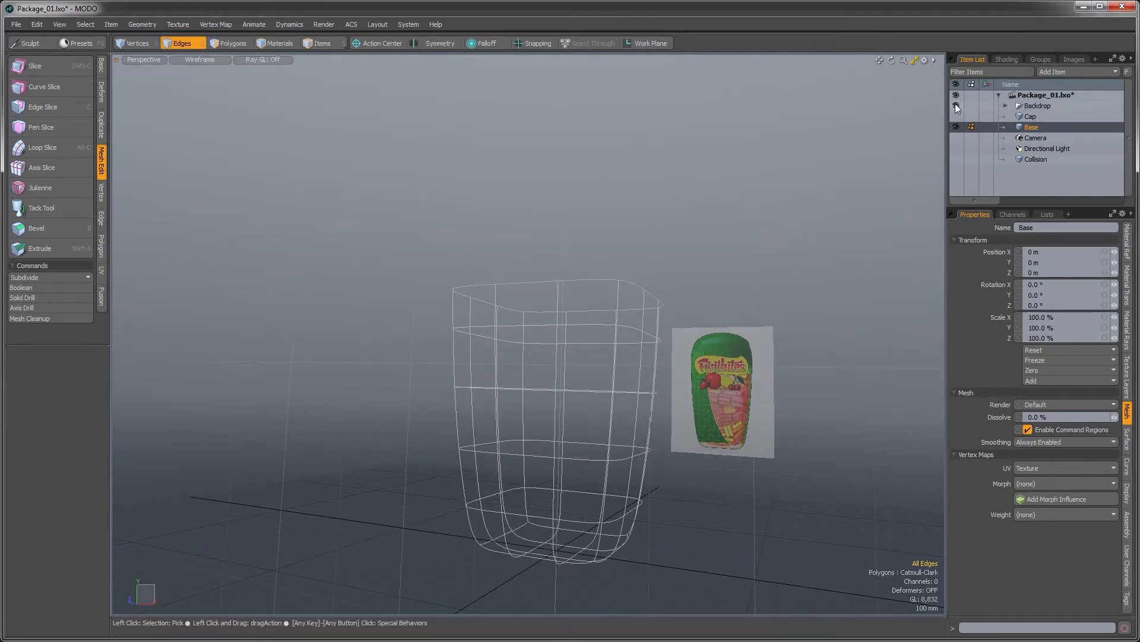
alt+drag(758, 304, 618, 319)
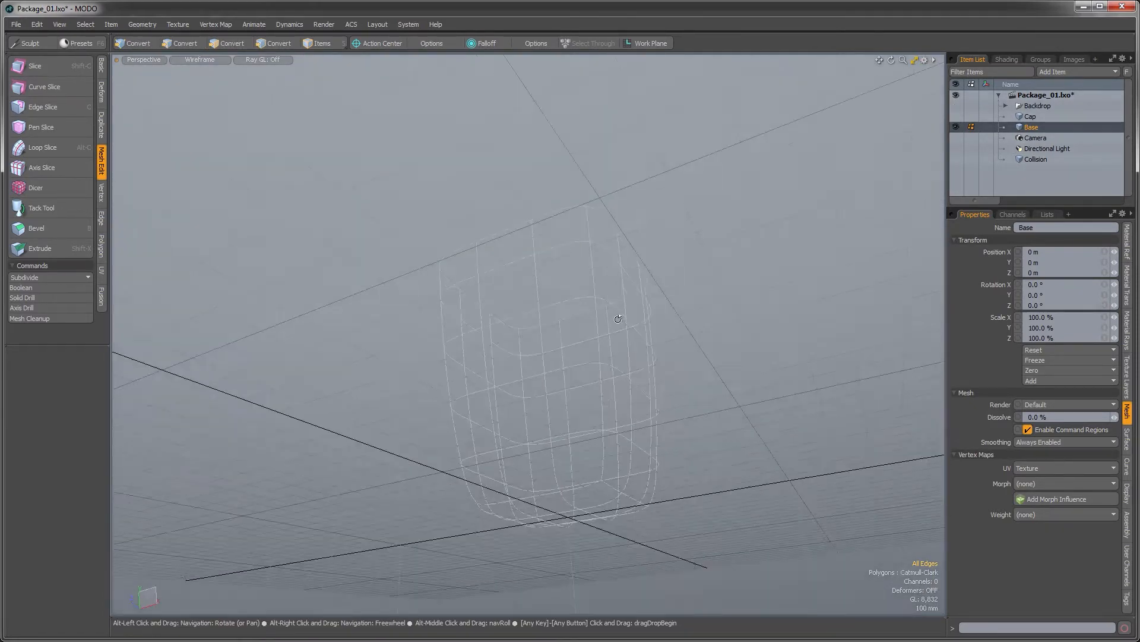
click(198, 61)
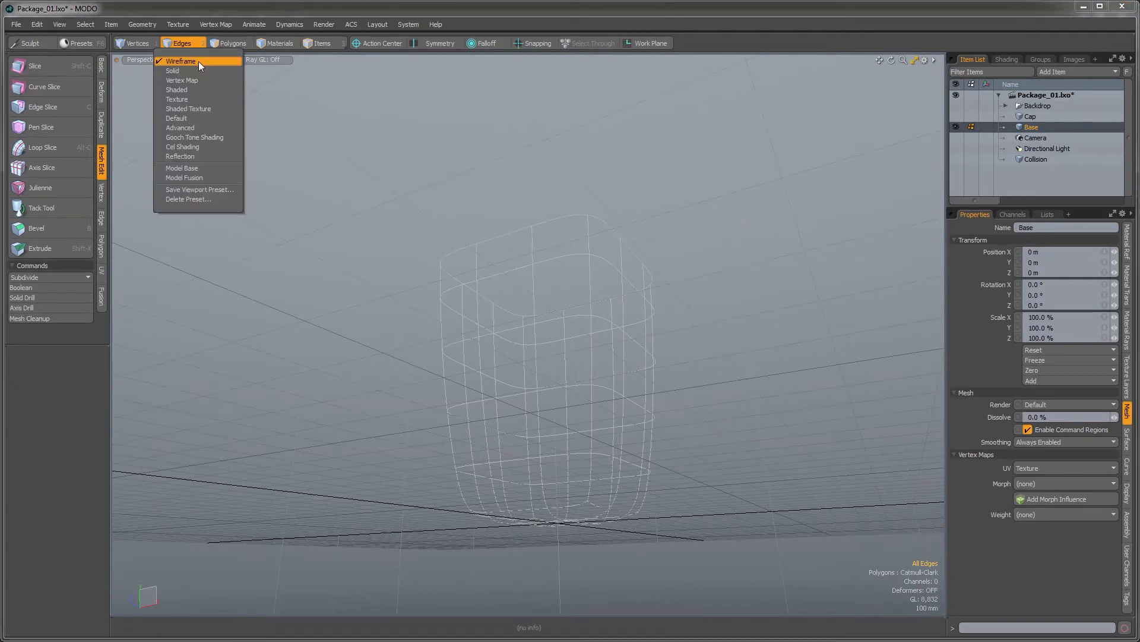
click(193, 126)
Select the nine polygons on the underside of the base and bevel them with an inset of about 154 mm
mouse_move(570, 249)
alt+mouse_down()
mouse_move(578, 414)
mouse_move(591, 376)
mouse_move(649, 438)
mouse_move(605, 468)
mouse_move(561, 460)
alt+mouse_up()
key(3)
mouse_move(544, 416)
mouse_down()
mouse_move(580, 428)
mouse_move(631, 399)
mouse_move(637, 349)
mouse_move(618, 336)
mouse_up()
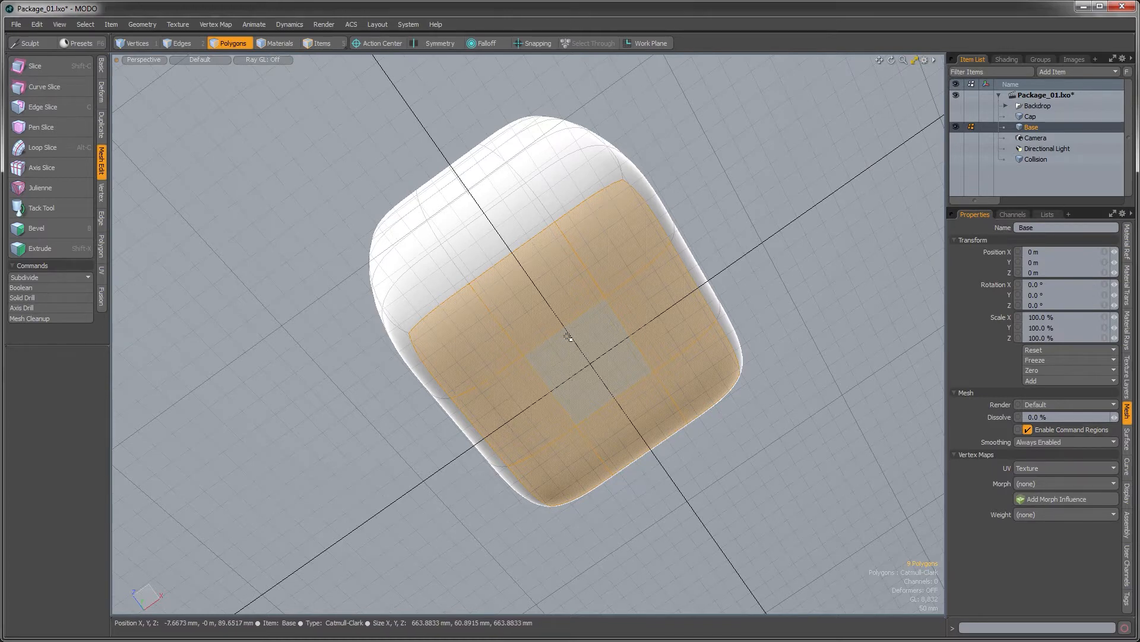
ctrl+alt+drag(569, 336, 627, 363)
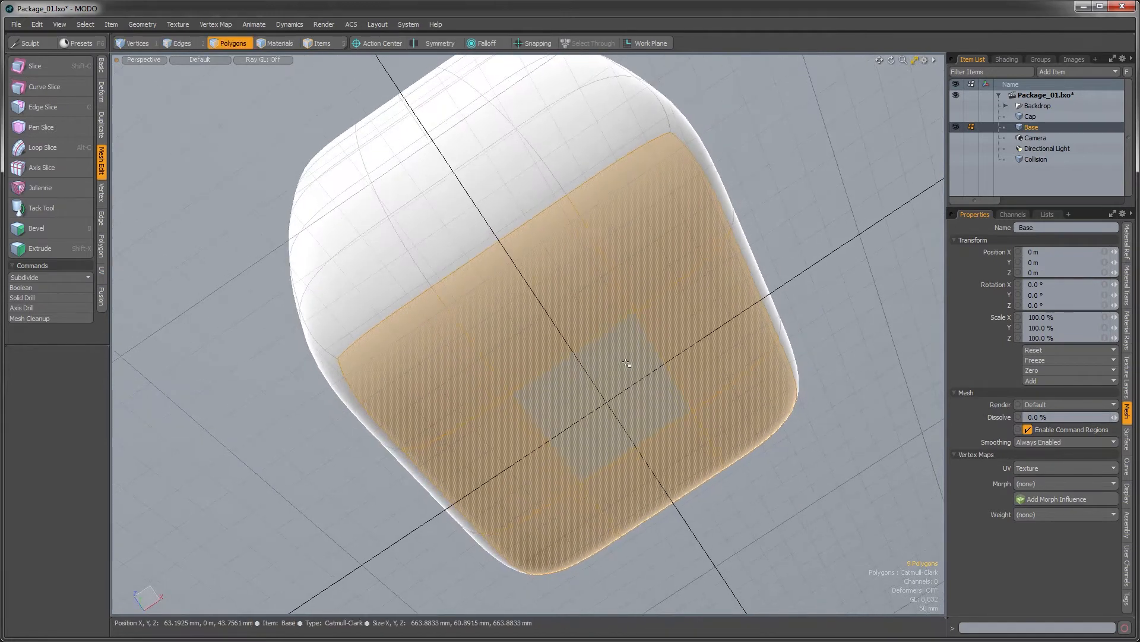
key(b)
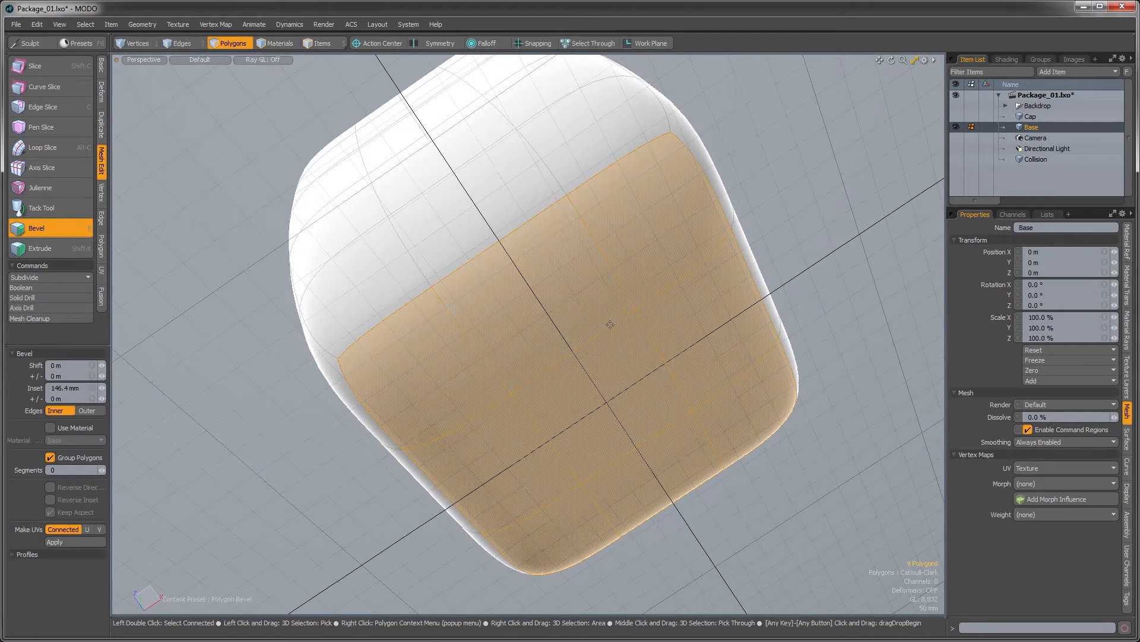
drag(666, 363, 668, 361)
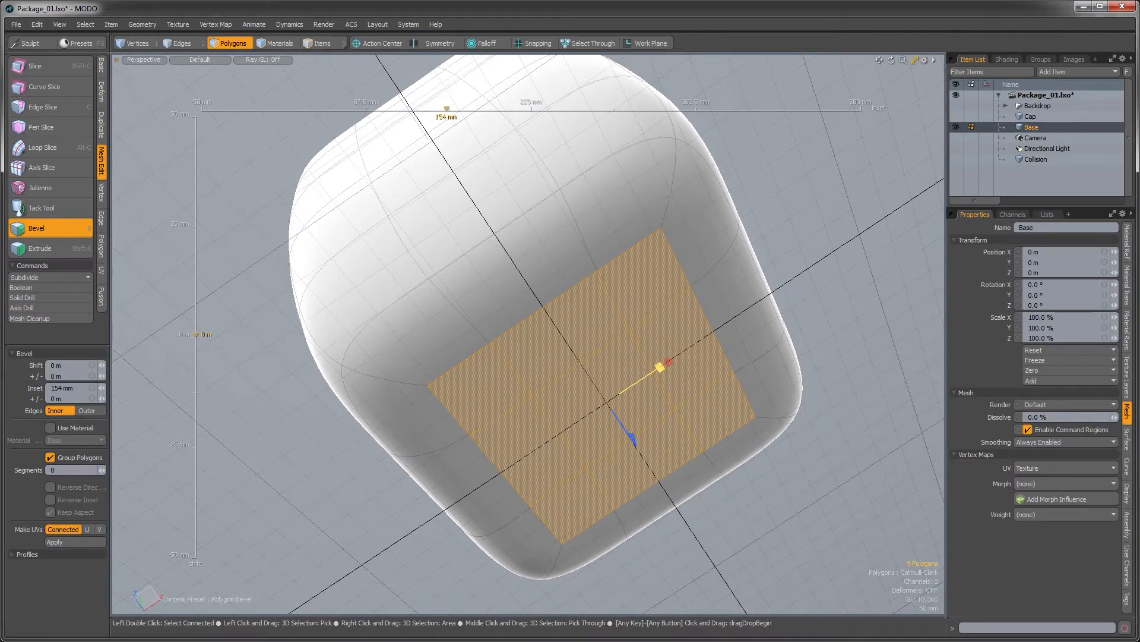
key(q)
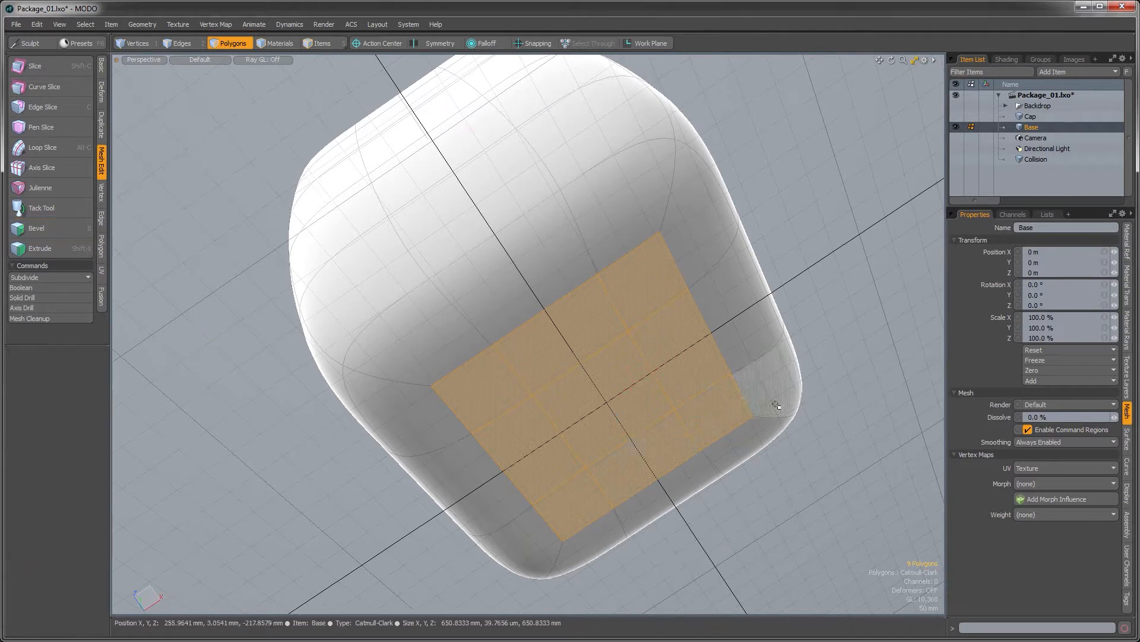
Select only the central polygon of the underside and move it up about 104 mm in Y
click(839, 374)
click(644, 377)
alt+drag(644, 380, 557, 385)
key(w)
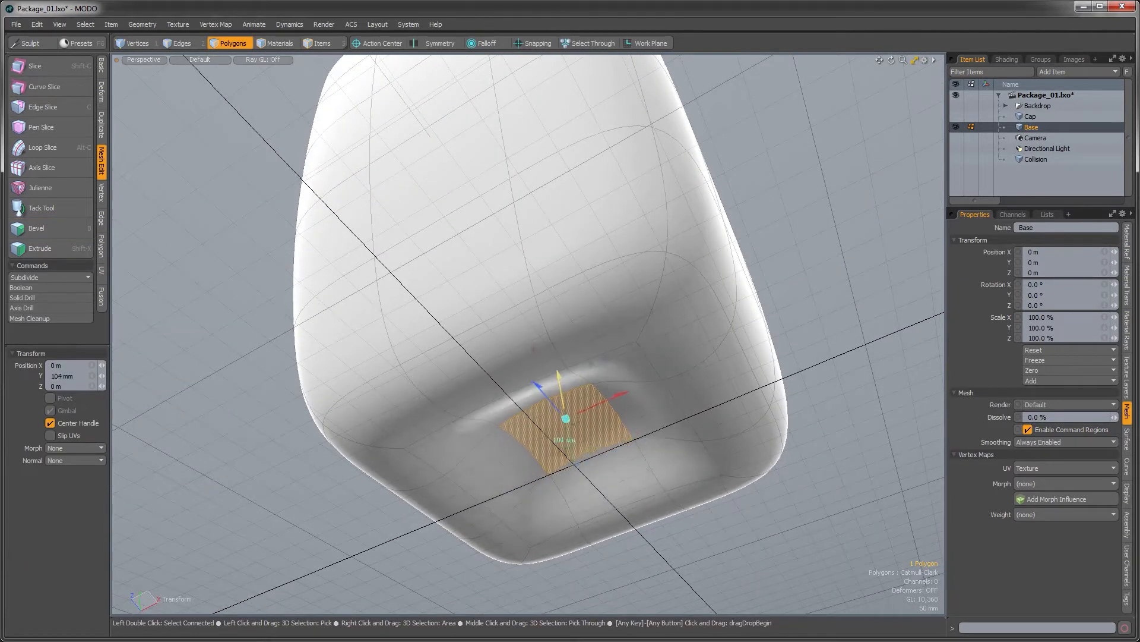
alt+drag(744, 304, 773, 304)
key(q)
key(Escape)
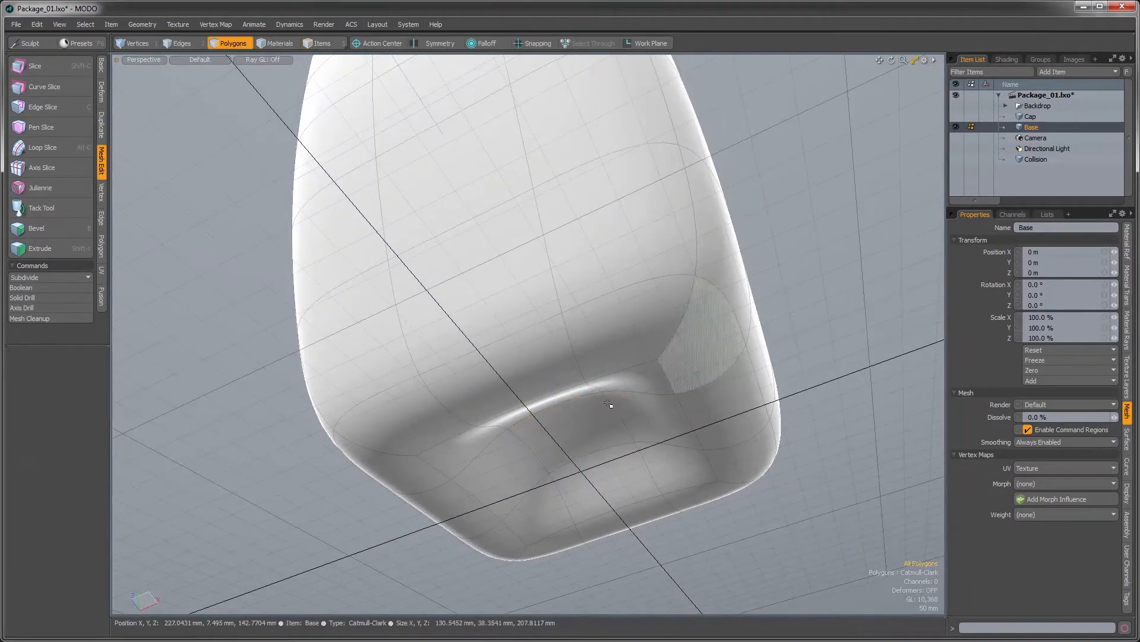
Select all connected polygons of the base and thicken them with an offset of -12 mm
alt+drag(610, 404, 615, 379)
scroll(657, 426, down, 4)
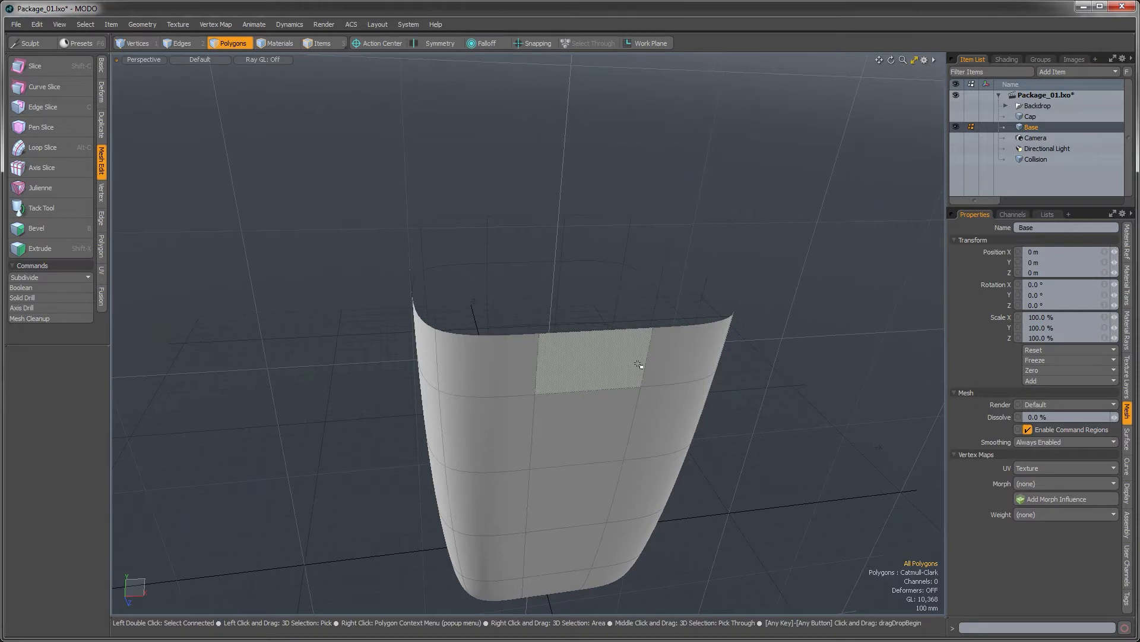
double_click(640, 381)
alt+drag(640, 381, 692, 419)
alt+shift+drag(692, 418, 585, 366)
alt+shift+drag(585, 367, 501, 422)
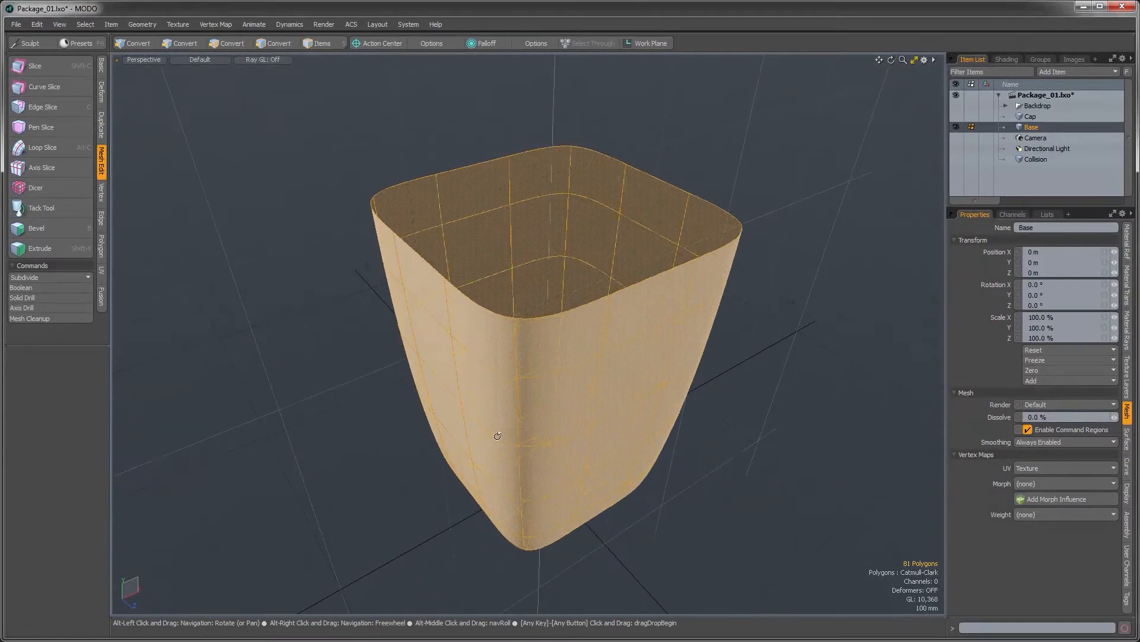
click(101, 69)
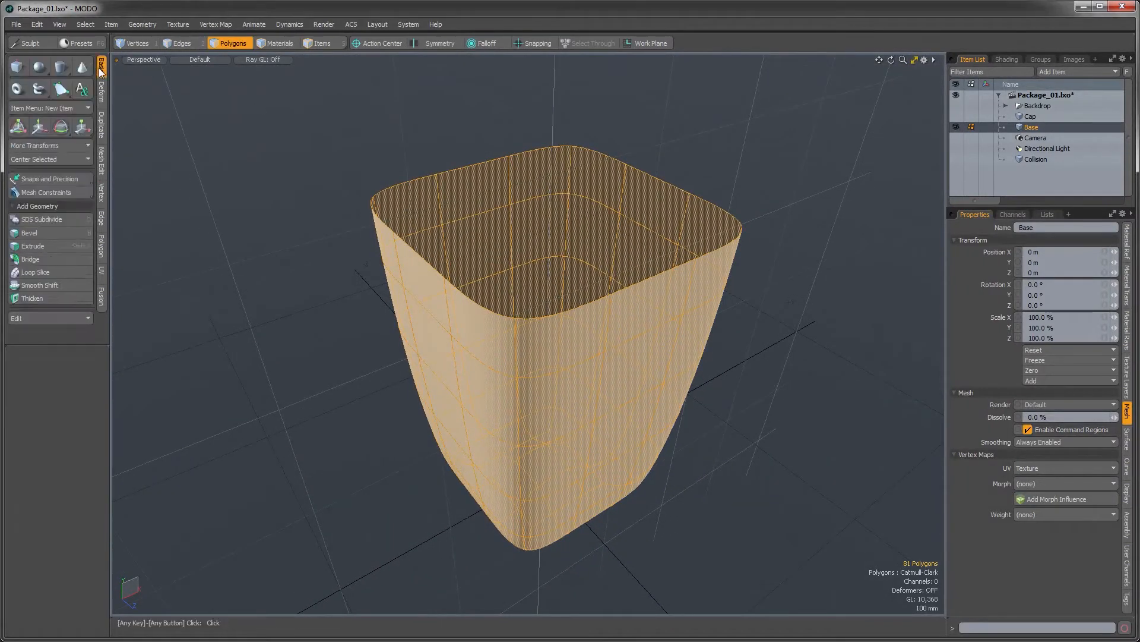
click(26, 300)
alt+drag(526, 441, 538, 450)
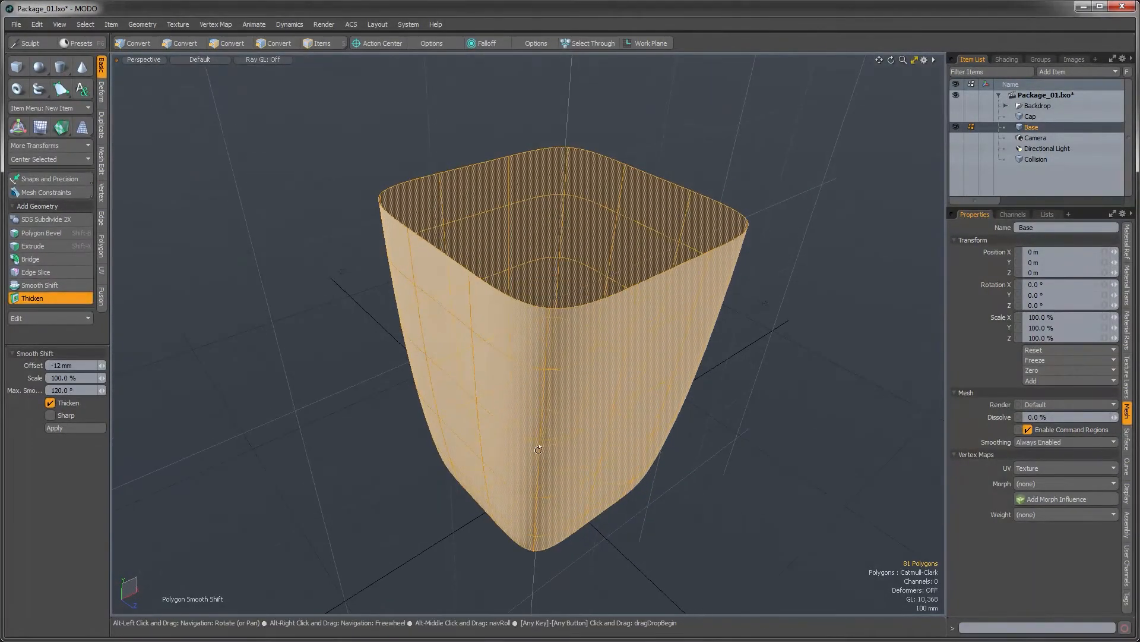
click(592, 350)
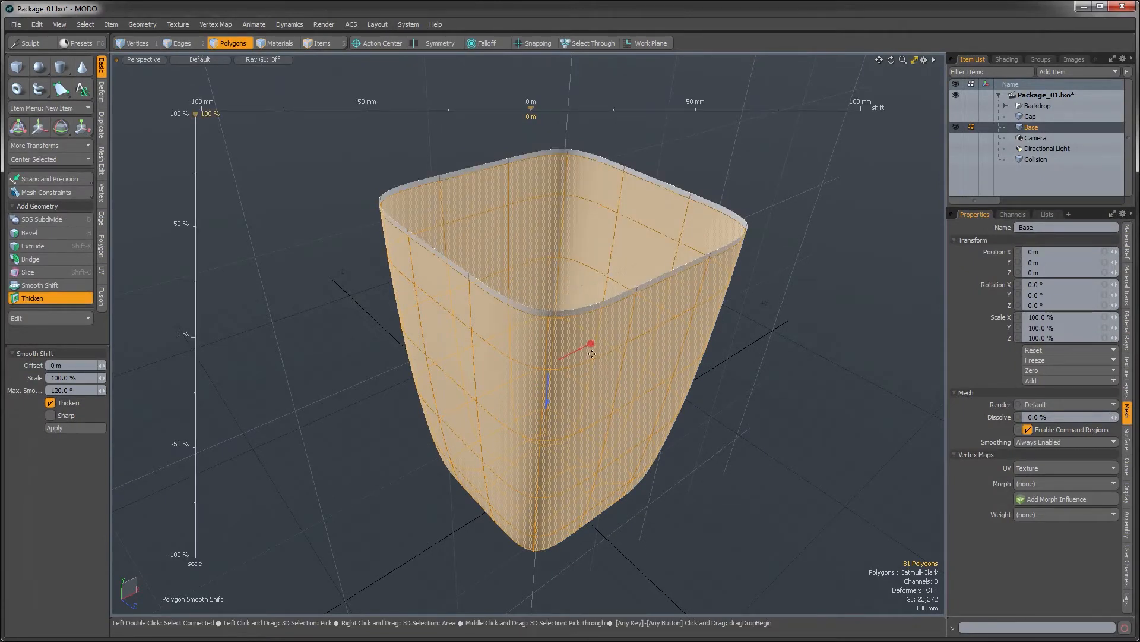
alt+drag(592, 353, 549, 386)
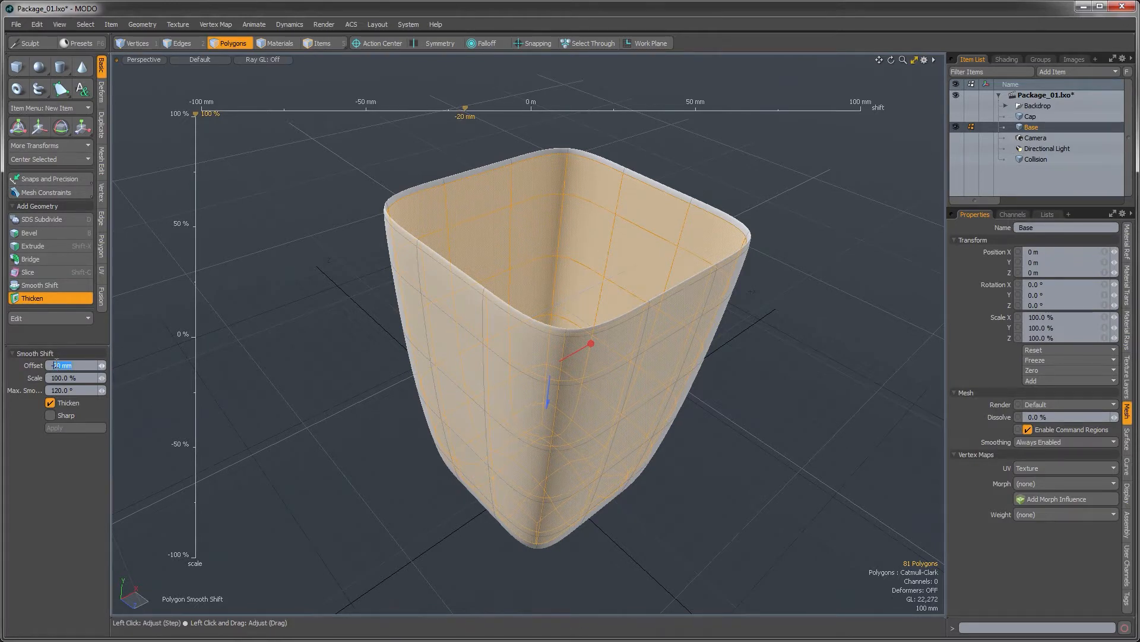
key(Tab)
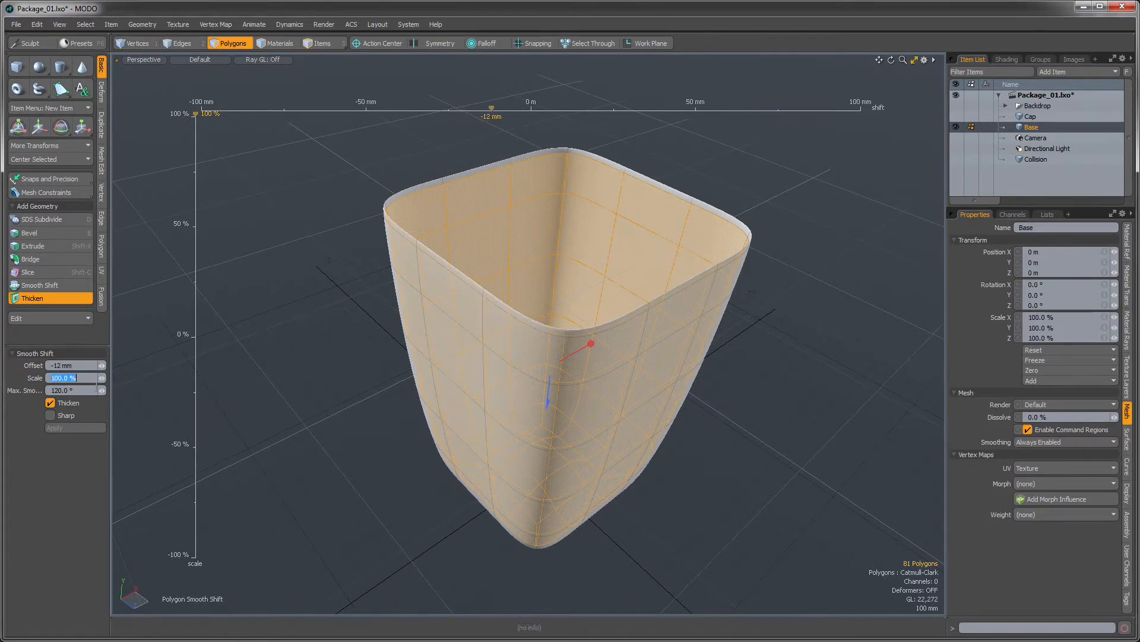
alt+drag(568, 440, 624, 423)
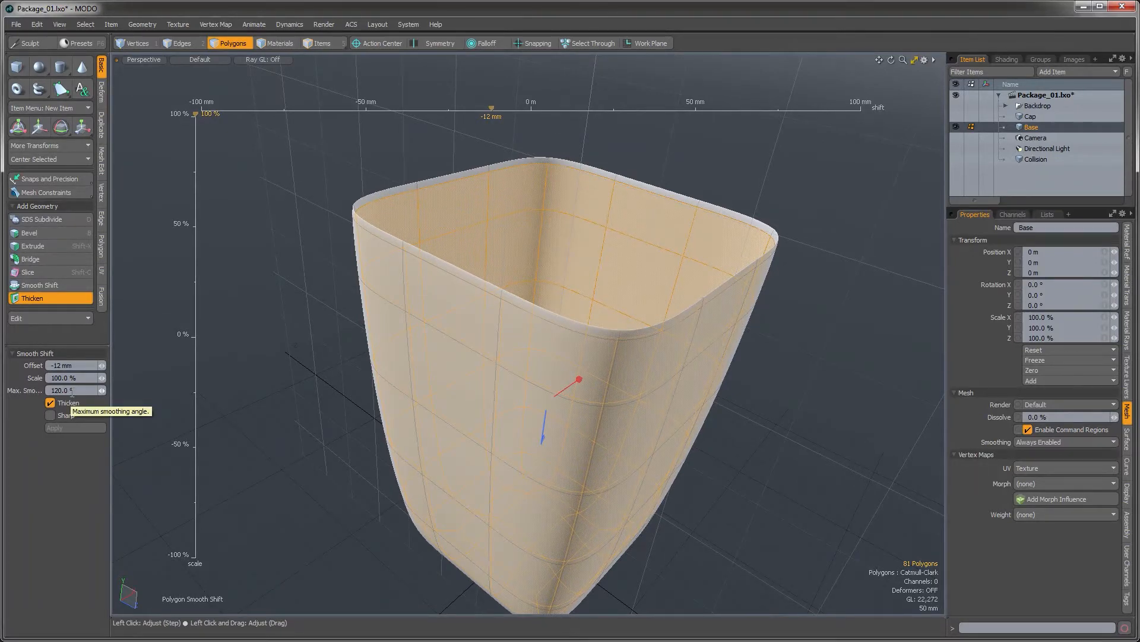
alt+drag(571, 462, 686, 380)
key(q)
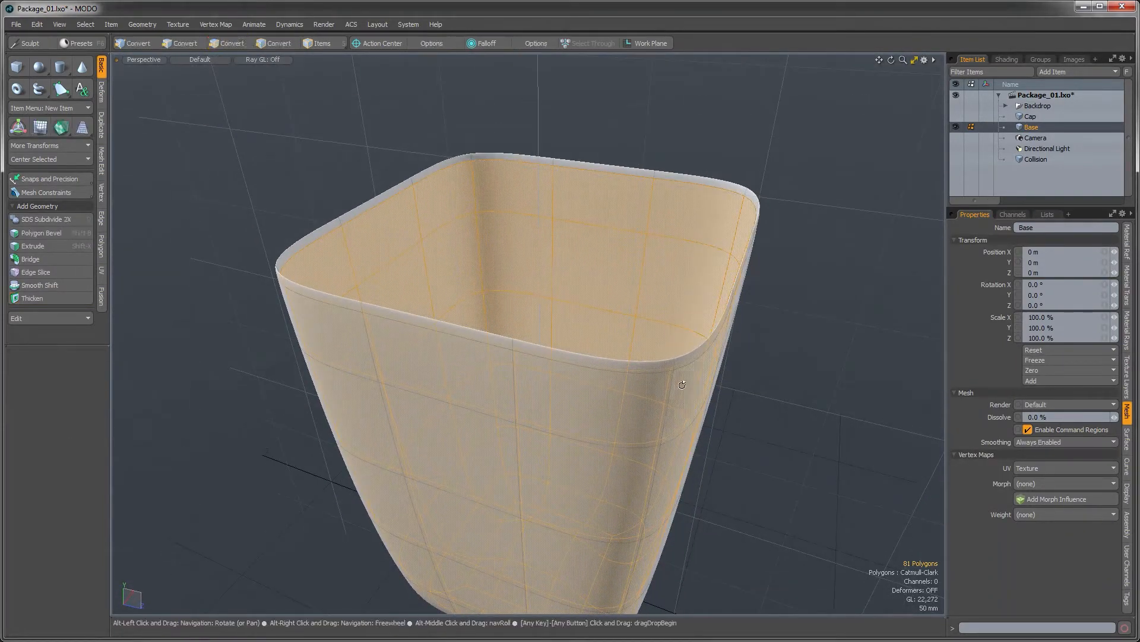
Convert the polygon selection to the boundary edges around the base's rim and bevel them with an inset of about 3.8 mm
scroll(676, 382, up, 3)
scroll(688, 397, down, 4)
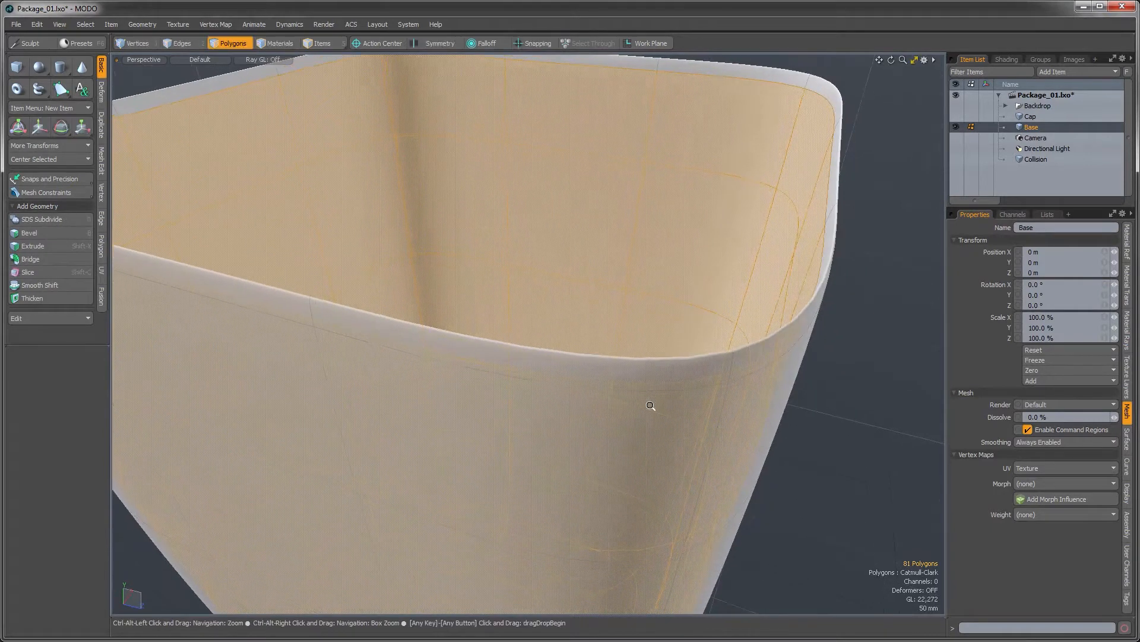
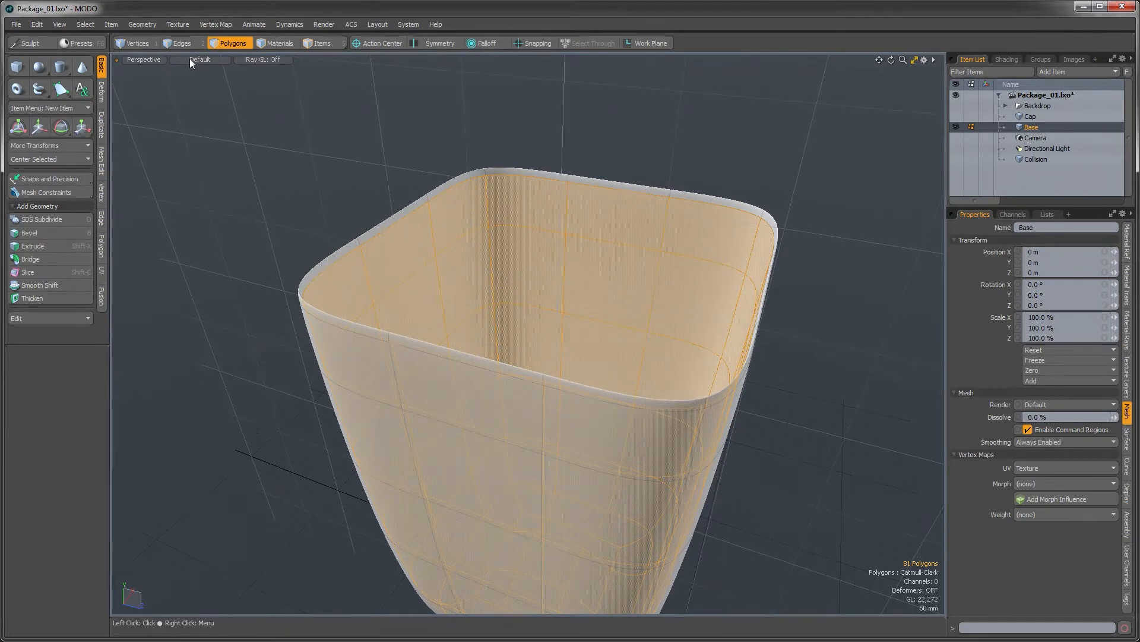
key(ctrl)
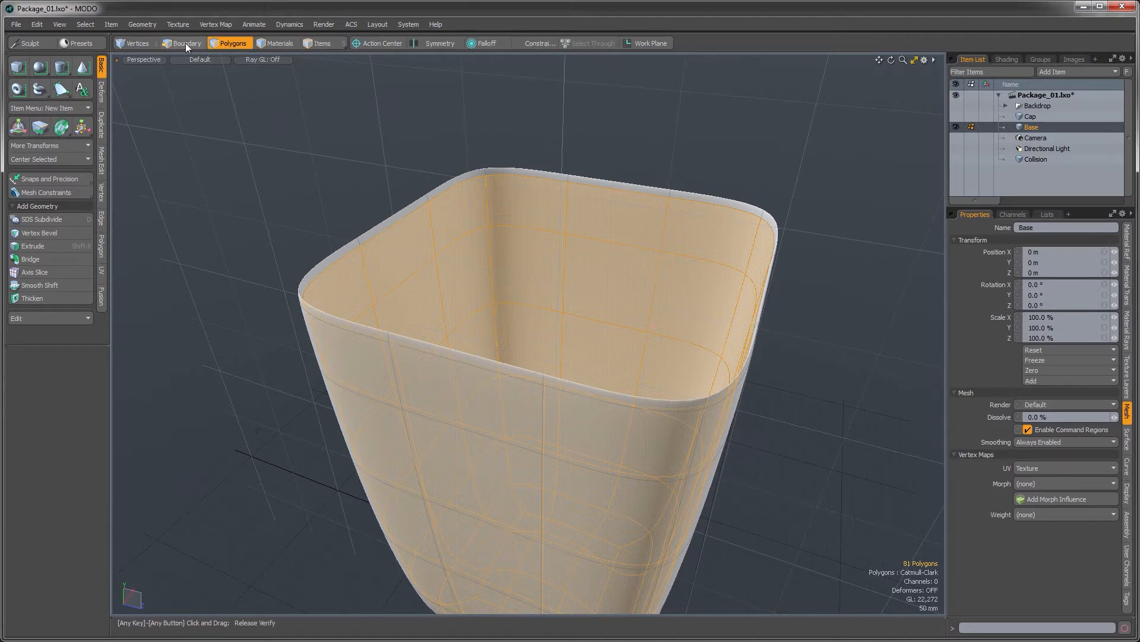
ctrl+click(185, 43)
alt+drag(554, 407, 714, 355)
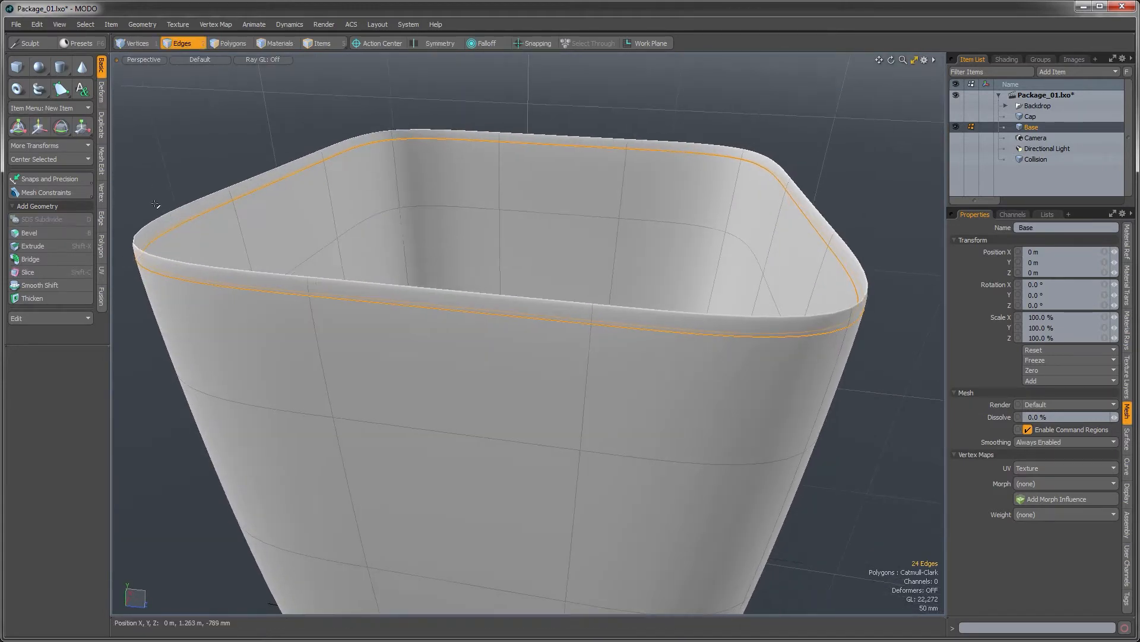
click(102, 220)
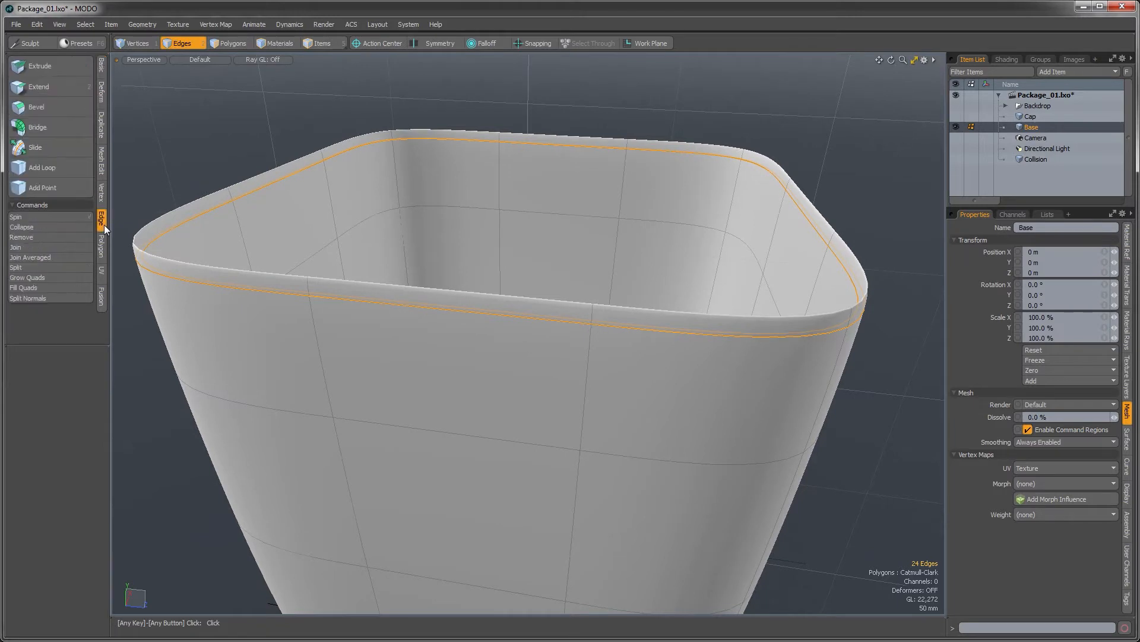
click(36, 104)
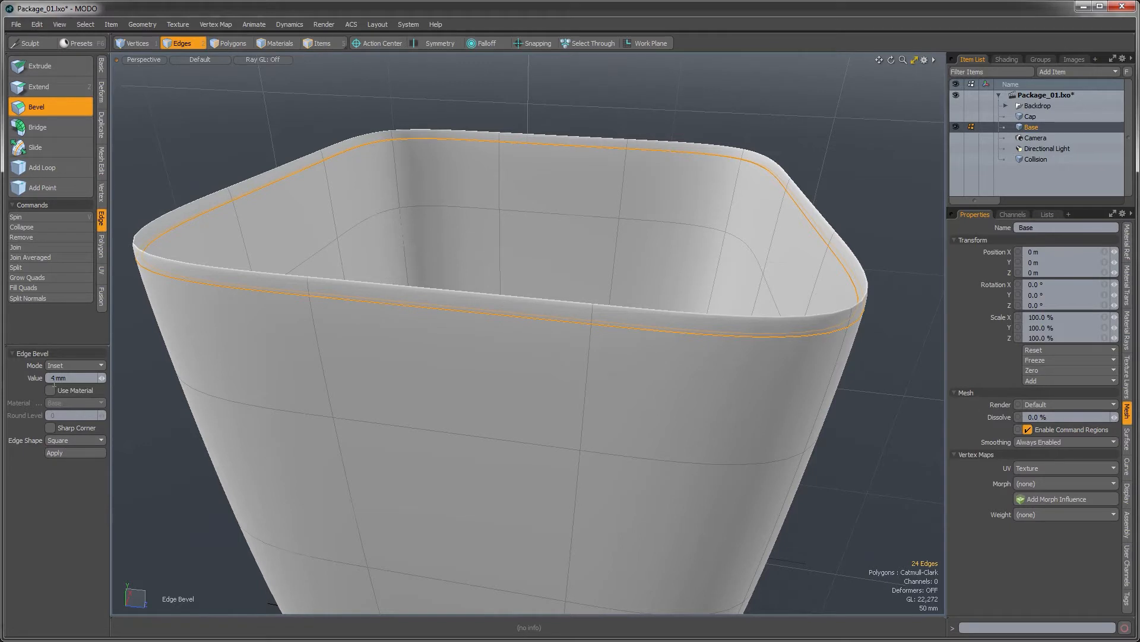
drag(361, 337, 386, 336)
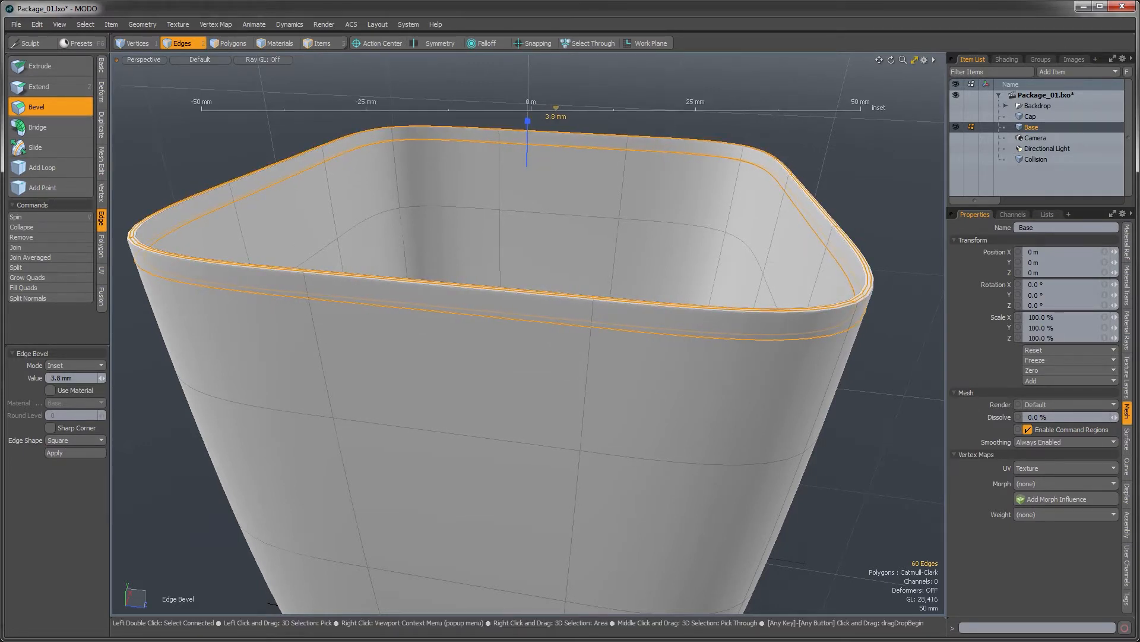
Leave the Bevel tool, clear the edge selection and examine the base's bevelled rim with the wireframe overlay turned off
alt+drag(400, 346, 466, 406)
key(q)
click(812, 400)
alt+drag(812, 400, 823, 349)
scroll(823, 350, up, 2)
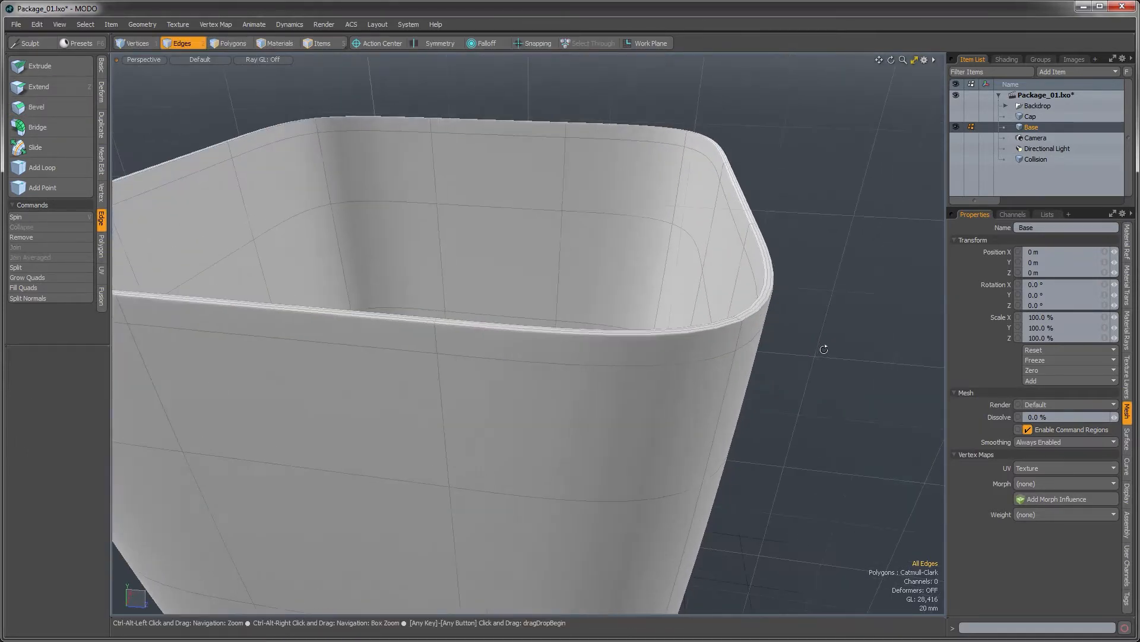
key(KP_8)
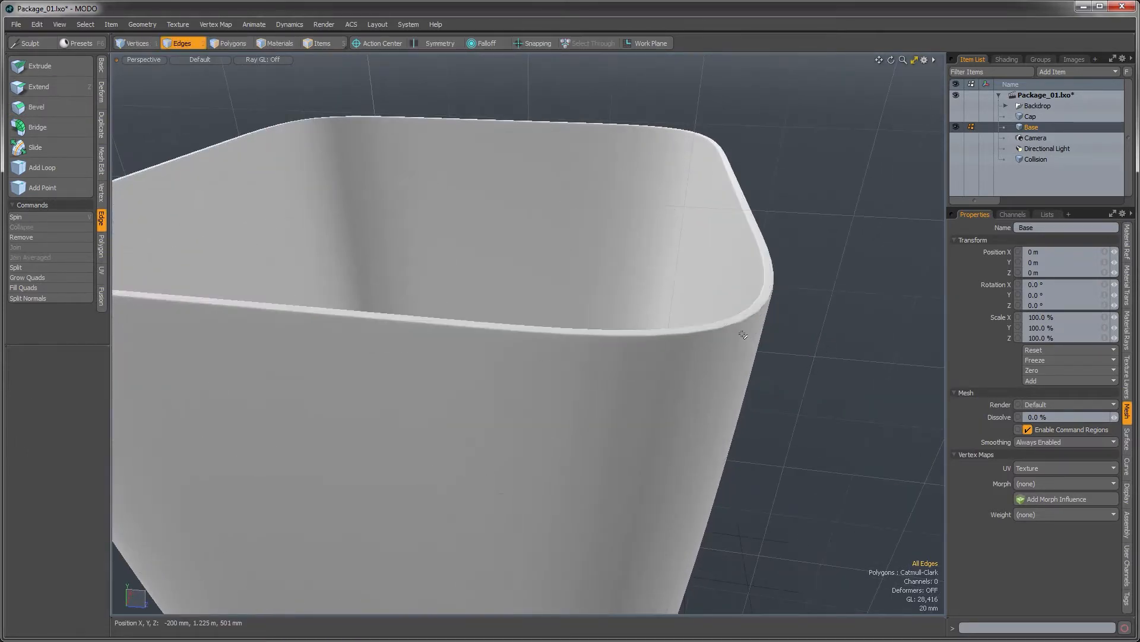
ctrl+alt+drag(744, 334, 618, 333)
alt+drag(617, 357, 725, 303)
scroll(636, 373, up, 3)
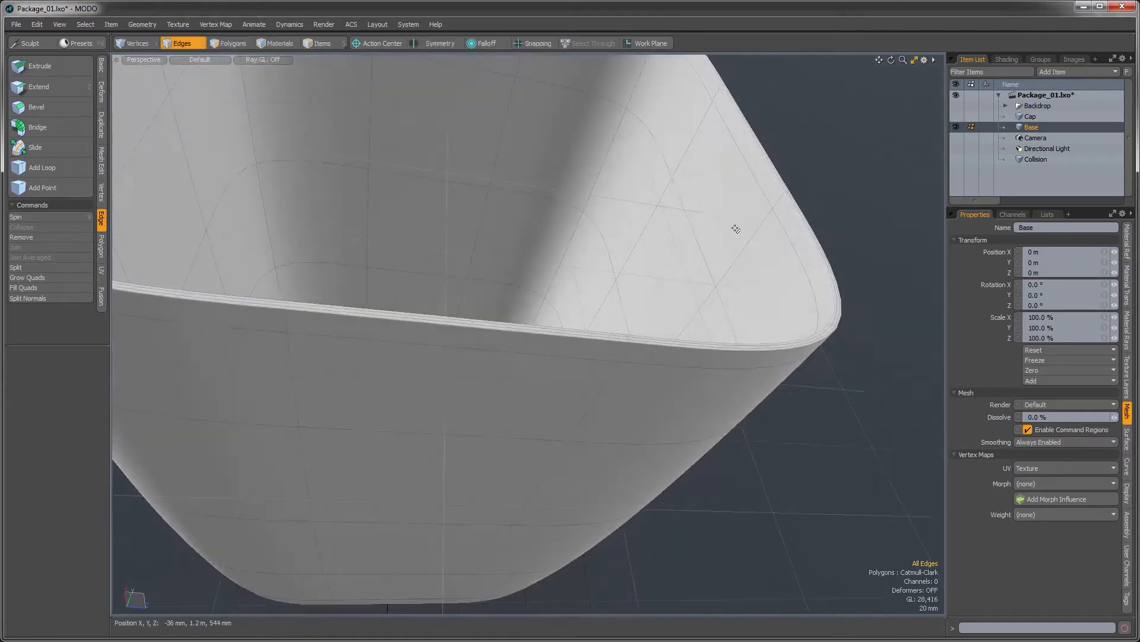
Select two adjacent polygons on the base's inner wall just below the rim and loop slice that band with 10 uniform cuts
key(3)
drag(738, 245, 757, 270)
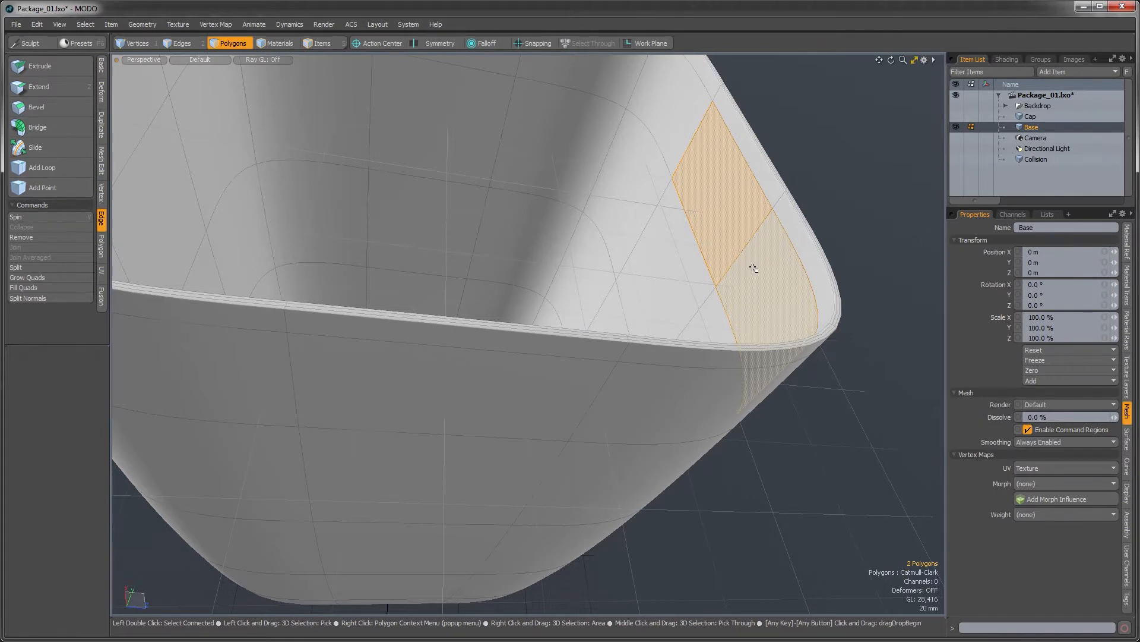
alt+drag(674, 331, 738, 316)
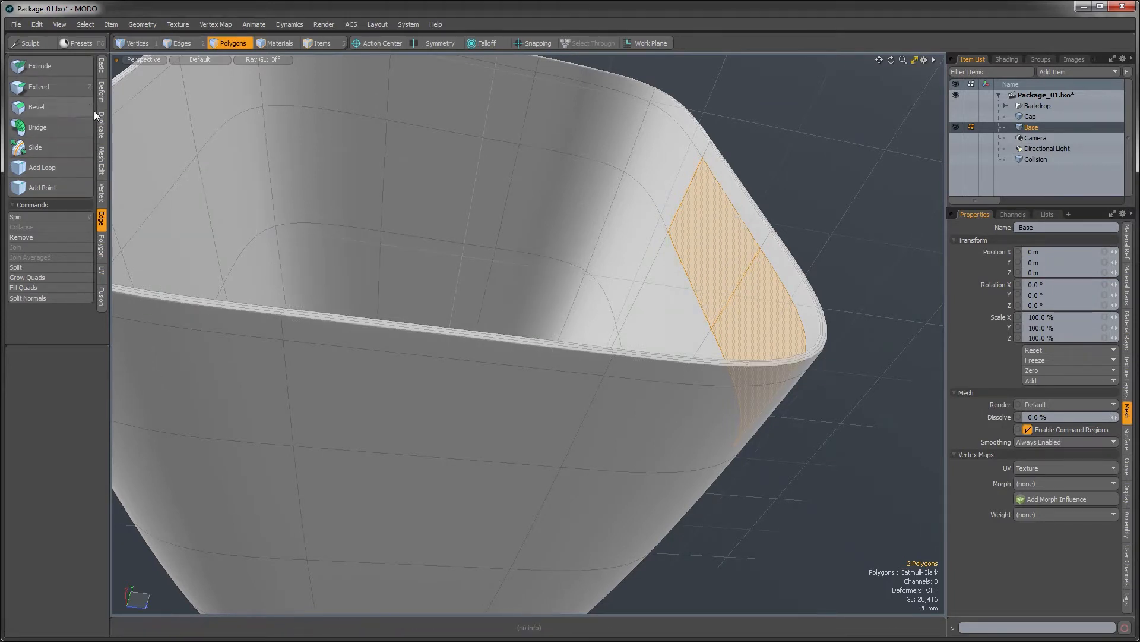
click(102, 171)
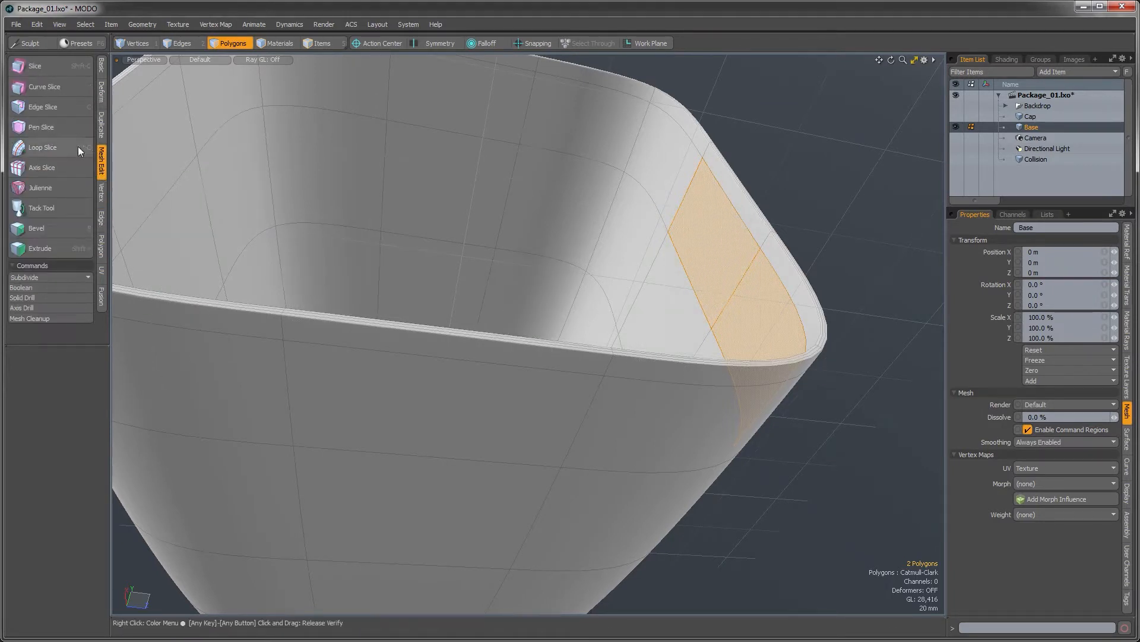
click(51, 148)
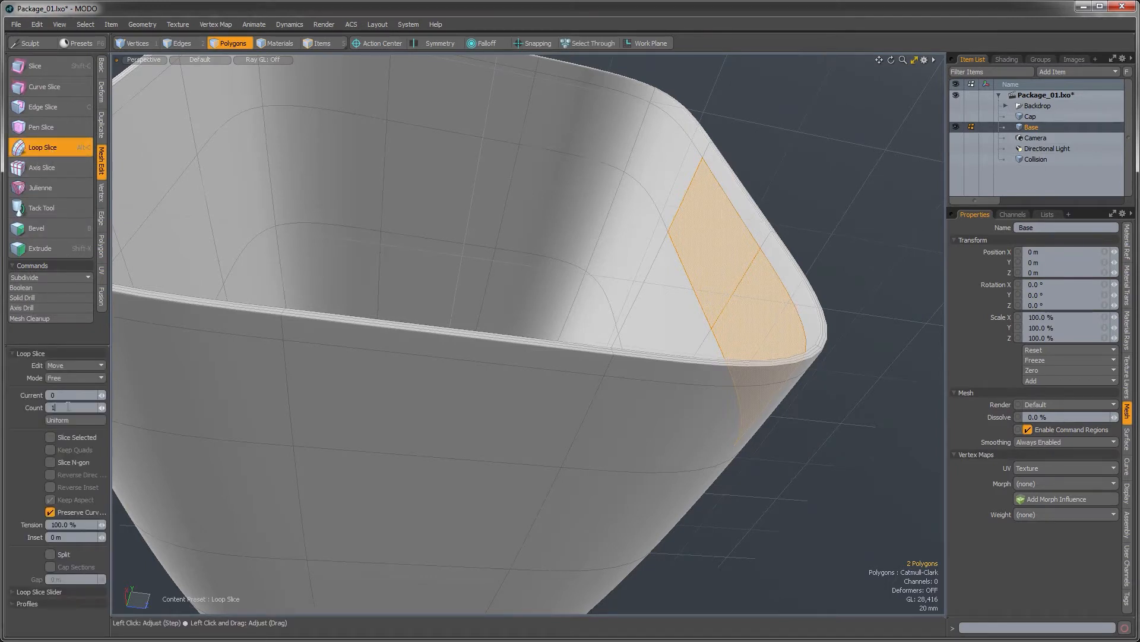
text(0)
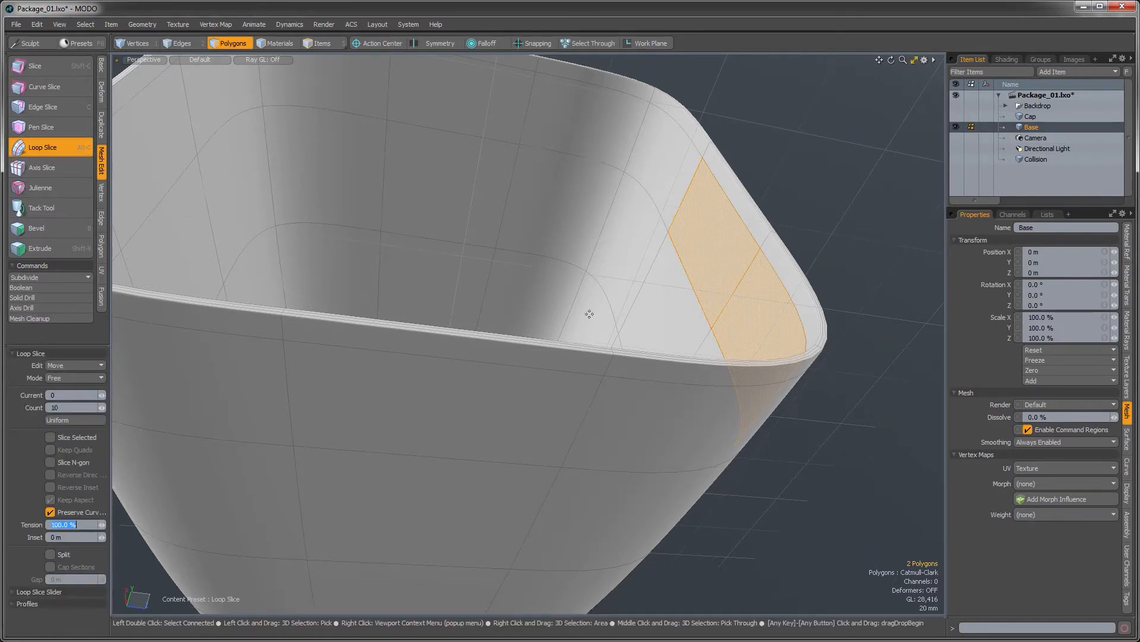
click(670, 281)
ctrl+alt+drag(709, 316, 802, 326)
click(56, 418)
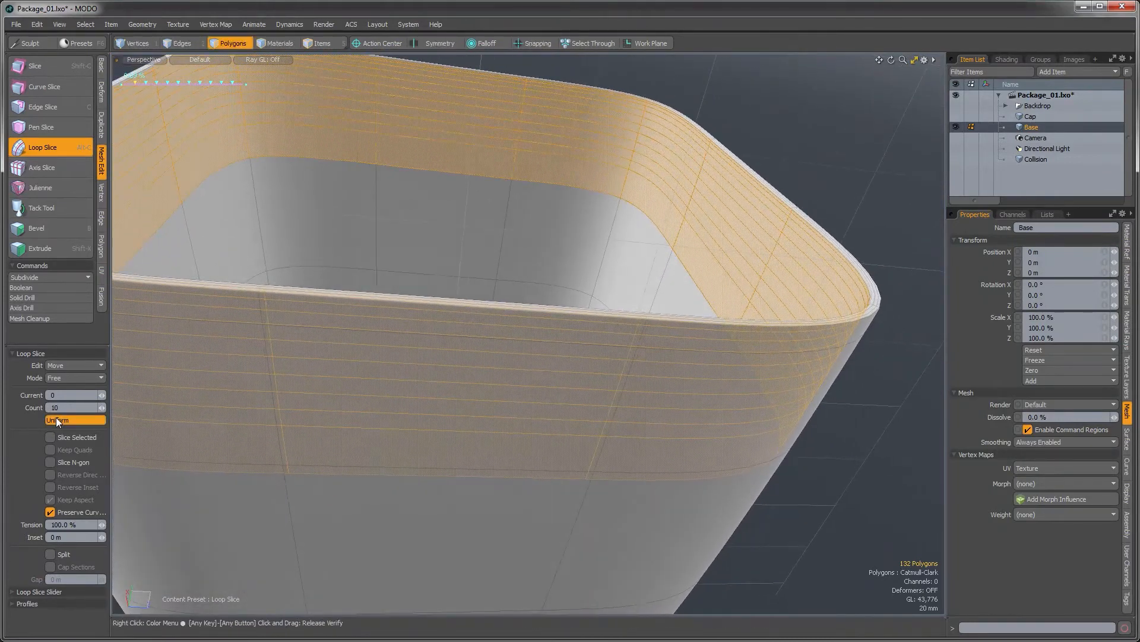
ctrl+alt+drag(591, 365, 760, 267)
key(space)
Clear the selection and select two separate new edge loops around the base's inner wall below the rim
click(840, 234)
alt+drag(840, 234, 777, 295)
key(2)
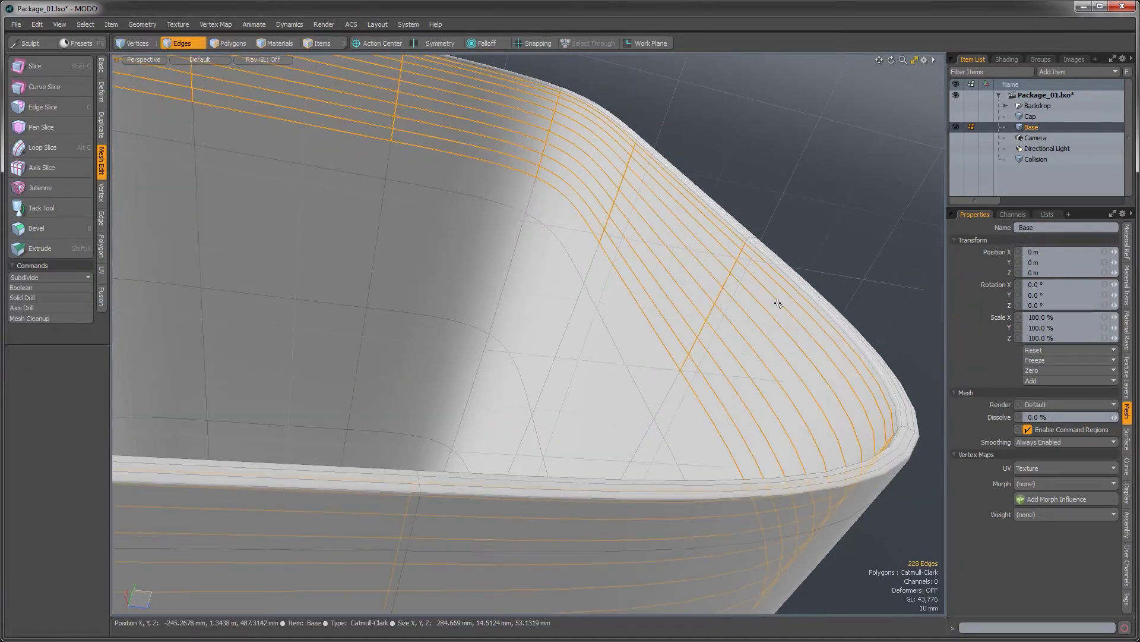
click(778, 304)
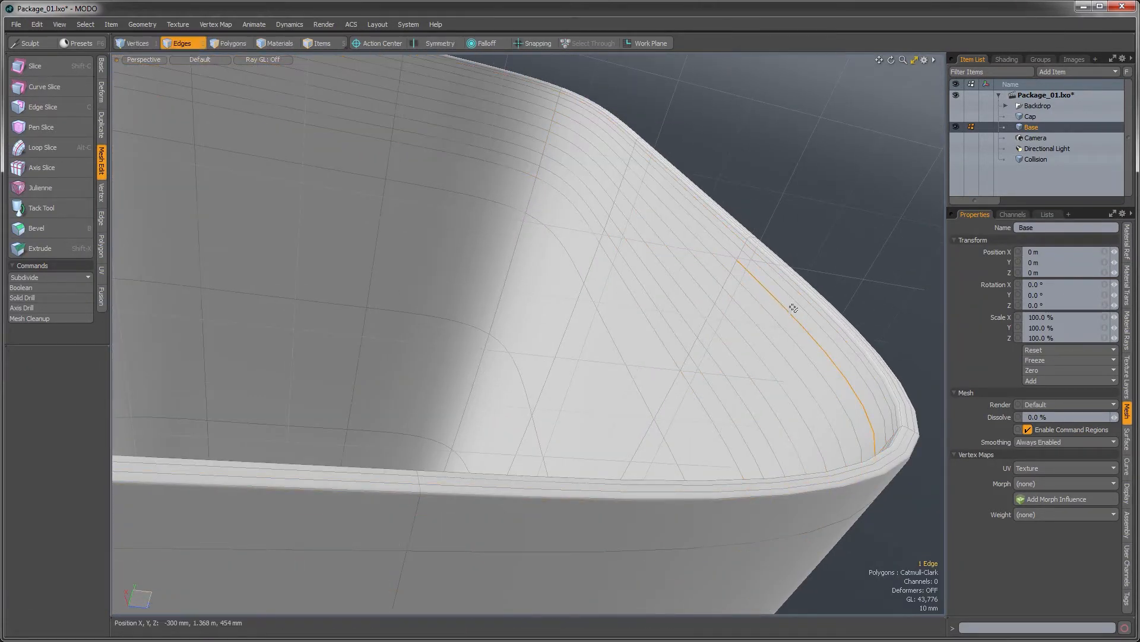
shift+click(757, 353)
alt+drag(757, 353, 806, 245)
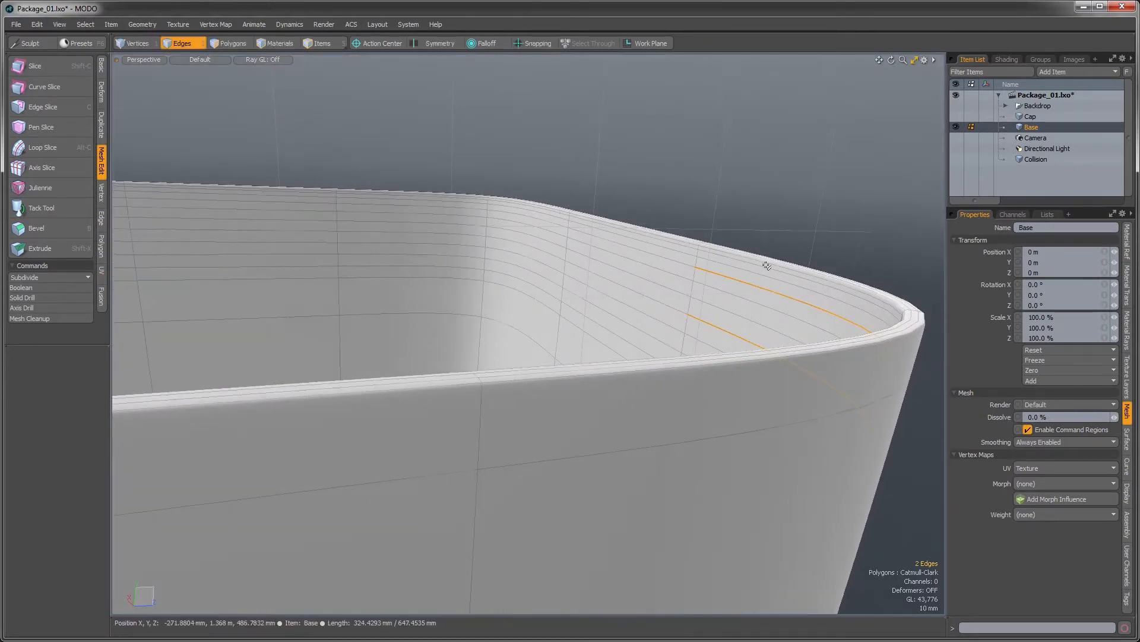
alt+drag(750, 280, 744, 312)
key(l)
Push the two selected edge loops by about 2.9 mm to form ridges around the inner wall
click(103, 69)
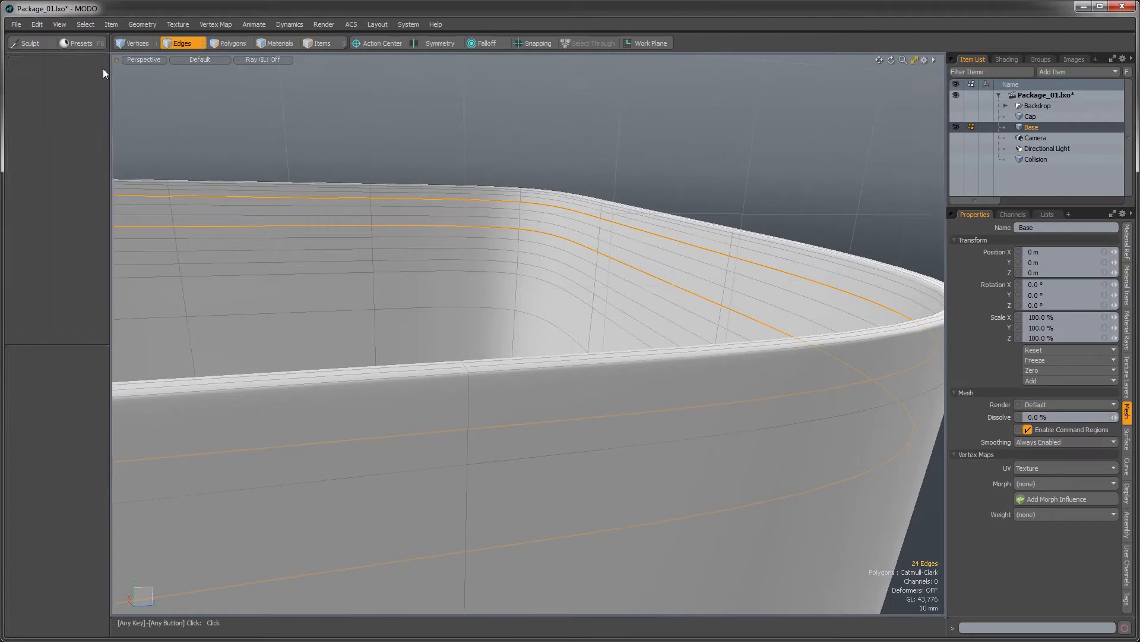
click(102, 105)
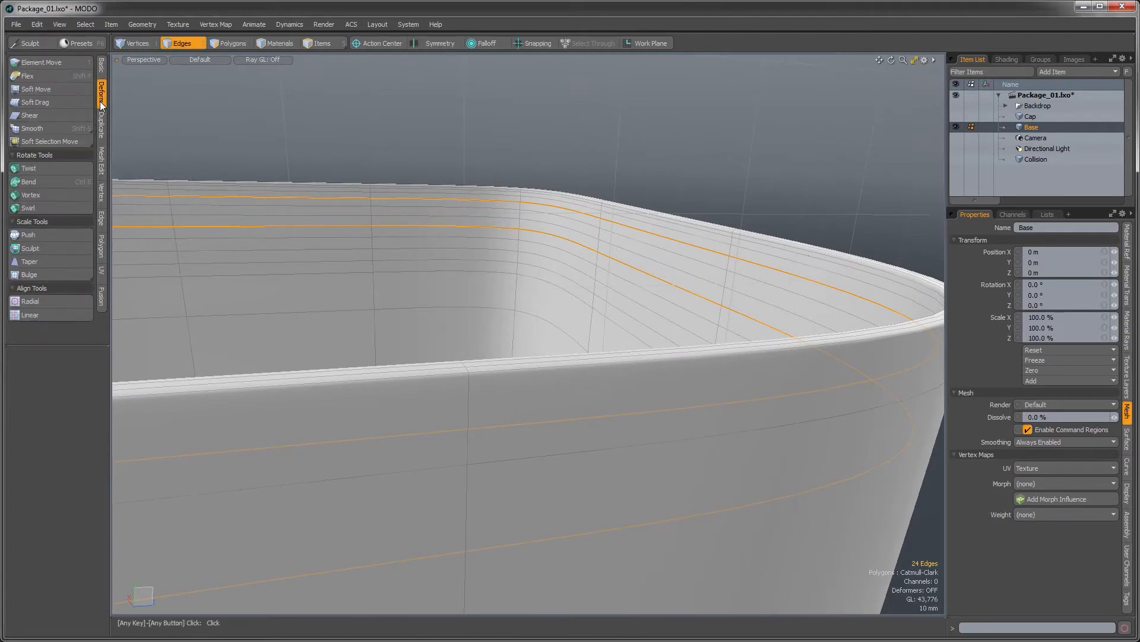
click(28, 235)
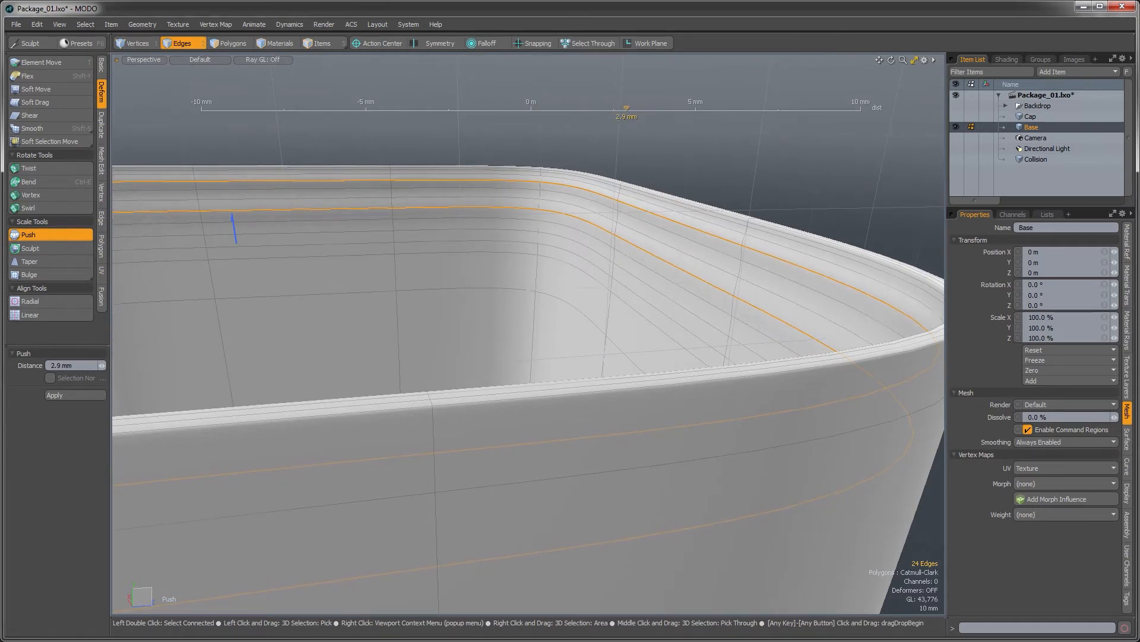
mouse_move(647, 313)
ctrl+alt+mouse_down()
mouse_move(667, 341)
mouse_move(654, 321)
ctrl+alt+mouse_up()
key(q)
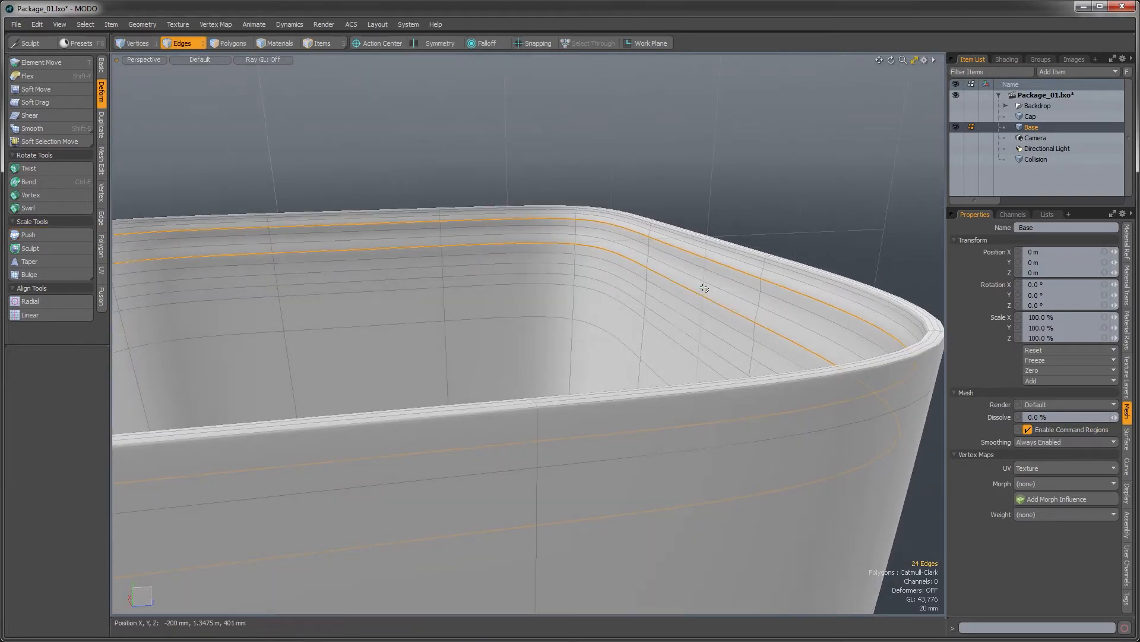
Select the two polygon rows beside the lower ridge's edge loop all around and scale them to about 26% in Y
key(3)
click(728, 303)
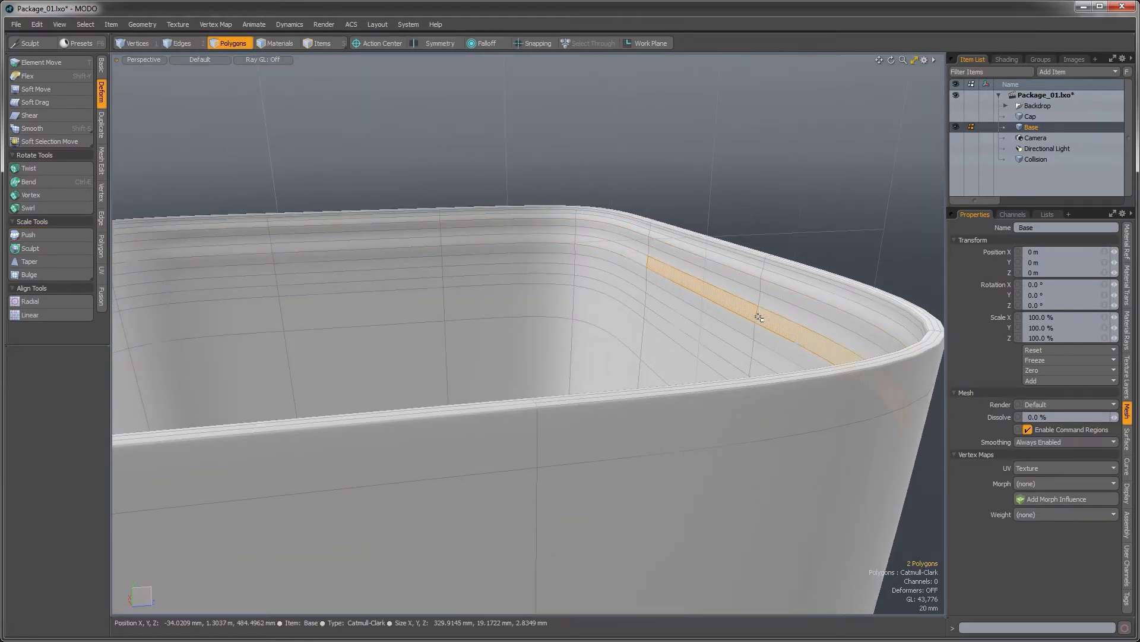
key(l)
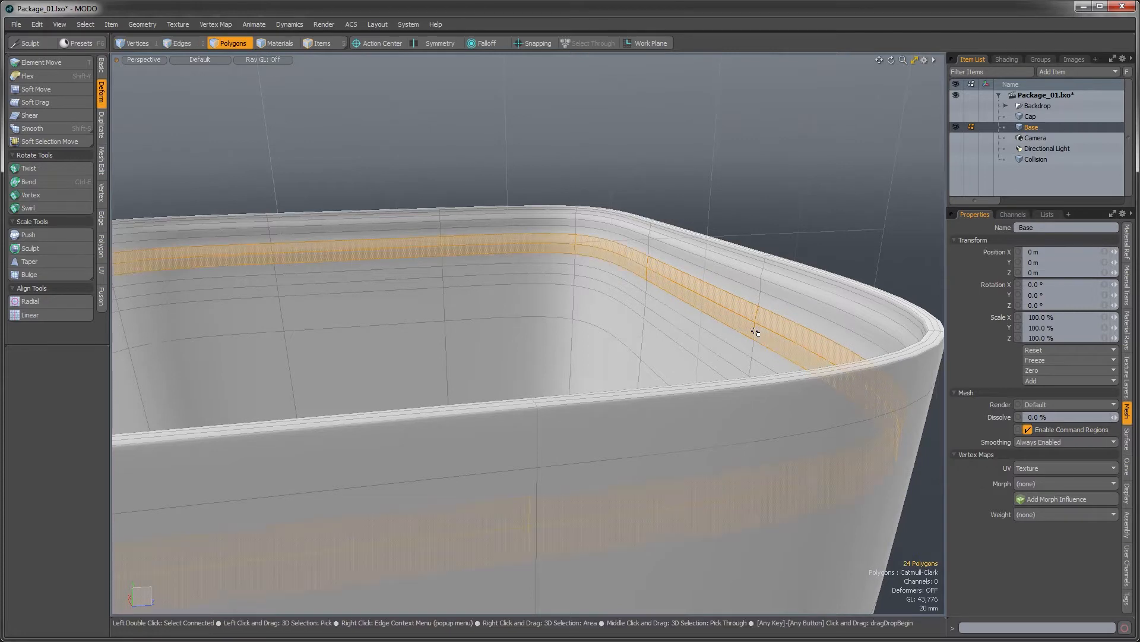
ctrl+alt+drag(564, 330, 497, 317)
alt+drag(524, 326, 515, 321)
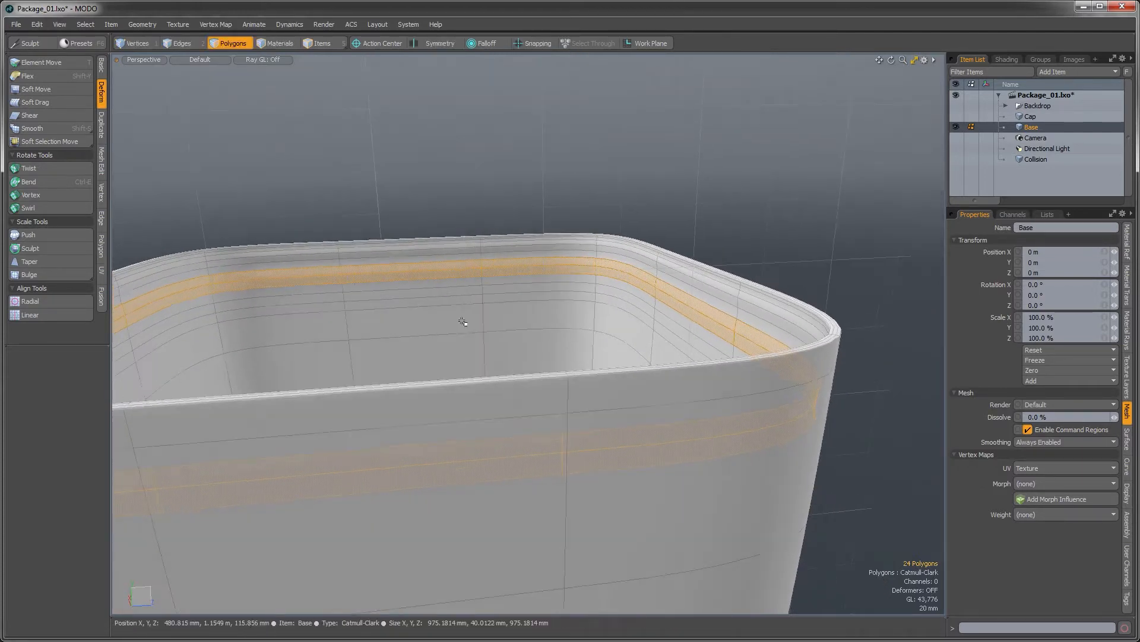
key(r)
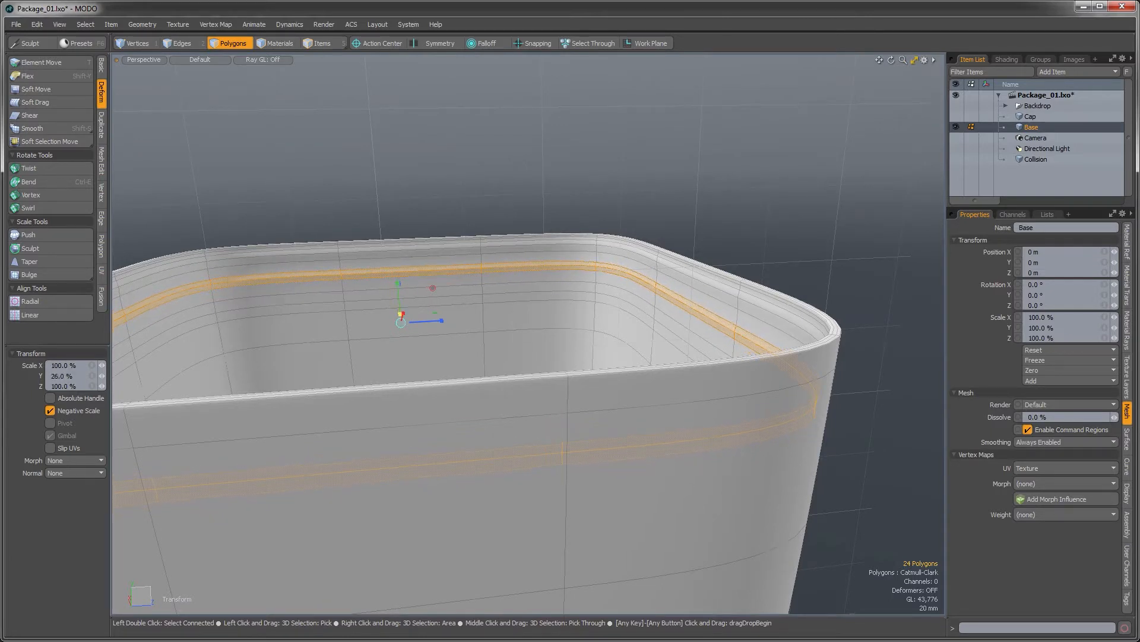
key(space)
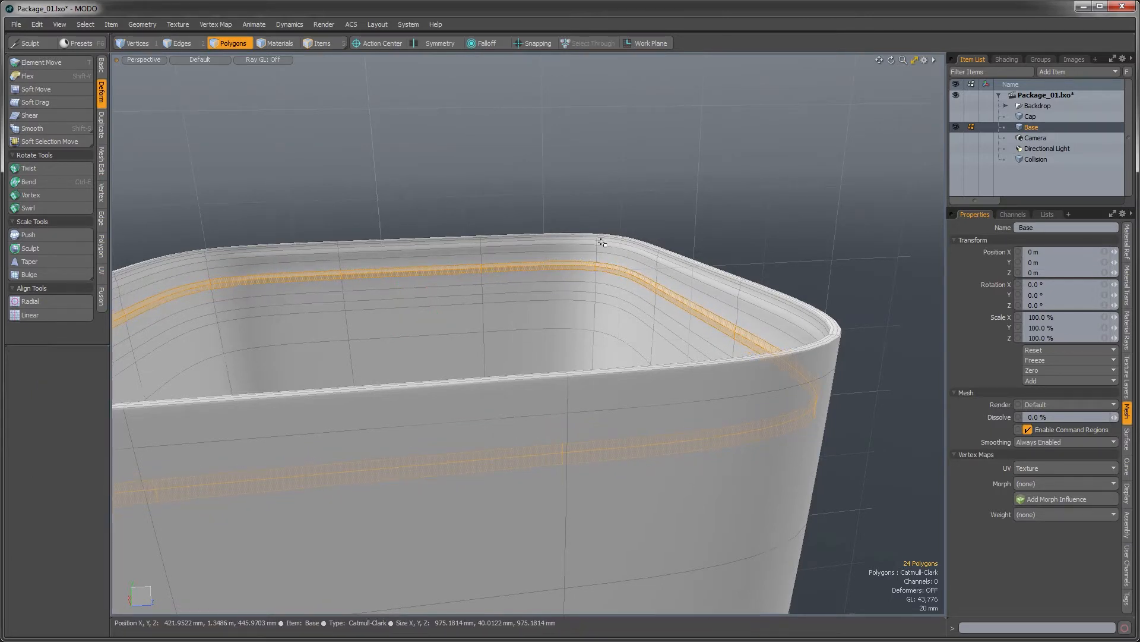
Select the two polygon rows along the upper ridge all around the inner wall and flatten them by scaling down in Y
click(741, 295)
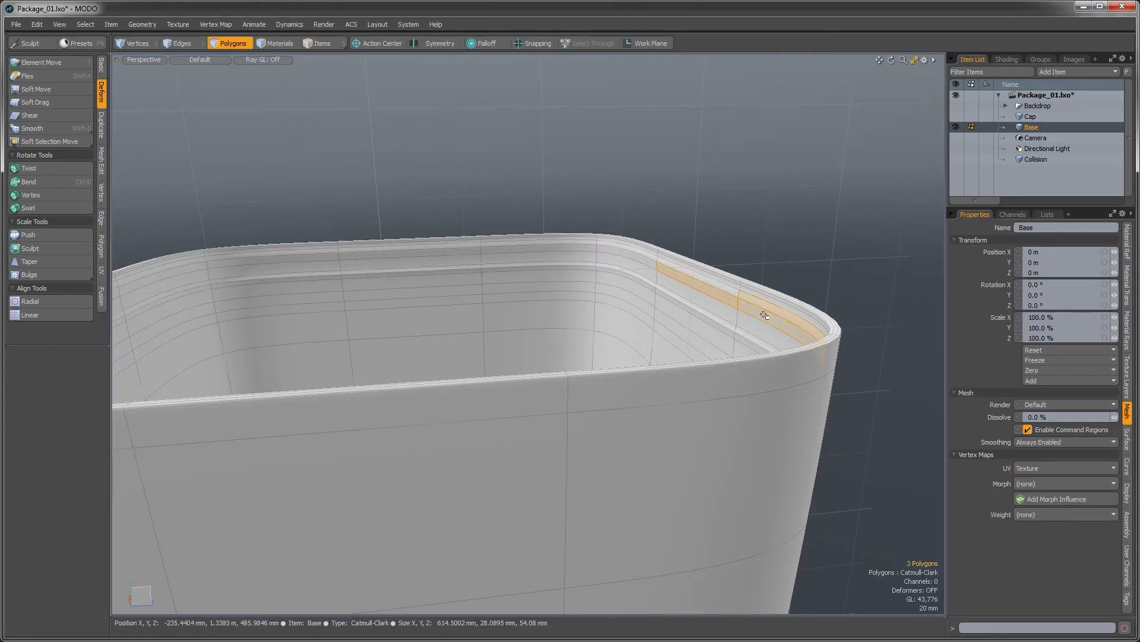
click(738, 293)
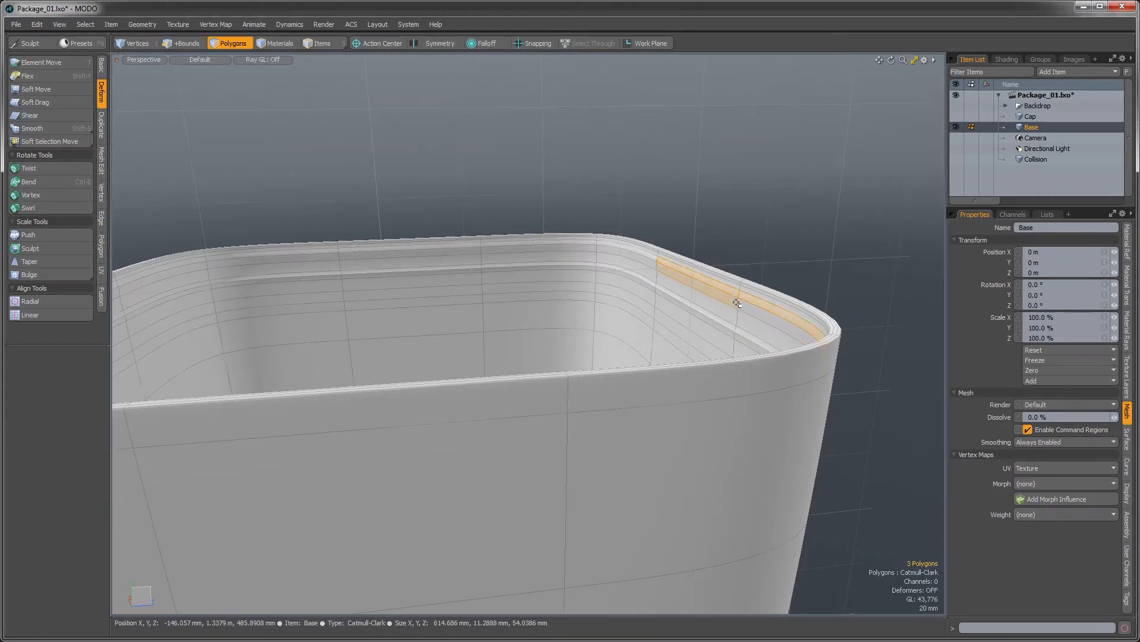
drag(737, 303, 750, 306)
key(l)
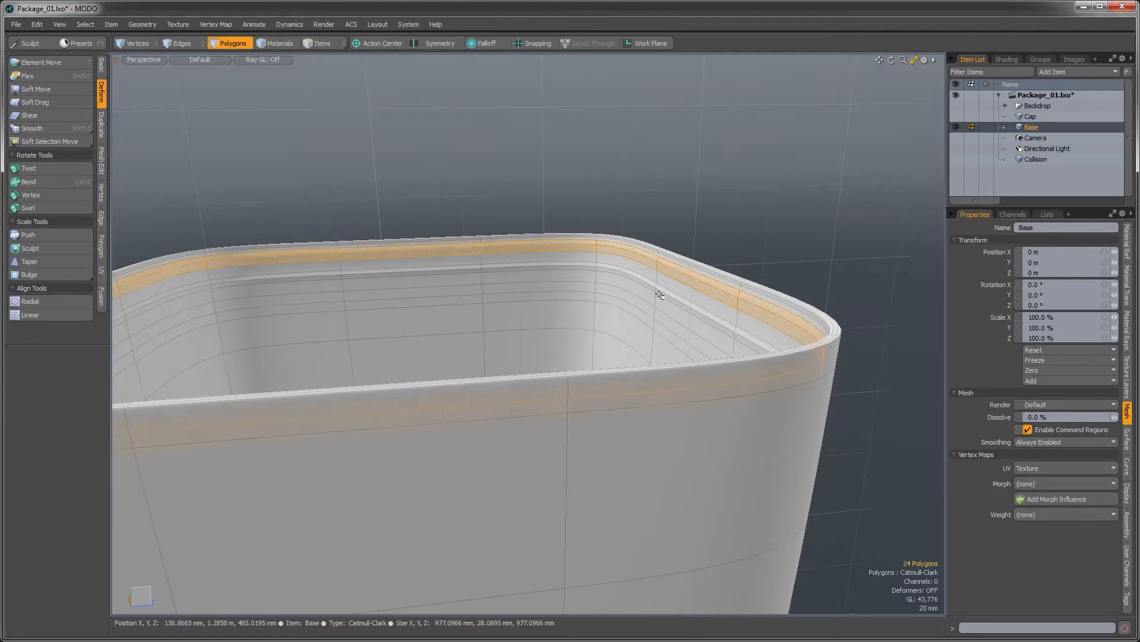
key(r)
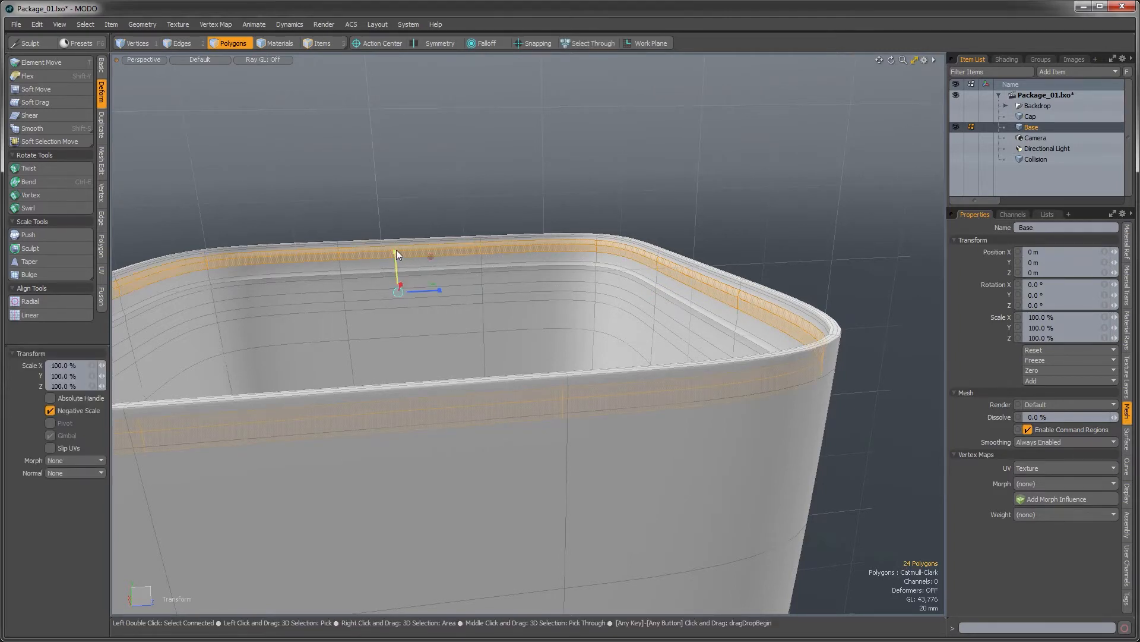
drag(396, 250, 397, 269)
key(space)
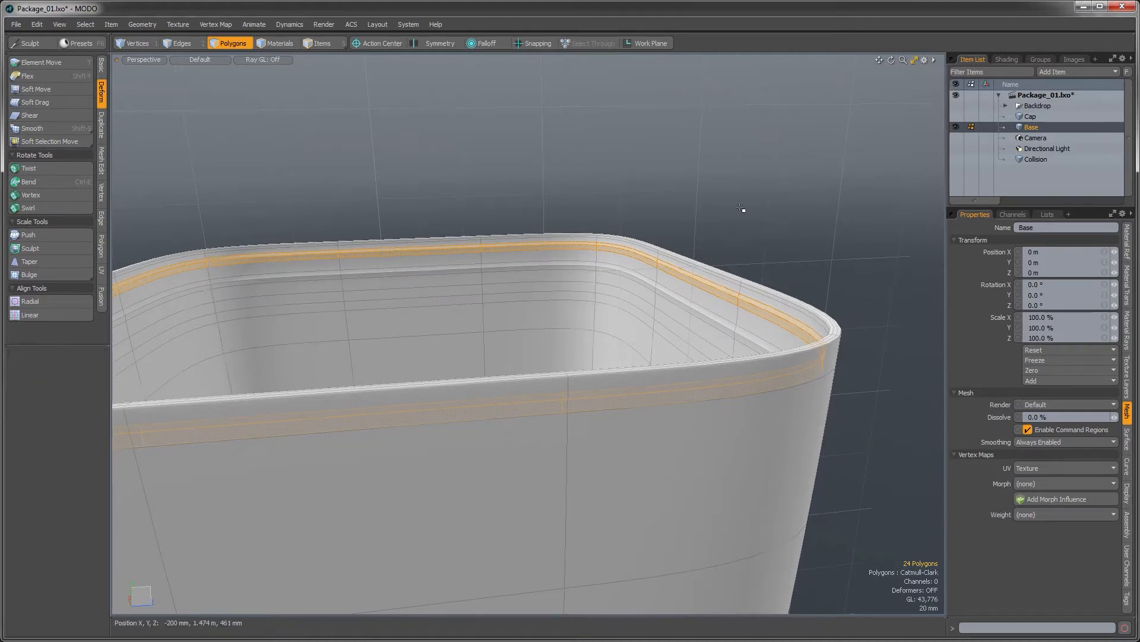
Clear the polygon selection and examine the two ridges inside the base from several angles
click(743, 209)
alt+drag(772, 303, 562, 349)
alt+shift+drag(645, 339, 618, 298)
alt+drag(618, 298, 596, 320)
ctrl+alt+drag(487, 295, 554, 297)
alt+drag(553, 297, 637, 299)
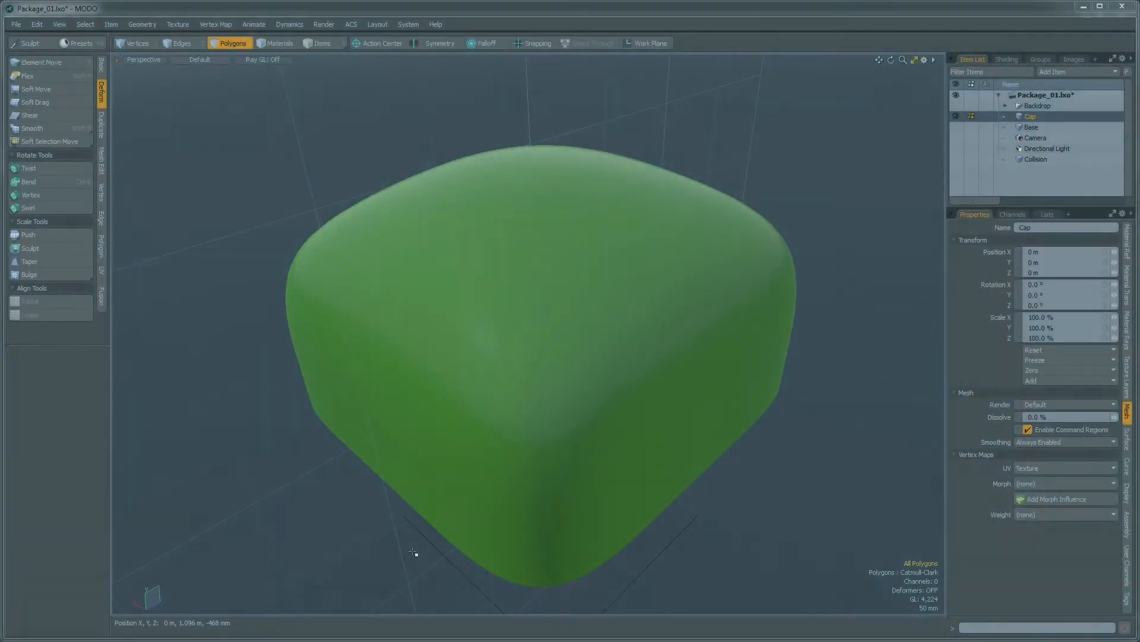
click(701, 369)
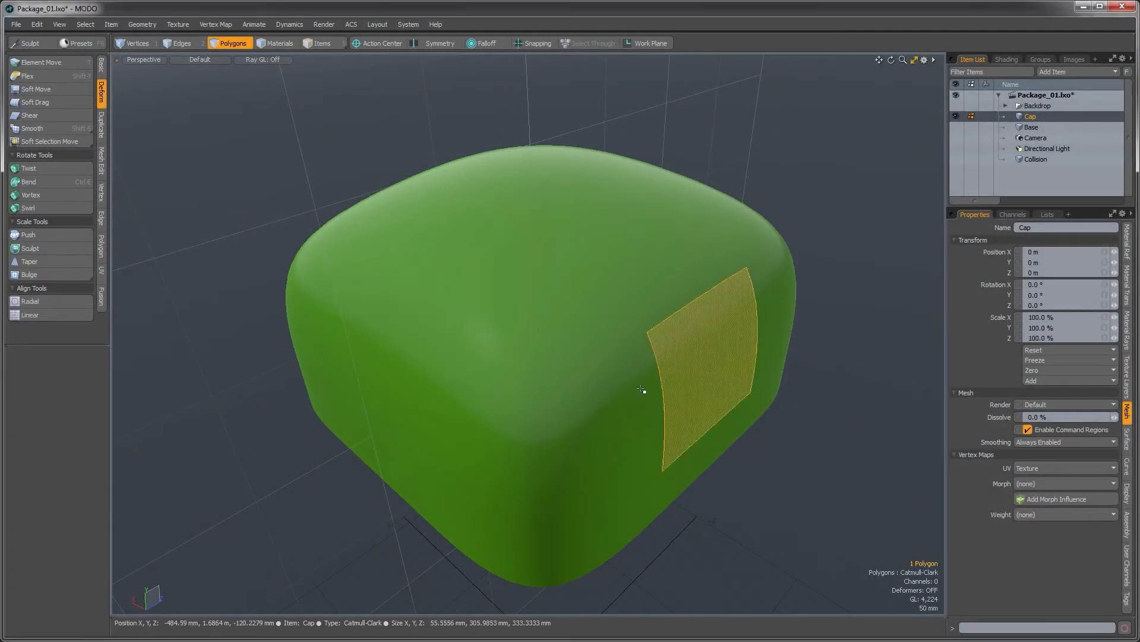
shift+click(644, 389)
mouse_move(726, 396)
shift+mouse_down()
mouse_move(562, 374)
mouse_move(777, 255)
mouse_move(506, 432)
shift+mouse_up()
shift+drag(680, 463, 618, 514)
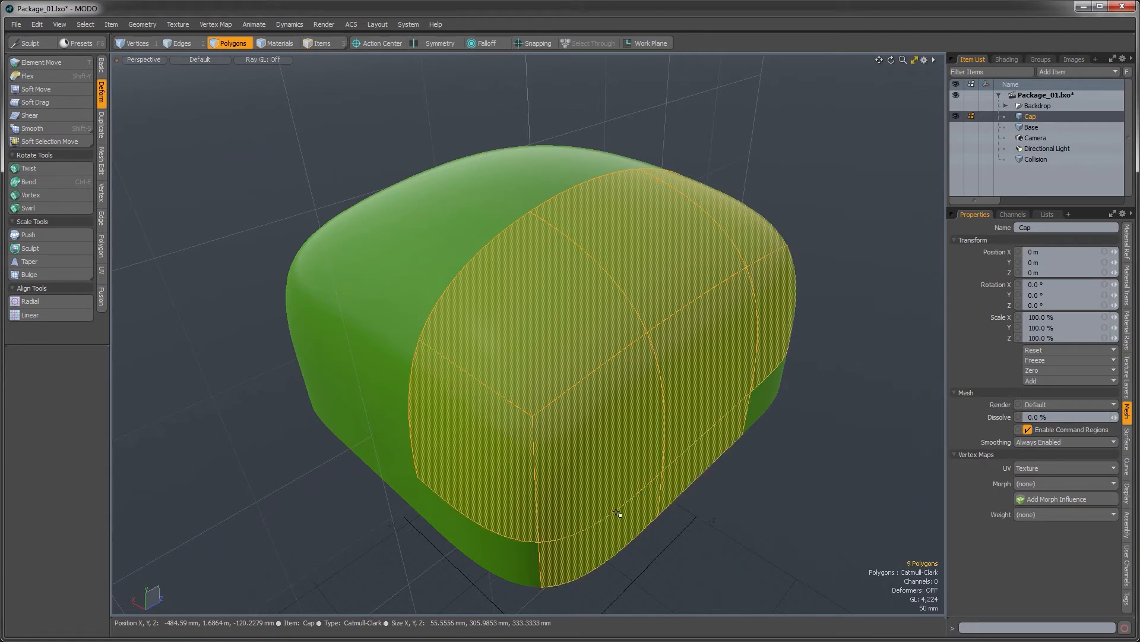
shift+drag(486, 522, 501, 555)
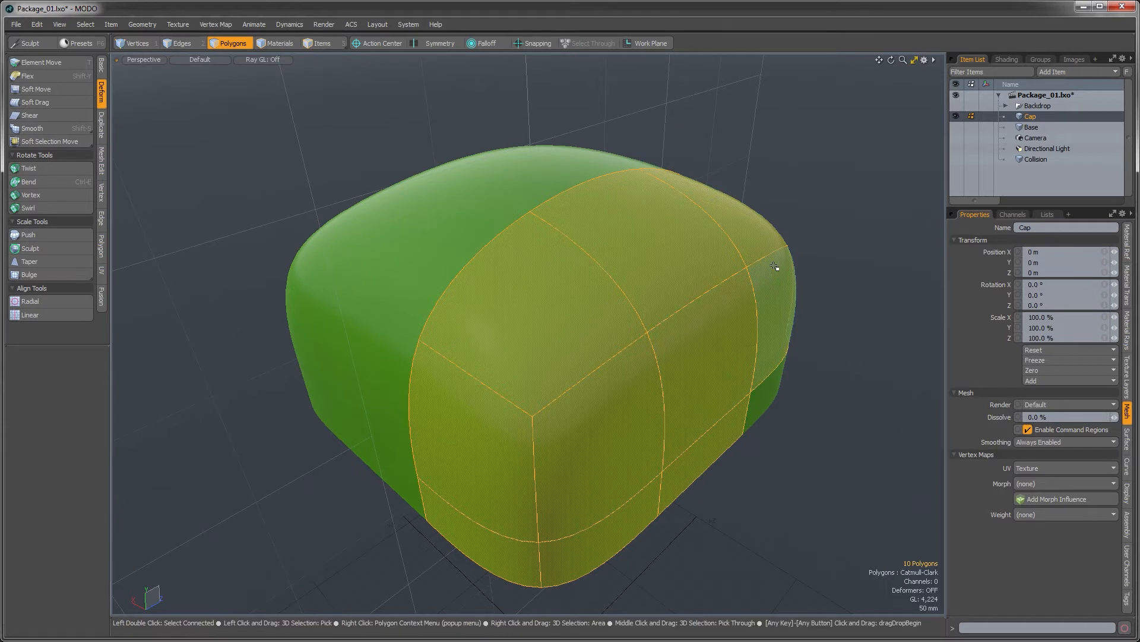
click(827, 267)
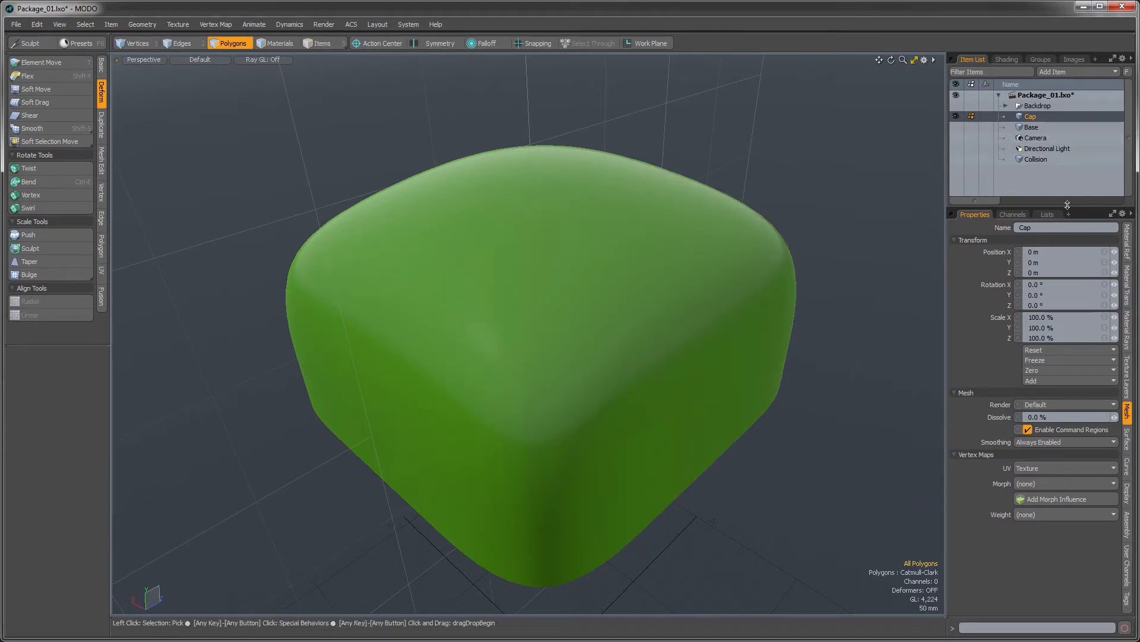
key(Escape)
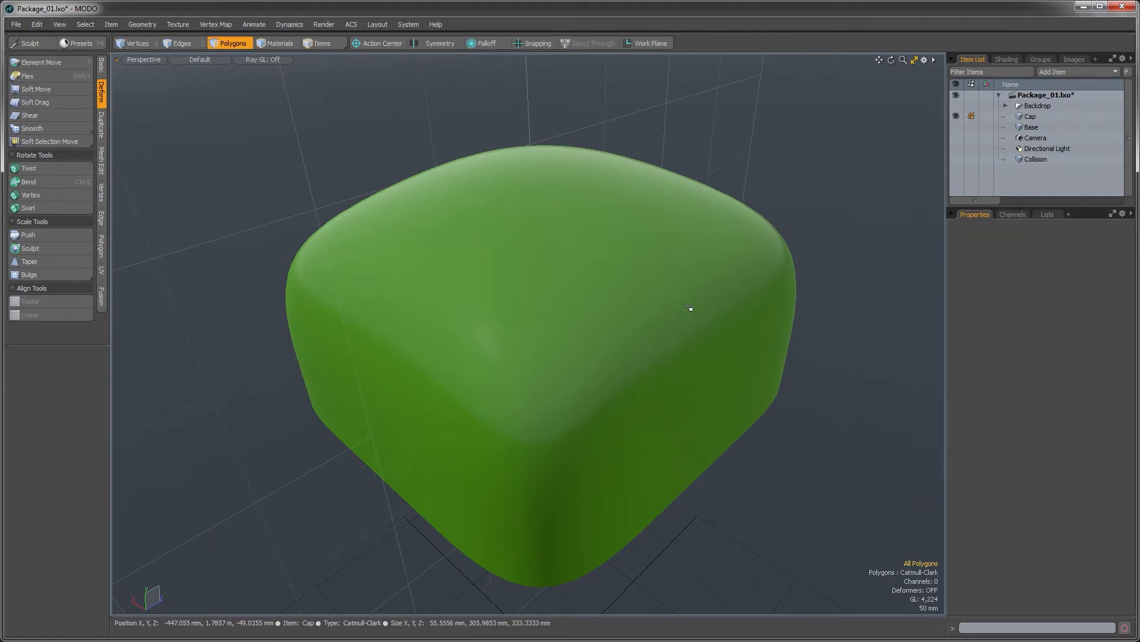
Set the Cap mesh's Catmull-Clark subdivision level and render level both to 2
click(1030, 117)
click(1127, 261)
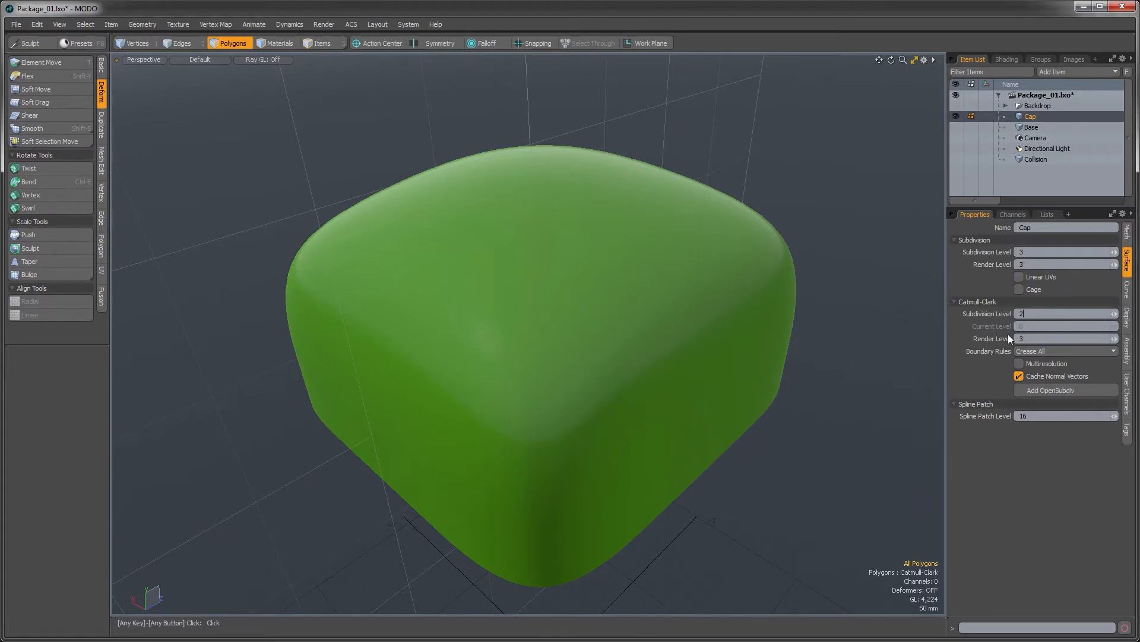
drag(1037, 340, 1020, 341)
text(2)
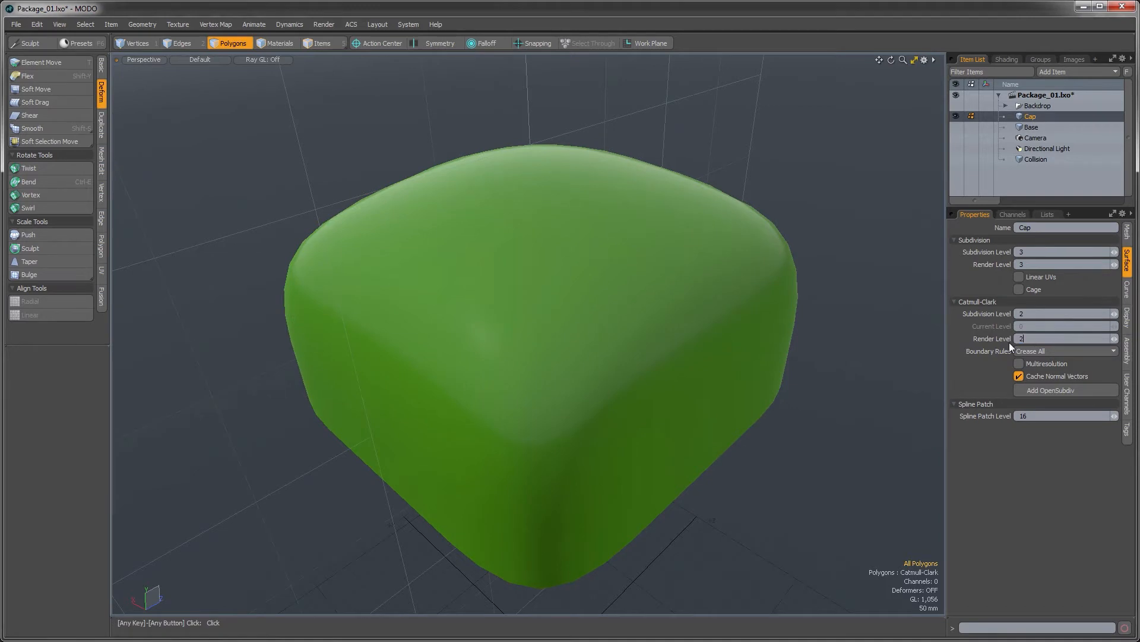
key(Tab)
alt+drag(704, 310, 676, 310)
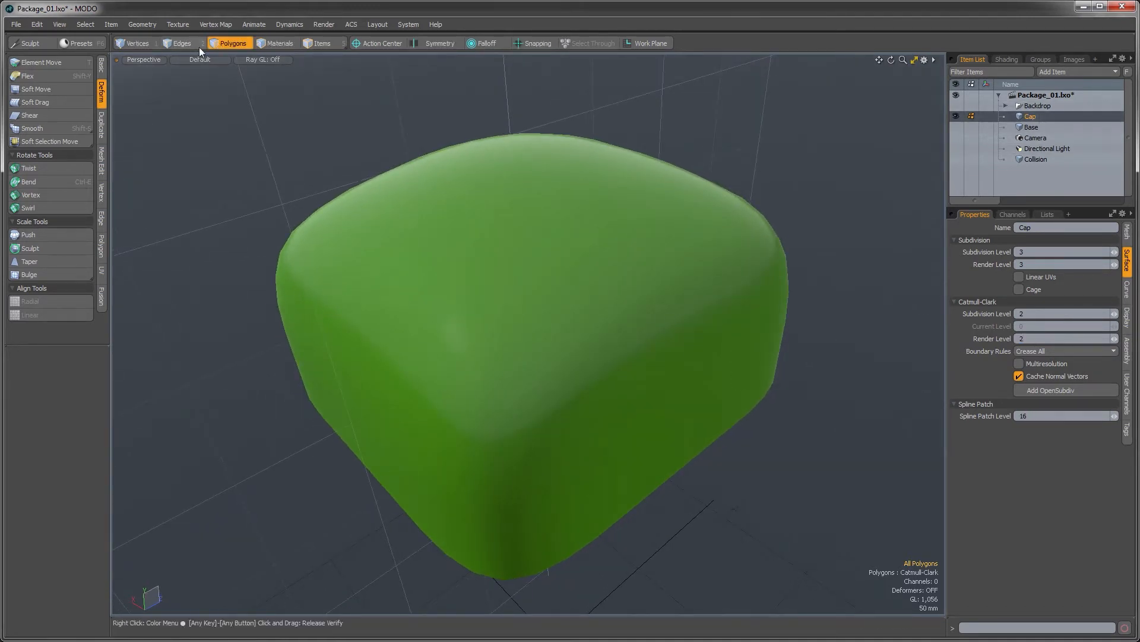
Select all the Cap mesh's polygons and freeze them with displacement, deformation and tessellation enabled
click(516, 265)
double_click(516, 266)
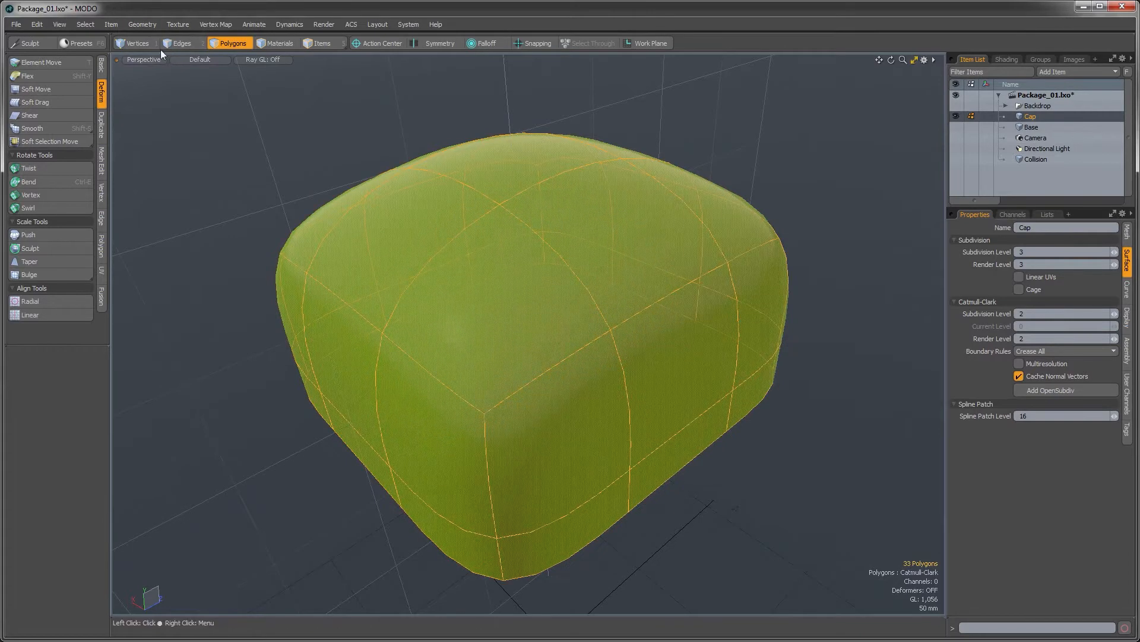
click(143, 25)
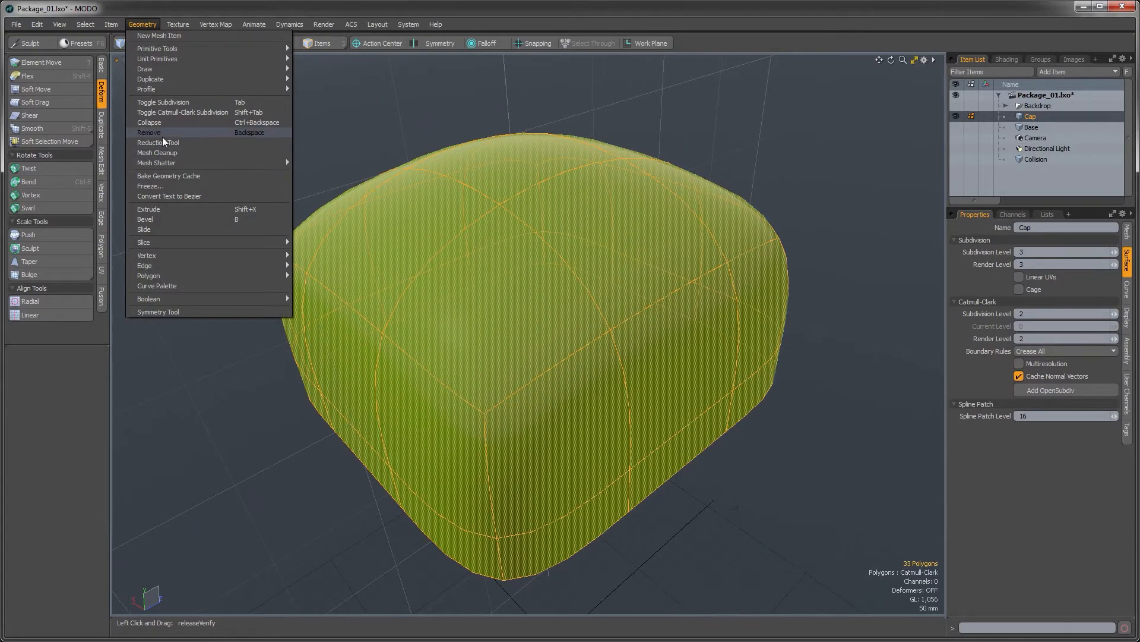
click(148, 185)
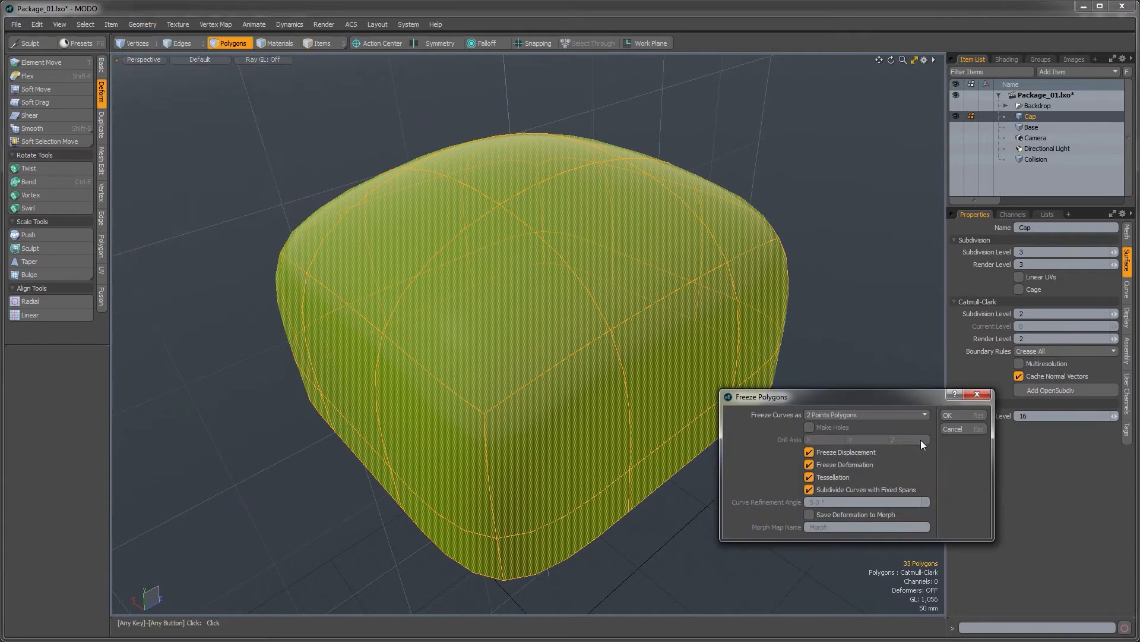
drag(872, 403, 787, 334)
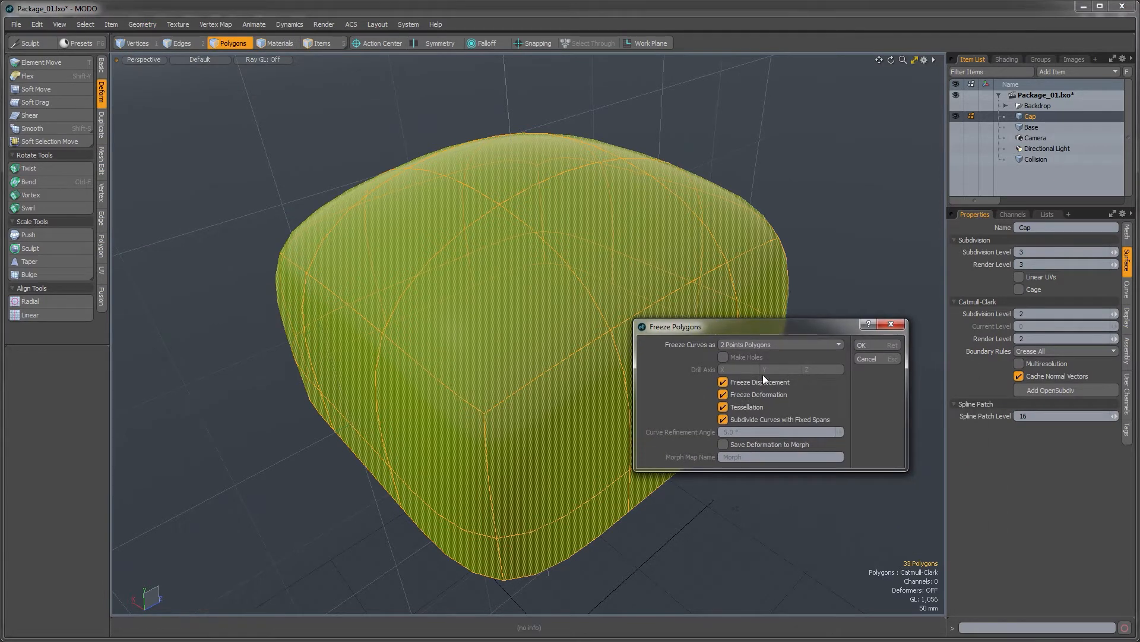
click(886, 347)
click(654, 376)
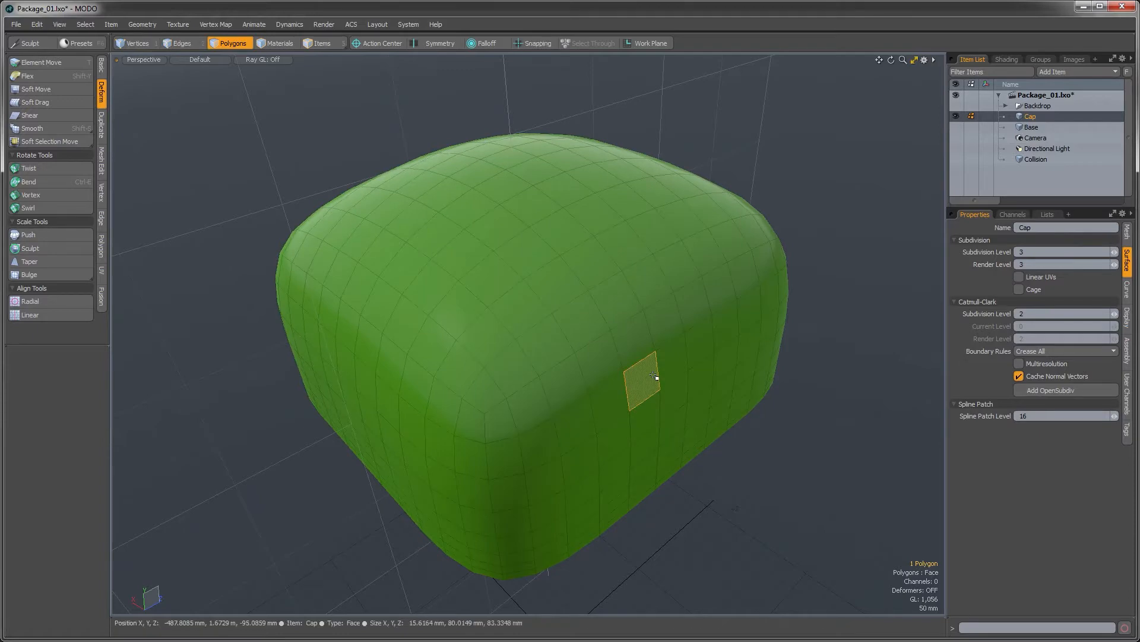
key(Escape)
Check the frozen Cap's polygon grid, clear the selection and convert the whole mesh back to Catmull-Clark subdivision
mouse_move(552, 502)
alt+mouse_down()
mouse_move(527, 414)
mouse_move(545, 496)
alt+mouse_up()
double_click(535, 458)
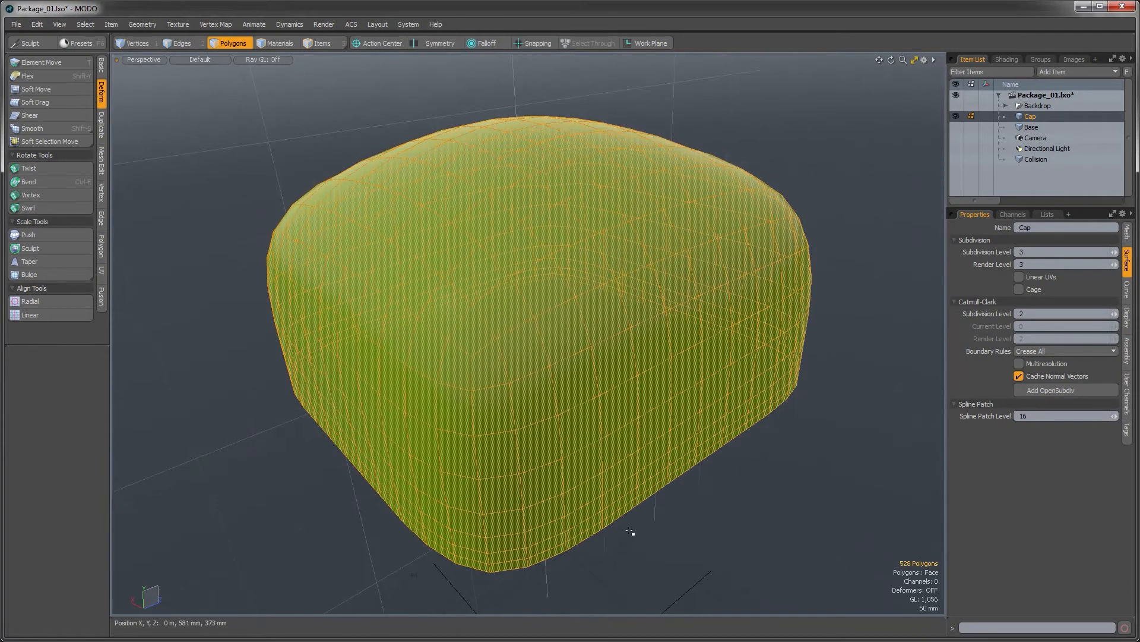
alt+drag(631, 532, 636, 529)
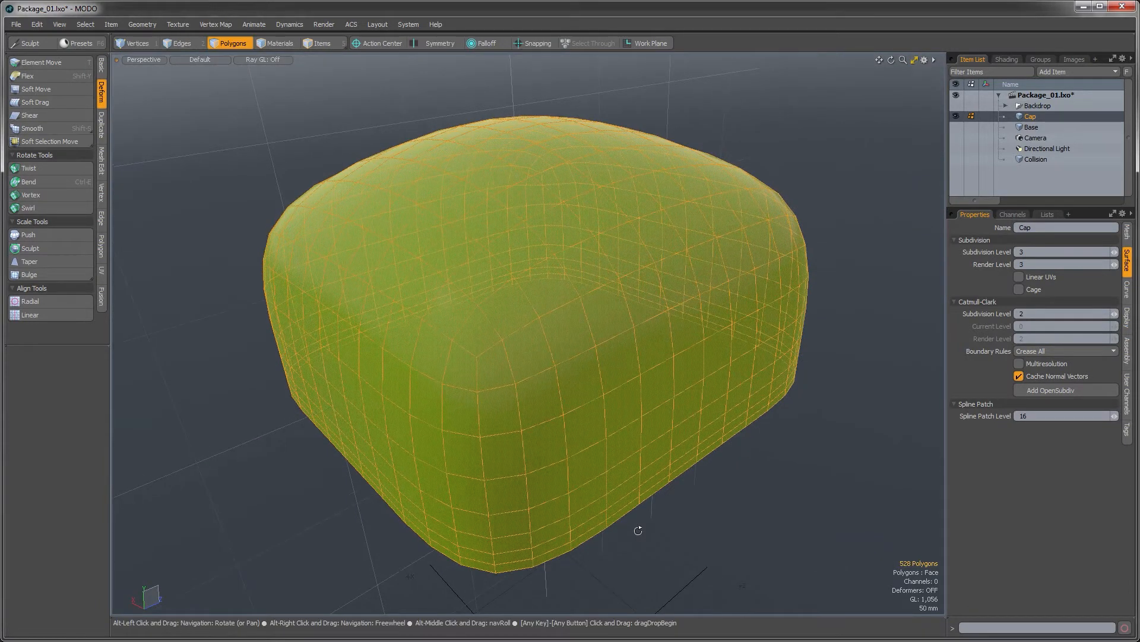
click(692, 494)
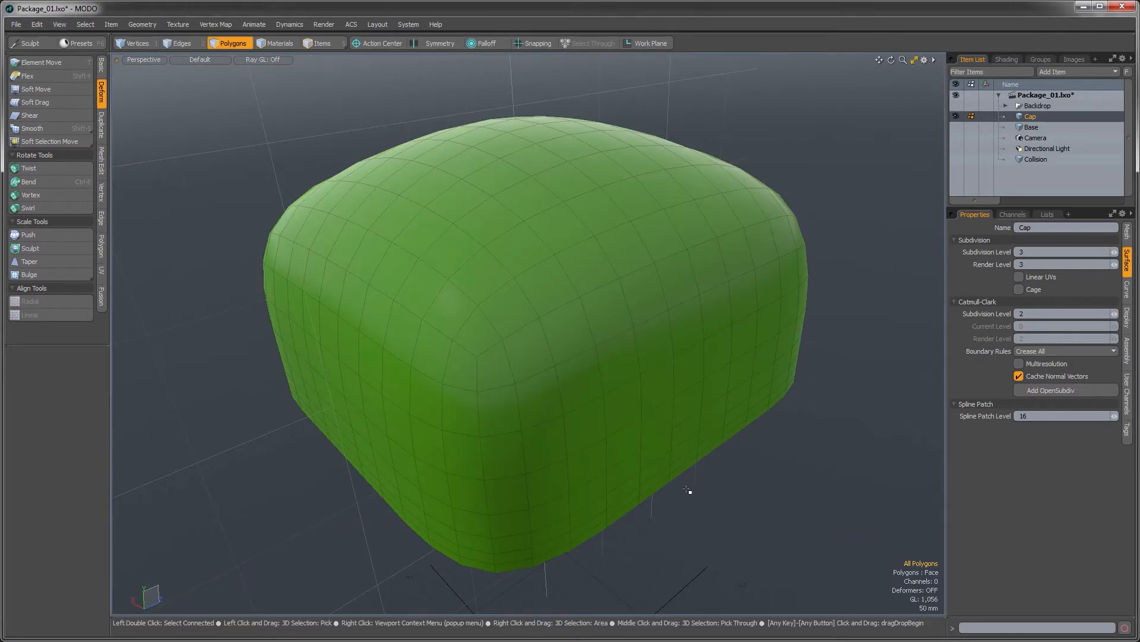
key(shift+Tab)
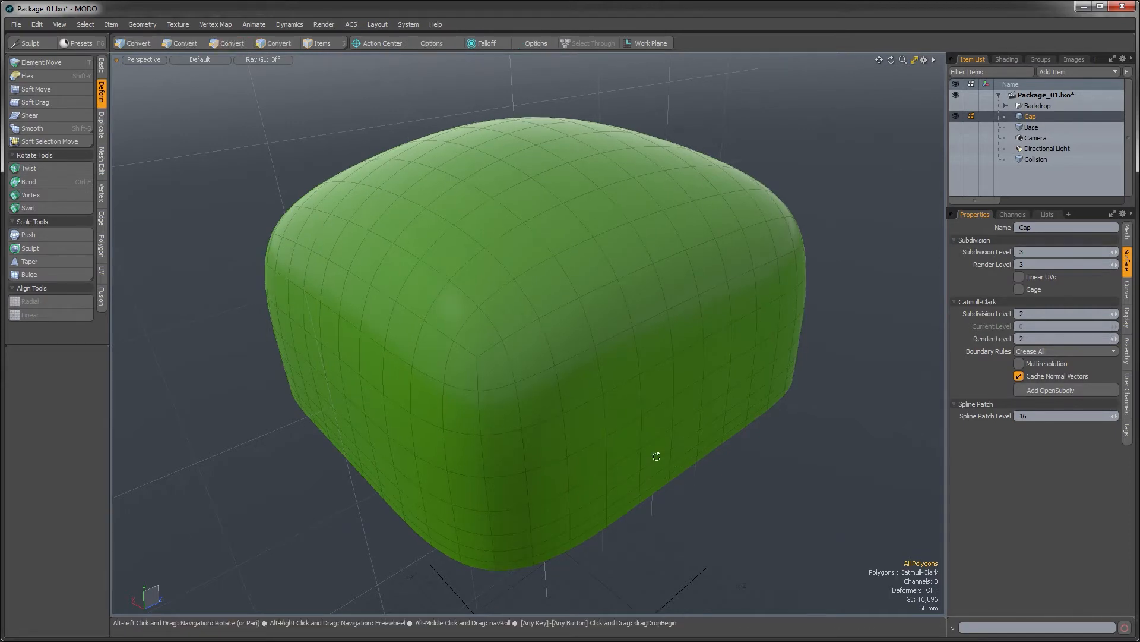
alt+drag(657, 458, 636, 471)
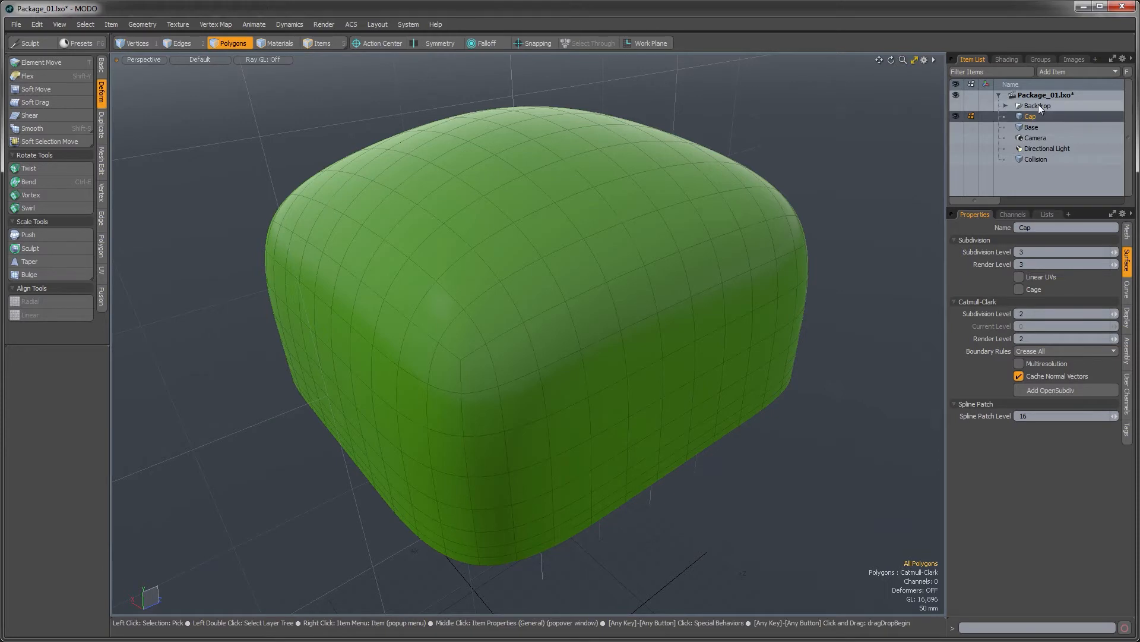
Set the Cap mesh's Catmull-Clark boundary rules to Smooth All
click(1029, 350)
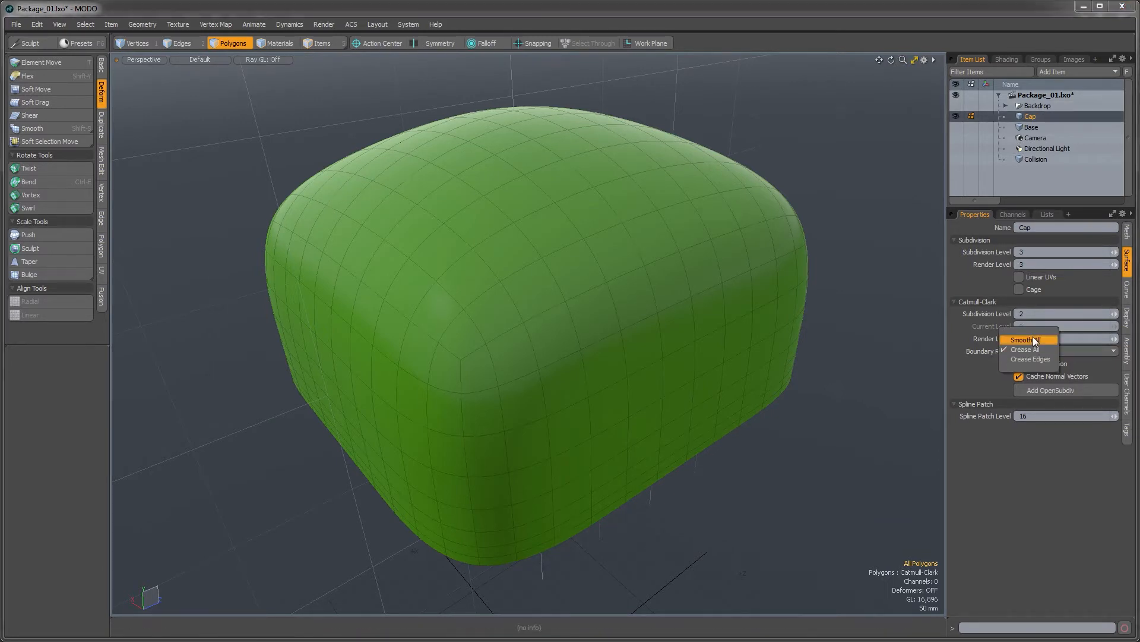
click(1032, 339)
mouse_move(701, 279)
alt+mouse_down()
mouse_move(712, 291)
mouse_move(719, 277)
alt+mouse_up()
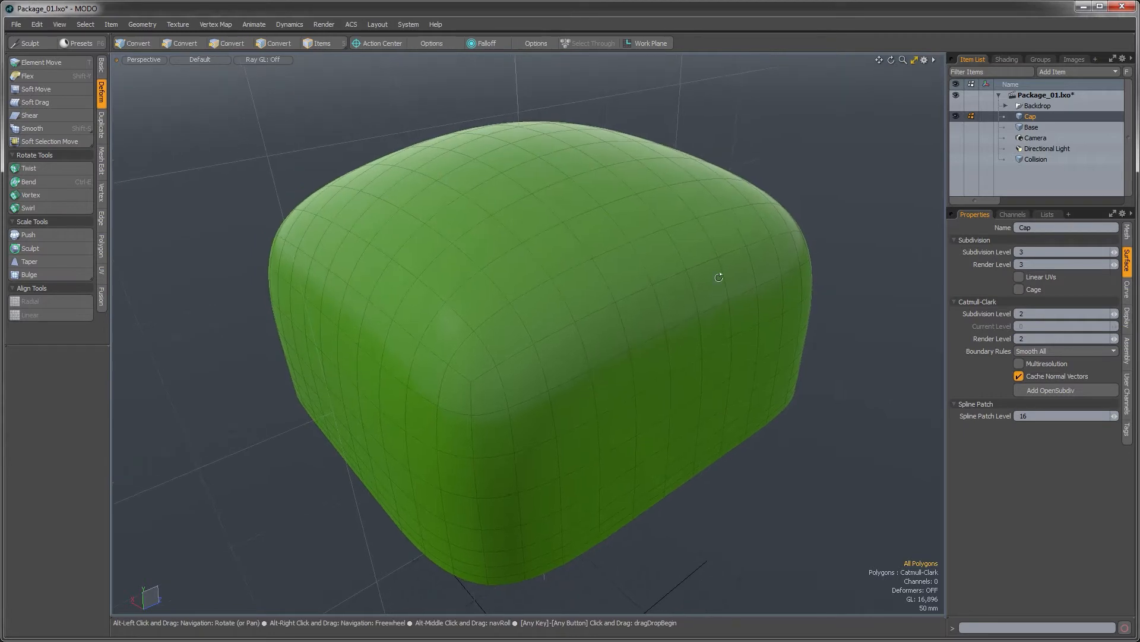
Duplicate the Cap item twice, leaving three overlapping copies of the mesh
click(320, 44)
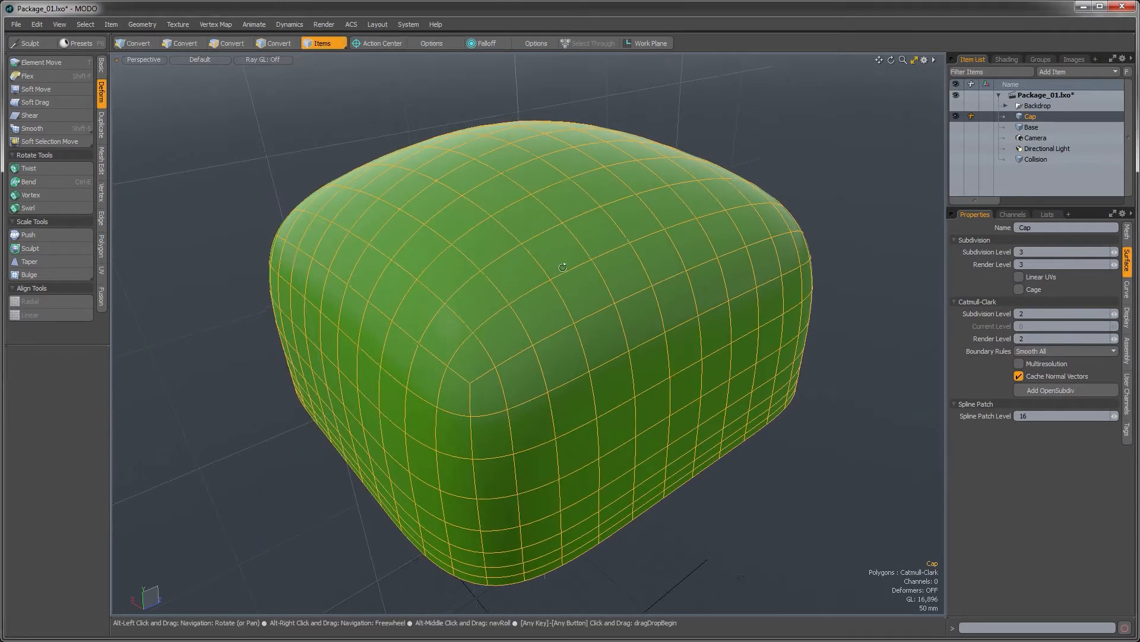
alt+drag(563, 267, 565, 258)
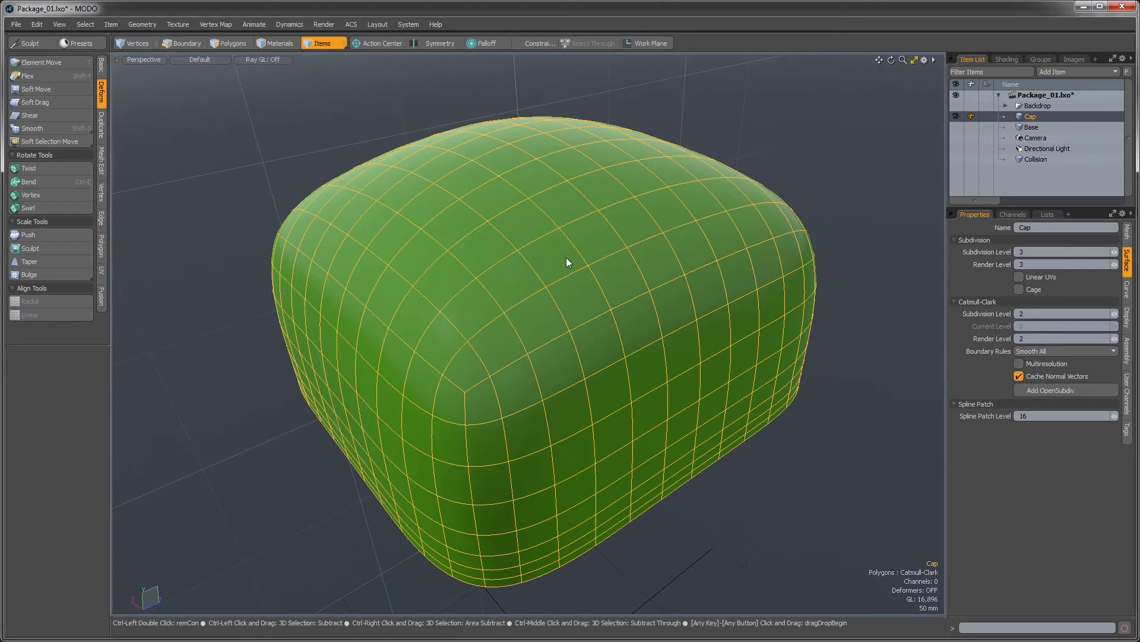
key(ctrl+d)
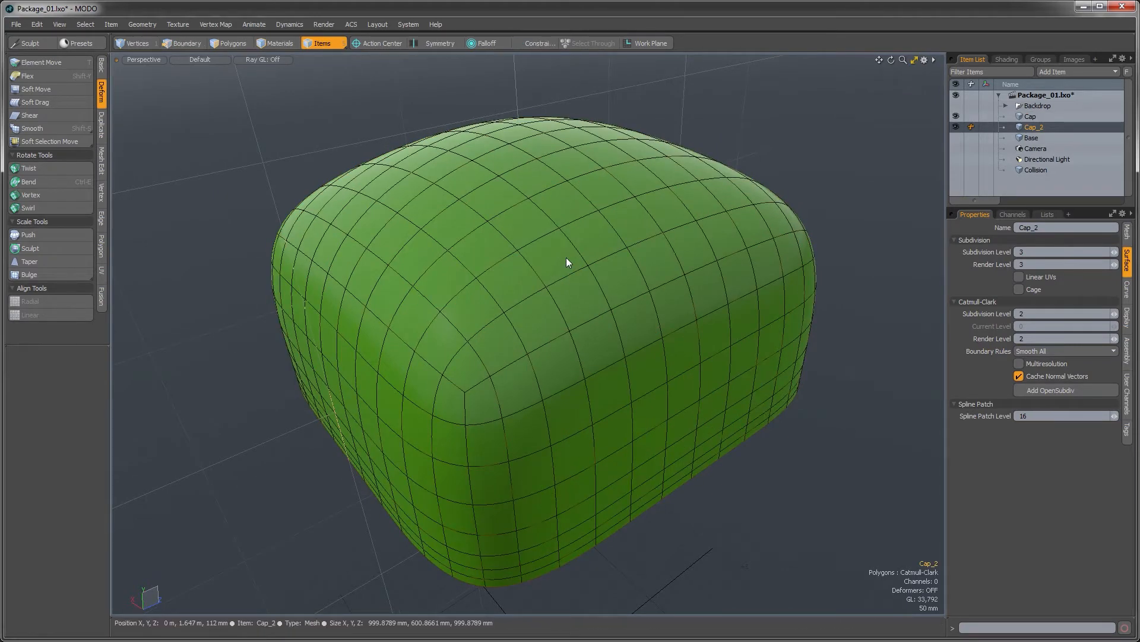
key(ctrl+d)
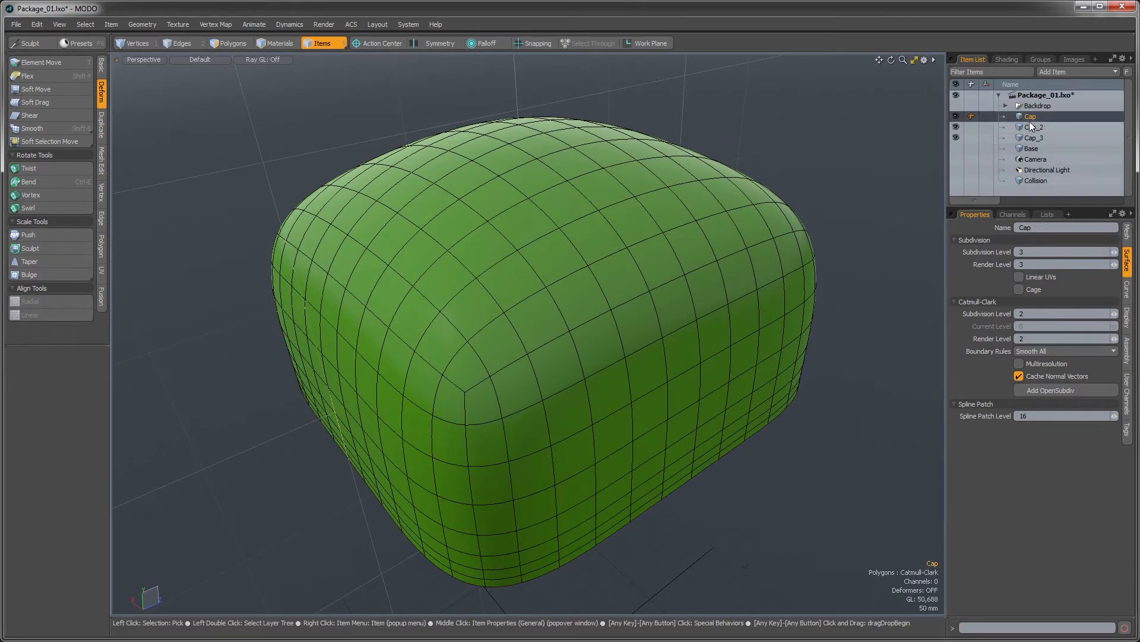
mouse_move(594, 328)
alt+mouse_down()
mouse_move(604, 326)
mouse_move(594, 336)
alt+mouse_up()
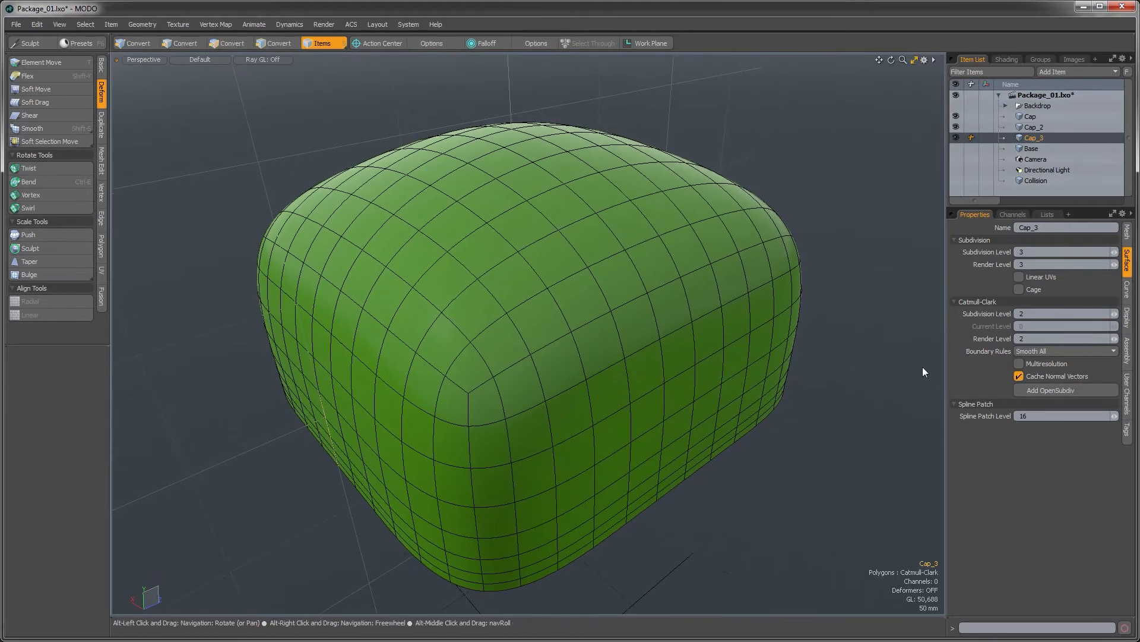
alt+drag(671, 256, 664, 287)
alt+shift+drag(771, 241, 769, 239)
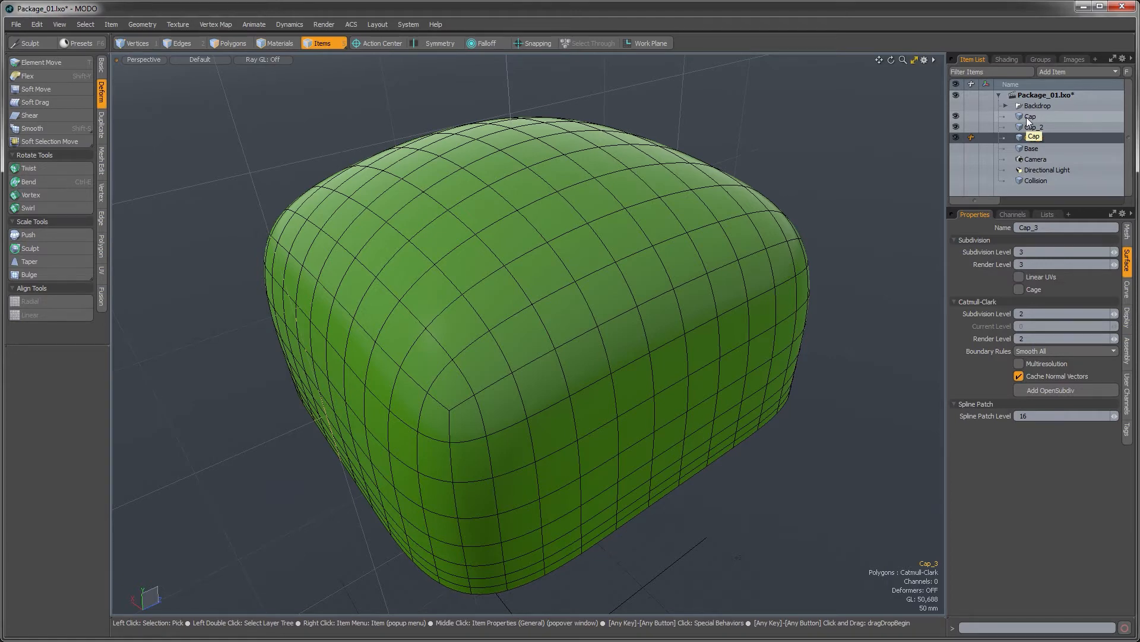
Bevel a two-by-two polygon patch on Cap_3's upper side as a group, with a 10 mm inset and 10 mm outward shift
alt+drag(505, 315, 622, 338)
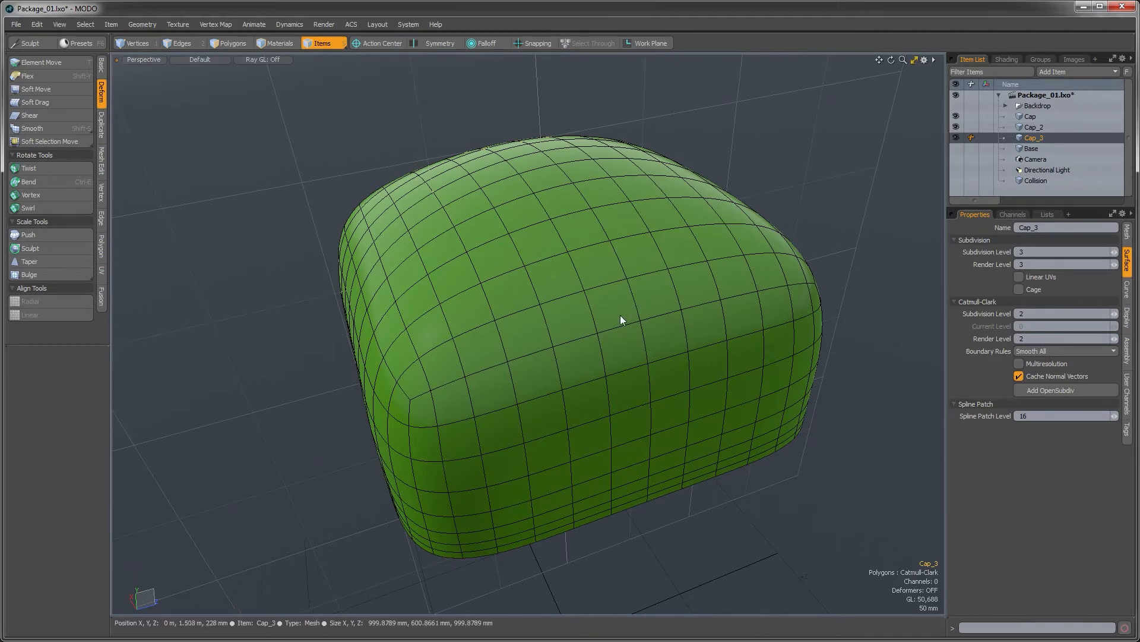
mouse_move(642, 315)
alt+mouse_down()
mouse_move(600, 312)
mouse_move(614, 313)
mouse_move(622, 349)
mouse_move(658, 346)
alt+mouse_up()
click(231, 42)
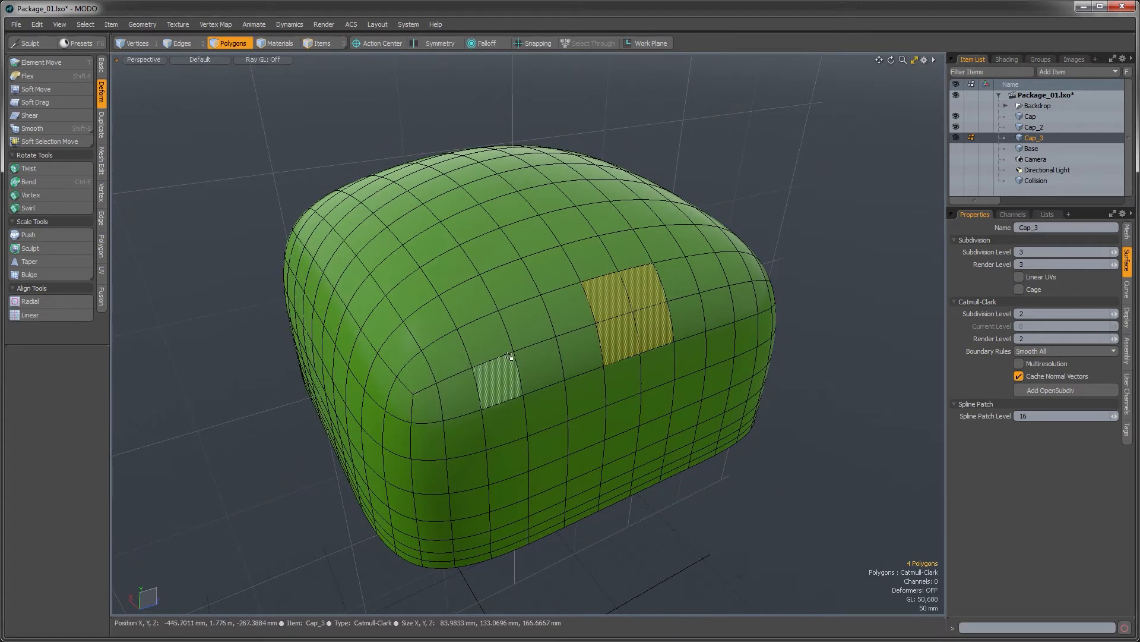
alt+drag(573, 324, 629, 316)
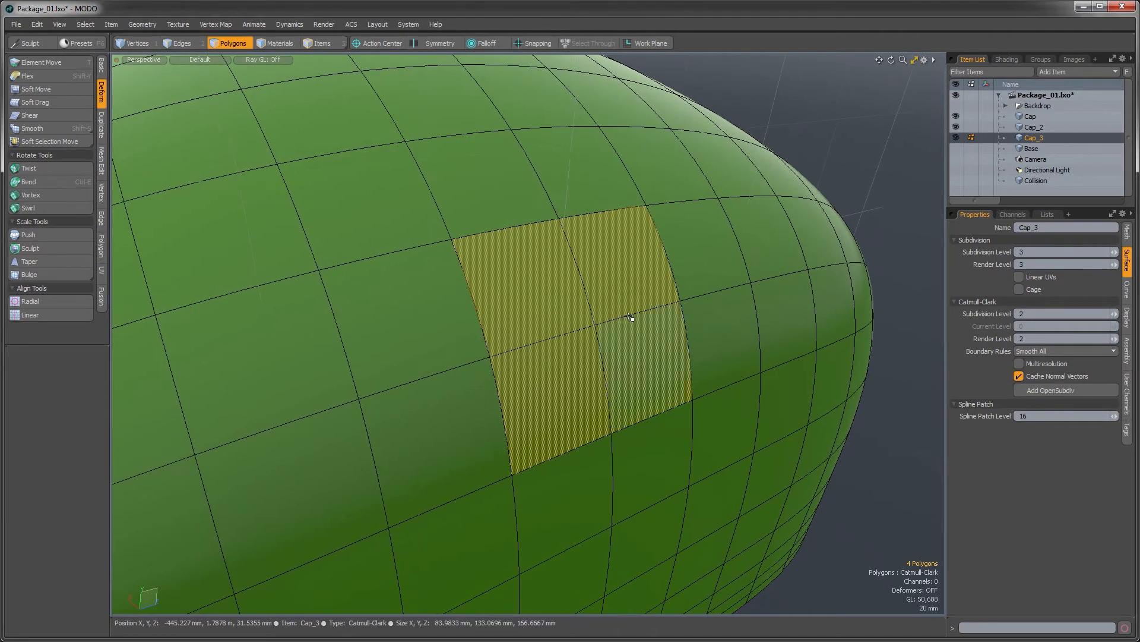
key(b)
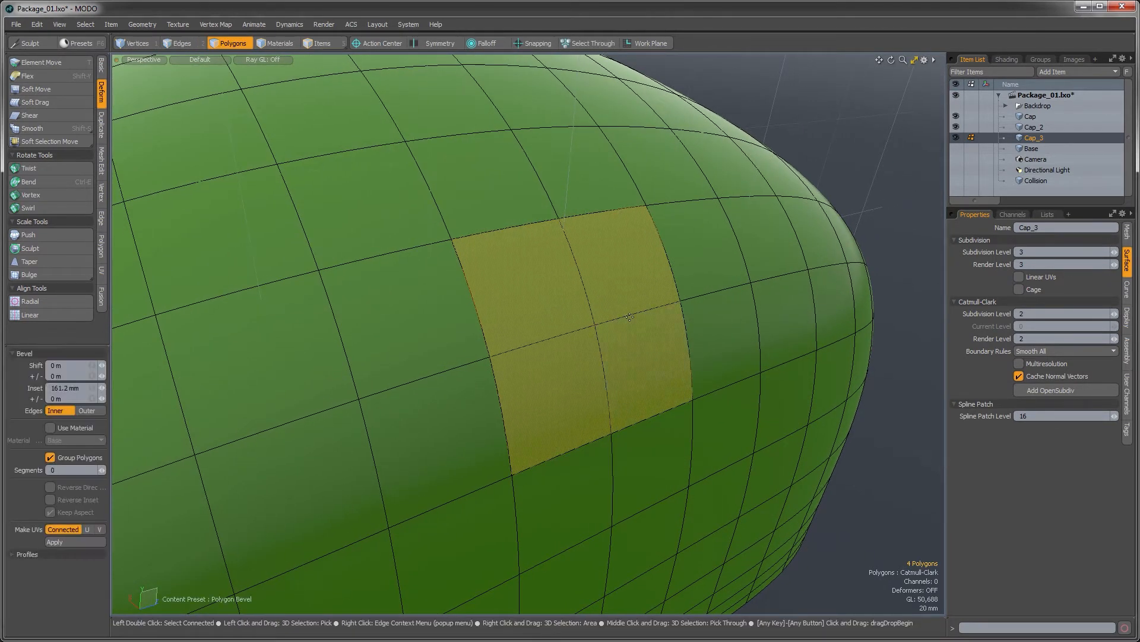
click(616, 322)
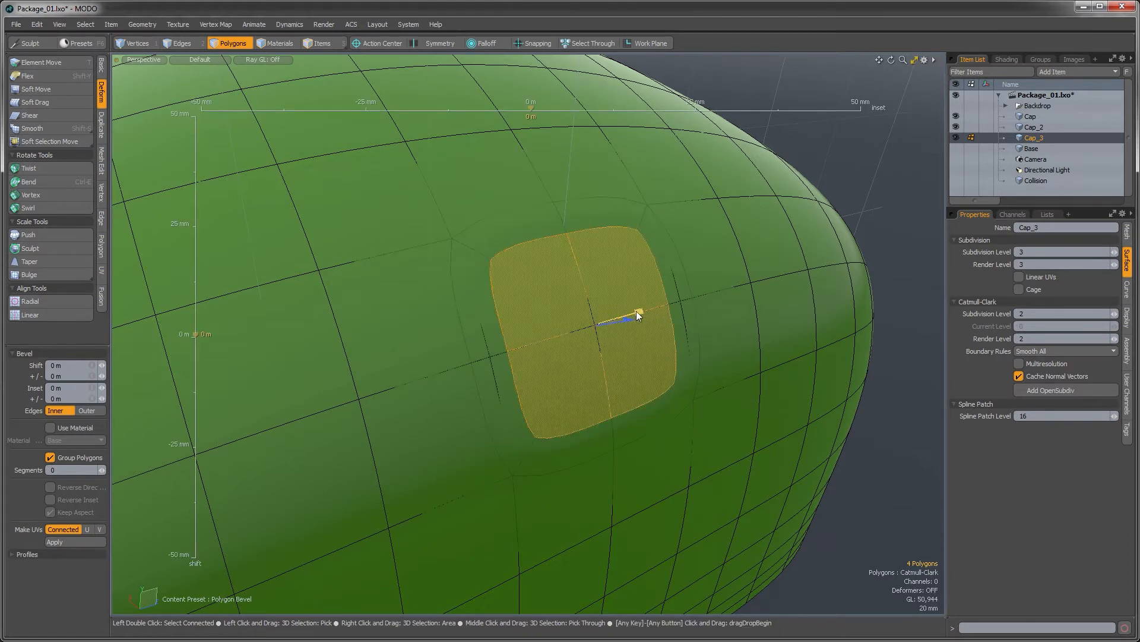
drag(638, 315, 689, 316)
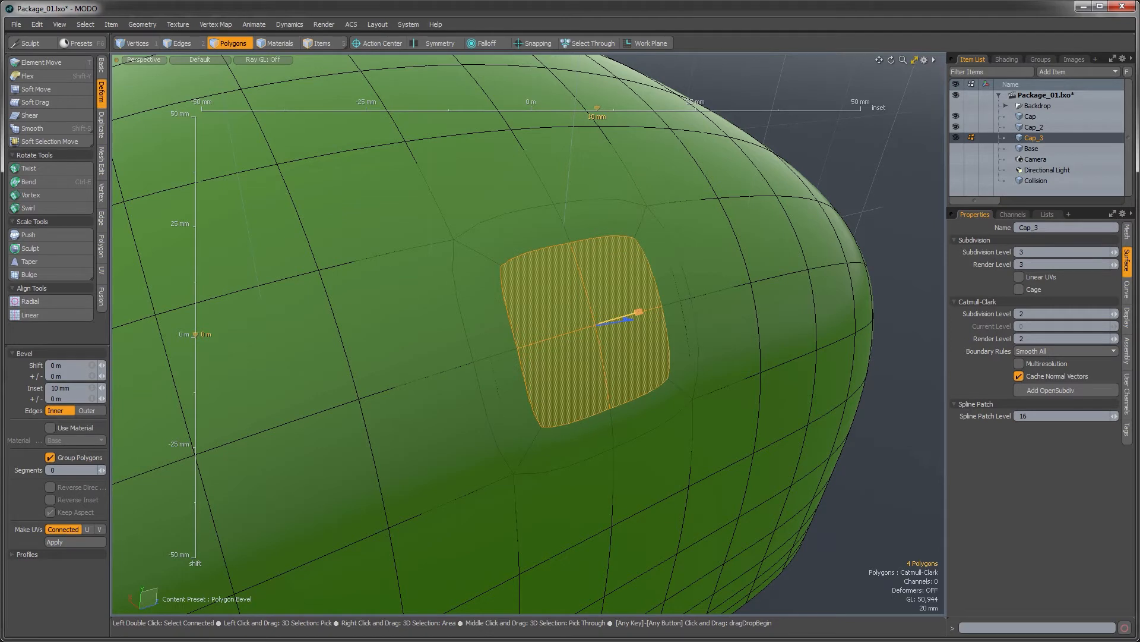
drag(631, 328, 632, 284)
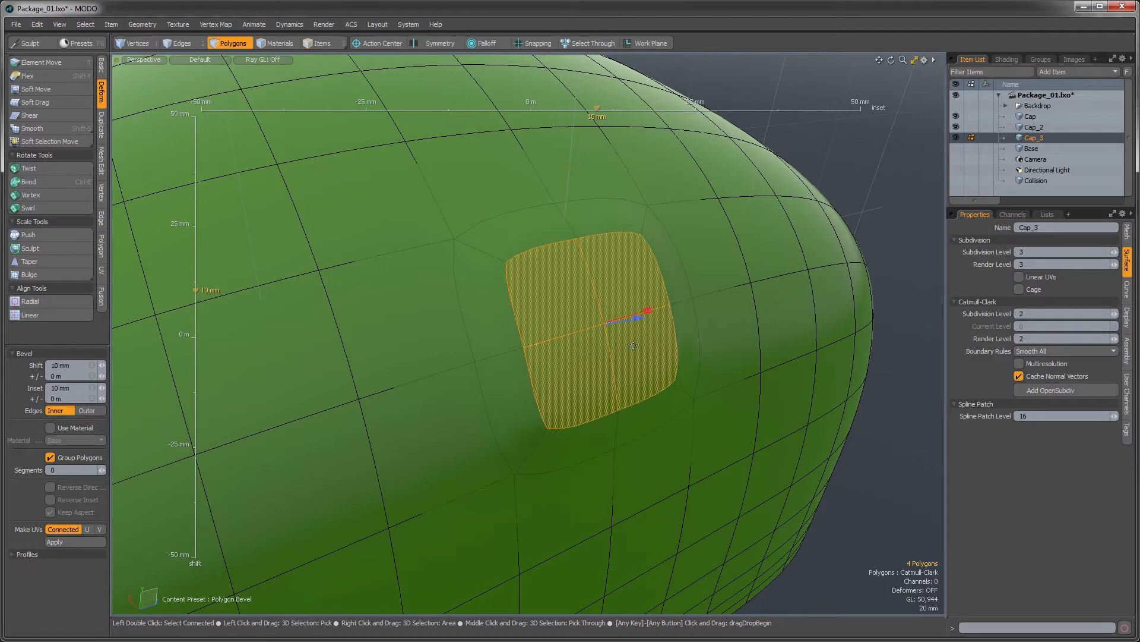
alt+drag(633, 345, 918, 138)
key(space)
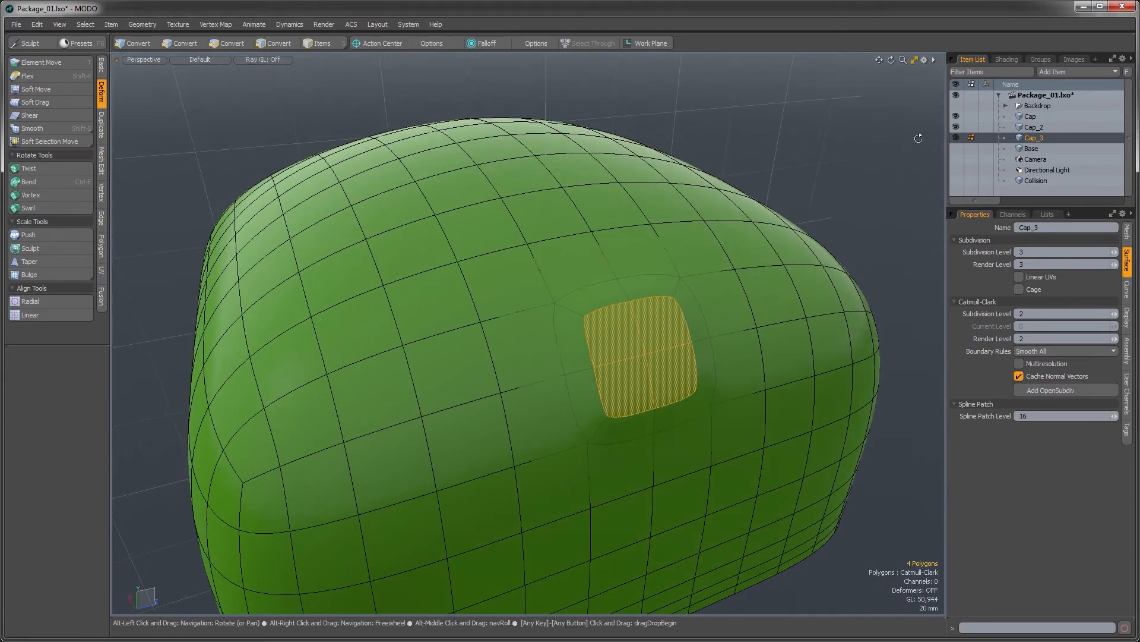
Select the matching two-by-two polygon patch on Cap_2 and bevel it with an inset of about 10 mm and no shift
click(1034, 126)
alt+drag(629, 285, 638, 349)
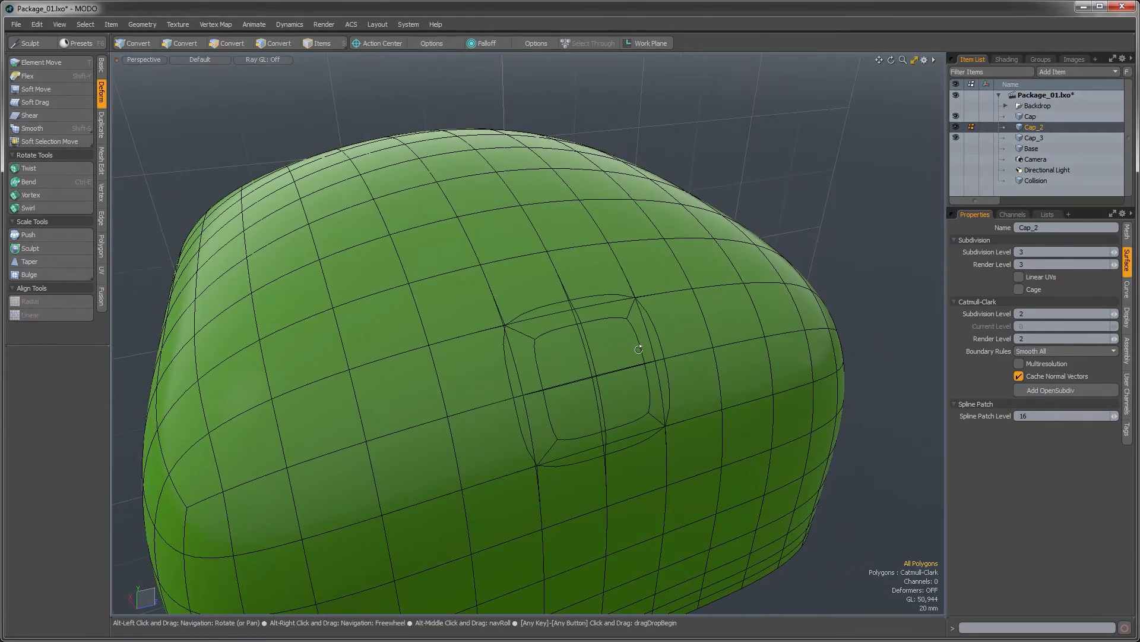
mouse_move(627, 397)
mouse_down()
mouse_move(618, 367)
mouse_move(565, 383)
mouse_move(585, 400)
mouse_move(577, 368)
mouse_move(620, 383)
mouse_move(636, 370)
mouse_up()
key(b)
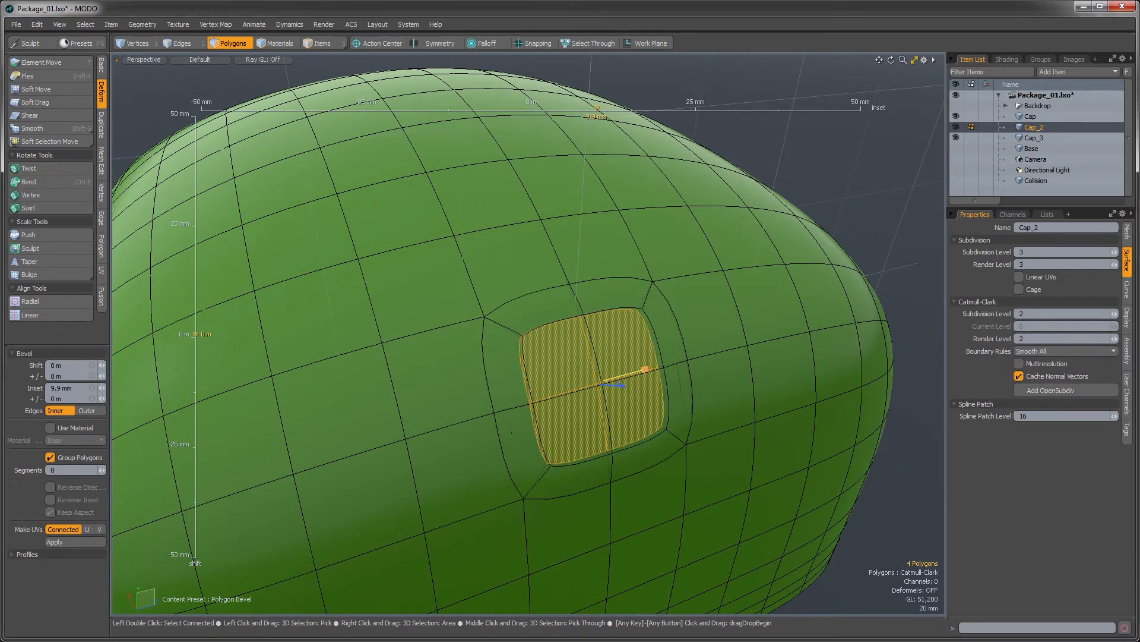
key(space)
click(831, 201)
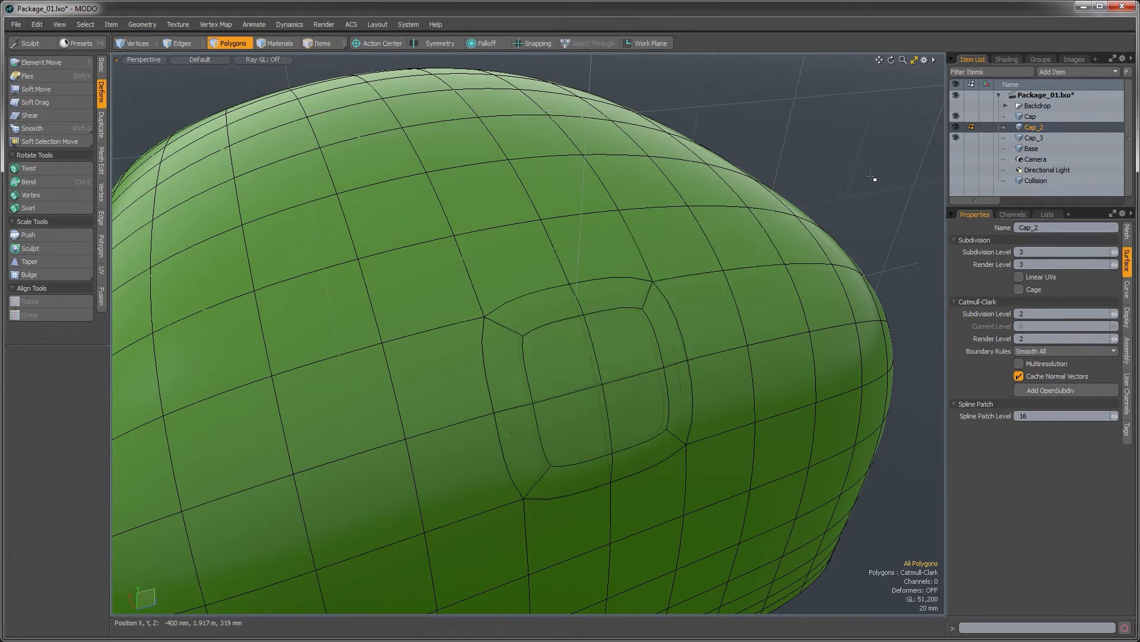
Bevel the matching two-by-two polygon patch on the original Cap with a 10 mm inset and a shift of about 10 mm inward
click(1036, 117)
alt+drag(614, 338, 718, 483)
mouse_move(612, 372)
mouse_down()
mouse_move(583, 354)
mouse_move(598, 387)
mouse_move(647, 385)
mouse_up()
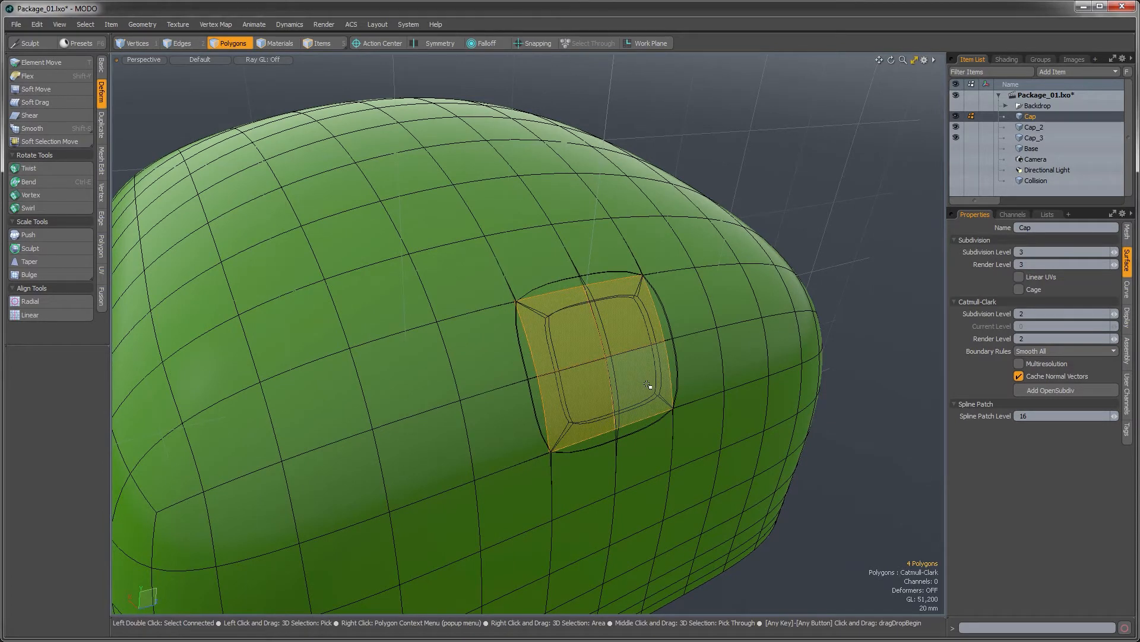
alt+drag(616, 360, 601, 377)
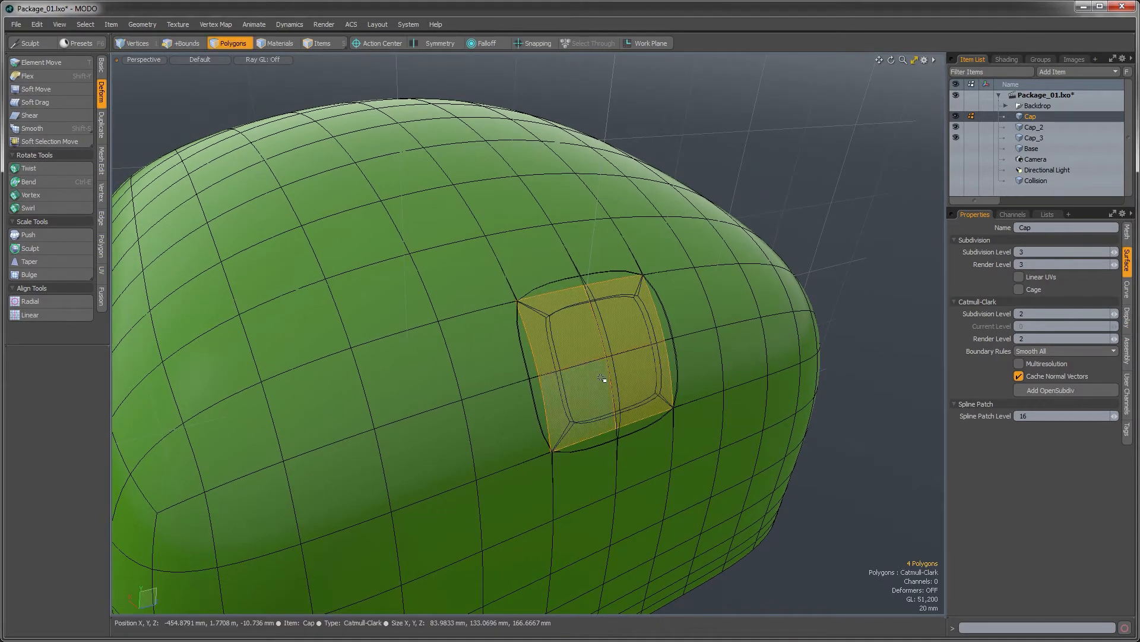
key(b)
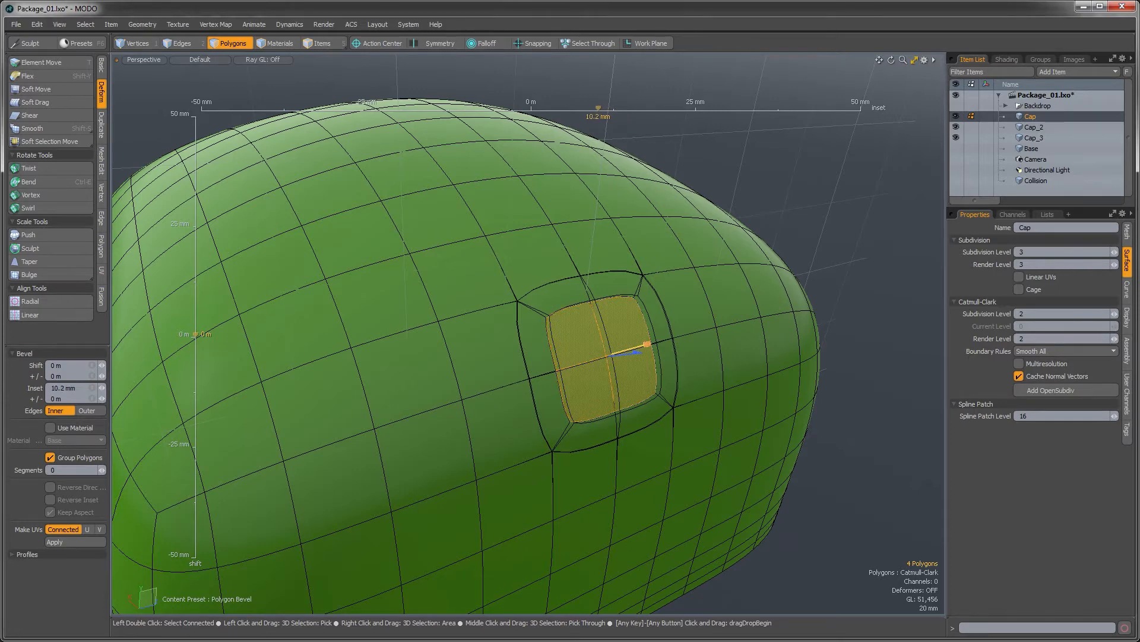
alt+drag(573, 371, 654, 362)
scroll(655, 350, up, 2)
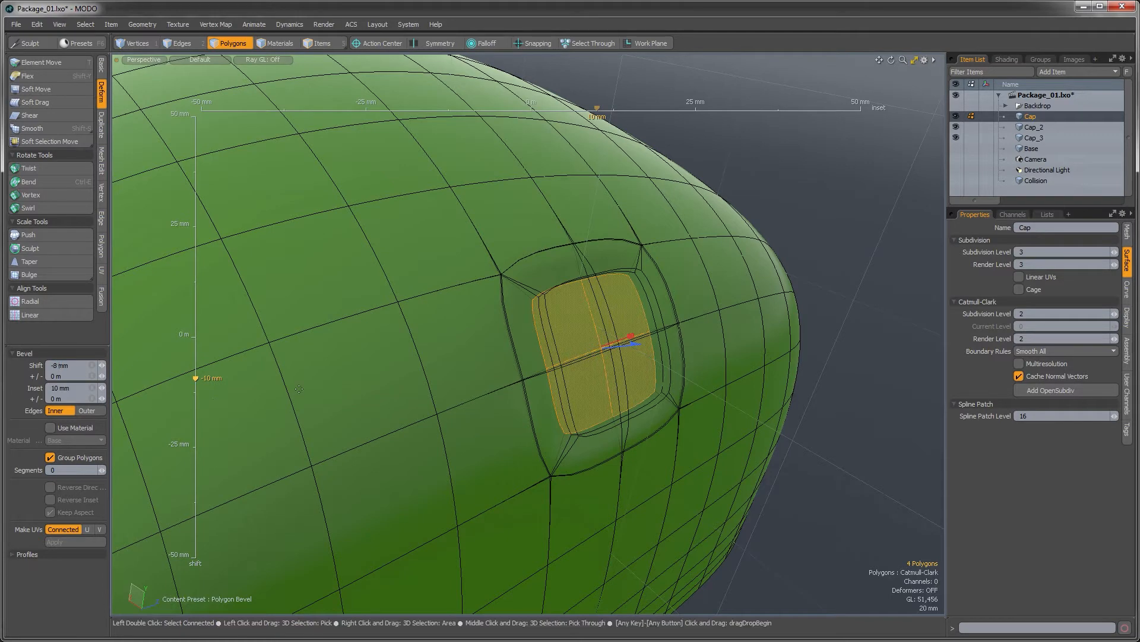
alt+drag(536, 373, 534, 370)
key(space)
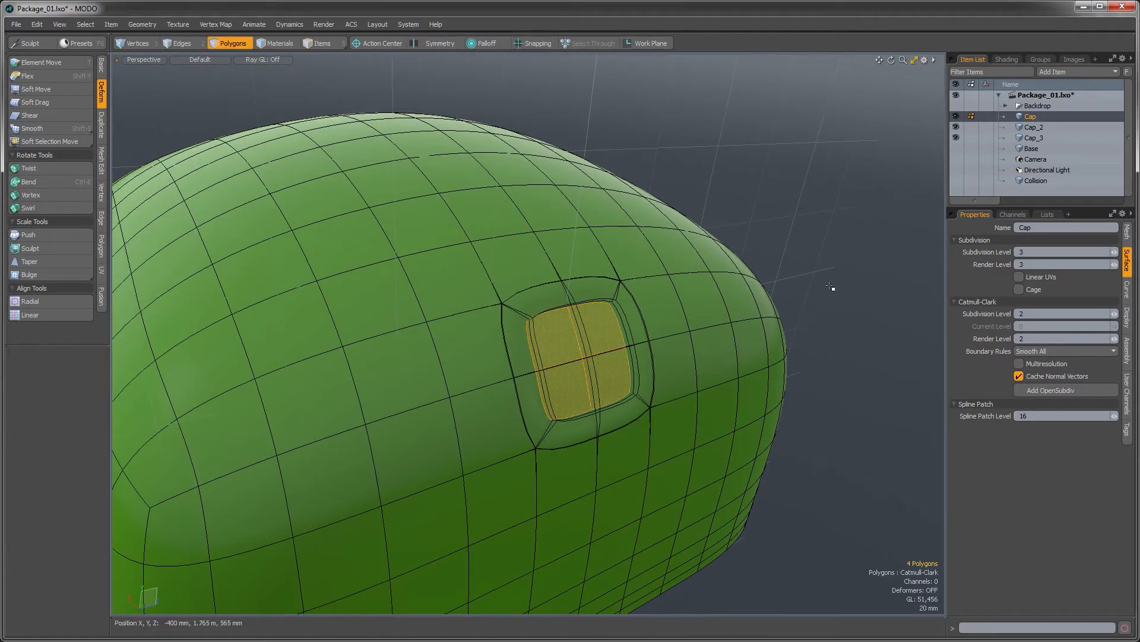
click(832, 288)
mouse_move(659, 357)
alt+mouse_down()
mouse_move(640, 340)
mouse_move(651, 336)
alt+mouse_up()
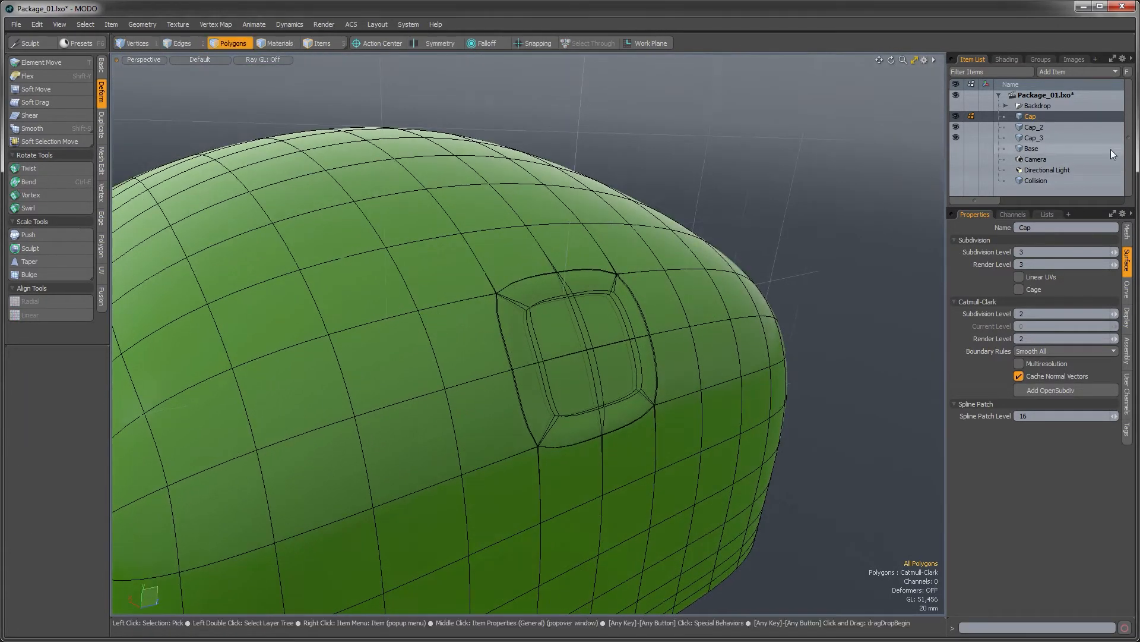
Select the wide rectangular polygon block across Cap_3's upper side, ending midway through the bevelled detail, and cut it from the mesh
click(1028, 137)
alt+drag(568, 389, 493, 411)
click(297, 359)
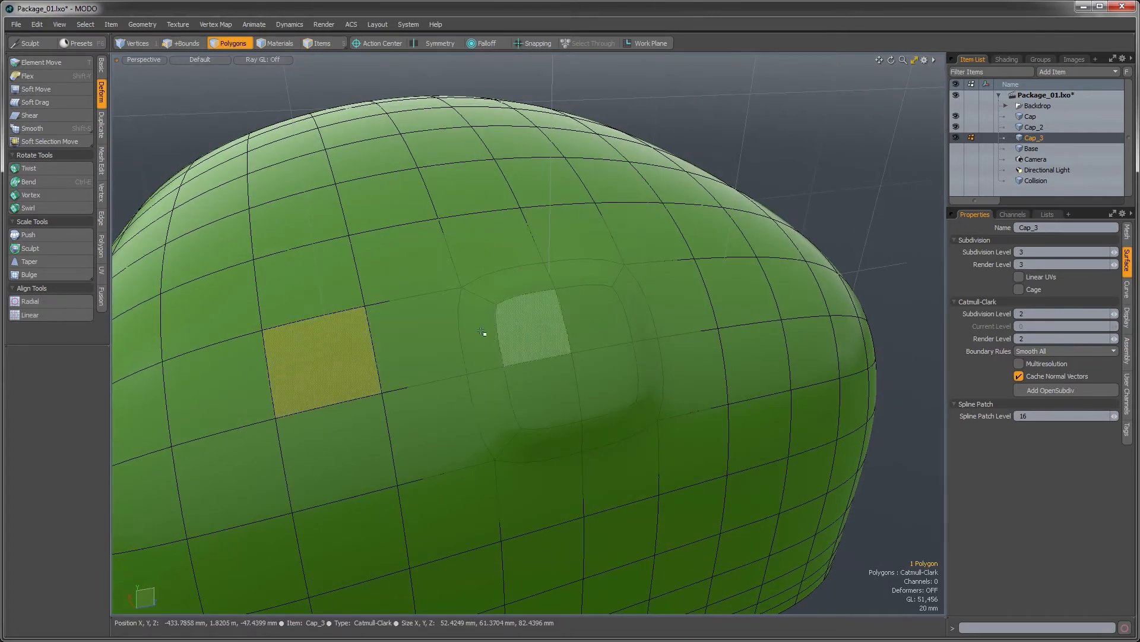
mouse_move(427, 334)
shift+mouse_down()
mouse_move(415, 336)
mouse_move(657, 318)
mouse_move(726, 289)
mouse_move(737, 380)
shift+mouse_up()
alt+drag(616, 477, 450, 493)
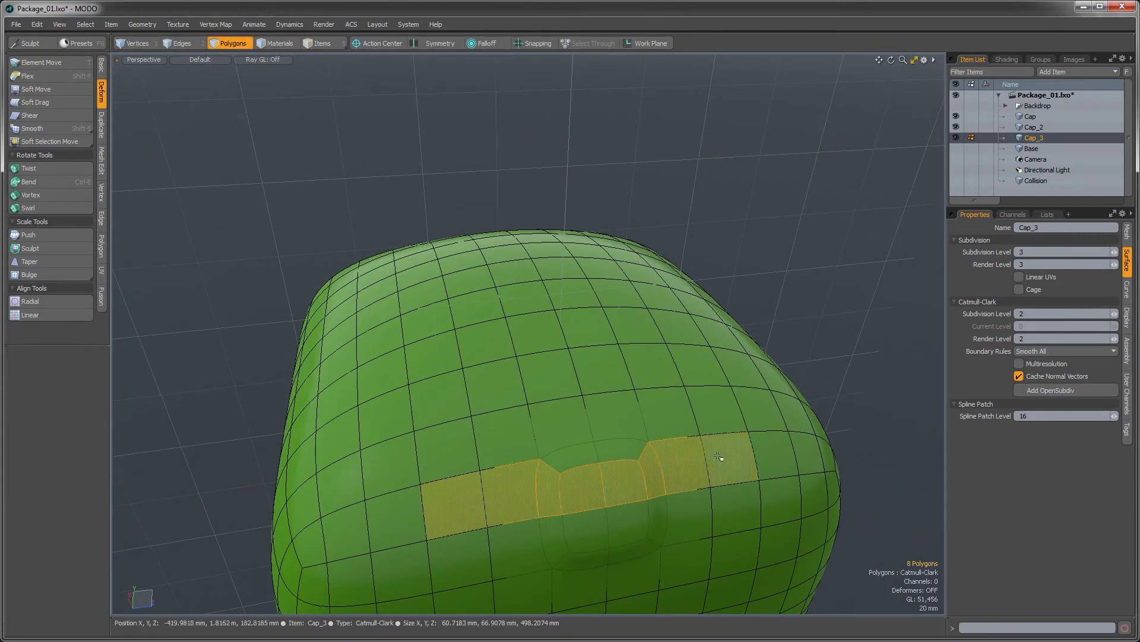
mouse_move(448, 461)
shift+mouse_down()
mouse_move(542, 433)
mouse_move(721, 417)
shift+mouse_up()
alt+drag(567, 462, 522, 468)
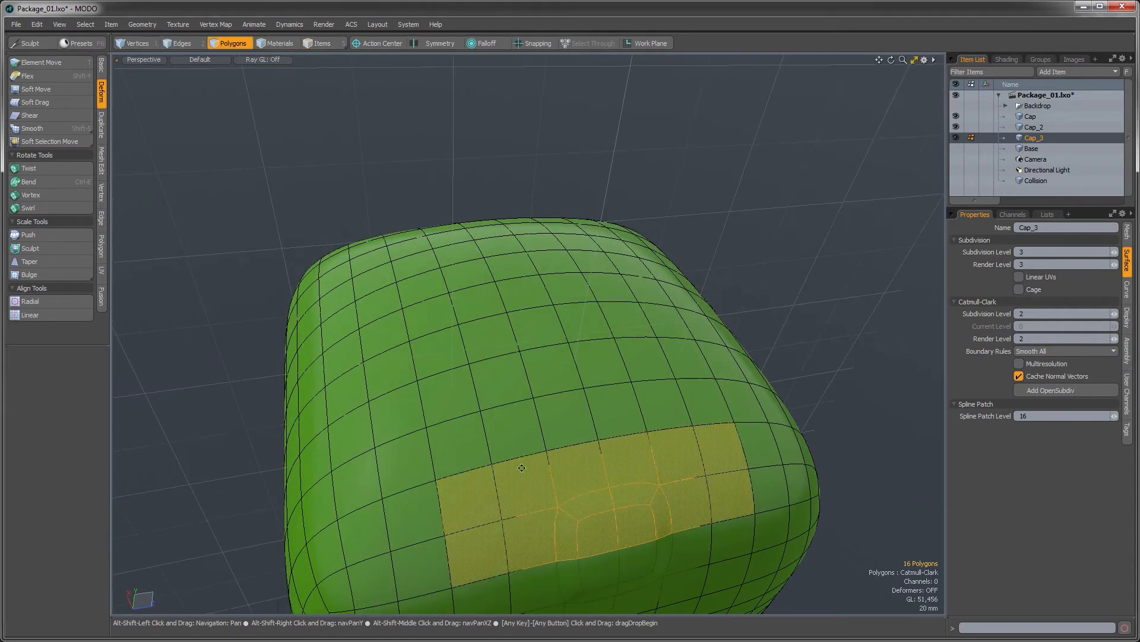
mouse_move(479, 530)
shift+mouse_down()
mouse_move(434, 351)
mouse_move(641, 327)
mouse_move(703, 407)
mouse_move(537, 451)
mouse_move(523, 382)
mouse_move(643, 360)
mouse_move(644, 451)
mouse_move(598, 402)
mouse_move(645, 422)
mouse_move(570, 418)
shift+mouse_up()
key(Delete)
Delete all remaining polygons of Cap_3 and paste the cut block back as its only geometry
double_click(561, 458)
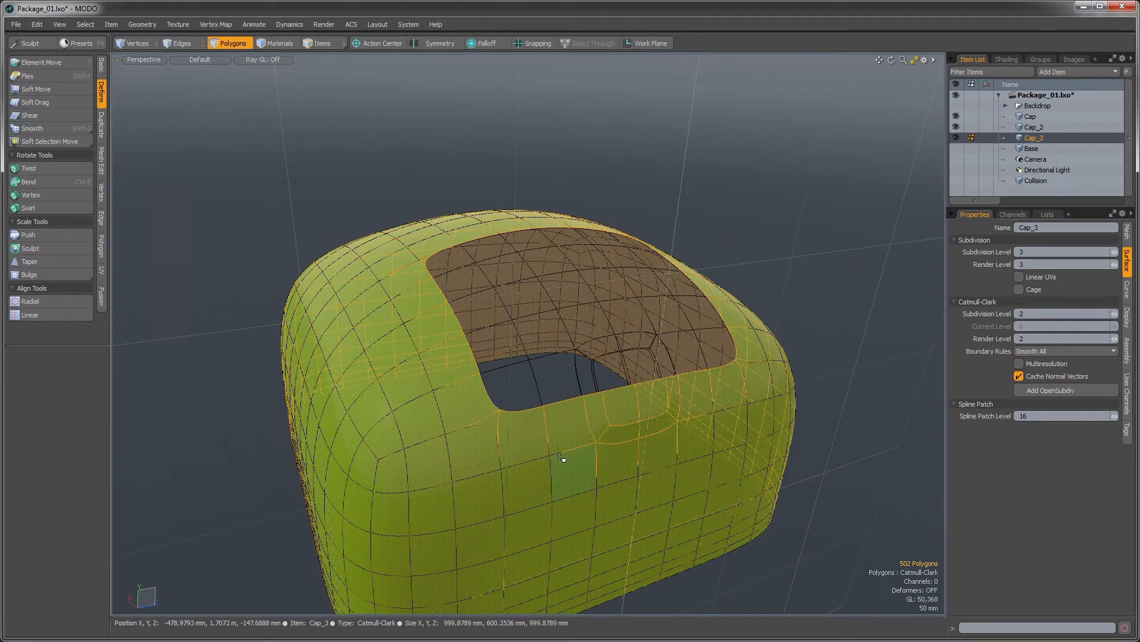
key(Delete)
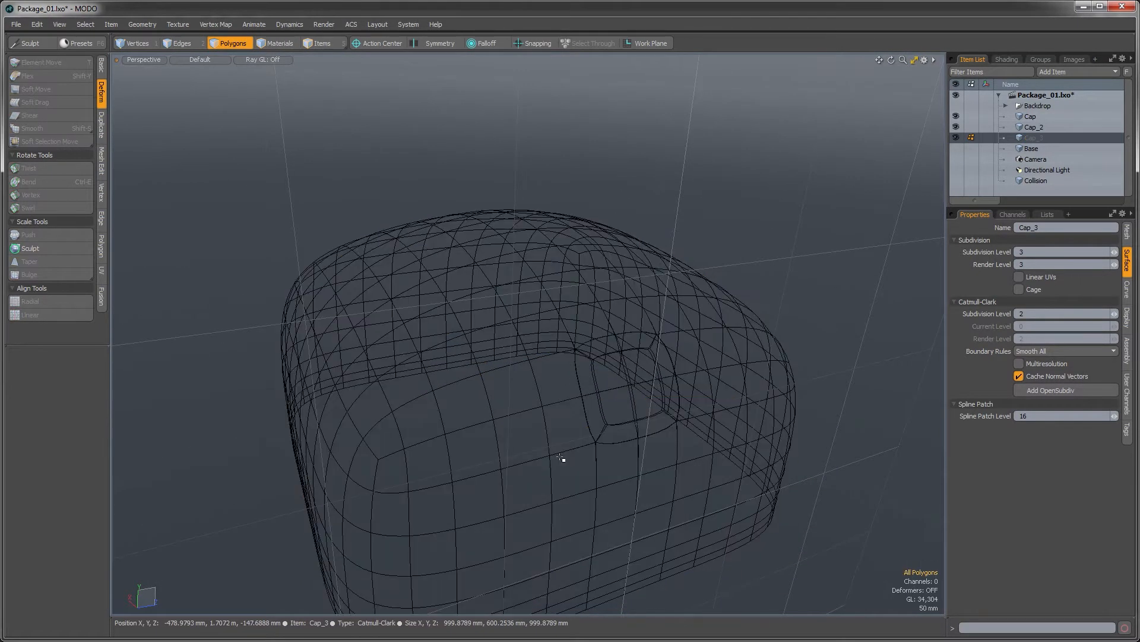
key(ctrl+v)
Select the matching polygon block on Cap_2 and bevel it as a group with a -12 mm shift and no inset
mouse_move(567, 425)
alt+mouse_down()
mouse_move(618, 425)
mouse_move(573, 412)
alt+mouse_up()
mouse_move(645, 386)
alt+shift+mouse_down()
mouse_move(621, 396)
mouse_move(592, 374)
mouse_move(550, 380)
mouse_move(516, 339)
mouse_move(499, 362)
mouse_move(513, 356)
alt+shift+mouse_up()
click(1037, 129)
click(477, 375)
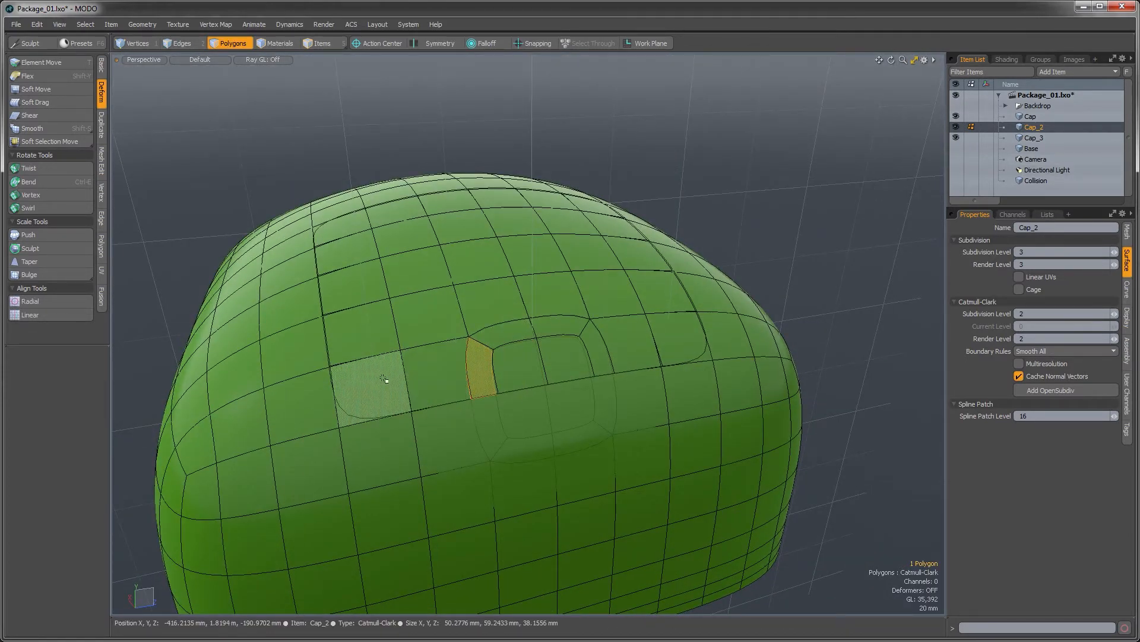
mouse_move(387, 377)
mouse_down()
mouse_move(657, 344)
mouse_move(657, 301)
mouse_move(661, 426)
mouse_move(629, 347)
mouse_move(632, 306)
mouse_move(505, 276)
mouse_move(395, 301)
mouse_move(357, 383)
mouse_move(392, 505)
mouse_move(564, 469)
mouse_move(582, 425)
mouse_move(410, 356)
mouse_move(586, 319)
mouse_move(578, 390)
mouse_move(595, 412)
mouse_move(620, 409)
mouse_up()
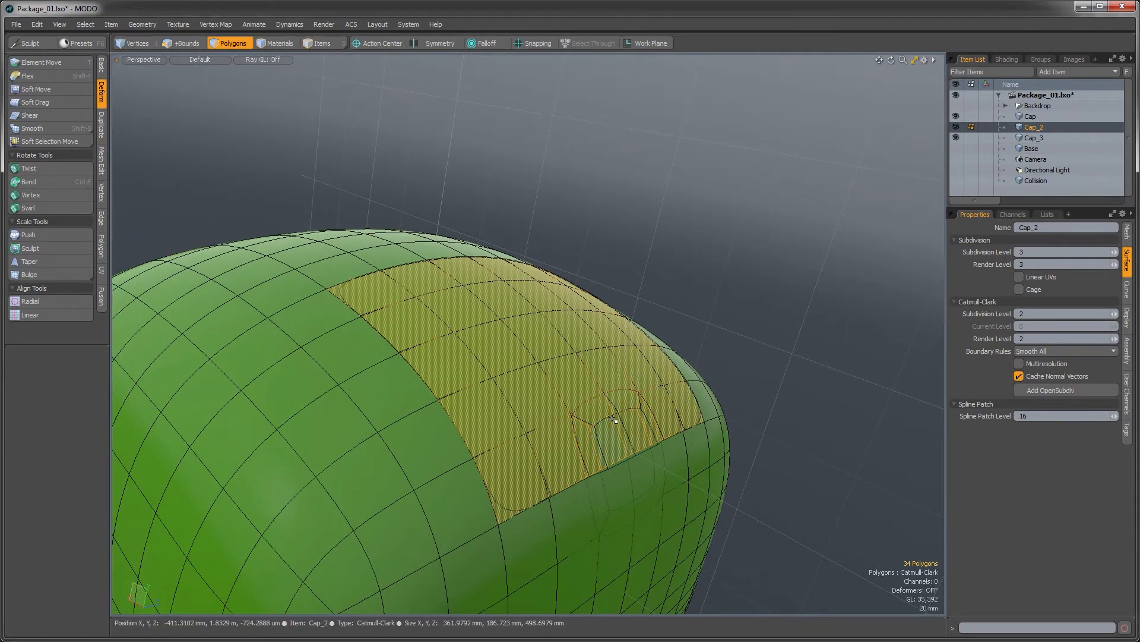
key(b)
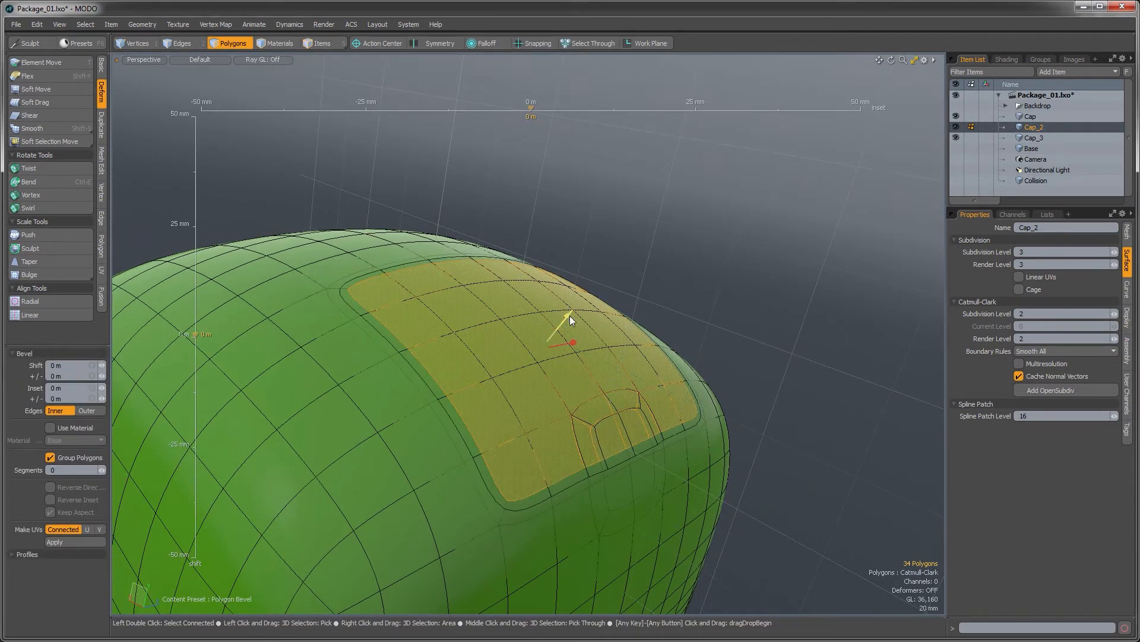
drag(569, 315, 563, 350)
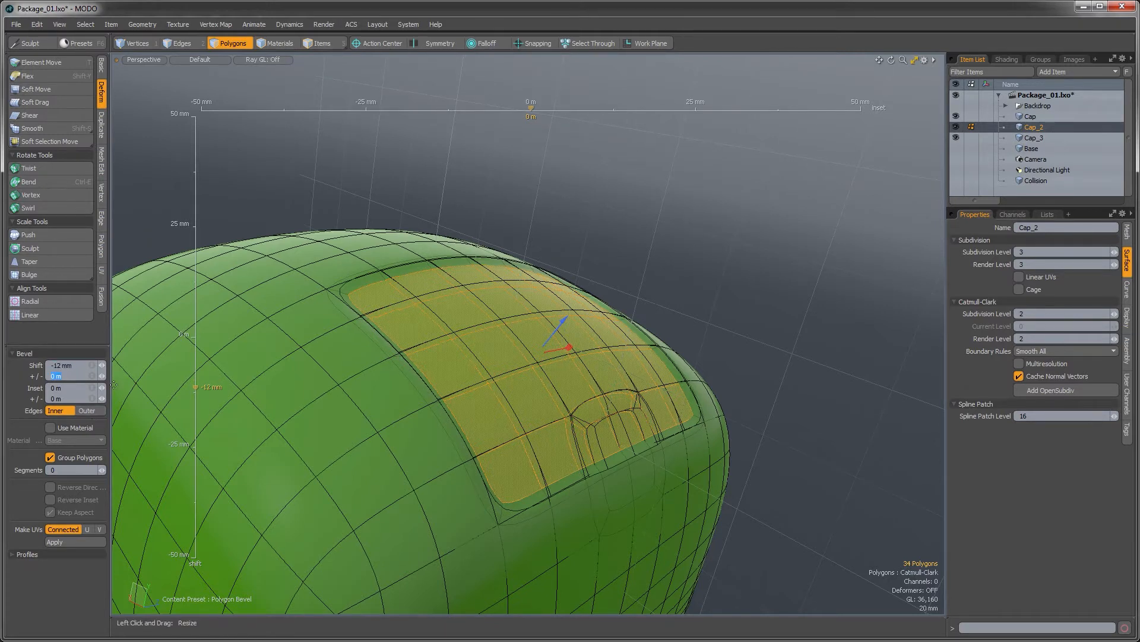
Delete the sunken polygon block from Cap_2 to leave an open recess, and hide the Cap_2 item
ctrl+alt+drag(416, 380, 549, 397)
key(space)
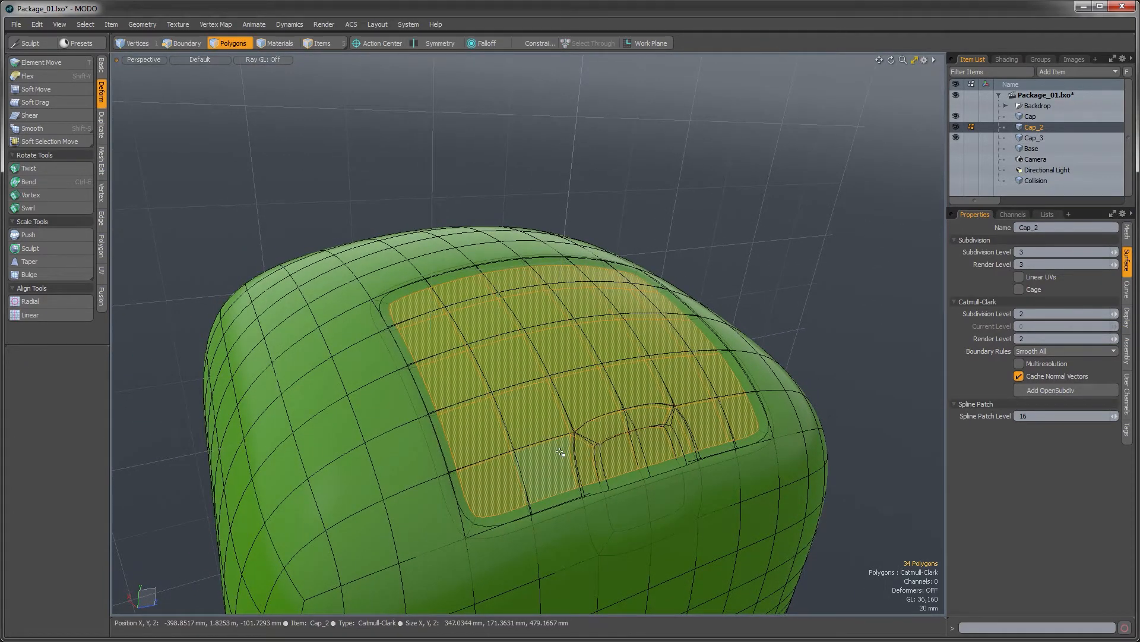
key(Delete)
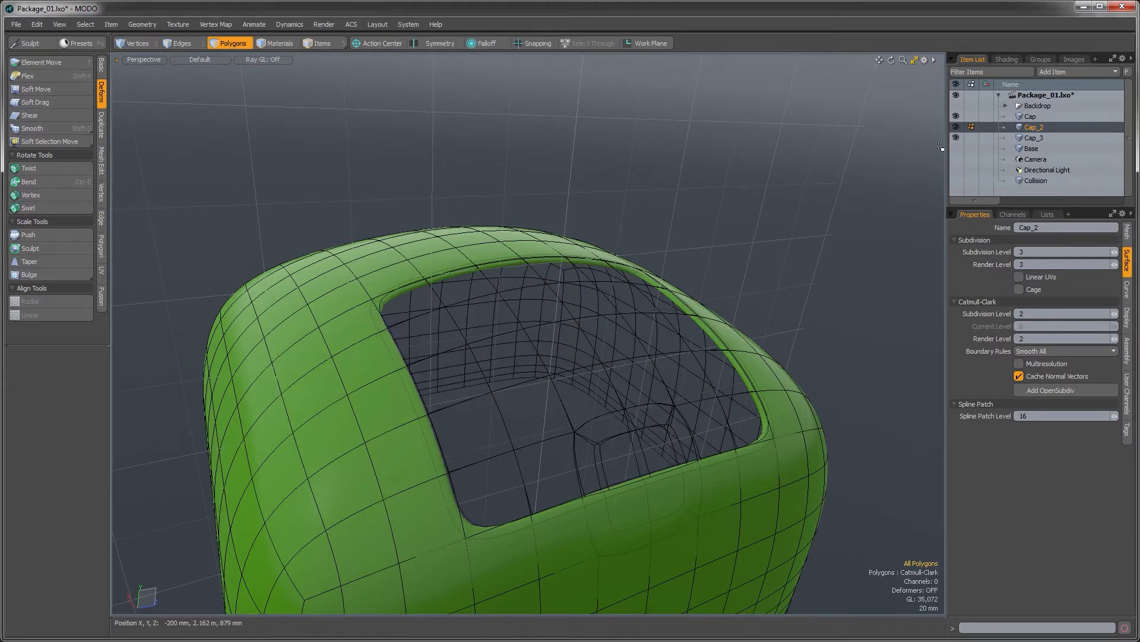
click(959, 127)
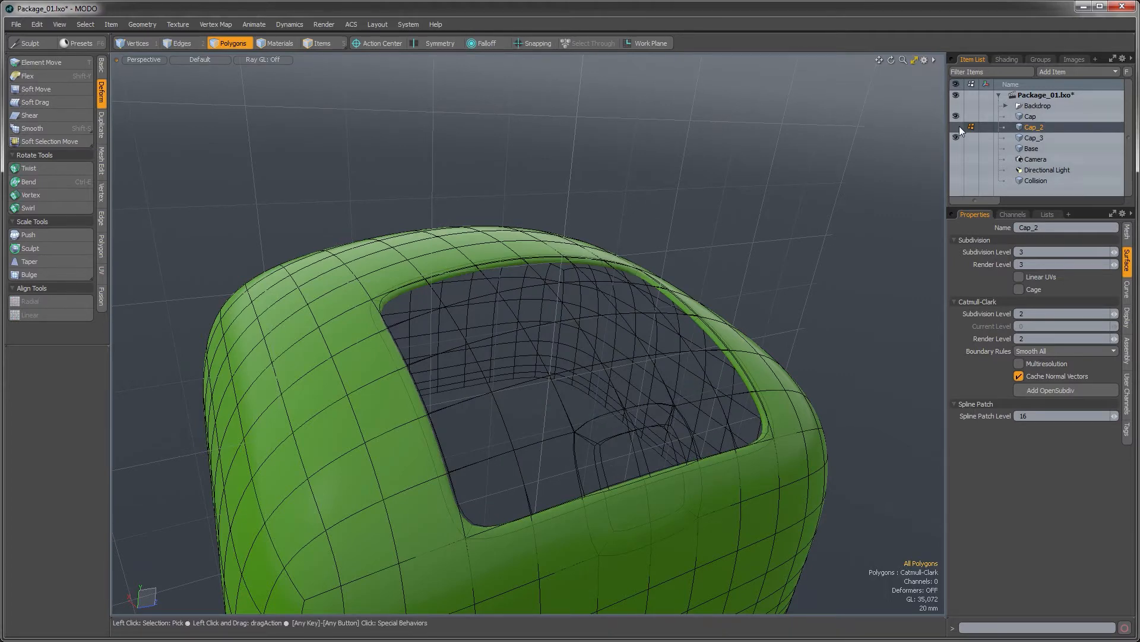
Cut the matching polygon block from the original Cap and paste it back as a detached panel slightly smaller than the opening
click(1022, 116)
alt+drag(617, 460, 588, 445)
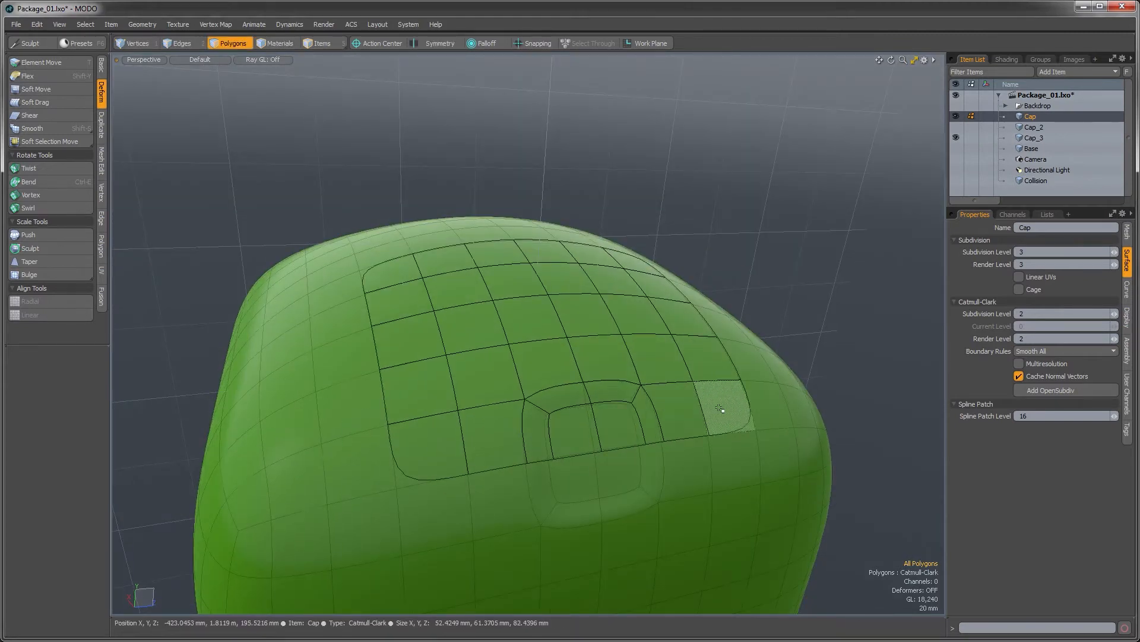
alt+drag(652, 404, 647, 418)
mouse_move(431, 453)
mouse_down()
mouse_move(666, 430)
mouse_move(709, 408)
mouse_move(667, 288)
mouse_up()
mouse_move(634, 252)
mouse_down()
mouse_move(458, 256)
mouse_move(421, 278)
mouse_move(440, 386)
mouse_move(600, 365)
mouse_move(565, 408)
mouse_move(666, 386)
mouse_move(606, 279)
mouse_move(551, 274)
mouse_move(587, 319)
mouse_up()
alt+drag(546, 376, 612, 416)
key(Delete)
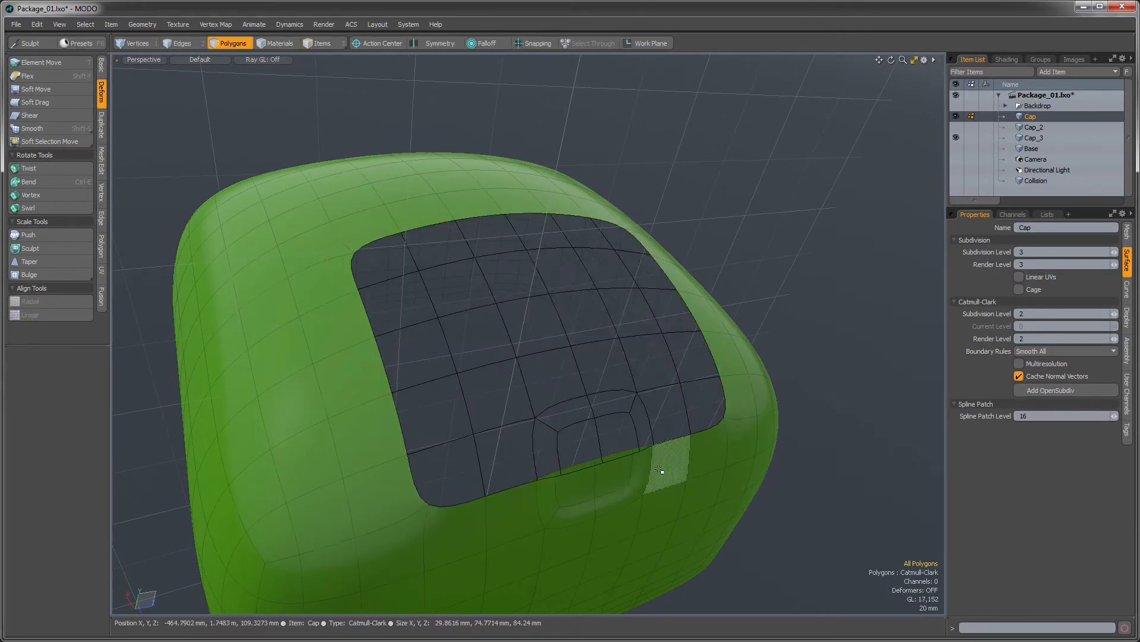
Select the border edge loops of the Cap's opening and inner panel and bridge the gap between them with 0 segments
alt+drag(667, 466, 787, 433)
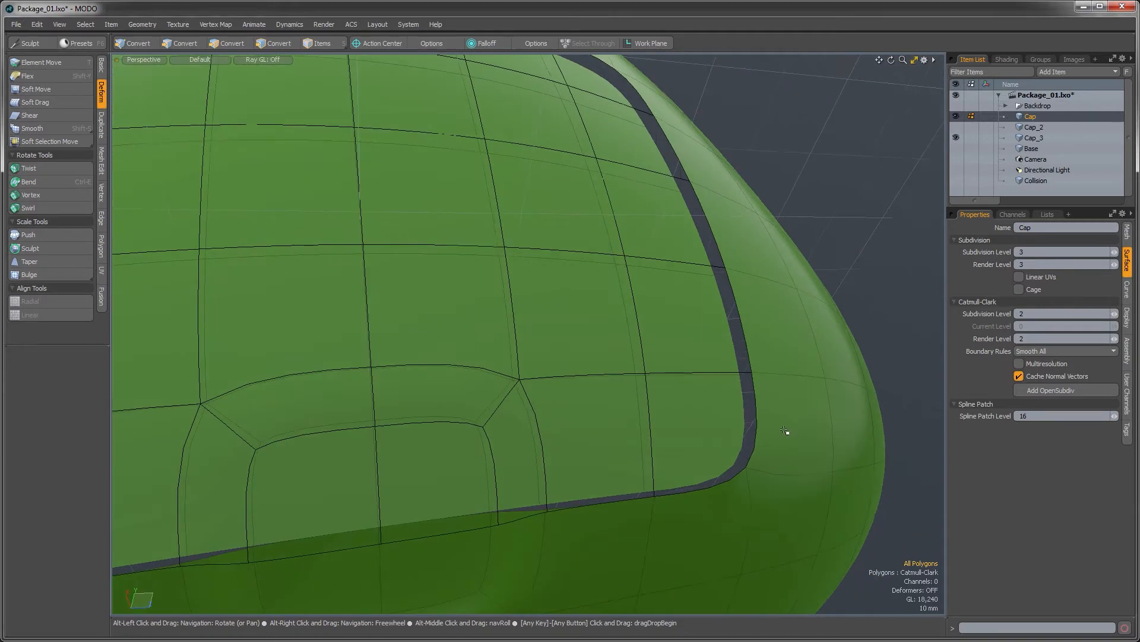
key(2)
double_click(744, 426)
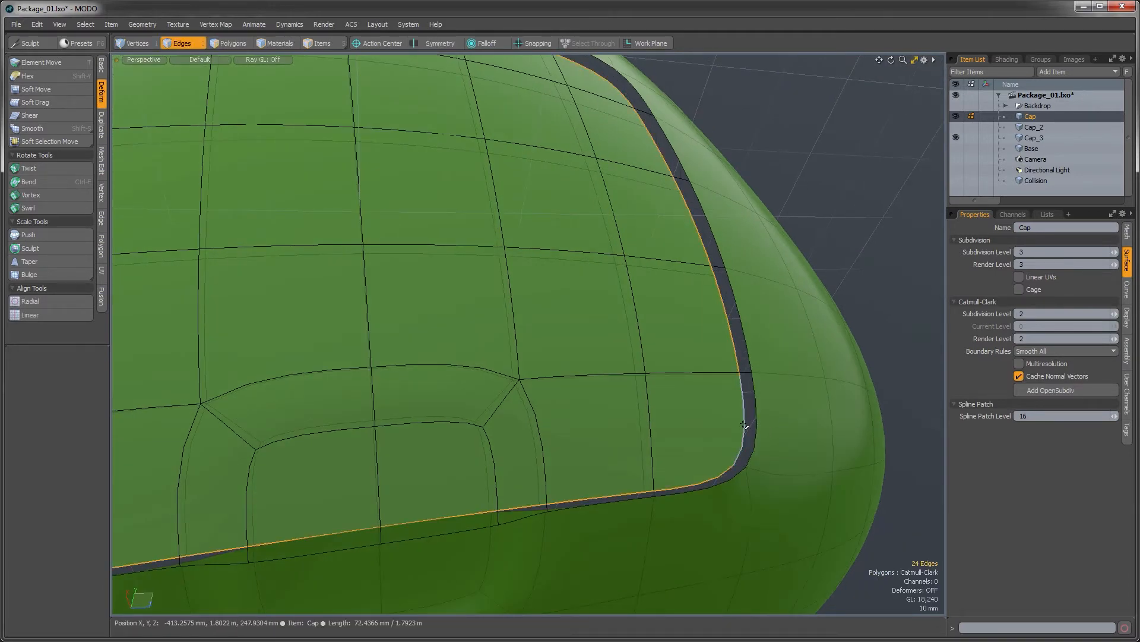
ctrl+alt+drag(744, 427, 674, 432)
alt+drag(674, 433, 749, 445)
click(101, 219)
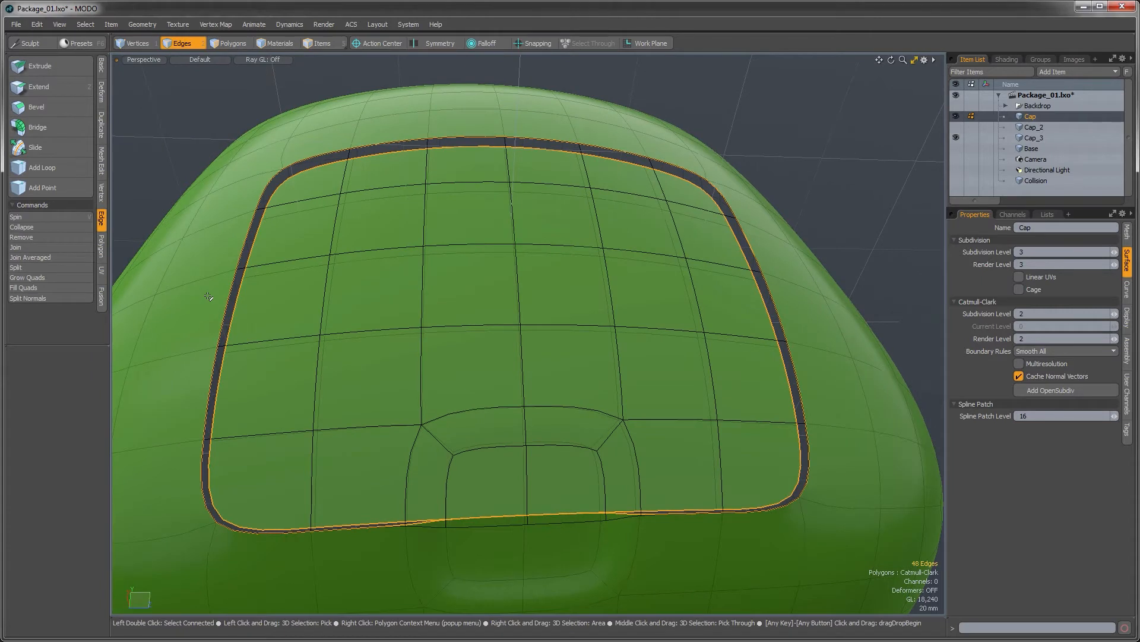
click(69, 130)
click(288, 178)
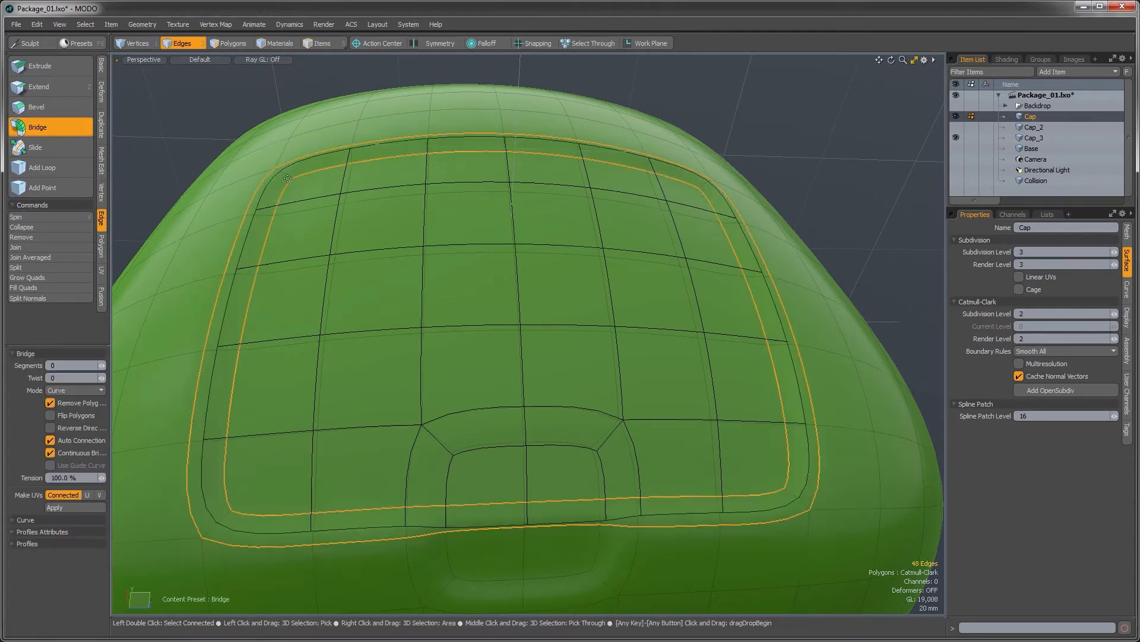
alt+drag(277, 197, 309, 250)
mouse_move(356, 356)
ctrl+alt+mouse_down()
mouse_move(321, 368)
mouse_move(382, 463)
mouse_move(616, 446)
mouse_move(660, 424)
mouse_move(680, 457)
mouse_move(683, 437)
mouse_move(329, 440)
mouse_move(328, 283)
ctrl+alt+mouse_up()
key(space)
Select all polygons of the Cap's panel inside the bridged strip and bevel them as a group with an inset of about 17.8 mm
key(3)
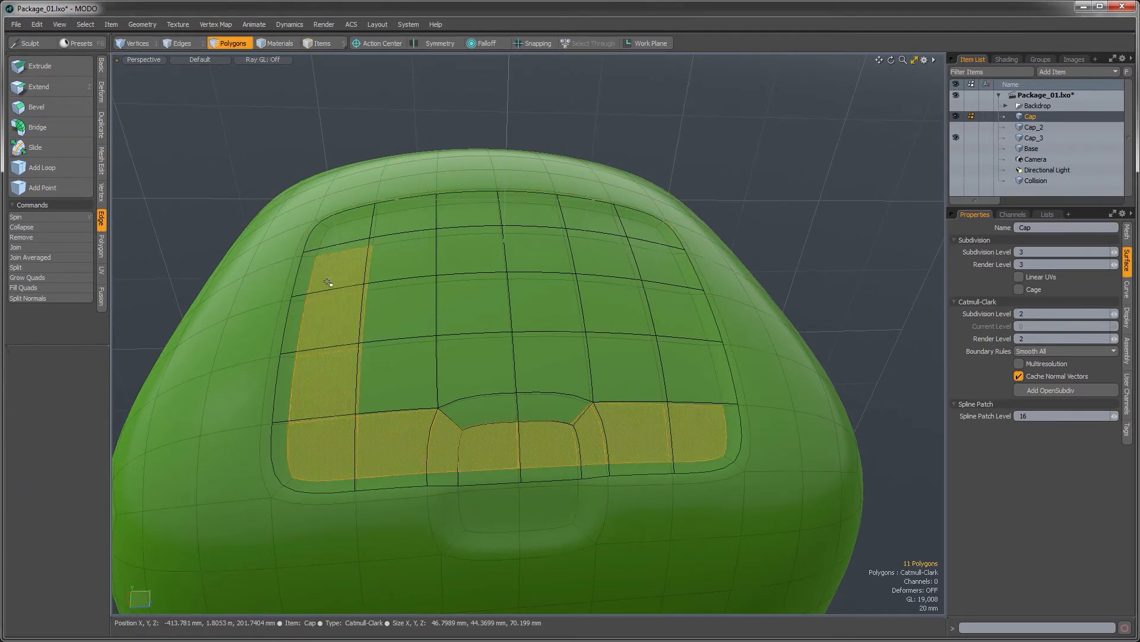
mouse_move(349, 246)
mouse_down()
mouse_move(499, 223)
mouse_move(618, 235)
mouse_move(667, 285)
mouse_move(668, 384)
mouse_move(554, 422)
mouse_up()
mouse_move(435, 410)
mouse_down()
mouse_move(475, 371)
mouse_move(600, 336)
mouse_move(399, 299)
mouse_move(543, 262)
mouse_move(600, 267)
mouse_move(559, 359)
mouse_up()
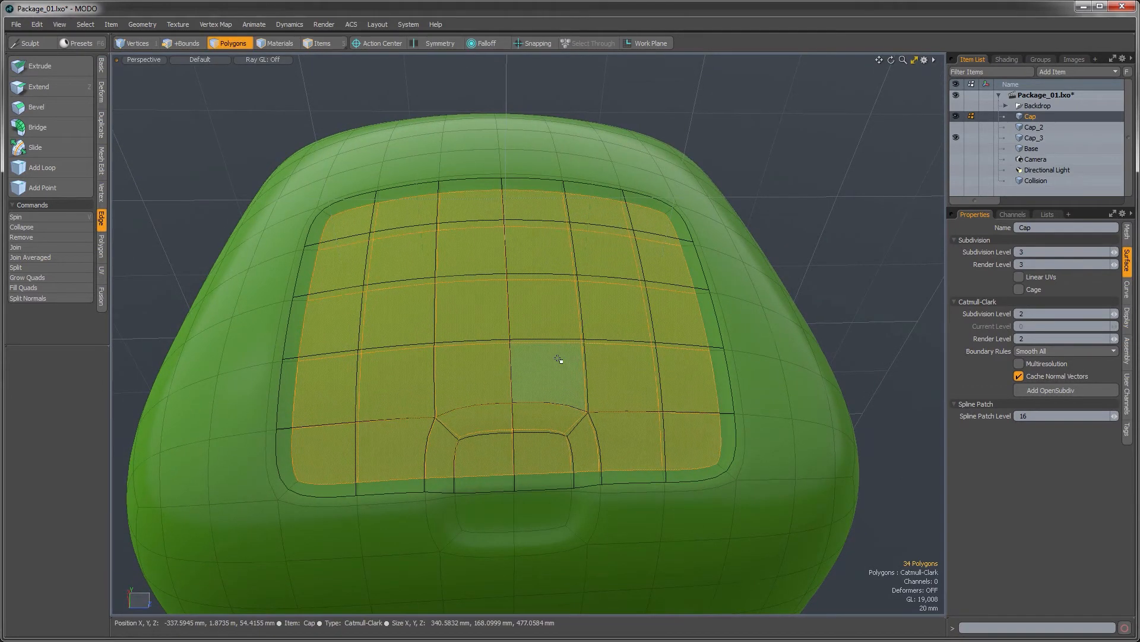
key(b)
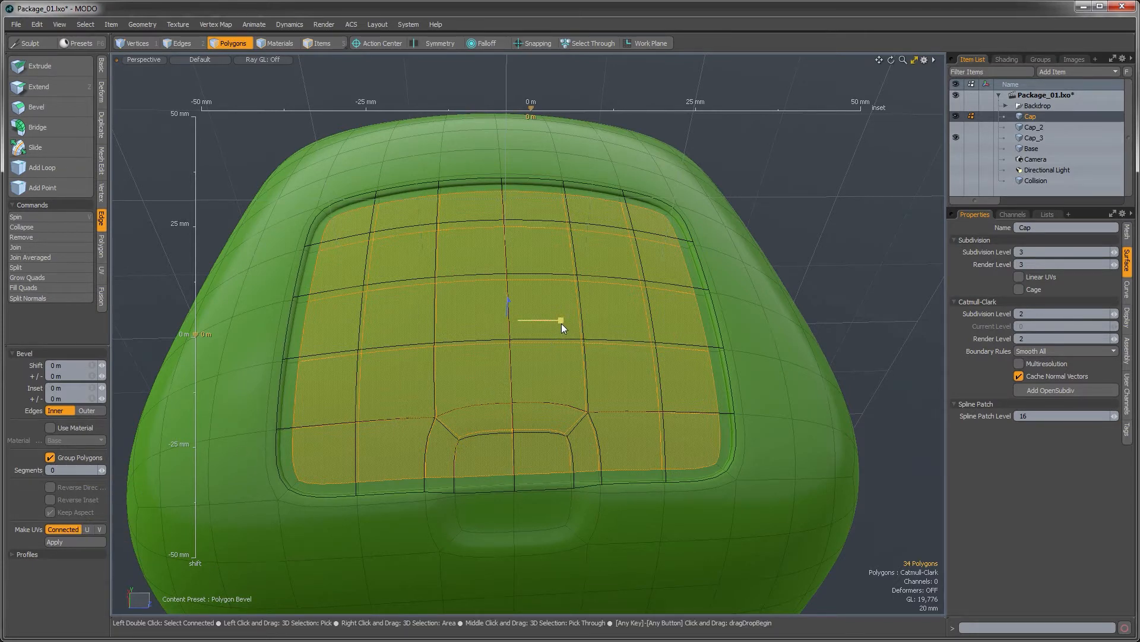
drag(561, 323, 614, 323)
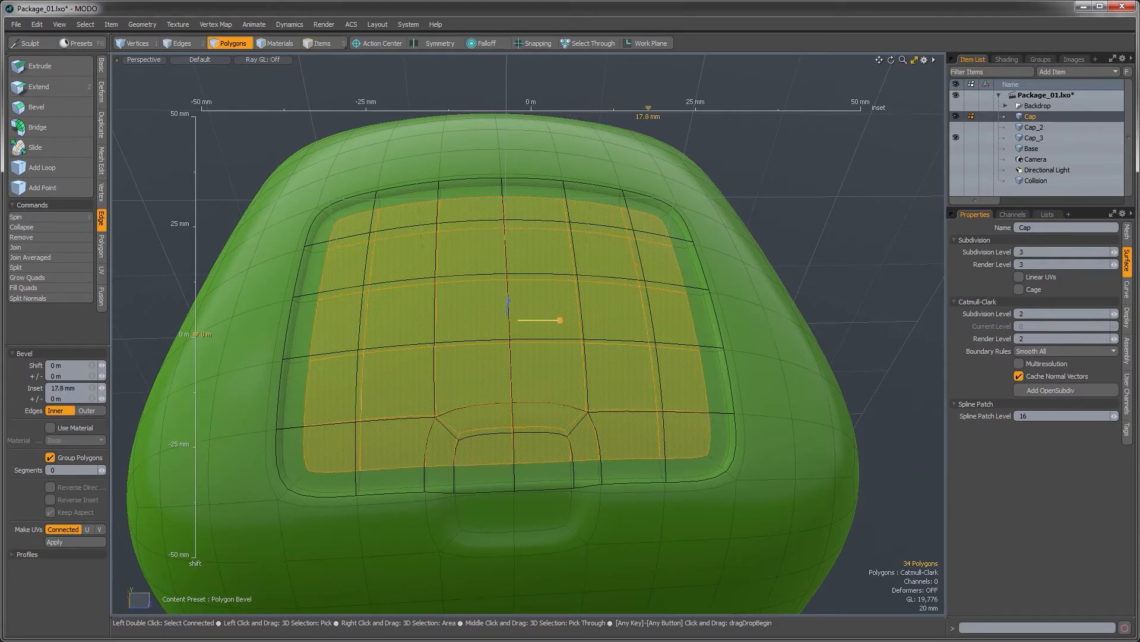
Inset the selected polygons on Cap's top panel by 18 mm and delete the inset polygons to leave an opening
alt+drag(491, 451, 596, 429)
alt+drag(670, 439, 665, 409)
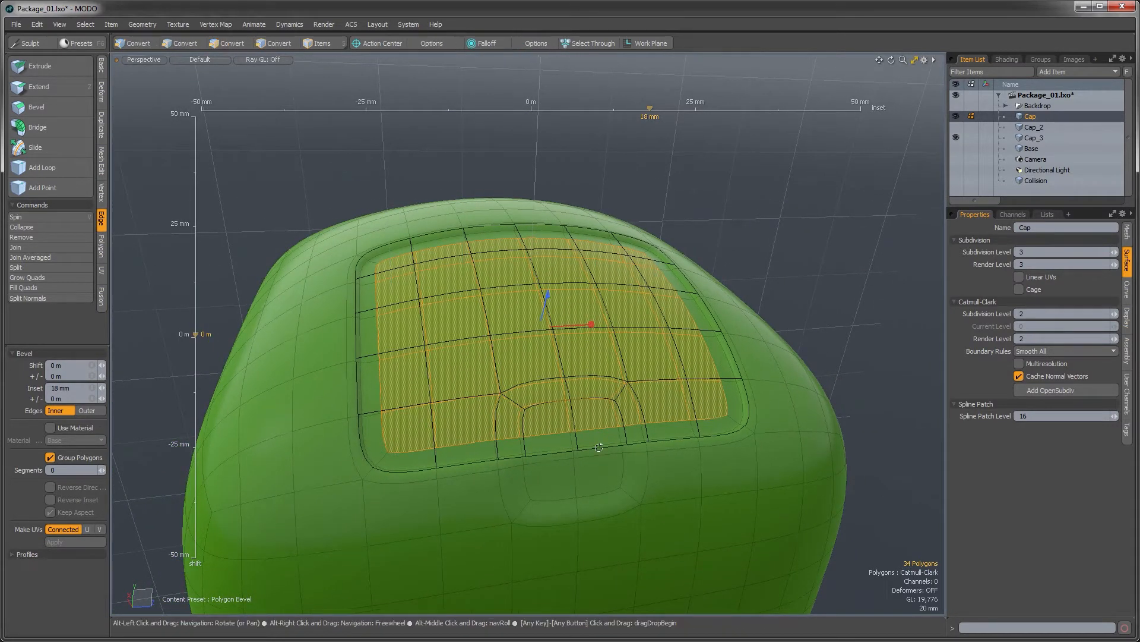
alt+drag(615, 441, 605, 431)
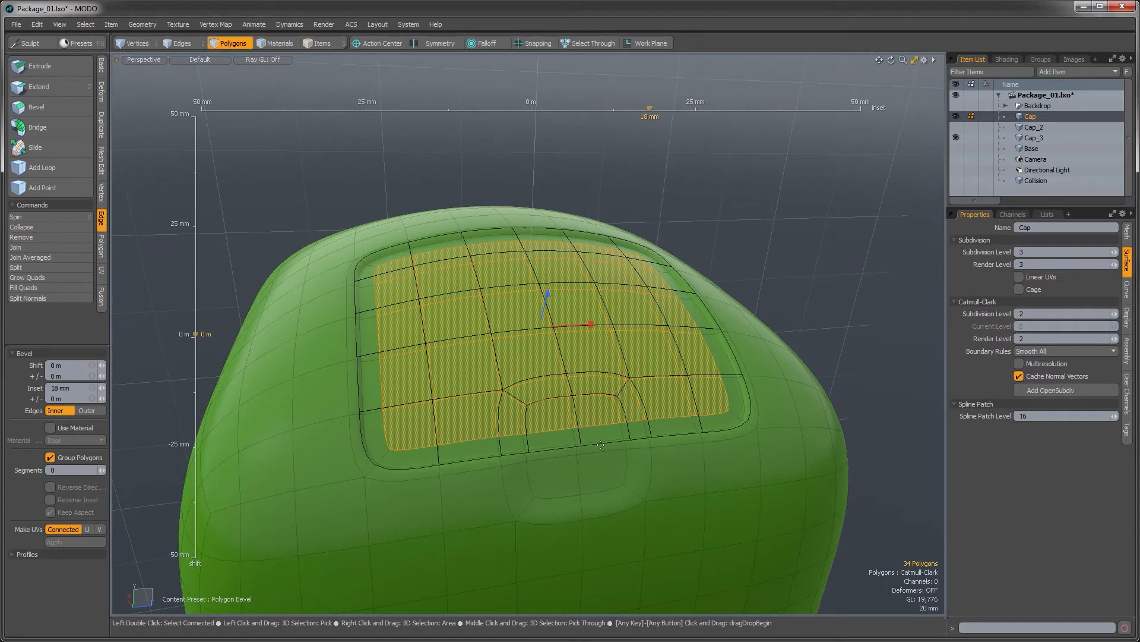
key(Delete)
Loop-slice the polygon loop around Cap's opening rim with two symmetric cuts close to its borders, then deselect everything
alt+drag(582, 408, 588, 424)
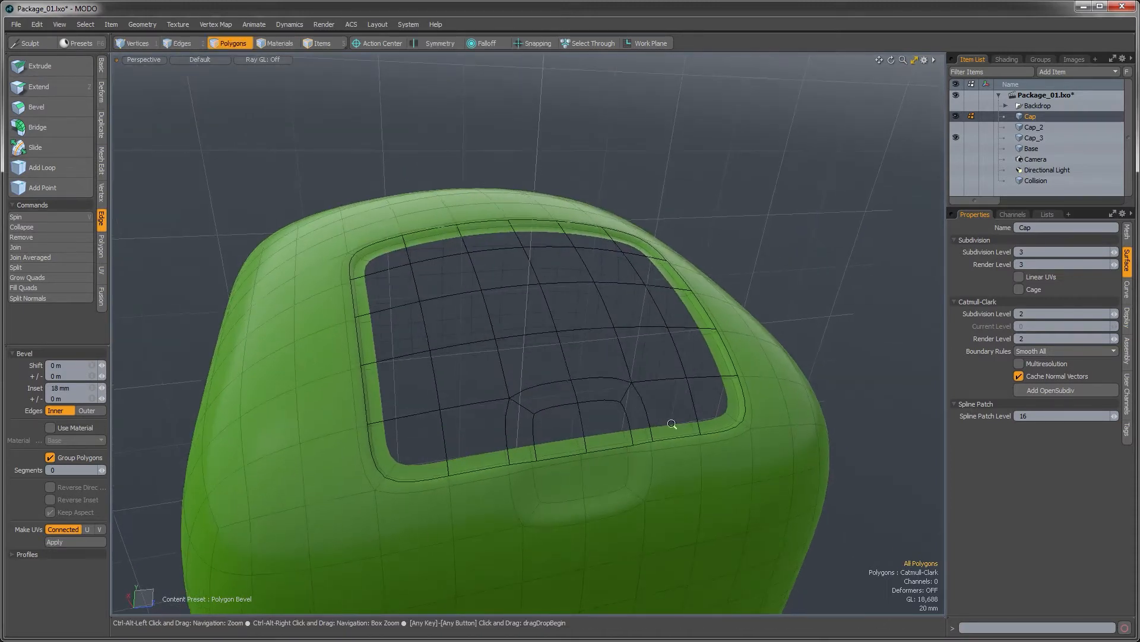
scroll(689, 423, up, 2)
alt+drag(713, 416, 748, 406)
scroll(735, 443, up, 3)
scroll(711, 434, down, 3)
scroll(754, 443, up, 2)
scroll(748, 419, up, 3)
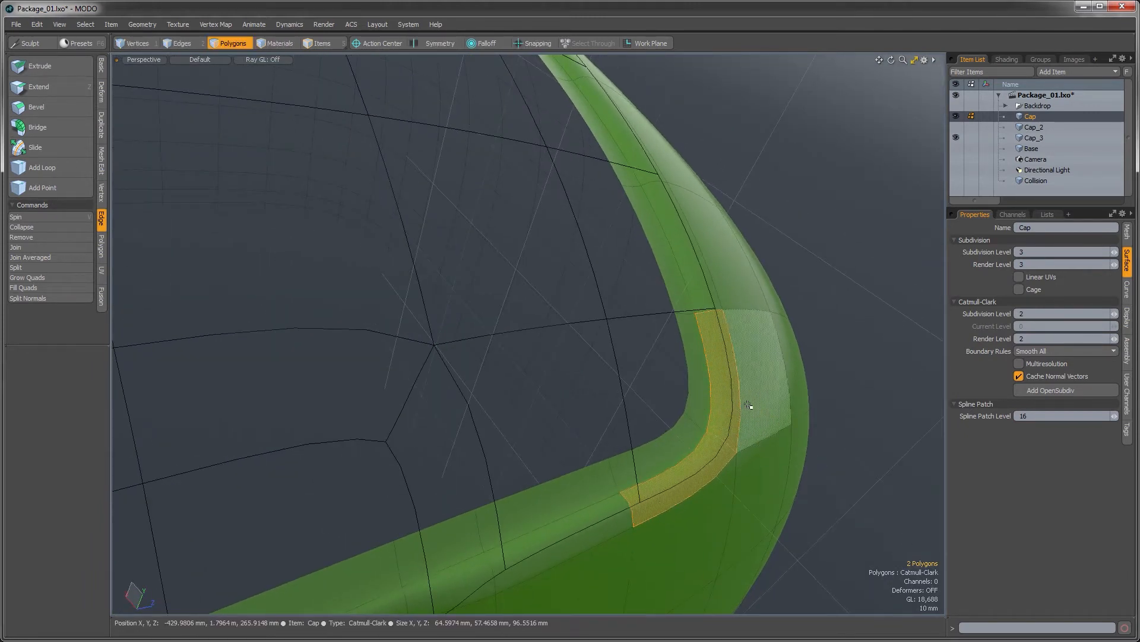
key(l)
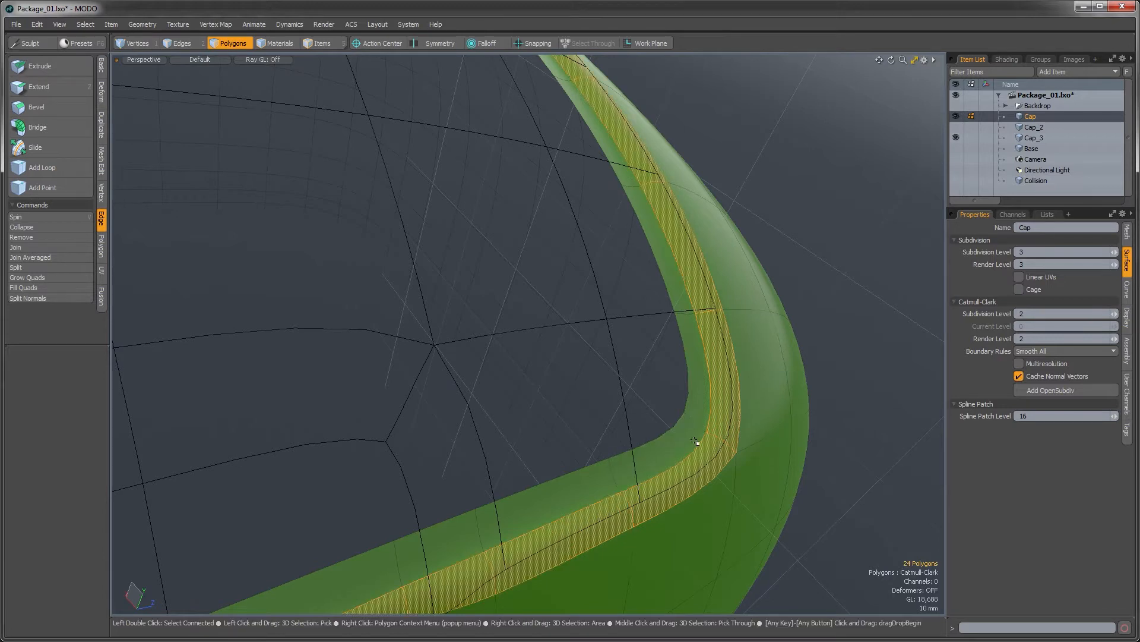
ctrl+alt+drag(692, 442, 681, 455)
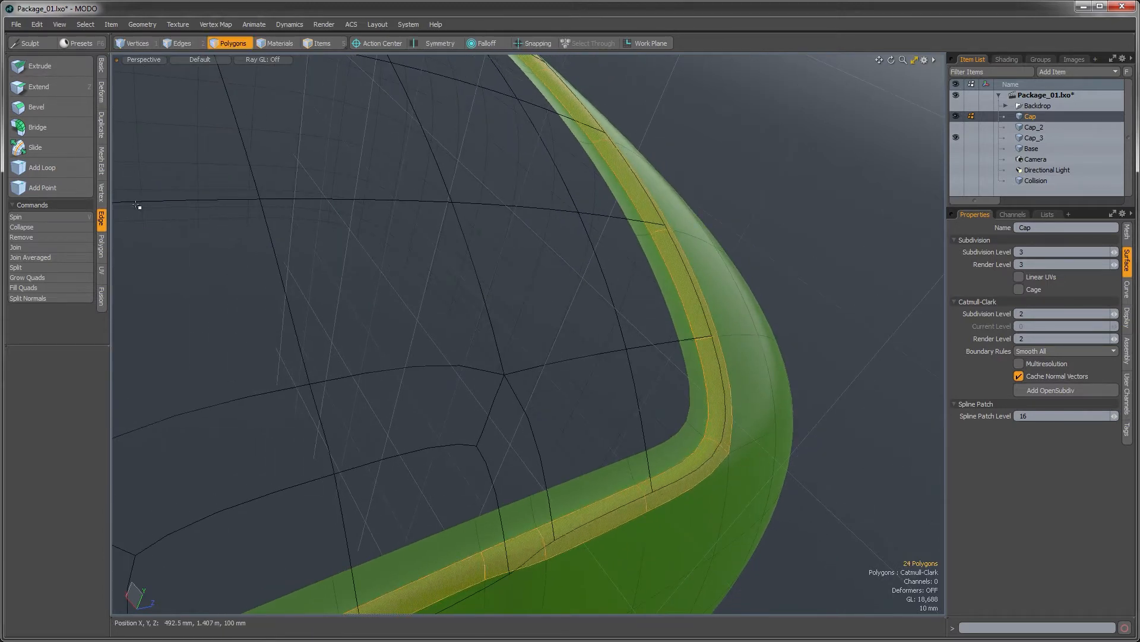
click(101, 161)
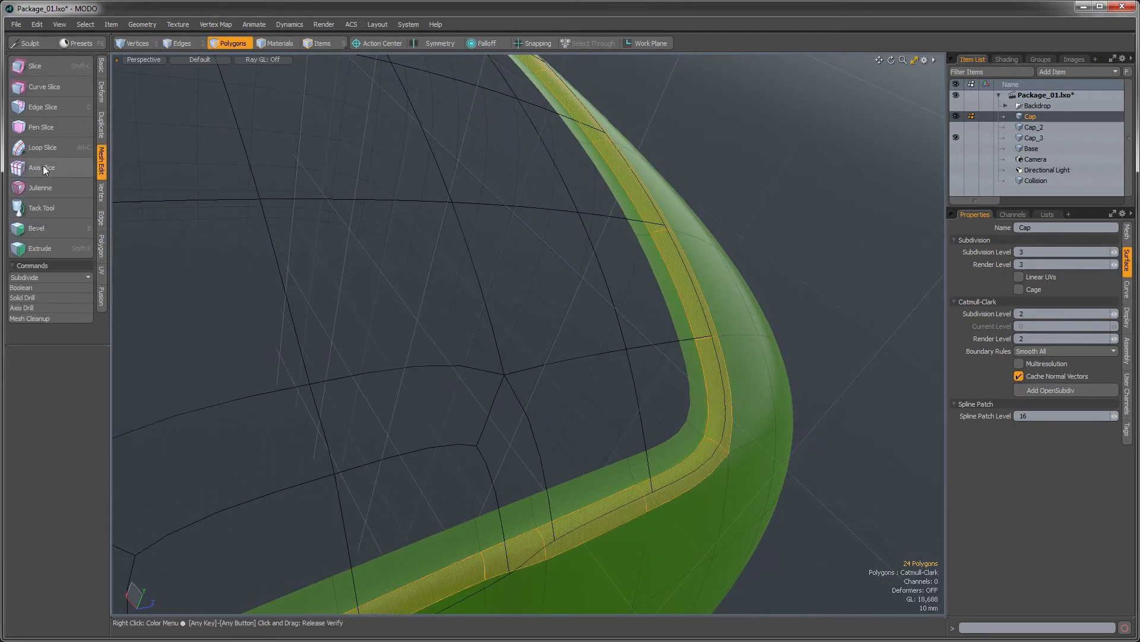
click(44, 147)
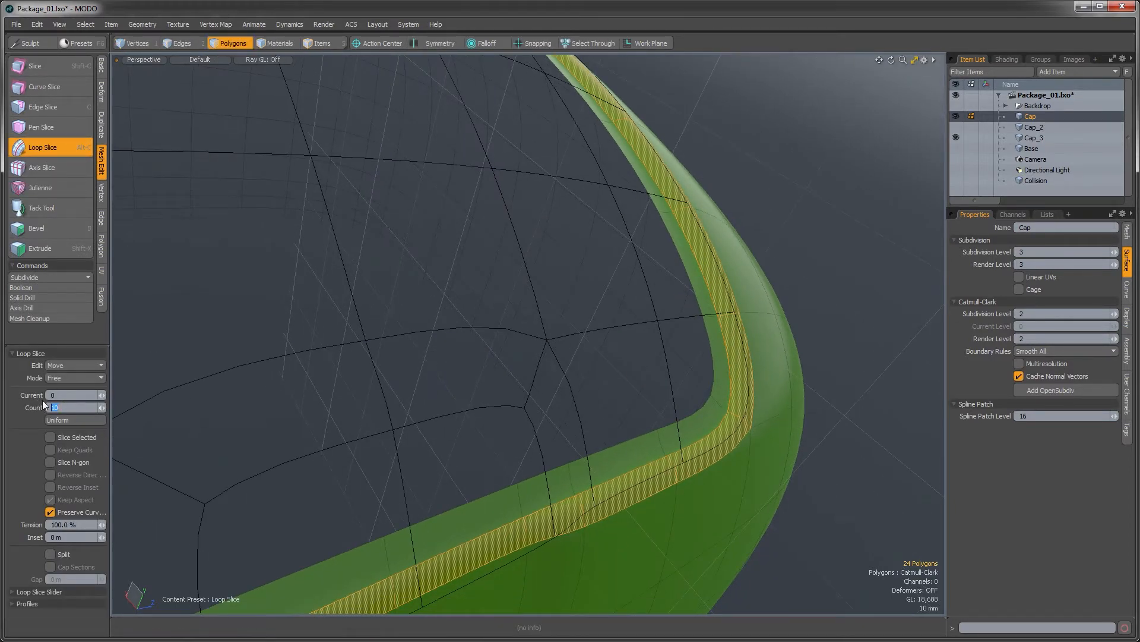
text(2)
click(73, 379)
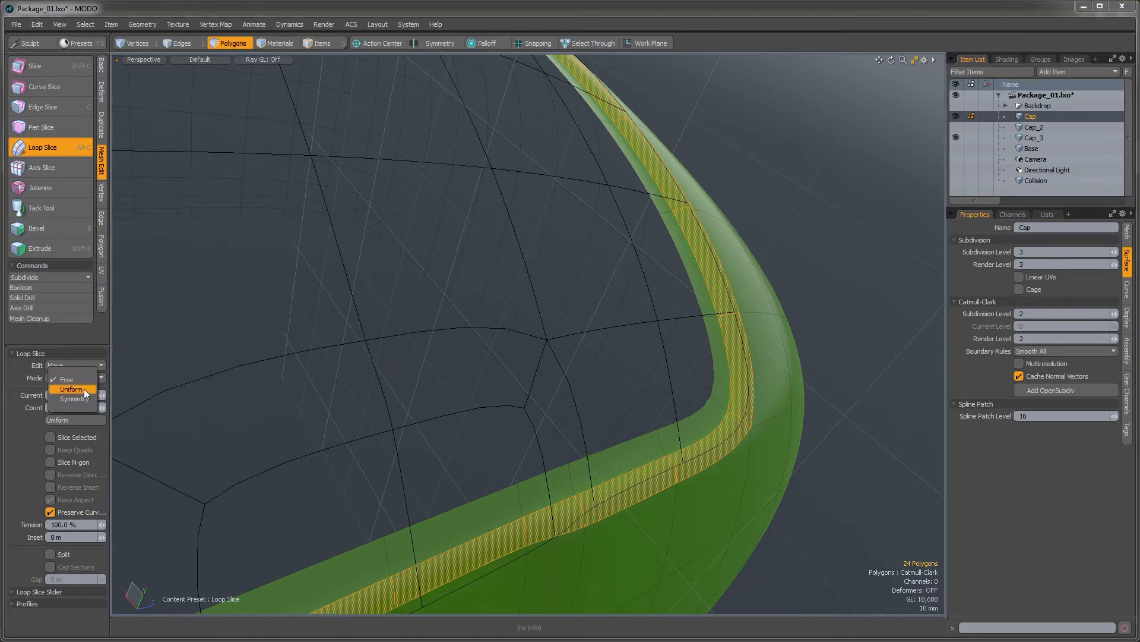
click(87, 397)
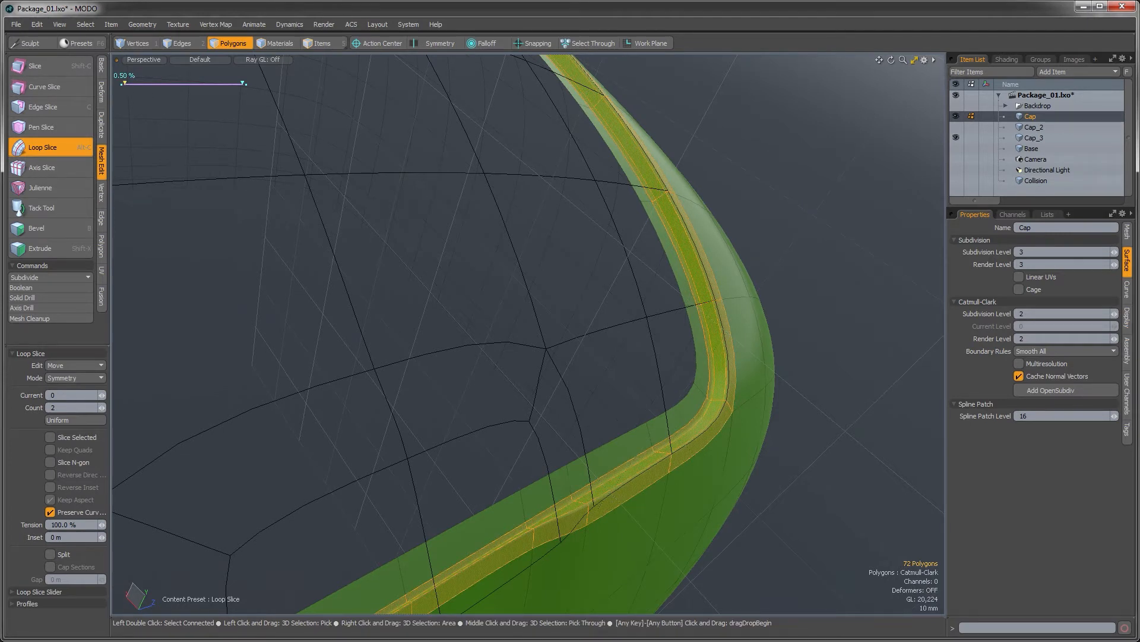
drag(125, 84, 128, 85)
alt+drag(677, 413, 631, 371)
key(q)
key(Escape)
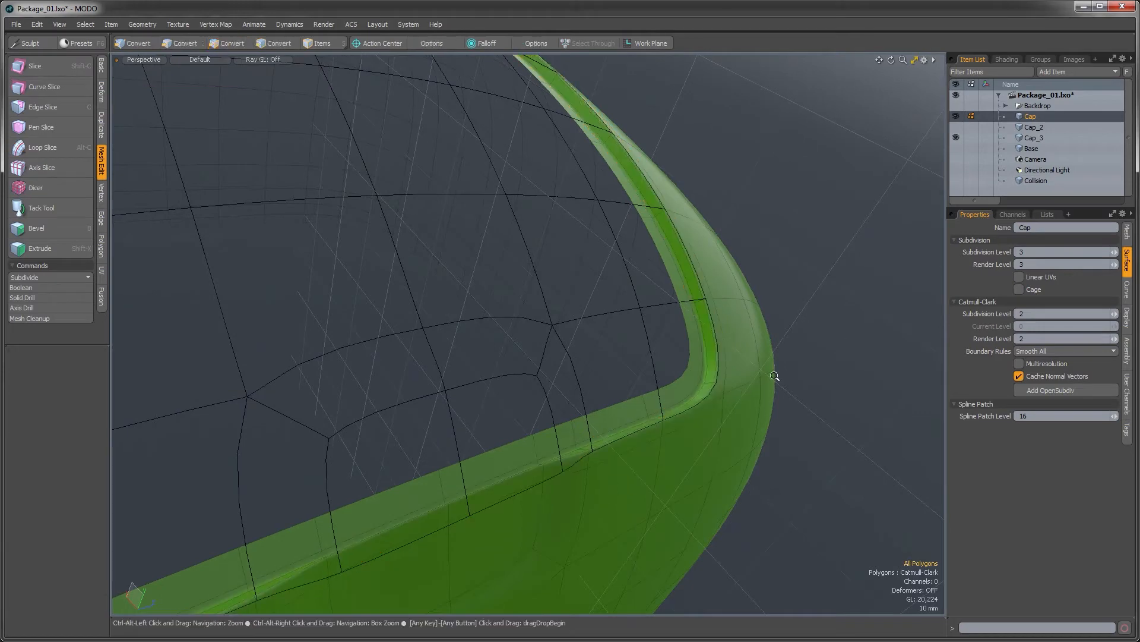
Activate Cap_3 together with Cap and push the middle edge of Cap_3's latch bump outward by about 3.6 mm
ctrl+alt+drag(775, 377, 671, 404)
ctrl+click(1023, 138)
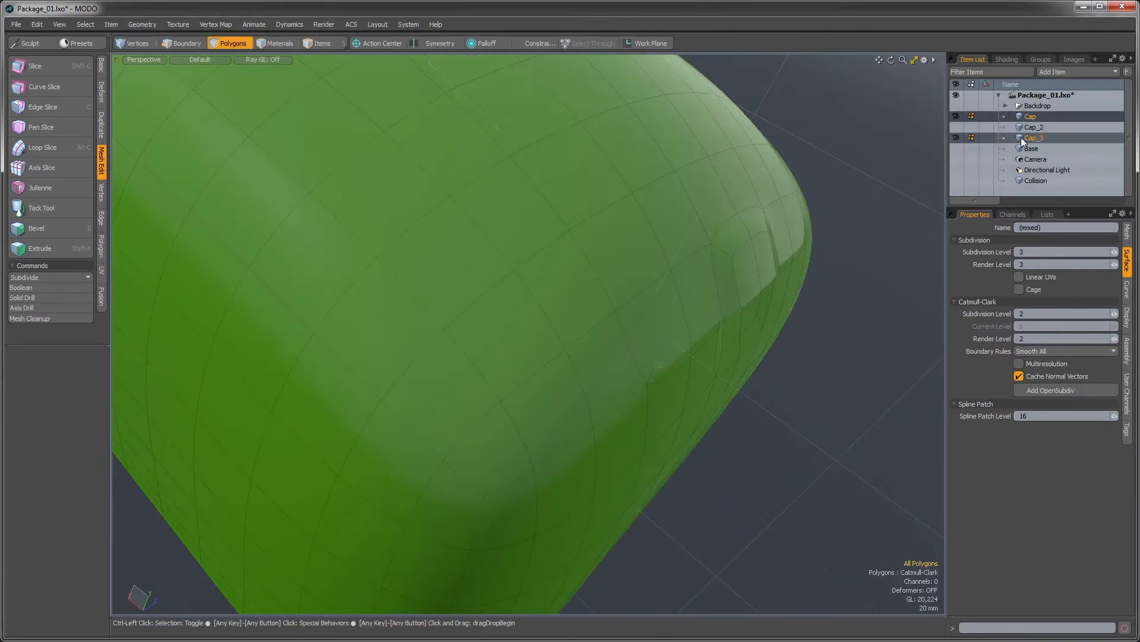
alt+drag(657, 300, 717, 277)
key(2)
click(709, 262)
click(100, 72)
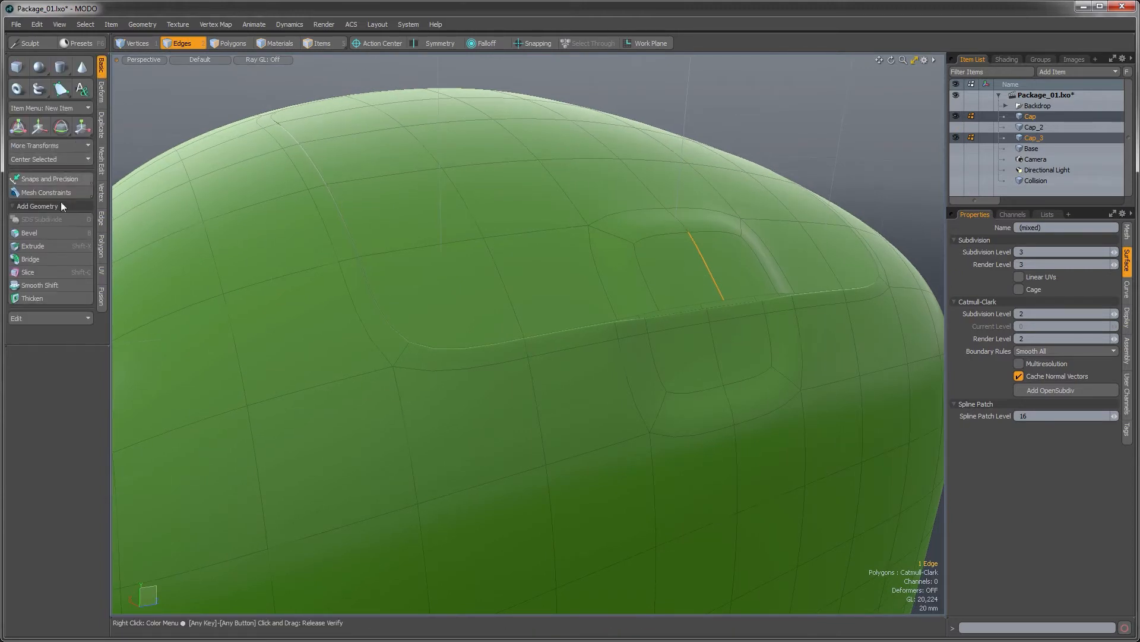
click(98, 94)
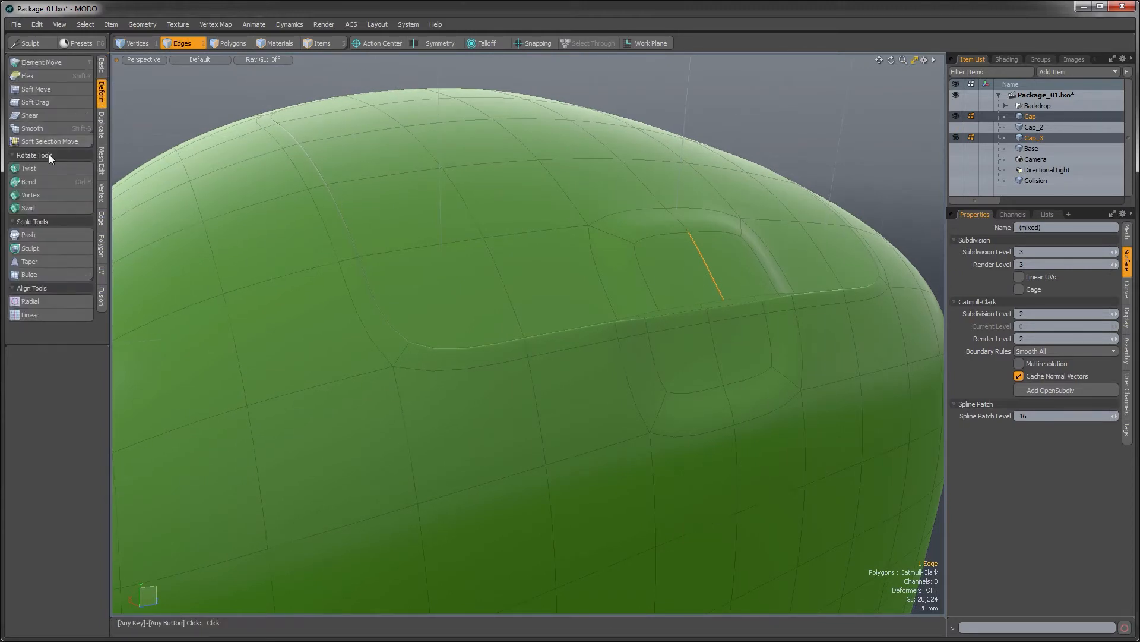
click(36, 234)
drag(712, 251, 724, 252)
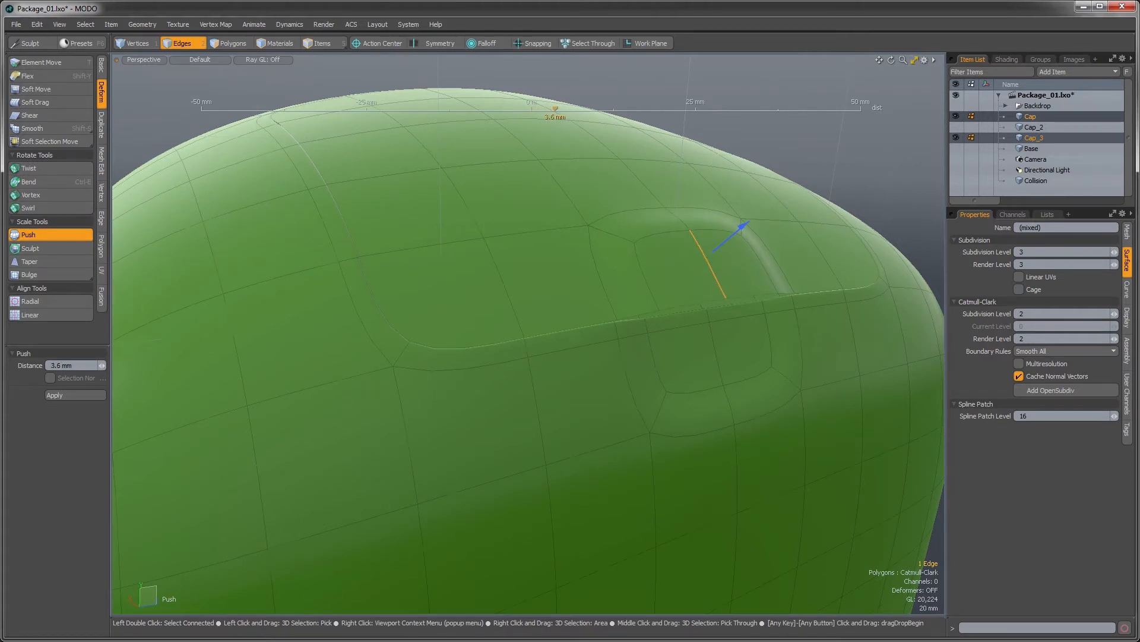
alt+drag(659, 276, 712, 333)
key(space)
click(834, 211)
scroll(700, 301, down, 2)
Thicken all connected polygons of Cap_3 with an offset of -12 mm
click(1022, 137)
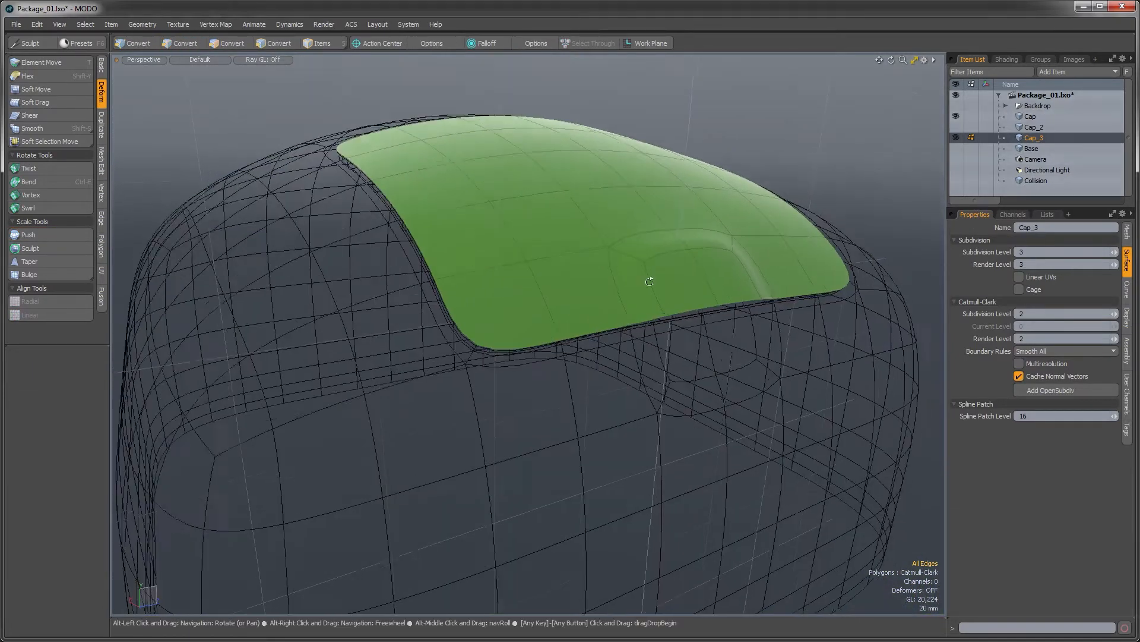
double_click(607, 283)
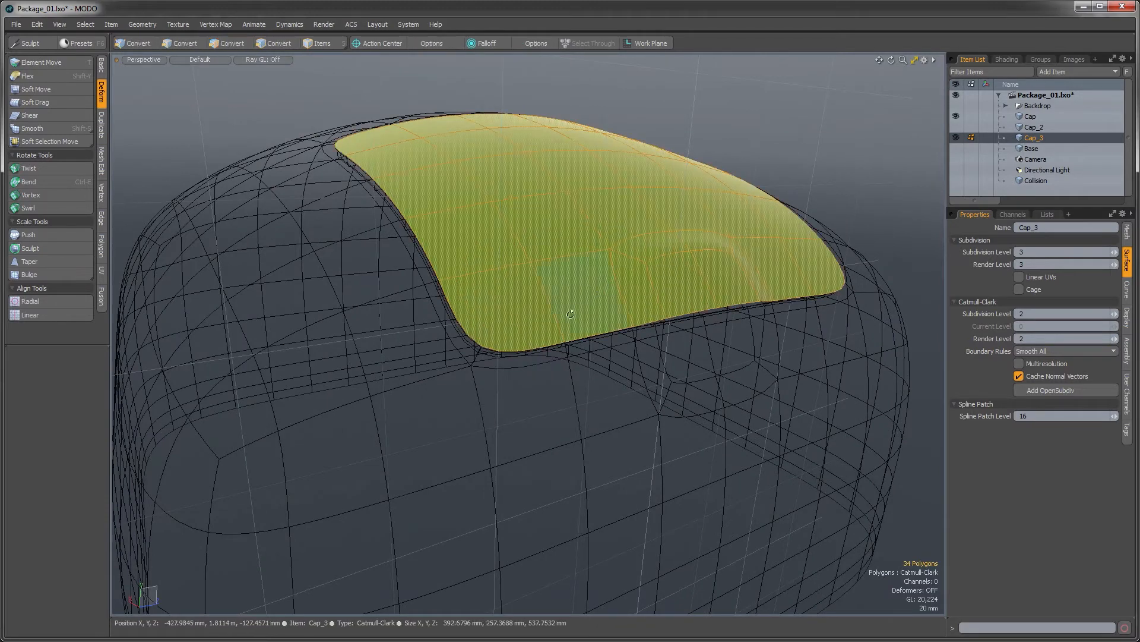
alt+drag(550, 322, 563, 313)
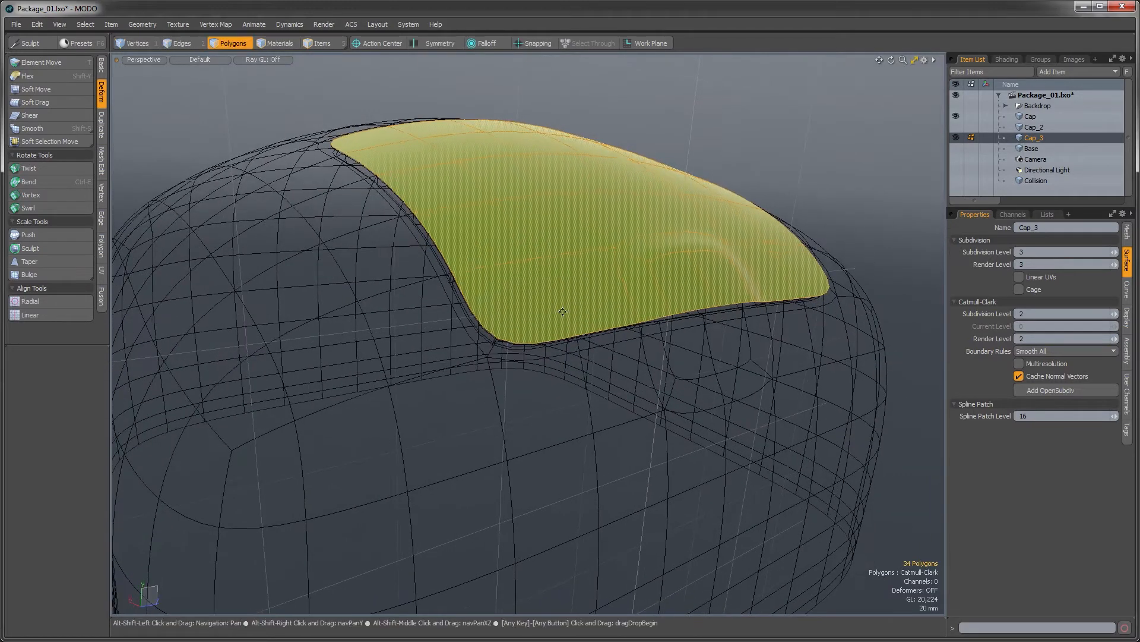
click(102, 72)
click(46, 297)
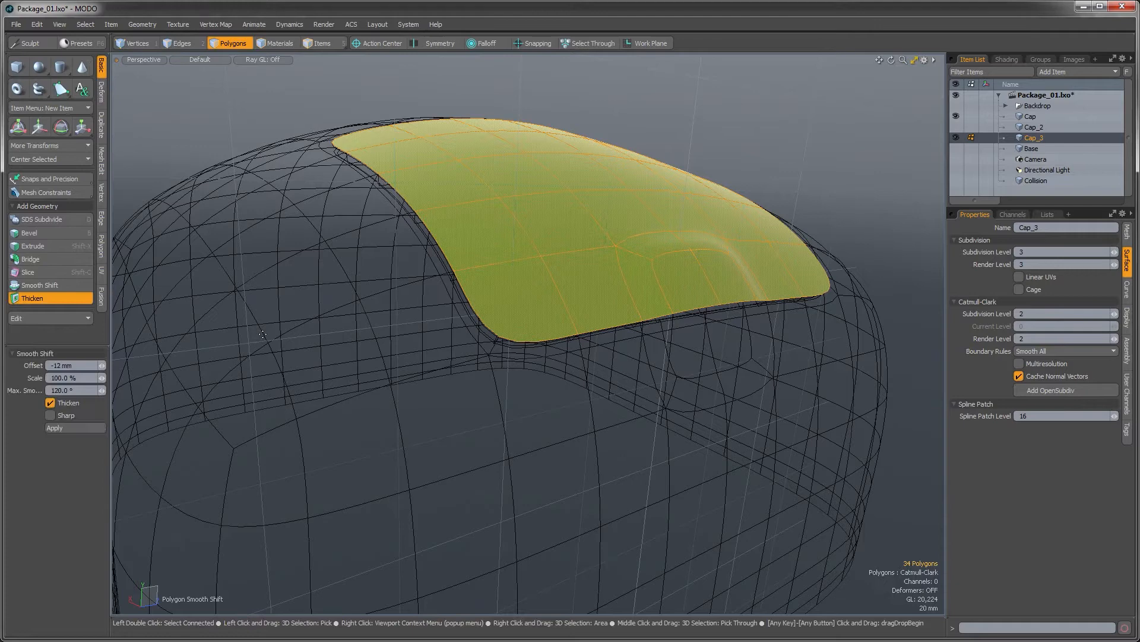
click(594, 233)
alt+drag(594, 208, 600, 261)
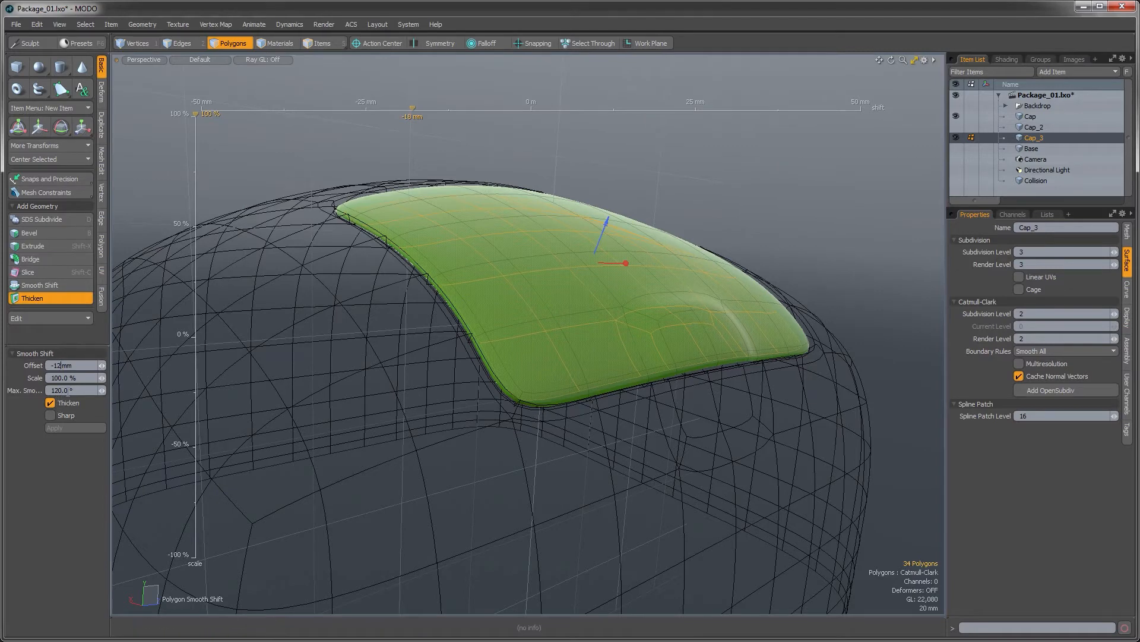
key(Return)
alt+drag(457, 384, 576, 365)
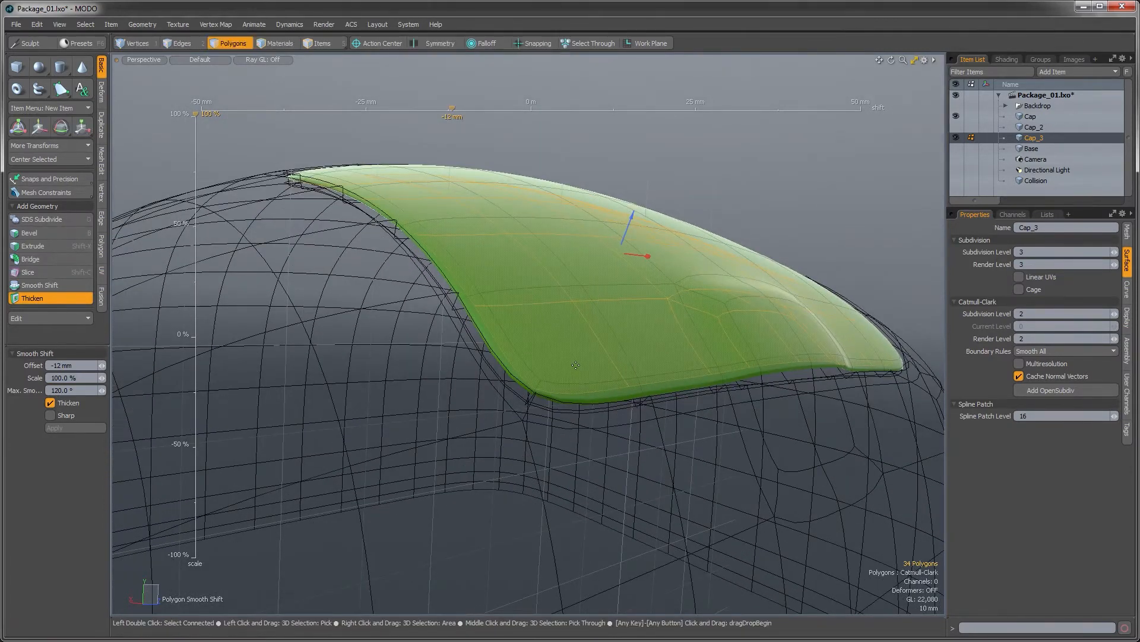
key(q)
Loop-slice the polygon loop along Cap_3's thickened border with two symmetric cuts, then deselect everything
alt+drag(581, 403, 577, 379)
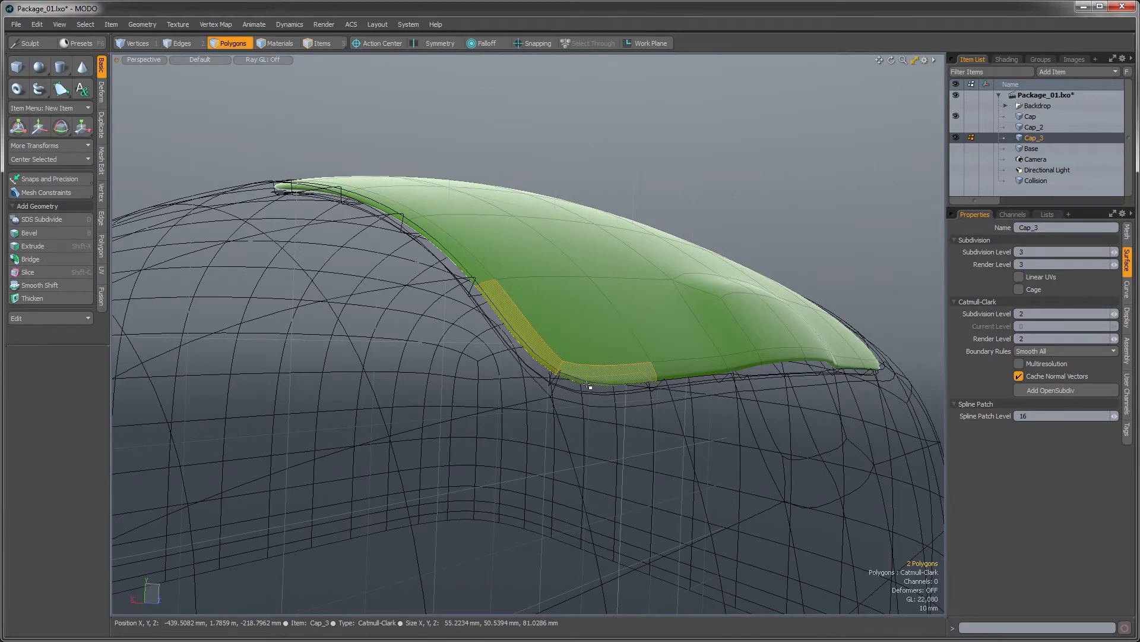
key(l)
ctrl+alt+drag(585, 376, 600, 376)
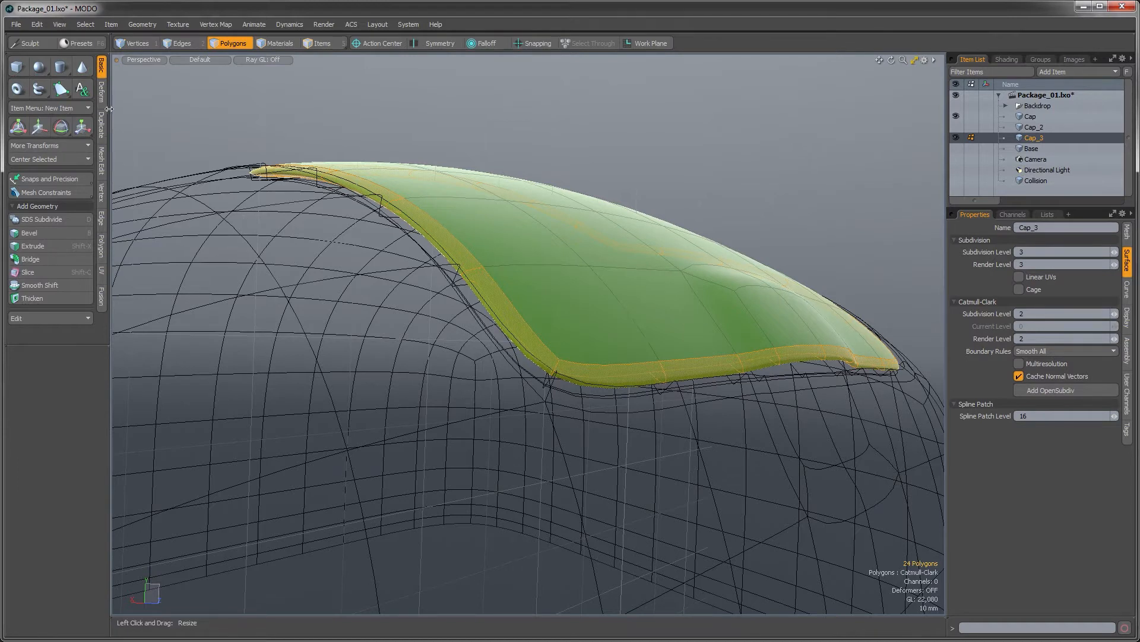
click(101, 160)
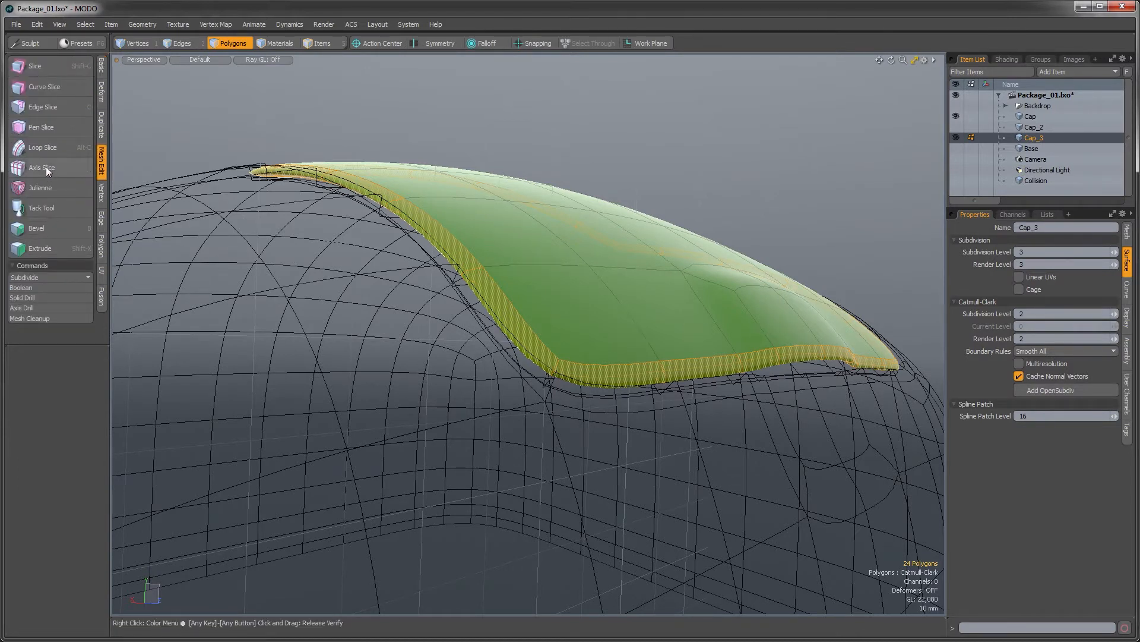
click(45, 147)
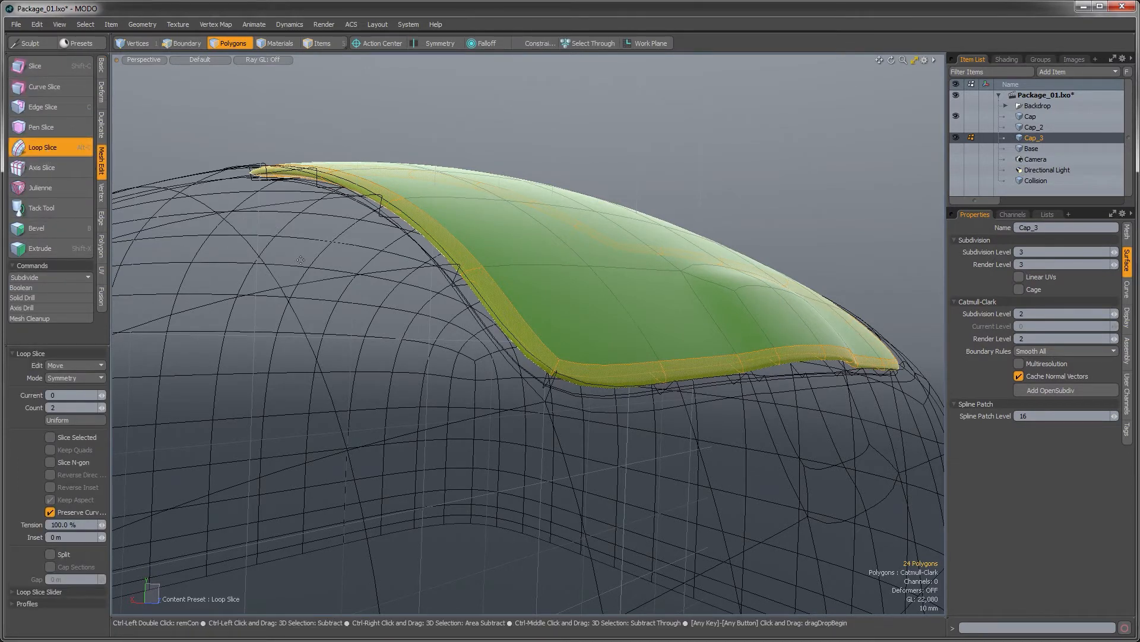
click(548, 369)
ctrl+alt+drag(548, 369, 585, 385)
key(space)
click(754, 402)
Activate Cap together with Cap_3 and examine the seam between the panel and the shell
alt+drag(740, 368, 564, 452)
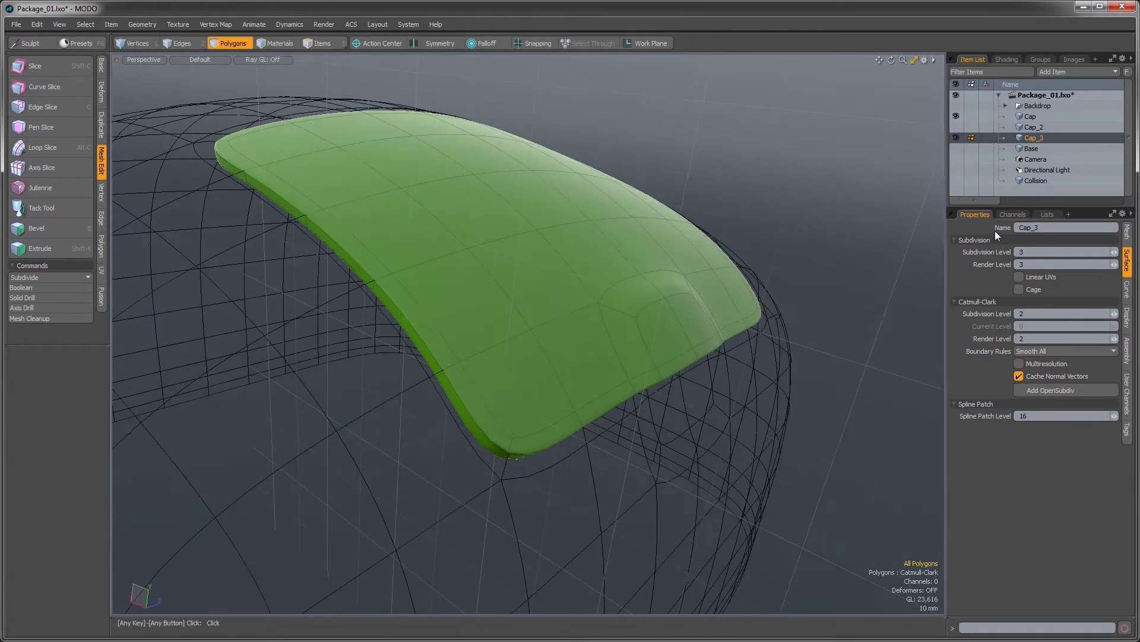
ctrl+click(1030, 116)
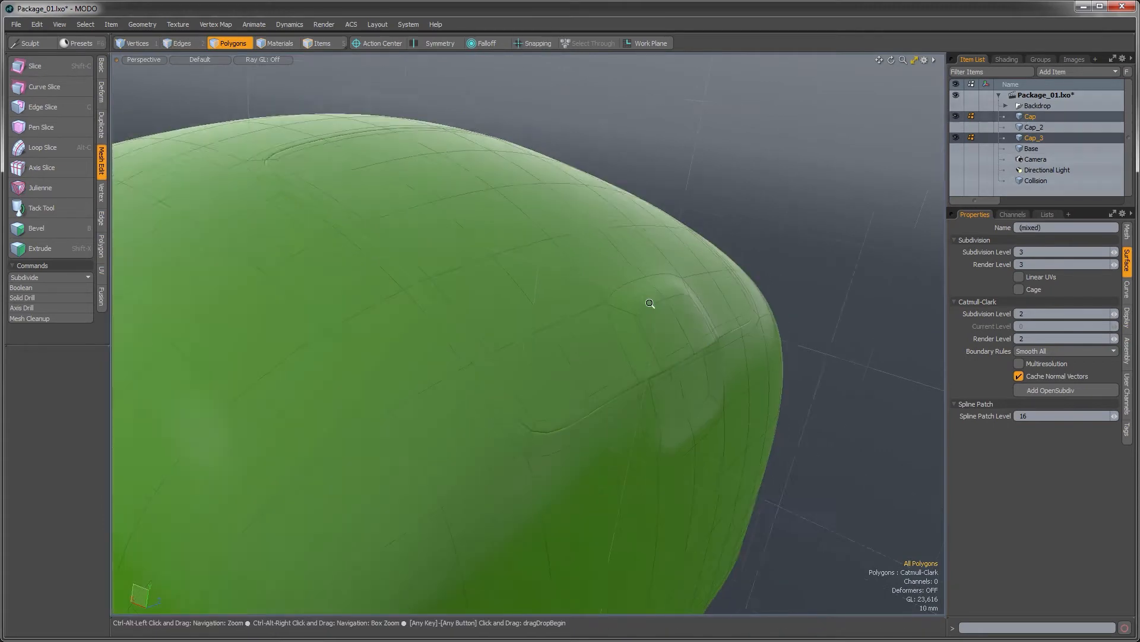
ctrl+alt+drag(614, 344, 588, 409)
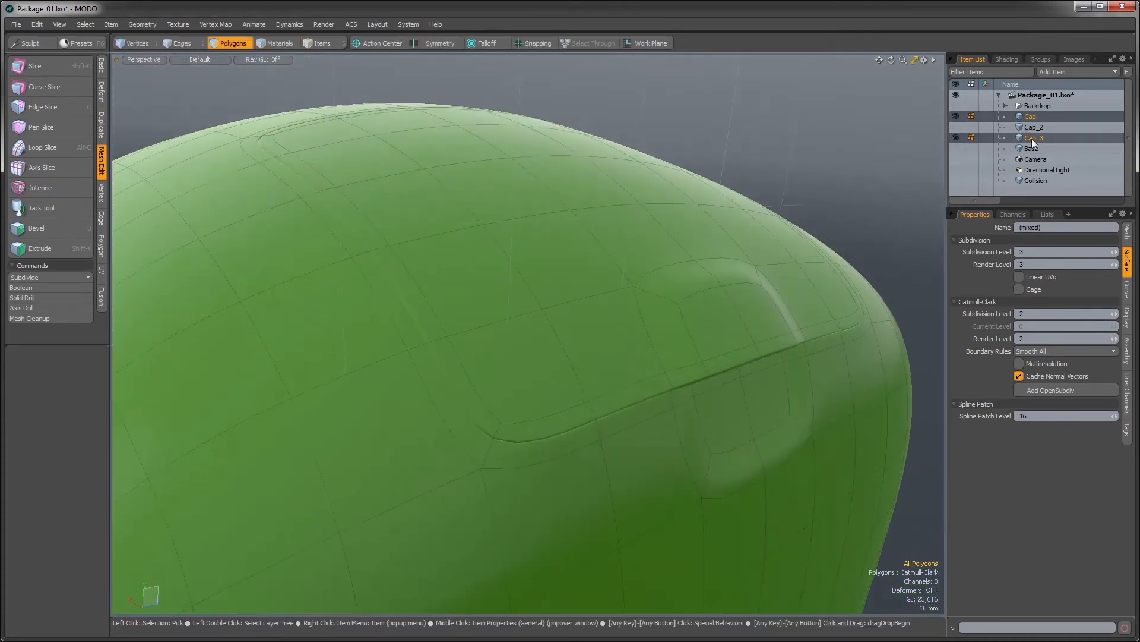
Isolate Cap_3 by hiding Cap, and slide the two underside edges beside the latch bump by about 28%
click(1032, 138)
alt+drag(823, 298, 652, 327)
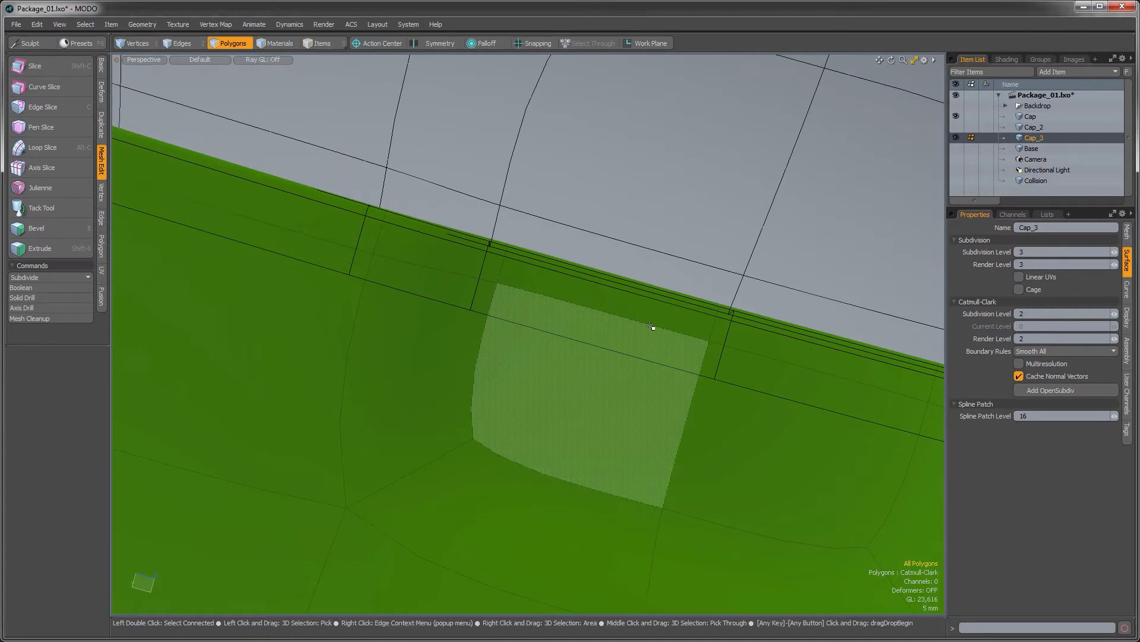
key(2)
click(651, 326)
ctrl+alt+drag(735, 374, 681, 284)
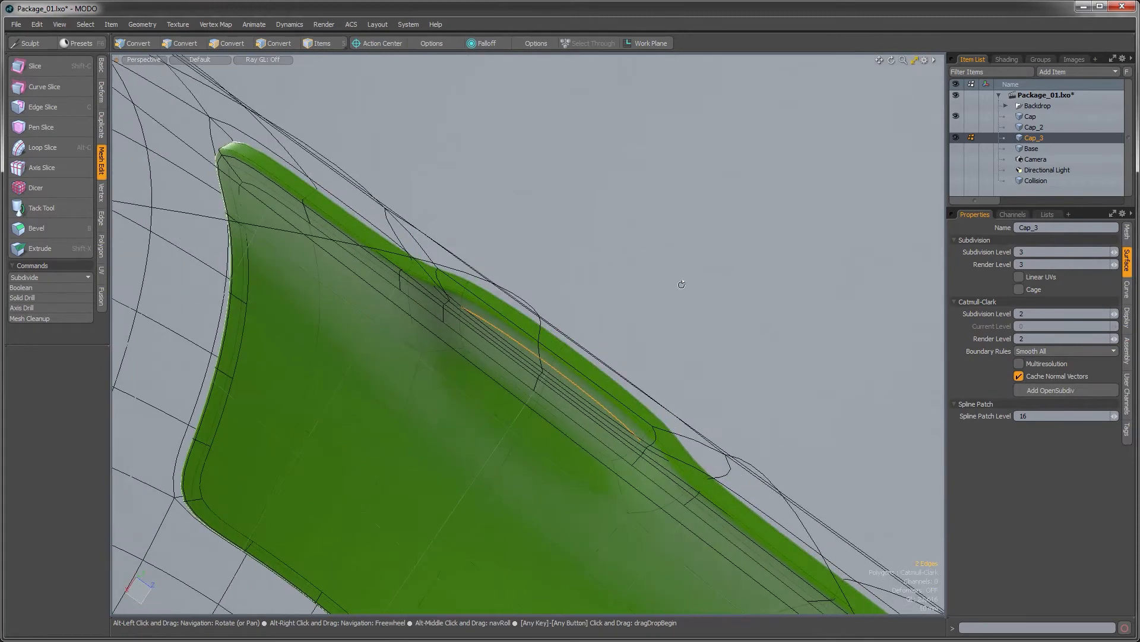
click(955, 116)
alt+drag(588, 300, 584, 266)
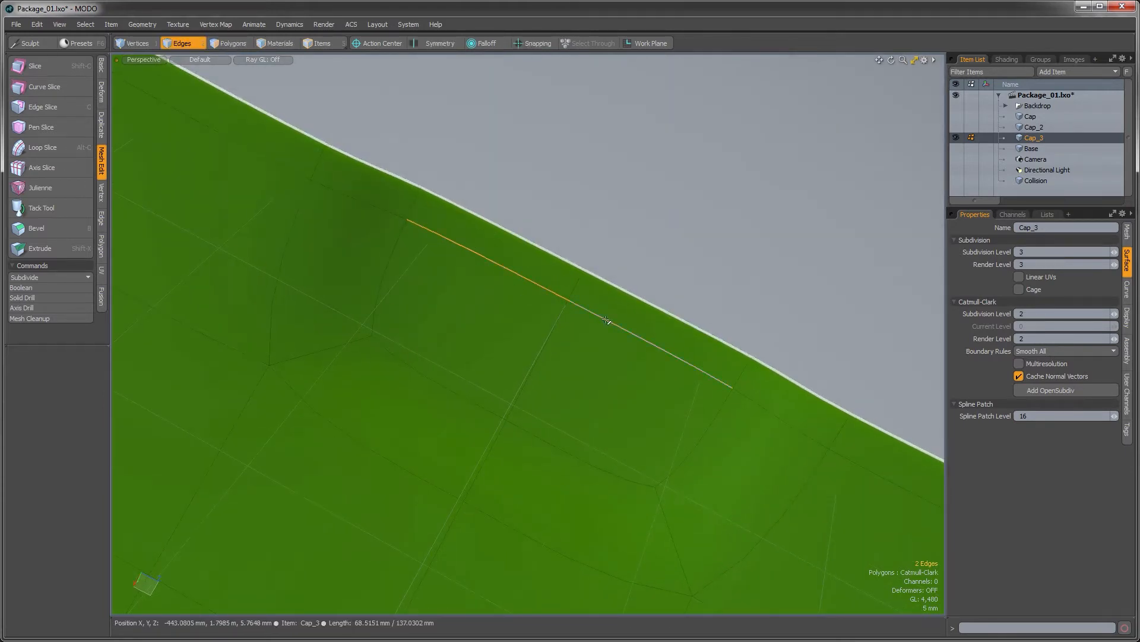
alt+drag(606, 319, 572, 233)
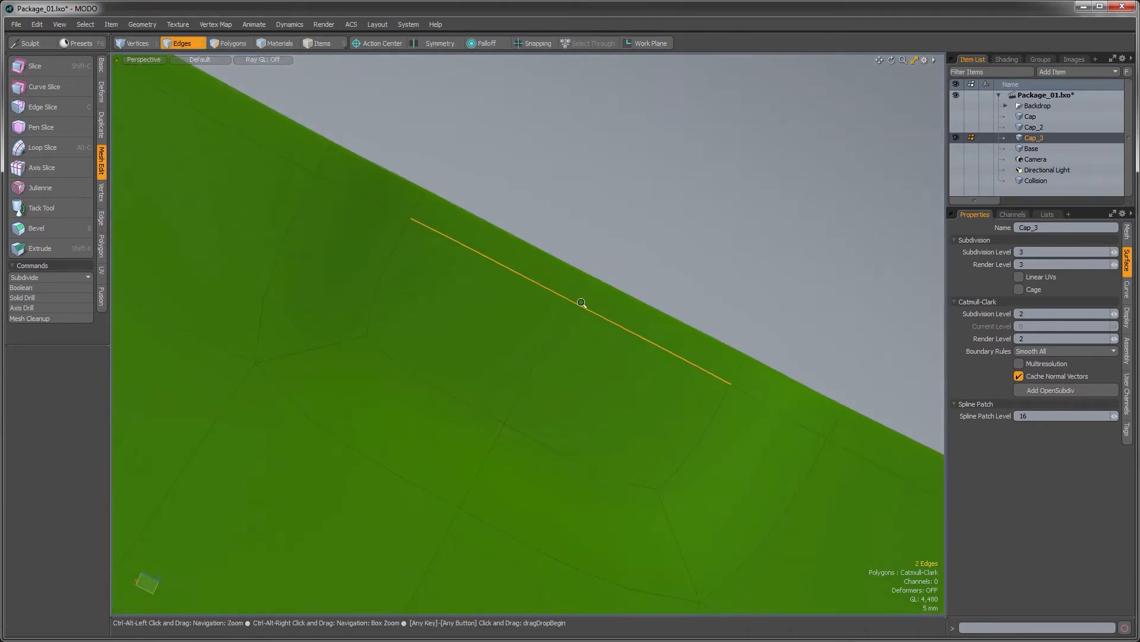
alt+drag(581, 302, 575, 290)
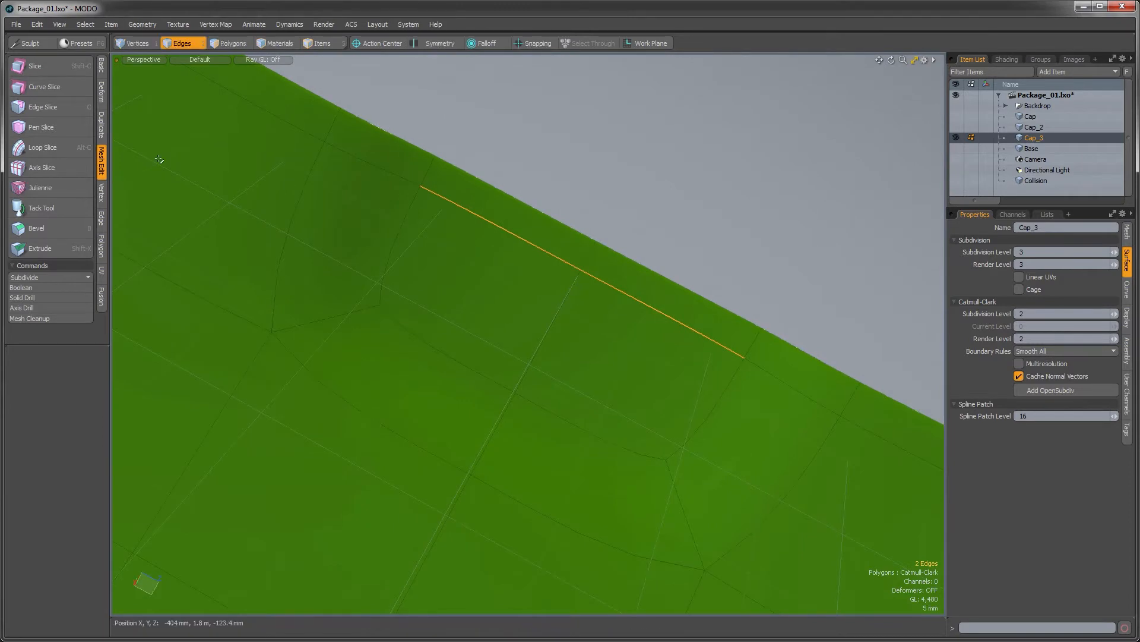
click(102, 217)
click(32, 147)
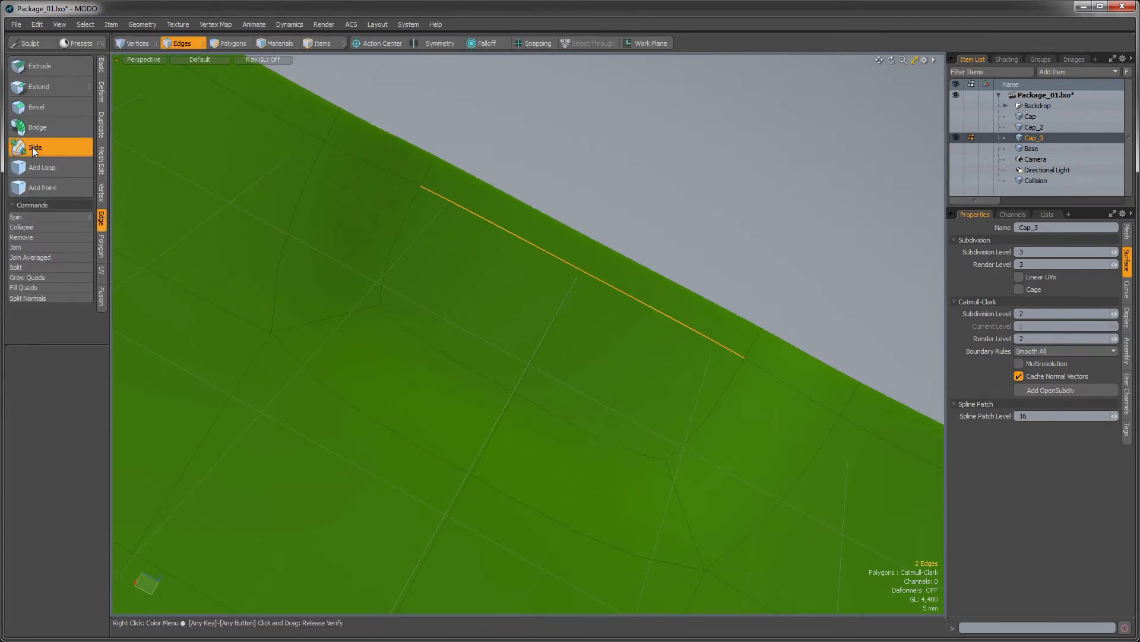
drag(582, 271, 503, 288)
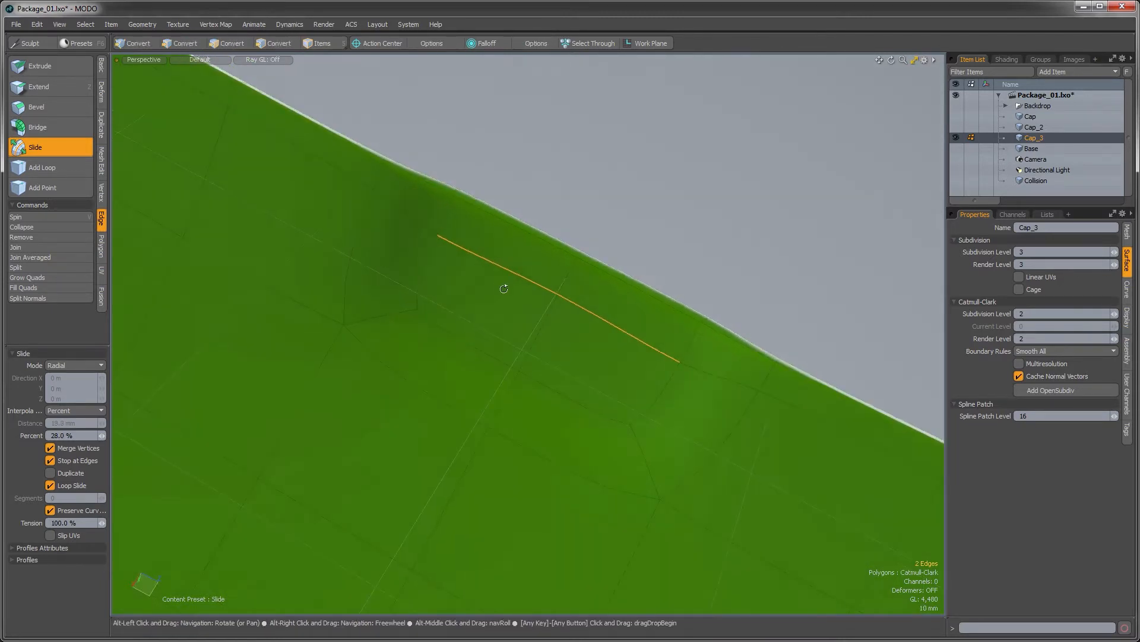
Edge-extrude the two underside edges beside Cap_3's latch bump with a width of about 5 mm, then clear the edge selection
key(space)
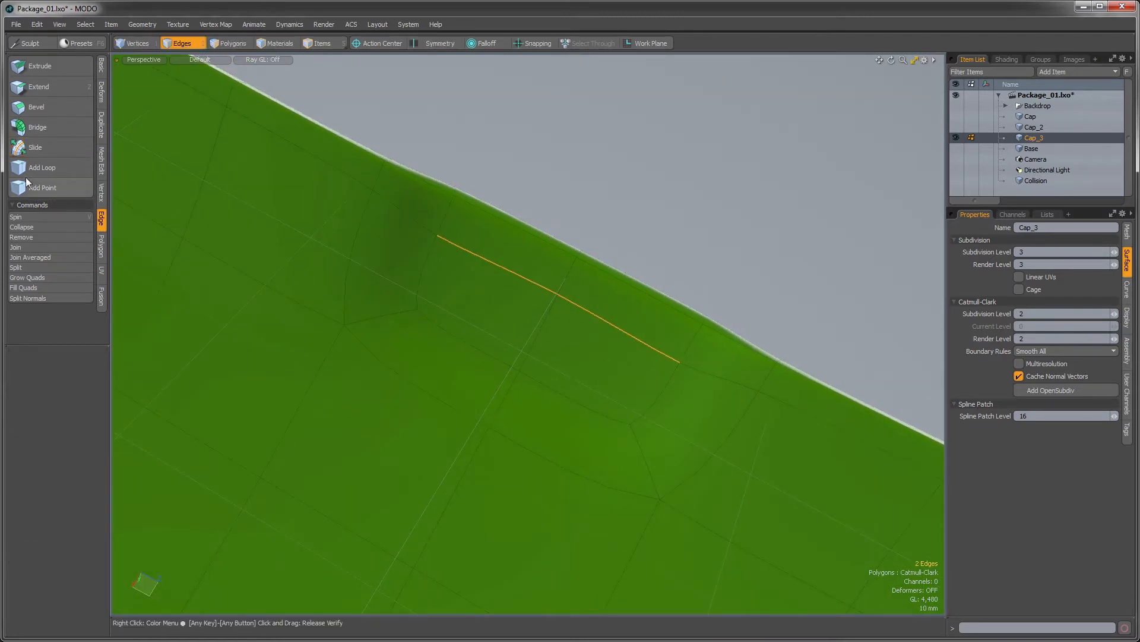
click(51, 68)
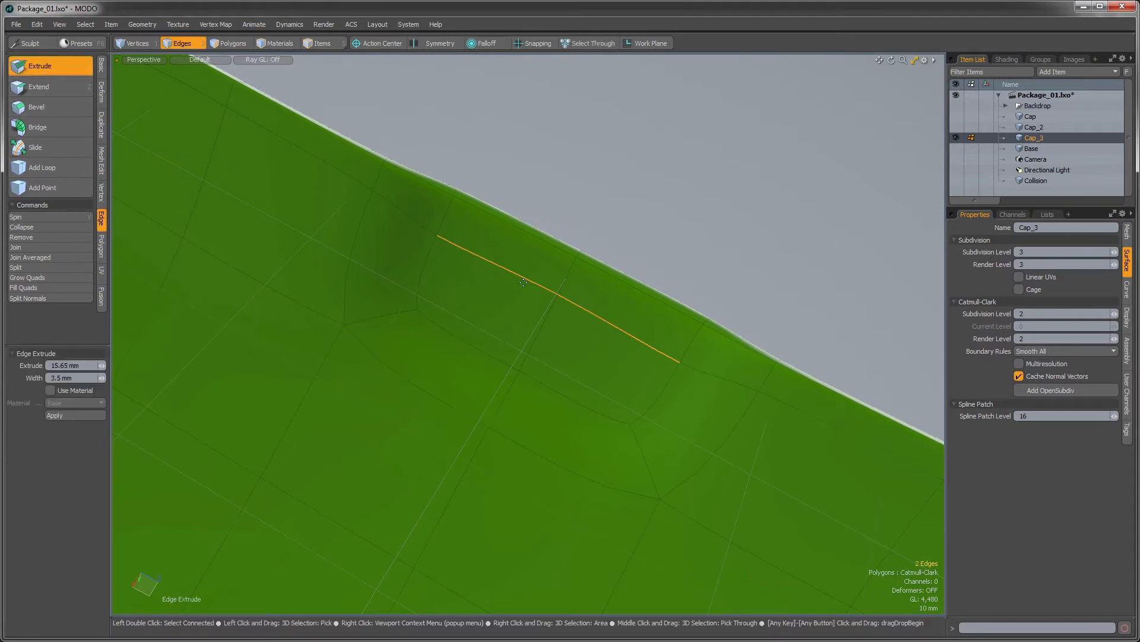
drag(582, 232, 569, 238)
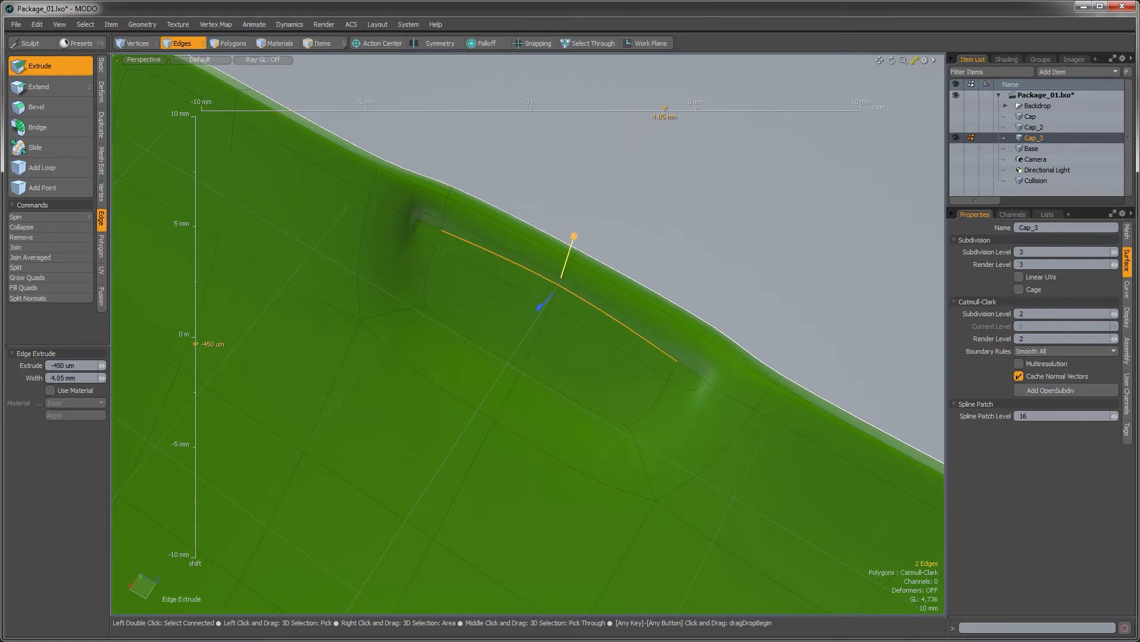
drag(574, 237, 569, 240)
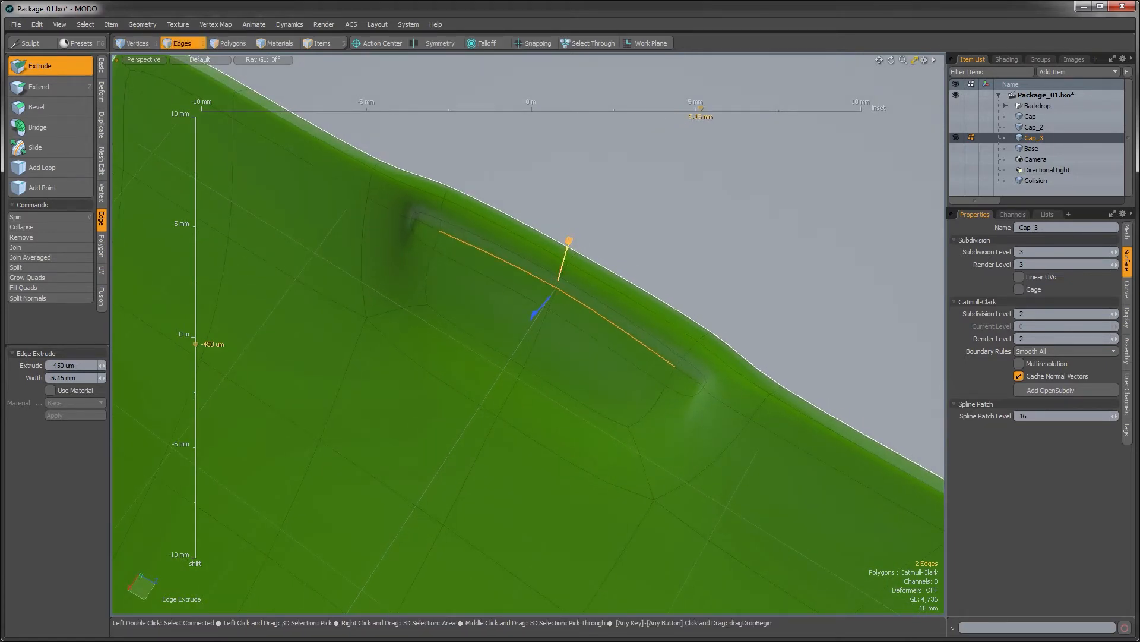
alt+drag(550, 288, 529, 330)
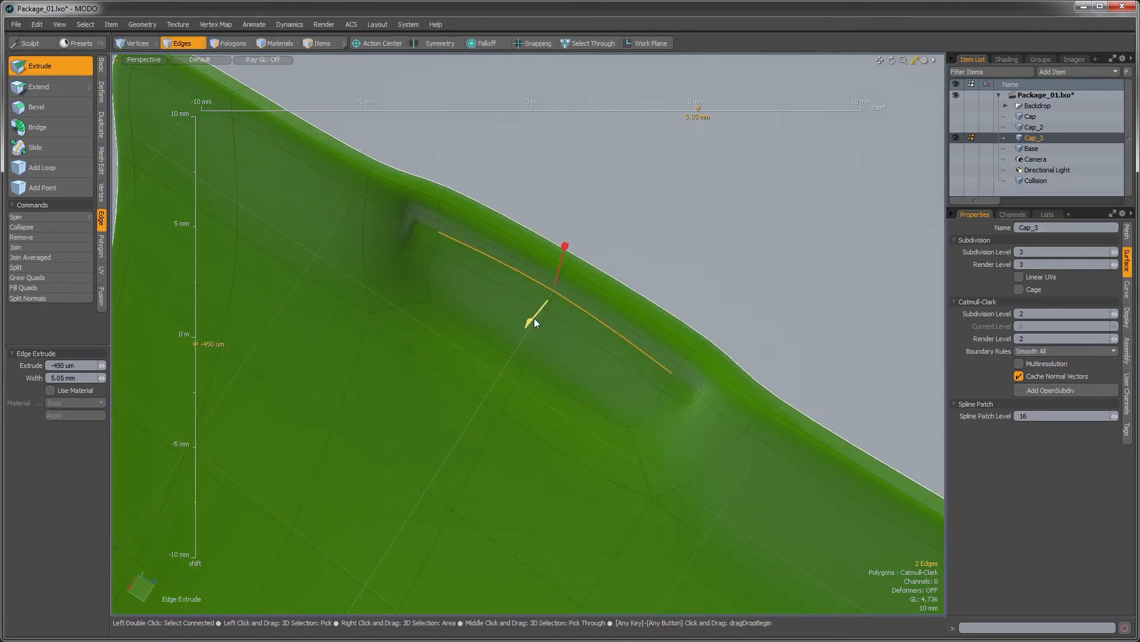
drag(533, 318, 553, 338)
key(q)
click(517, 166)
alt+drag(517, 165, 470, 244)
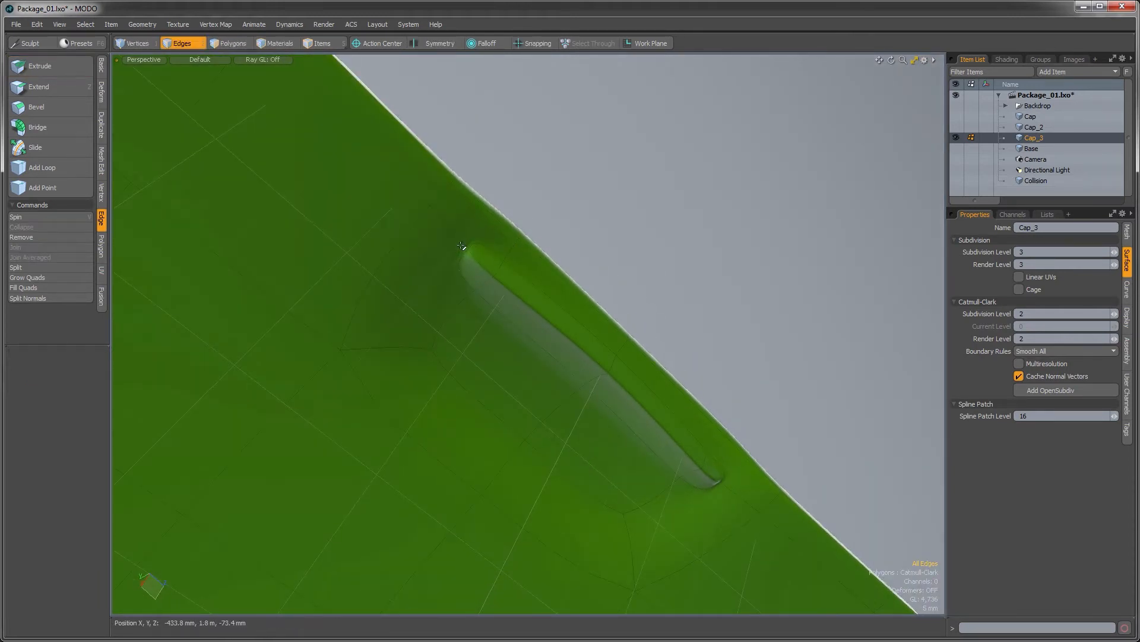
Join the pair of vertices at each end of the extruded groove on Cap_3 without averaging
key(1)
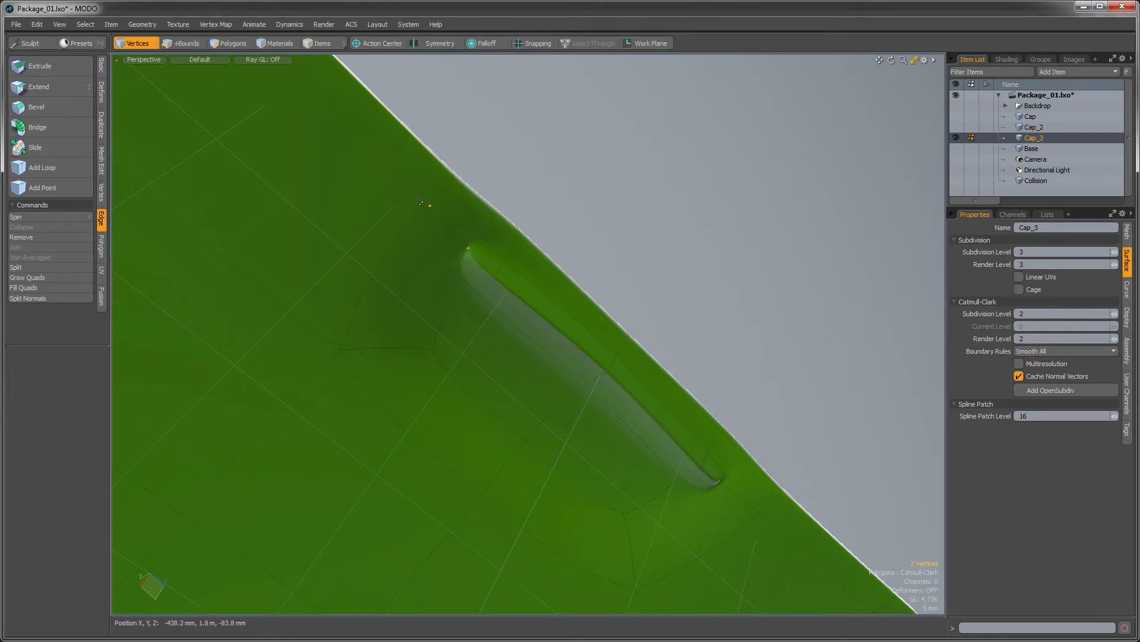
click(101, 190)
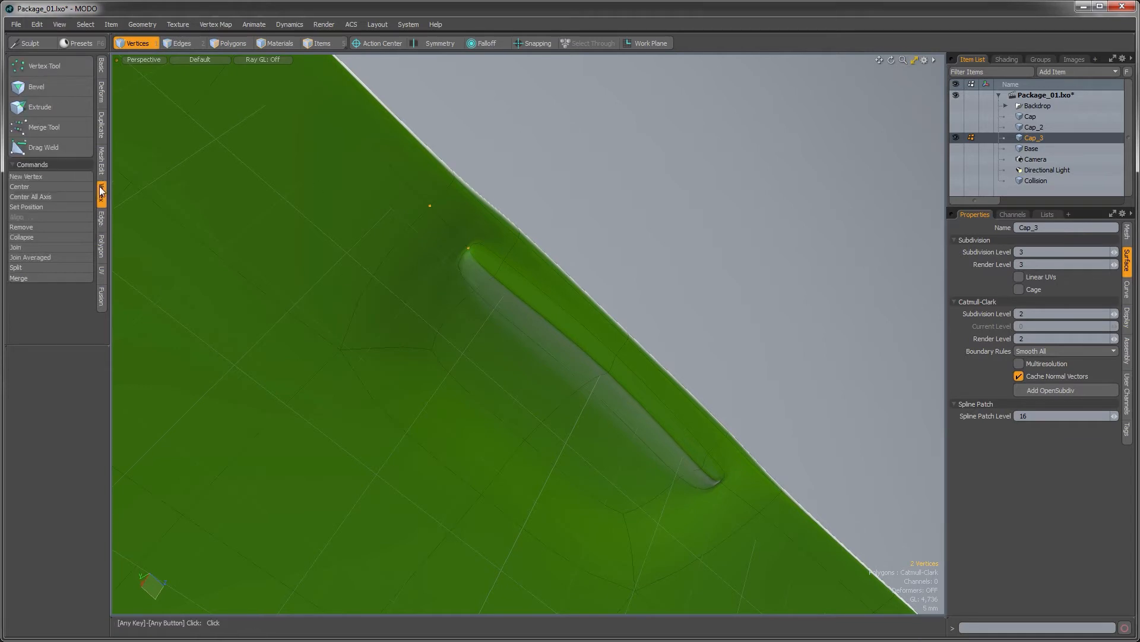
click(17, 247)
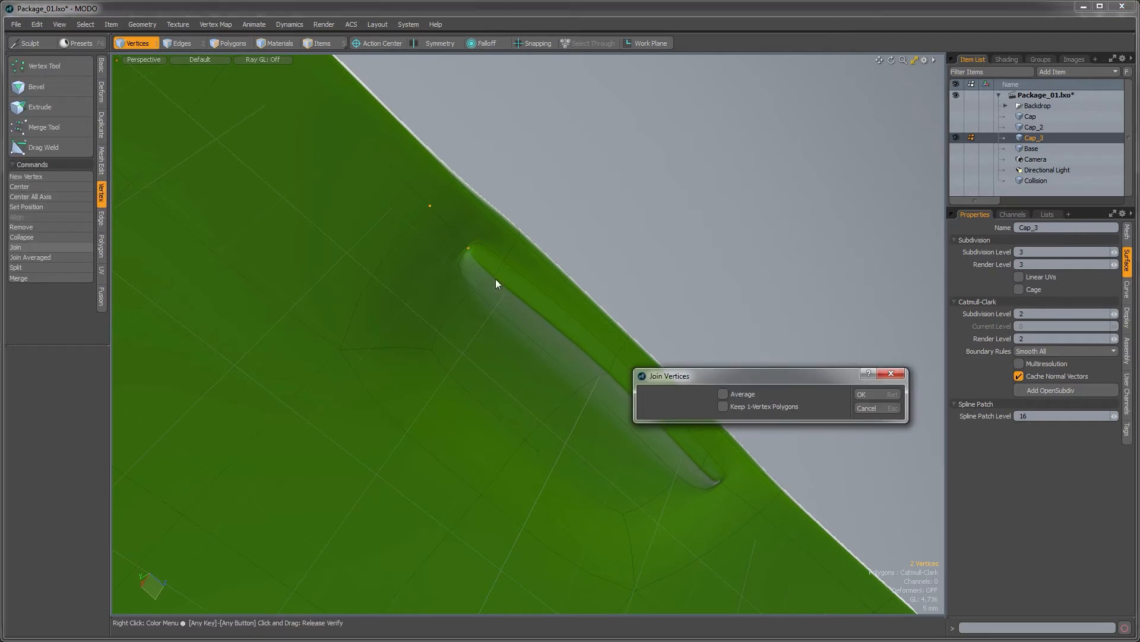
click(868, 394)
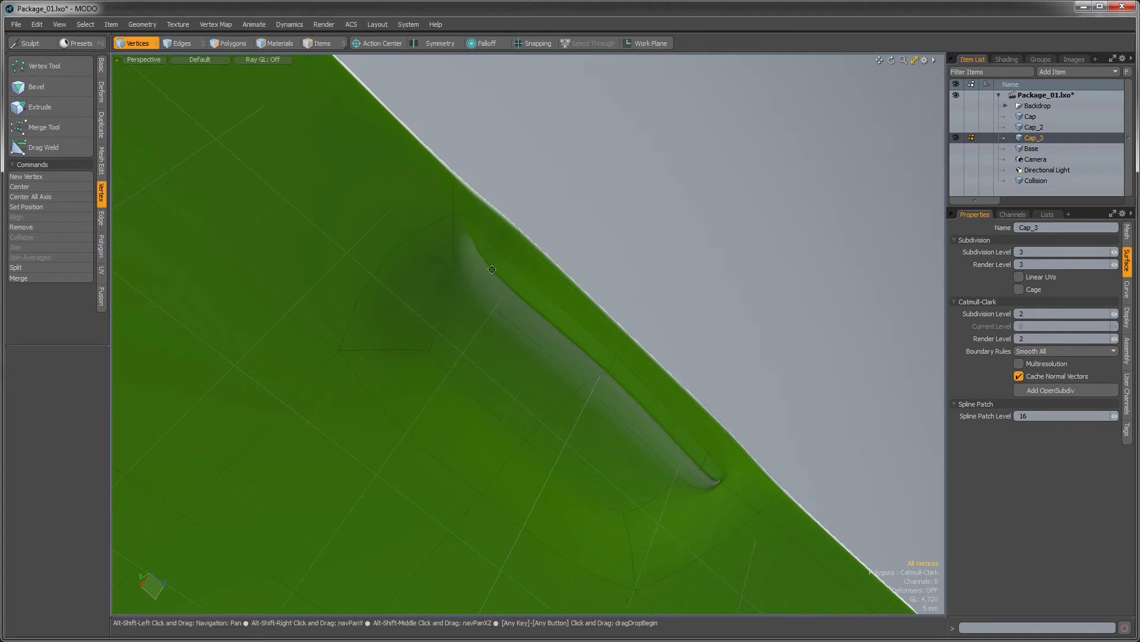
alt+drag(636, 326, 633, 421)
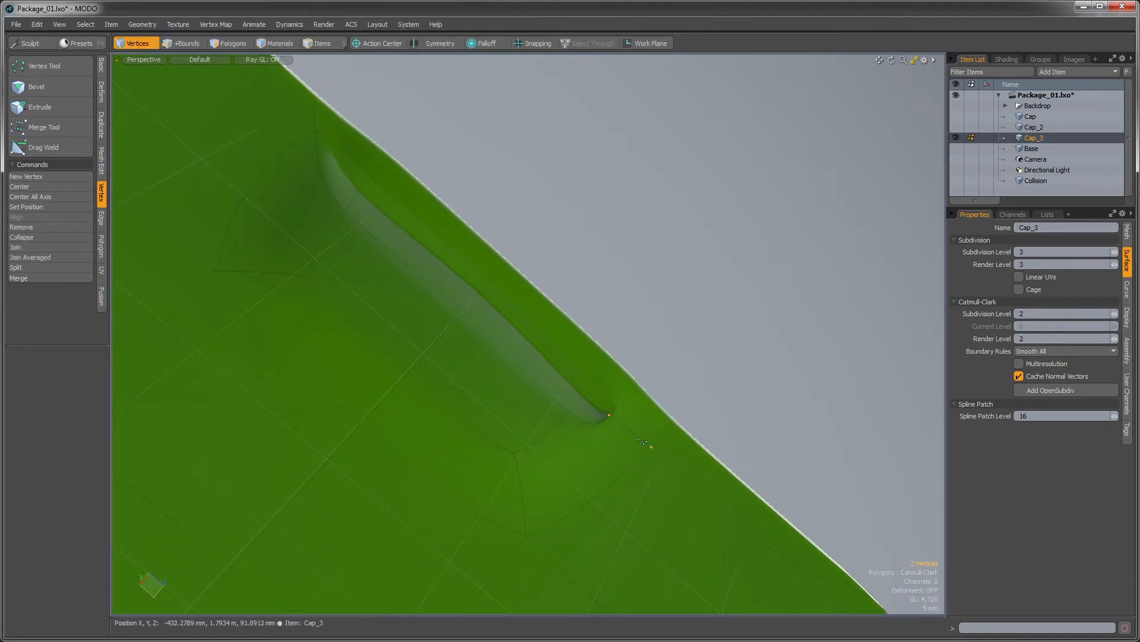
click(38, 247)
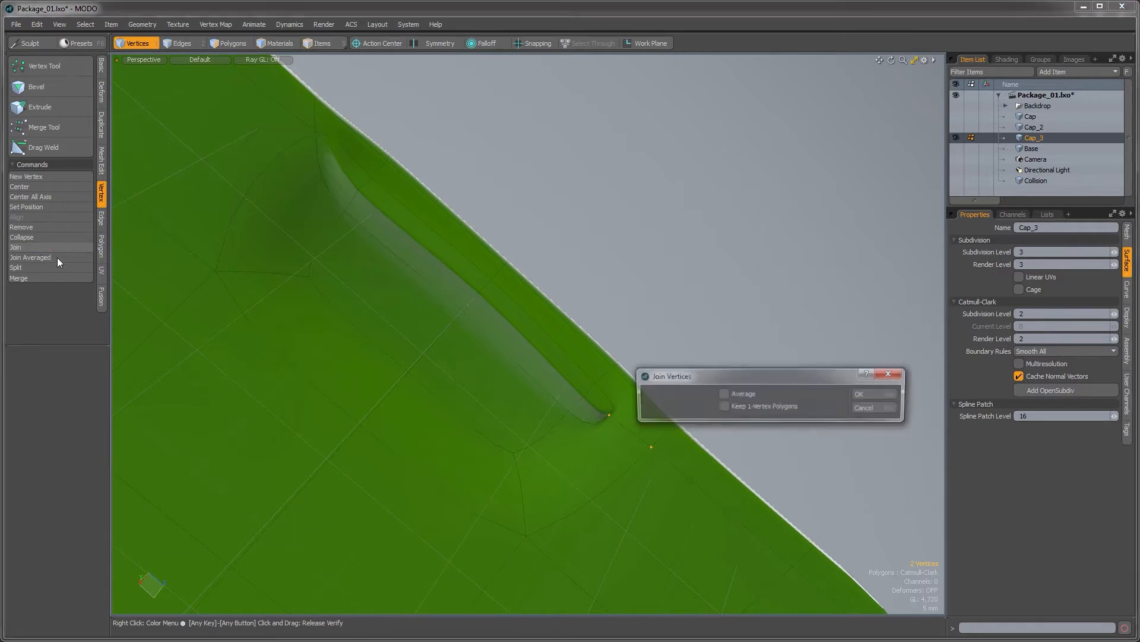
click(878, 395)
alt+drag(581, 247, 269, 295)
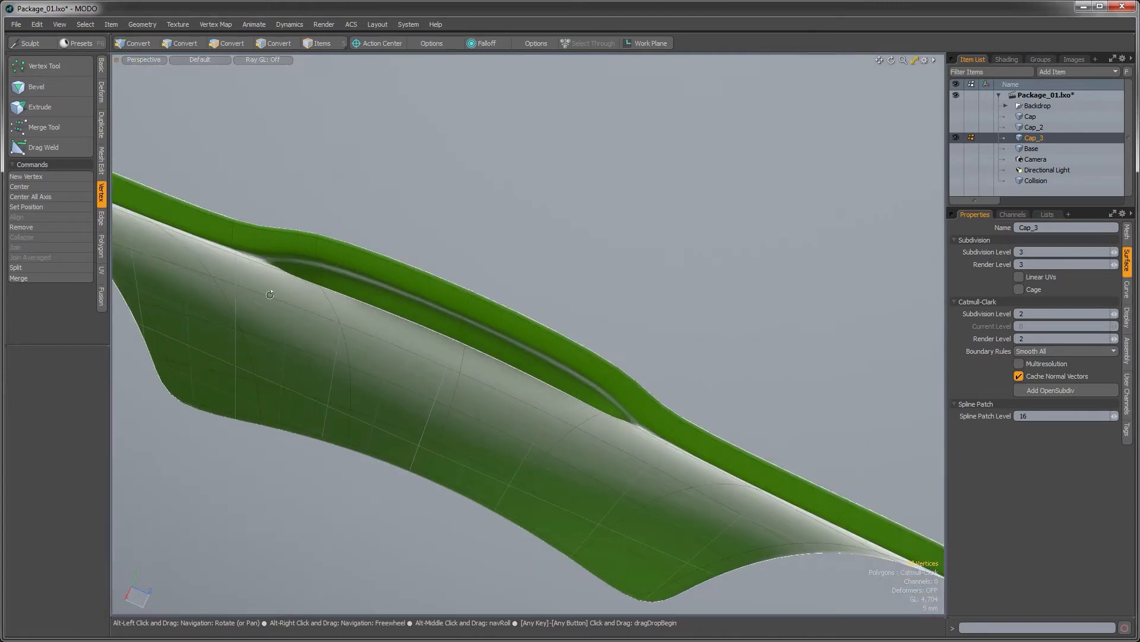
Make Cap the active item and show Base beneath it
alt+drag(598, 393, 590, 293)
ctrl+alt+drag(616, 242, 569, 341)
click(1027, 119)
alt+shift+drag(569, 342, 637, 398)
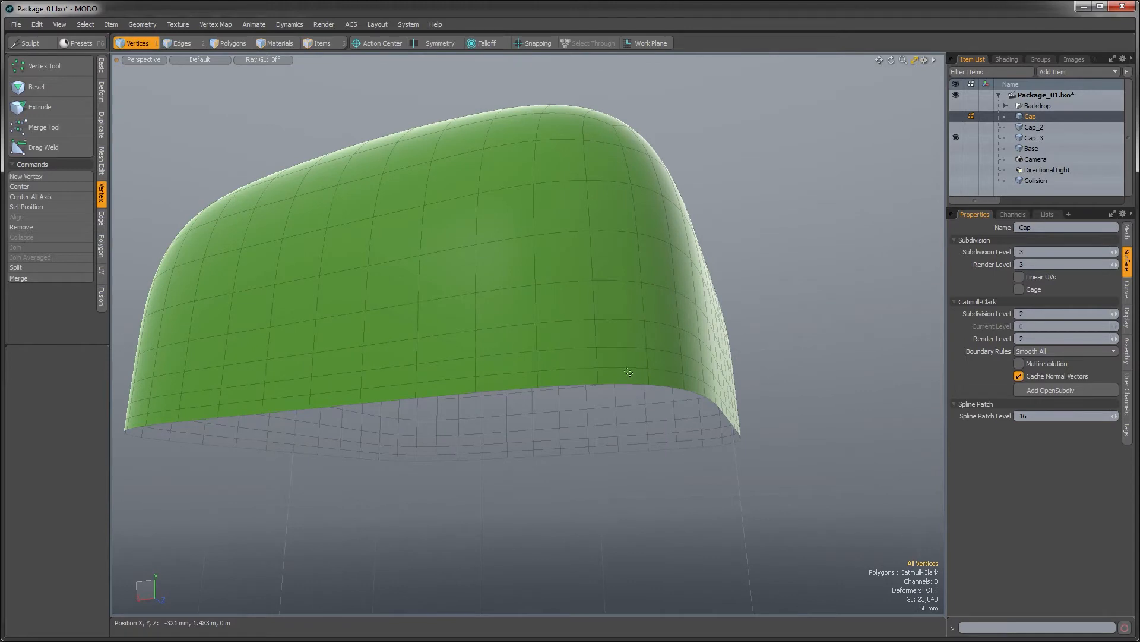
click(958, 148)
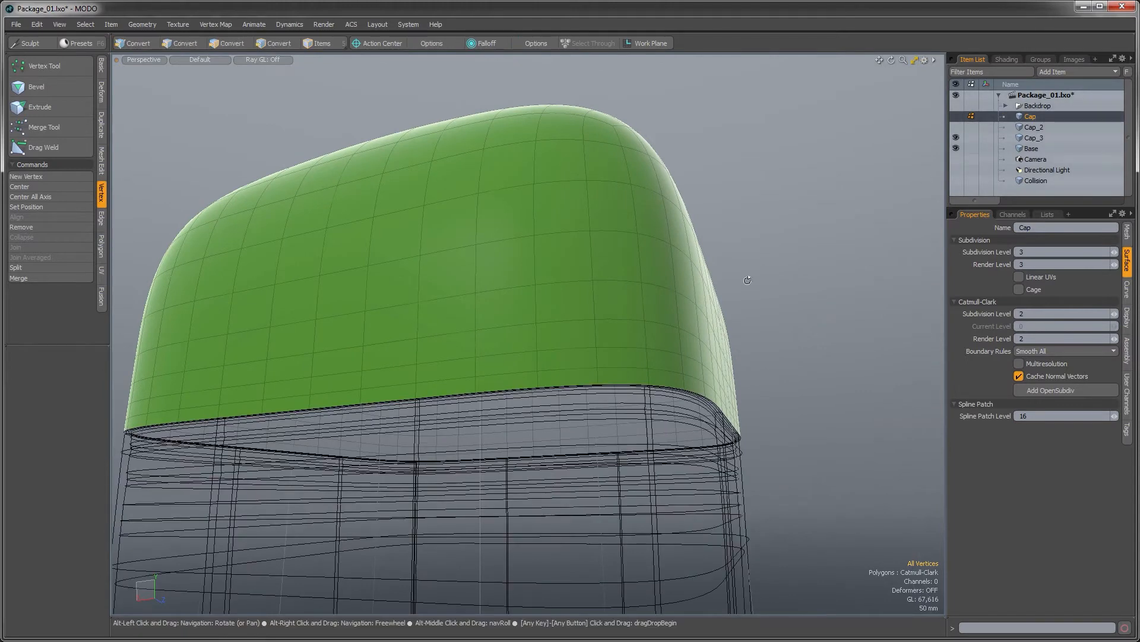
alt+drag(618, 351, 636, 363)
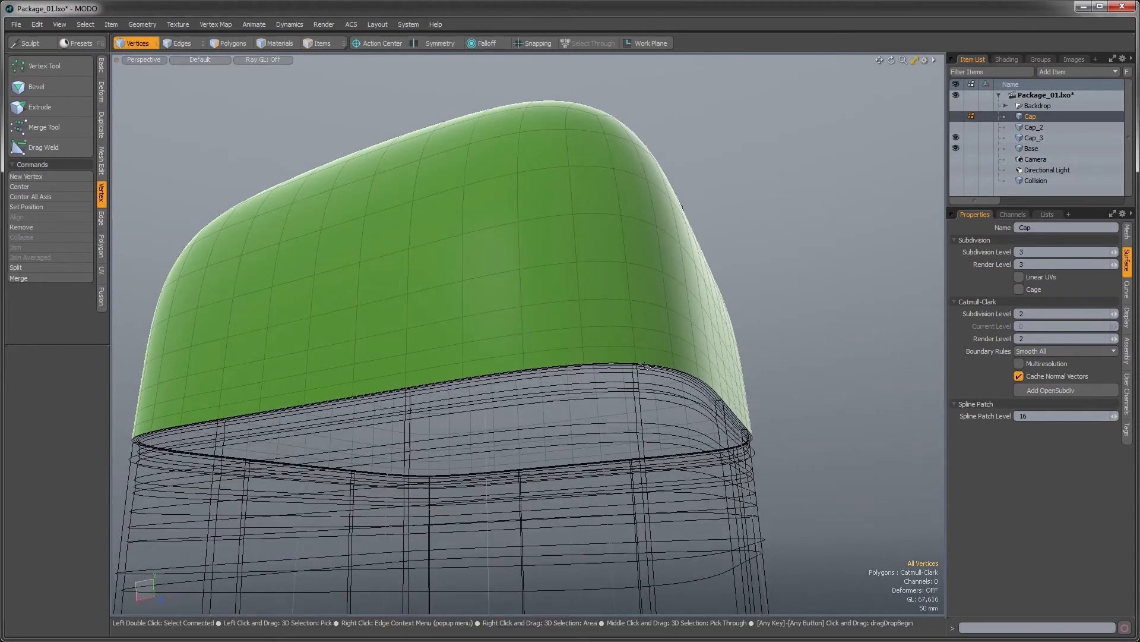
Select the border edge loop around Cap's open bottom and fill it with a single polygon
key(2)
double_click(649, 366)
ctrl+alt+drag(649, 366, 685, 419)
key(p)
key(3)
Bevel Cap's bottom polygon with a 12 mm inset and no shift
key(ctrl+space)
click(720, 419)
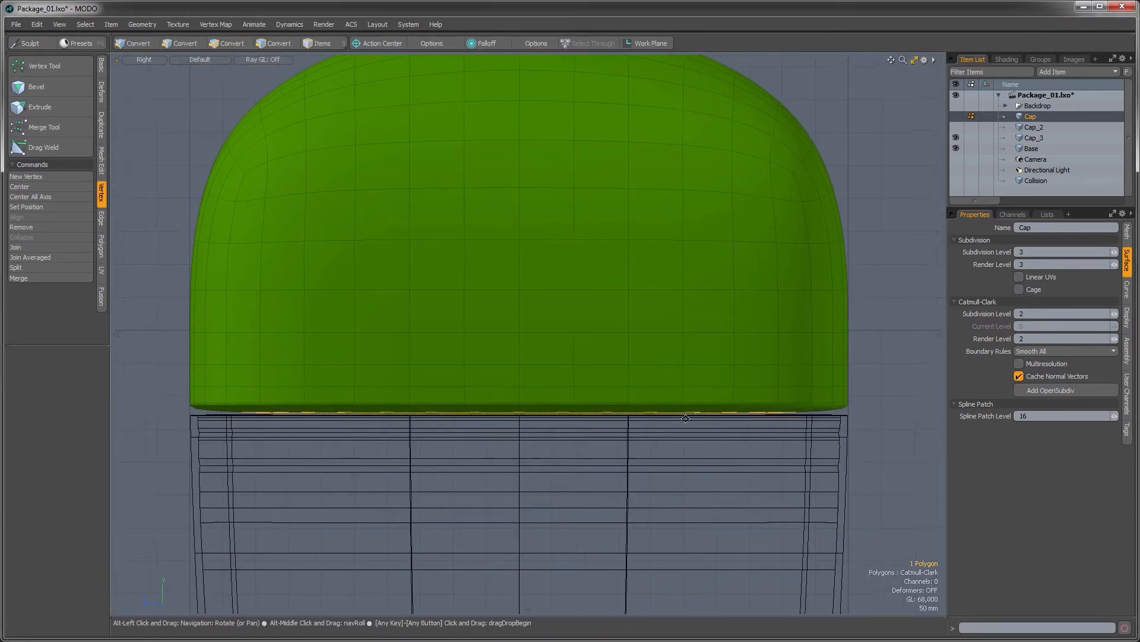
key(b)
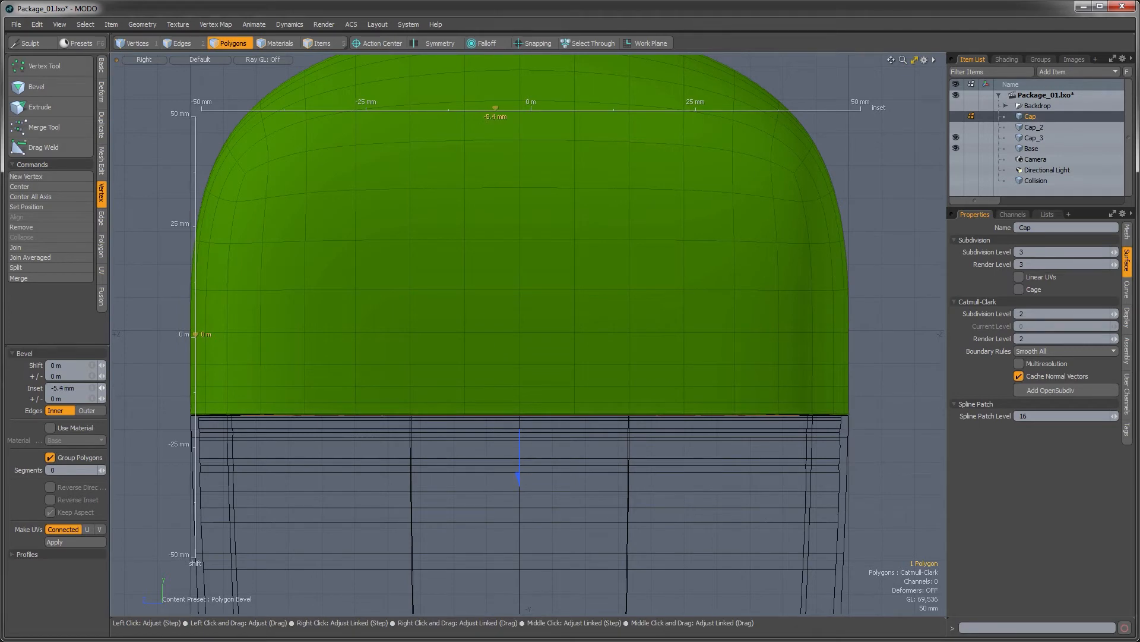
drag(291, 401, 282, 401)
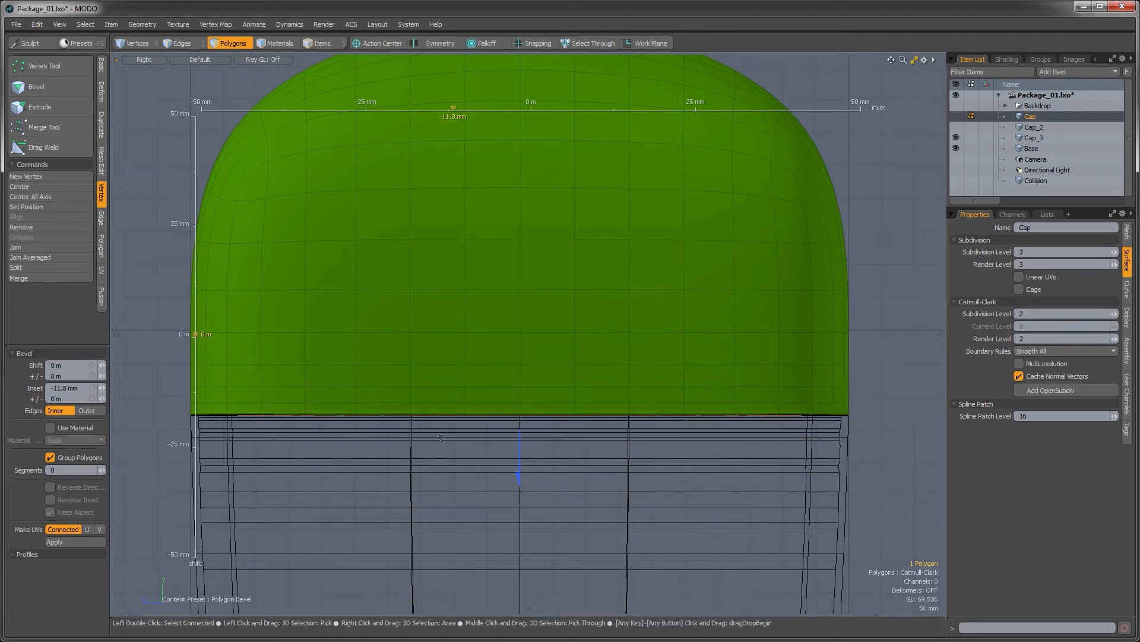
key(ctrl+space)
click(474, 412)
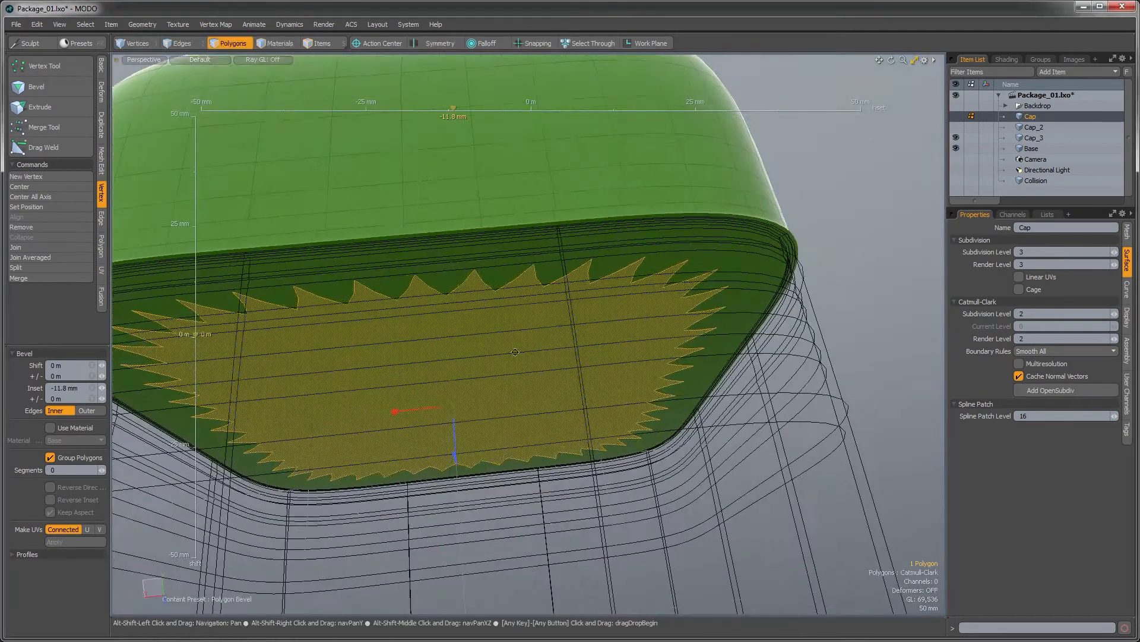
alt+shift+drag(515, 352, 597, 336)
drag(461, 429, 668, 429)
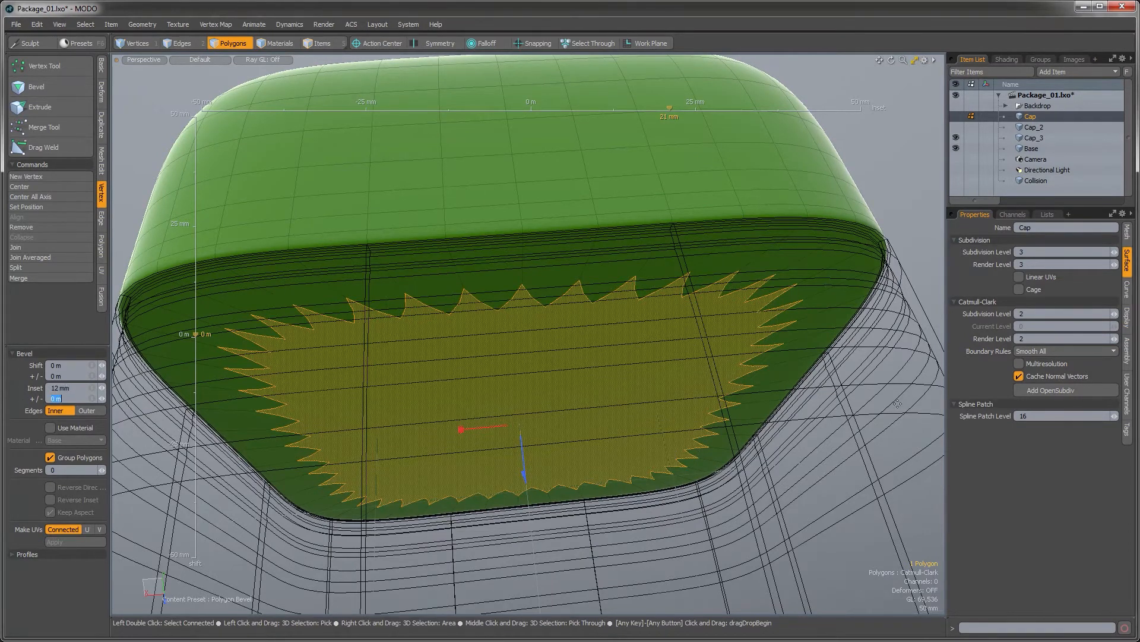
Bevel the inset bottom polygon again with a 94 mm shift to form a collar inside Base, and delete that polygon
alt+drag(689, 349, 589, 417)
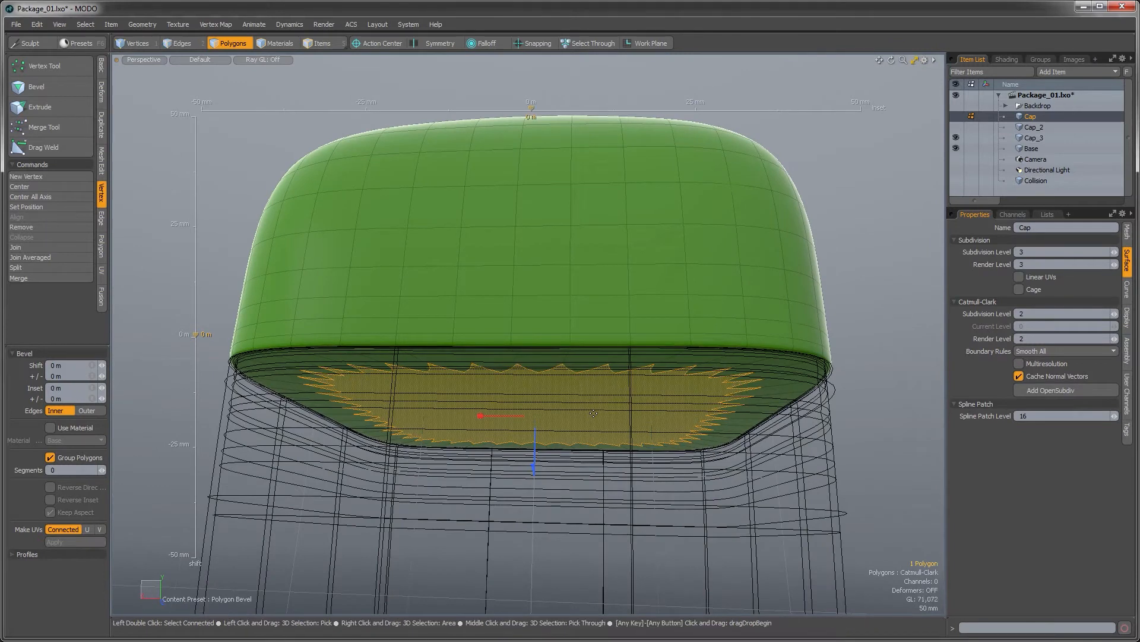
drag(536, 446, 478, 471)
scroll(509, 453, down, 2)
mouse_move(532, 503)
mouse_down()
mouse_move(548, 462)
mouse_move(544, 494)
mouse_up()
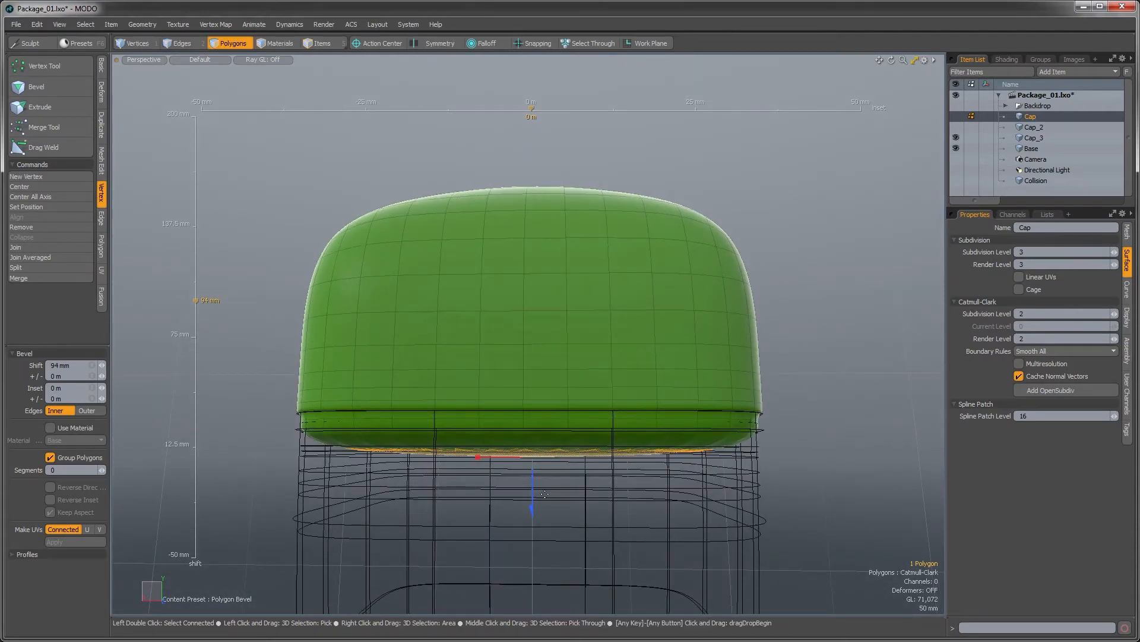
key(Delete)
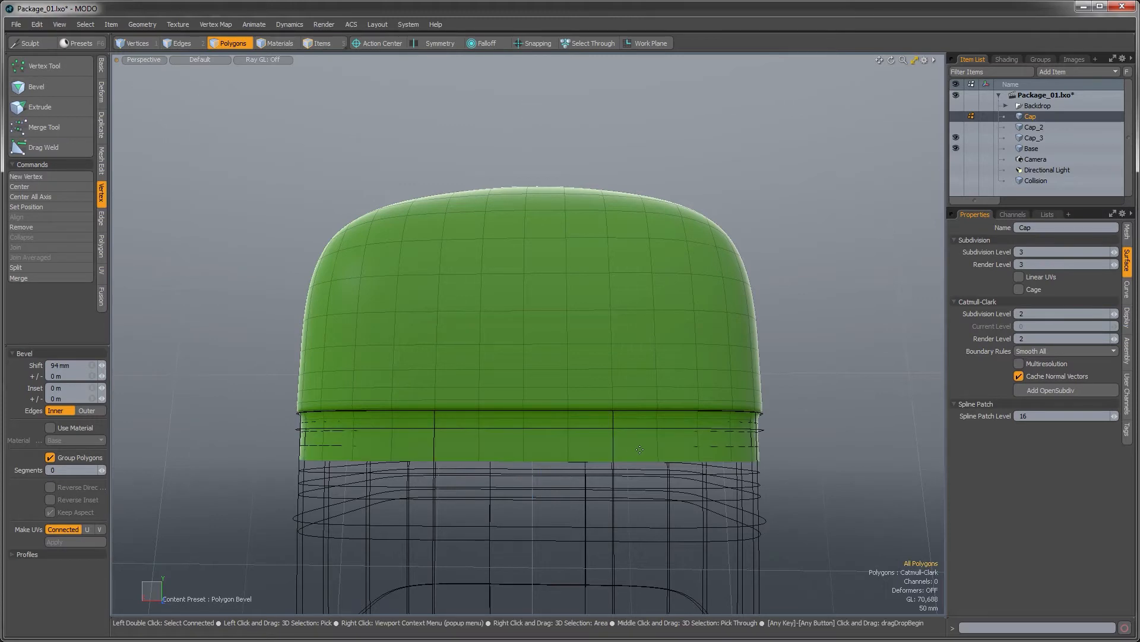
Select the collar's open bottom edge loop and move it -20 mm along Y in the front view
scroll(641, 453, up, 4)
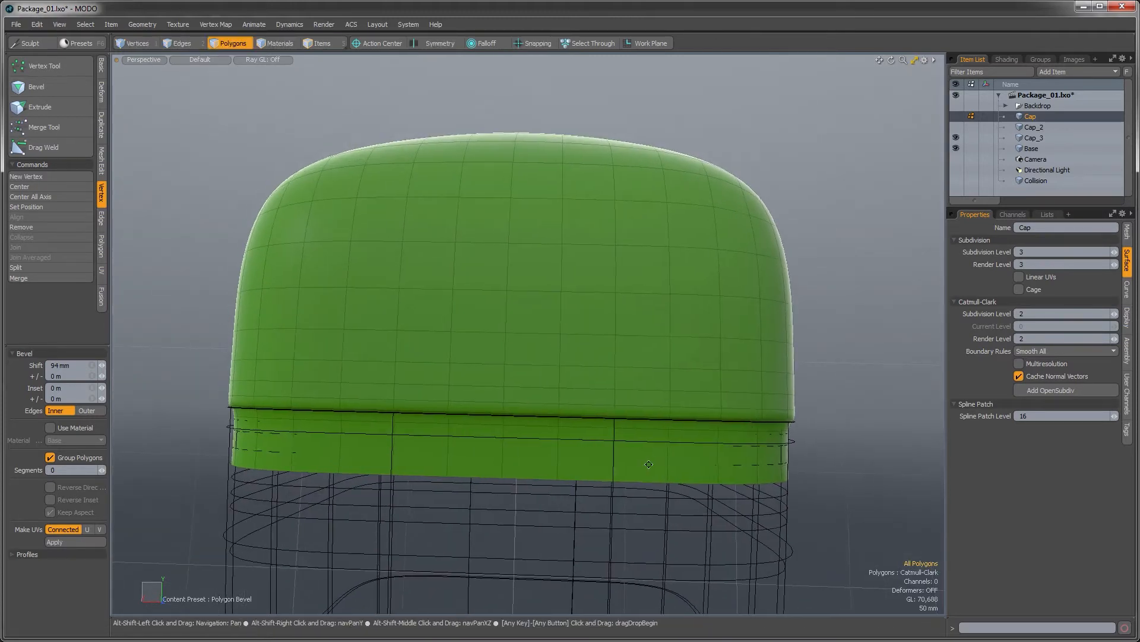
alt+shift+drag(648, 464, 593, 454)
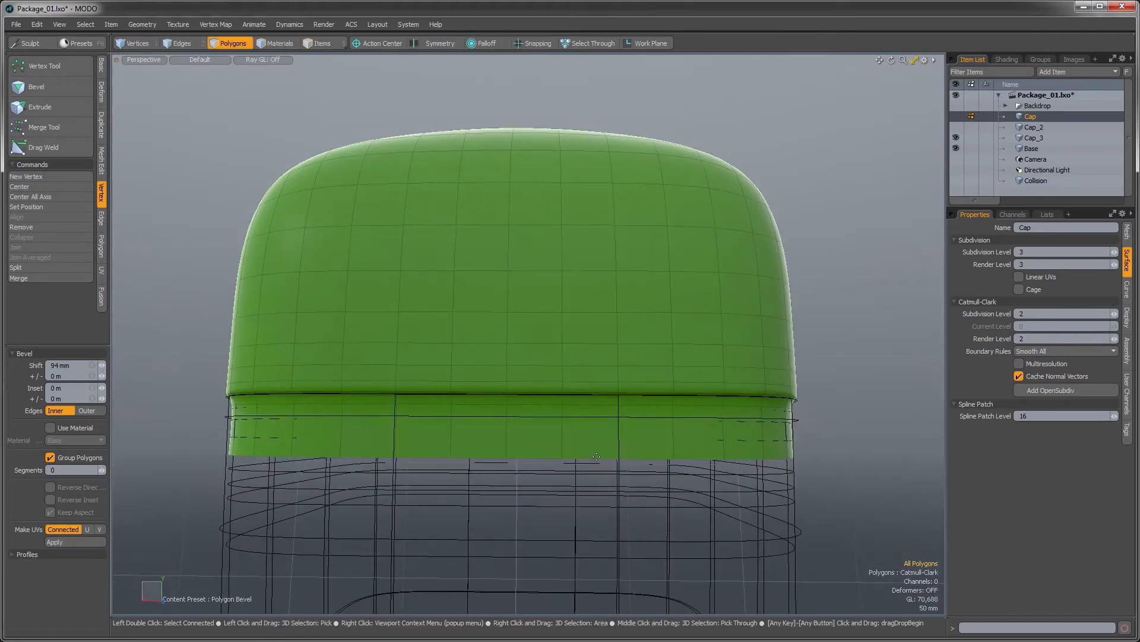
key(2)
double_click(596, 457)
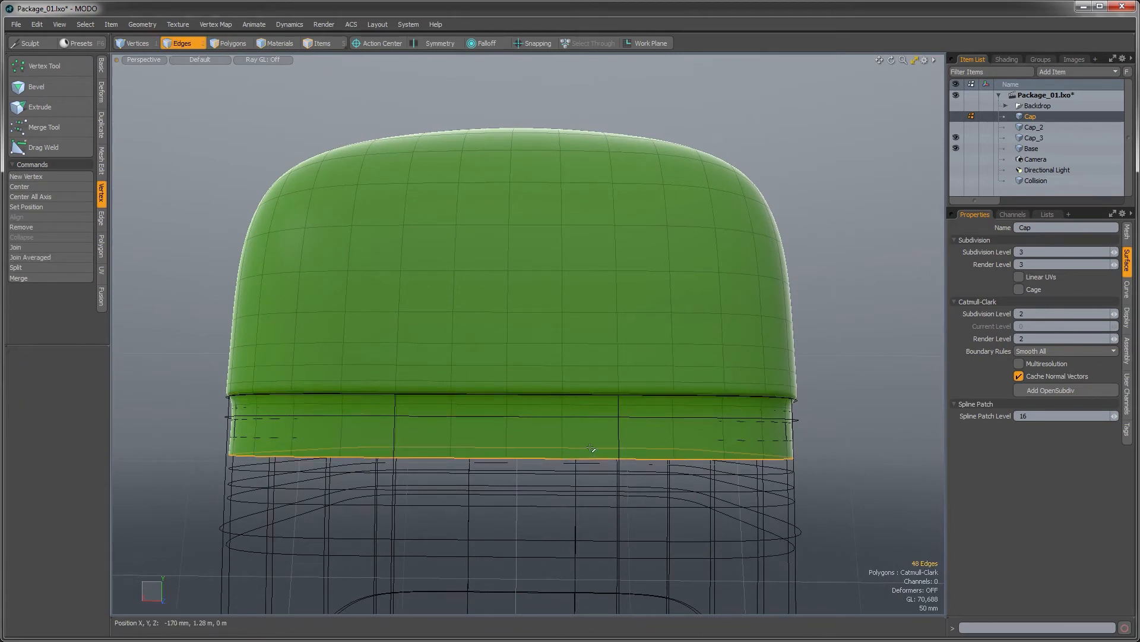
mouse_move(597, 455)
alt+mouse_down()
mouse_move(563, 455)
mouse_move(605, 456)
alt+mouse_up()
key(ctrl+space)
click(592, 474)
ctrl+alt+drag(605, 456, 601, 427)
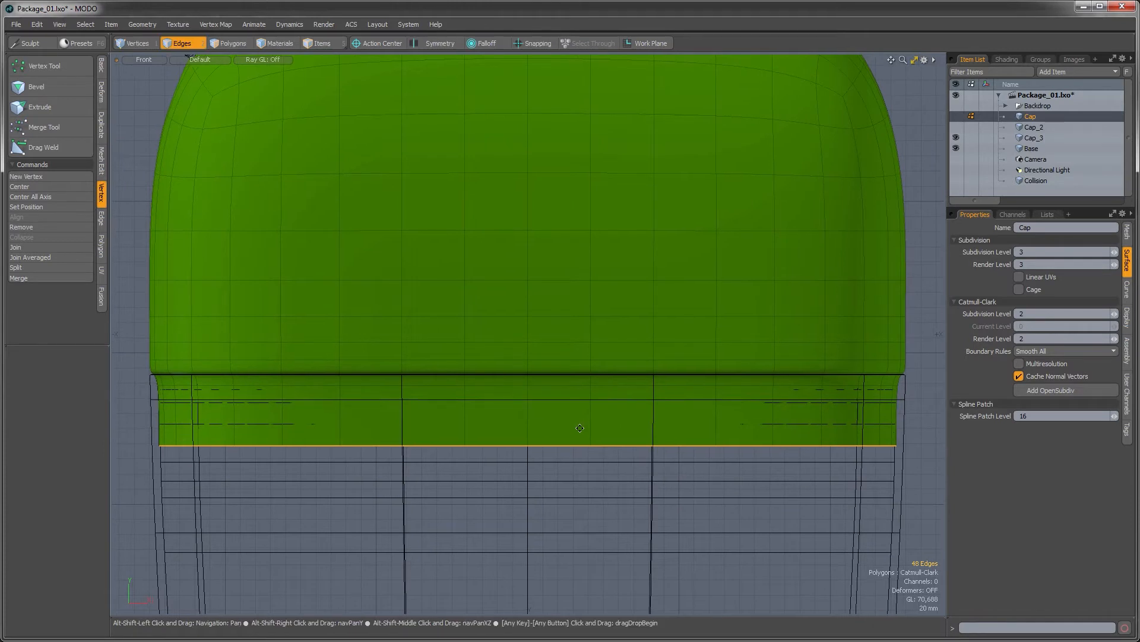
key(w)
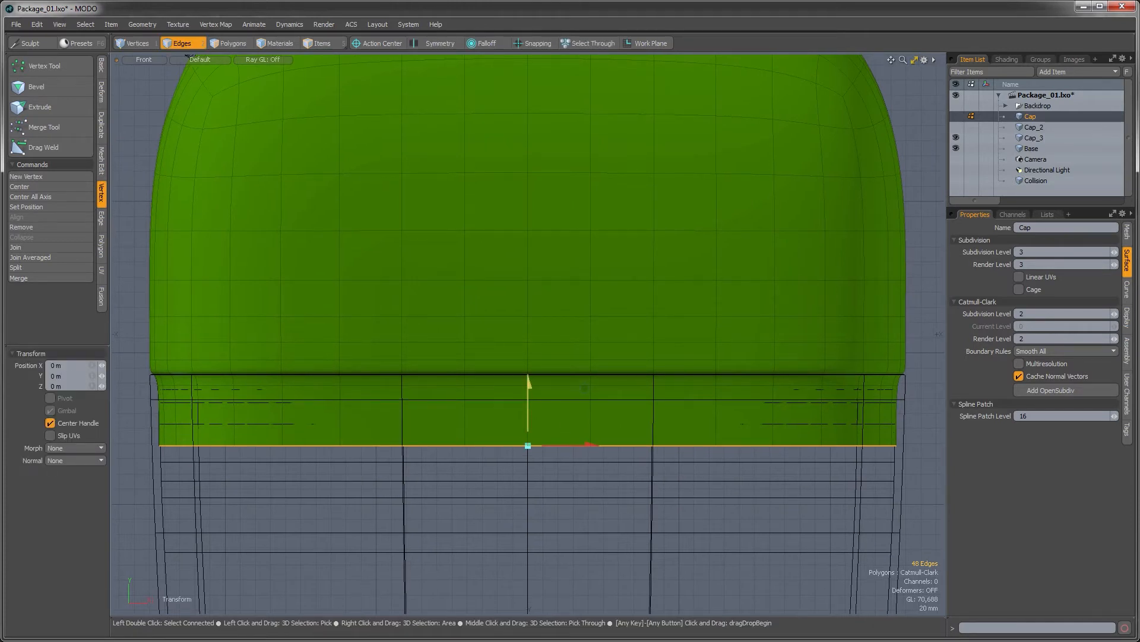
drag(528, 383, 528, 399)
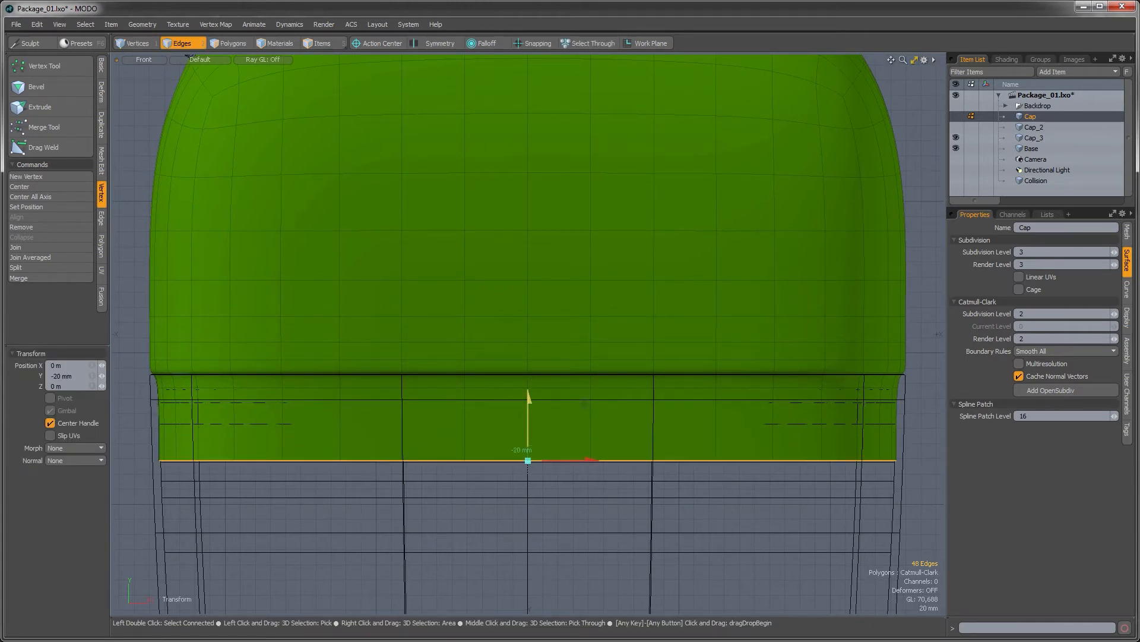
alt+shift+drag(518, 439, 536, 465)
Scale the collar's bottom edge loop to about 99.53% on all axes, then deselect it and switch to polygon selection
key(r)
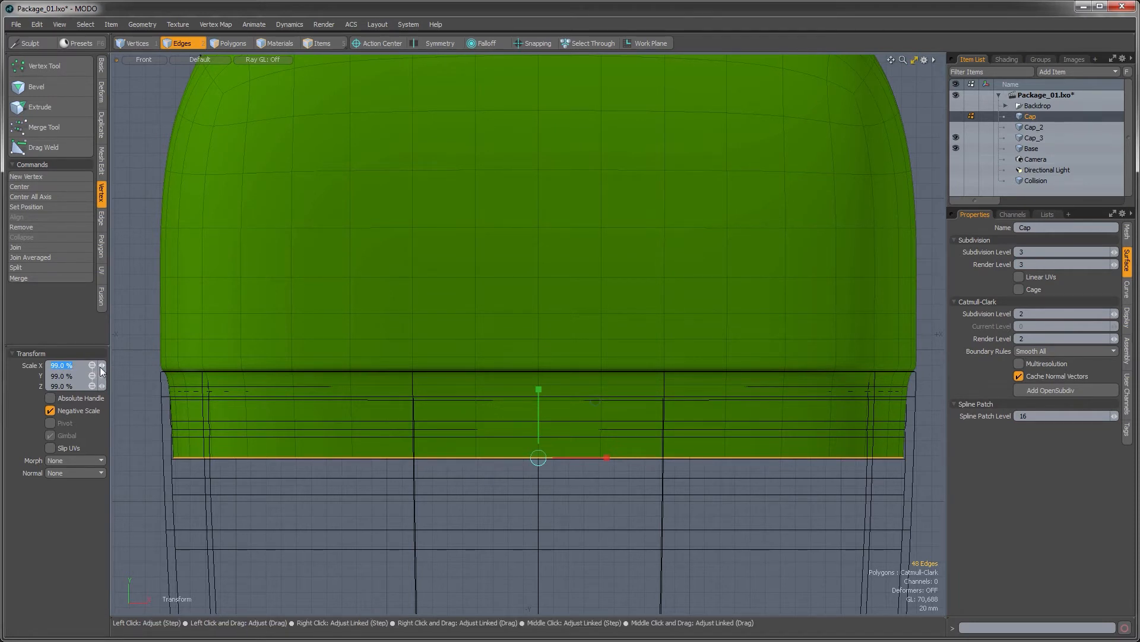
ctrl+drag(101, 369, 103, 369)
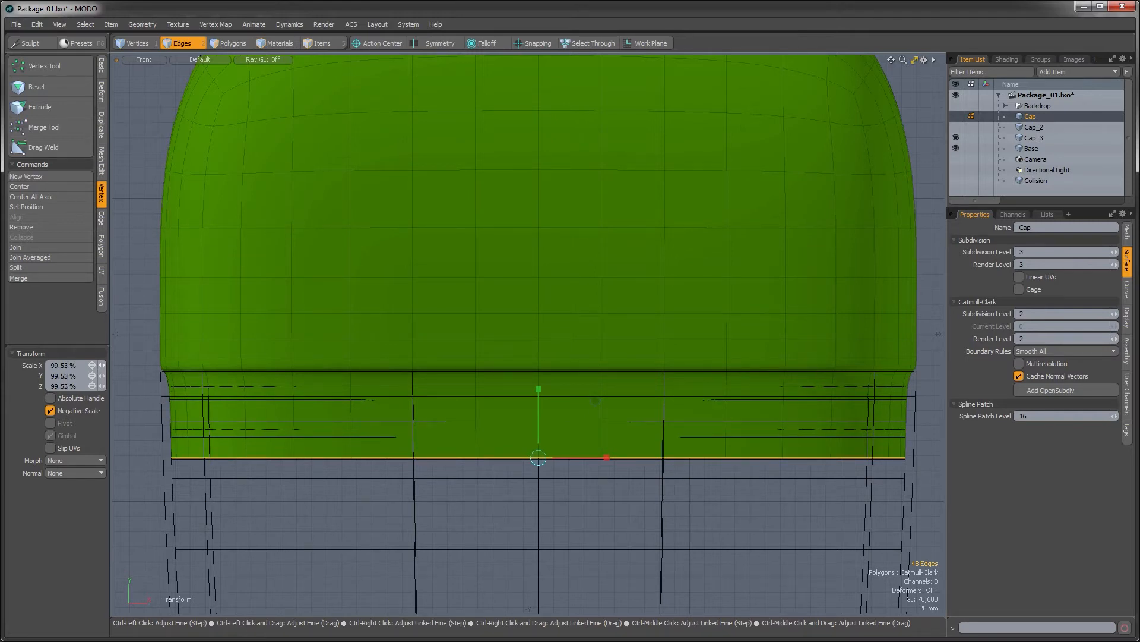
key(space)
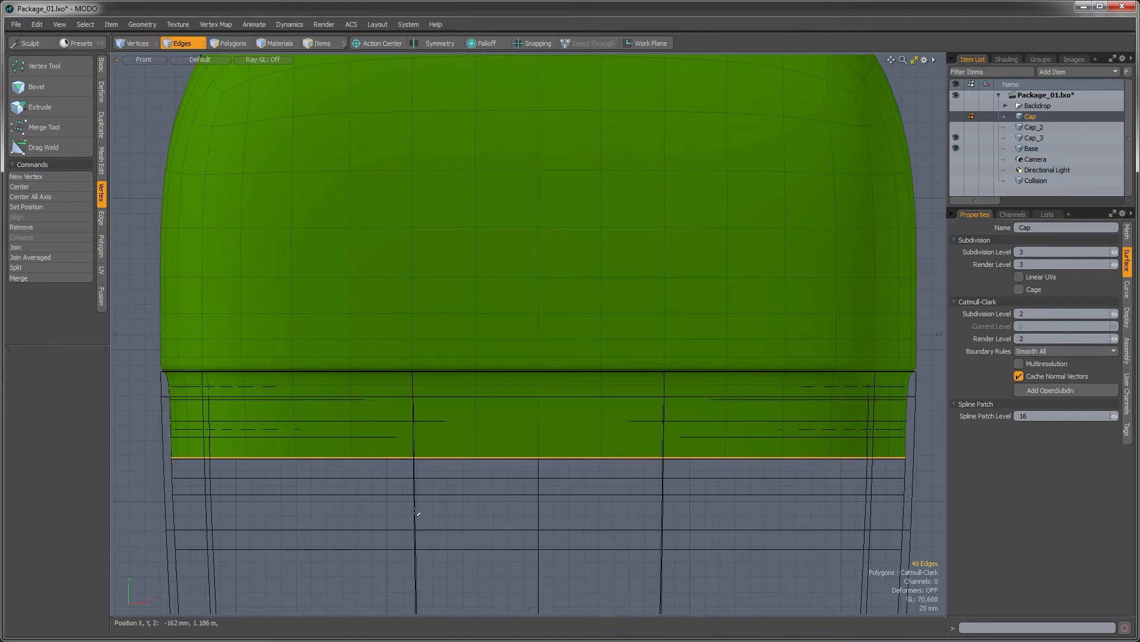
click(355, 440)
key(3)
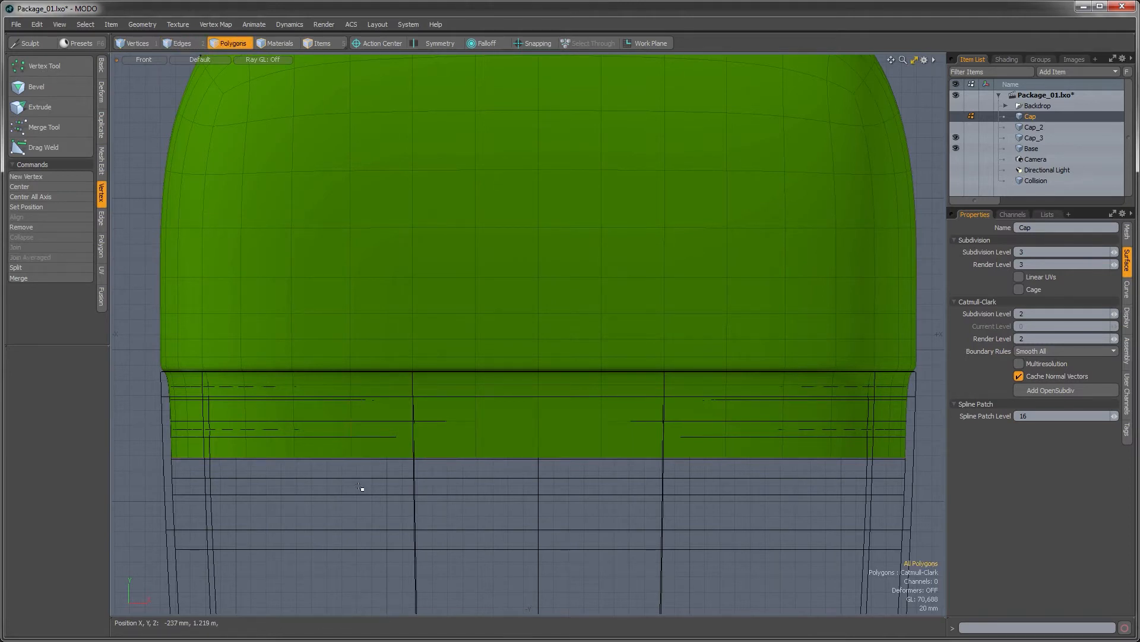
alt+shift+drag(348, 460, 461, 463)
ctrl+alt+drag(273, 433, 306, 433)
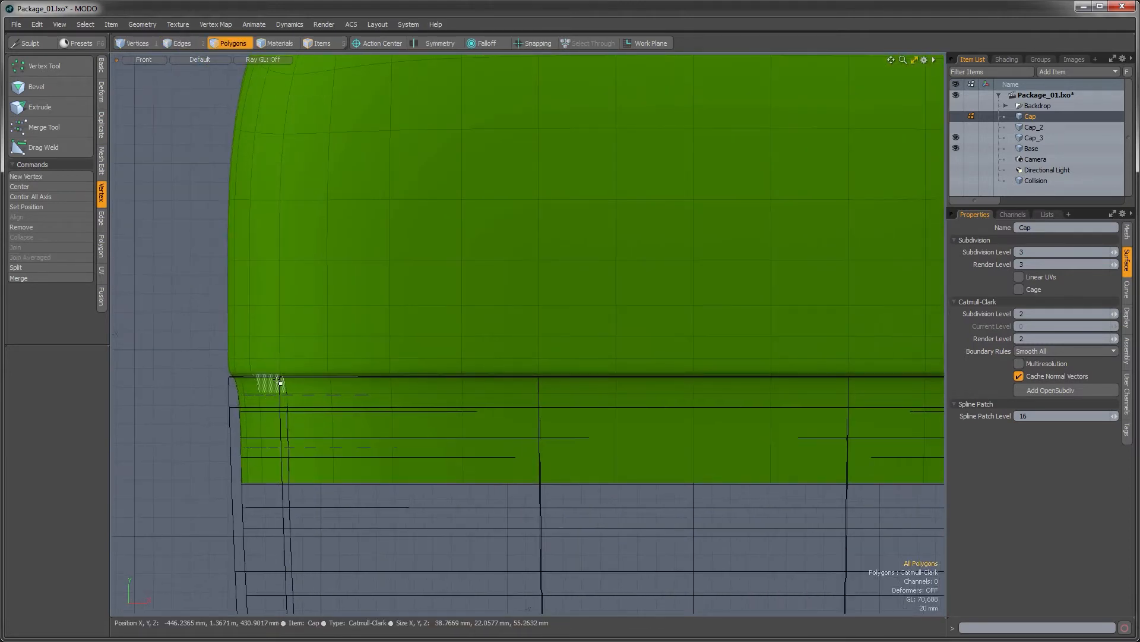
Select two adjacent polygons on Cap's collar and add 10 horizontal cuts around the whole collar with Loop Slice
key(1)
key(2)
key(3)
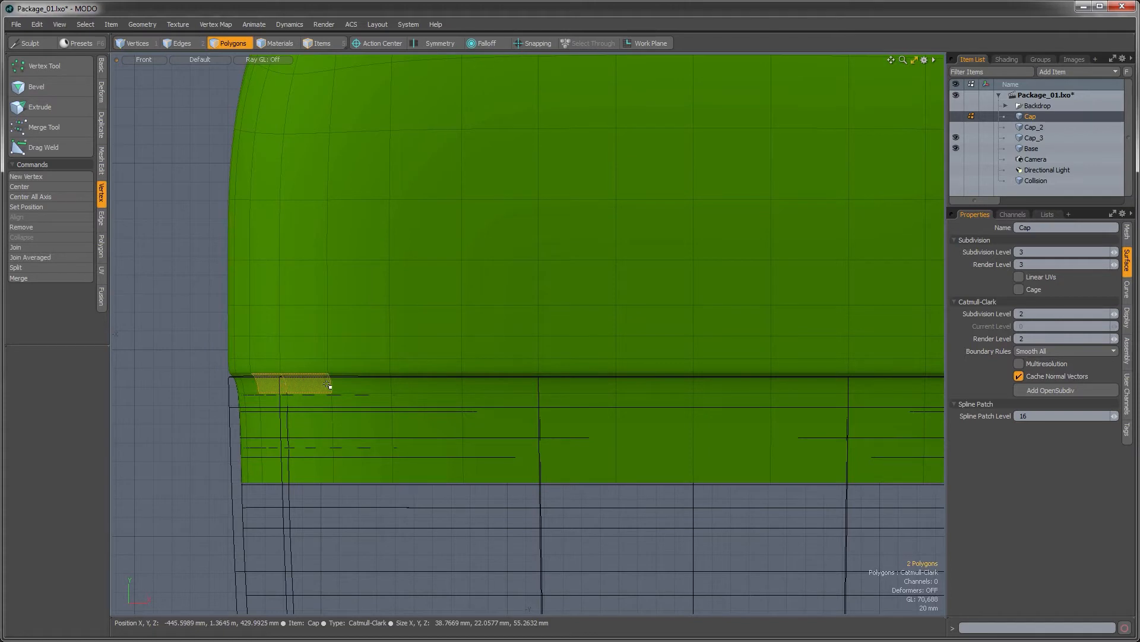
click(330, 423)
drag(336, 423, 376, 428)
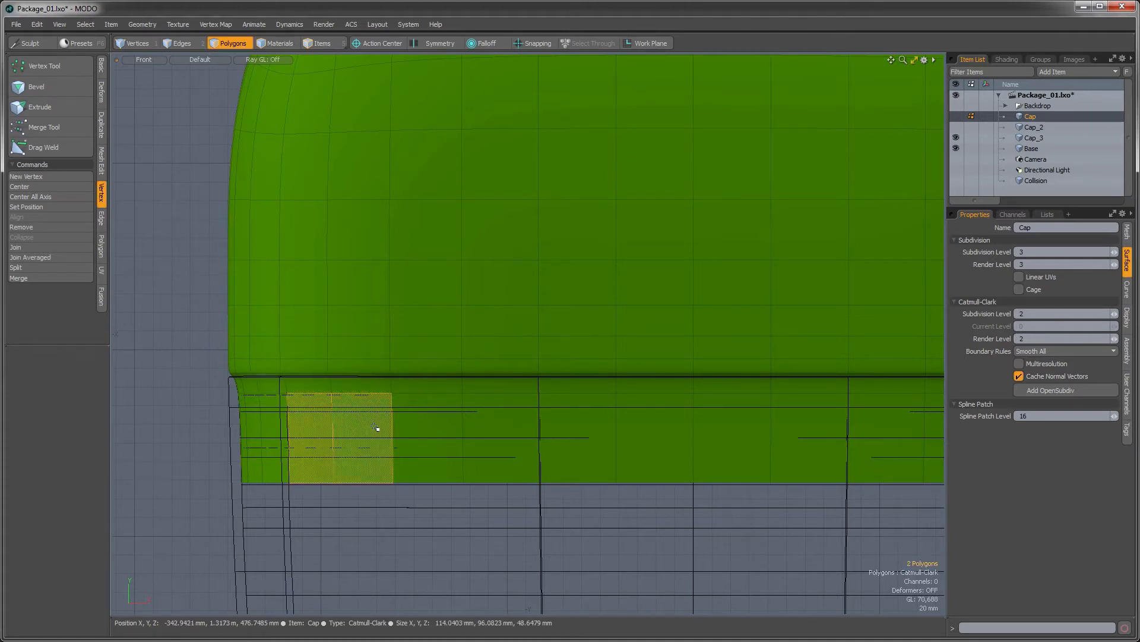
key(alt+c)
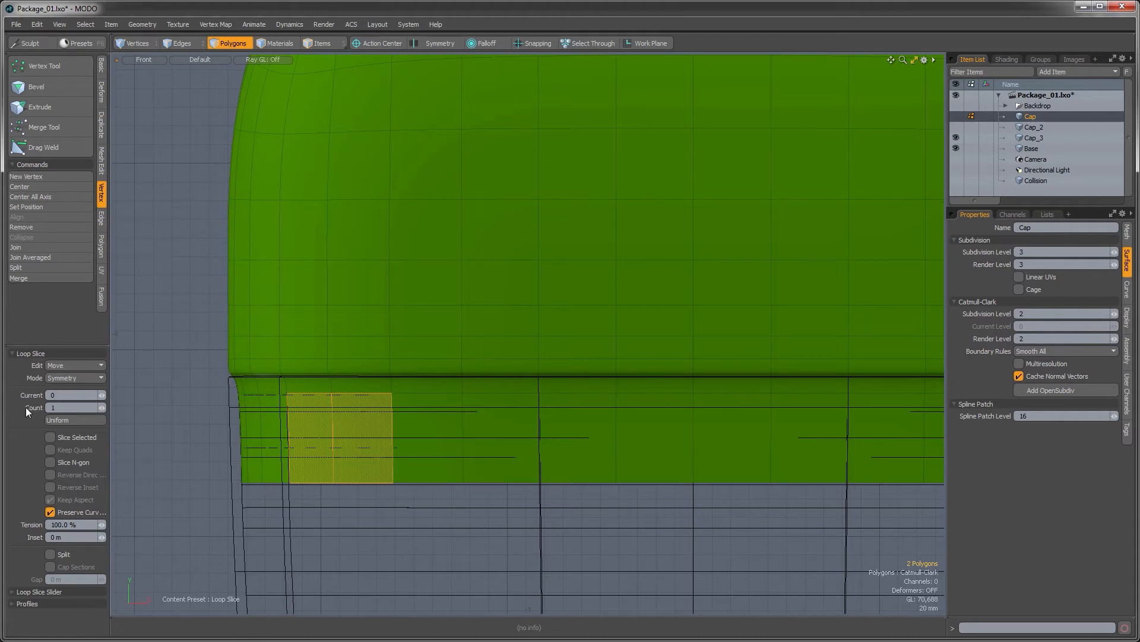
text(0)
key(Tab)
alt+shift+drag(375, 443, 381, 429)
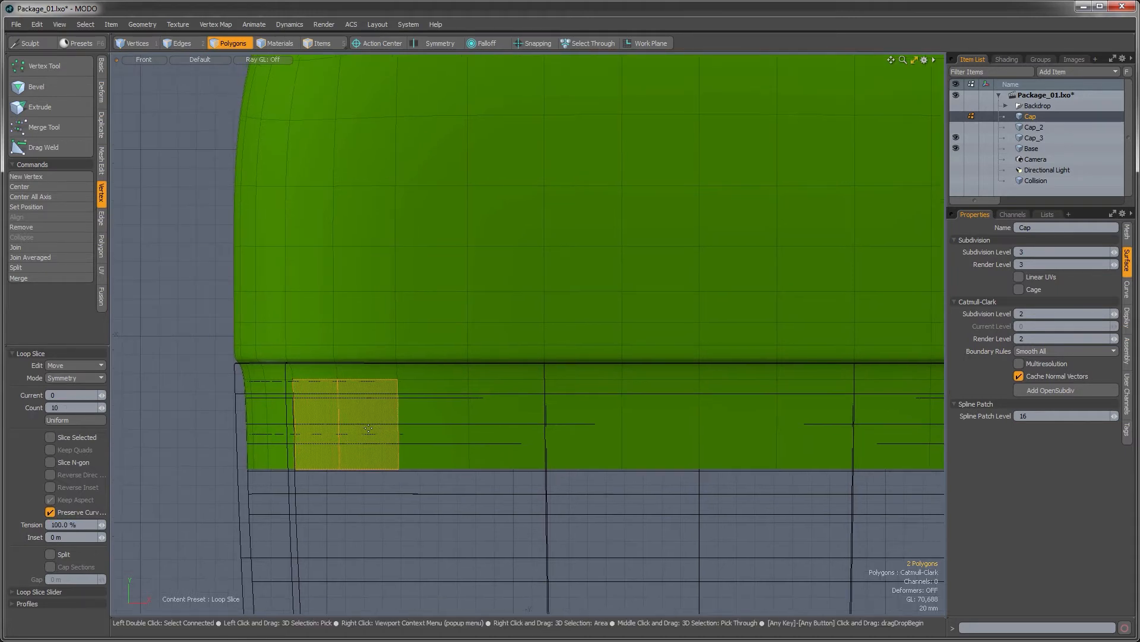
click(380, 429)
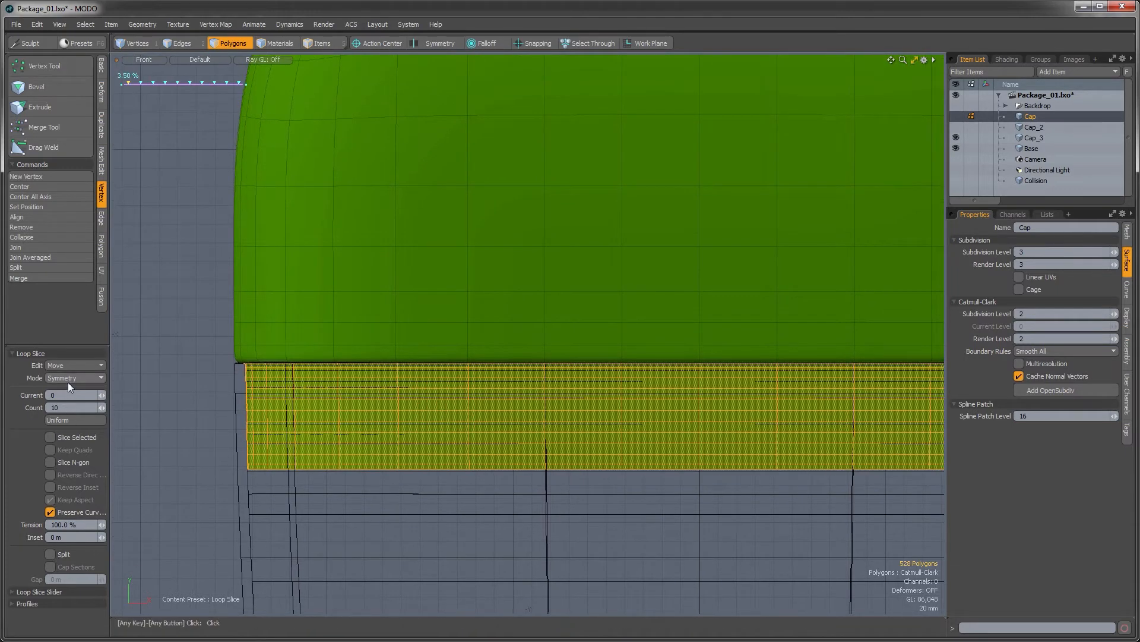
Space the collar's 10 loop slices uniformly, close Loop Slice and clear the polygon selection
click(61, 421)
alt+shift+drag(258, 434, 276, 416)
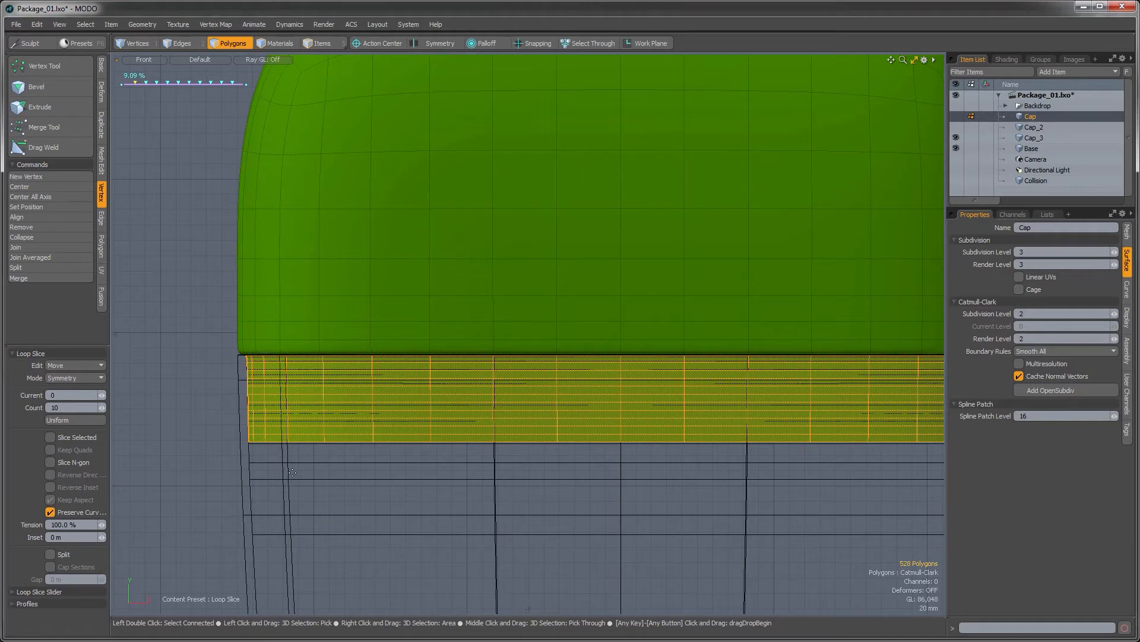
key(space)
key(Escape)
Select the full polygon loop on the narrow ledge between Cap's outer shell and its collar, working in the perspective view
alt+shift+drag(300, 387, 336, 378)
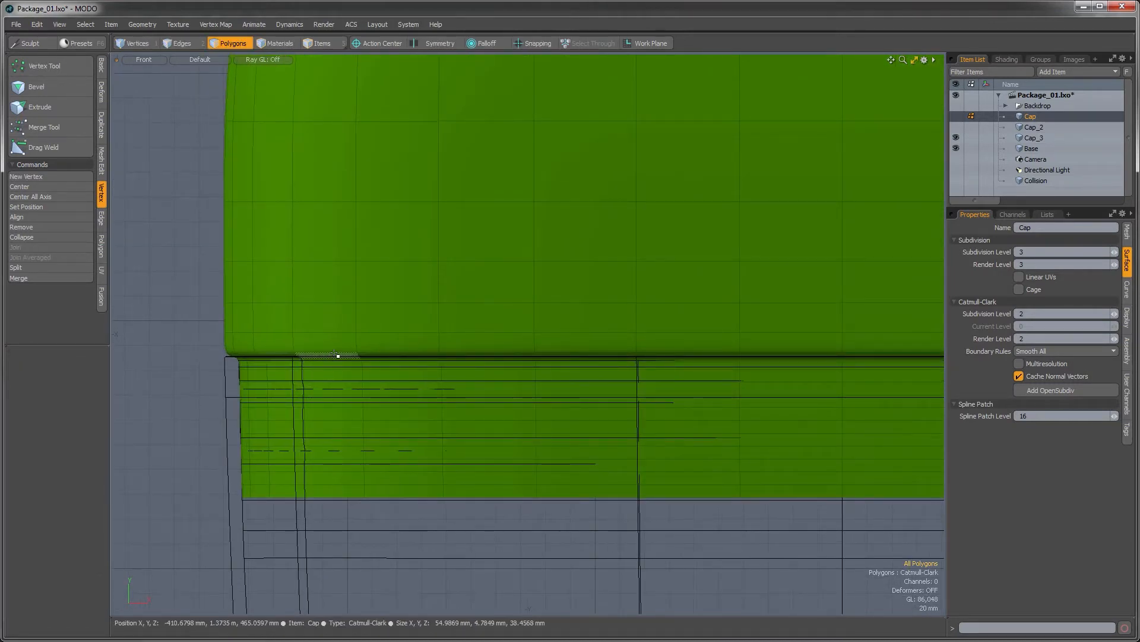
click(378, 360)
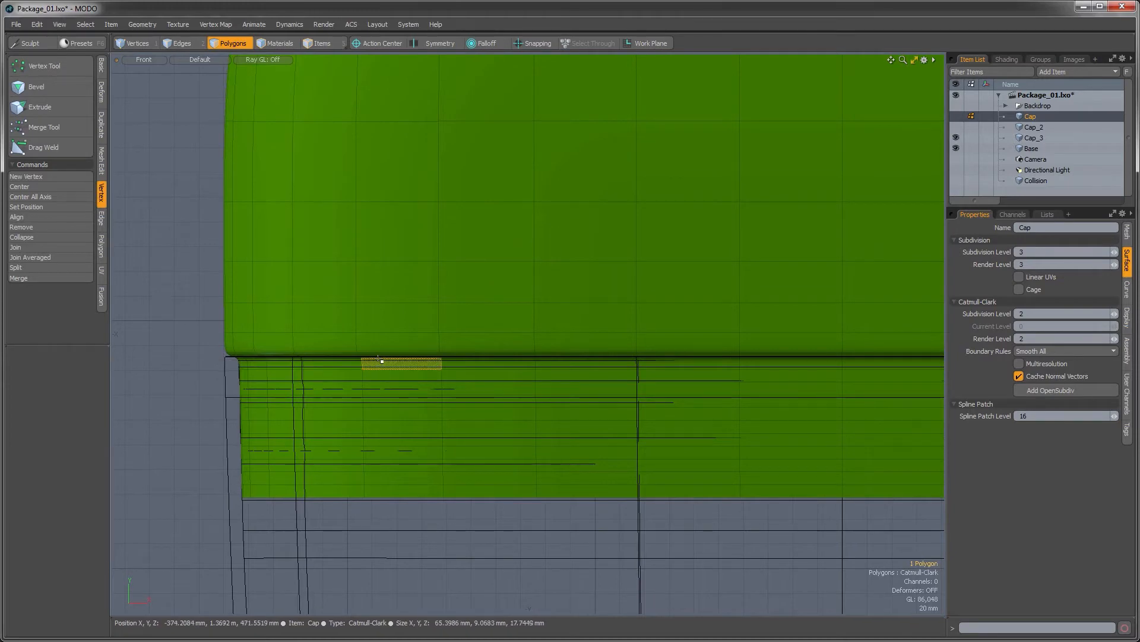
drag(376, 356, 351, 358)
key(ctrl+space)
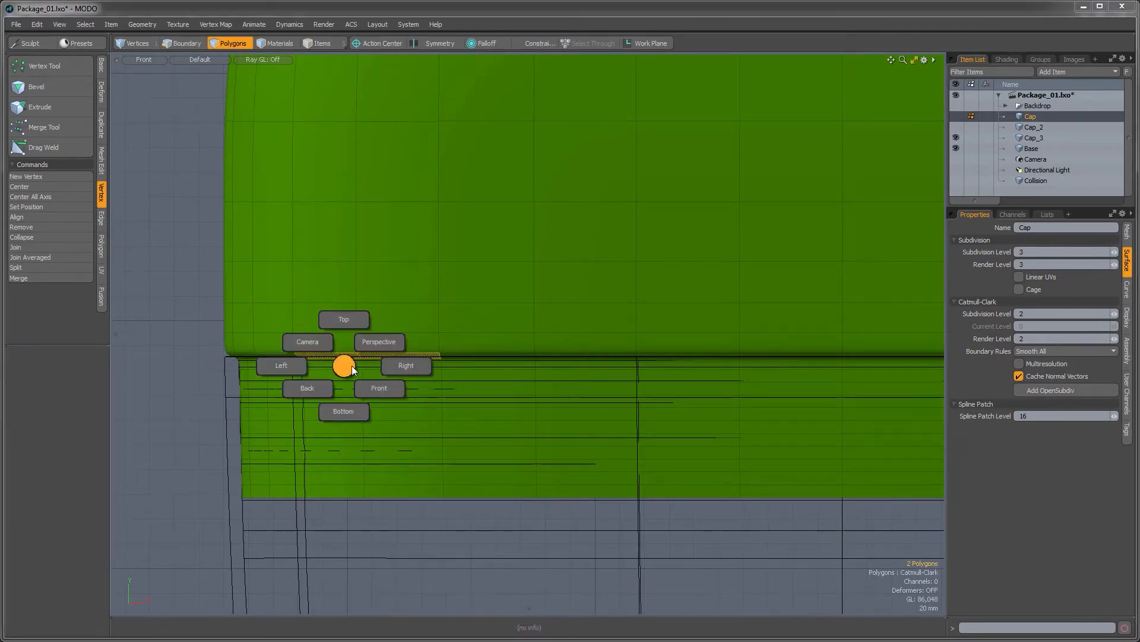
click(379, 345)
alt+drag(380, 346, 234, 387)
key(shift+a)
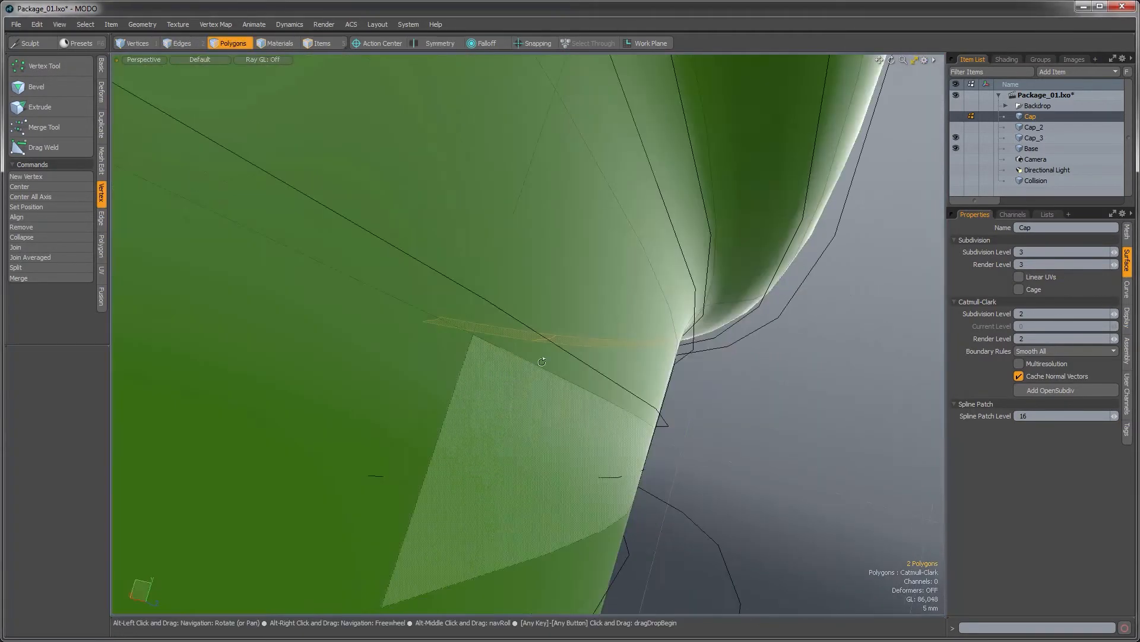
alt+drag(541, 361, 454, 283)
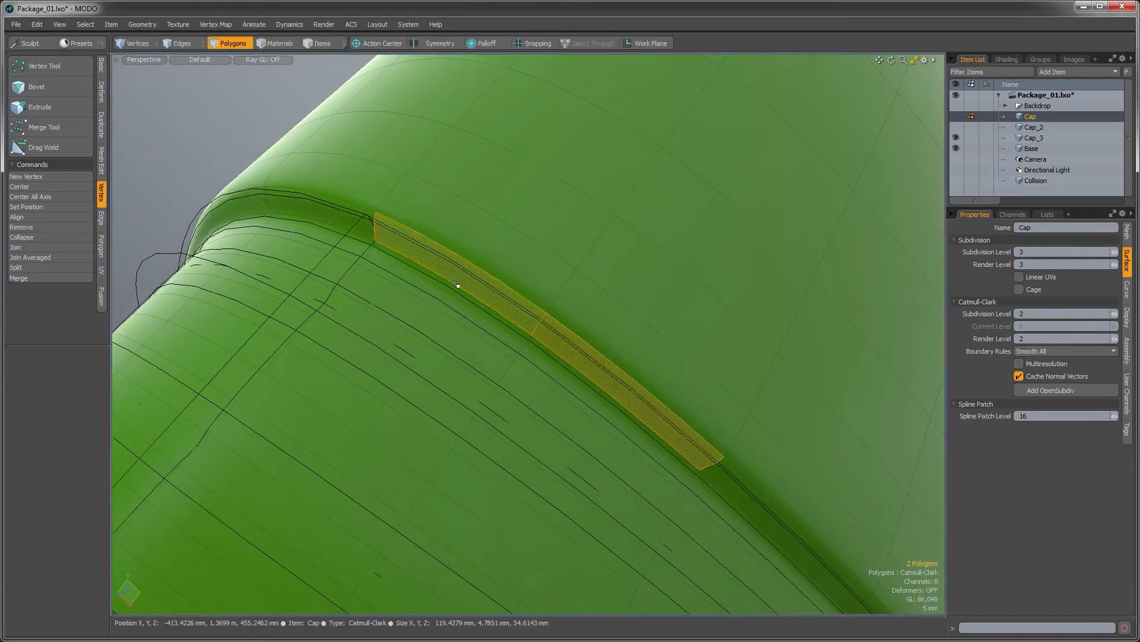
key(l)
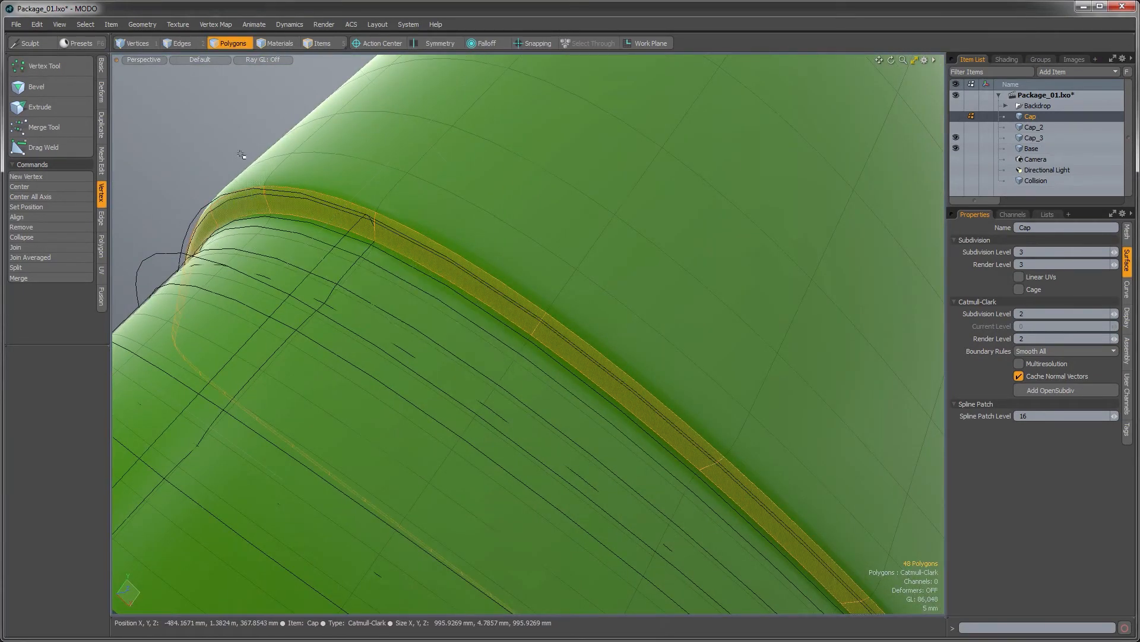
Convert the ledge selection to its border edges and bevel both loops in Inset mode with a Square edge shape, then deselect
click(178, 43)
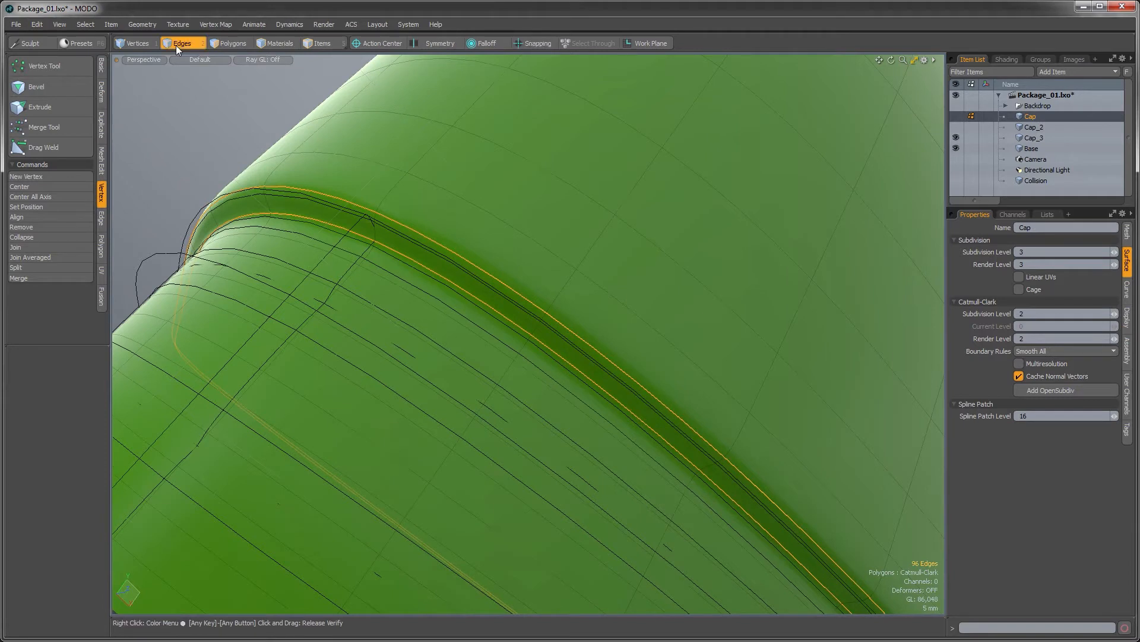
click(101, 218)
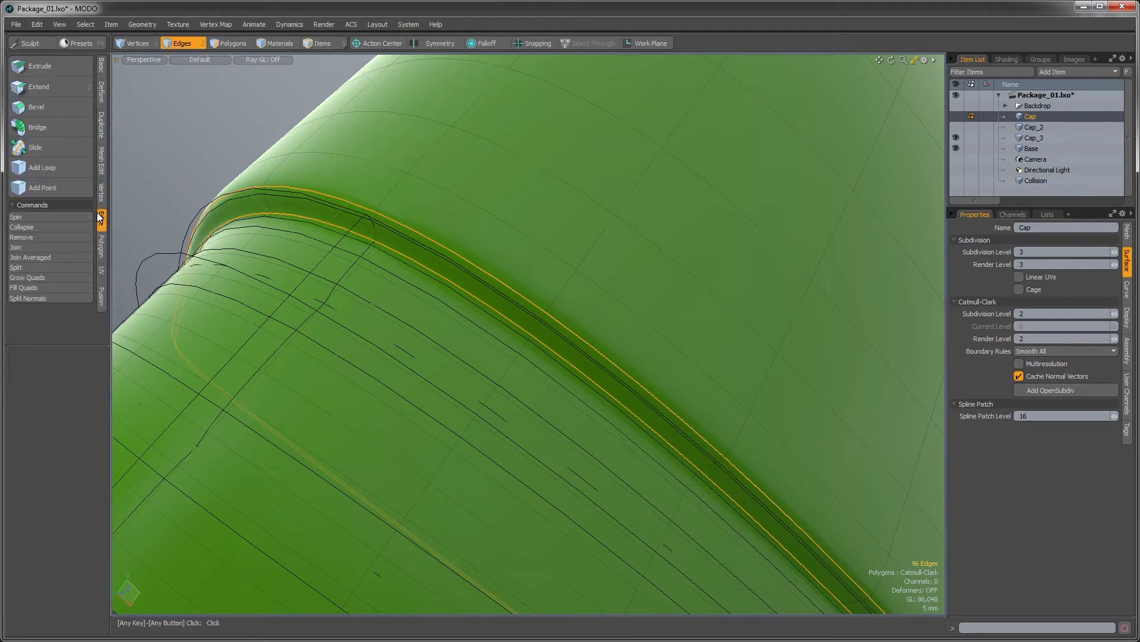
click(62, 104)
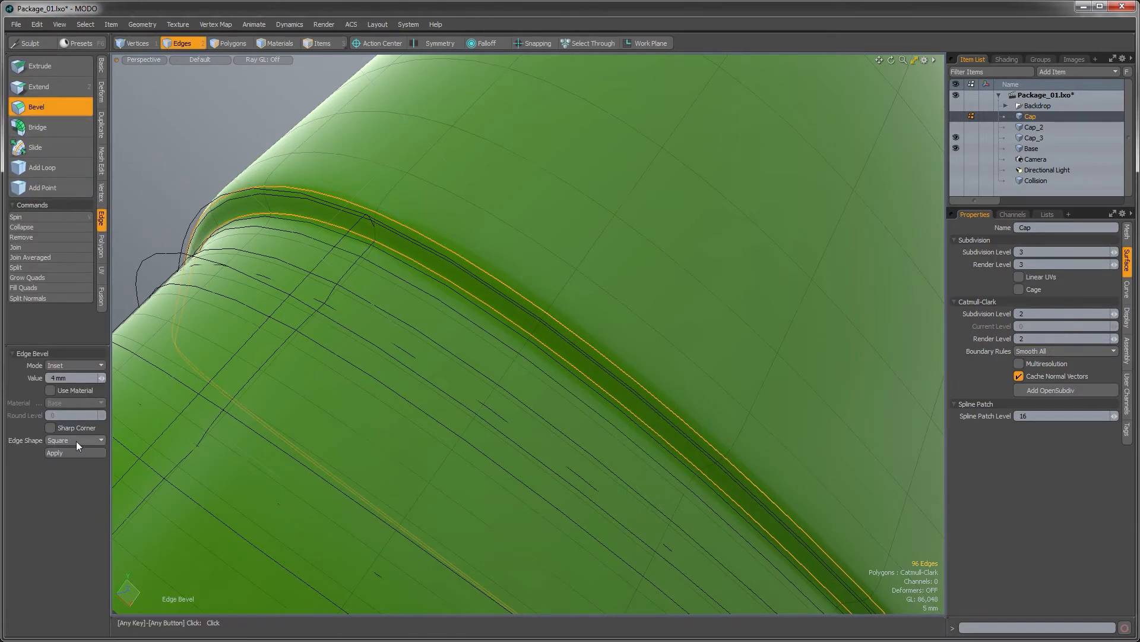
click(537, 604)
drag(537, 603, 756, 603)
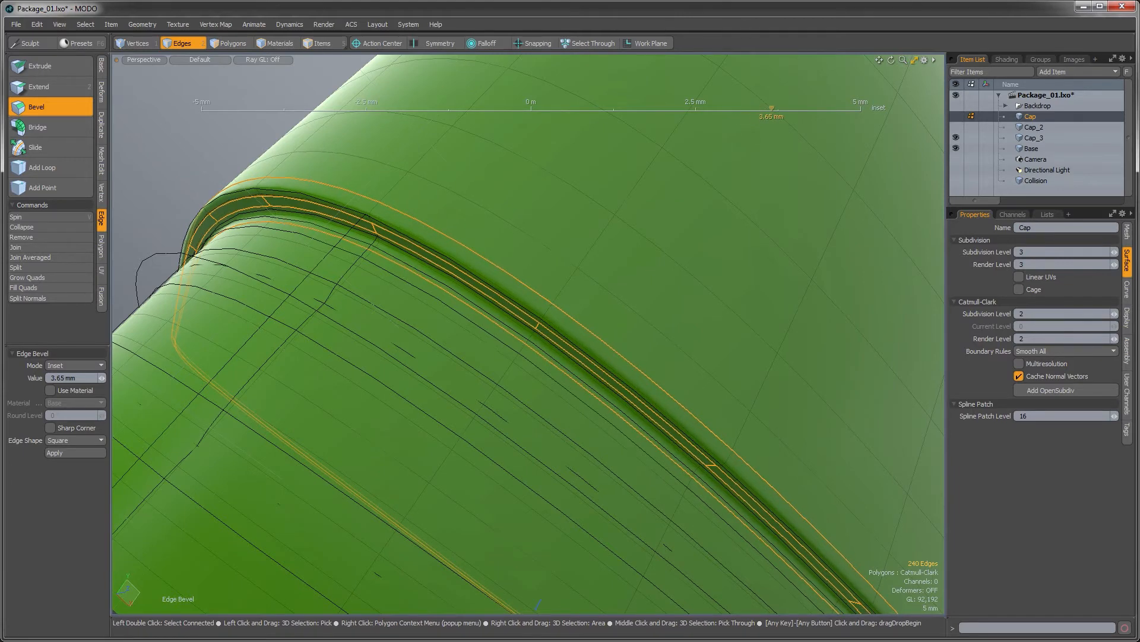
drag(796, 603, 816, 603)
alt+drag(400, 298, 276, 343)
key(Escape)
key(Escape)
Select an edge loop in the upper part of the collar and slide it upward by about 55.2 percent
double_click(309, 339)
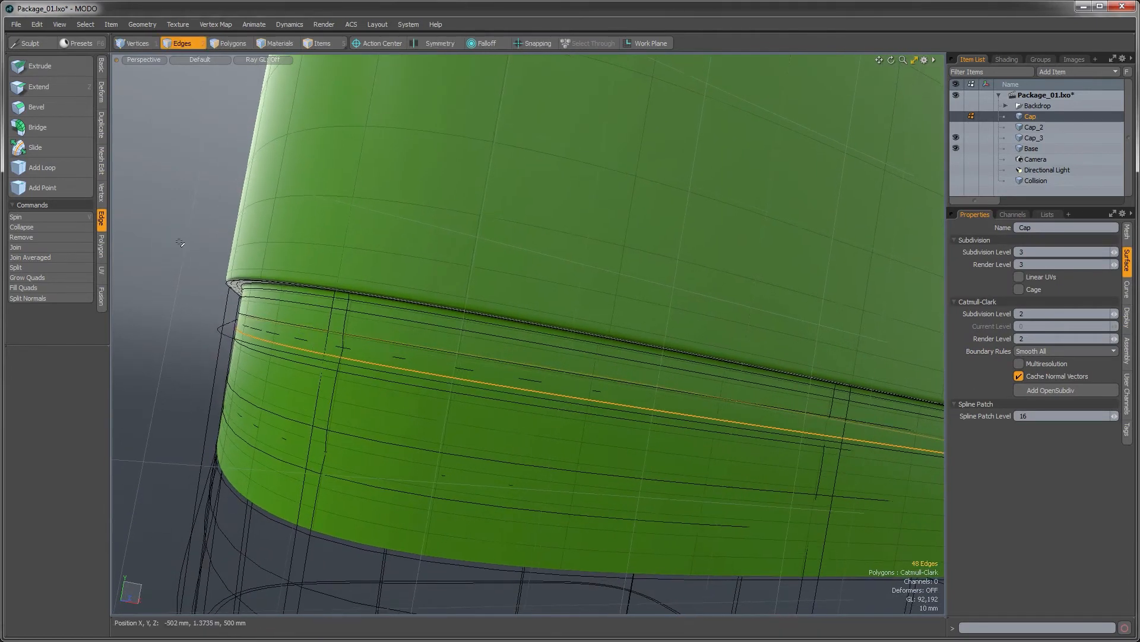
click(74, 147)
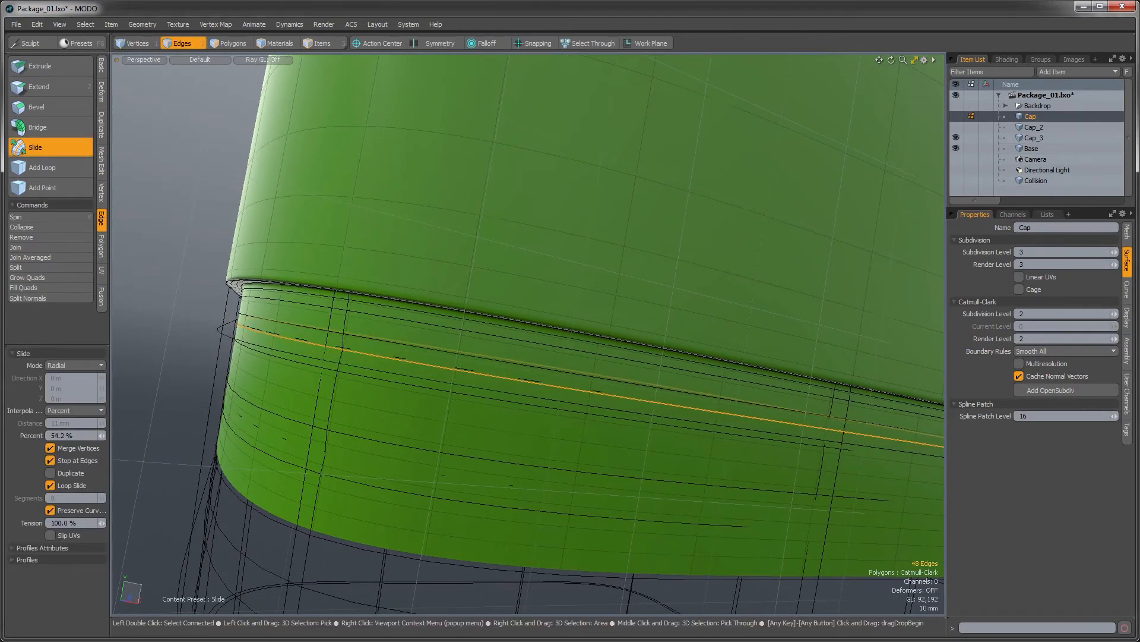
alt+drag(277, 343, 297, 334)
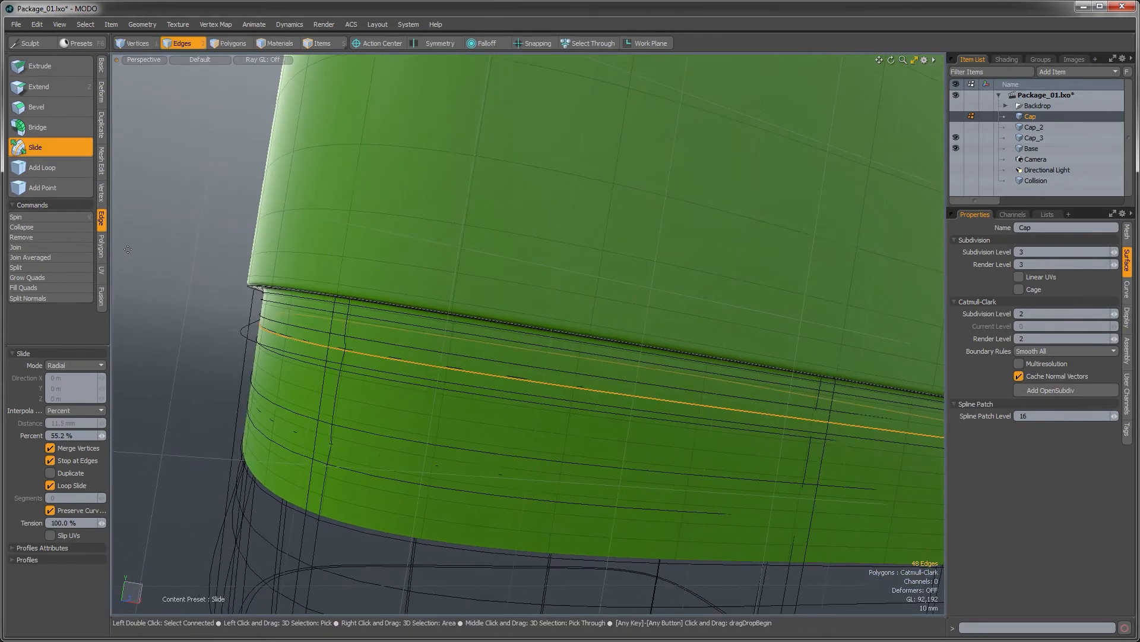
Push the selected upper collar edge loop inward by -4 mm to form a groove around the collar
click(101, 87)
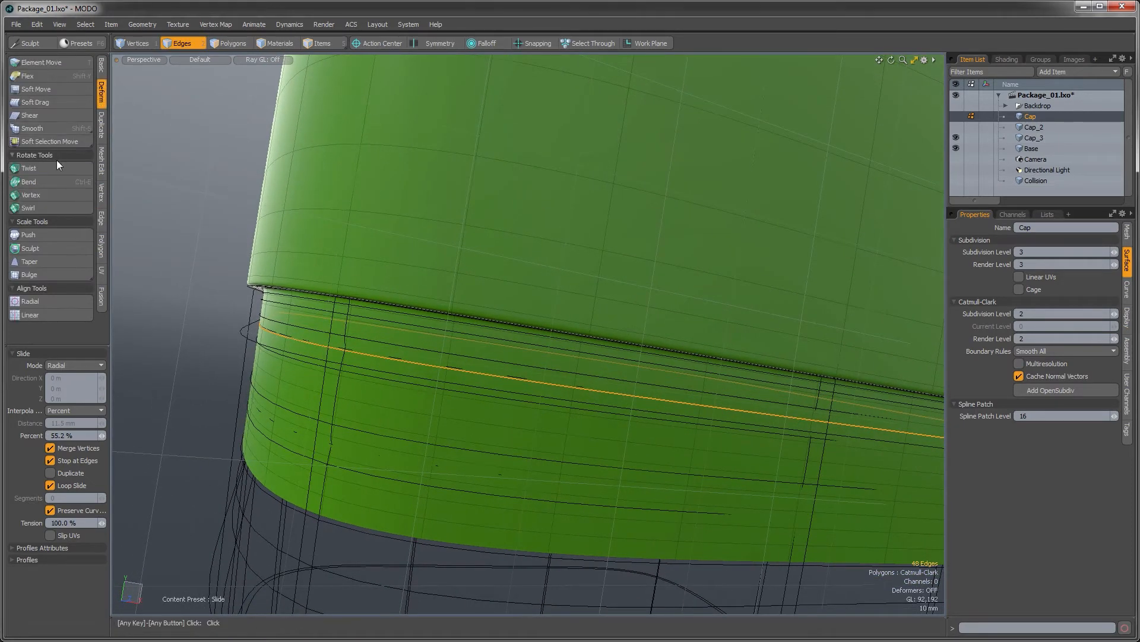
click(52, 235)
drag(695, 381, 627, 380)
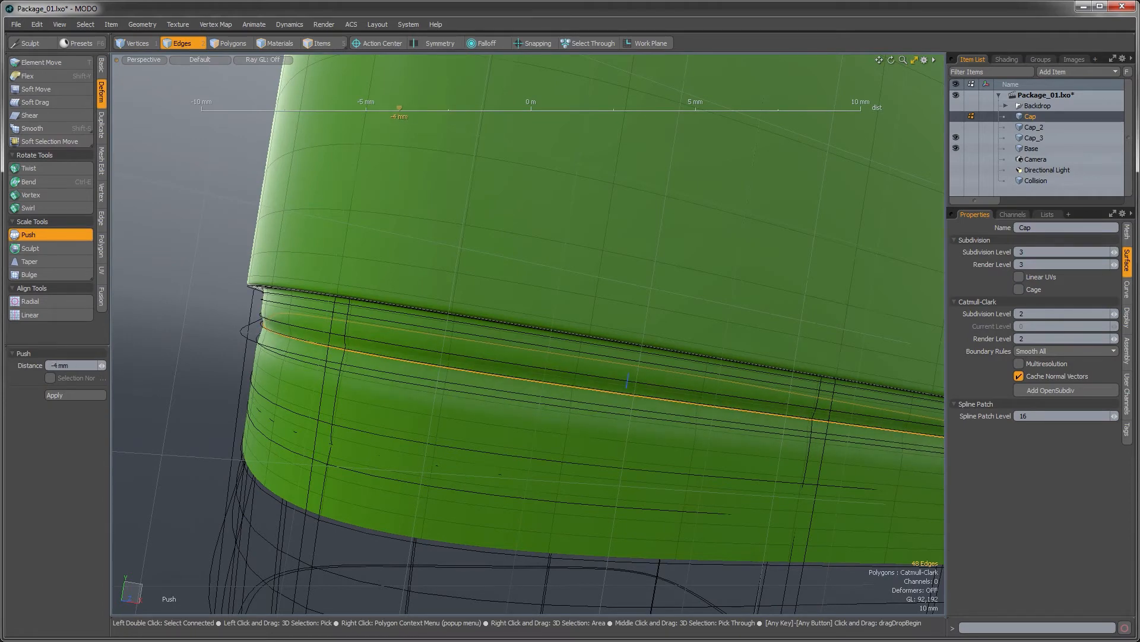
key(space)
Select an edge loop in the lower part of the collar, slide it slightly downward and deselect it
click(350, 453)
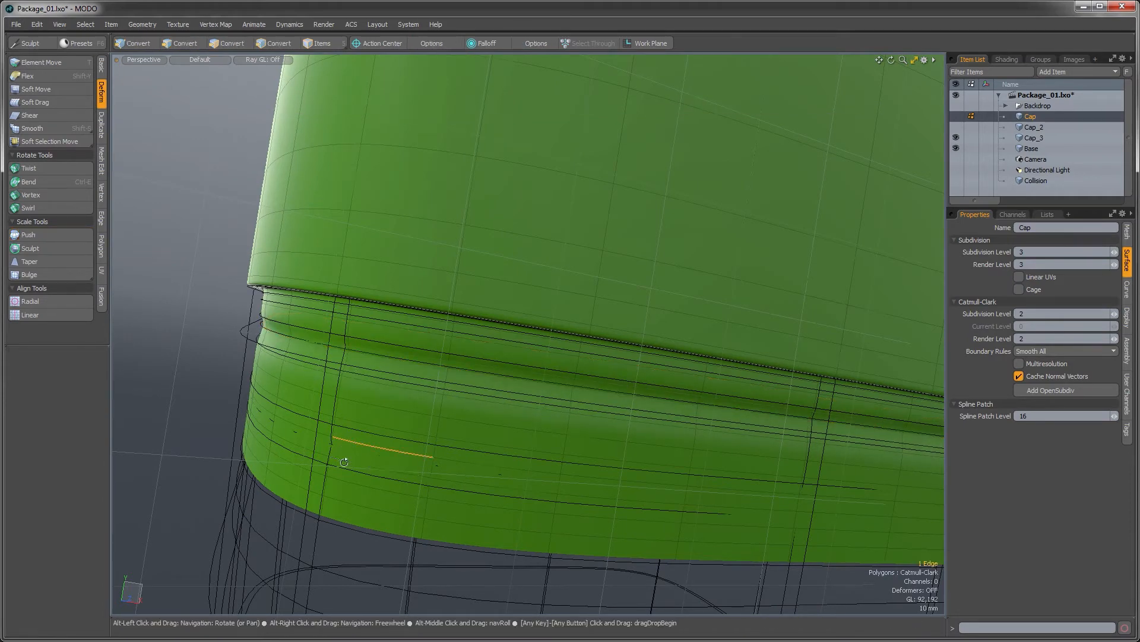
alt+drag(351, 453, 350, 470)
double_click(350, 469)
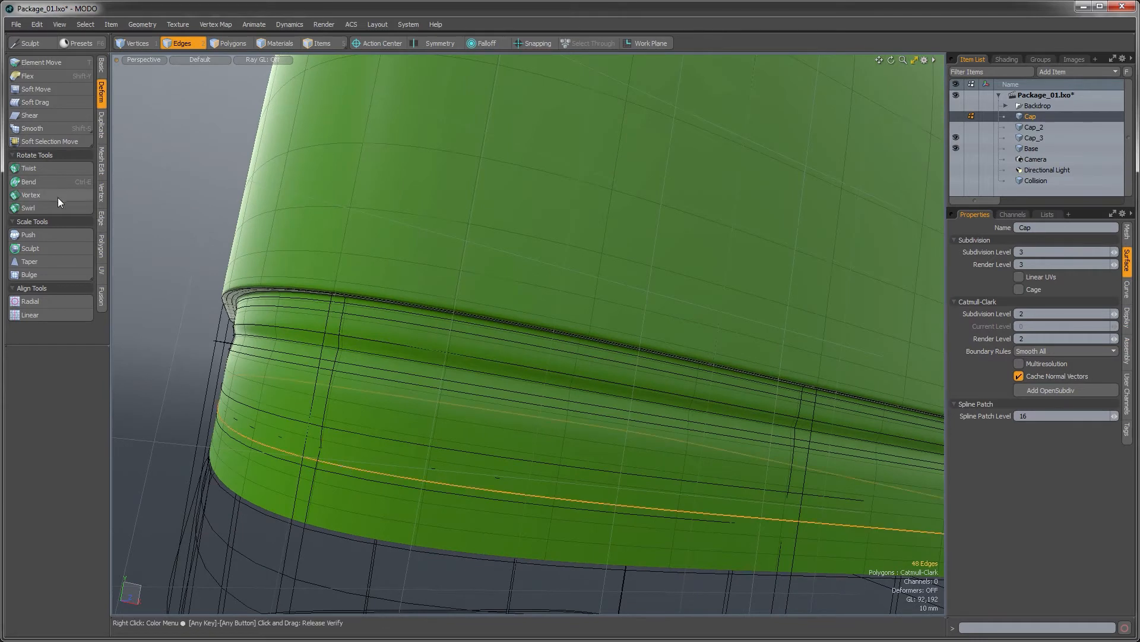
click(102, 218)
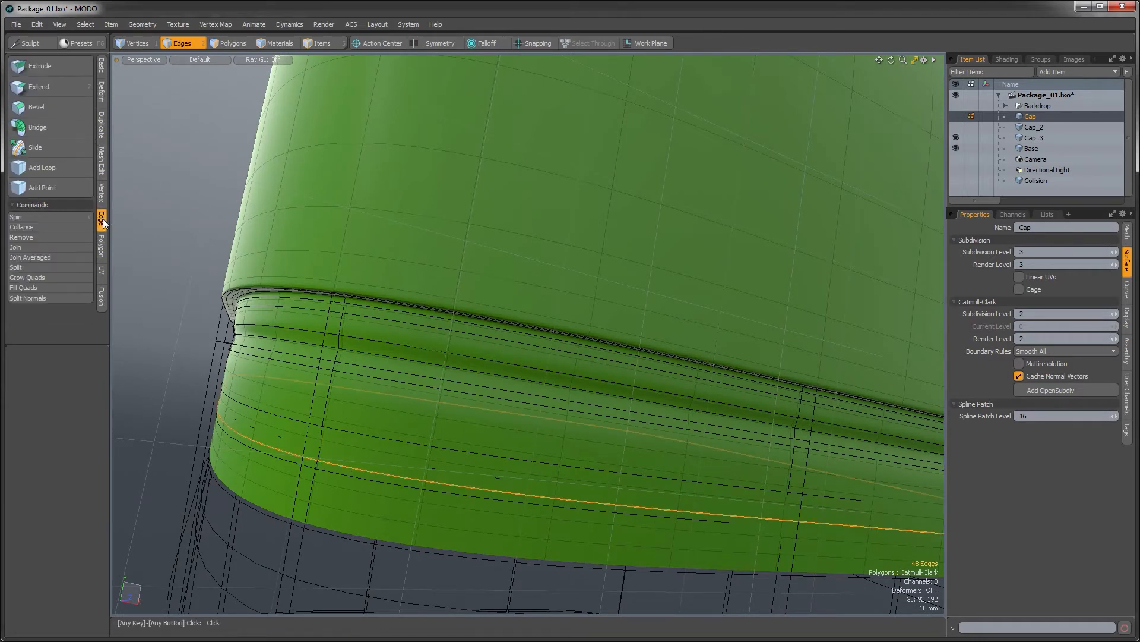
click(52, 148)
drag(302, 437, 312, 456)
key(space)
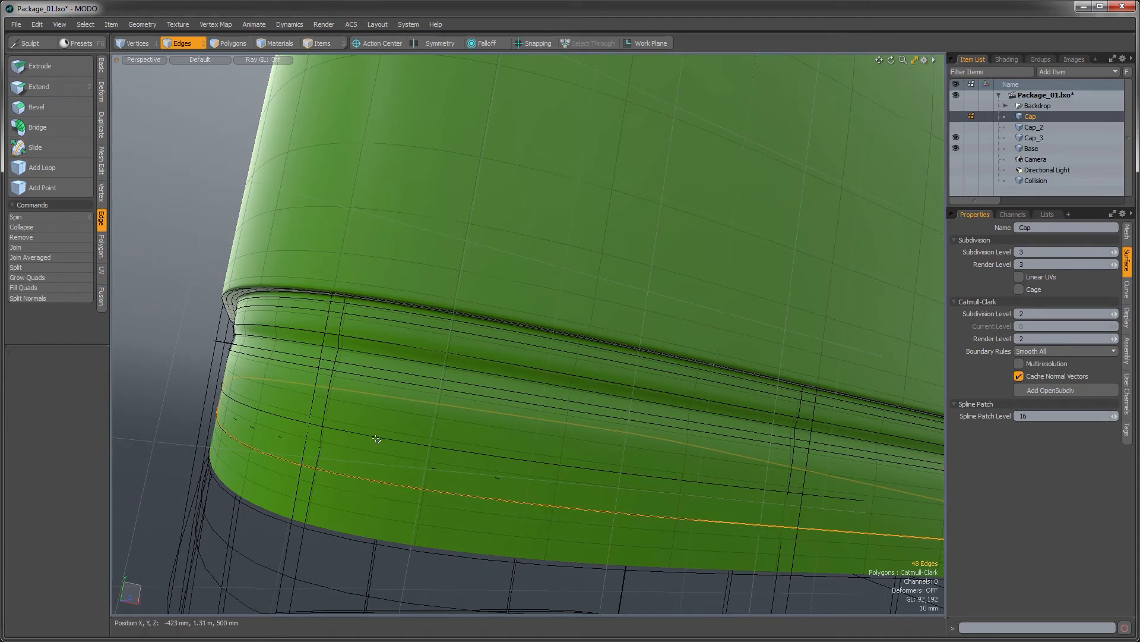
key(Escape)
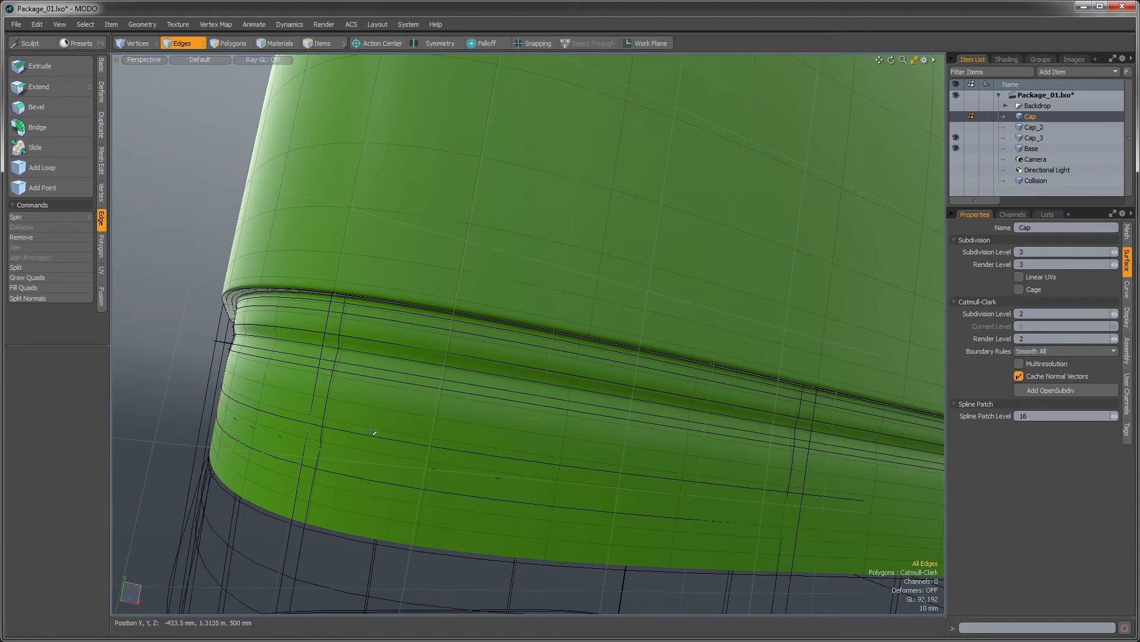
Select a lower collar edge loop, then hide Cap_3 and Base and leave Cap visible
double_click(353, 462)
alt+drag(353, 462, 360, 381)
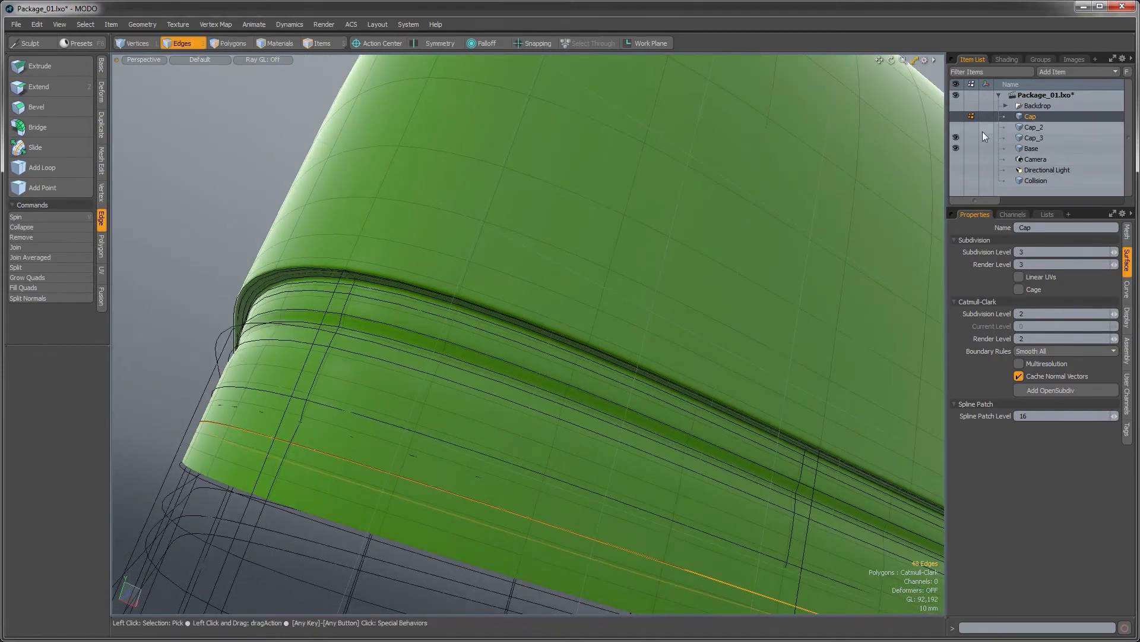
click(956, 136)
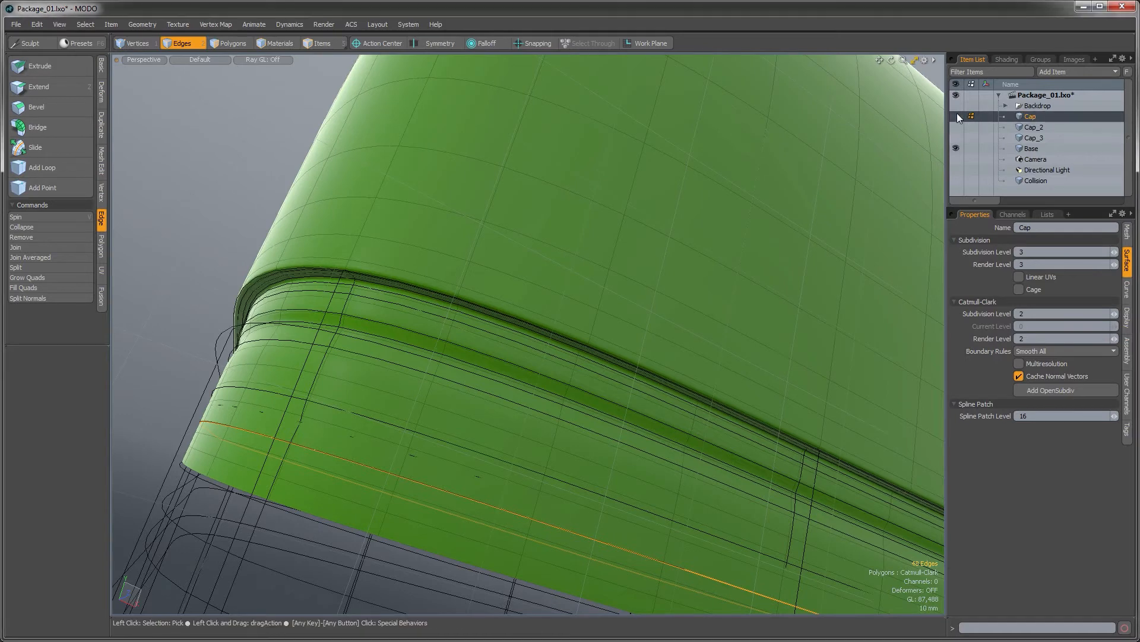
alt+drag(553, 274, 558, 252)
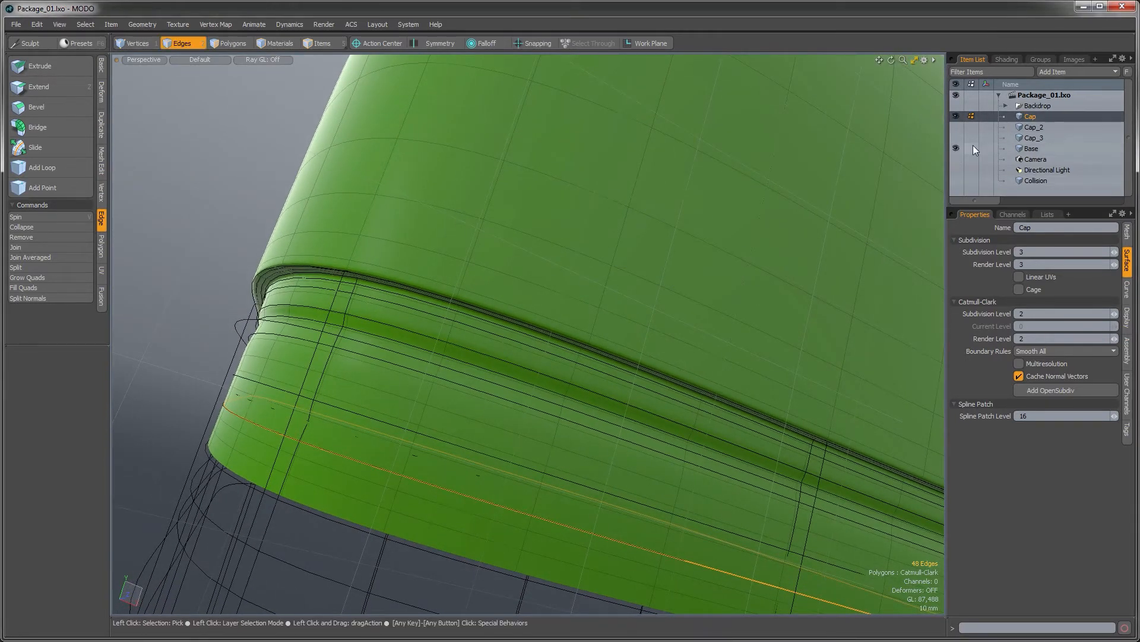
click(955, 148)
alt+drag(445, 346, 455, 353)
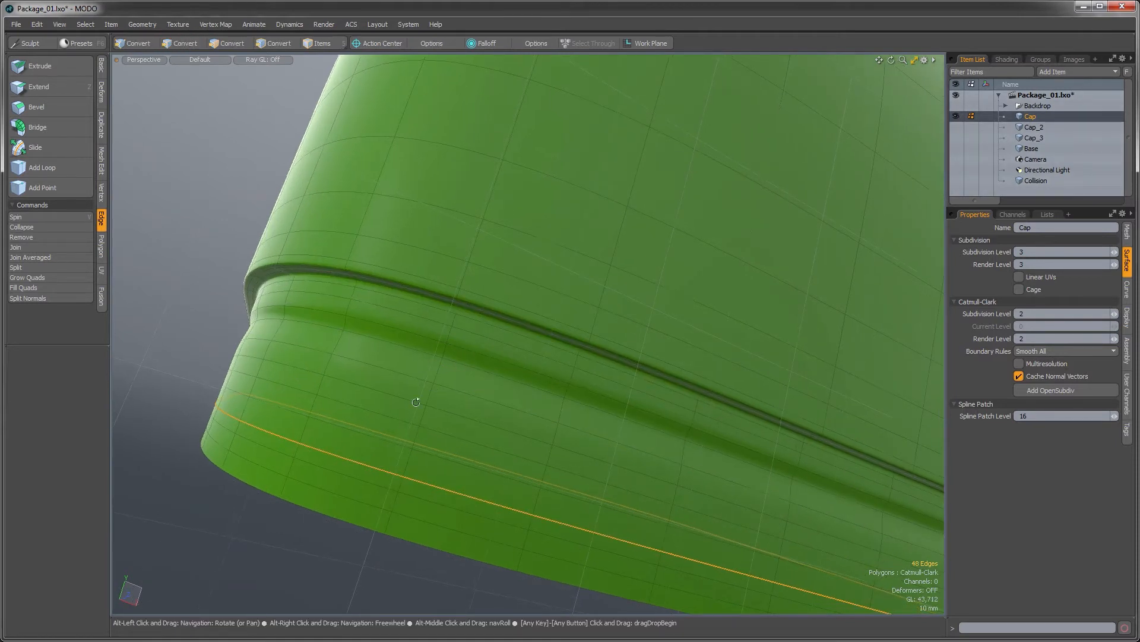
alt+drag(417, 400, 429, 409)
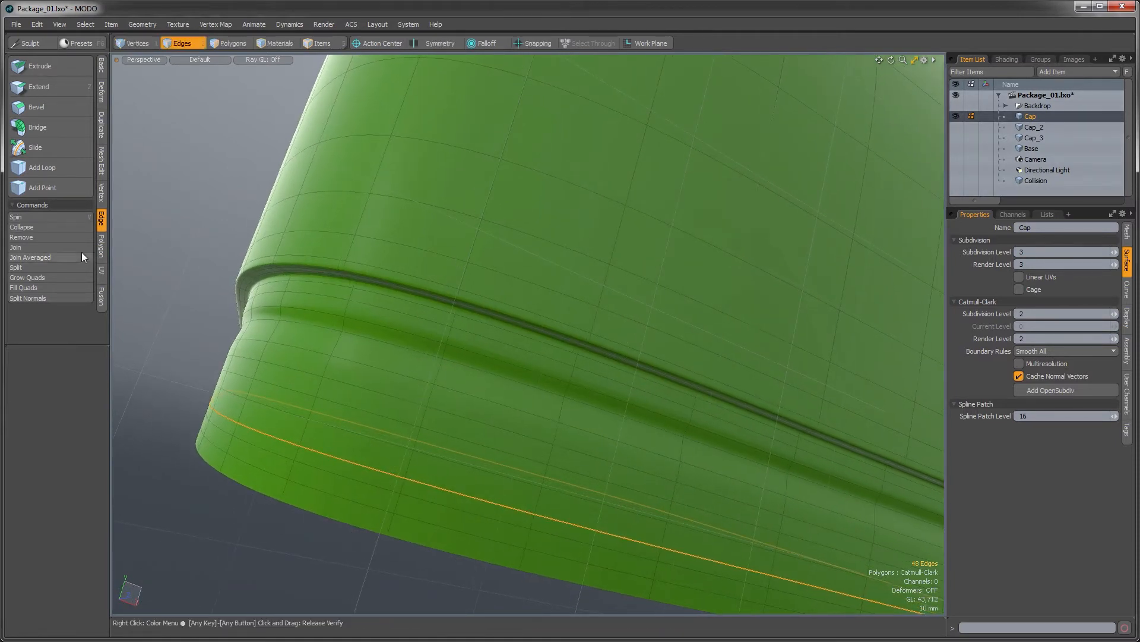
Slide the selected lower collar edge loop upward by about 35.3 percent, and slide it upward once more
click(55, 155)
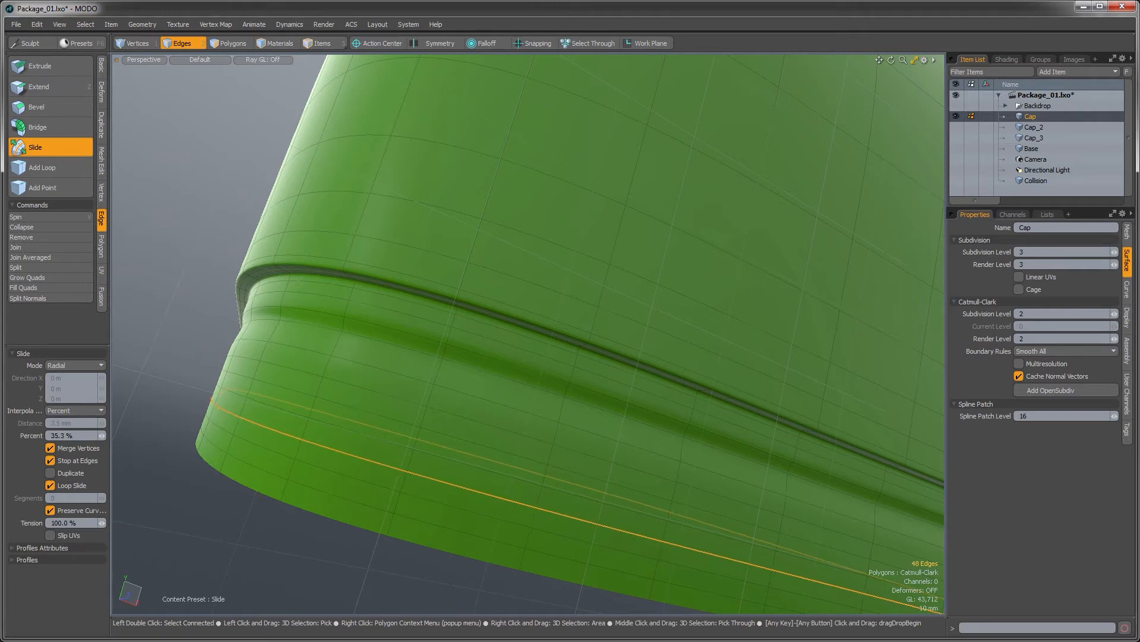
key(space)
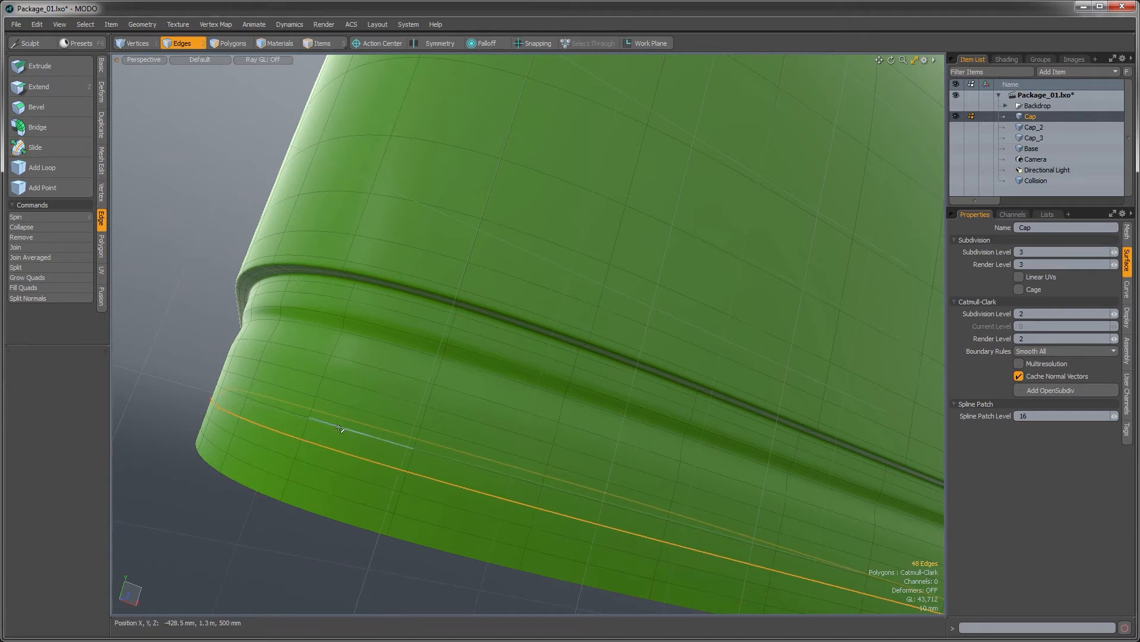
click(37, 148)
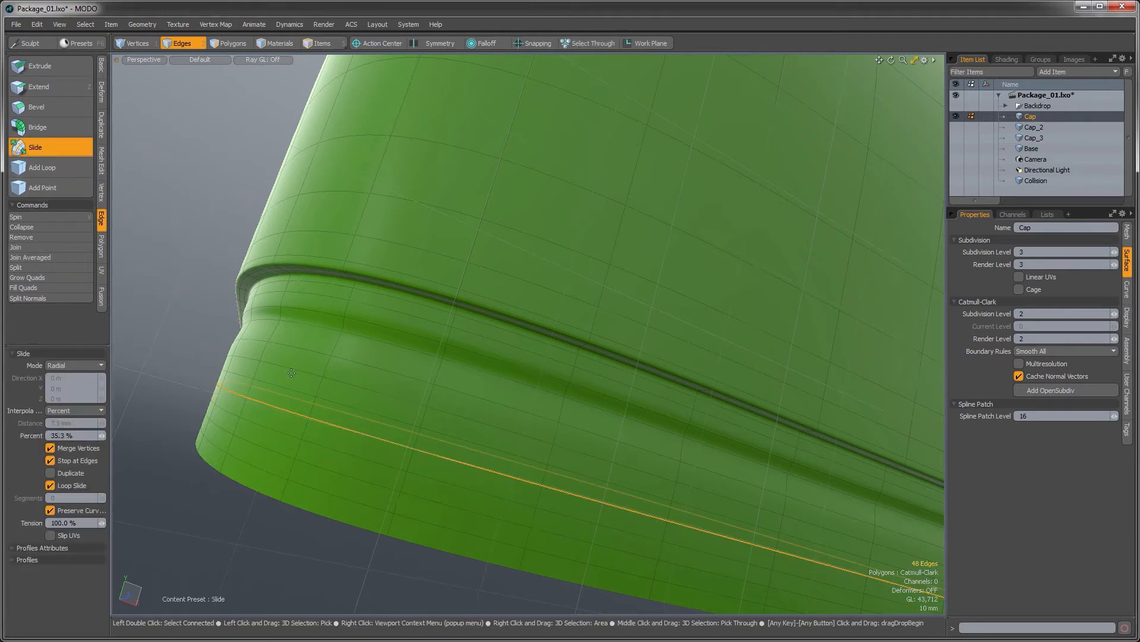
key(space)
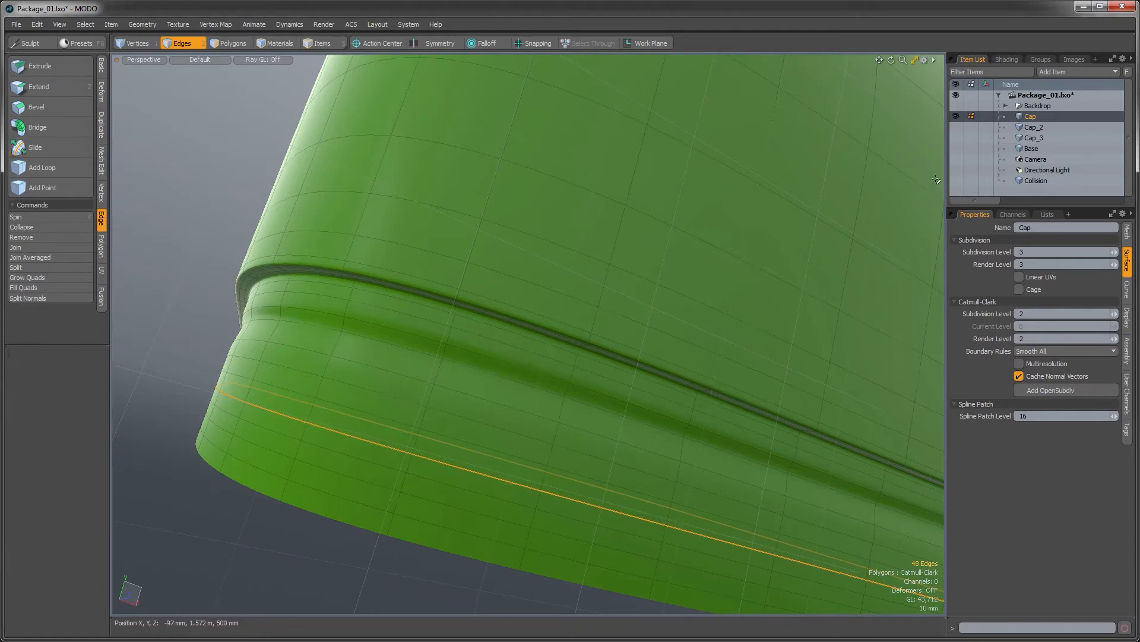
Make Base visible and push the selected lower collar edge loop inward by about -4.3 mm to form a second groove
click(956, 148)
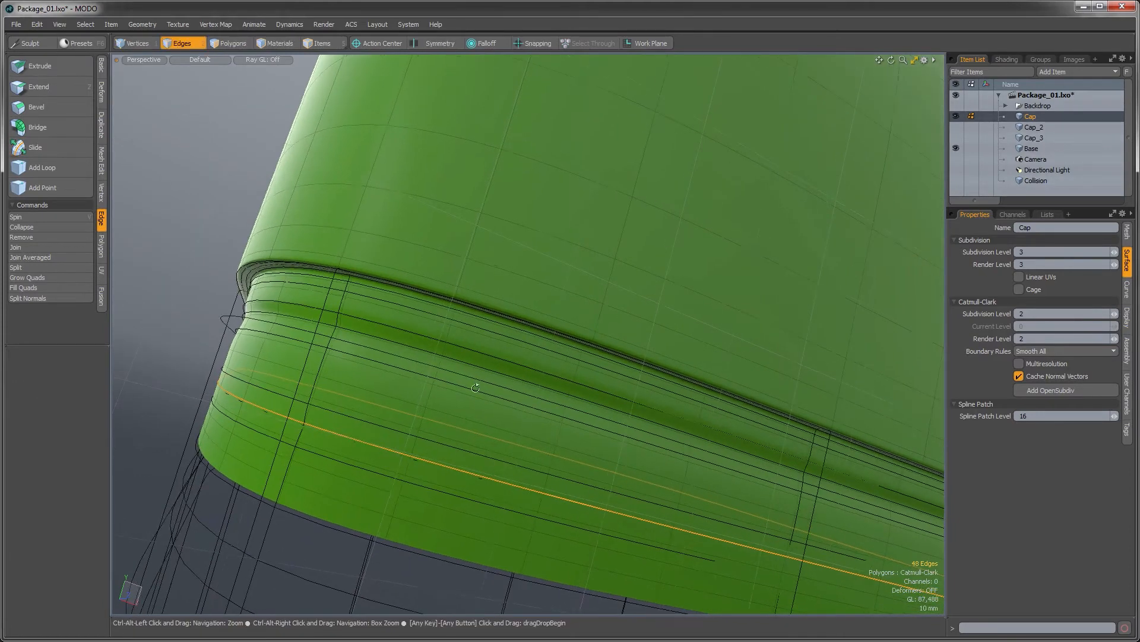
alt+drag(454, 423, 465, 422)
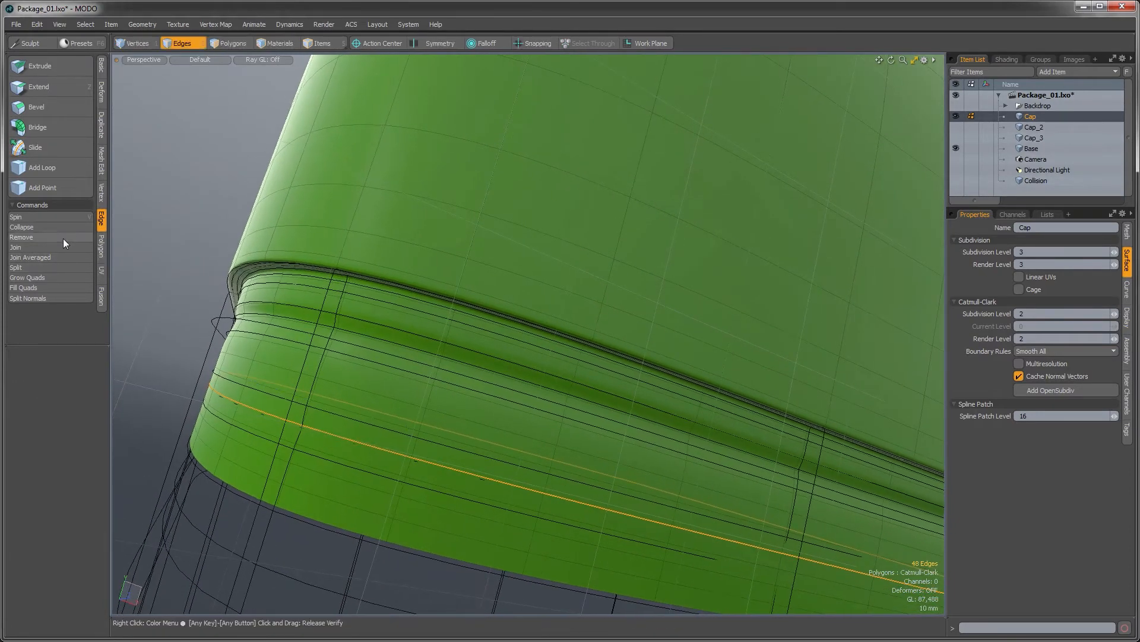
click(98, 99)
click(28, 235)
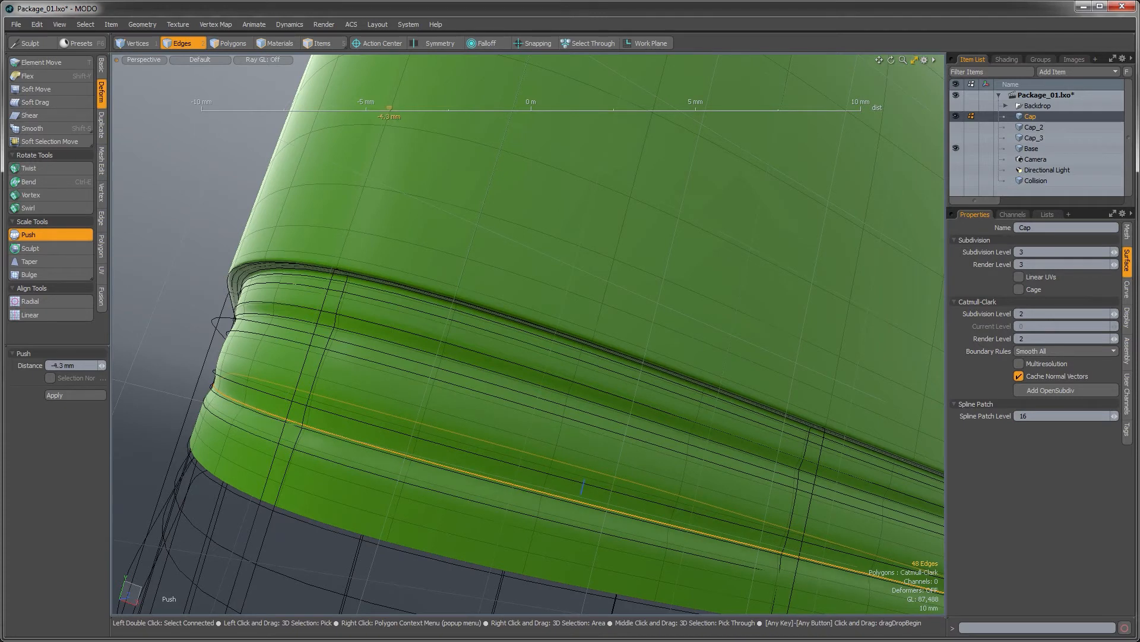
key(space)
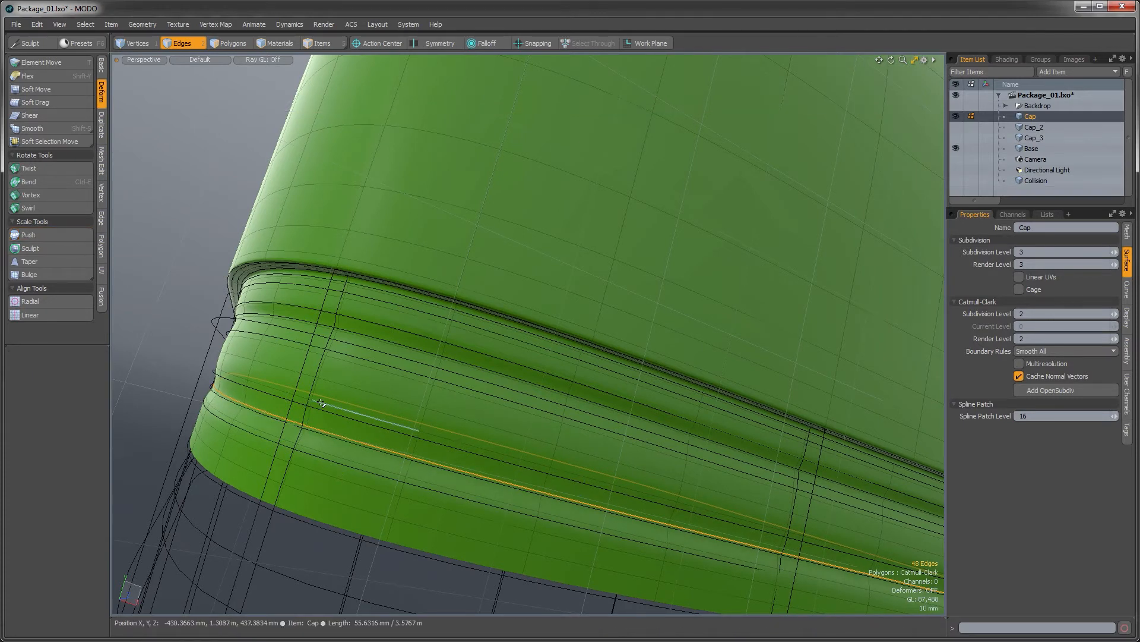
Select the edge loop just above the new lower groove and slide it by about -1 percent
click(321, 402)
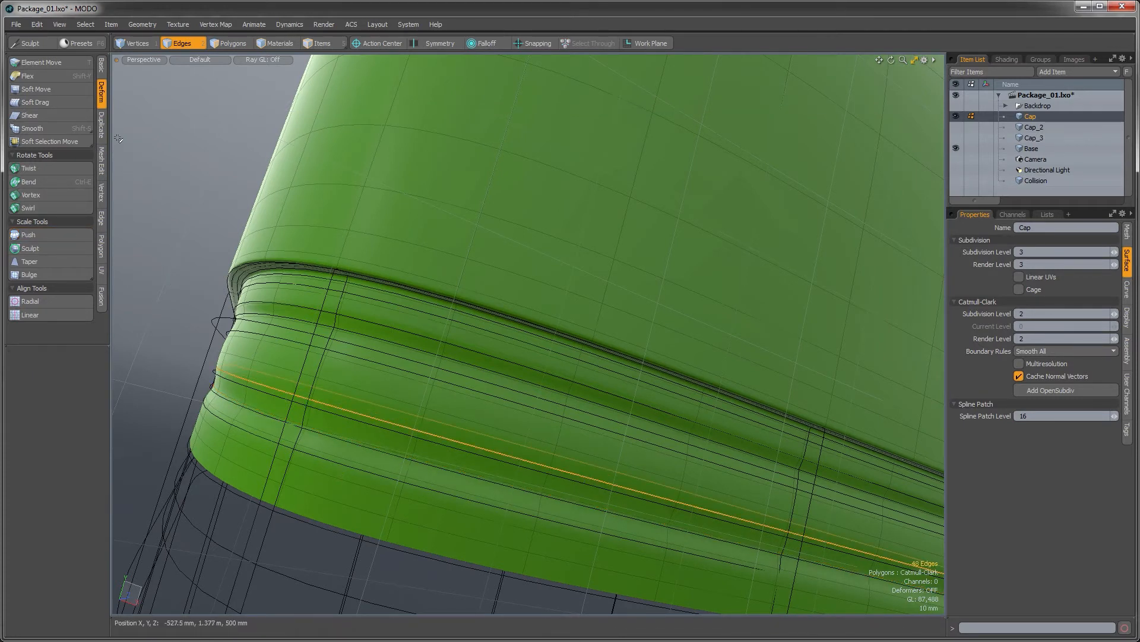
click(99, 219)
click(42, 148)
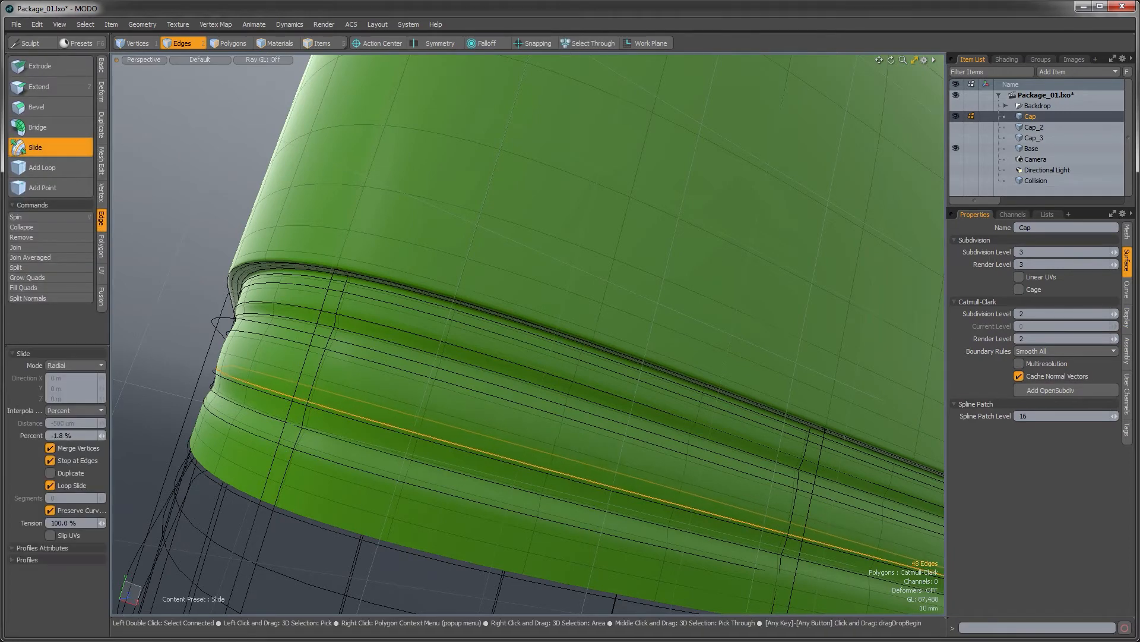
key(space)
Slide the edge loop just below the lower groove by about -42.8 percent and remove the loop near the collar's bottom rim
double_click(340, 461)
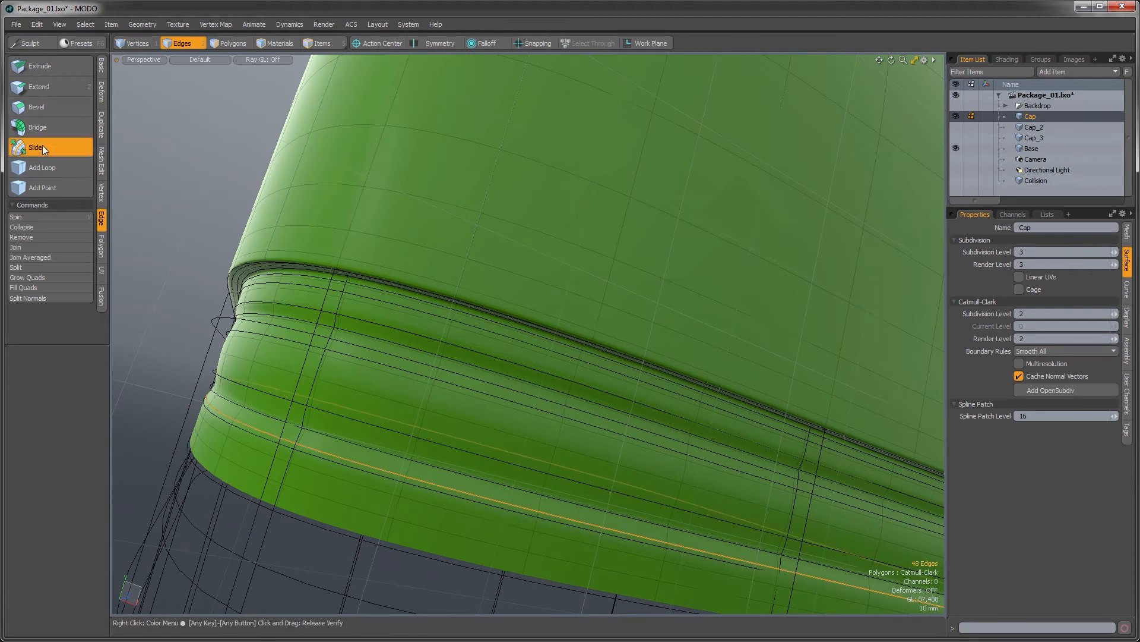
drag(340, 460, 303, 461)
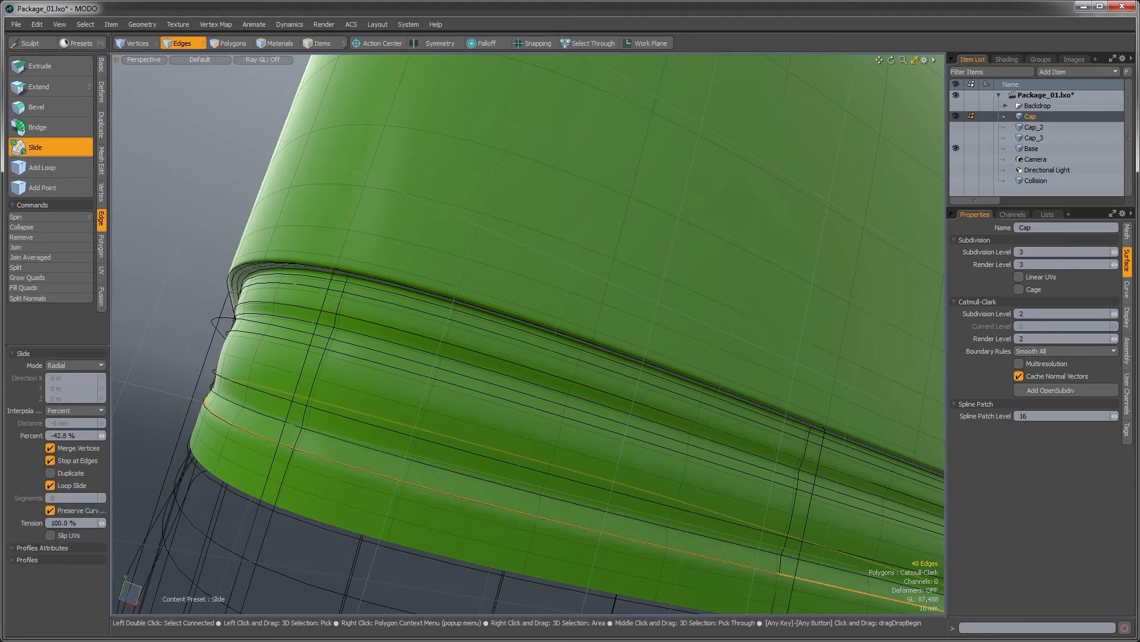
key(space)
double_click(367, 509)
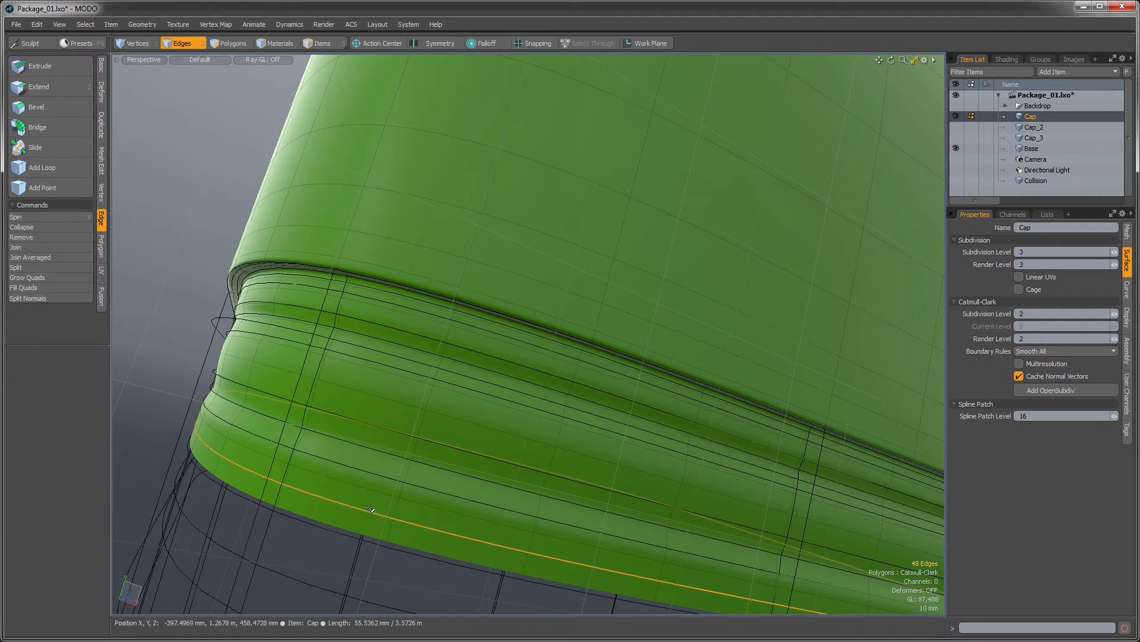
key(BackSpace)
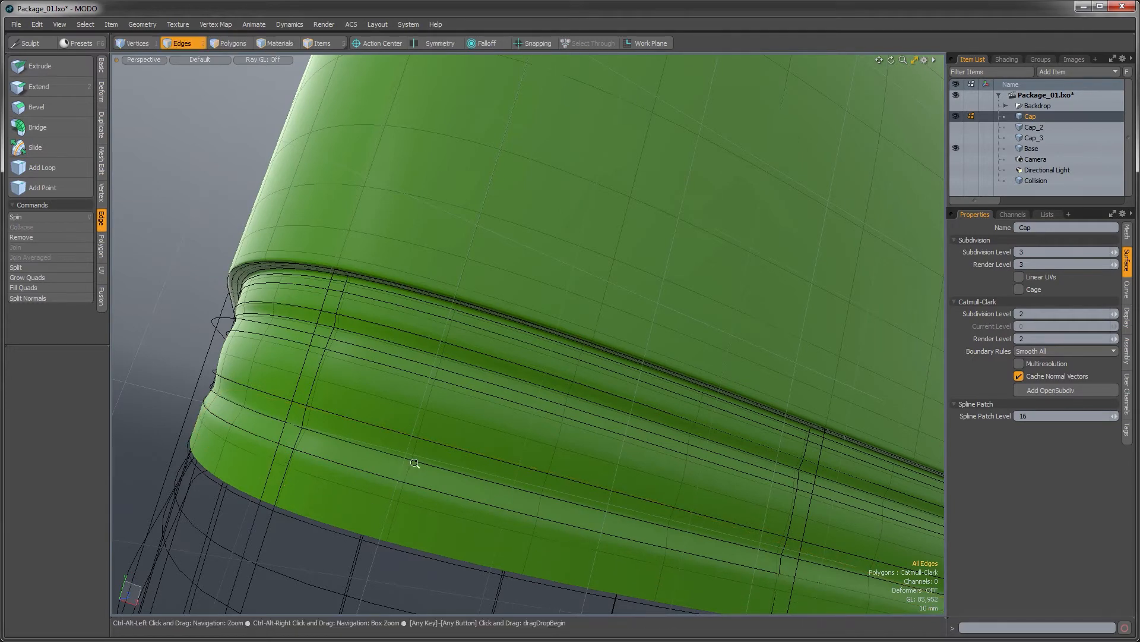
Examine the cap's grooved collar, top opening and latch area from several angles
alt+drag(415, 463, 563, 428)
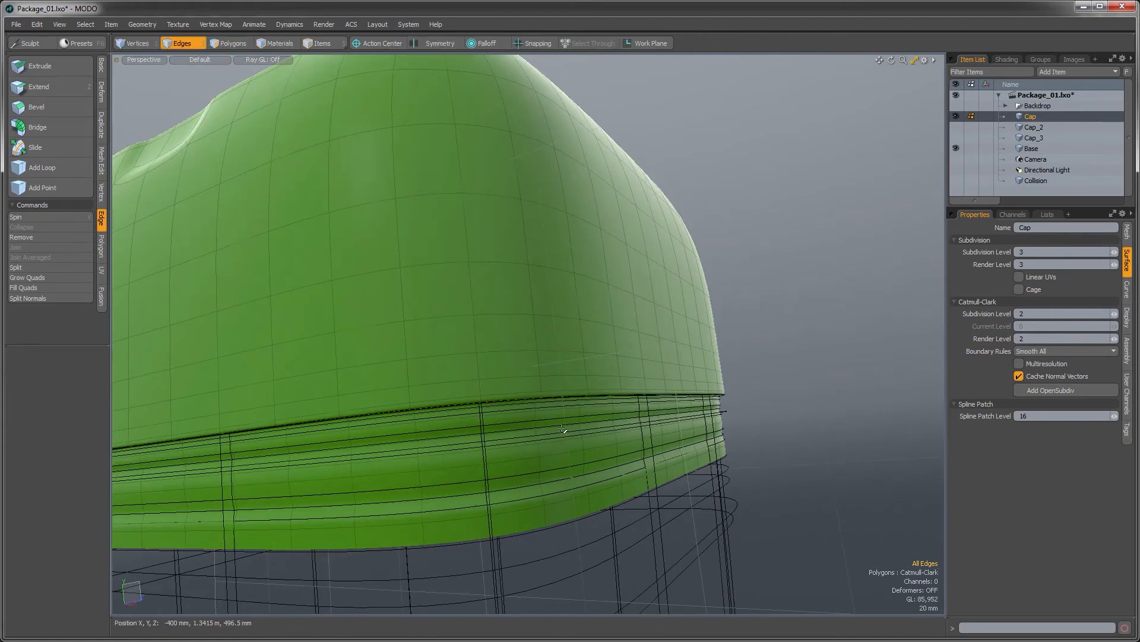
ctrl+alt+drag(642, 441, 559, 455)
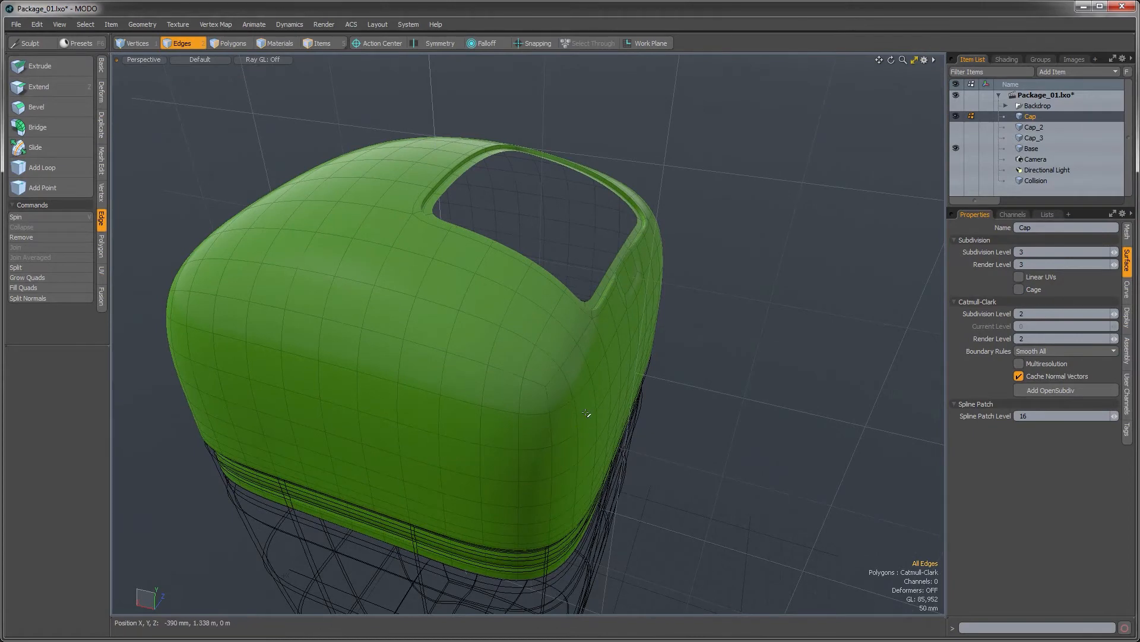
alt+drag(587, 389, 616, 329)
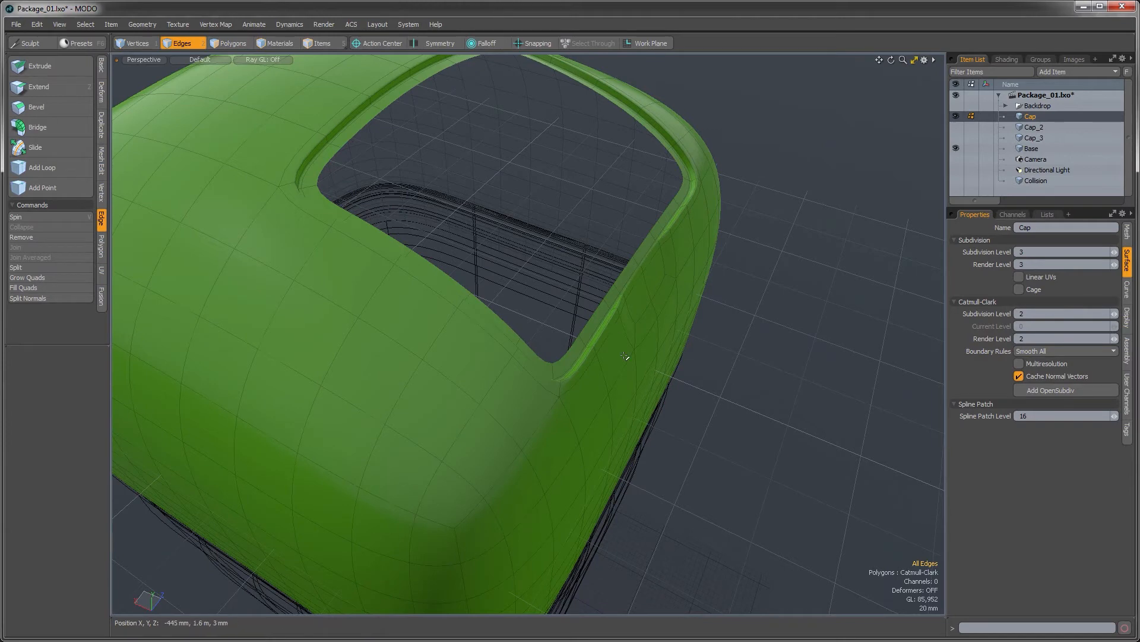
alt+drag(564, 451, 556, 383)
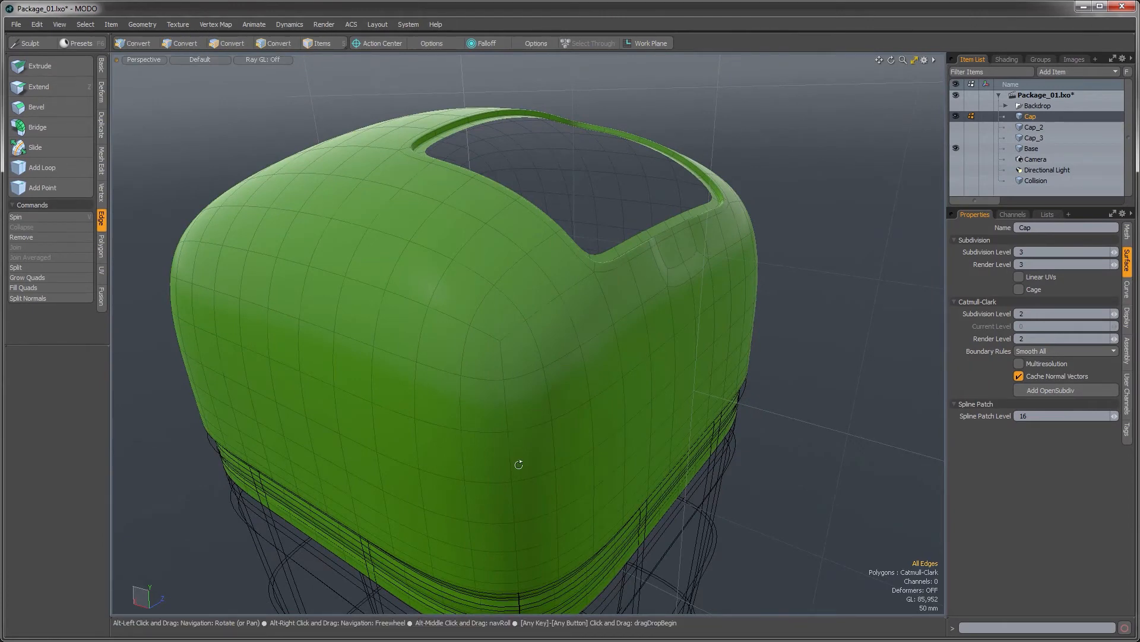
alt+drag(518, 464, 700, 274)
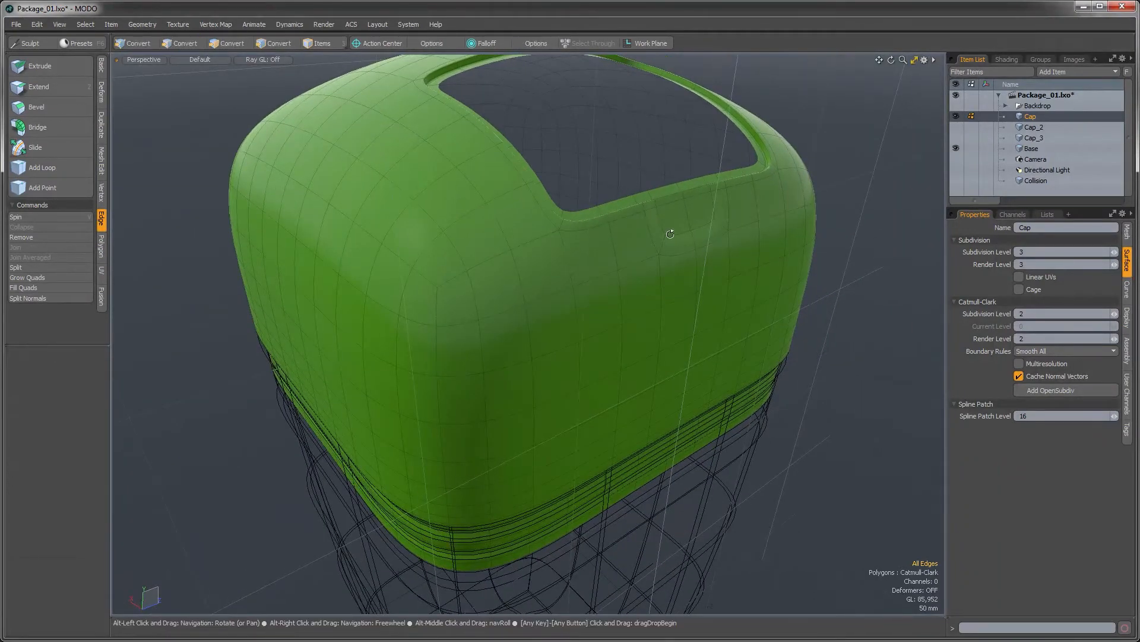
alt+drag(670, 235, 637, 206)
Select all of the cap's polygons and thicken the shell with a -12 mm offset, leaving the tool and selection afterwards cleared
click(236, 43)
alt+drag(665, 316, 558, 297)
double_click(633, 290)
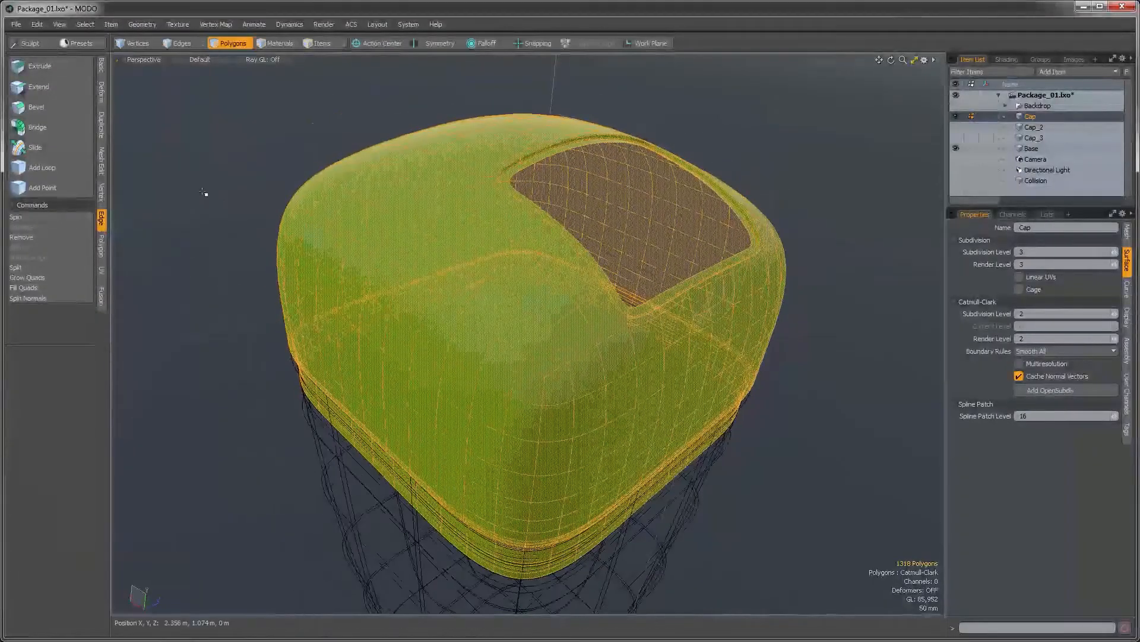
click(101, 70)
click(40, 297)
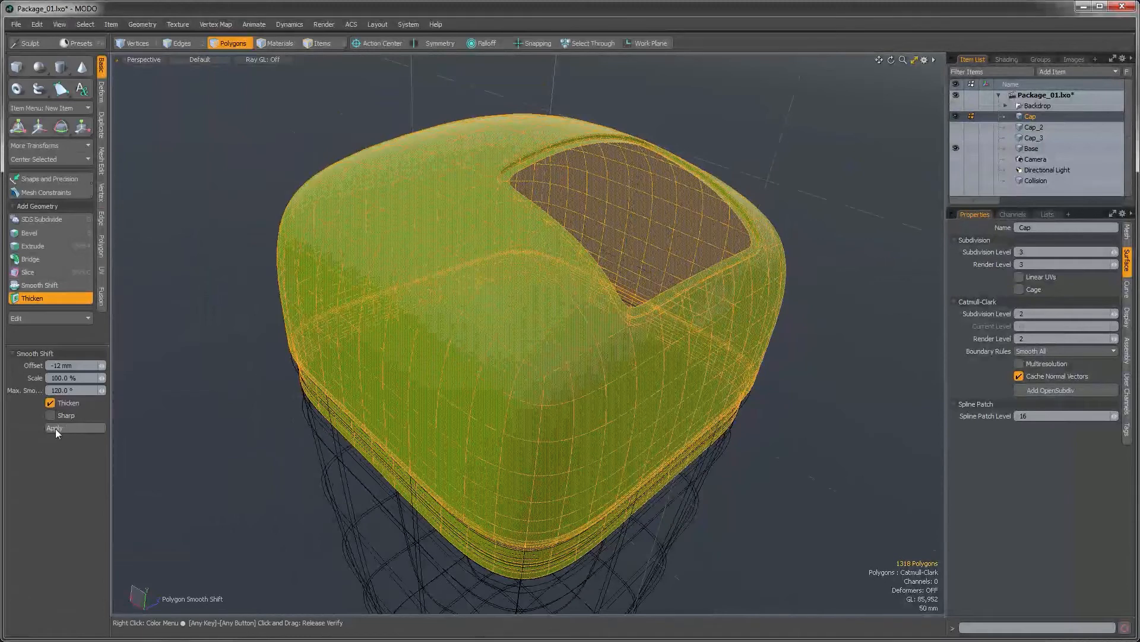
click(56, 428)
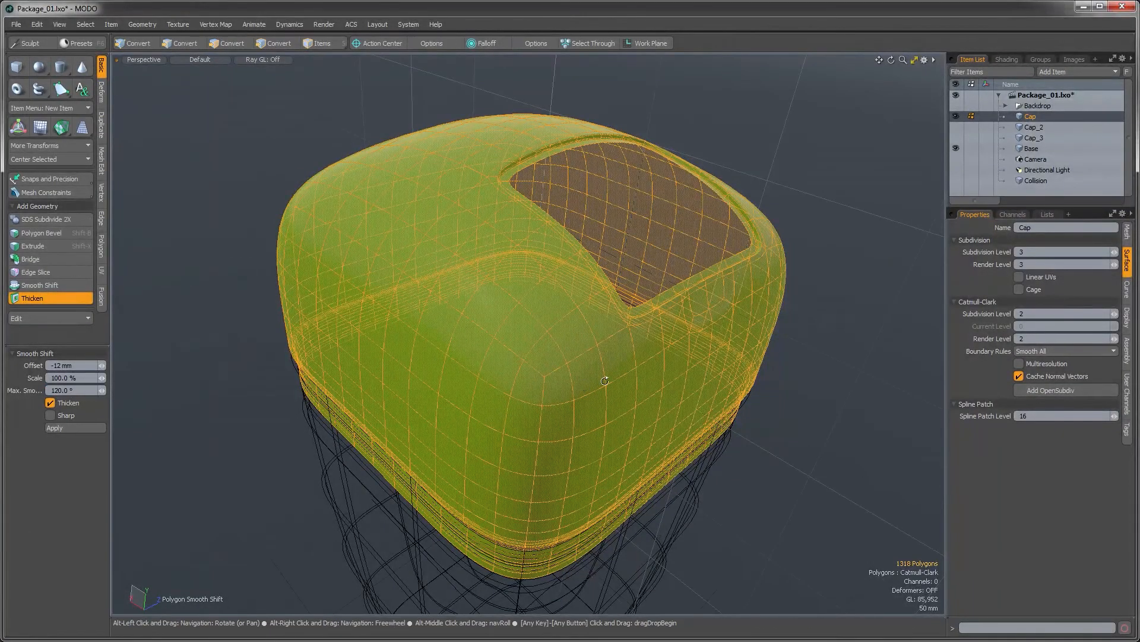
alt+drag(605, 380, 606, 337)
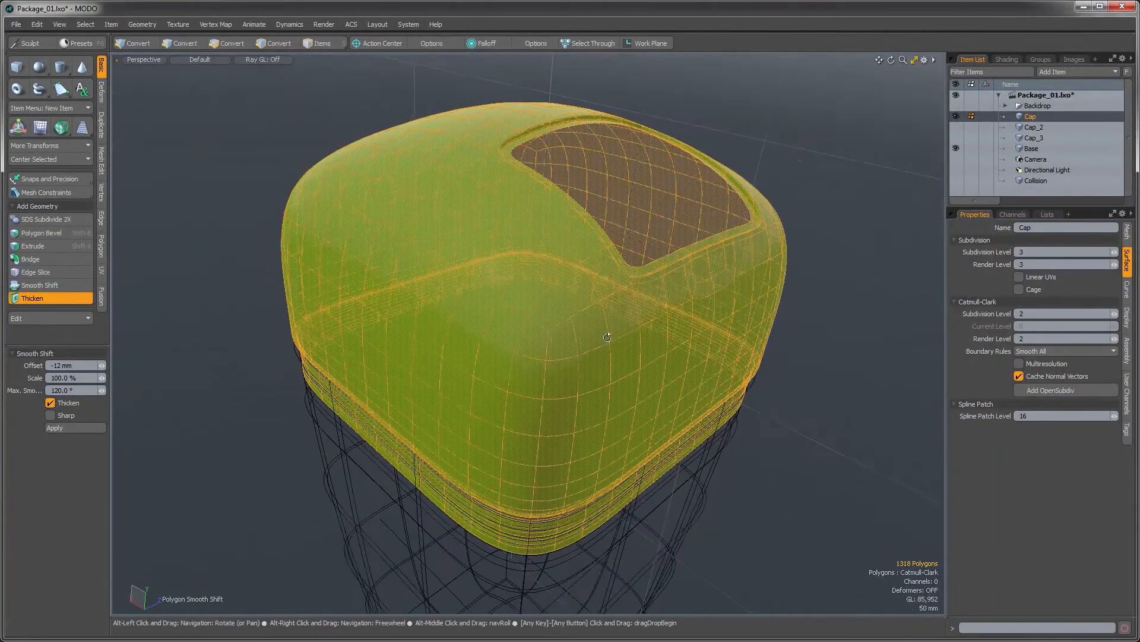
click(73, 426)
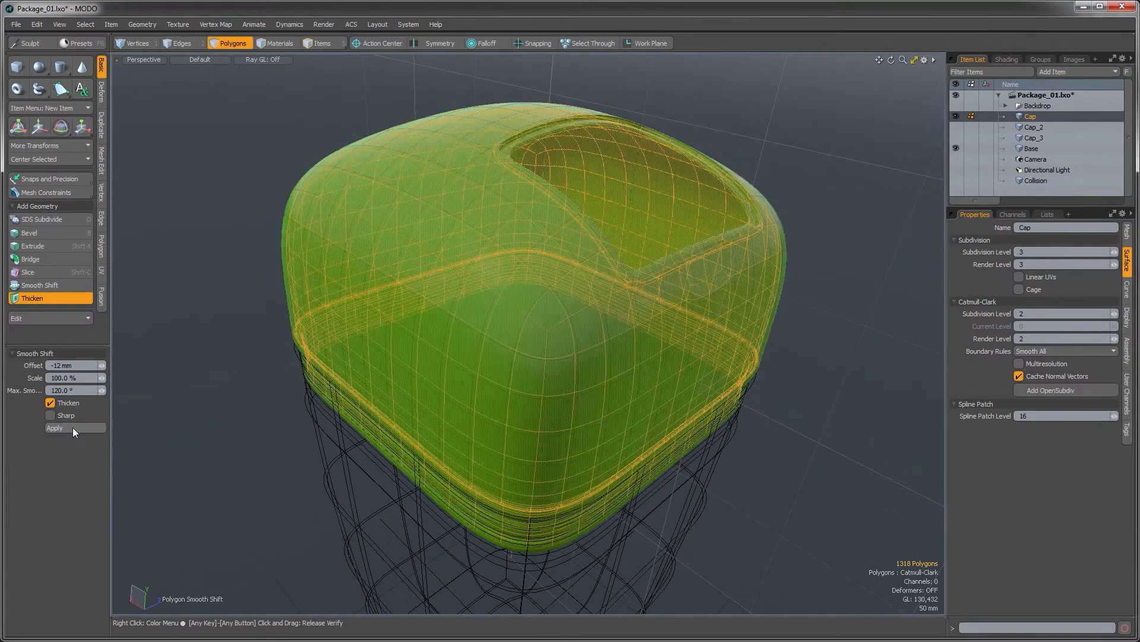
alt+drag(616, 366, 737, 267)
key(q)
key(Escape)
Select the polygon loop on the opening's inner rim and loop slice it symmetrically with 2 cuts at 2.5 percent
ctrl+alt+drag(737, 267, 579, 290)
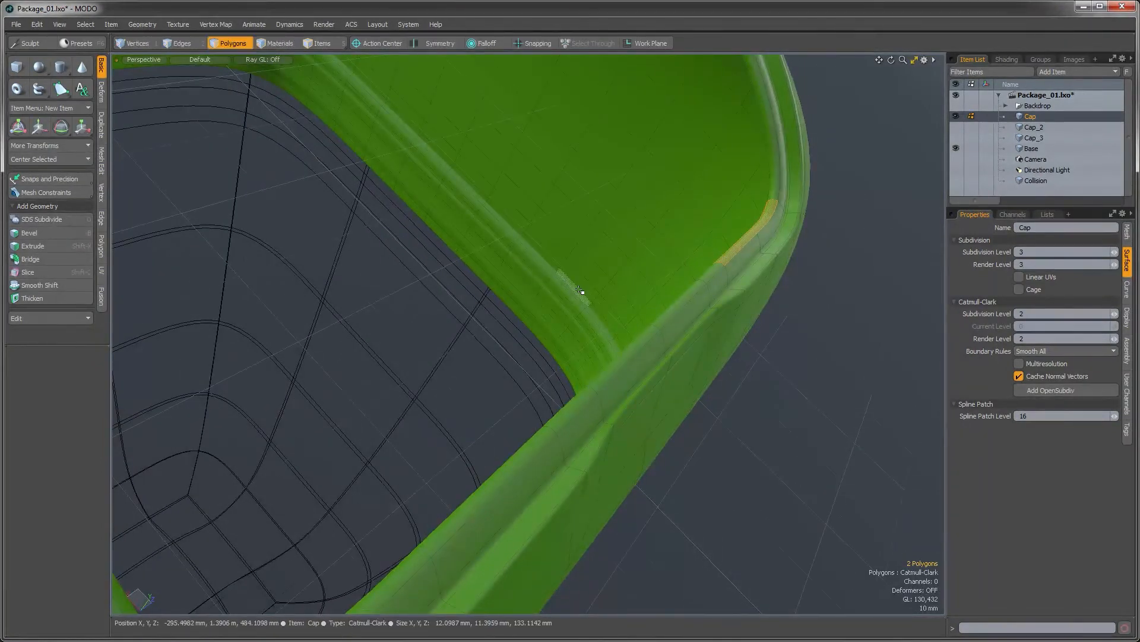
key(l)
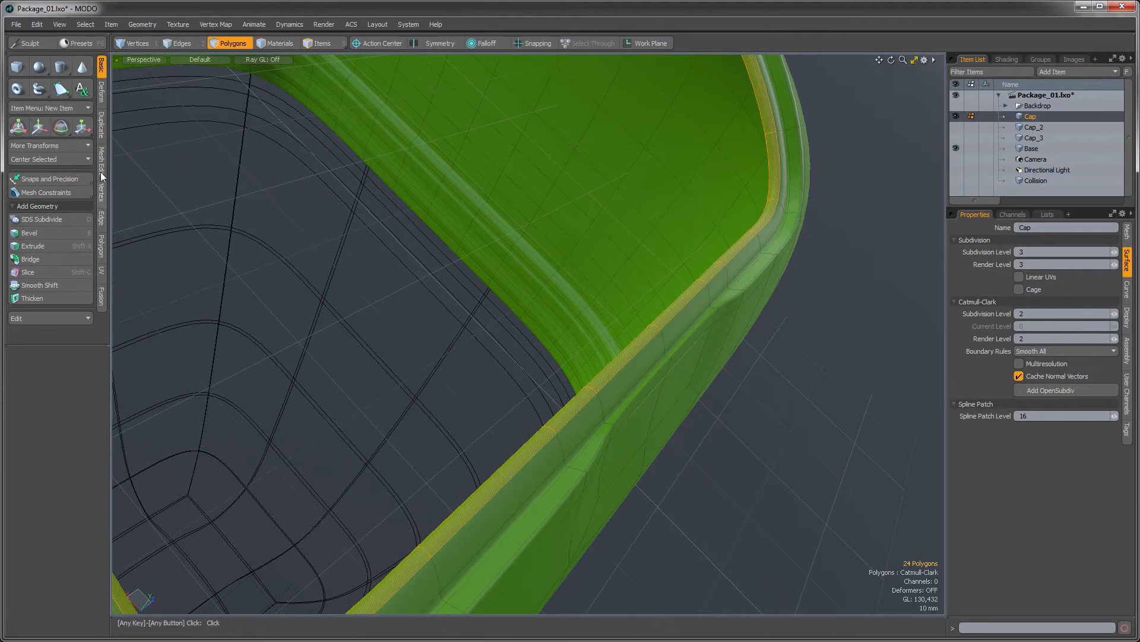
key(alt+c)
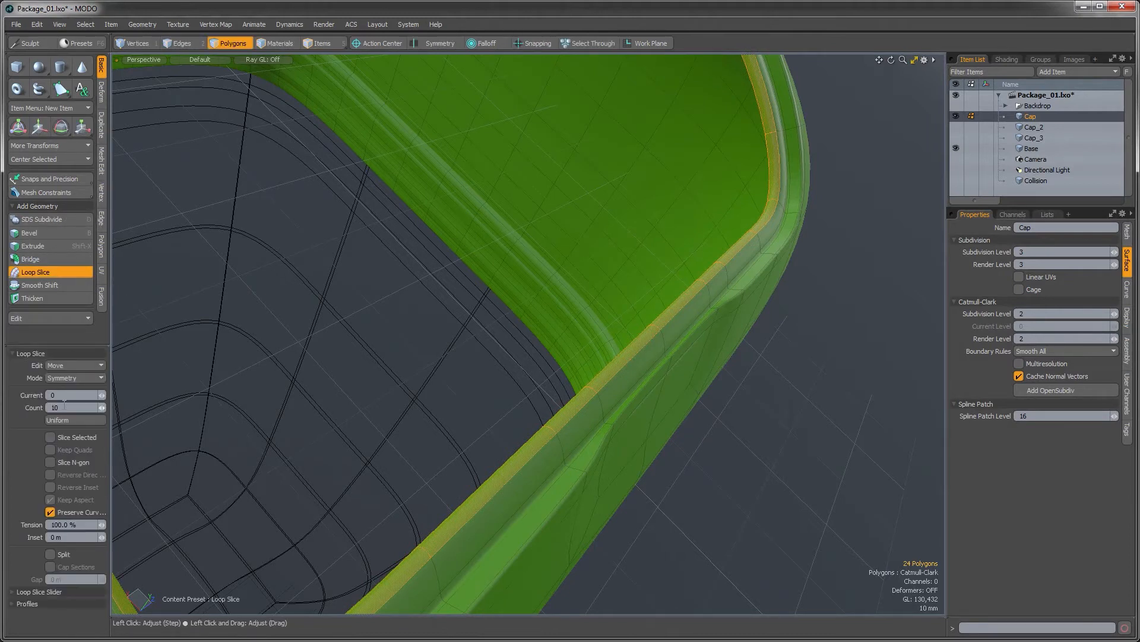
text(2)
key(Tab)
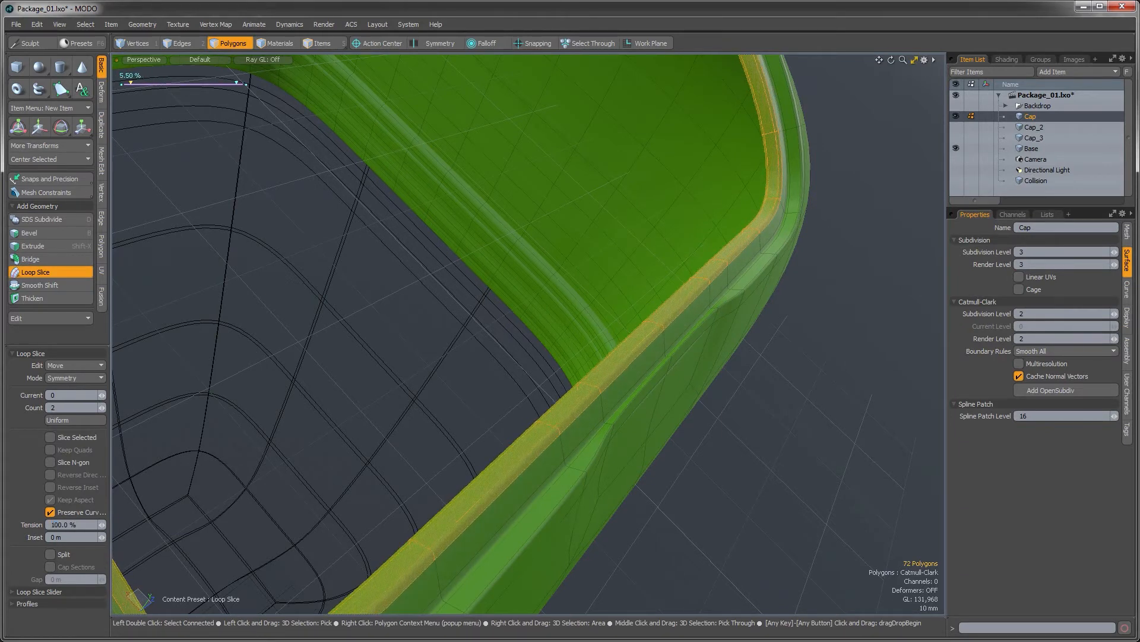
key(space)
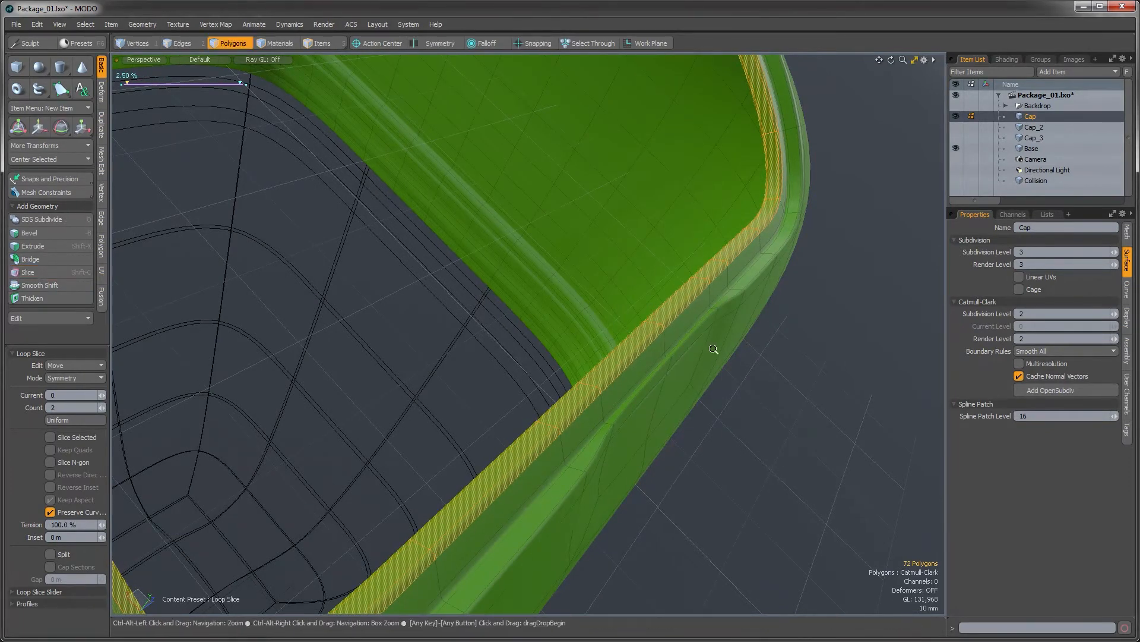
Select the latch bump polygons below the opening and deselect all but the two thin ones along its upper edge
alt+drag(715, 348, 484, 305)
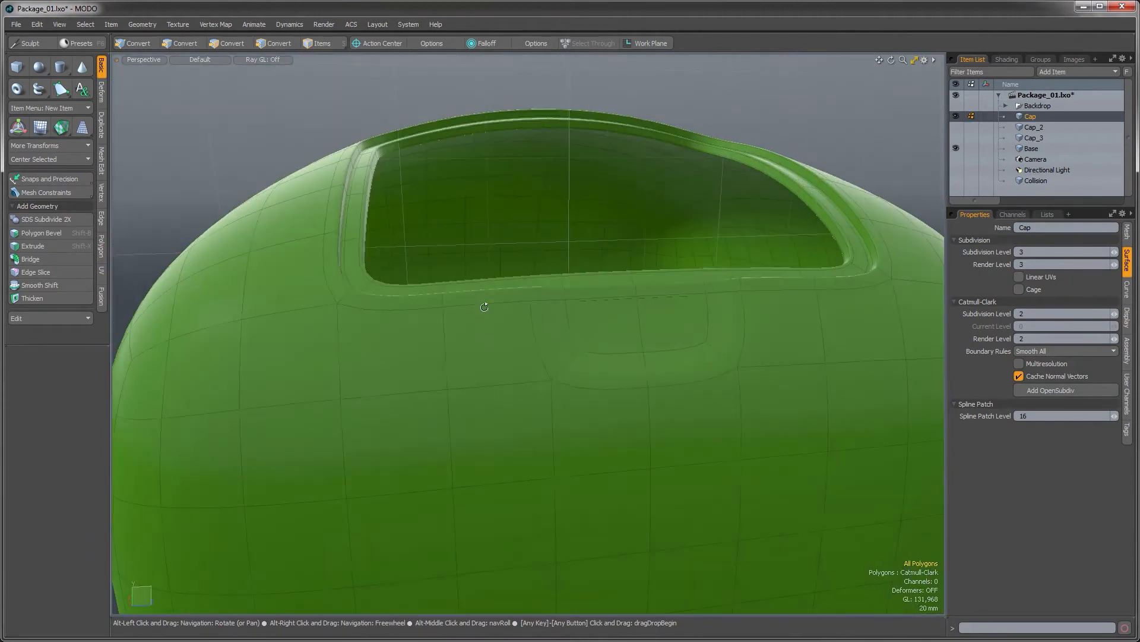
mouse_move(555, 326)
ctrl+alt+mouse_down()
mouse_move(567, 353)
mouse_move(505, 318)
mouse_move(525, 298)
mouse_move(511, 279)
mouse_move(462, 287)
ctrl+alt+mouse_up()
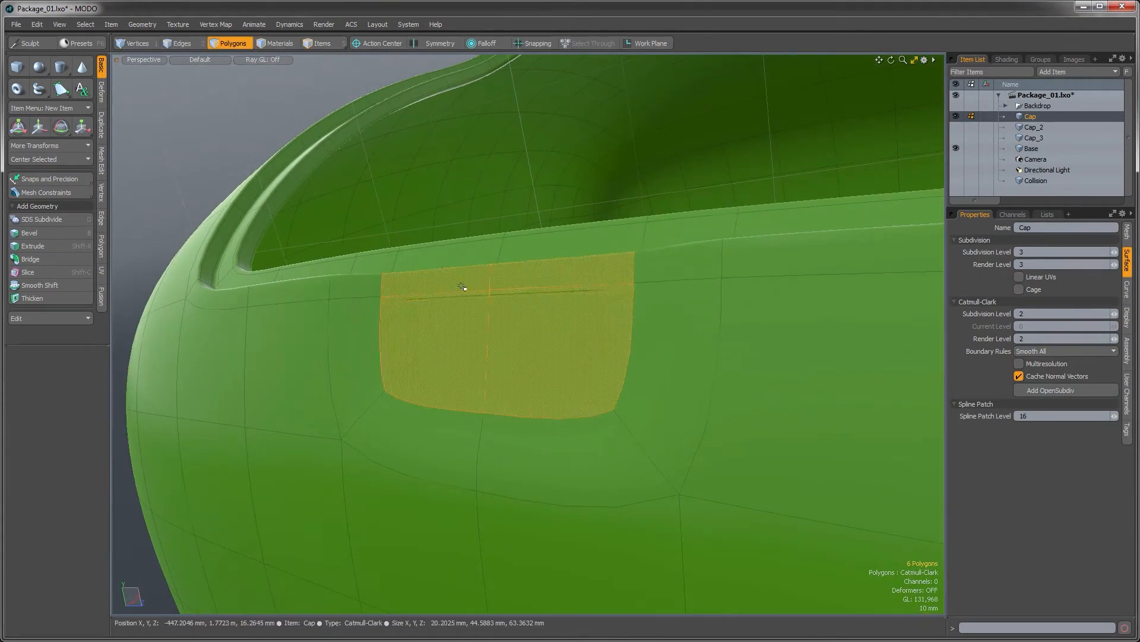
ctrl+drag(517, 326, 458, 319)
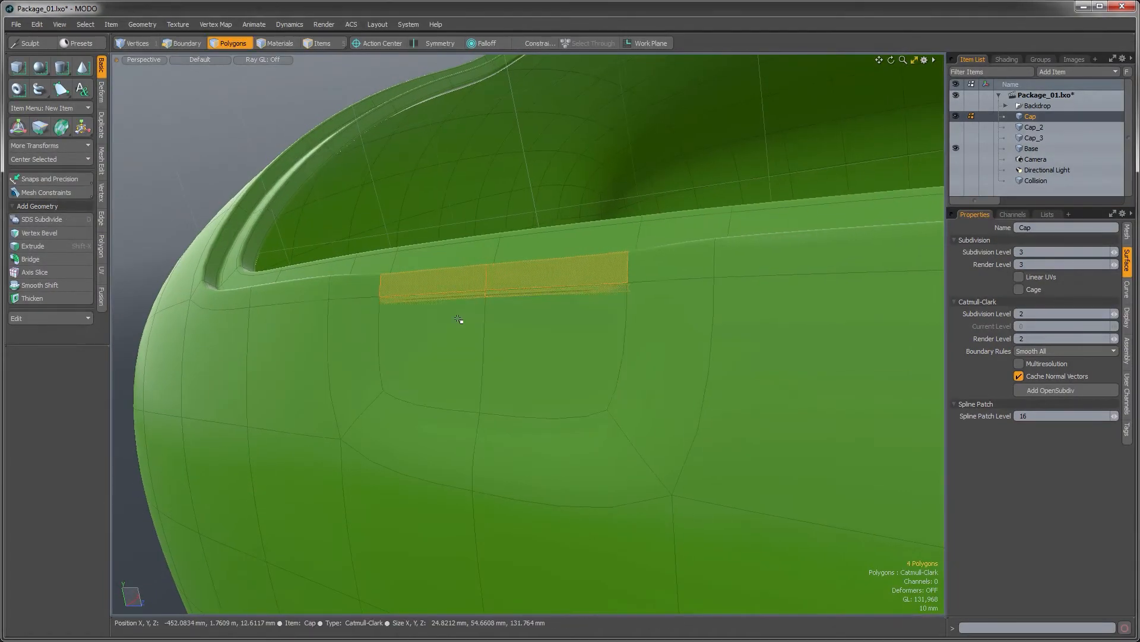
ctrl+drag(483, 271, 523, 268)
alt+drag(626, 315, 372, 325)
Set the action center to Local and move the two selected latch polygons by about -4.8 mm along Y
key(w)
alt+drag(371, 279, 383, 94)
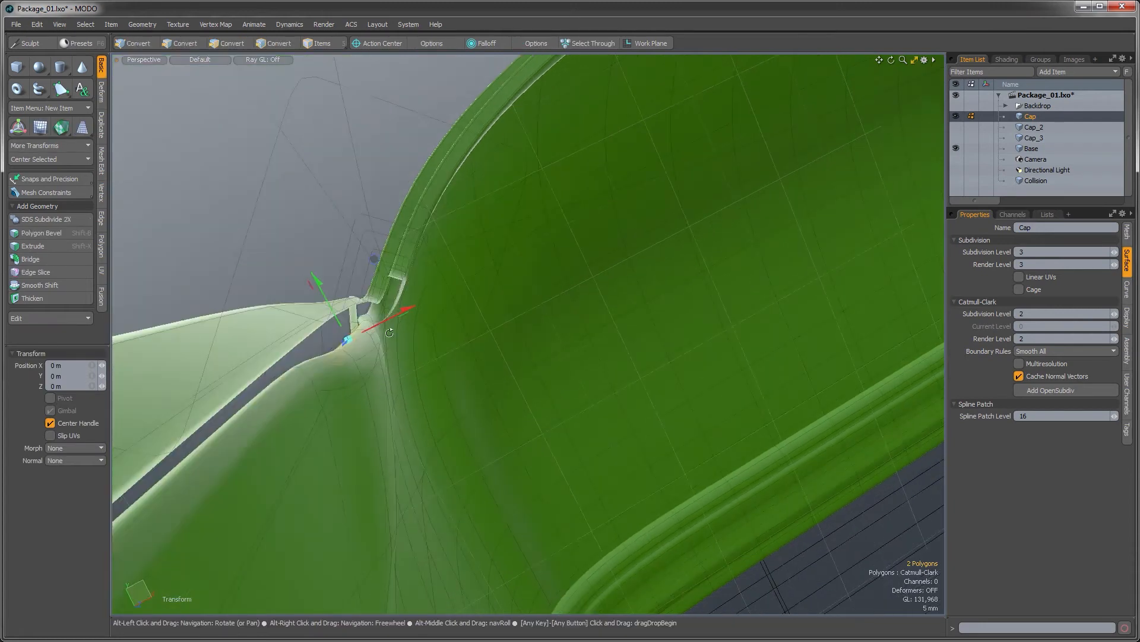
click(370, 44)
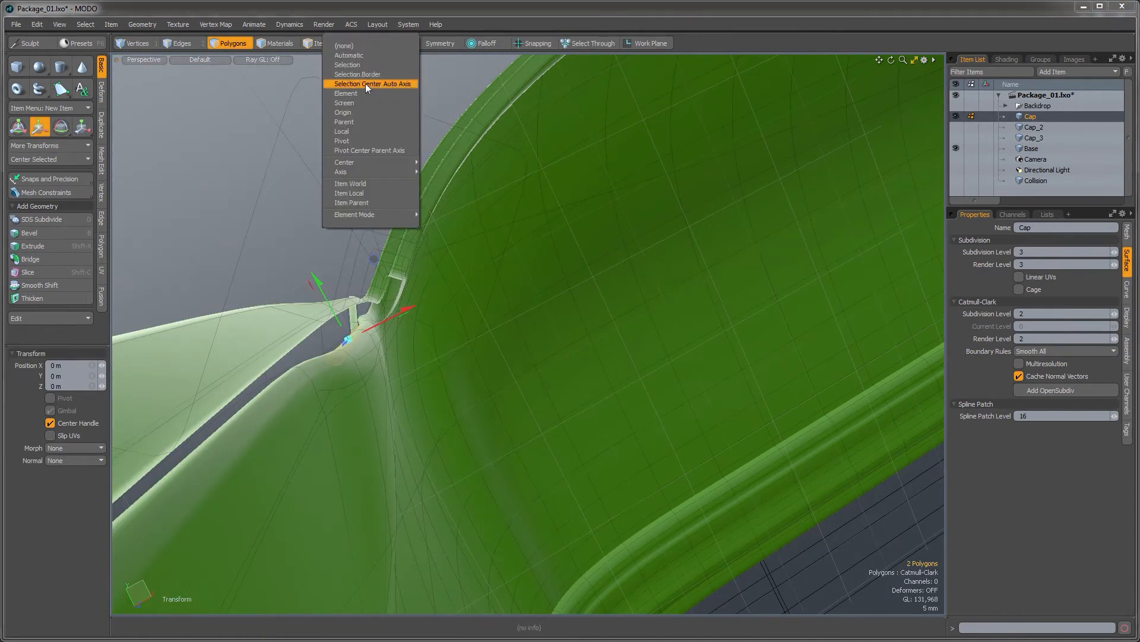
click(350, 129)
alt+drag(351, 137, 336, 300)
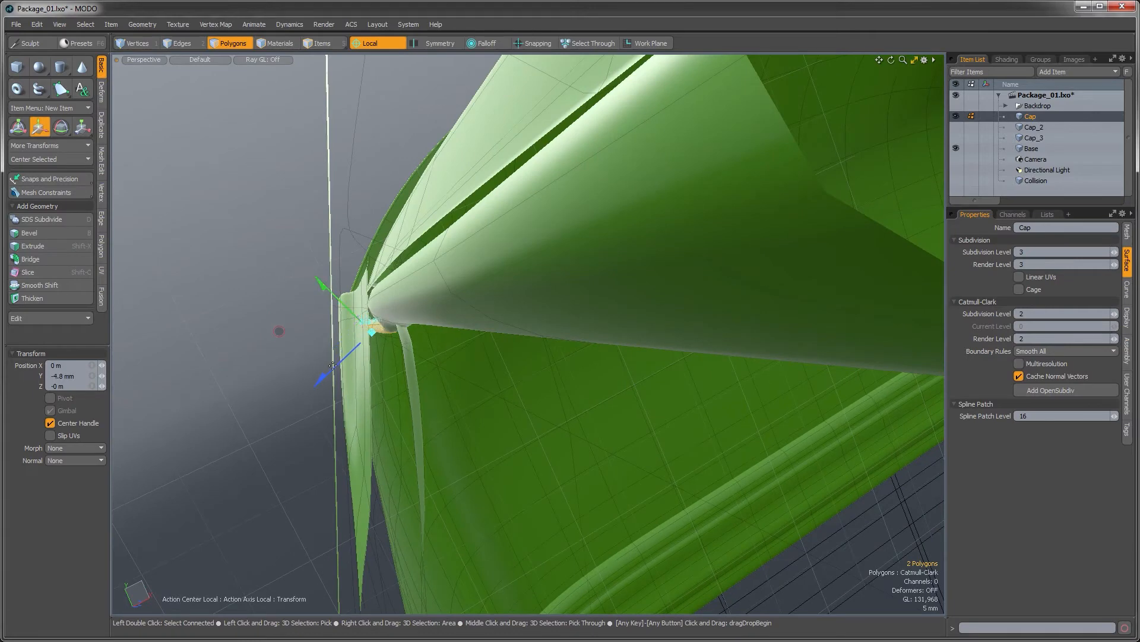
drag(332, 368, 457, 332)
Expand the selection around the latch polygons twice and deselect the row along the opening's rim
key(shift+Up)
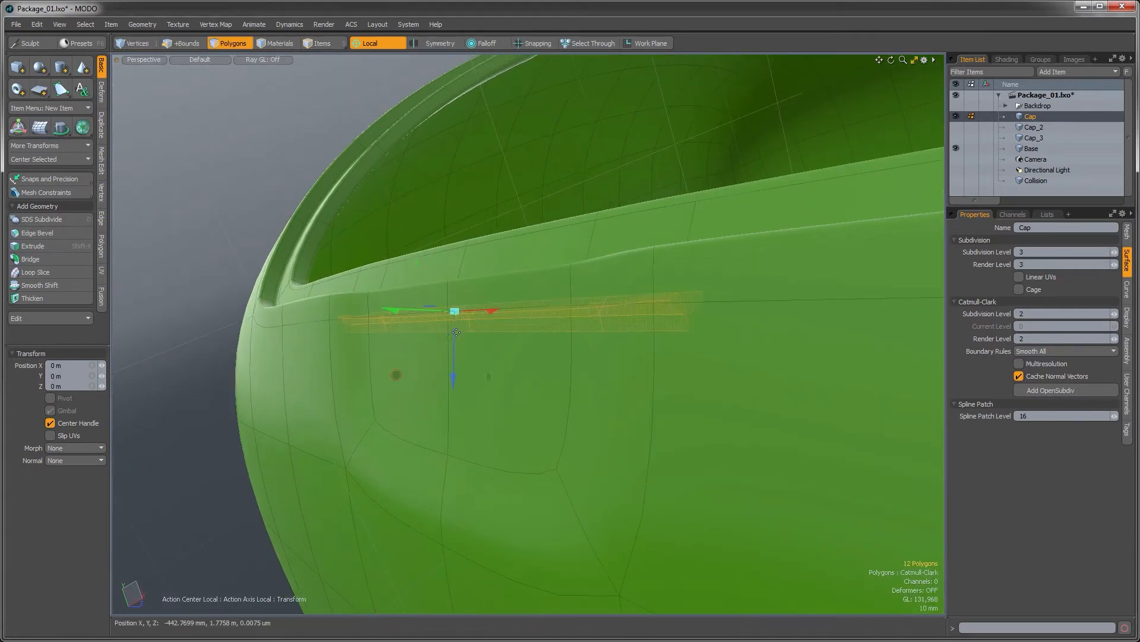
key(shift+Up)
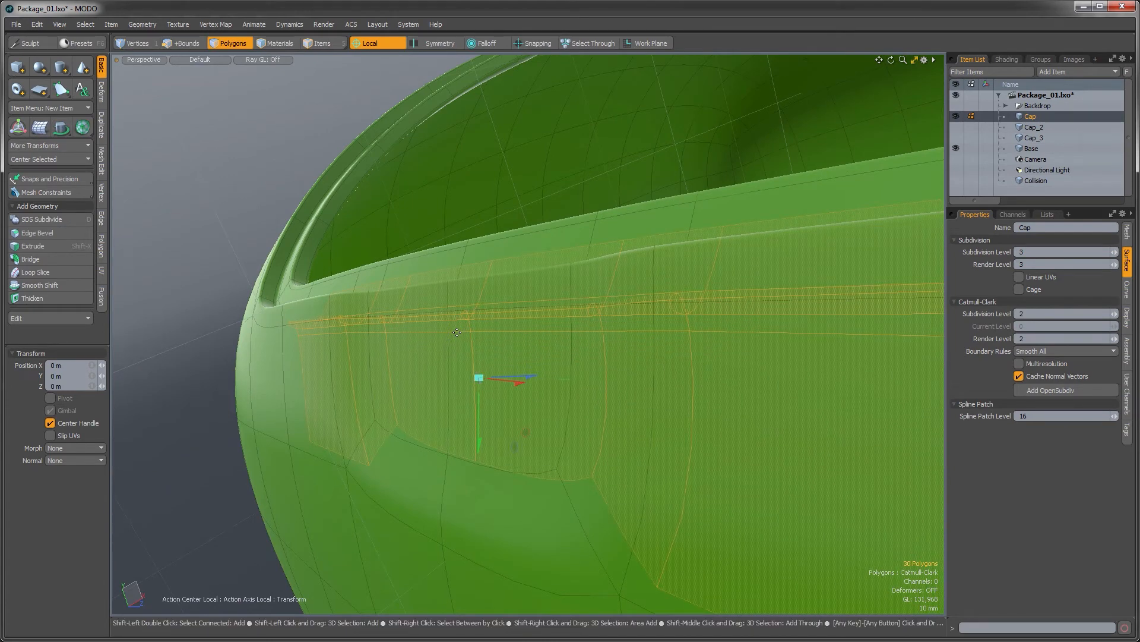
ctrl+alt+drag(509, 367, 333, 341)
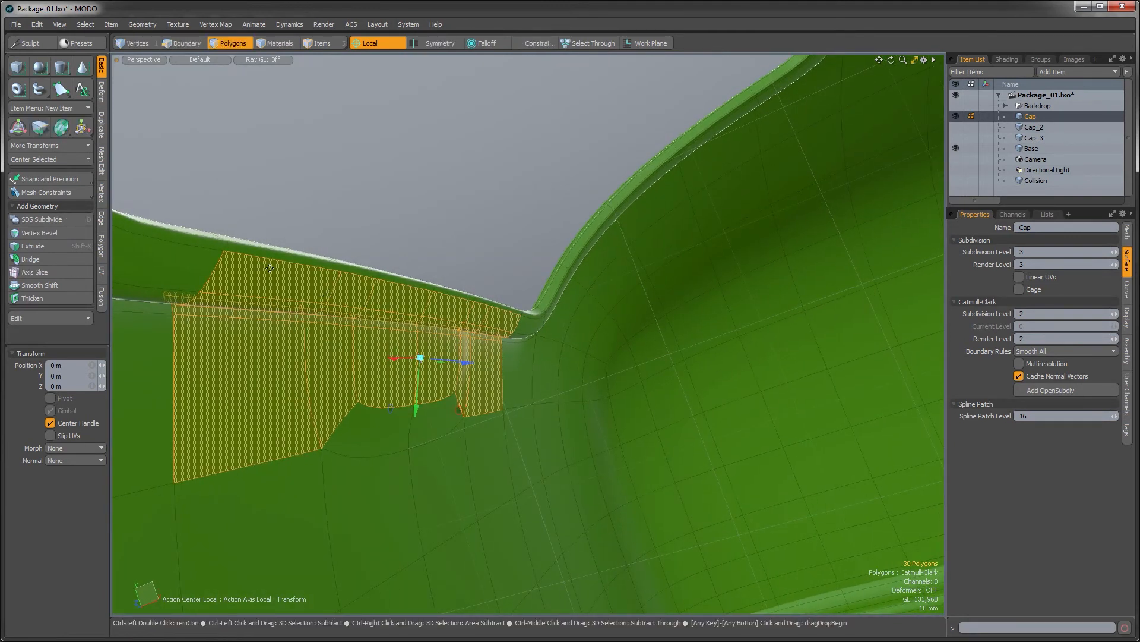
key(q)
ctrl+drag(270, 269, 381, 292)
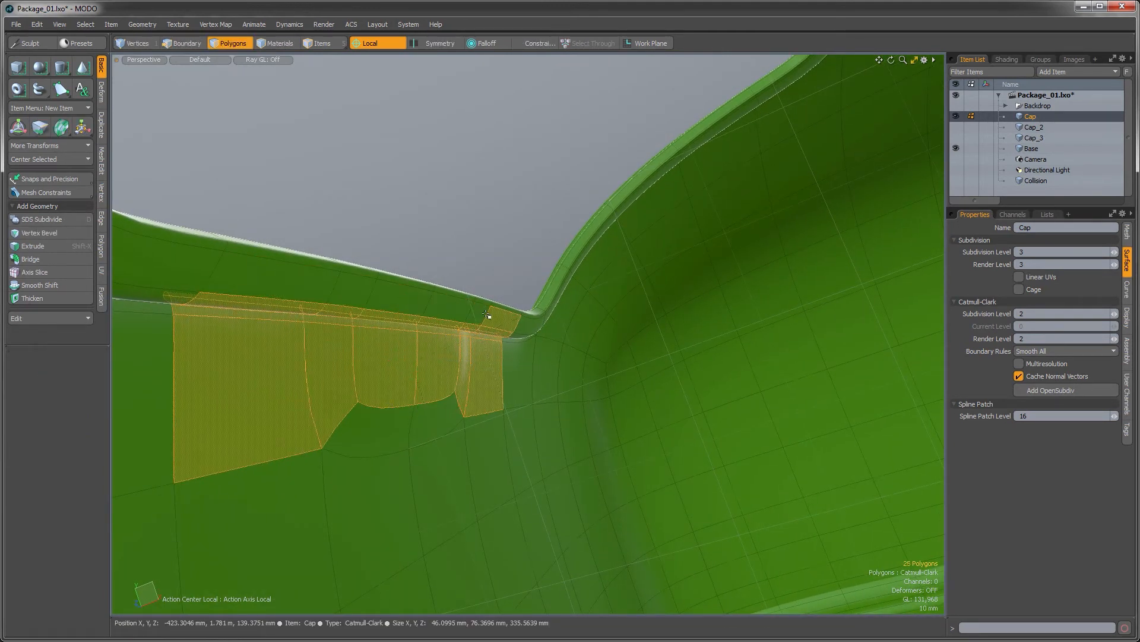
alt+drag(504, 319, 548, 315)
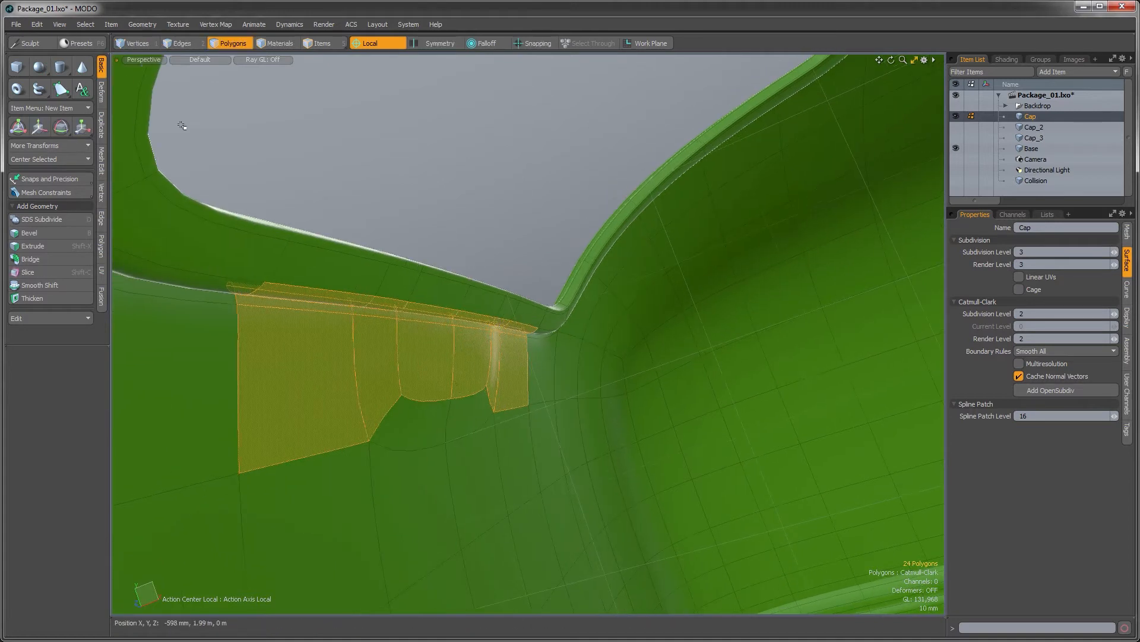
Smooth the selected inner-shell polygons behind the latch at strength 1.0 with about 531 iterations
click(105, 99)
click(37, 129)
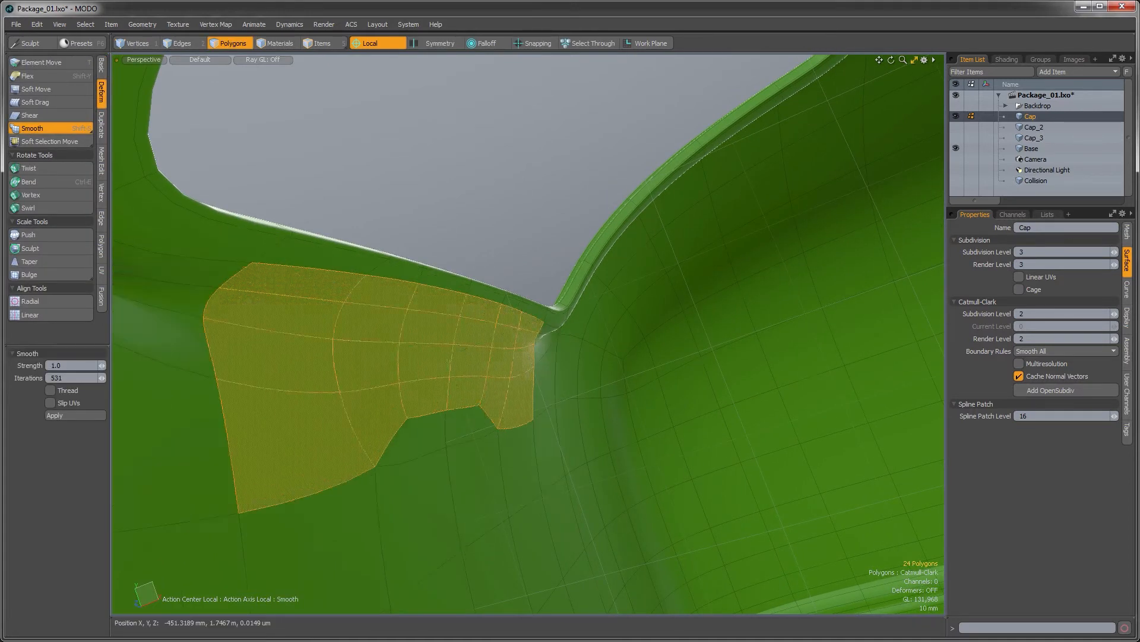
ctrl+alt+drag(379, 319, 243, 294)
key(space)
Clear the selection and pick the two middle polygons on the groove wall along the edge of the cap's opening
click(428, 244)
alt+drag(466, 313, 417, 231)
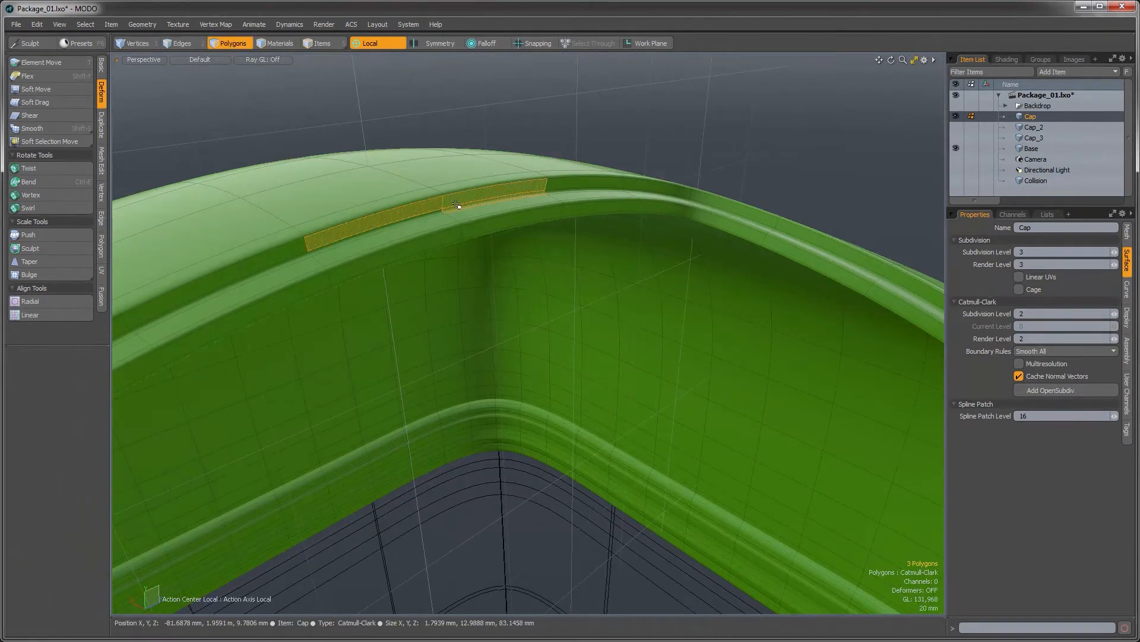
ctrl+alt+drag(387, 246, 535, 250)
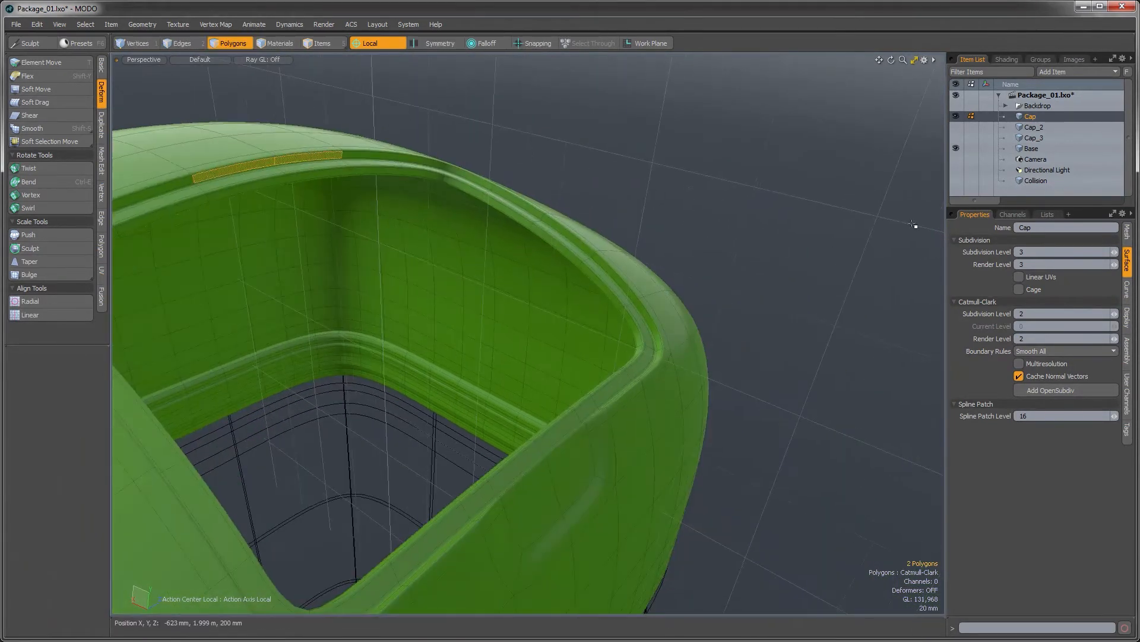
Make Cap_3 the active item and select all connected polygons of its lid panel
click(1028, 136)
ctrl+alt+drag(661, 306, 556, 353)
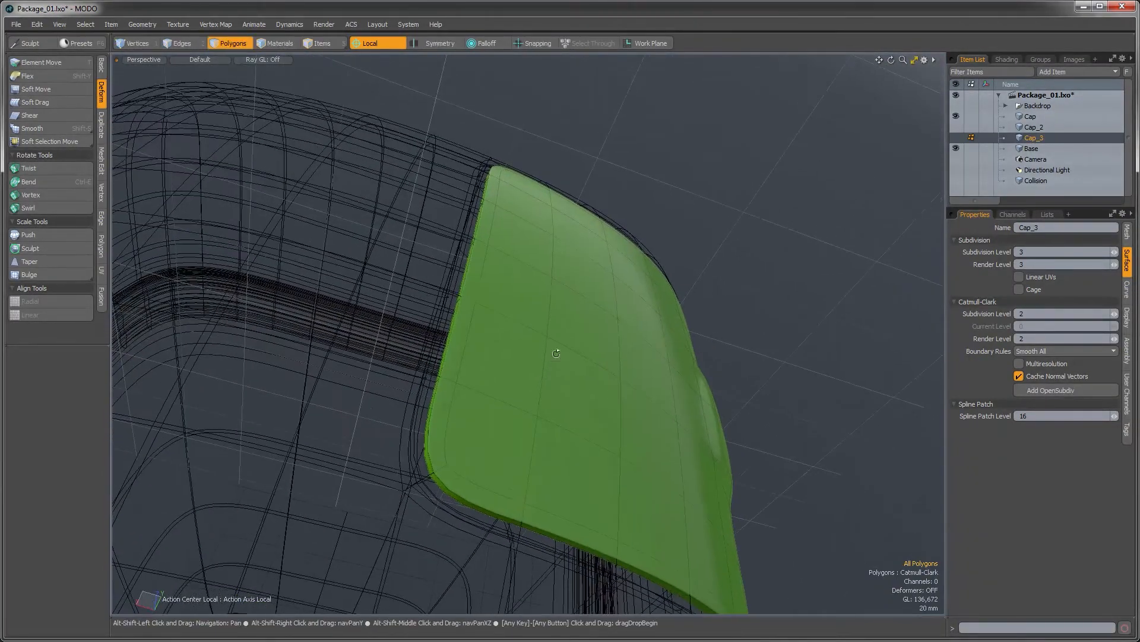
double_click(530, 279)
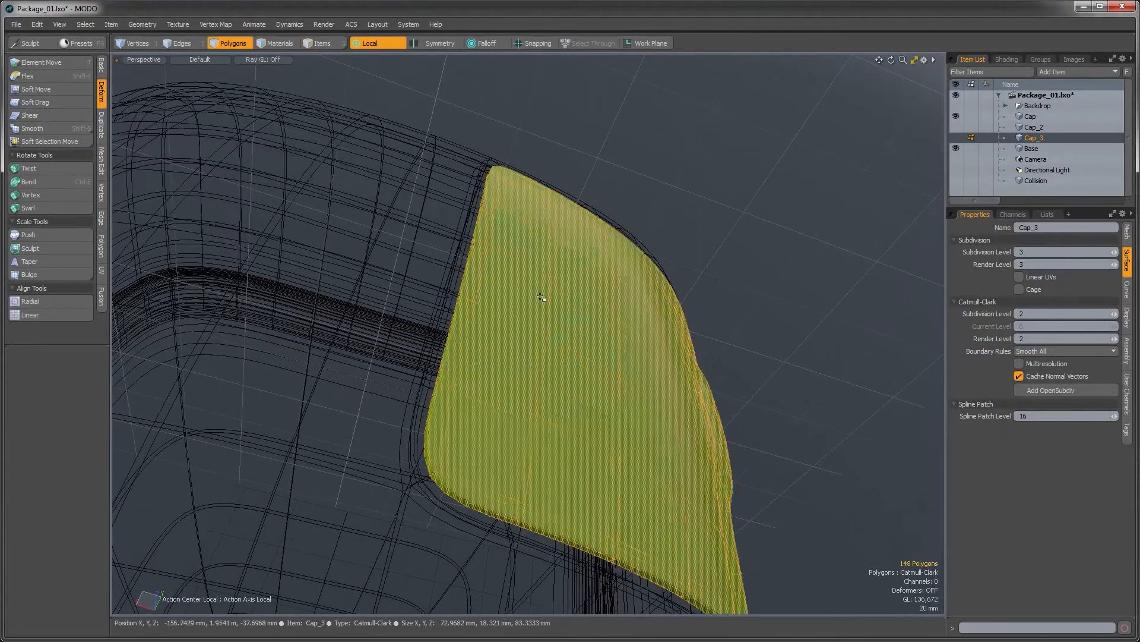
mouse_move(530, 280)
alt+mouse_down()
mouse_move(516, 271)
mouse_move(542, 285)
alt+mouse_up()
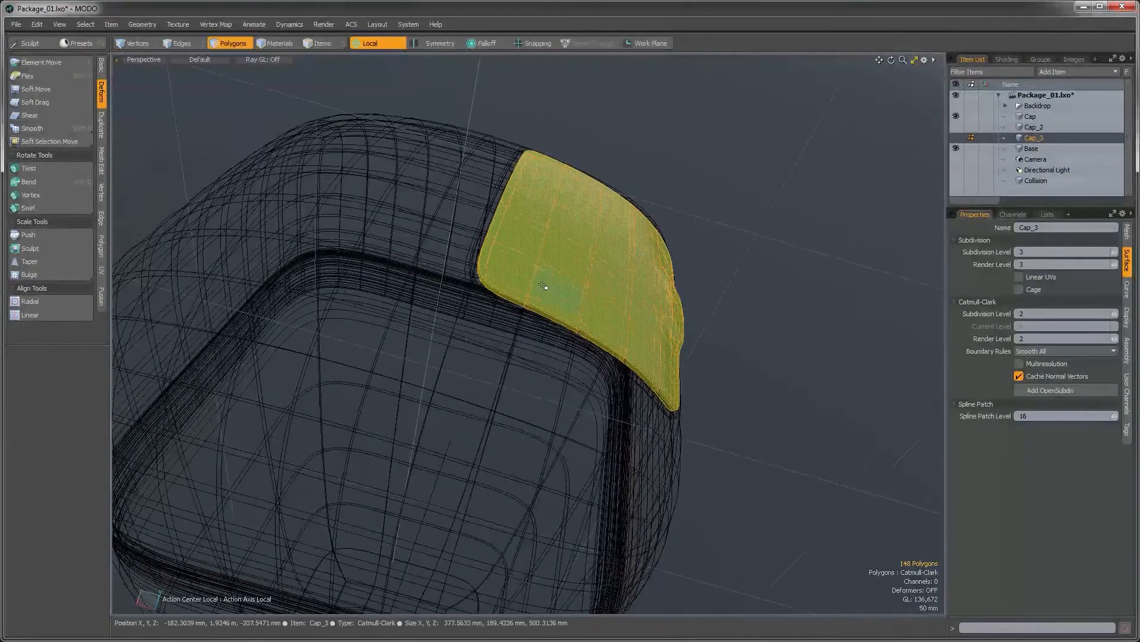
Clear the Local action center and move the lid polygons by -500 mm along X
key(w)
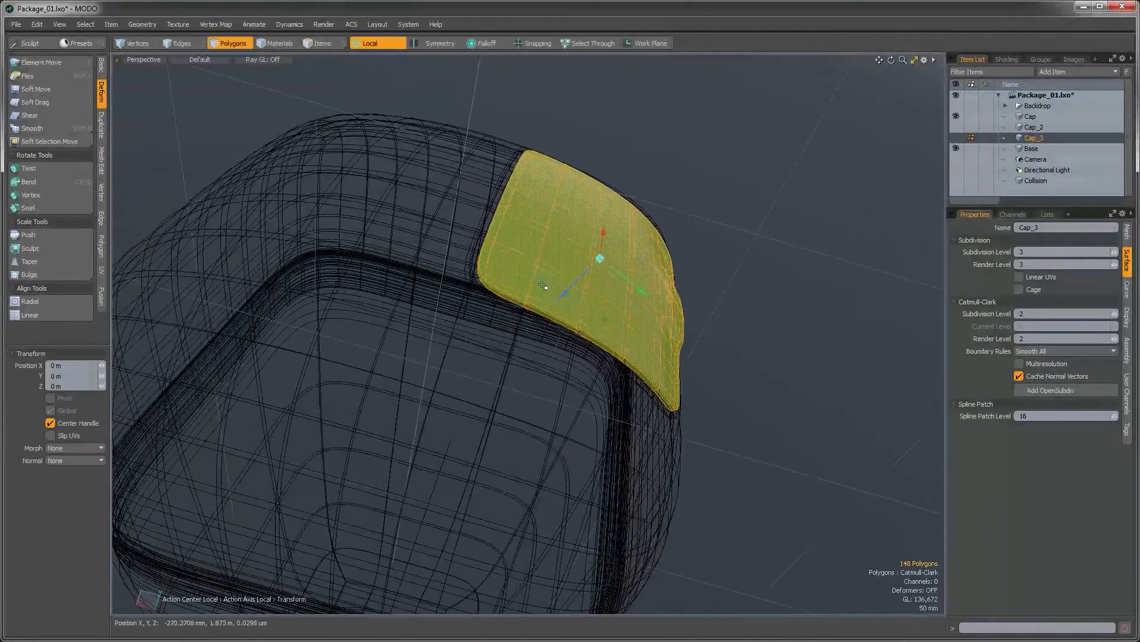
click(365, 43)
click(365, 42)
alt+drag(538, 240, 716, 295)
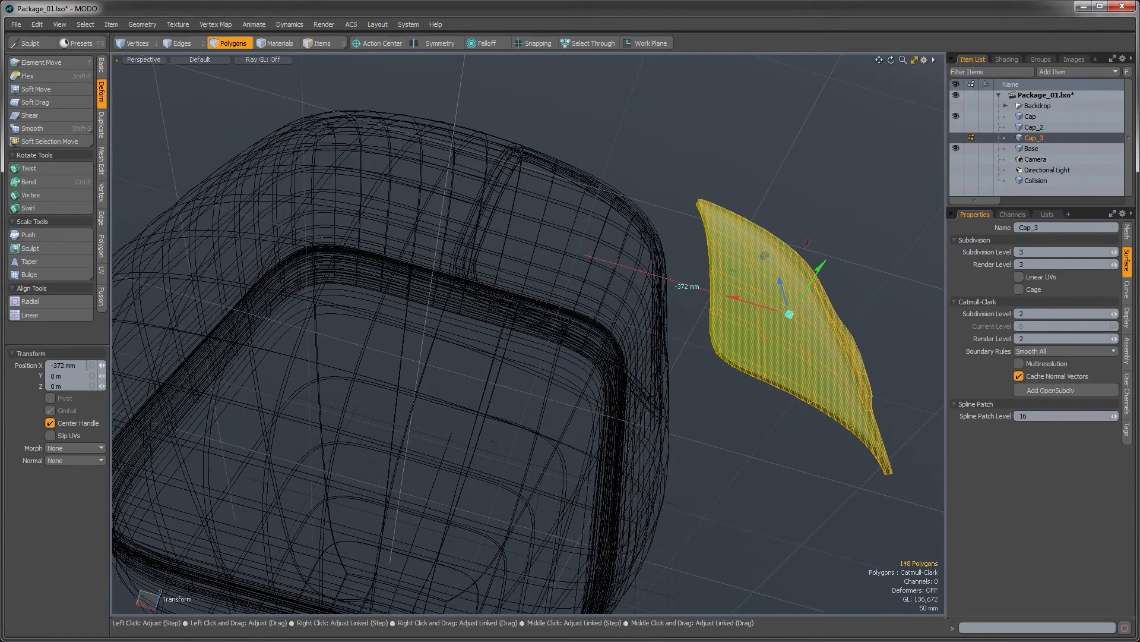
drag(58, 361, 50, 365)
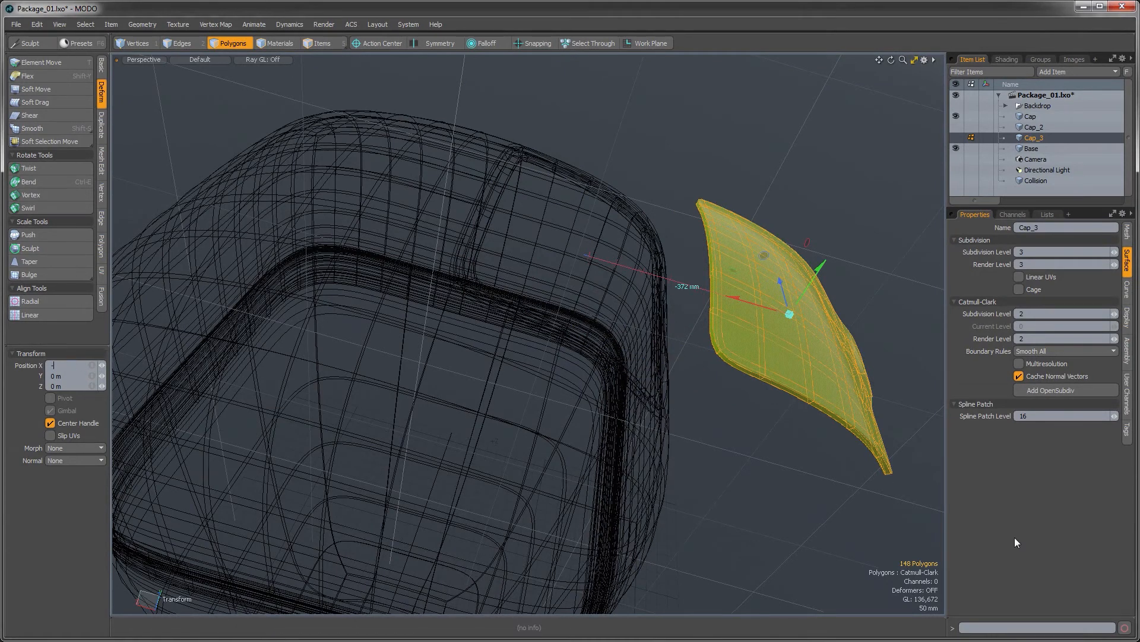
text(-500 mm)
key(Return)
alt+drag(697, 407, 668, 360)
key(space)
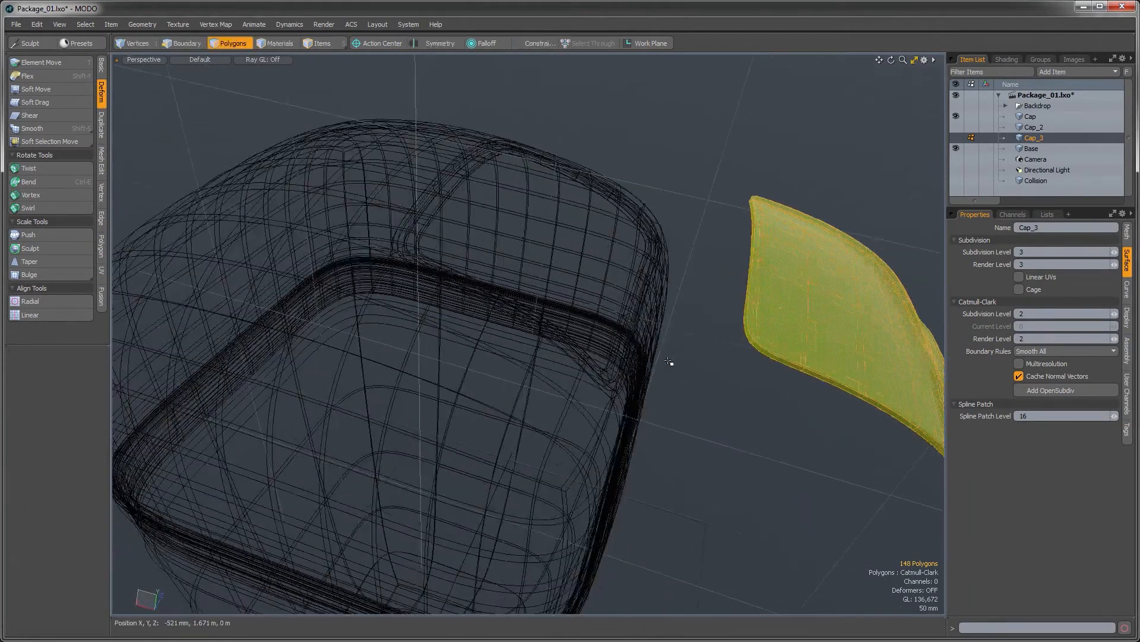
Cut the lid polygons out of Cap_3 and paste them into the Cap item
key(h)
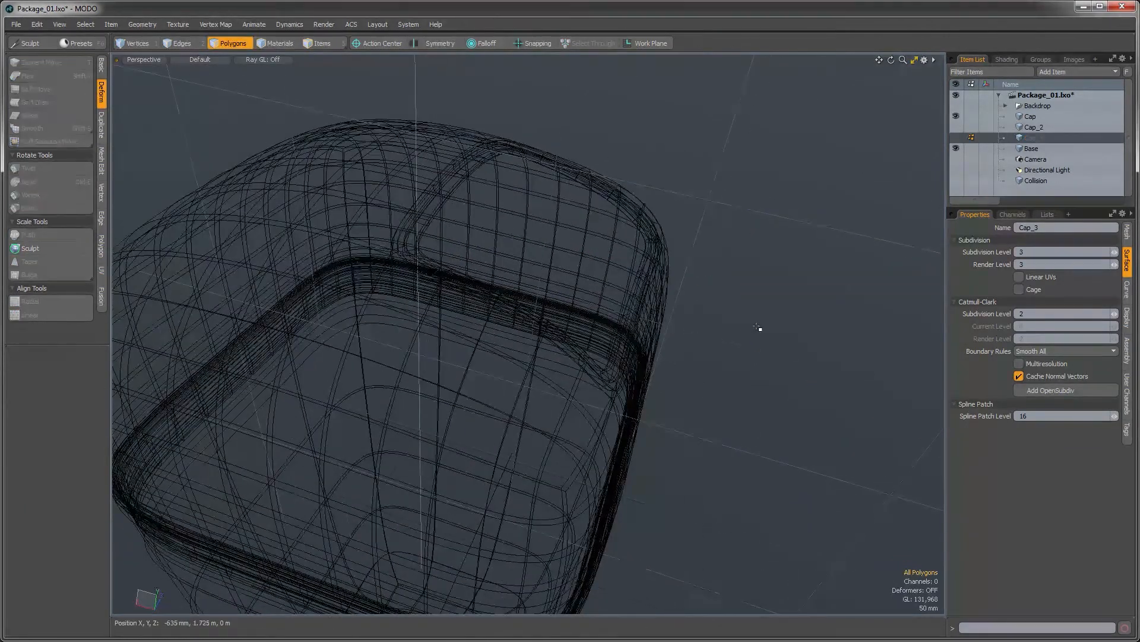
click(1020, 116)
alt+drag(679, 333, 716, 346)
key(ctrl+v)
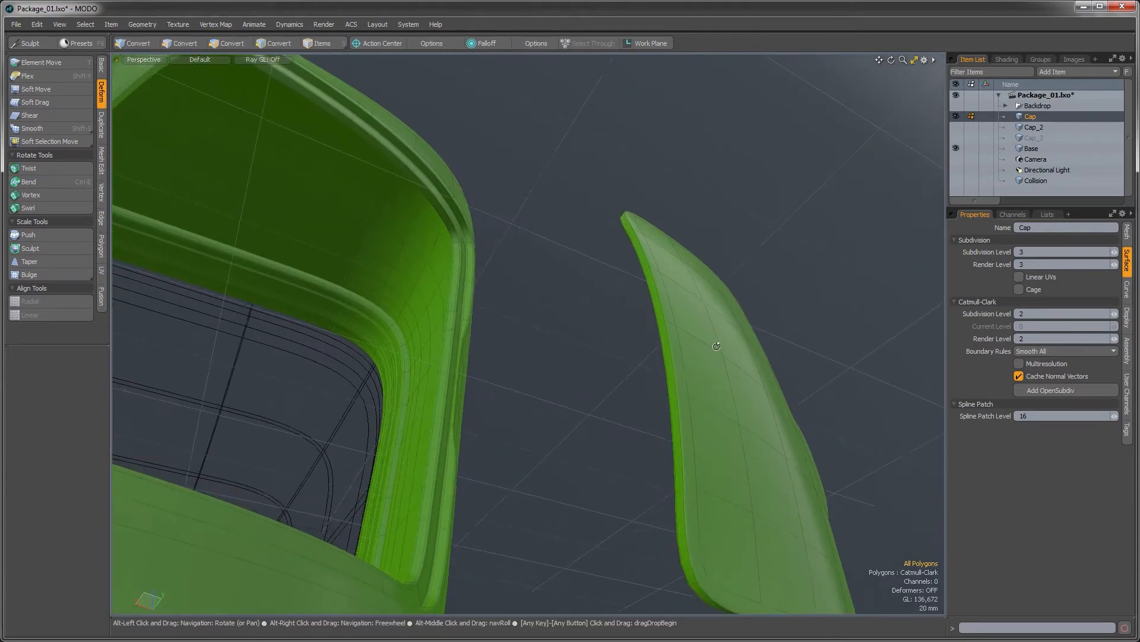
Select the polygon loop around the lid's thin edge and loop slice it with a single cut
click(668, 349)
alt+drag(663, 323, 688, 355)
key(alt+c)
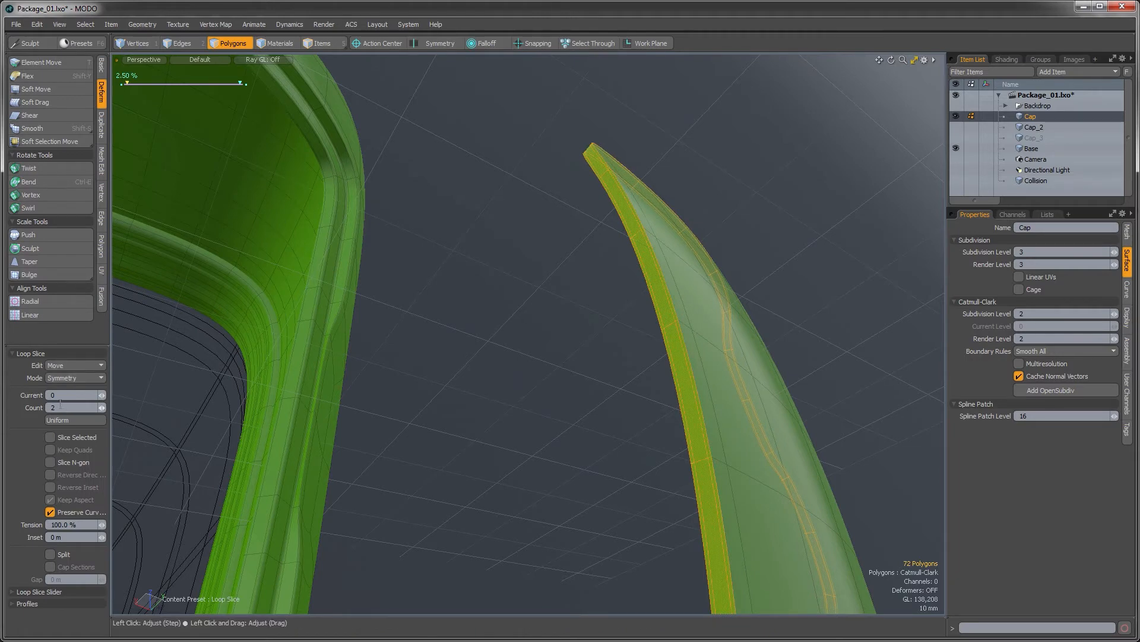
key(Return)
alt+drag(505, 410, 567, 380)
key(q)
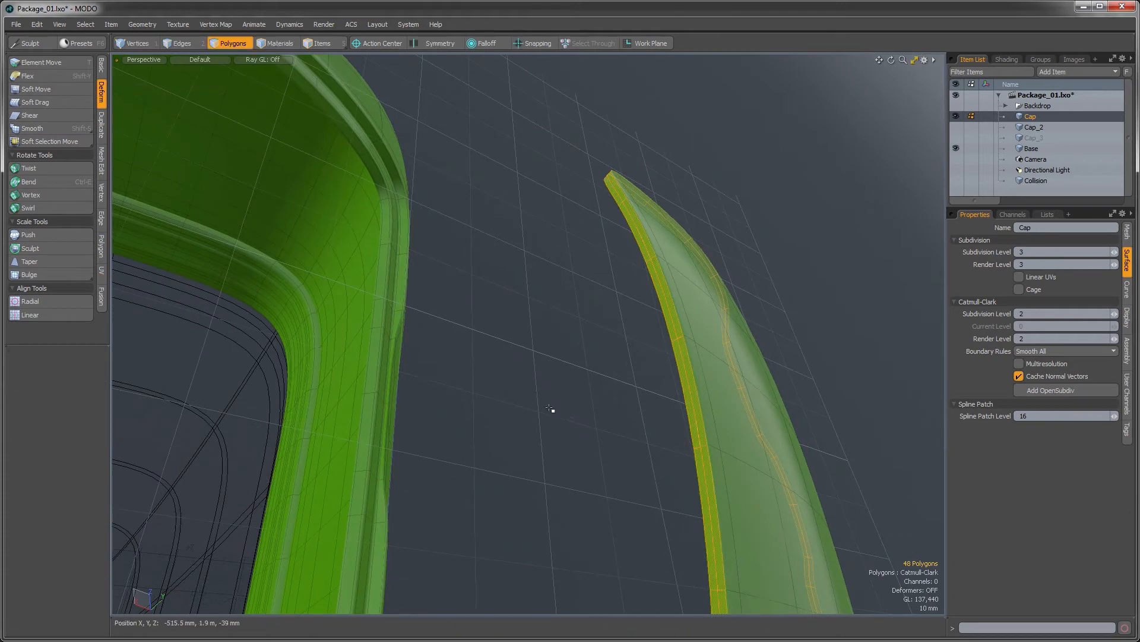
Select the outer groove wall loop around the cap's opening and loop slice it with 1 cut at 50 percent
click(515, 427)
alt+drag(517, 429, 443, 259)
key(alt+c)
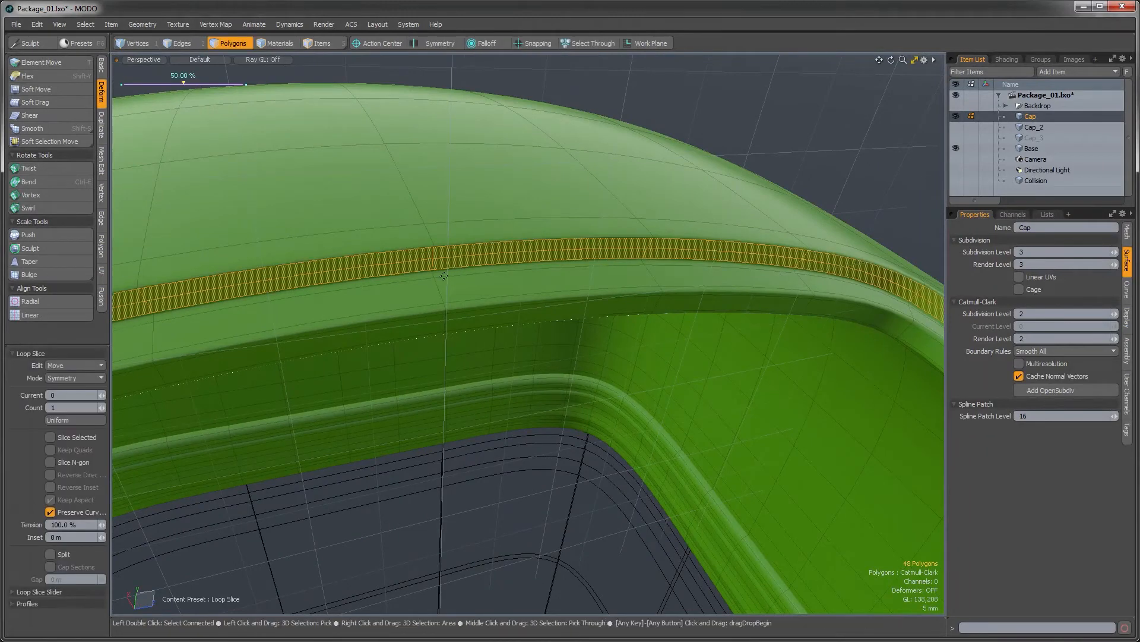
key(q)
Select the two middle polygons on the opening's groove wall together with the two matching polygons on the lid's facing edge
click(764, 148)
alt+drag(721, 205, 421, 276)
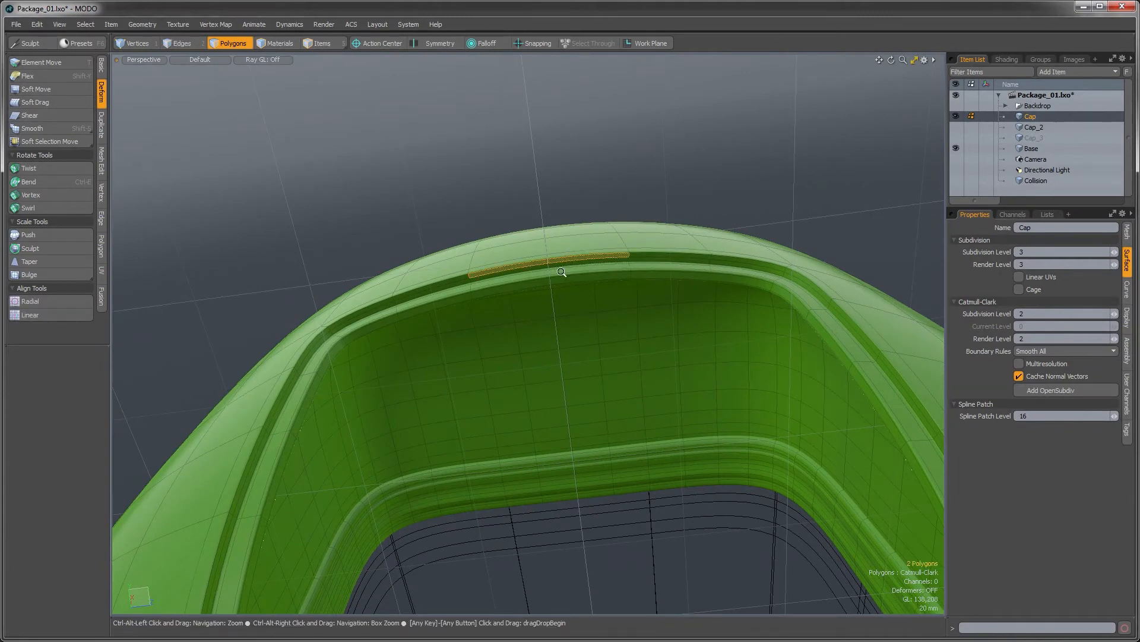
alt+drag(561, 271, 689, 489)
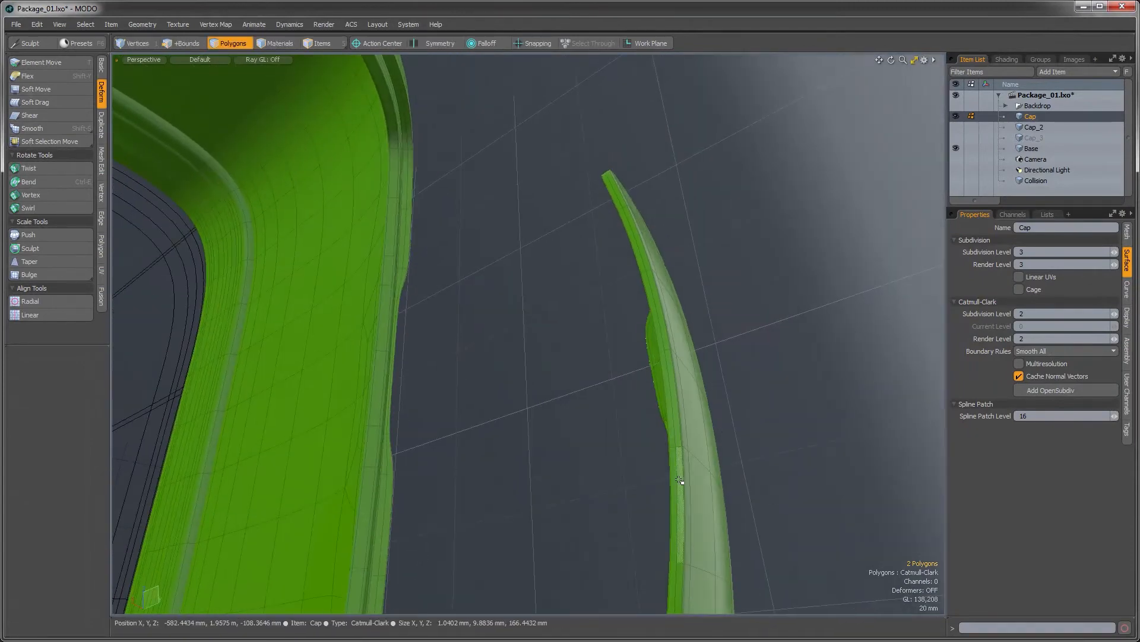
shift+click(674, 425)
alt+drag(688, 418, 661, 382)
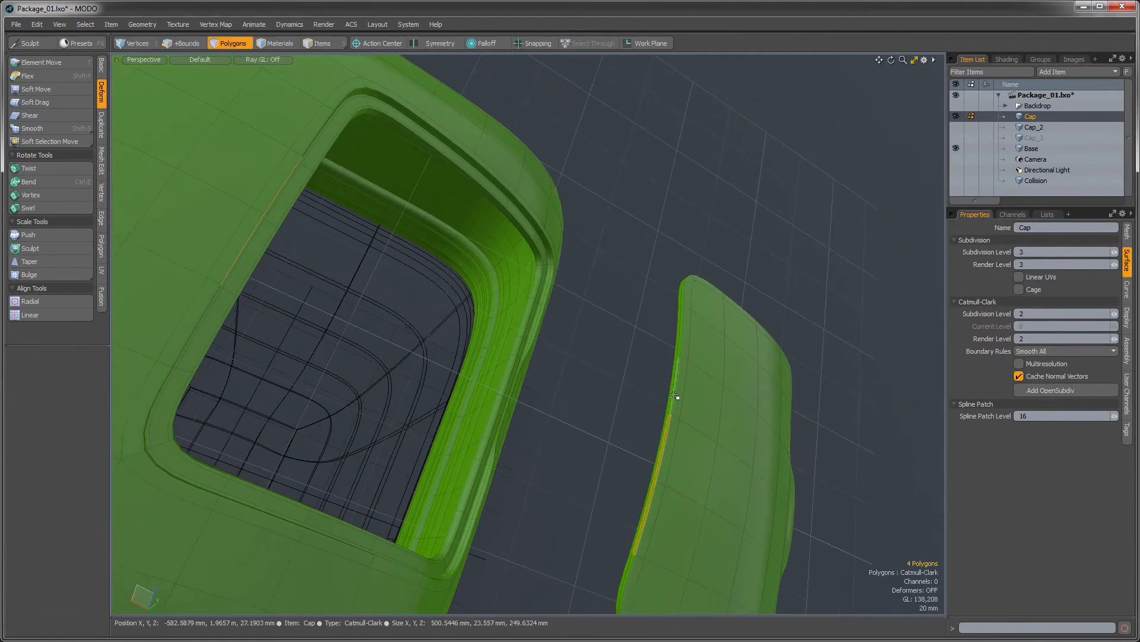
ctrl+click(655, 491)
ctrl+alt+drag(647, 481, 522, 325)
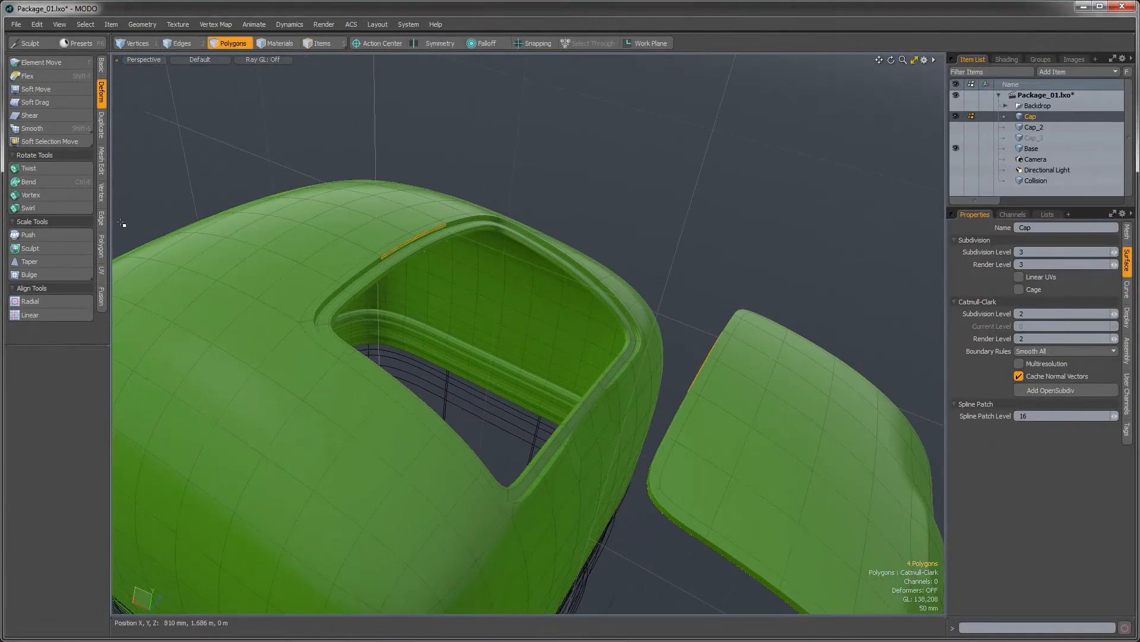
Bridge the selected cap and lid polygons with 0 segments in Curve mode to form a connecting strap
click(102, 245)
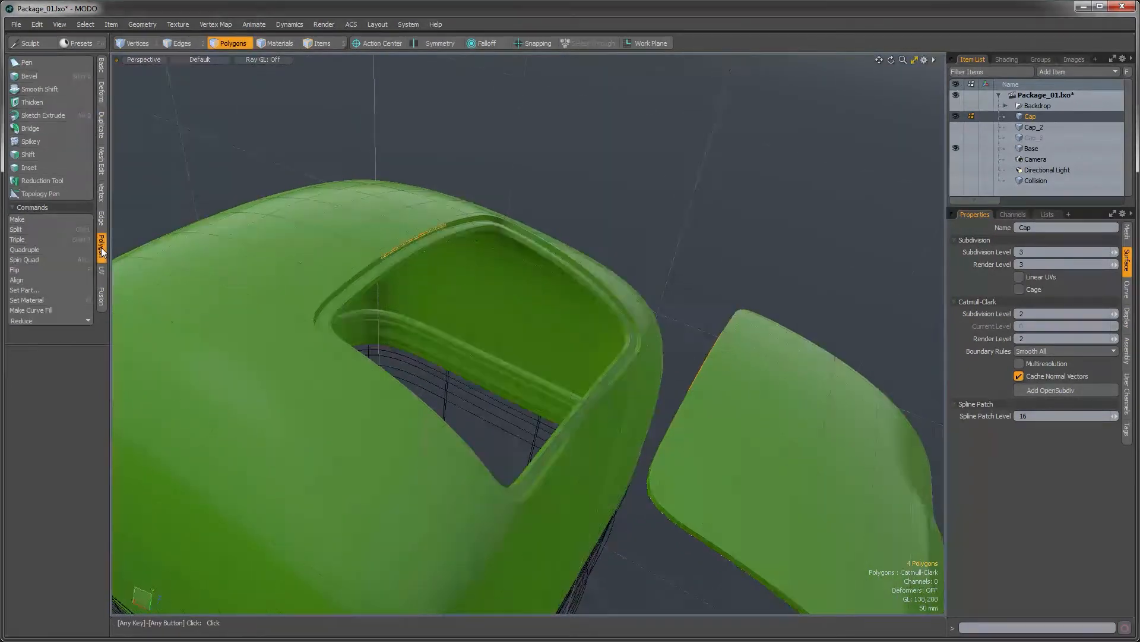
click(24, 130)
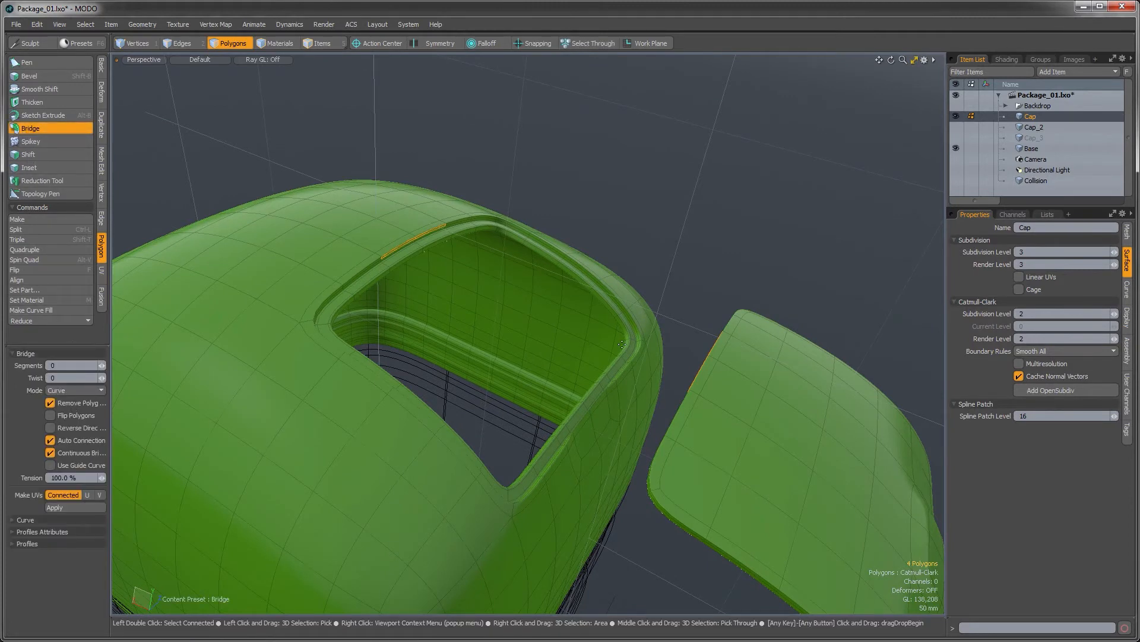
click(547, 361)
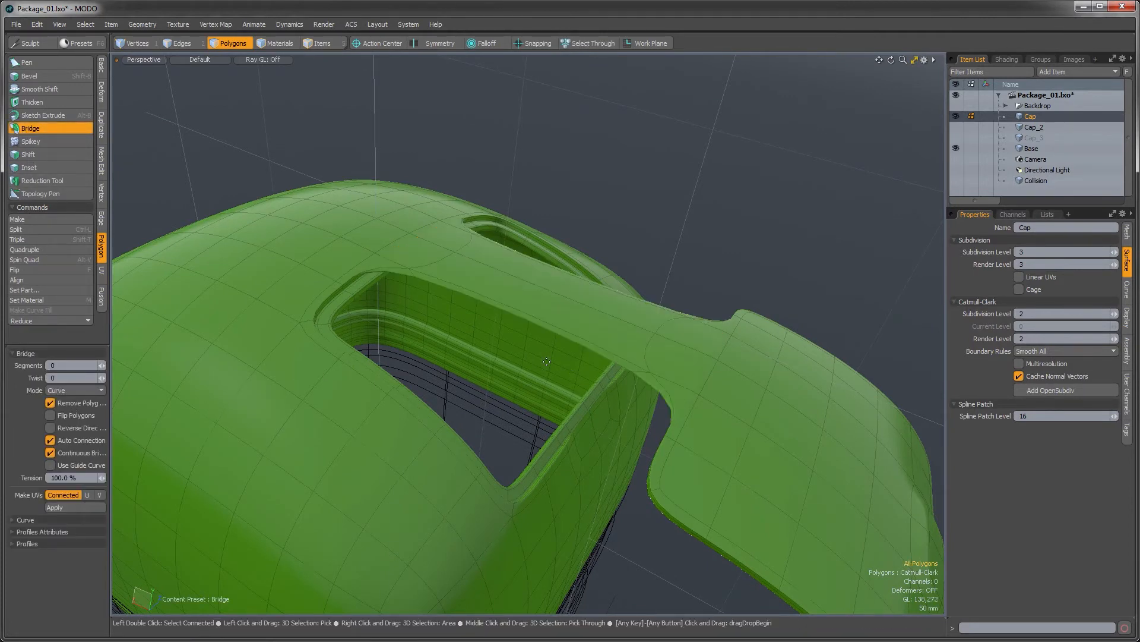
alt+drag(547, 361, 535, 334)
key(q)
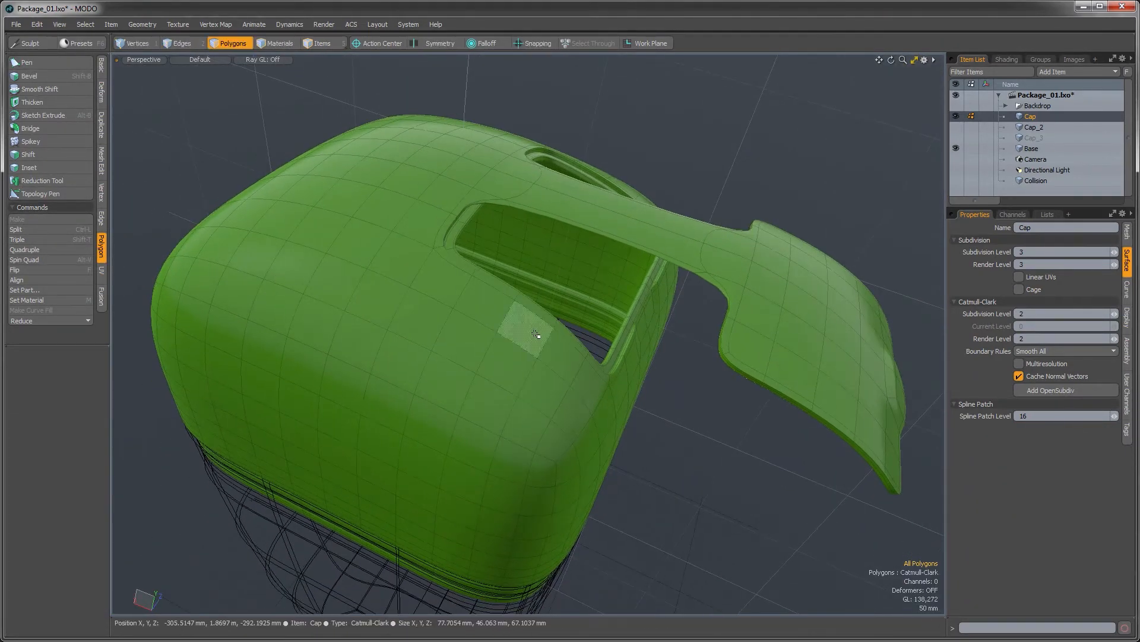
alt+shift+drag(616, 461, 618, 410)
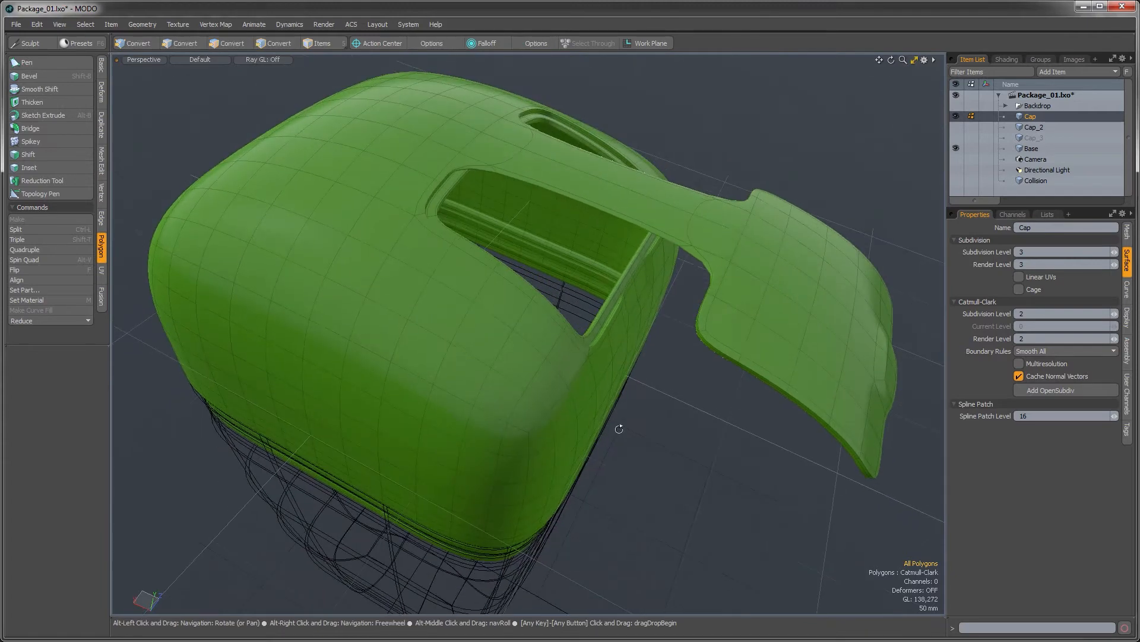
alt+drag(806, 325, 778, 318)
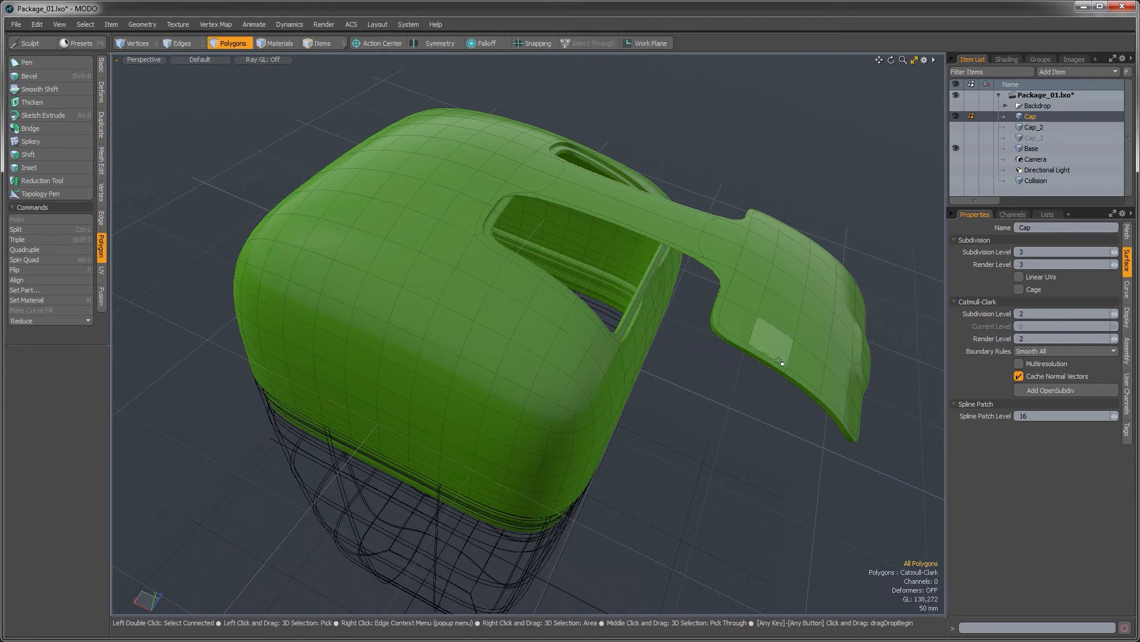
Create a new weight map named CapFlip with an initial value of 1.0
click(1049, 215)
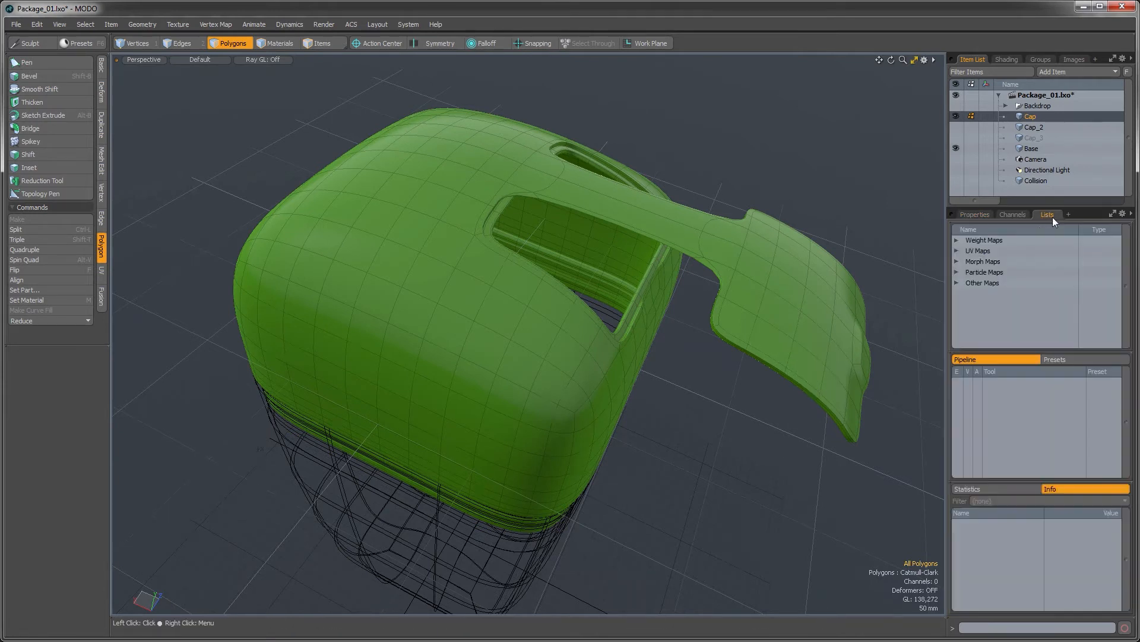
click(956, 240)
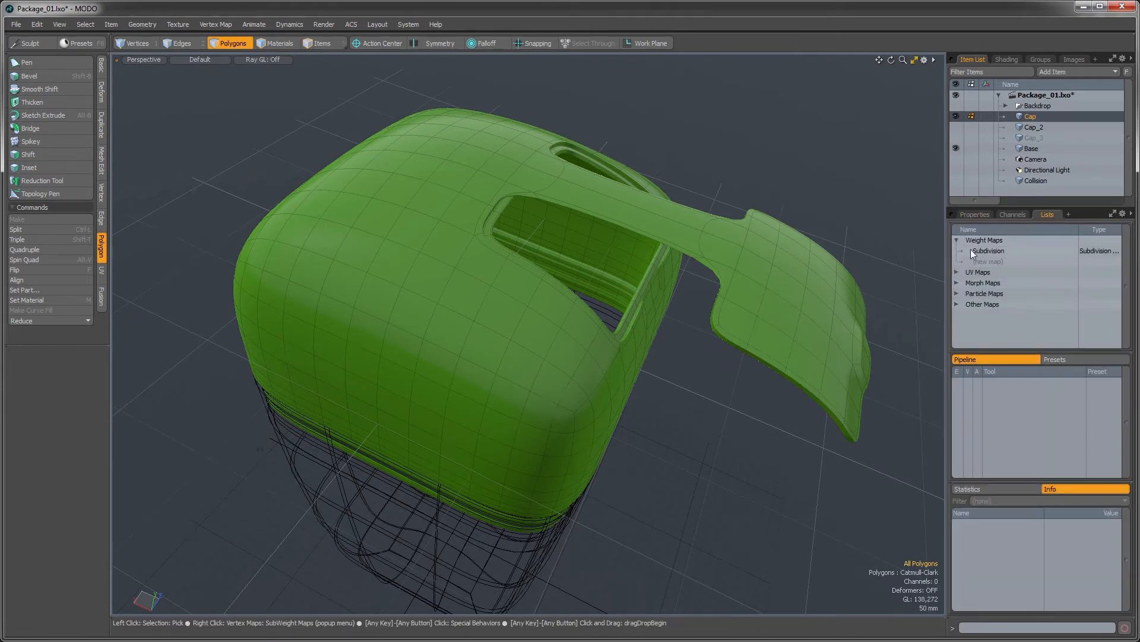
click(984, 261)
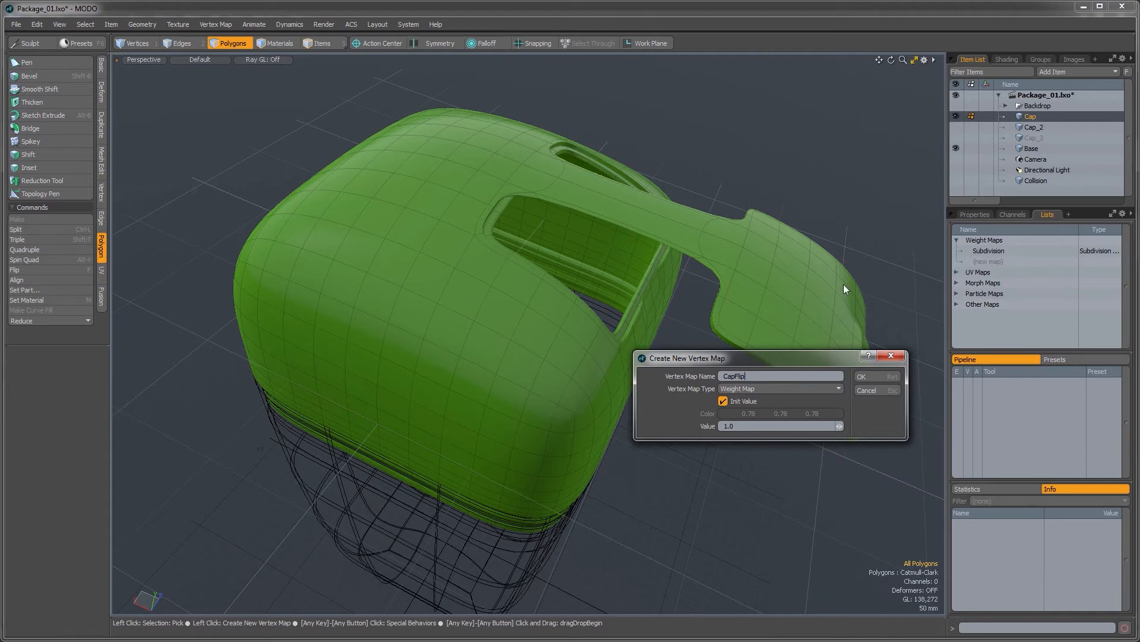
click(864, 379)
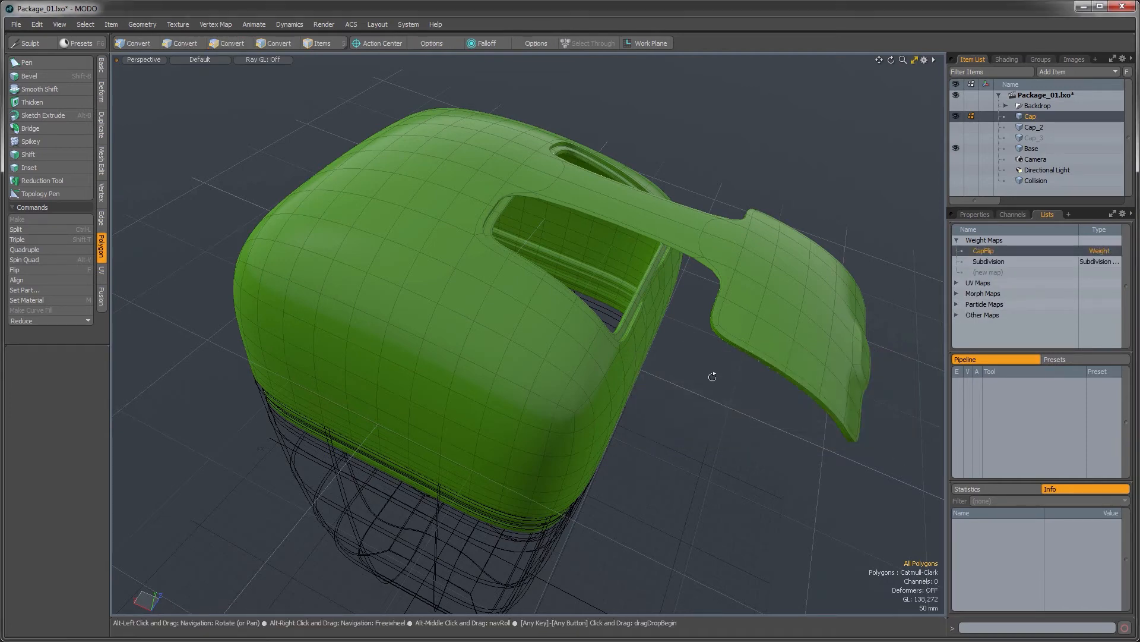
Show the CapFlip weights with Vertex Map shading and select all of the cap body's vertices, leaving out the lid
alt+drag(713, 377, 733, 361)
click(193, 60)
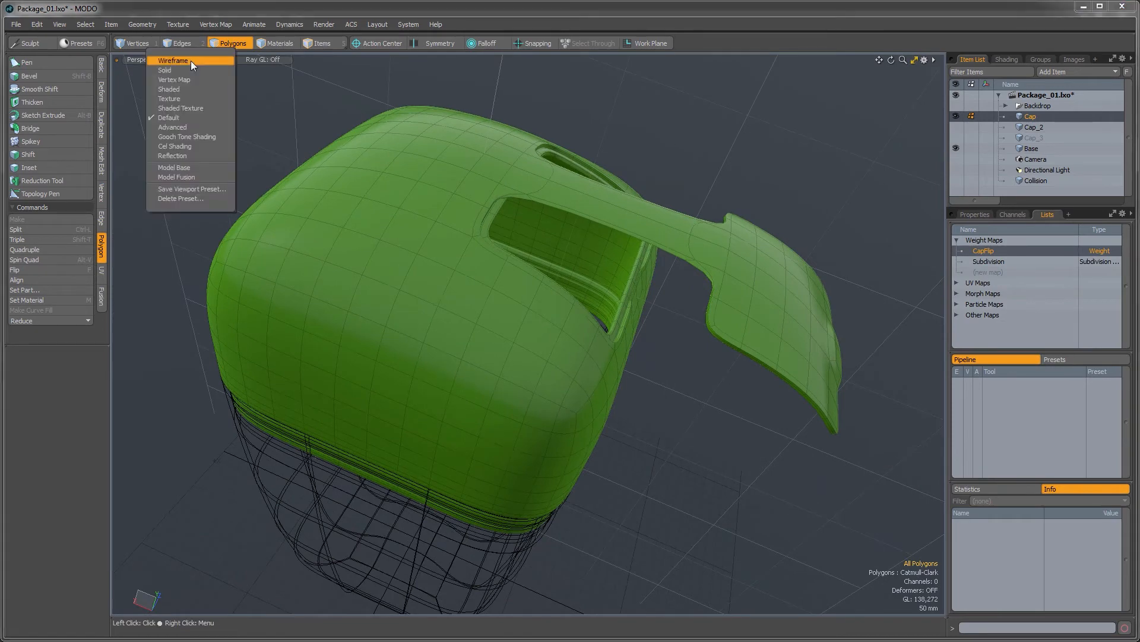
click(191, 80)
alt+shift+drag(659, 388, 650, 371)
click(142, 44)
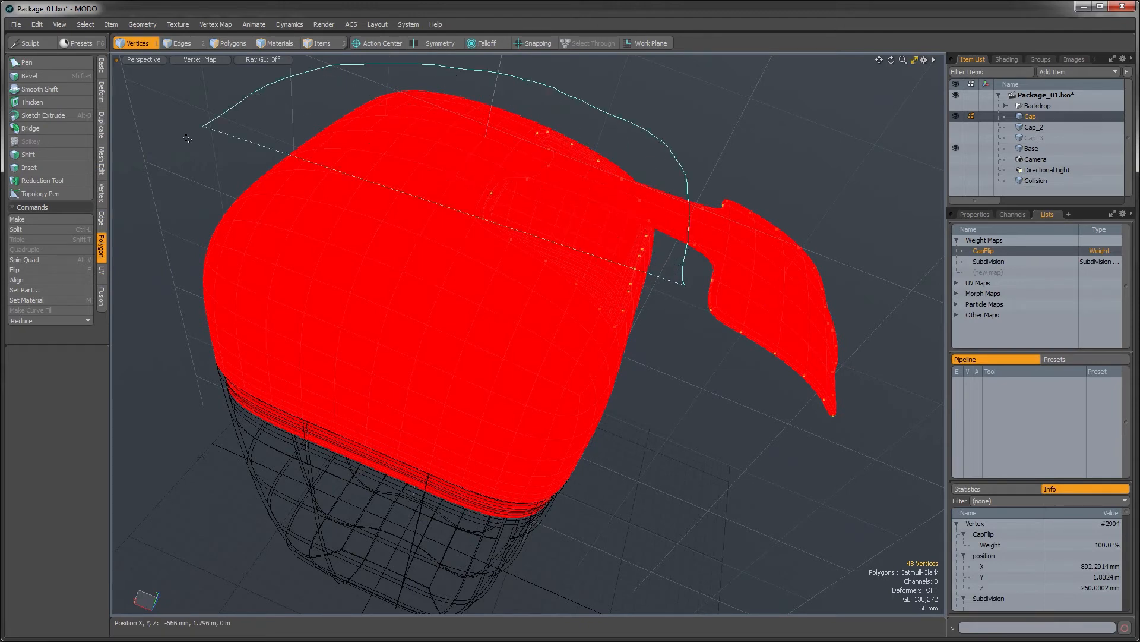
mouse_move(217, 489)
right_down()
mouse_move(632, 534)
mouse_move(639, 516)
right_up()
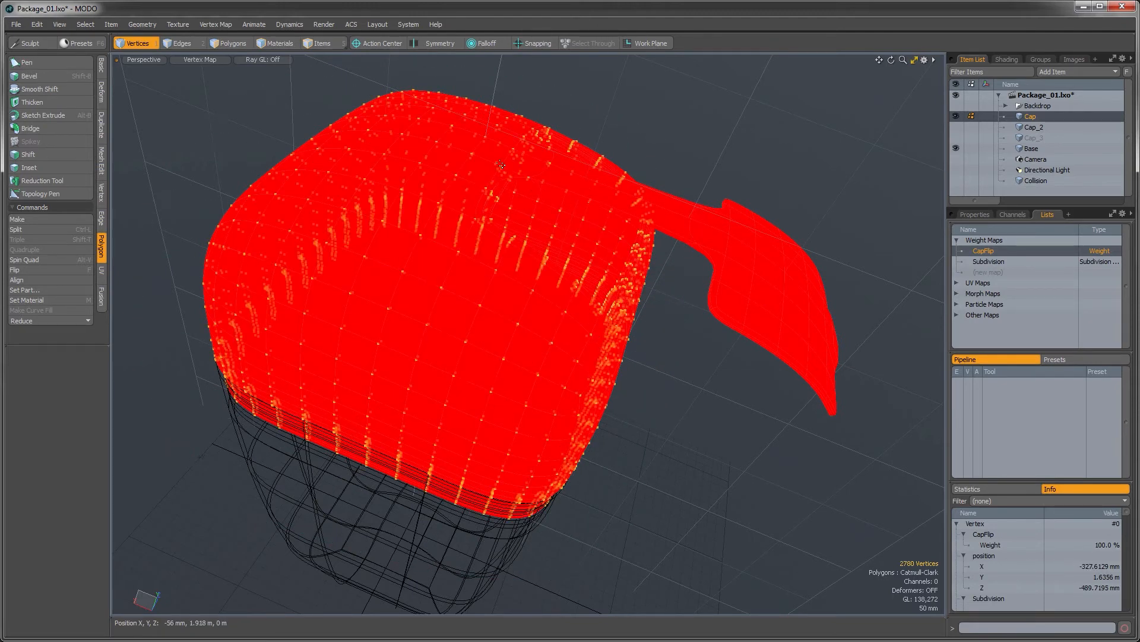
Set the vertex map value of the selected cap body vertices to 0, using the Weight map type
click(226, 26)
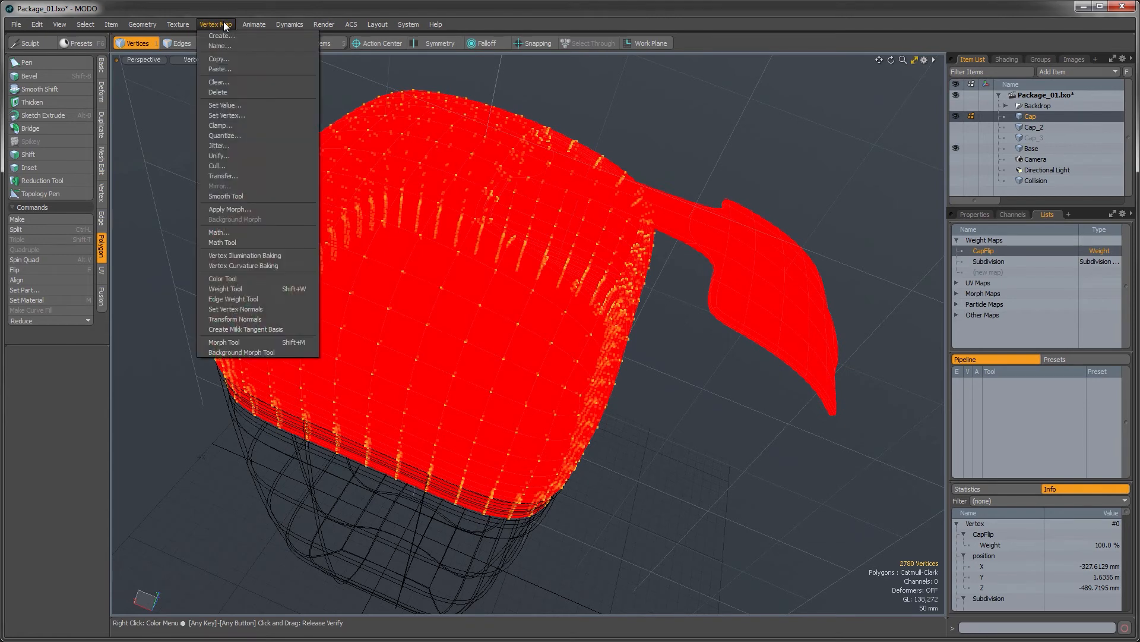
click(231, 106)
click(740, 389)
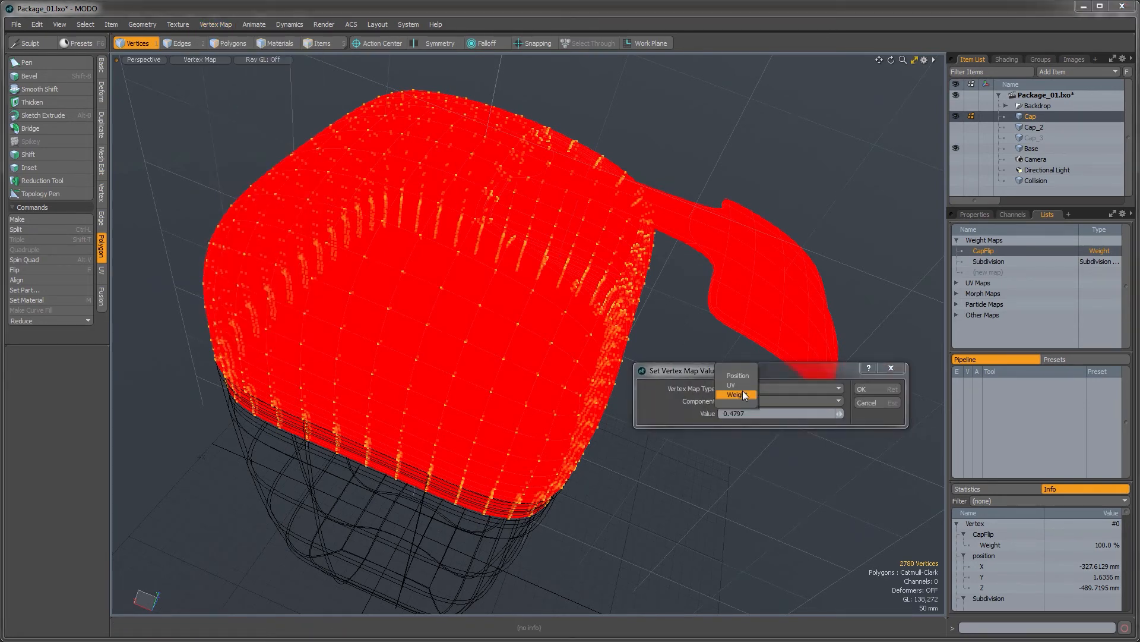
click(742, 393)
click(739, 413)
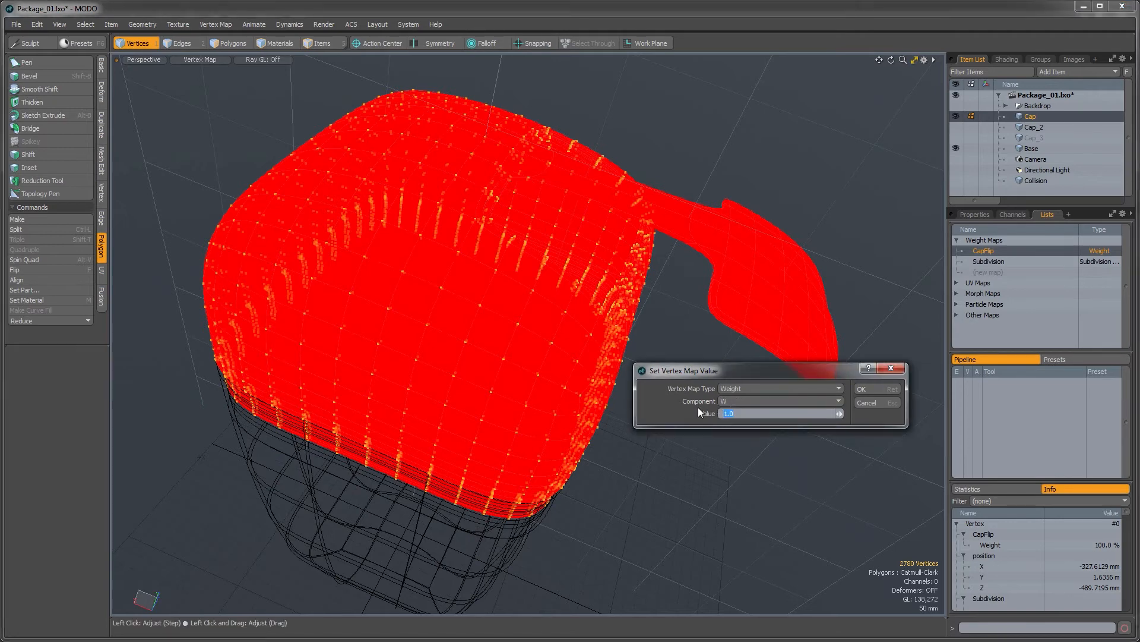
click(853, 390)
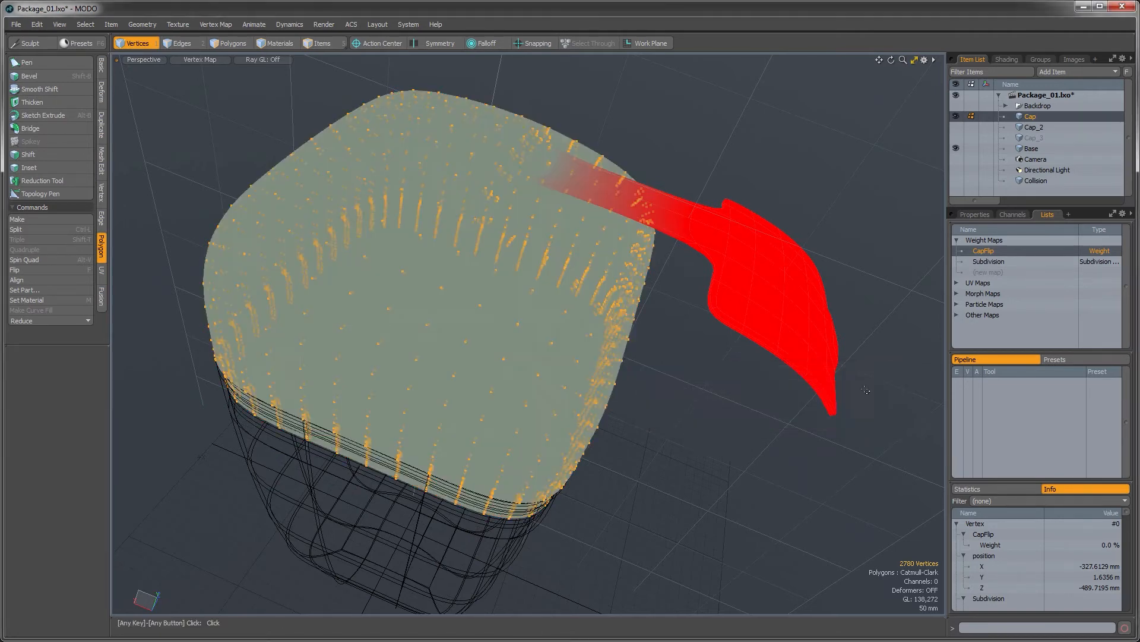
Select all edges of the flipped-out lid, leaving out the cap body and the strap
alt+drag(683, 392, 664, 205)
key(2)
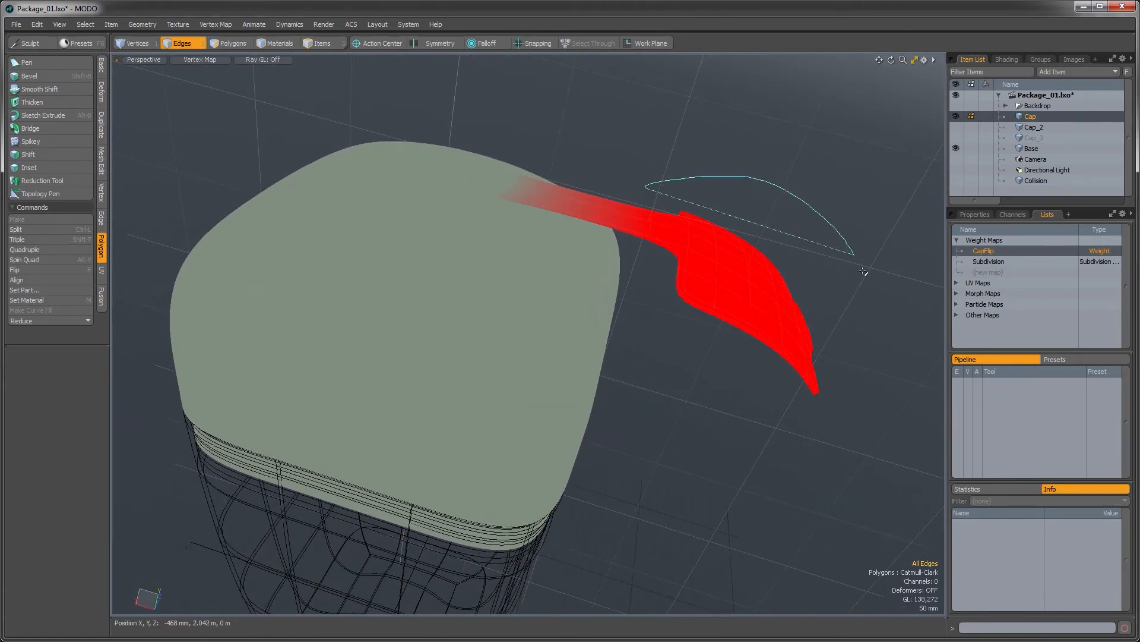
right_drag(659, 318, 660, 319)
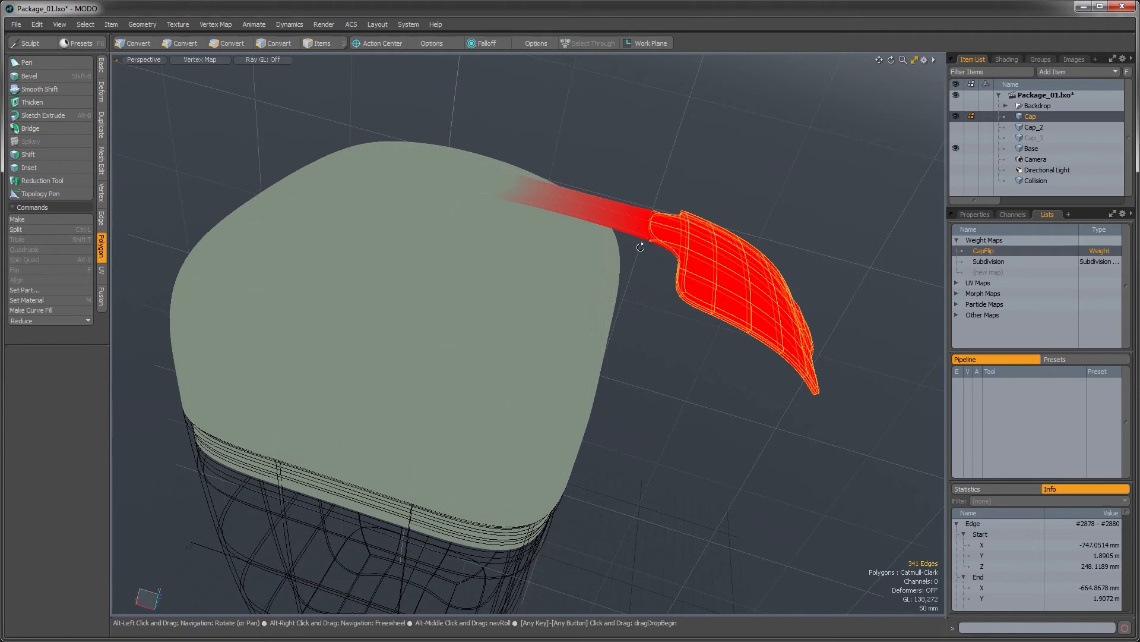
mouse_move(659, 319)
alt+mouse_down()
mouse_move(624, 287)
mouse_move(579, 351)
alt+mouse_up()
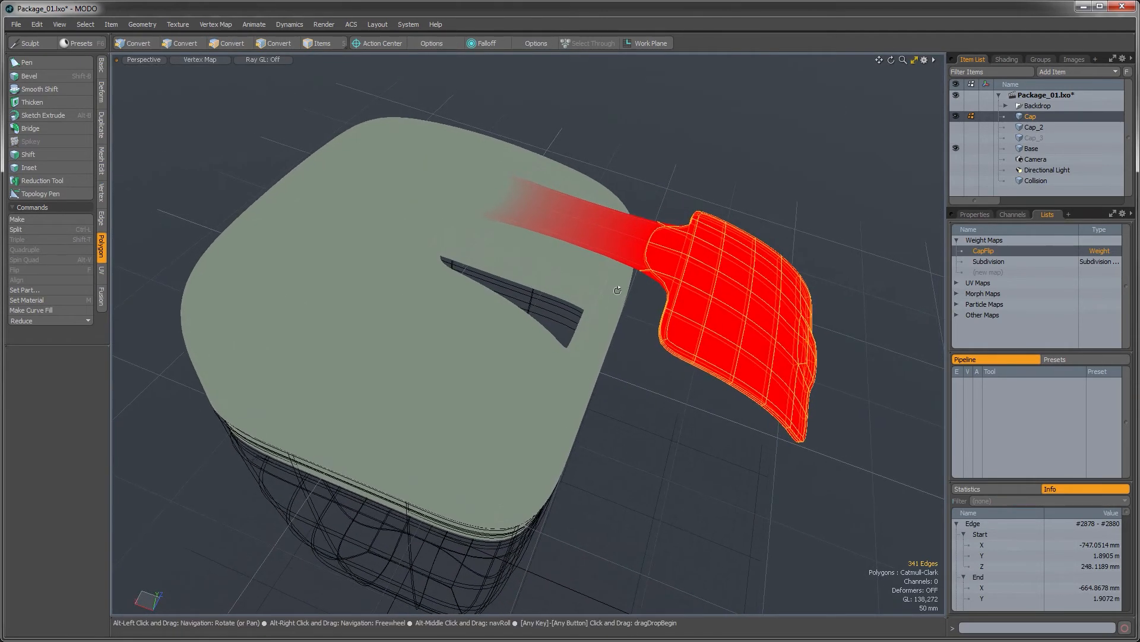
Move the selected lid edges 500 mm along X onto the cap opening and clear the selection
key(w)
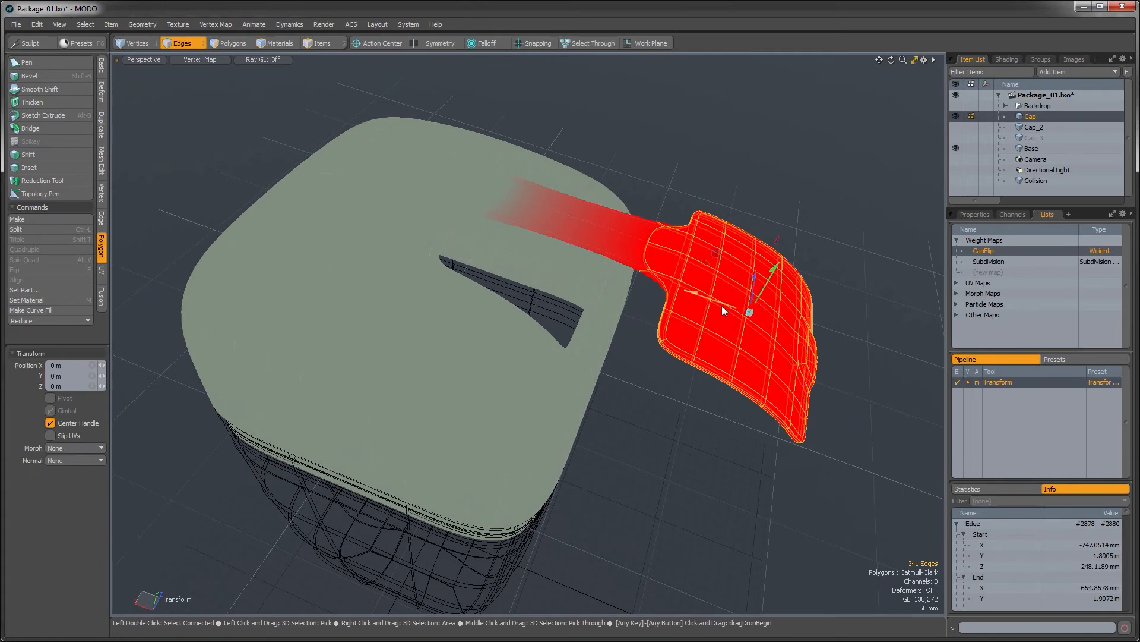
drag(723, 308, 651, 284)
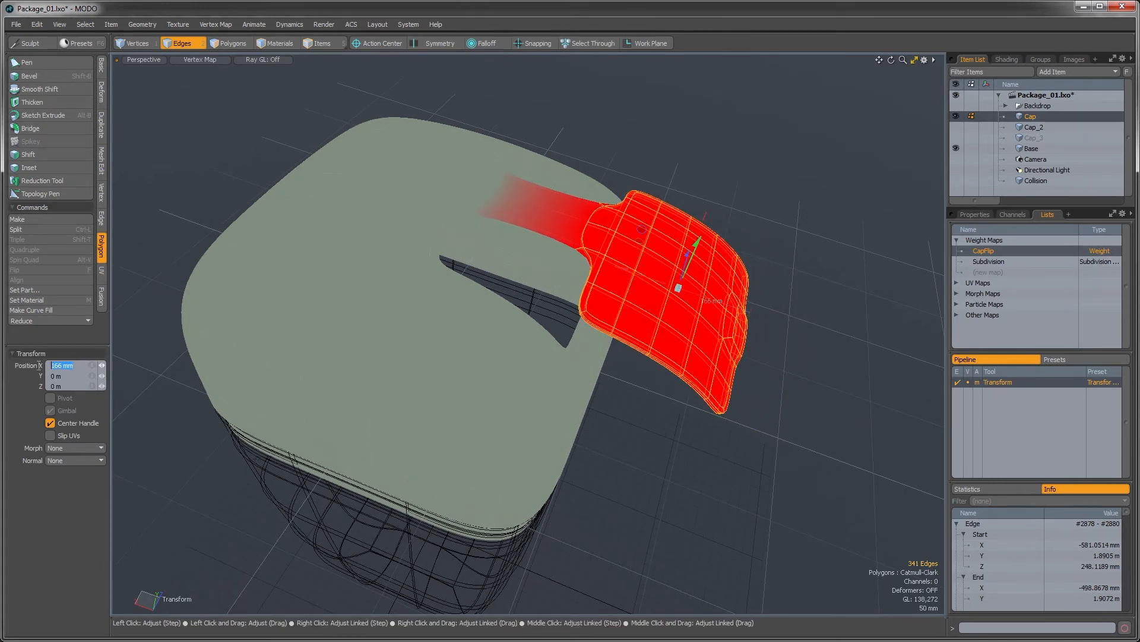
text(500)
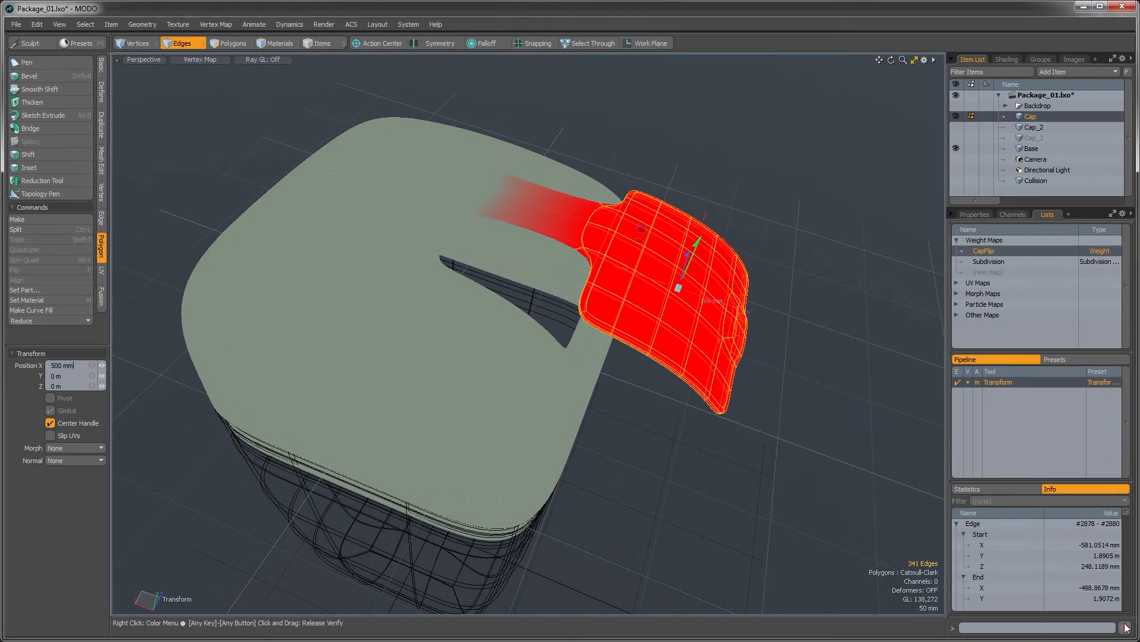
key(Return)
alt+drag(547, 431, 822, 215)
key(space)
click(707, 349)
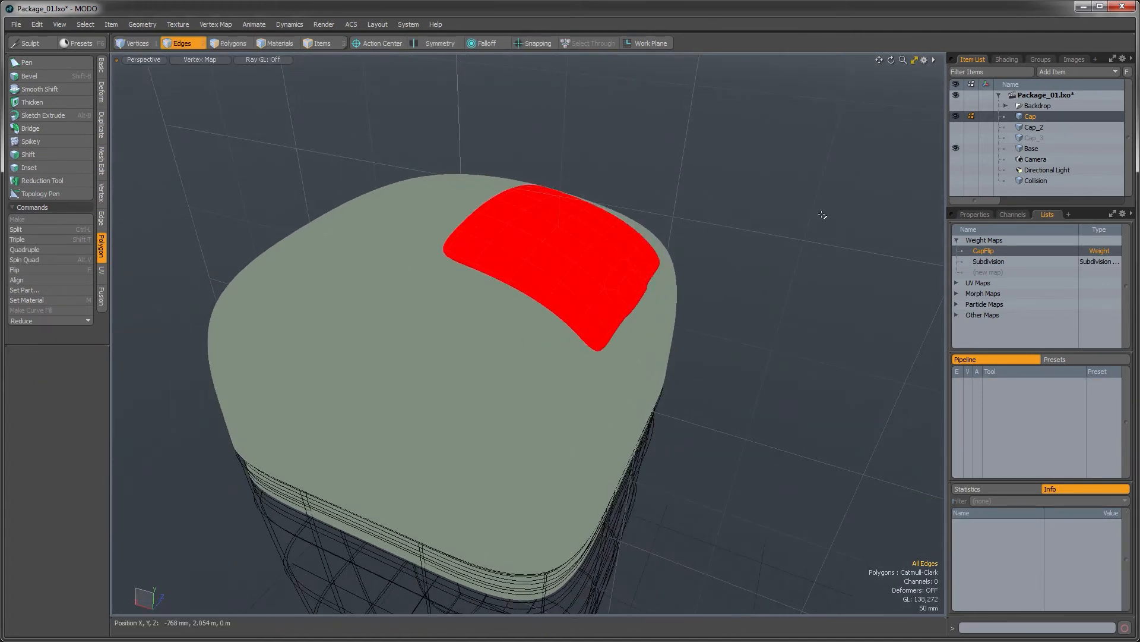
Return the perspective view to Default shading to view the closed cap
click(201, 60)
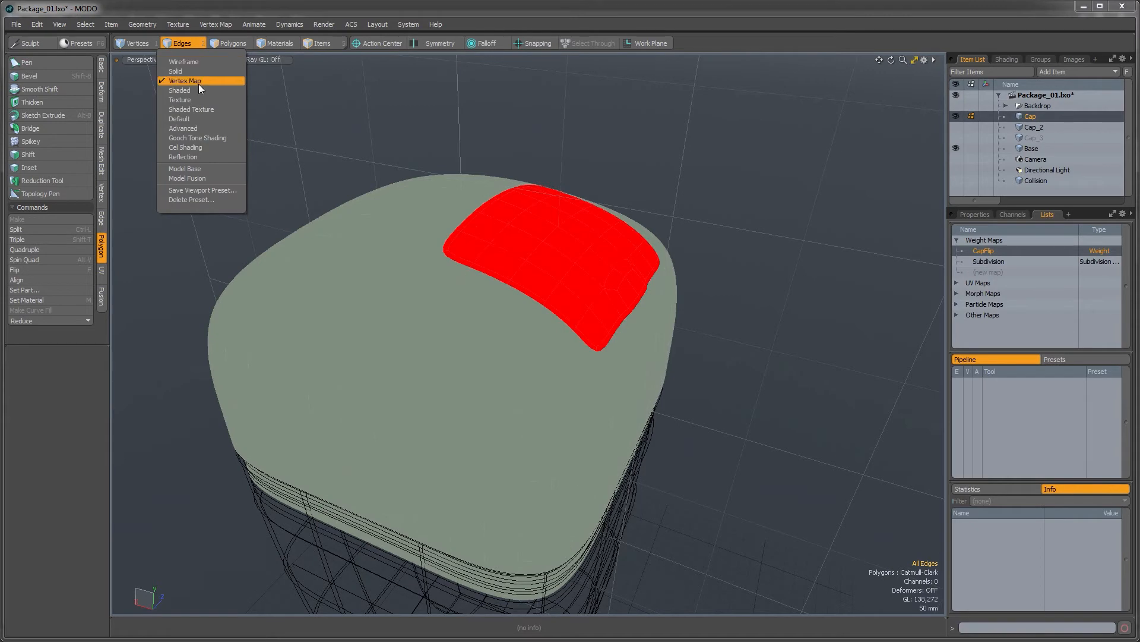
click(195, 119)
mouse_move(428, 310)
alt+mouse_down()
mouse_move(438, 344)
mouse_move(541, 301)
alt+mouse_up()
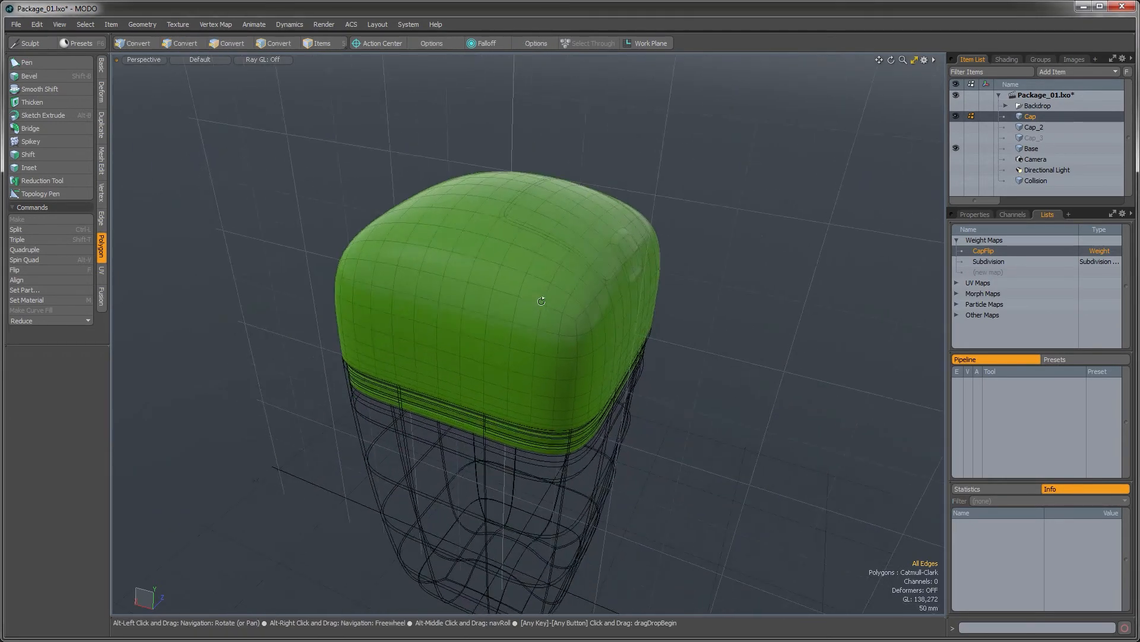
Add the Base mesh to the item selection alongside Cap and make the Backdrop visible
shift+click(1032, 148)
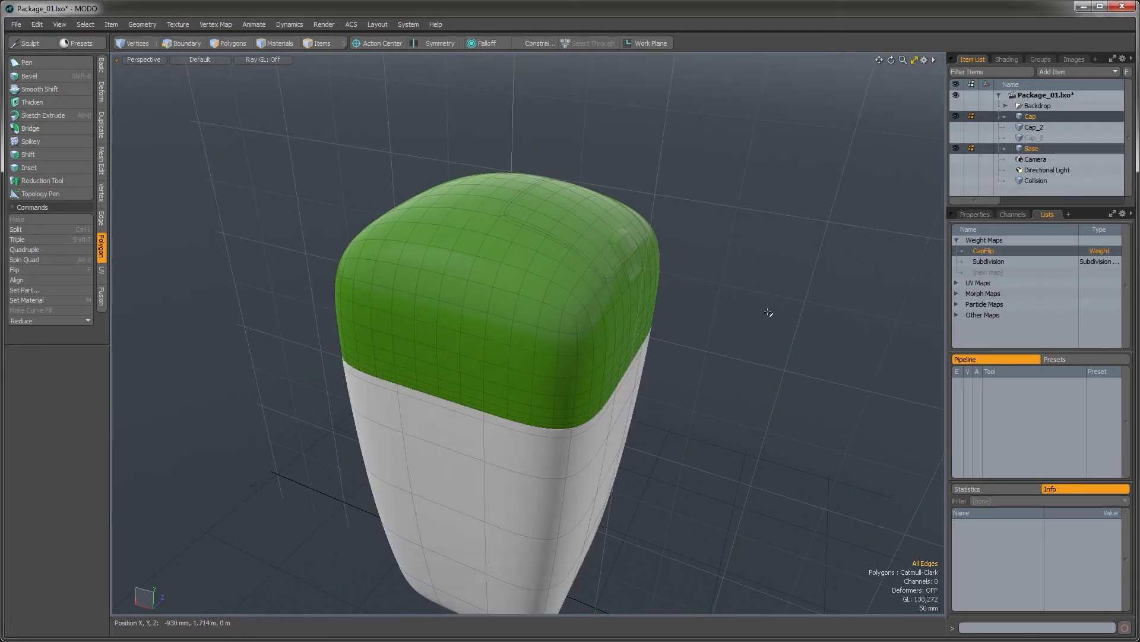
scroll(704, 321, down, 3)
alt+drag(629, 332, 709, 284)
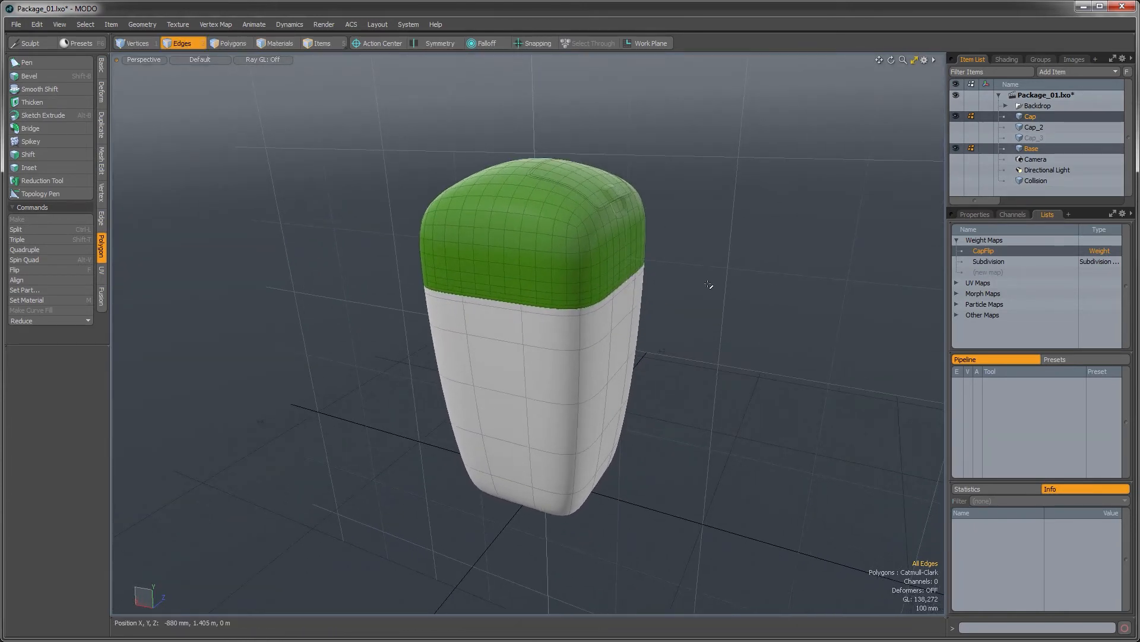
click(955, 106)
alt+shift+drag(529, 276, 515, 277)
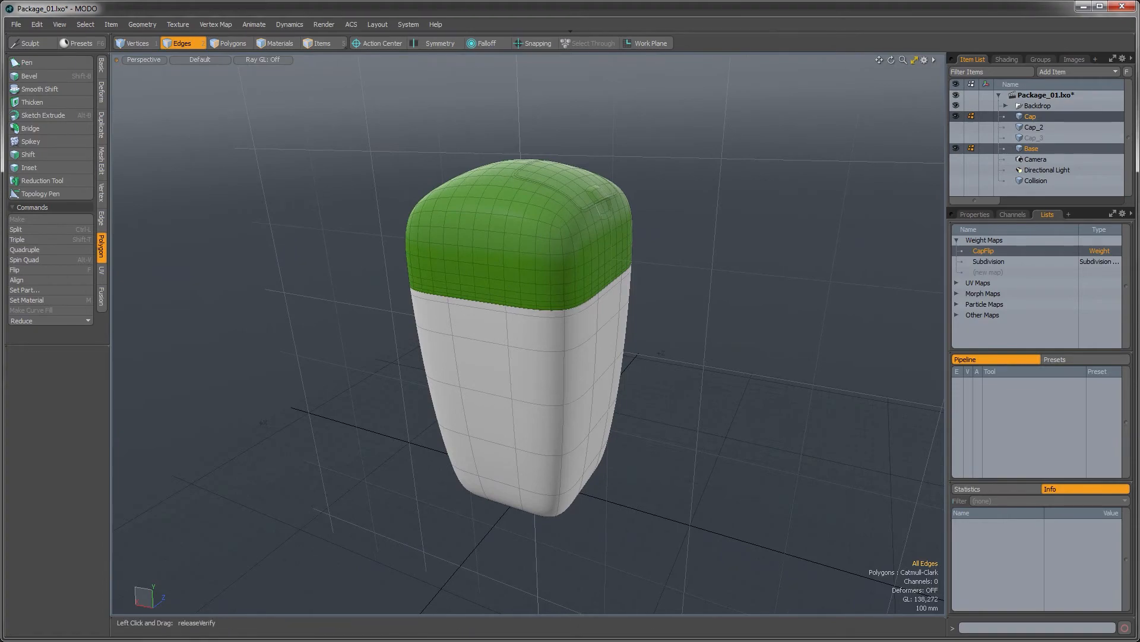
Switch to Photoshop and examine the package front artwork in PackageFrontComp.jpg
key(alt+Tab)
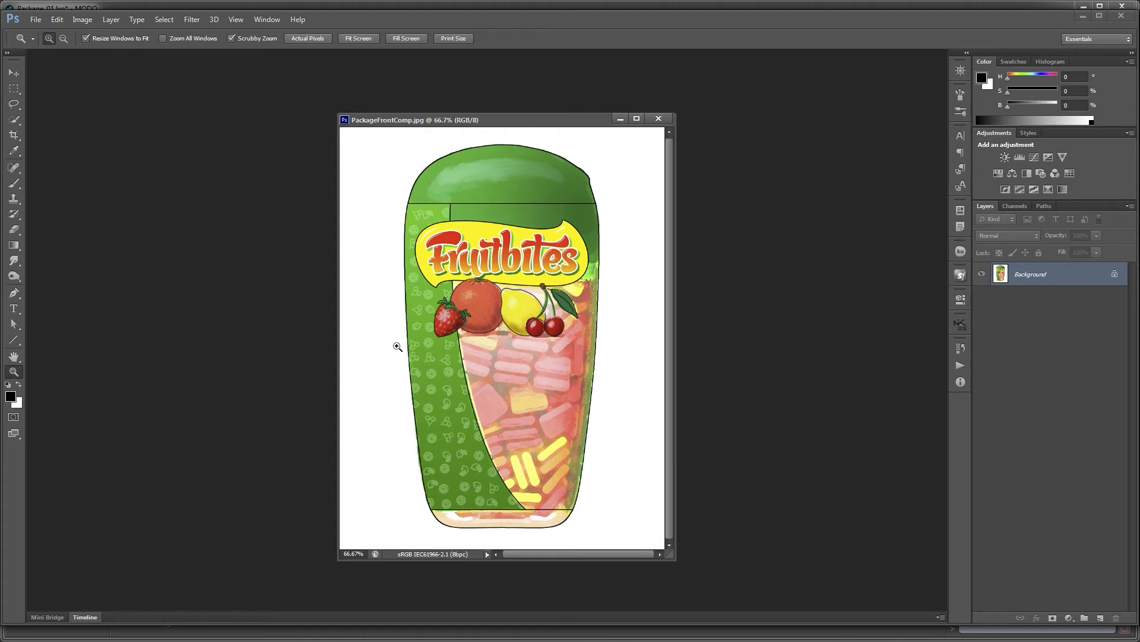
drag(537, 123, 544, 117)
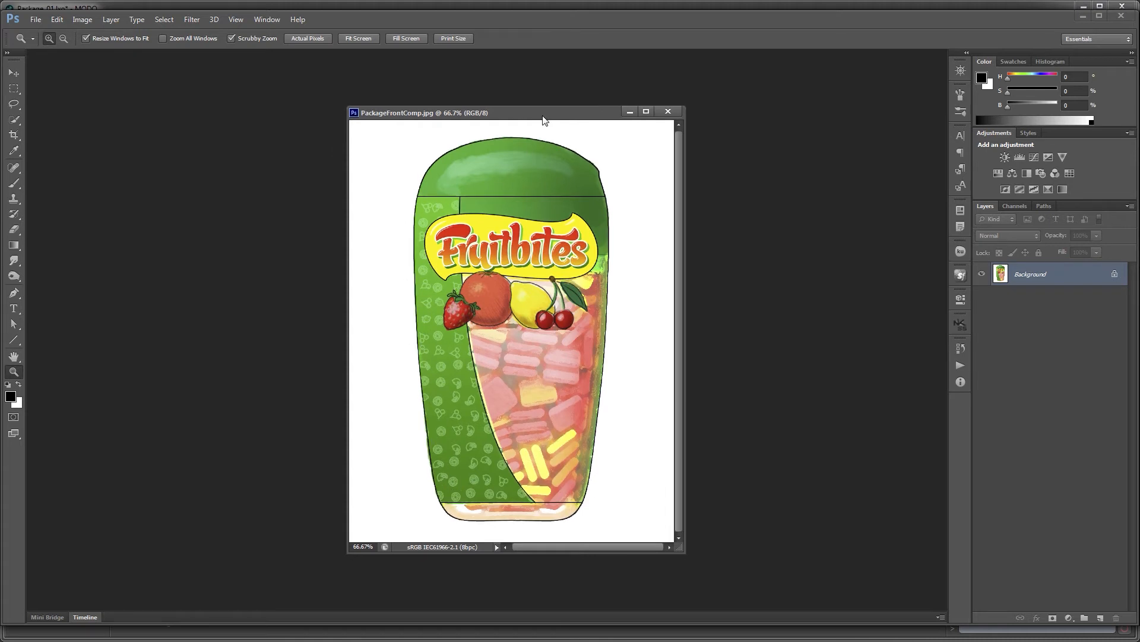
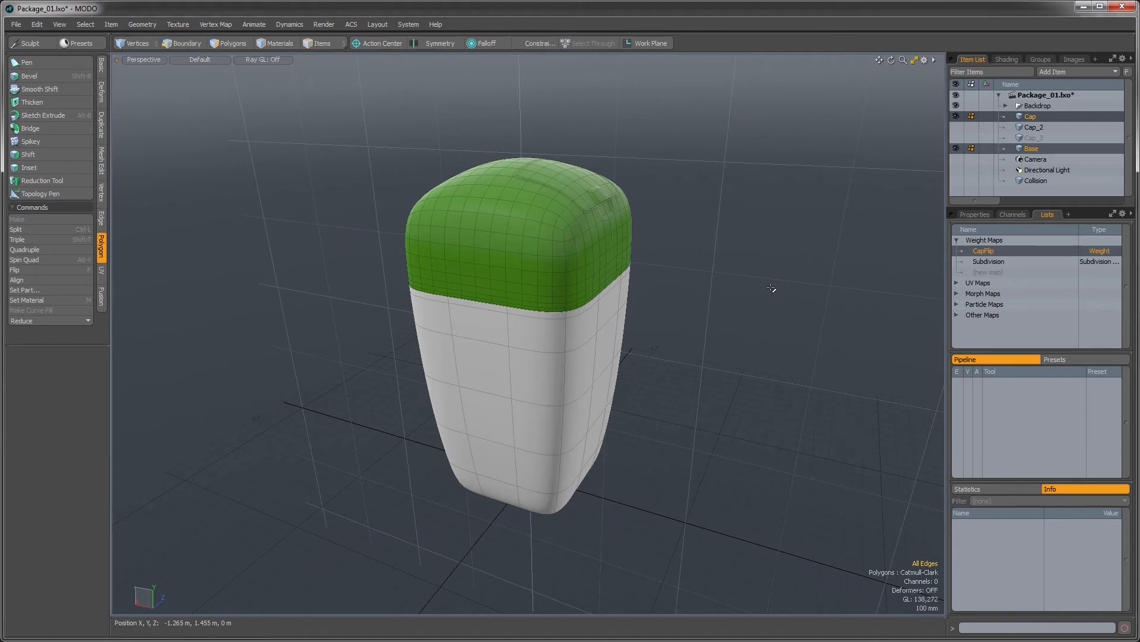
Back in MODO, make Cap_3 the active mesh and select all connected polygons of its white base
key(2)
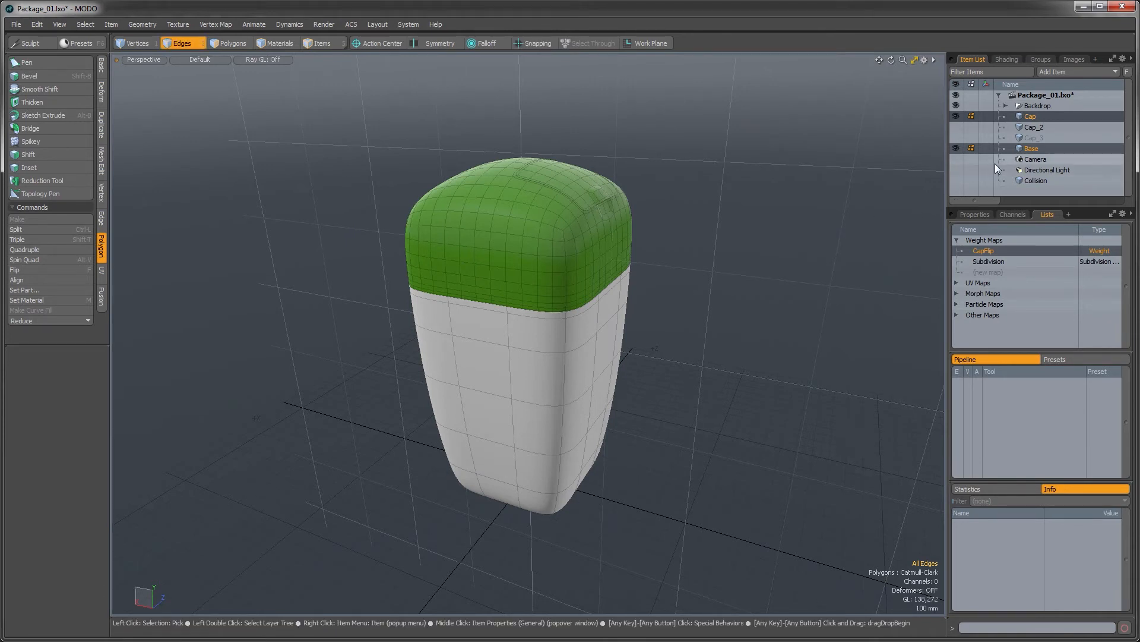
click(237, 45)
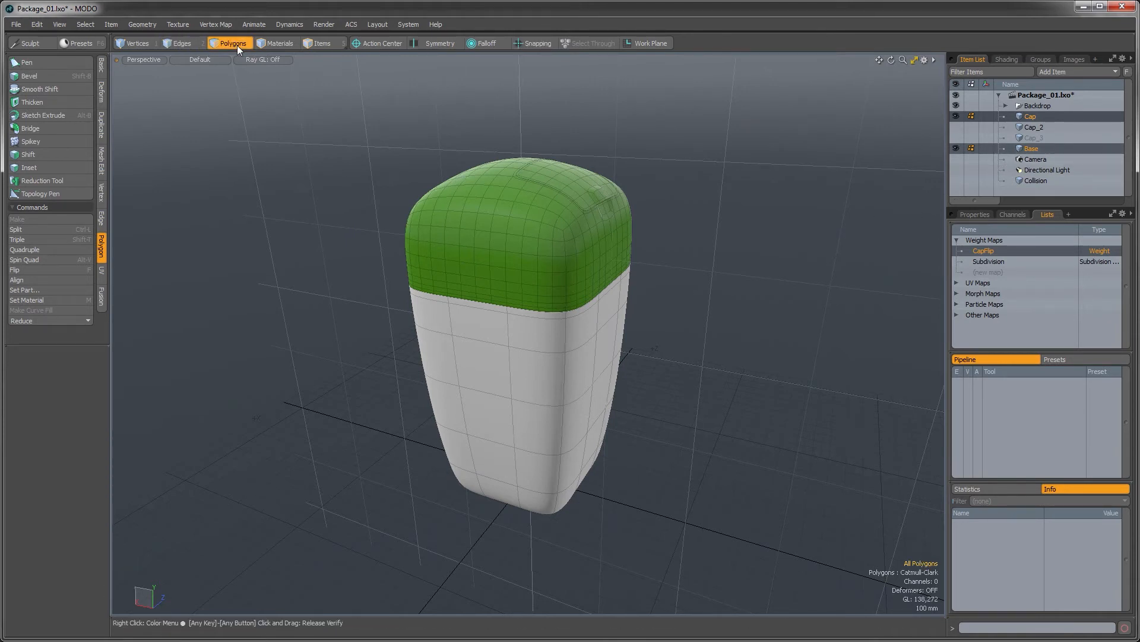
mouse_move(478, 280)
alt+shift+mouse_down()
mouse_move(482, 259)
mouse_move(491, 275)
alt+shift+mouse_up()
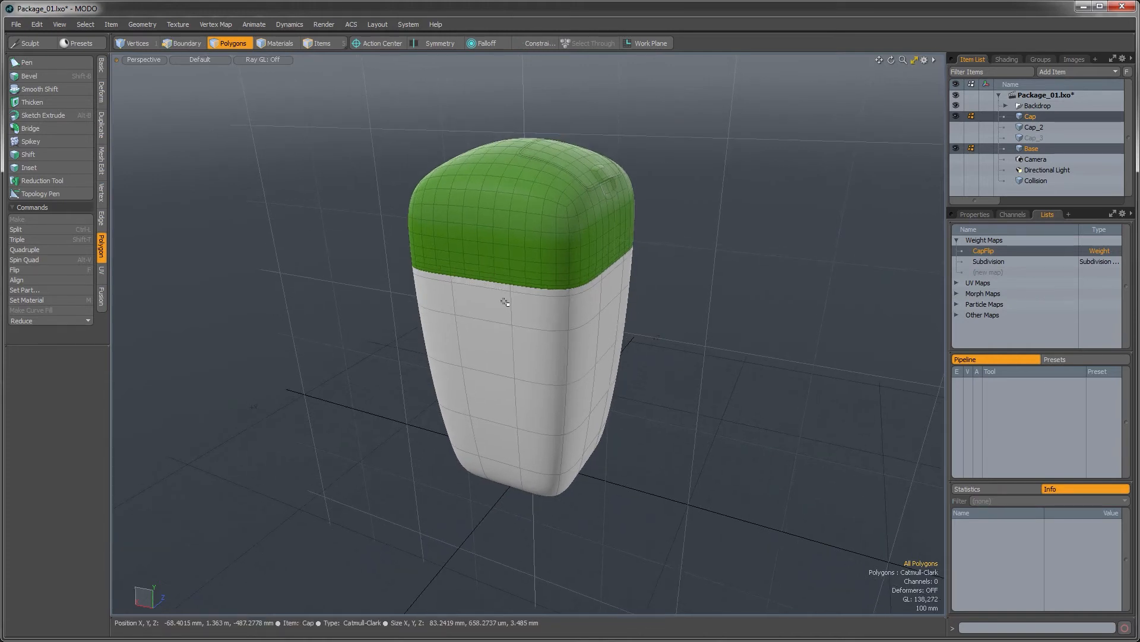
click(1033, 136)
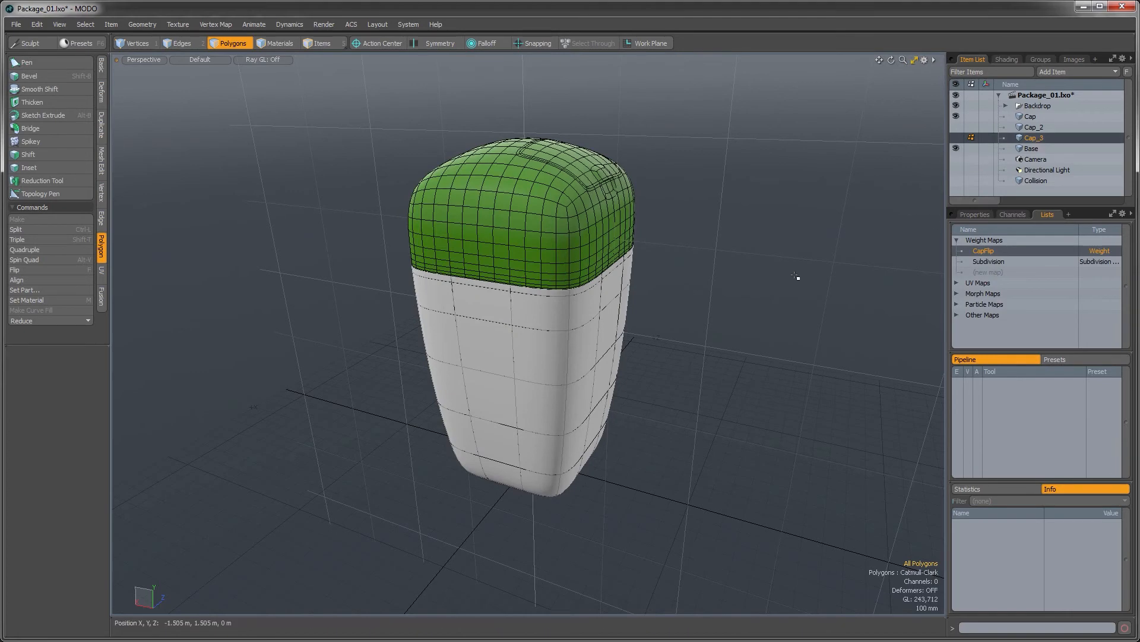
double_click(561, 356)
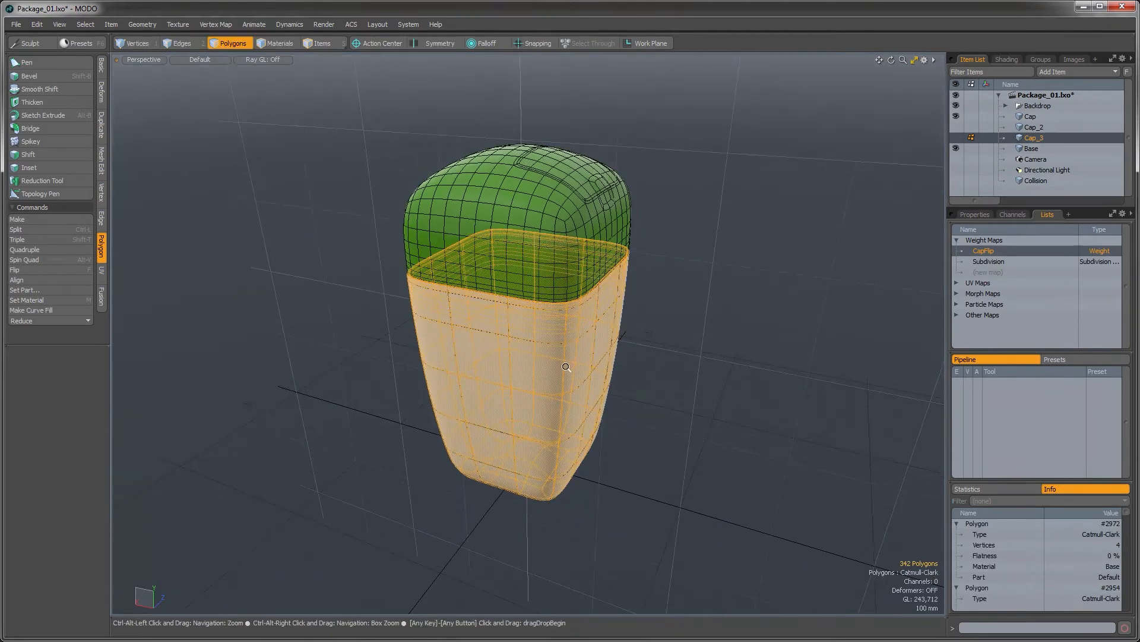
scroll(581, 336, up, 3)
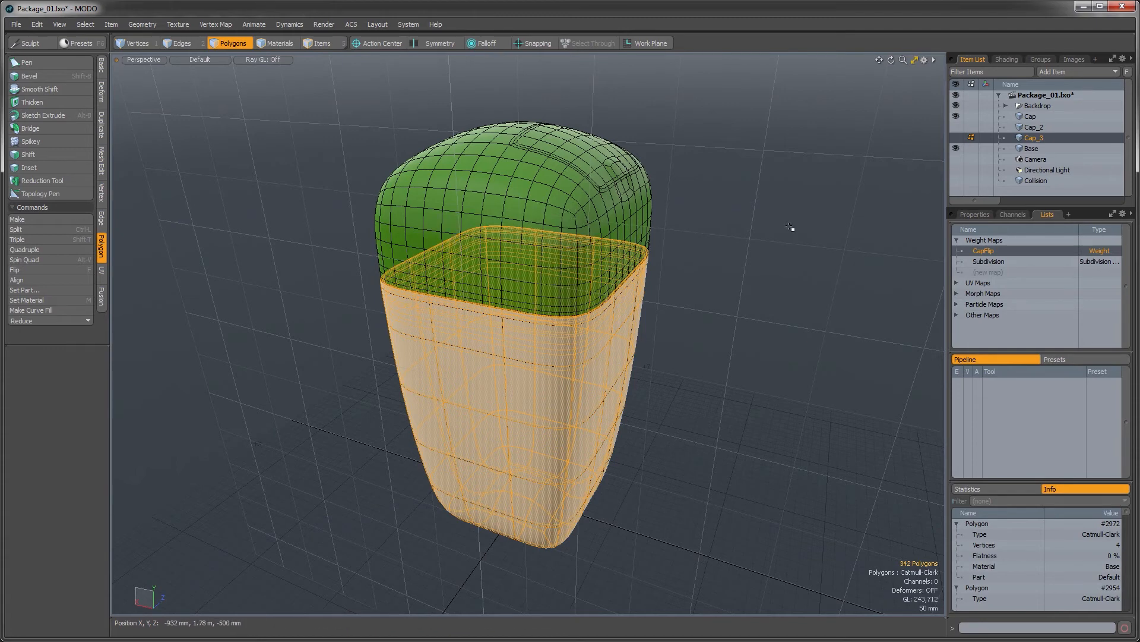
Freeze the selected base polygons of Cap_3, keeping displacement, deformation and tessellation enabled
click(977, 214)
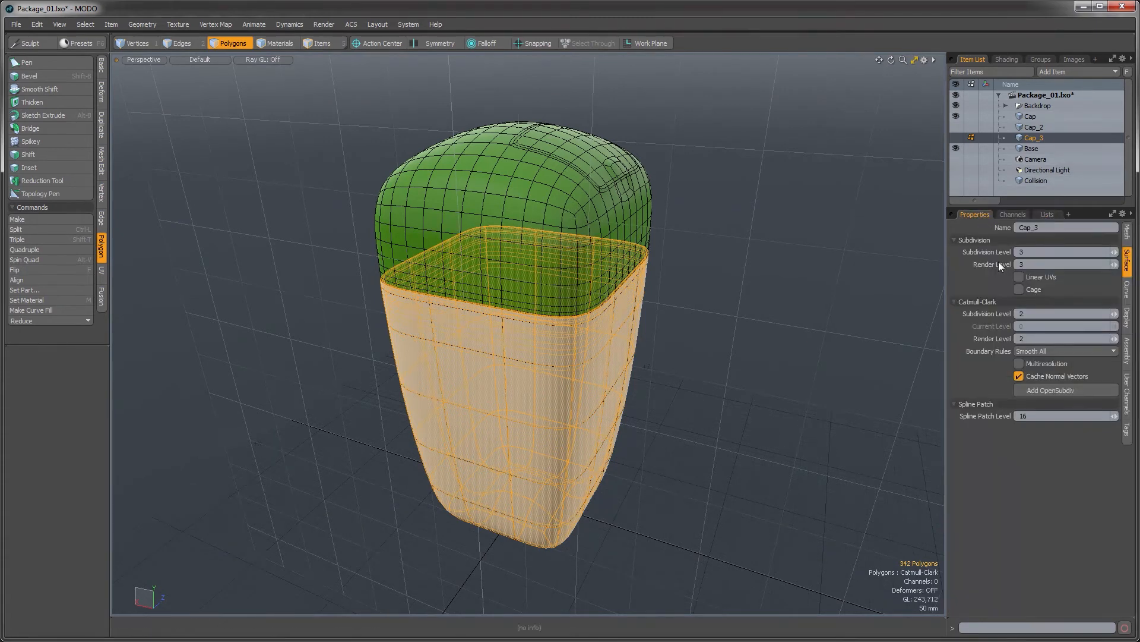
click(143, 24)
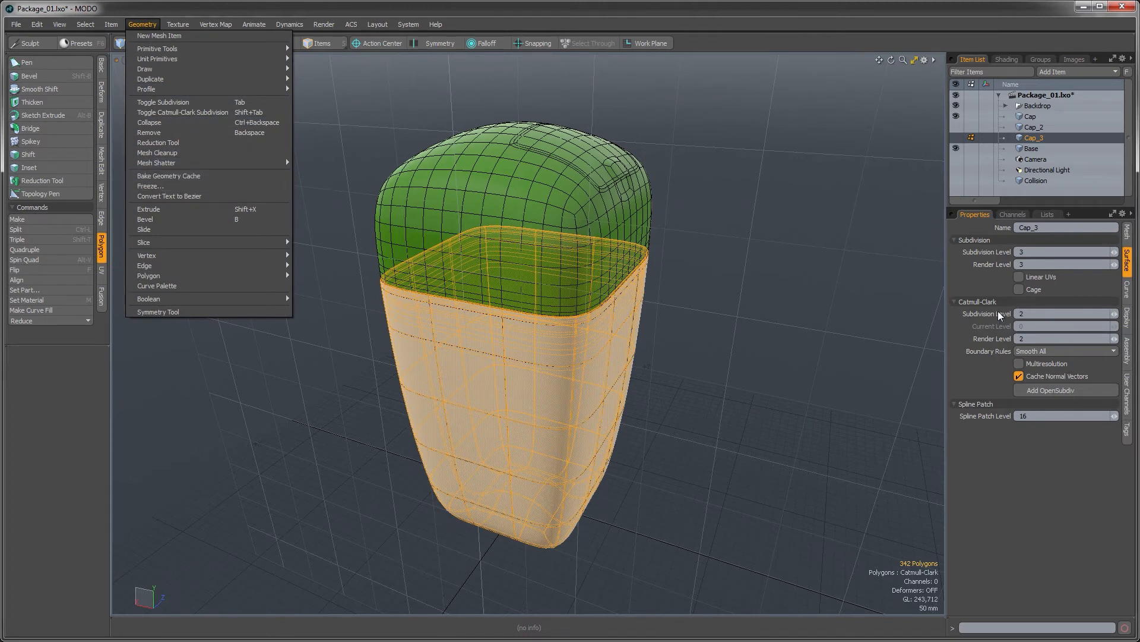
click(167, 186)
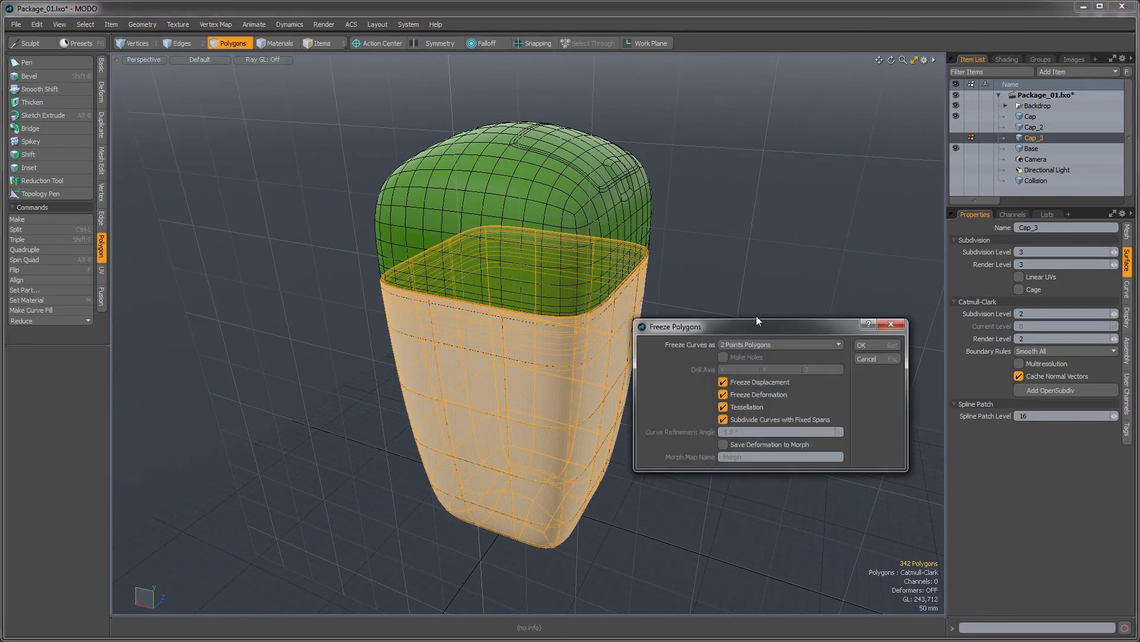
click(865, 344)
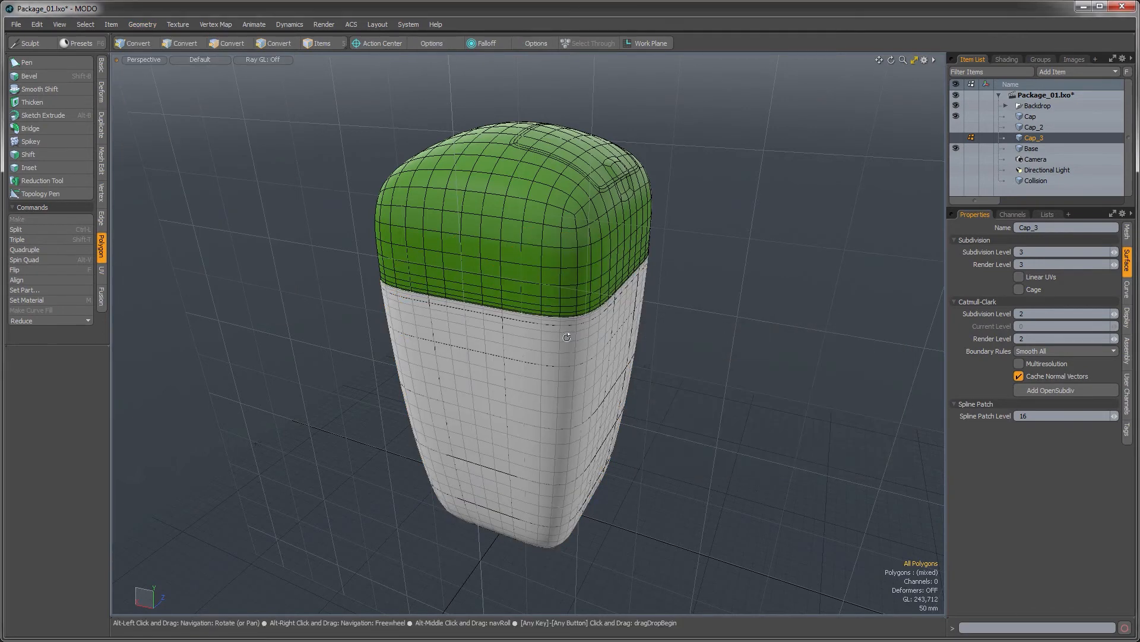
ctrl+alt+drag(567, 322, 568, 368)
drag(569, 307, 571, 345)
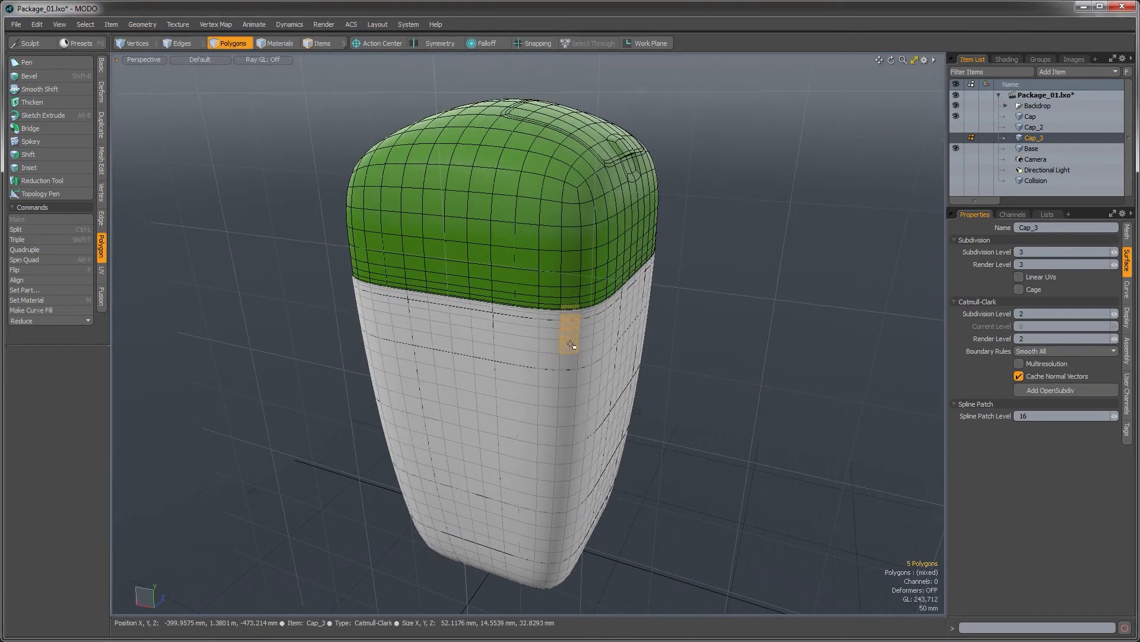
click(675, 341)
ctrl+alt+drag(675, 341, 621, 338)
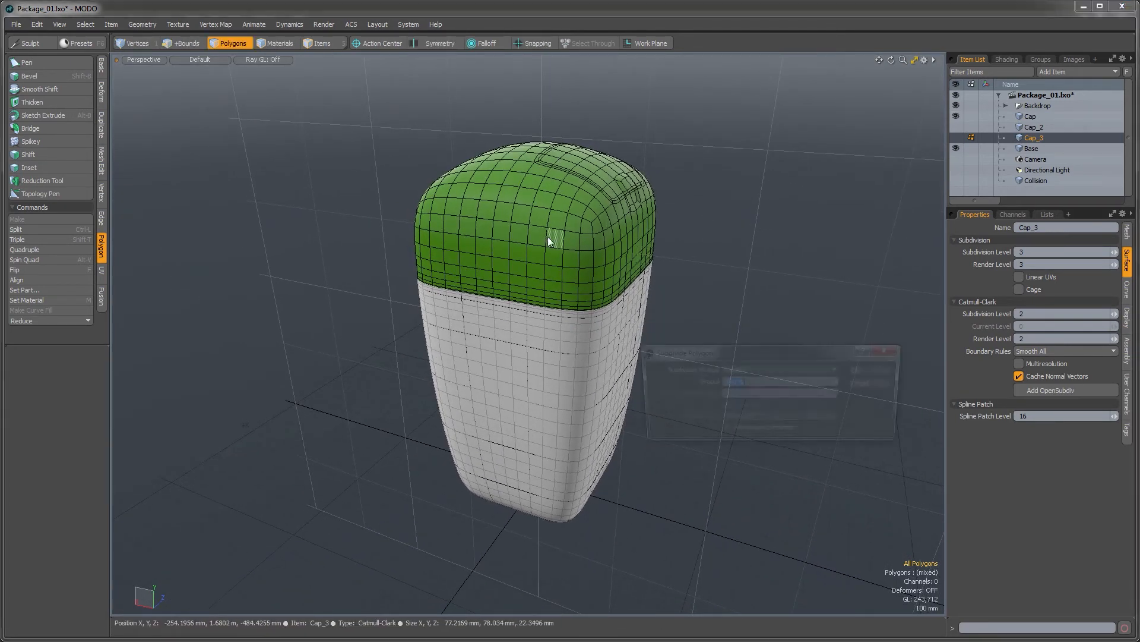
Subdivide all polygons of the Cap_3 mesh with the Subdivide Polygons command
key(shift+d)
click(742, 371)
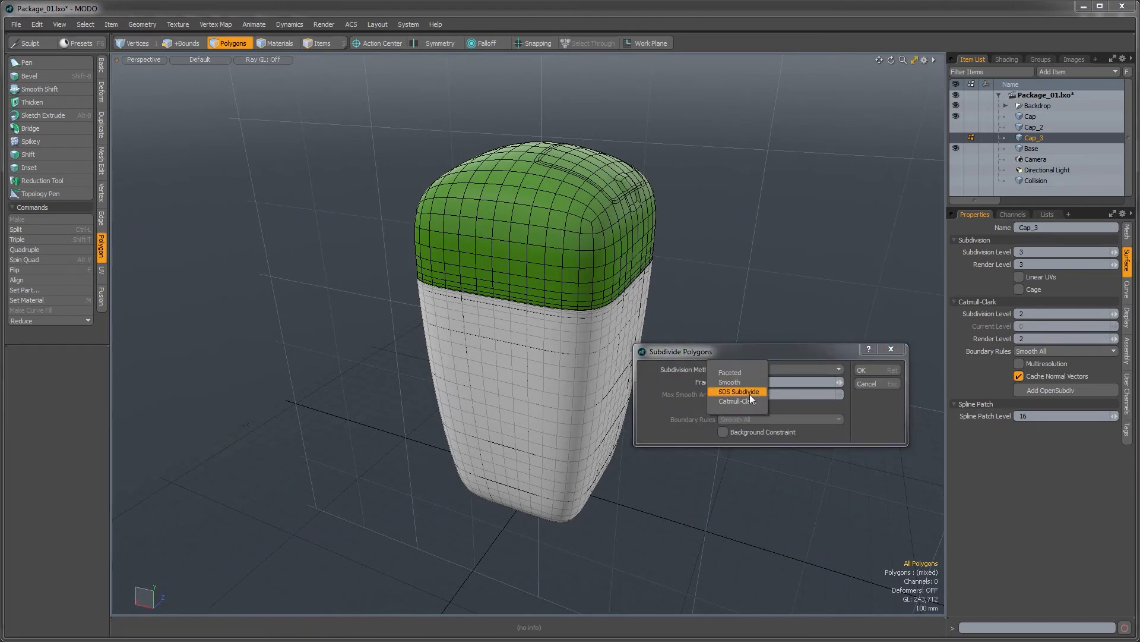
click(754, 398)
click(875, 372)
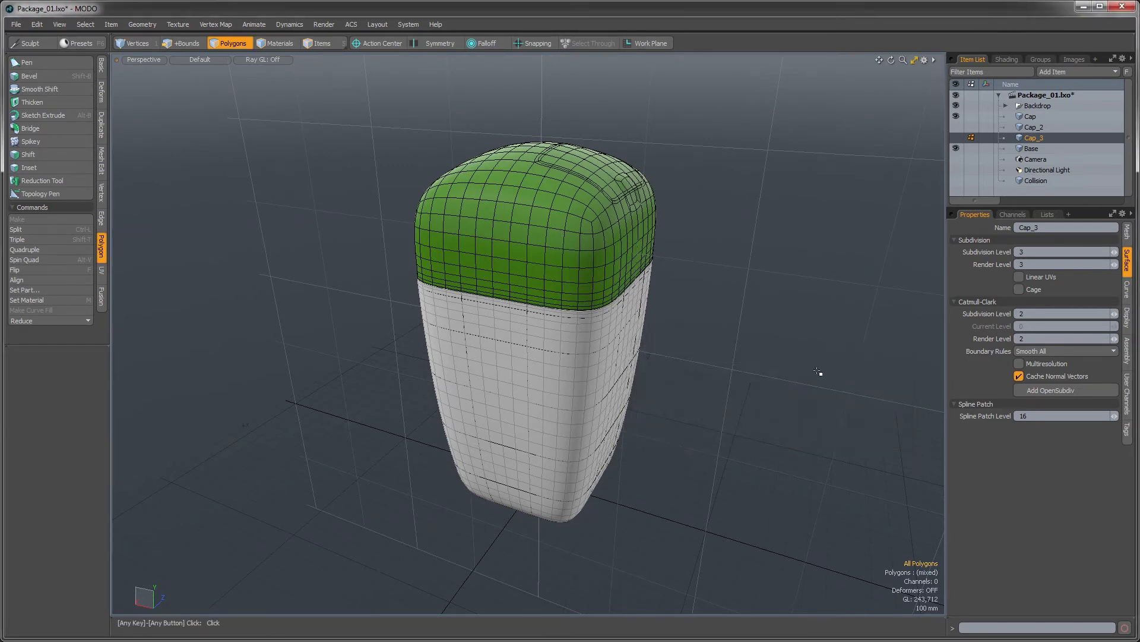
scroll(665, 335, up, 2)
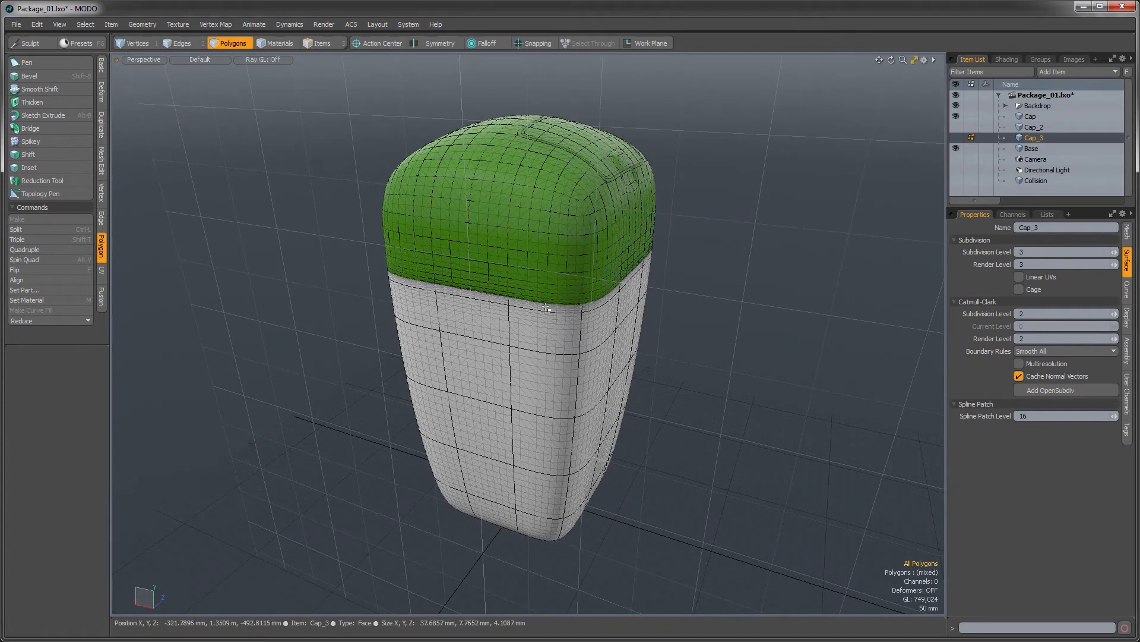
alt+drag(619, 357, 599, 346)
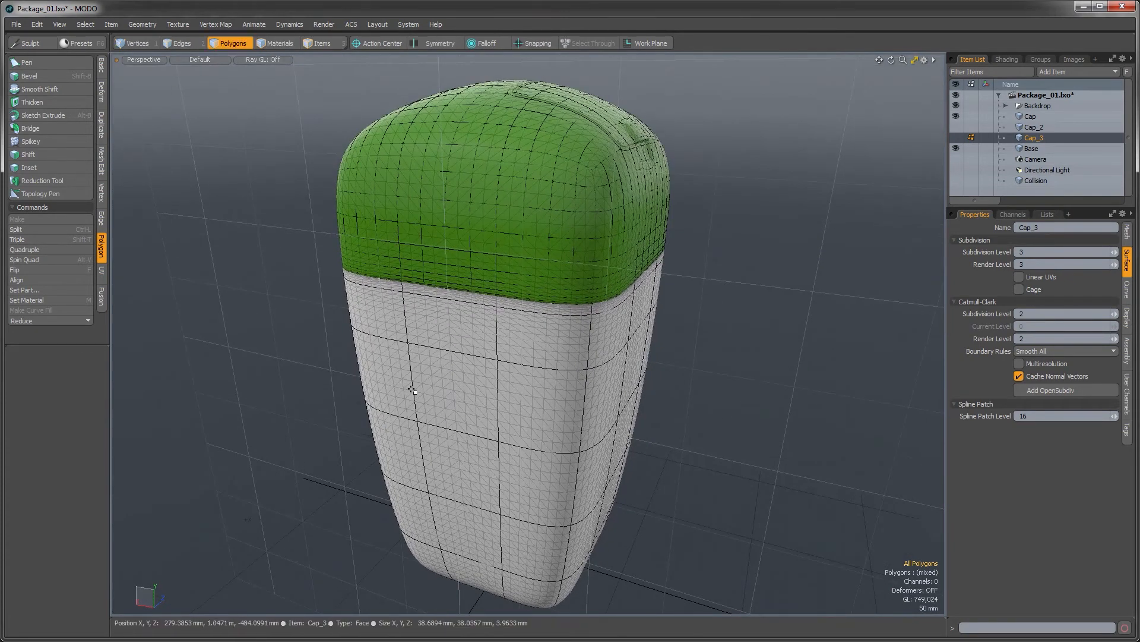
scroll(615, 219, down, 2)
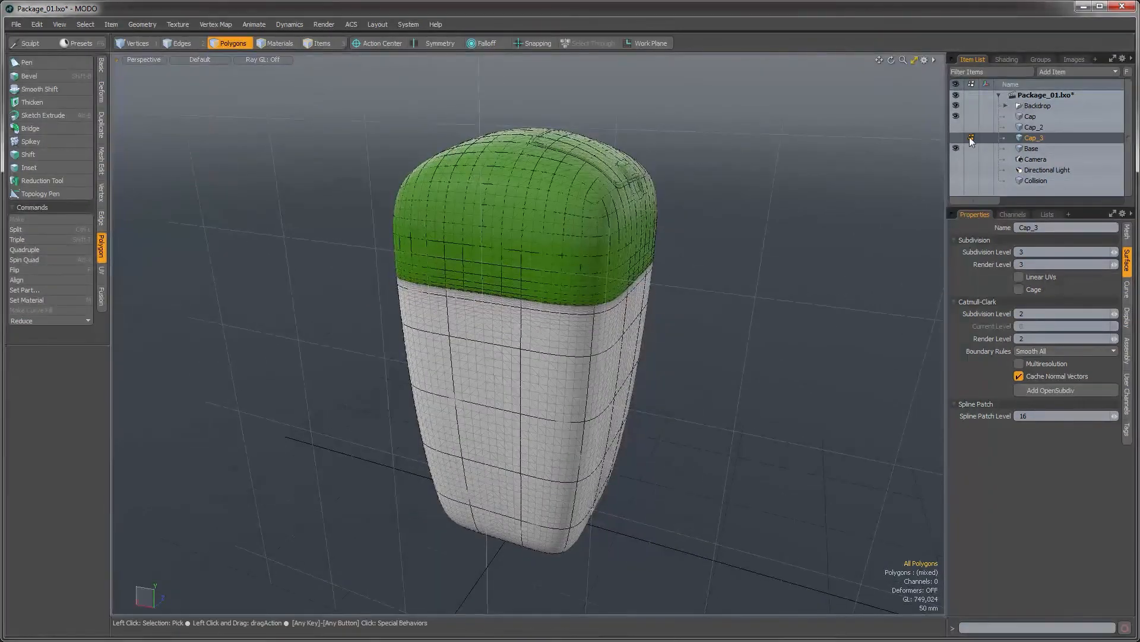
Rename the Cap_3 mesh as Constraint and the Cap_2 mesh as CelloWrap
double_click(1058, 139)
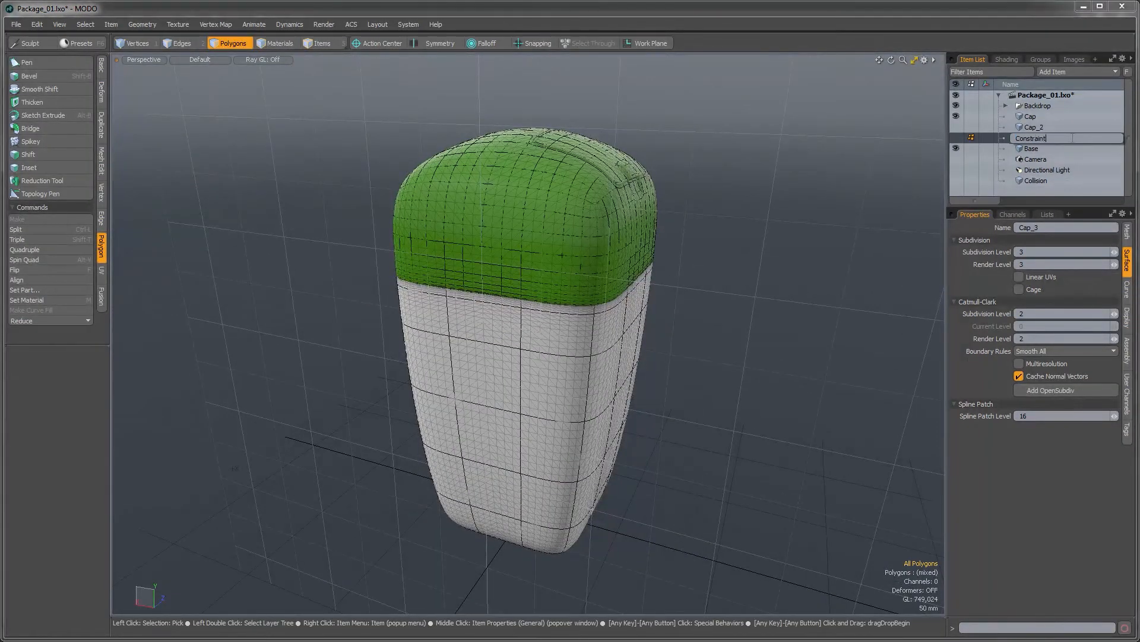
key(Return)
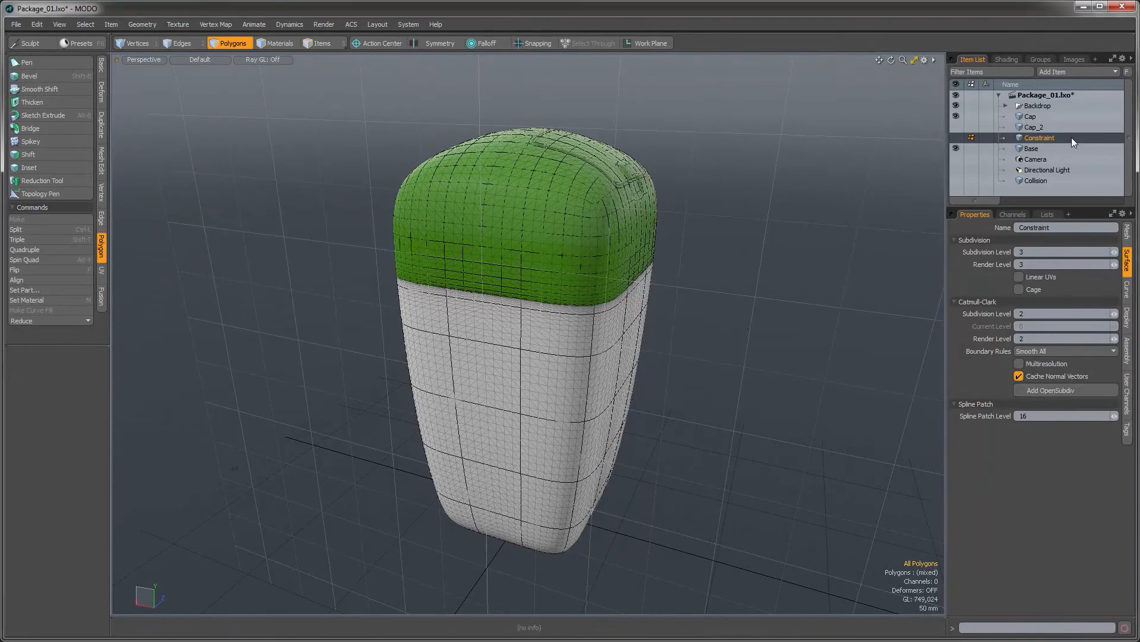
click(1038, 128)
double_click(1038, 129)
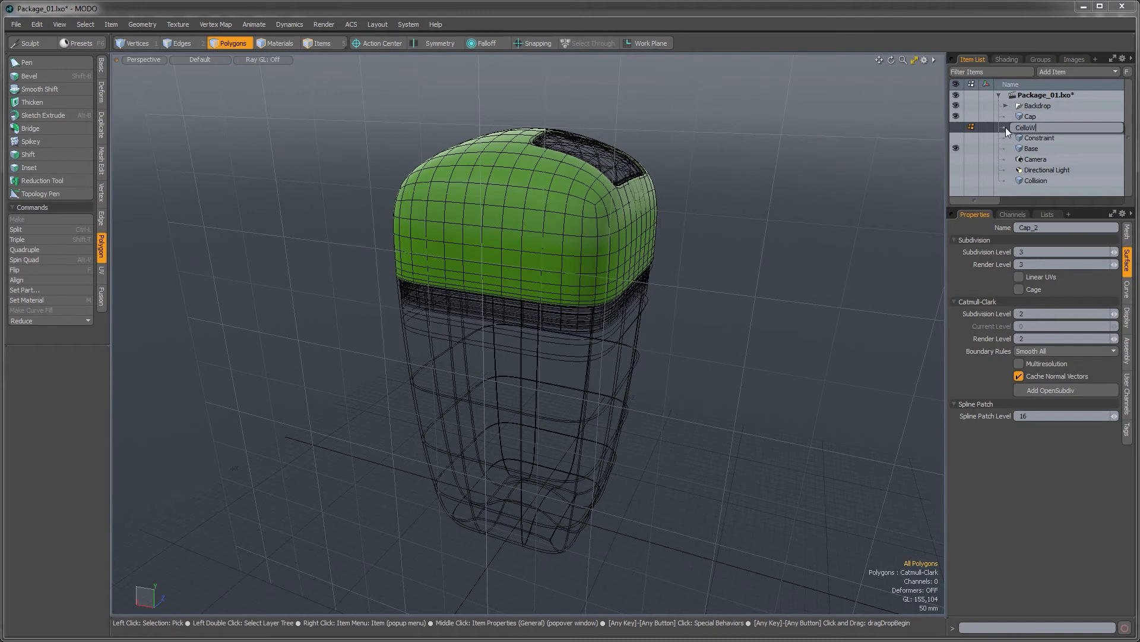
key(Return)
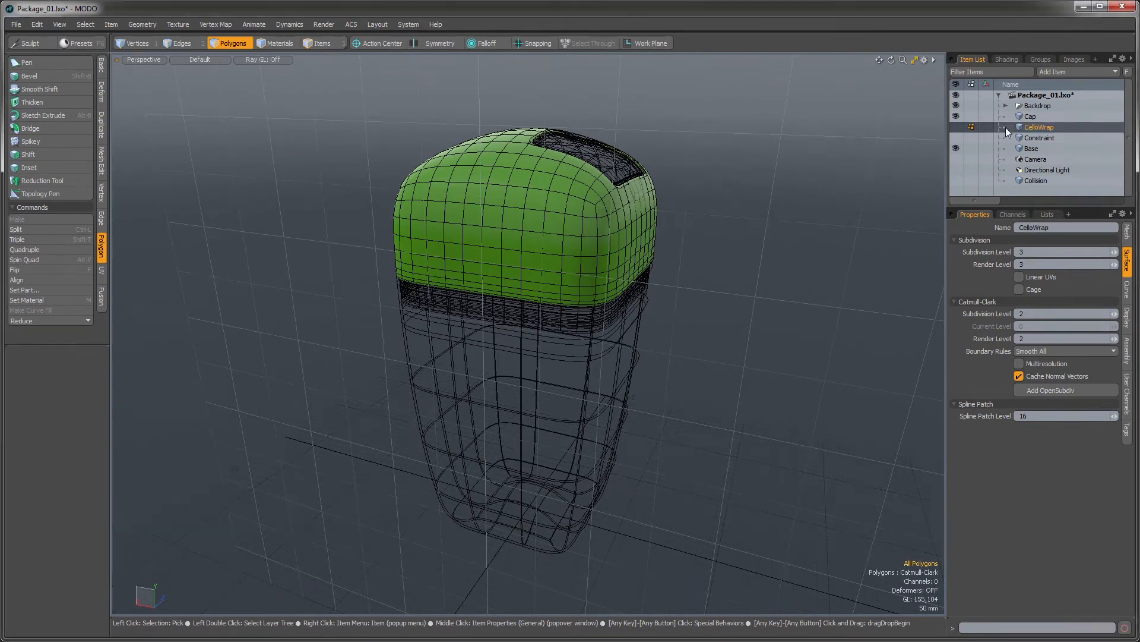
Move Base directly below Cap in the item order, then hide Cap and show CelloWrap and Base
drag(1024, 148, 1032, 122)
click(956, 115)
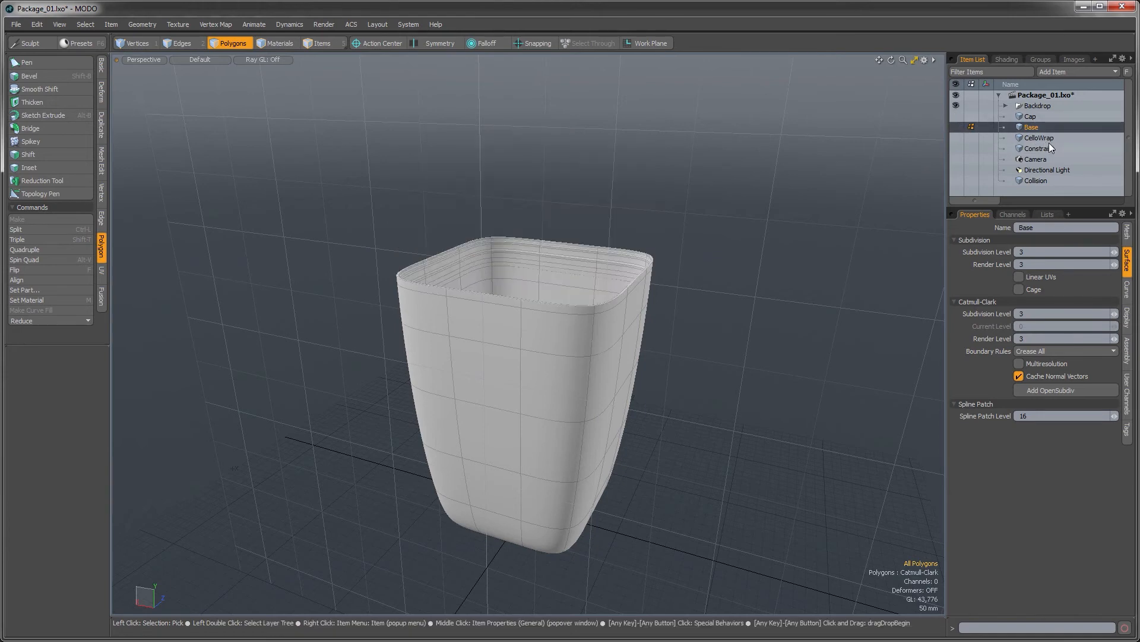
click(955, 137)
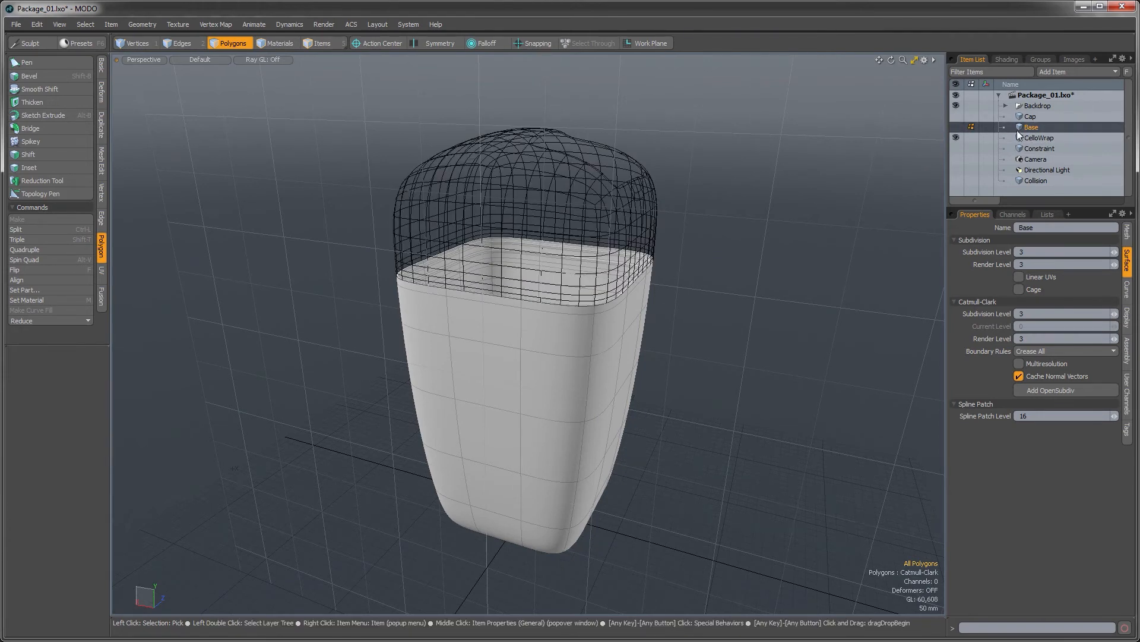
click(956, 126)
alt+drag(592, 238, 554, 282)
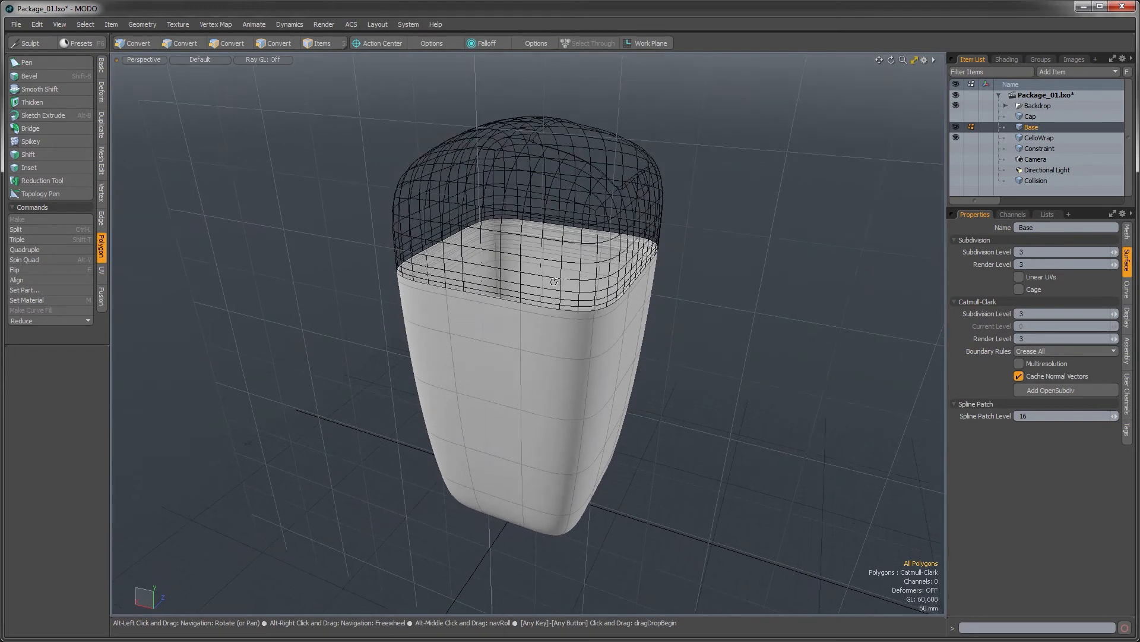
Make CelloWrap the active mesh, hide Base and make Constraint visible
click(1032, 136)
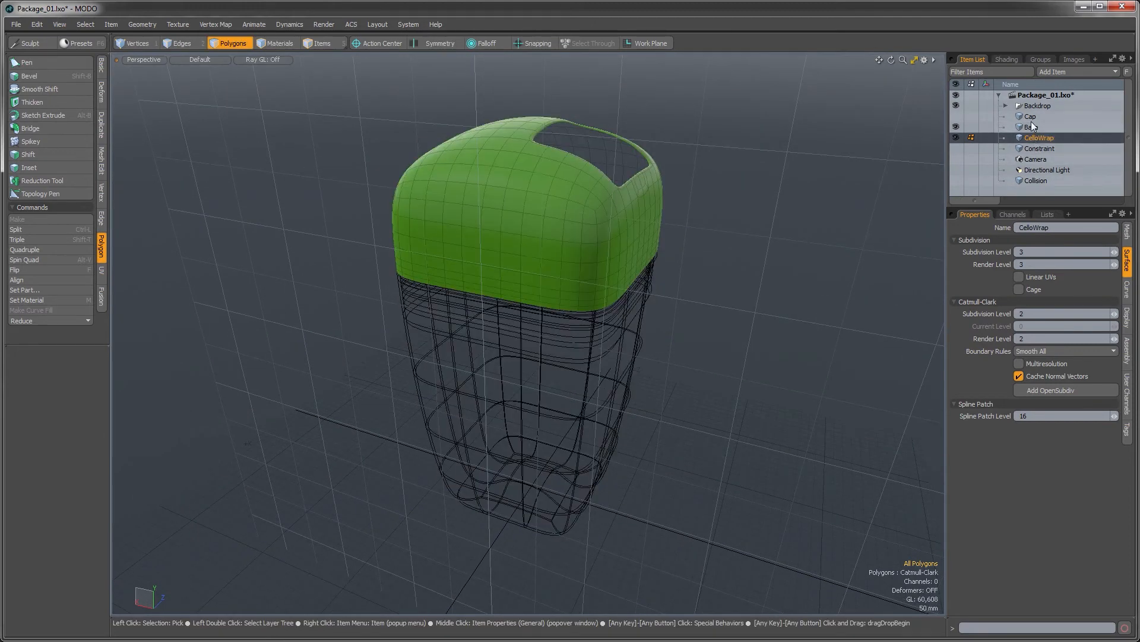
click(954, 128)
click(955, 148)
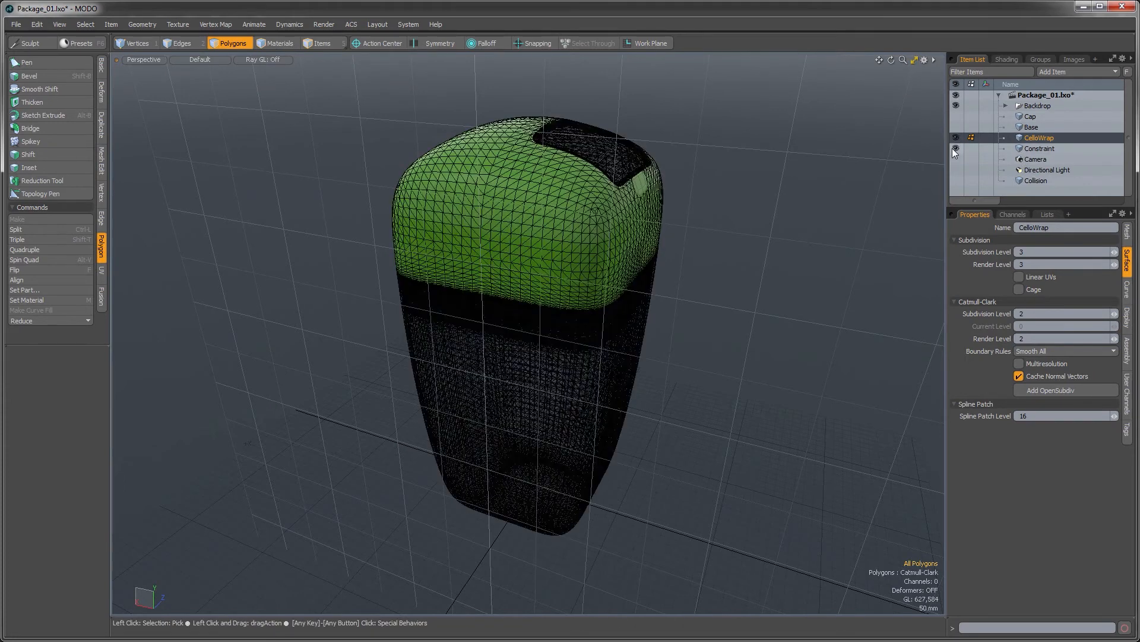
Hide all connected polygons of the CelloWrap cap shell and save the scene
alt+drag(534, 309, 568, 274)
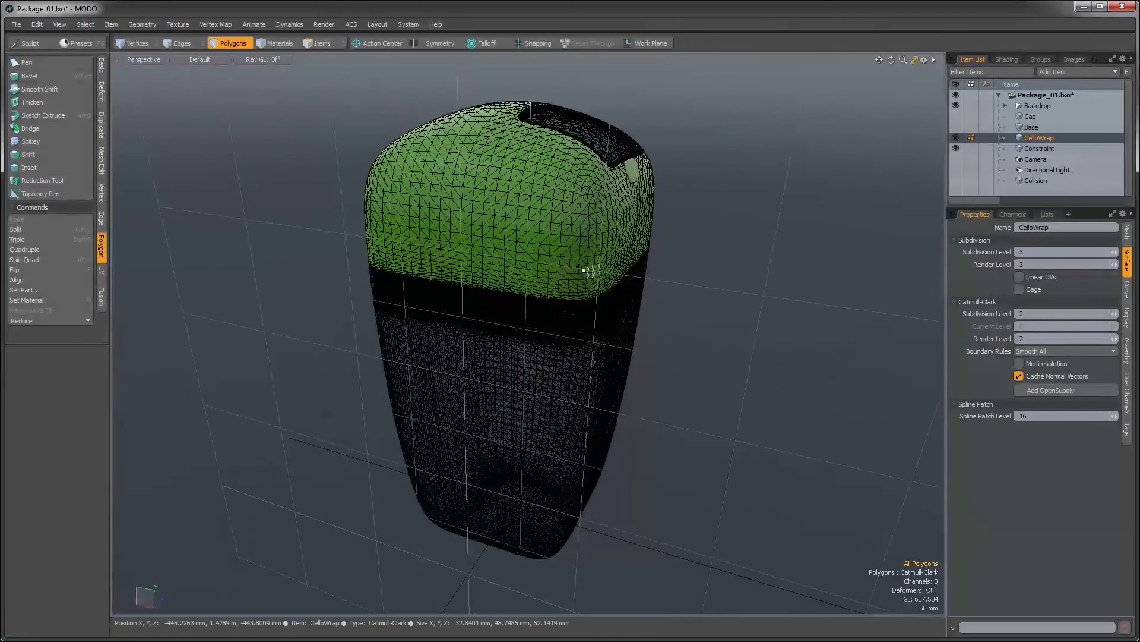
double_click(565, 262)
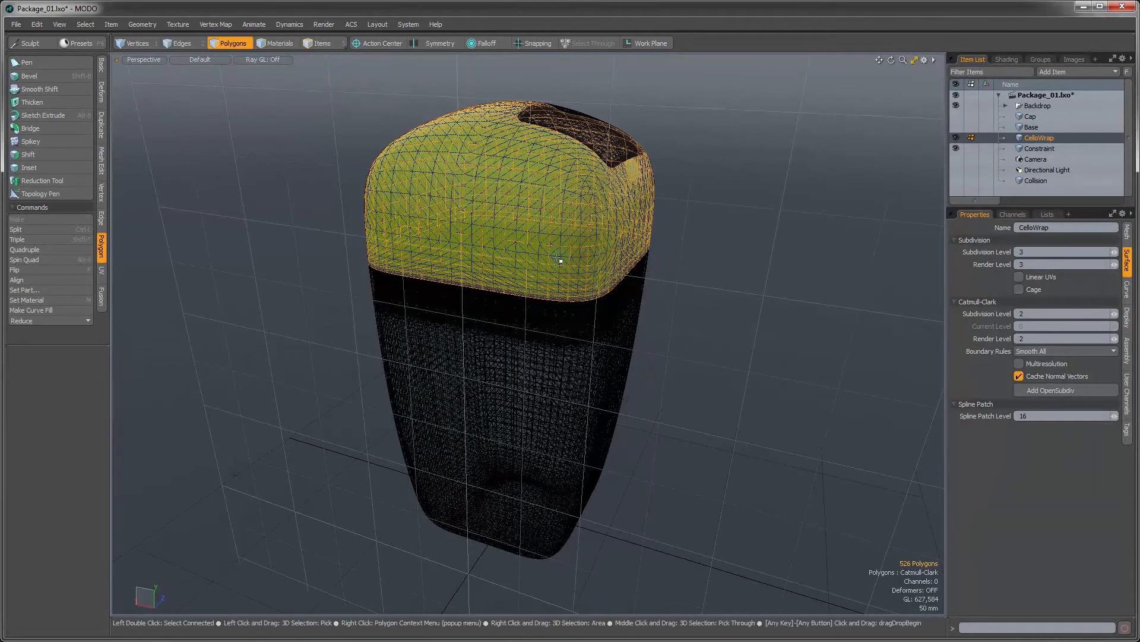
key(h)
alt+drag(562, 313, 659, 312)
key(ctrl+s)
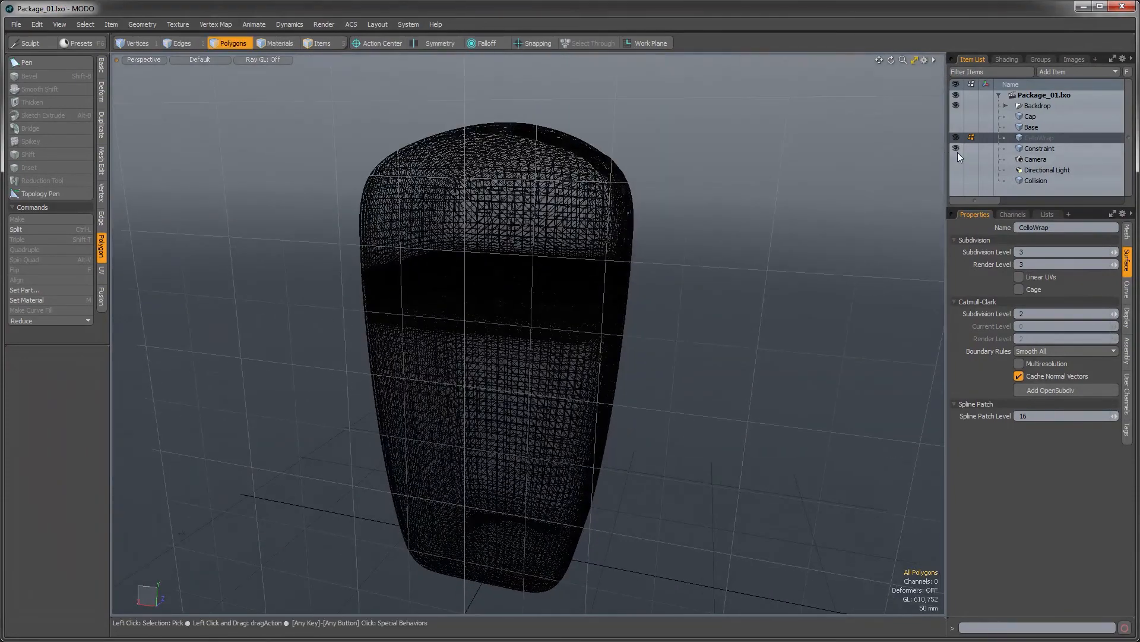
Create a Y-axis cylinder with a radius of about 645 mm around the package in CelloWrap, with its X position at 0
alt+drag(558, 350, 534, 421)
scroll(478, 384, down, 3)
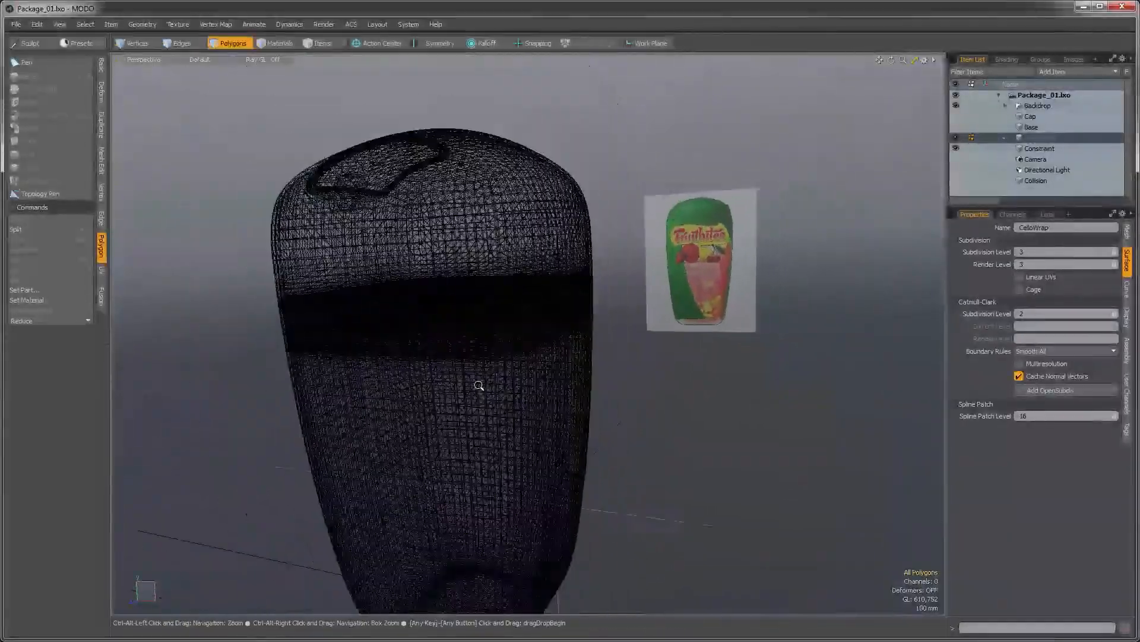
alt+drag(479, 384, 558, 410)
click(101, 66)
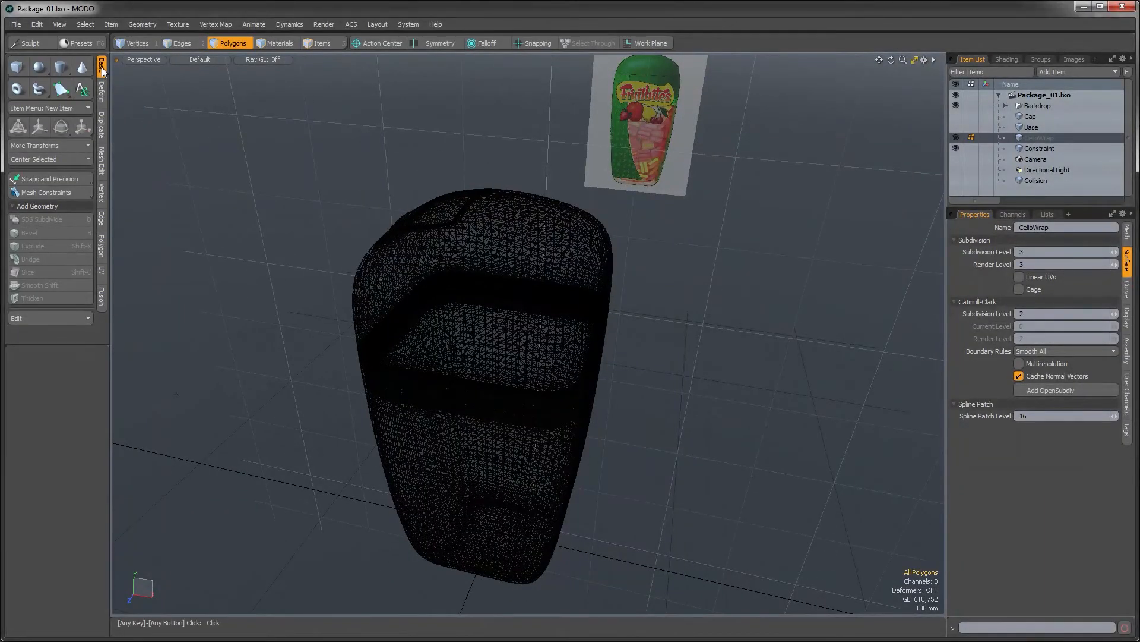
click(61, 67)
alt+drag(356, 234, 474, 399)
alt+shift+drag(474, 399, 521, 384)
key(ctrl+z)
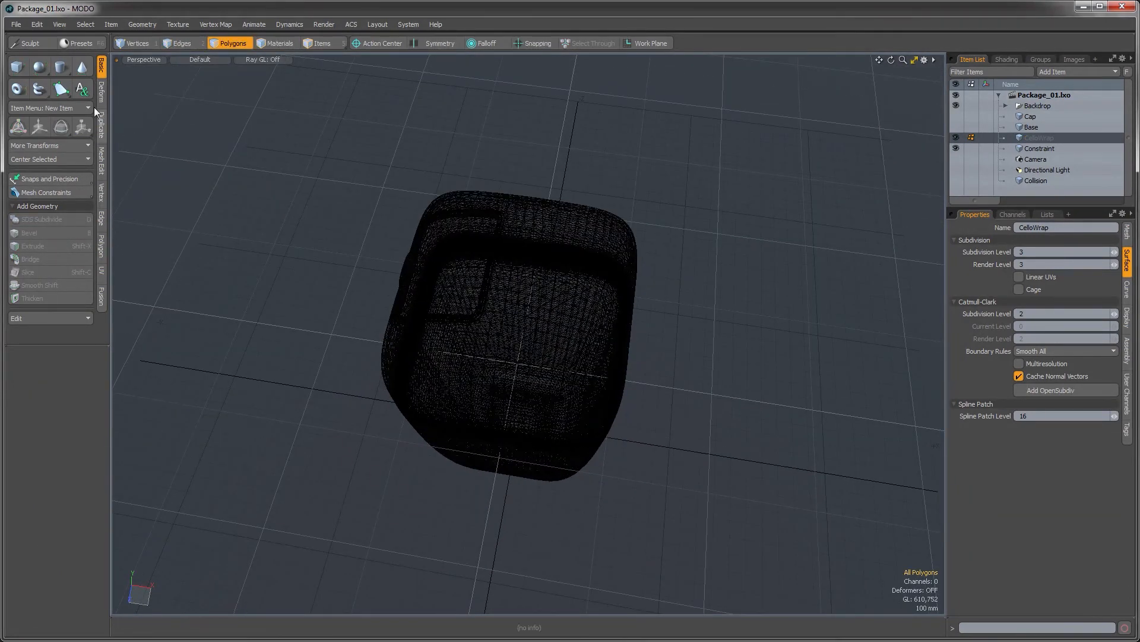
click(61, 67)
click(517, 366)
ctrl+drag(518, 365, 574, 339)
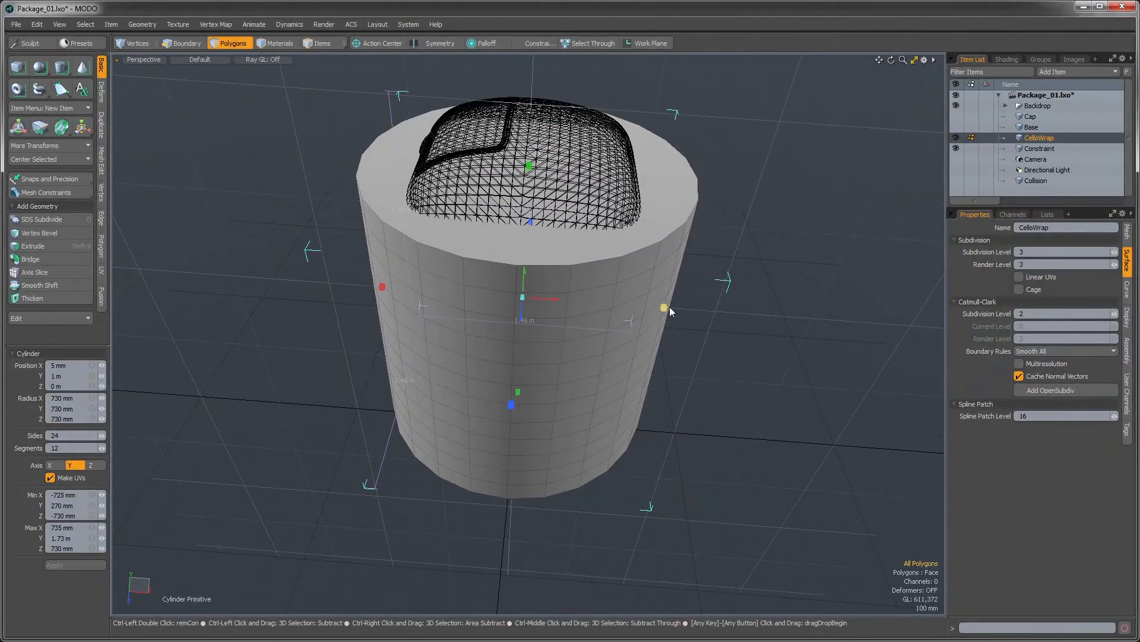
ctrl+drag(665, 308, 647, 307)
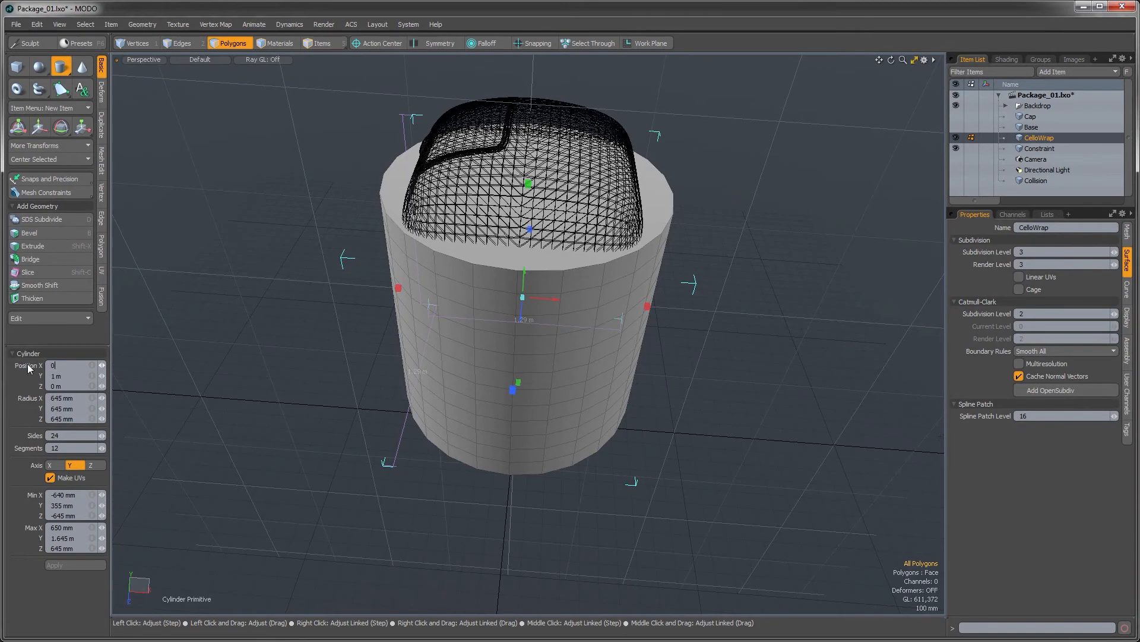
key(Tab)
In the front view, lower the cylinder's upper end to about 1.605 m and hide the Constraint mesh
alt+drag(475, 380, 512, 278)
key(ctrl+space)
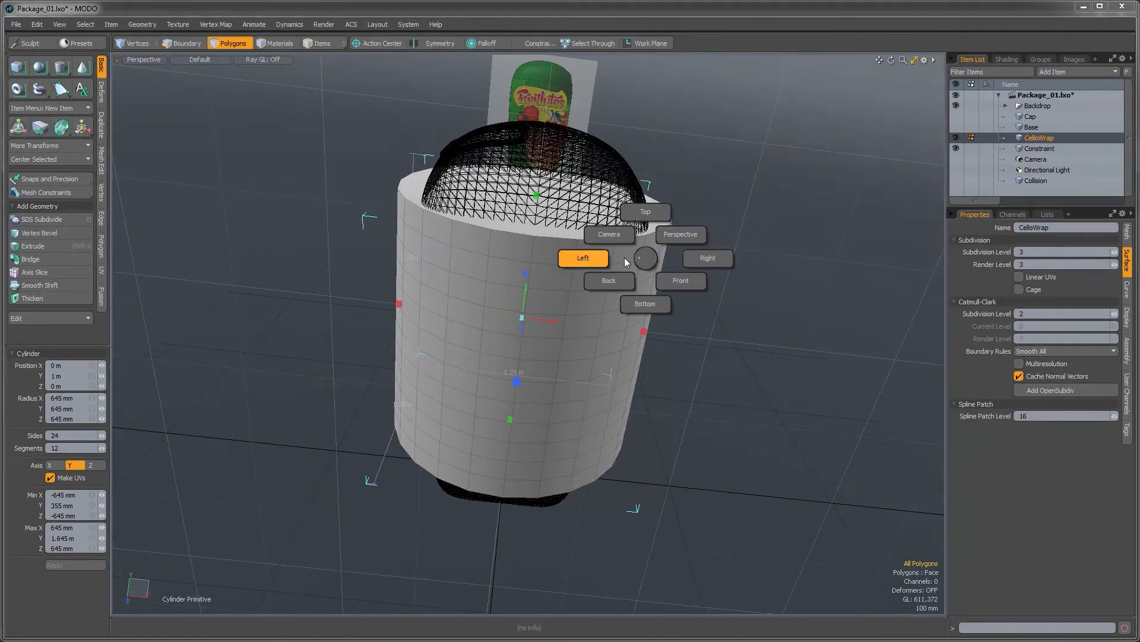
click(680, 280)
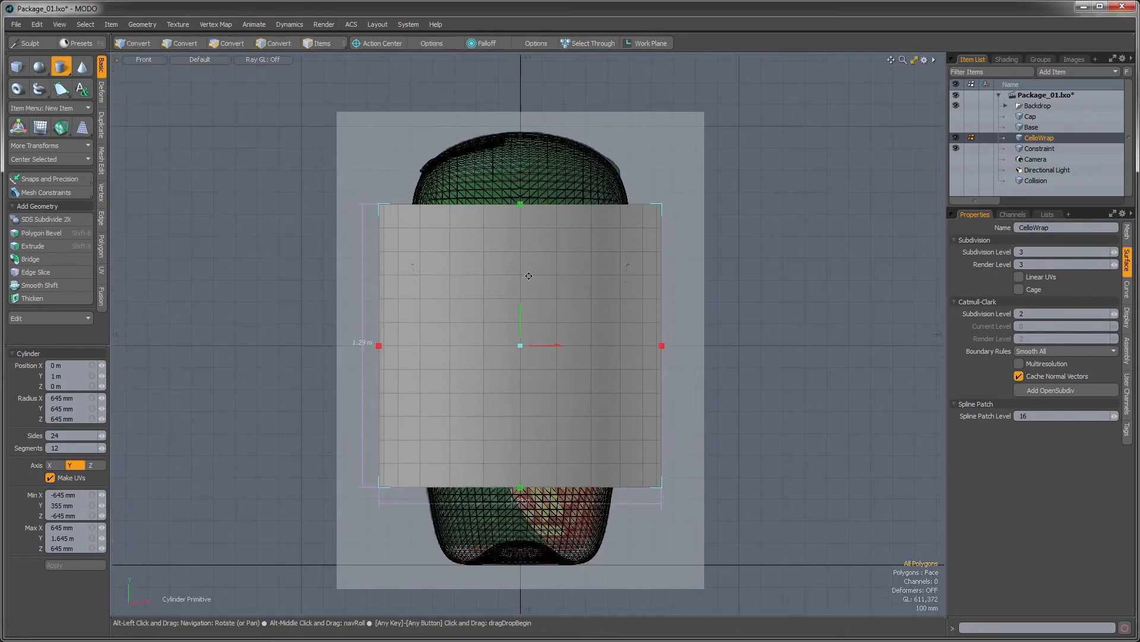
mouse_move(529, 222)
mouse_down()
mouse_move(529, 263)
mouse_move(529, 232)
mouse_up()
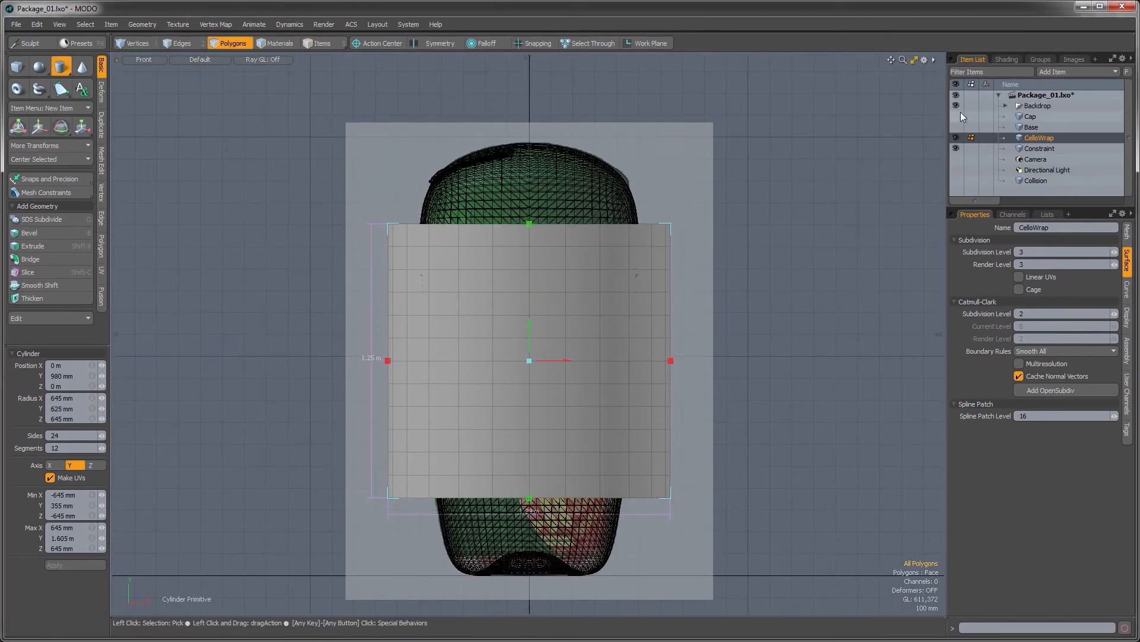
click(956, 149)
alt+shift+drag(553, 249, 552, 279)
key(space)
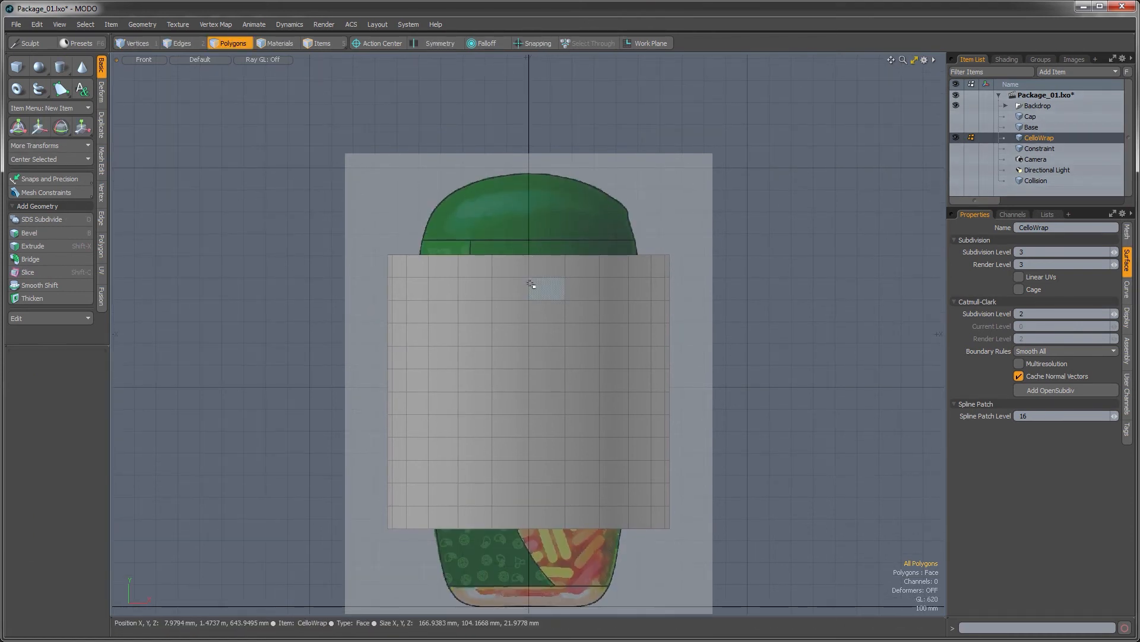
Select the whole cylinder and move it up about 62 mm so its upper edge meets the cap seam in the artwork
double_click(530, 285)
scroll(535, 267, up, 3)
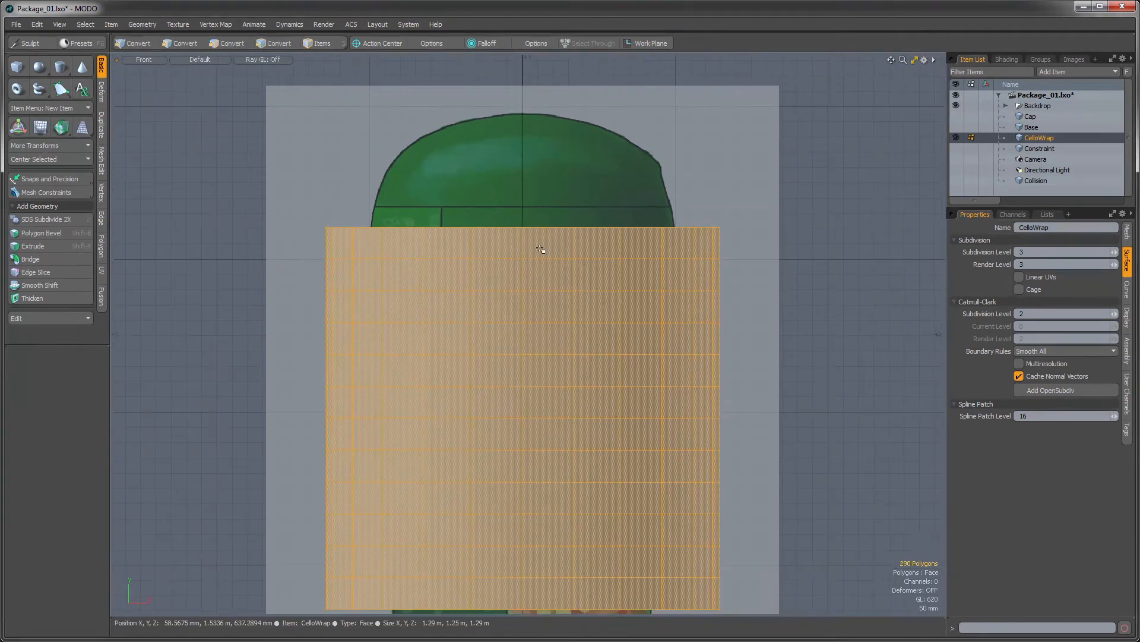
key(w)
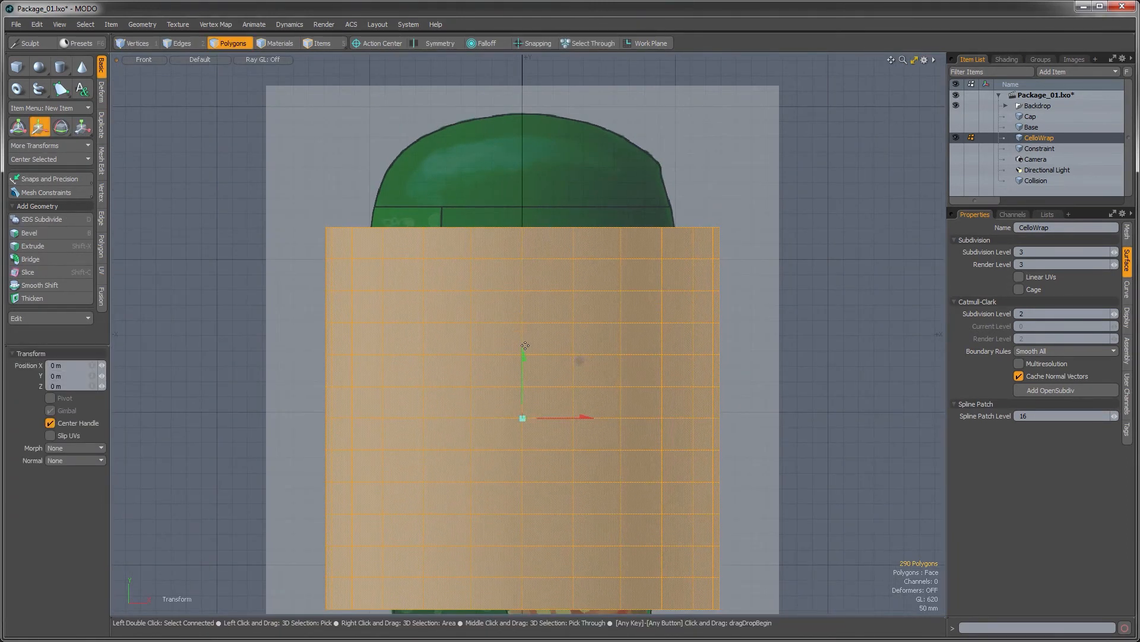
drag(523, 380, 523, 361)
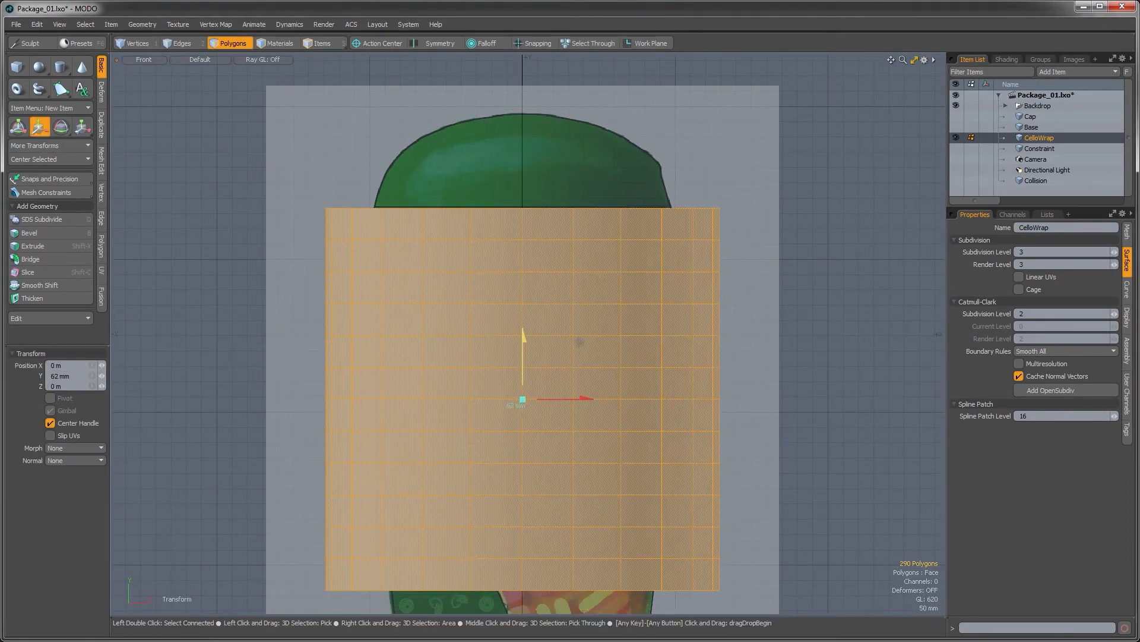
alt+shift+drag(512, 283, 516, 207)
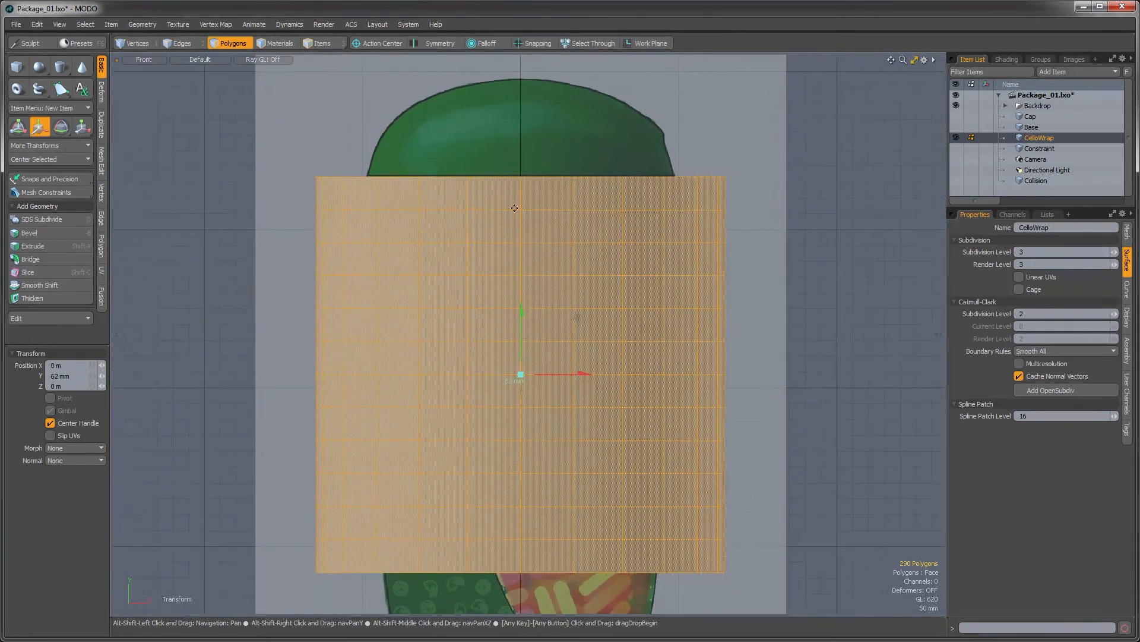
alt+shift+drag(521, 262, 494, 150)
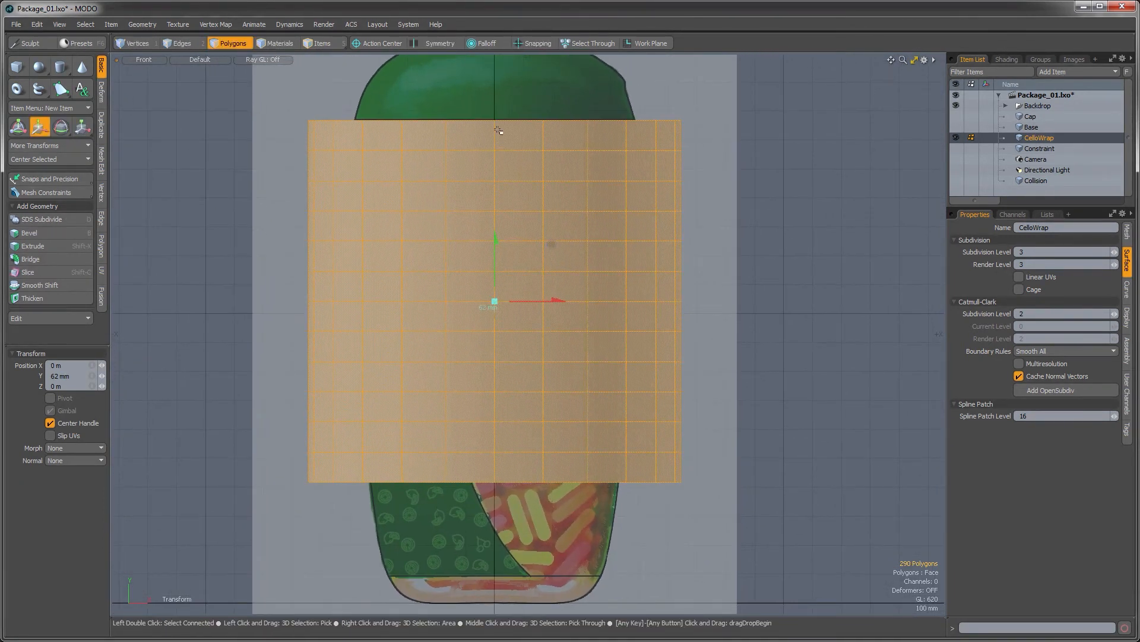
Scale the cylinder vertically to about 126% from its upper edge and return to the perspective view
key(r)
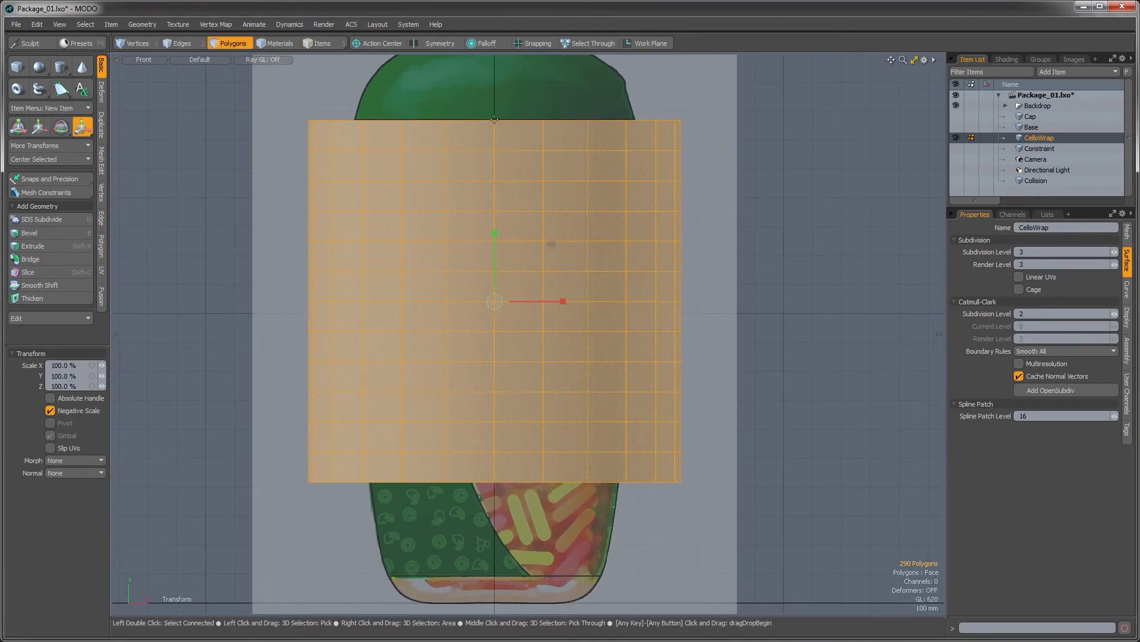
alt+shift+drag(501, 121, 497, 154)
ctrl+alt+drag(497, 154, 492, 65)
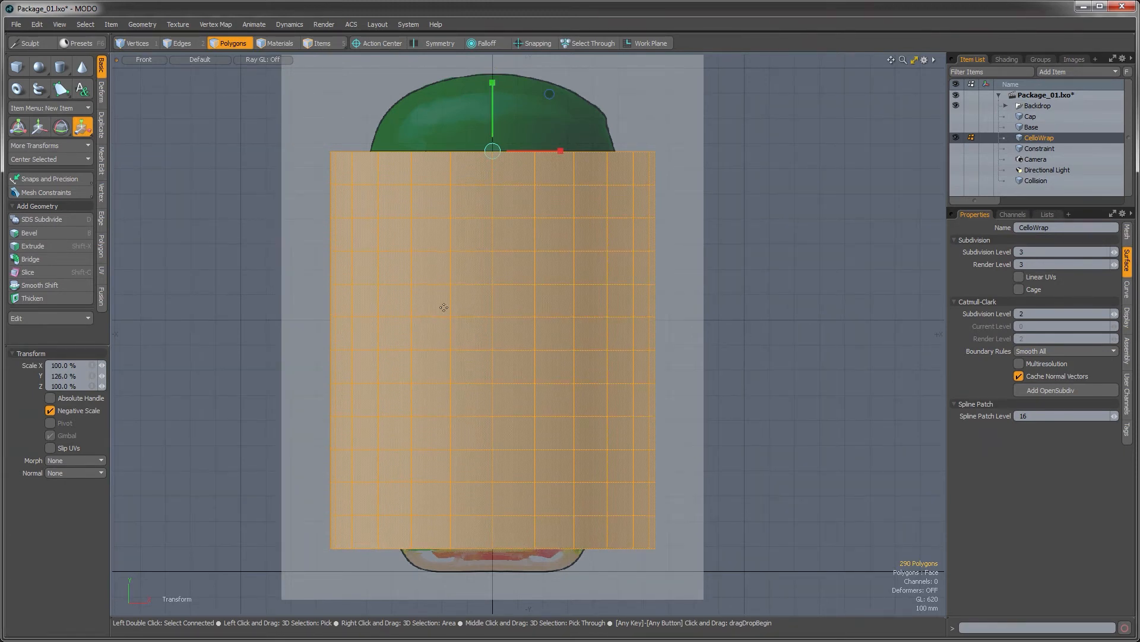
key(w)
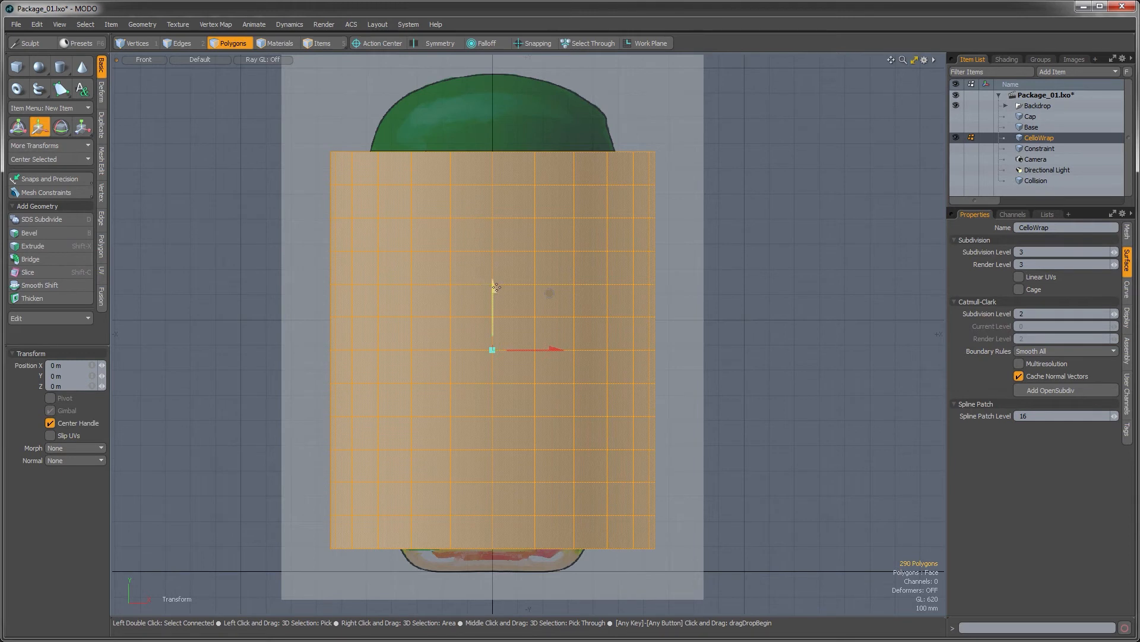
mouse_move(496, 287)
mouse_down()
mouse_move(497, 315)
mouse_move(496, 282)
mouse_up()
mouse_move(493, 237)
mouse_down()
mouse_move(493, 309)
mouse_move(493, 237)
mouse_up()
key(ctrl+space)
click(476, 265)
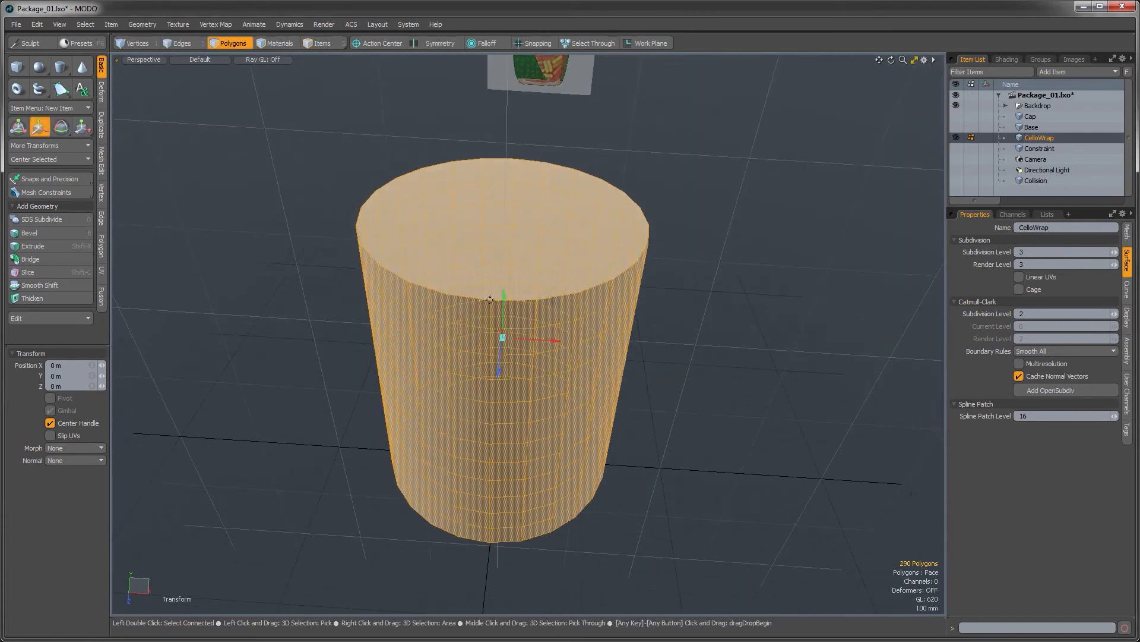
Delete the end-cap polygons at both the upper and lower ends of the CelloWrap cylinder, leaving an open tube
key(space)
click(517, 267)
key(Delete)
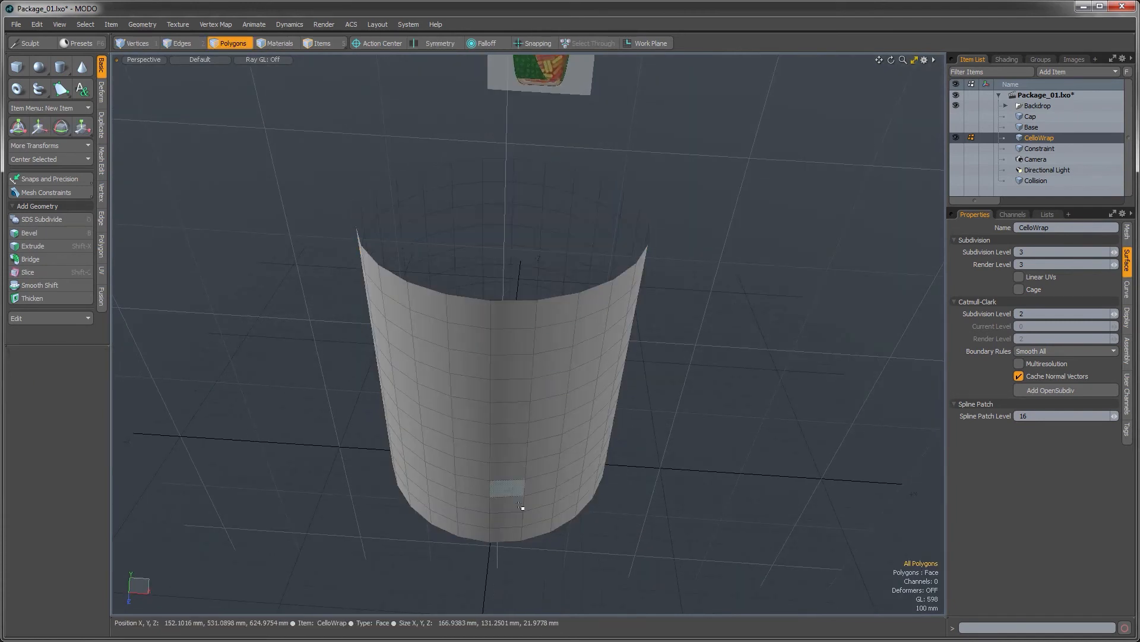
alt+drag(505, 438, 504, 503)
shift+click(504, 503)
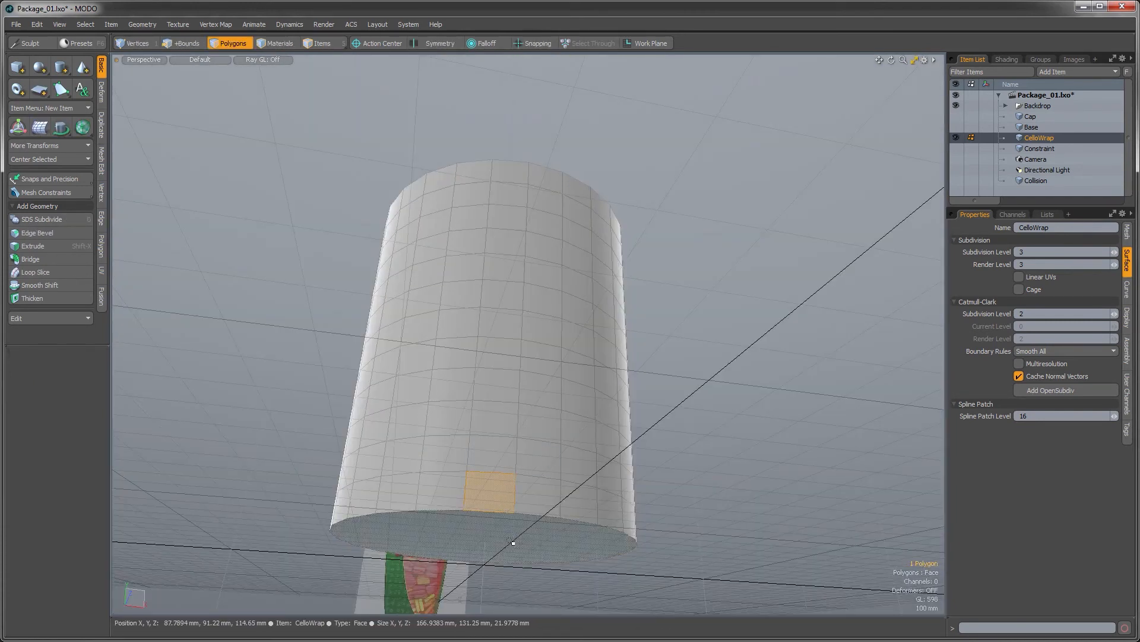
shift+click(514, 541)
ctrl+click(500, 502)
key(Delete)
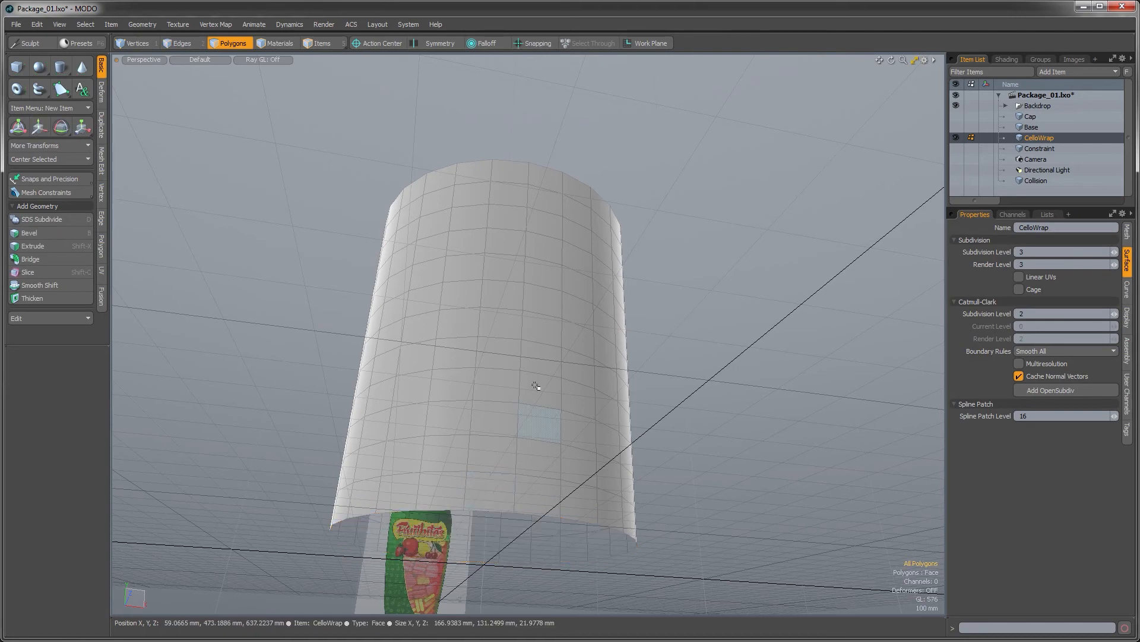
alt+drag(535, 382, 516, 401)
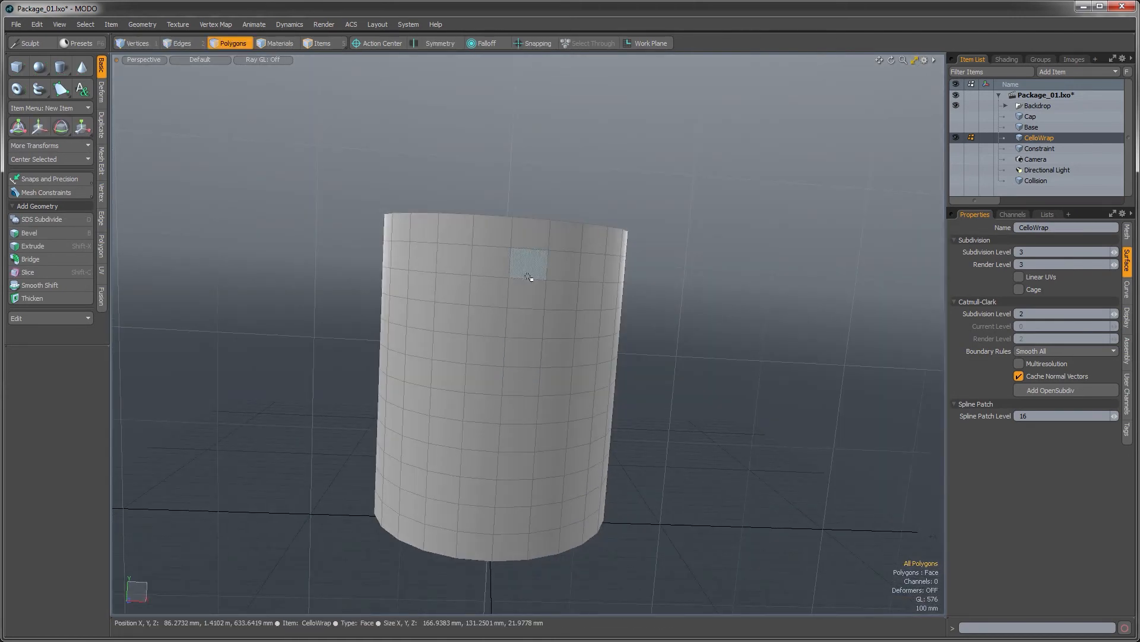
Subdivide all the cylinder's polygons once with the Catmull-Clark method
alt+drag(534, 248, 516, 345)
key(shift+d)
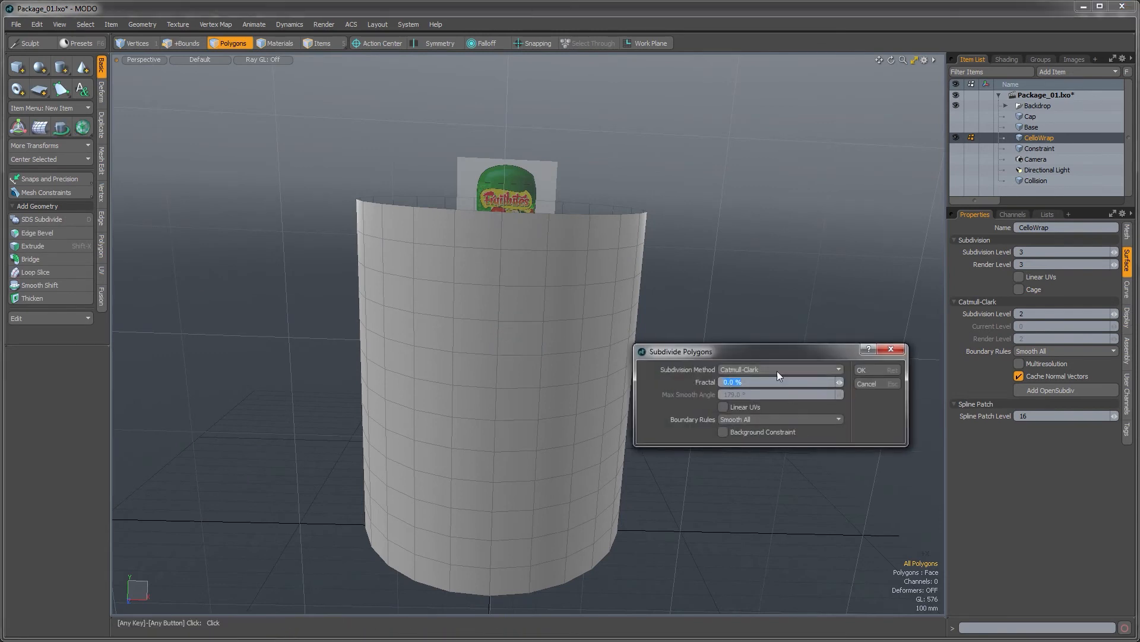
click(866, 368)
Show the Constraint mesh and enable a Background mesh constraint with Vector geometry constraint and a 2 mm offset
alt+drag(535, 333, 562, 438)
click(956, 148)
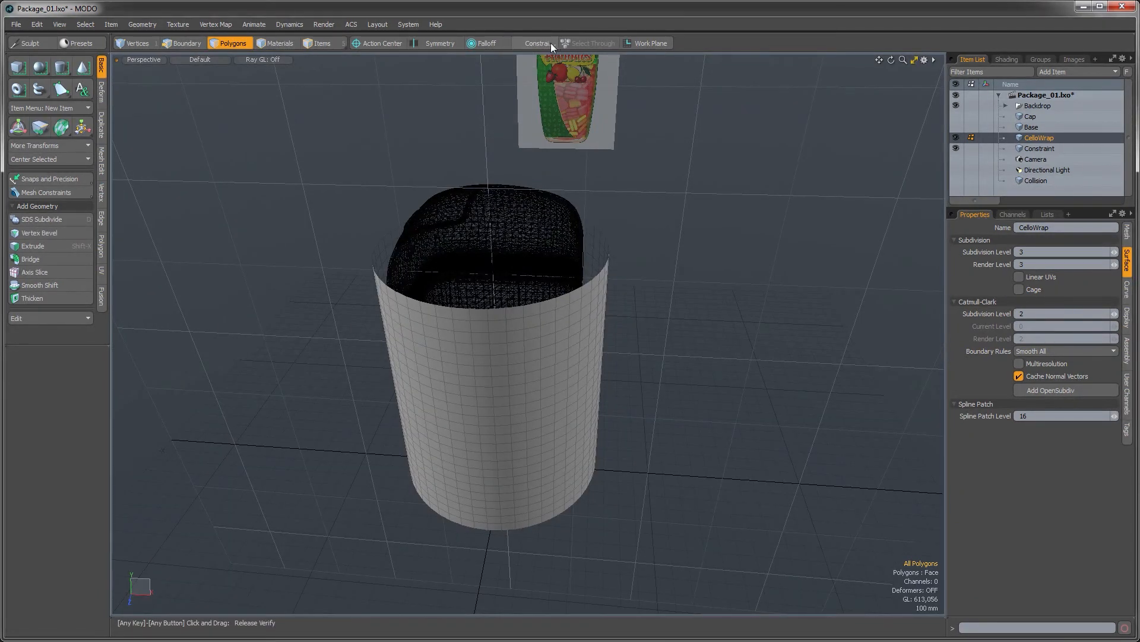
click(543, 41)
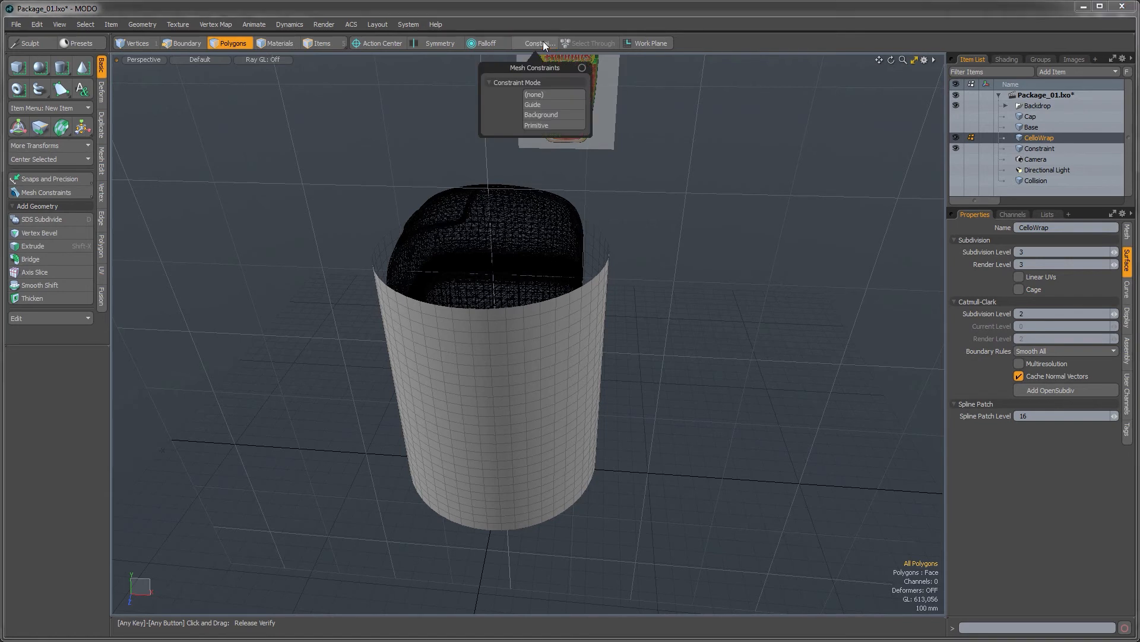
click(533, 112)
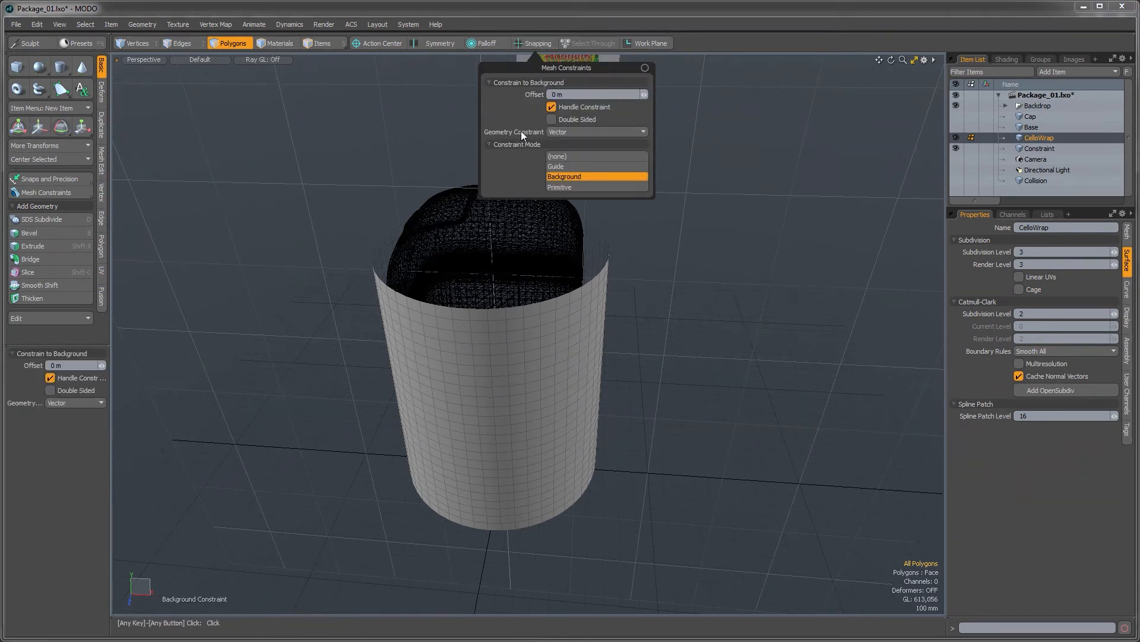
click(556, 132)
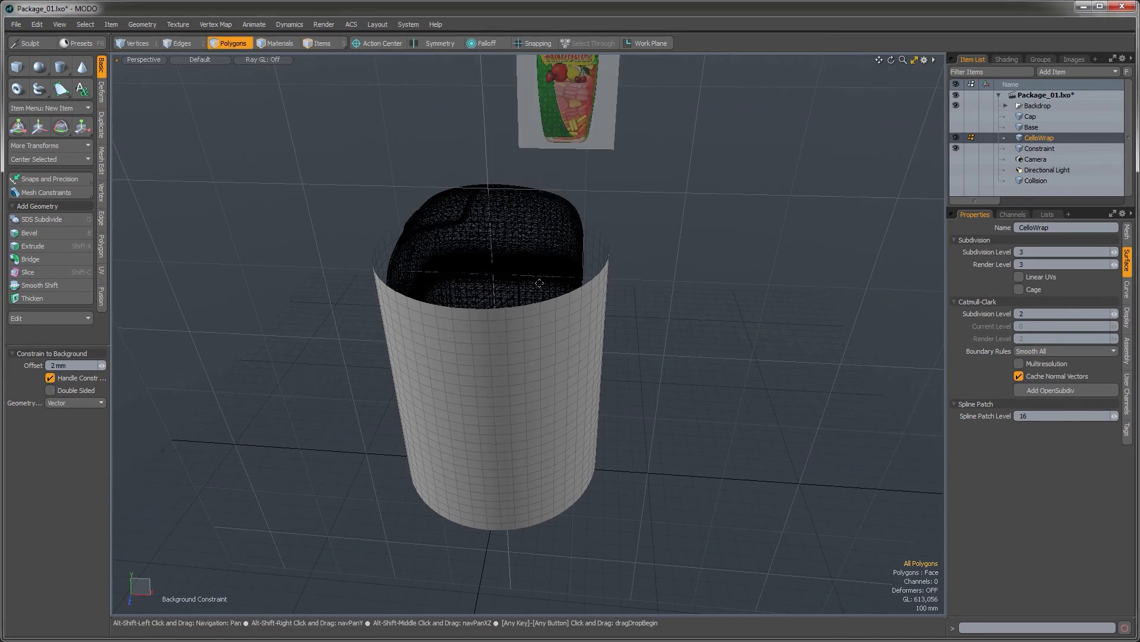
alt+drag(542, 267, 532, 309)
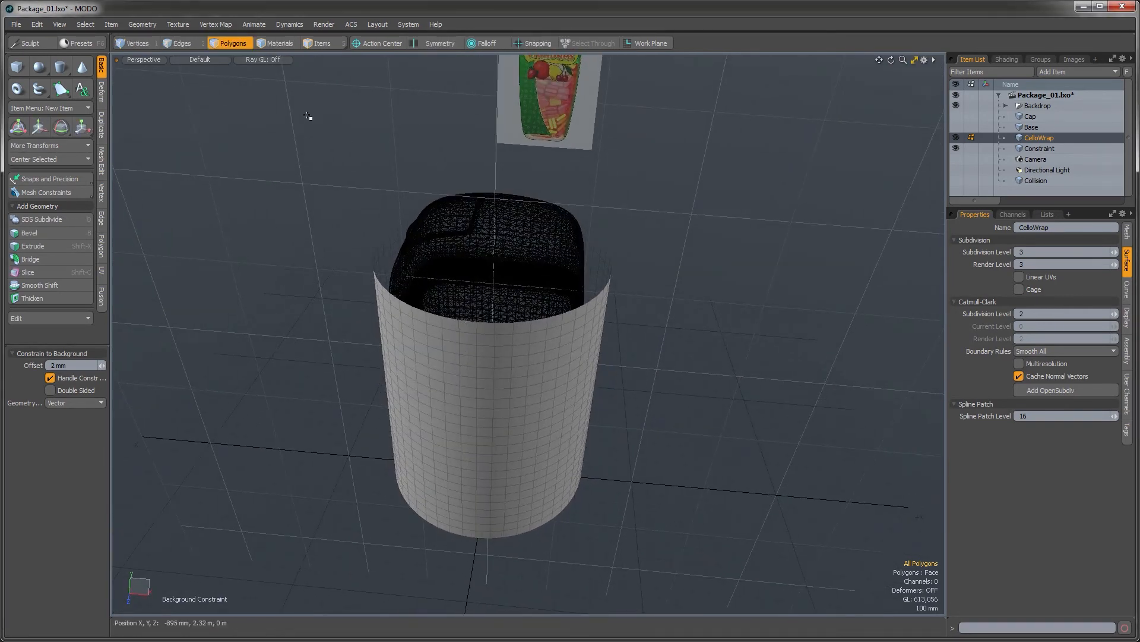
Push the CelloWrap cylinder by -350 mm onto the Constraint mesh, and turn on Catmull-Clark subdivision for it
click(102, 97)
alt+drag(196, 226, 204, 232)
click(49, 233)
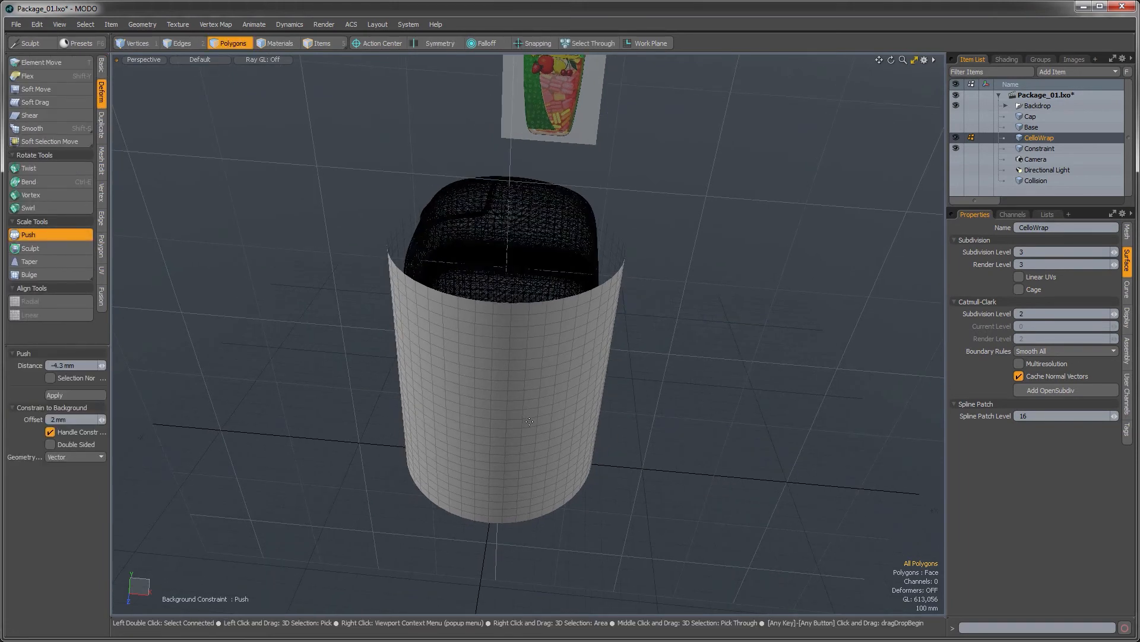
mouse_move(530, 421)
mouse_down()
mouse_move(652, 420)
mouse_move(611, 389)
mouse_move(553, 389)
mouse_move(478, 312)
mouse_move(492, 297)
mouse_up()
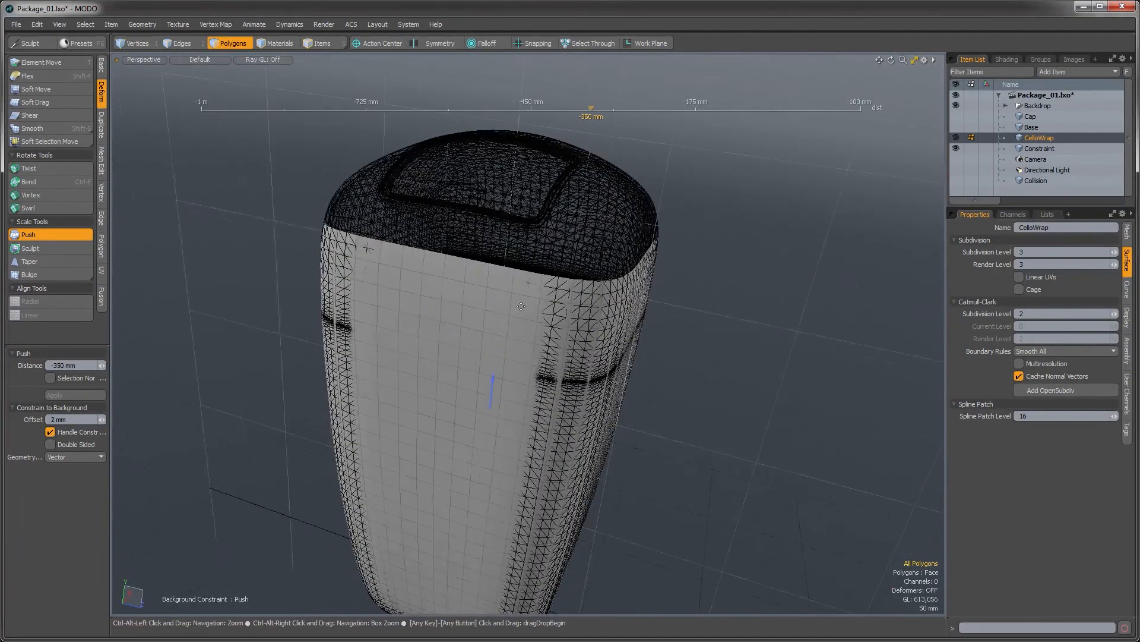
key(q)
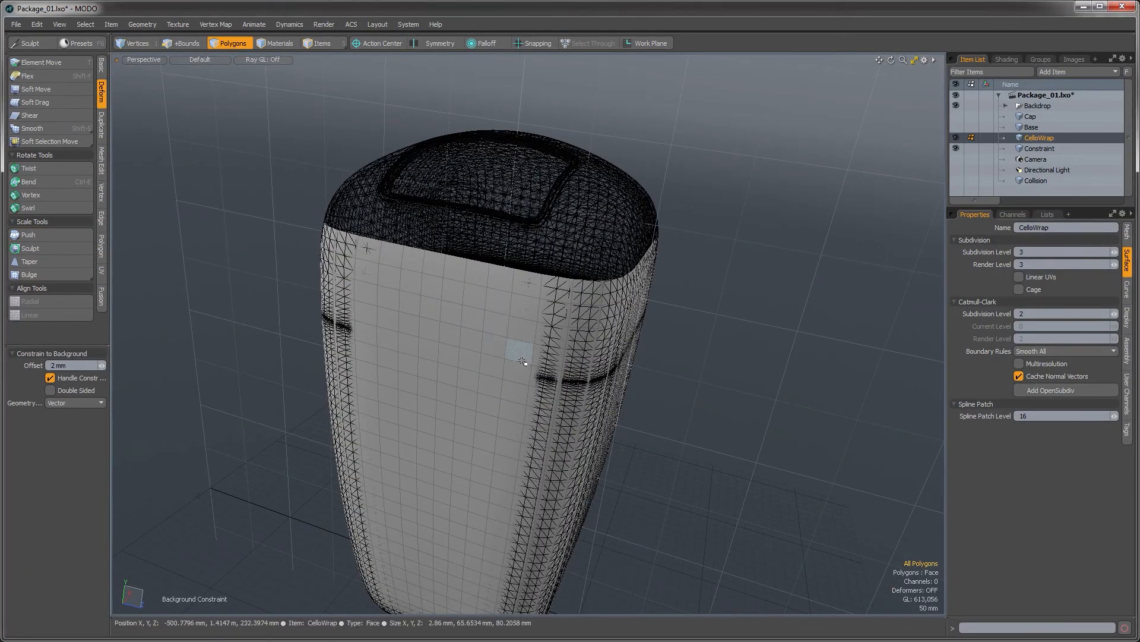
key(shift+Tab)
ctrl+alt+drag(578, 386, 546, 360)
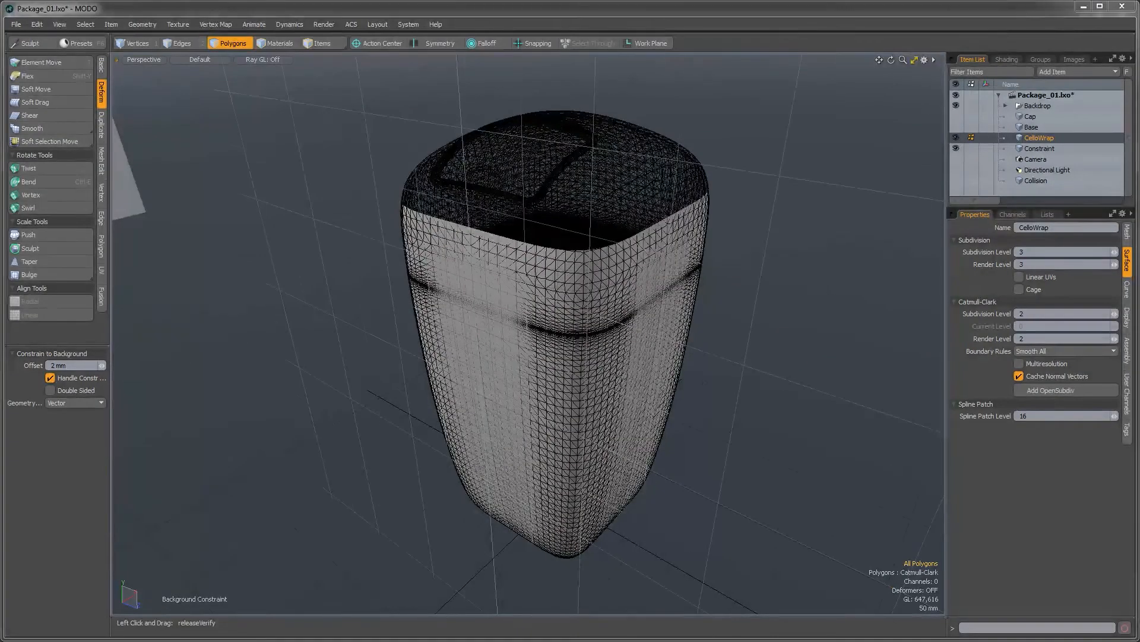
Open a render preview, shrink its window beside the model and frame the upper part of the package
drag(0, 65, 482, 42)
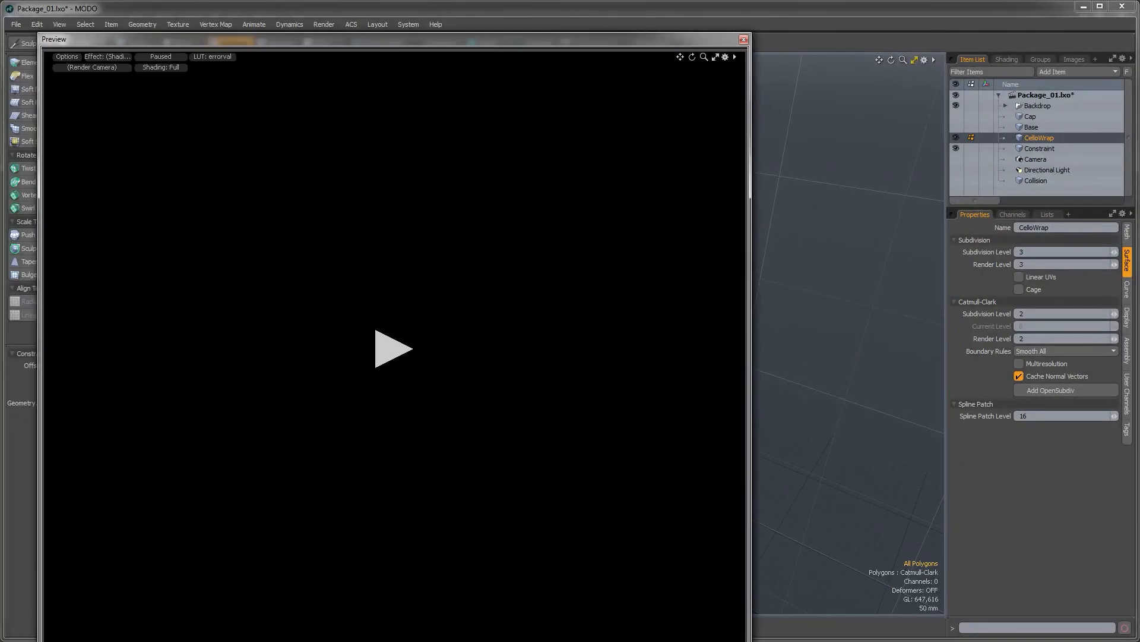
drag(750, 640, 362, 464)
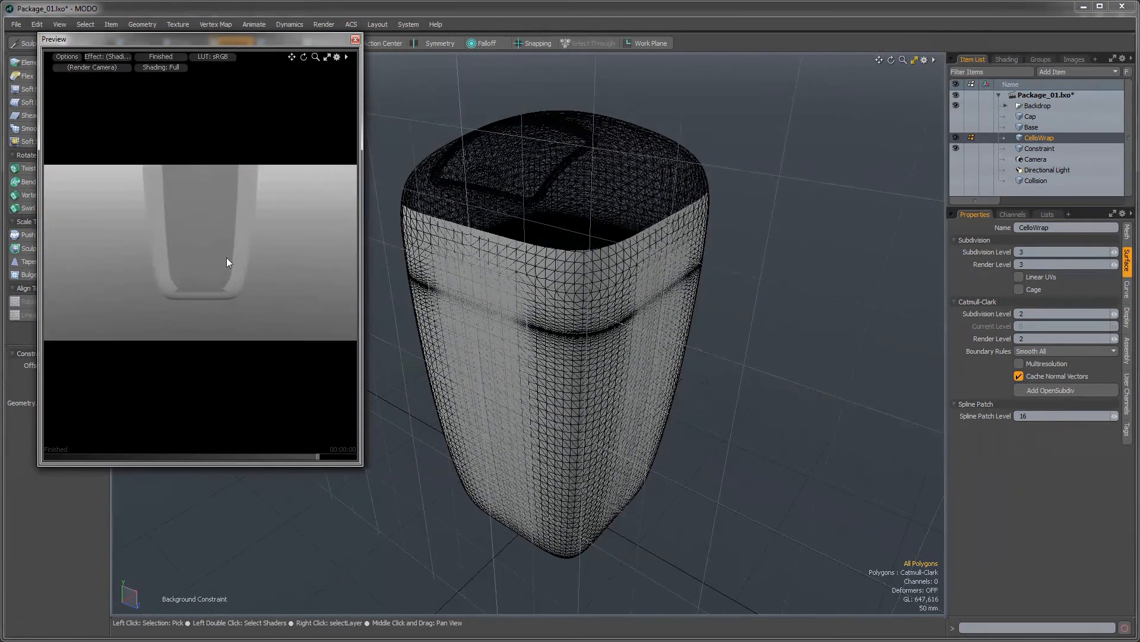
alt+shift+drag(209, 244, 203, 267)
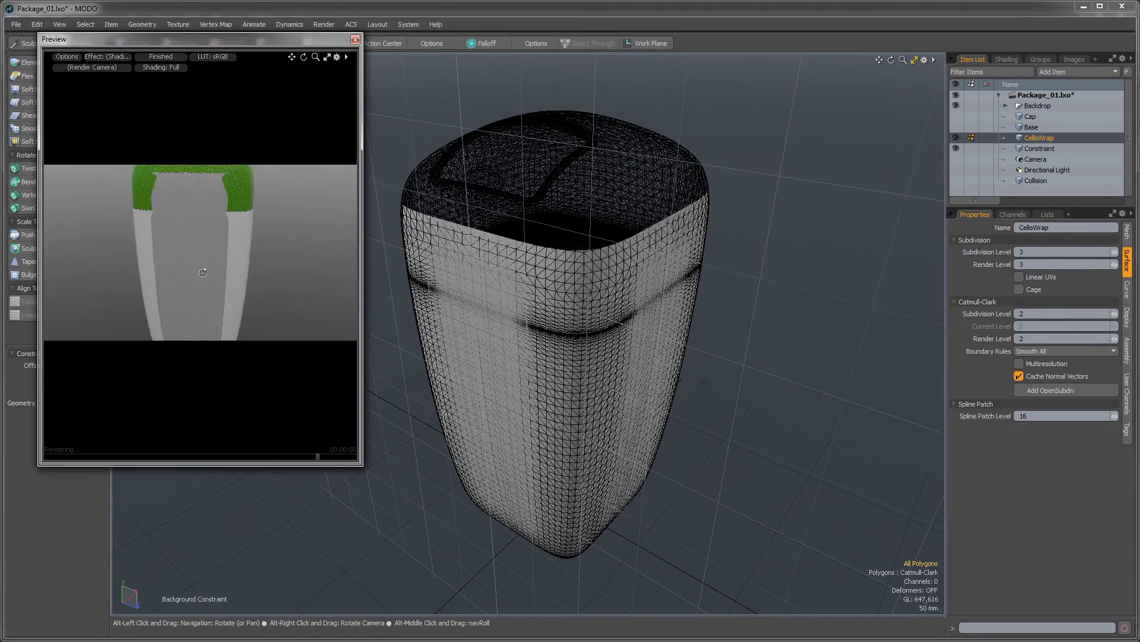
Select the whole connected sleeve and assign it a new material named CelloWrap in pure red (255, 0, 0)
click(480, 331)
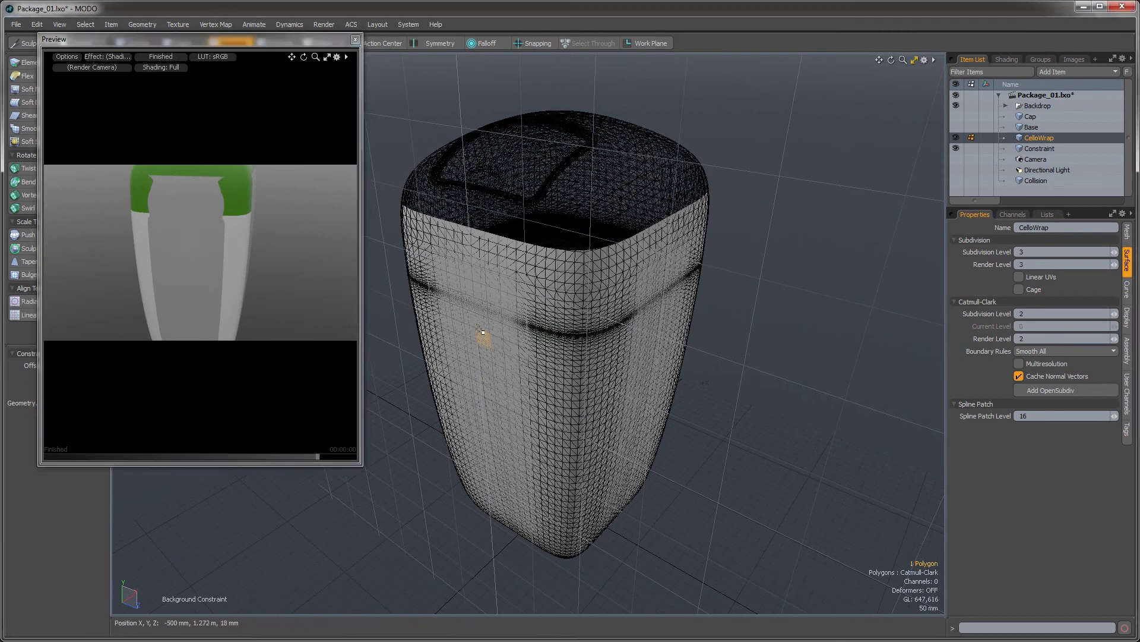
double_click(480, 330)
alt+shift+drag(481, 331, 533, 346)
text(m)
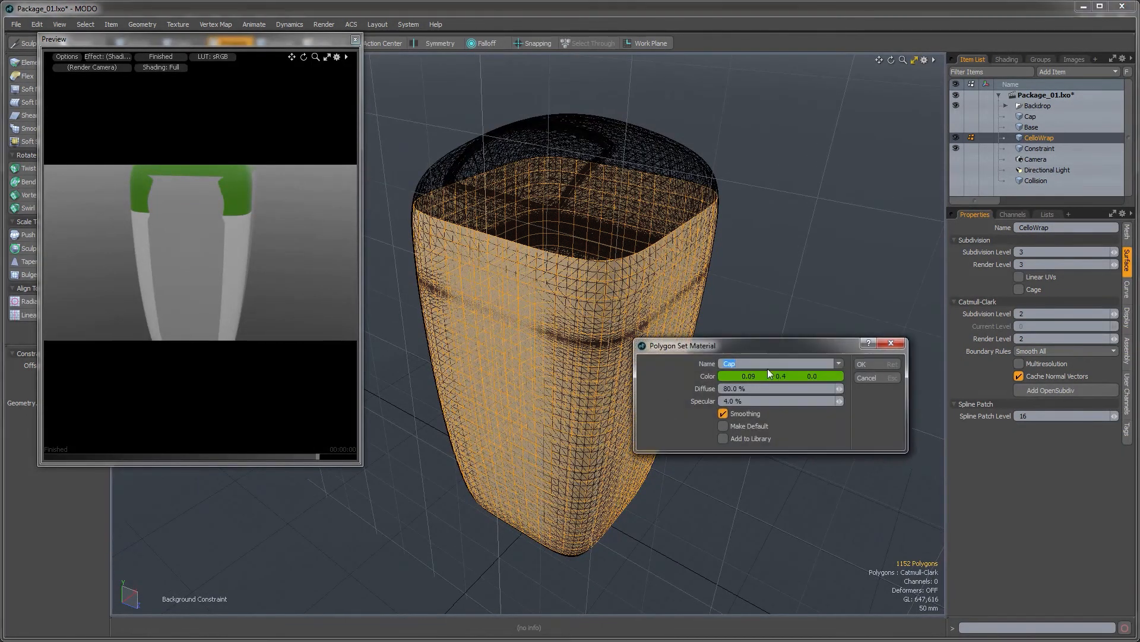
text(C)
click(767, 376)
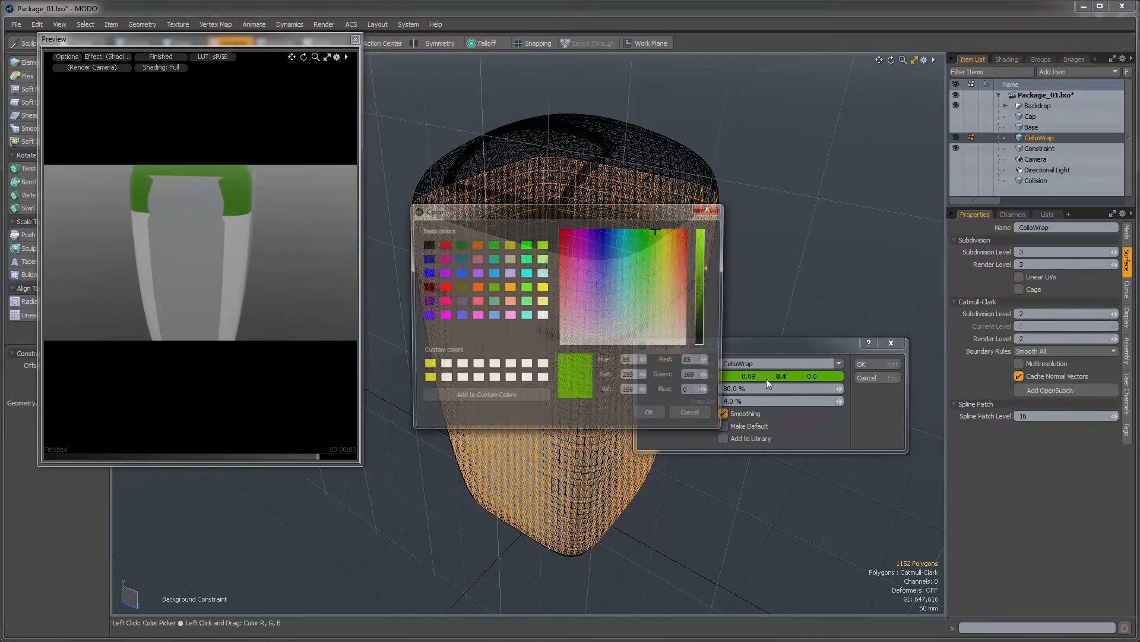
click(443, 287)
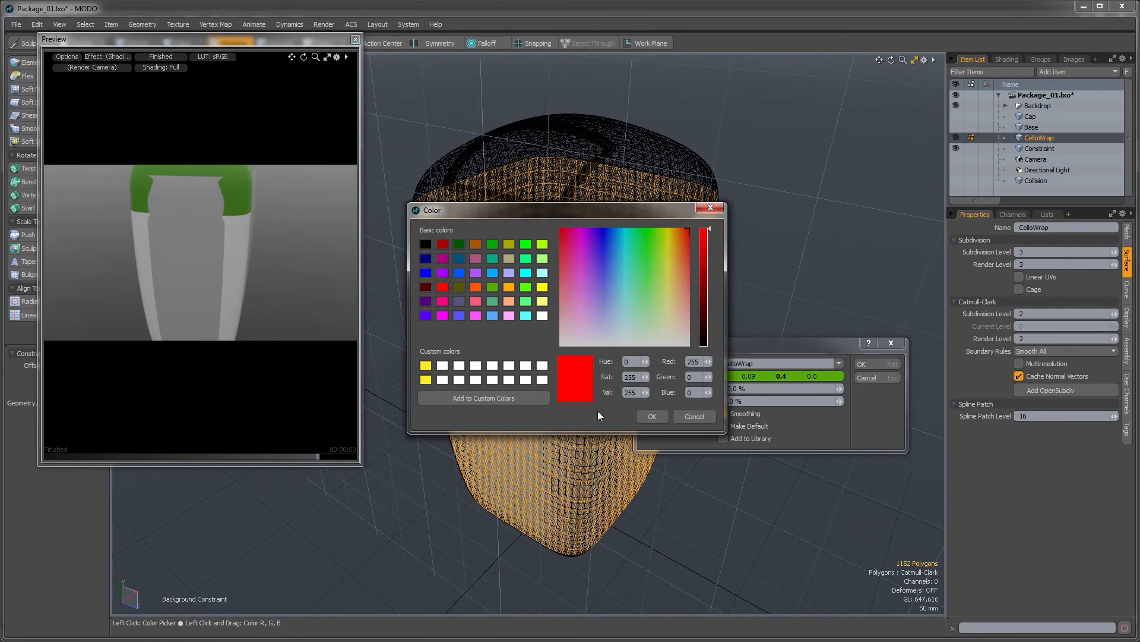
click(645, 414)
click(872, 363)
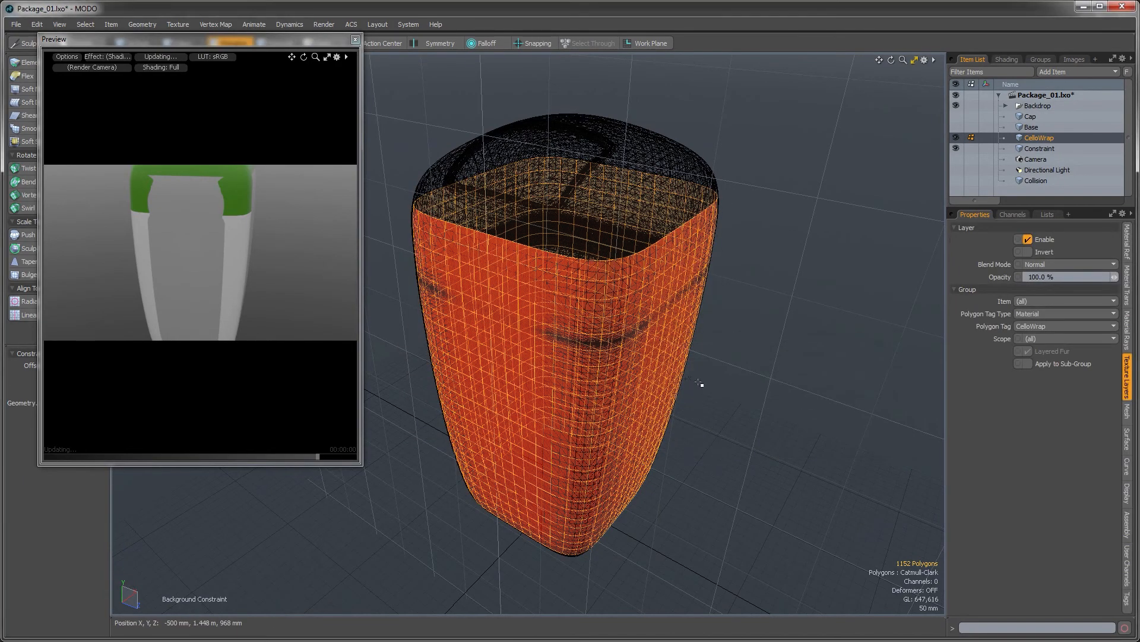
Make the render preview taller and set the render frame to a square 1280 by 1280 pixels
alt+shift+drag(626, 387, 632, 380)
ctrl+alt+drag(632, 380, 672, 380)
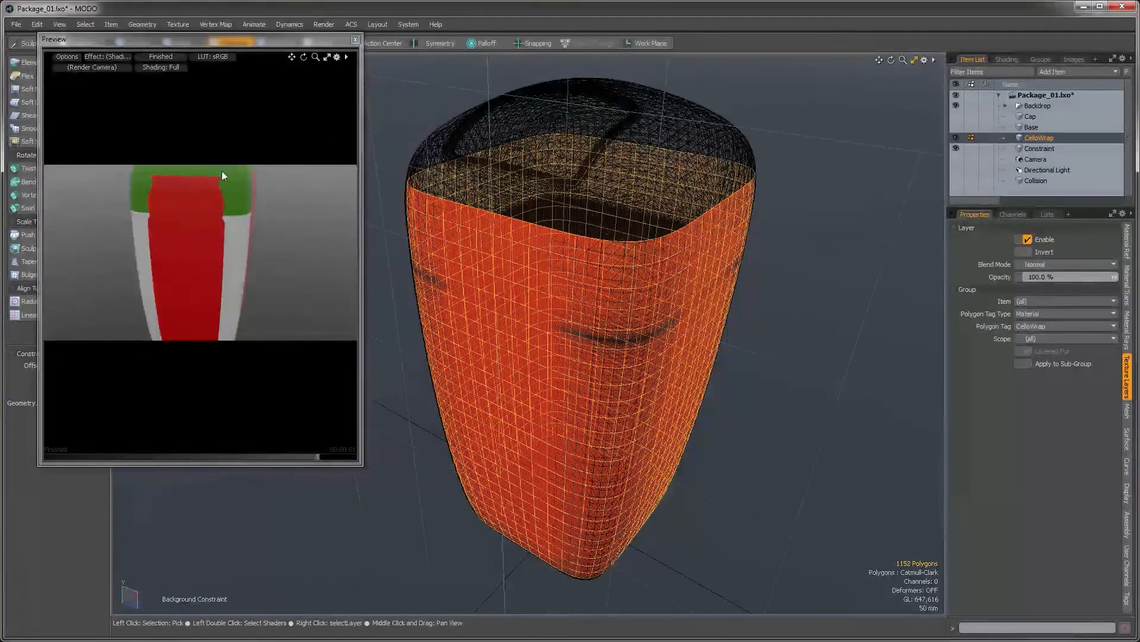
alt+shift+drag(197, 268, 200, 253)
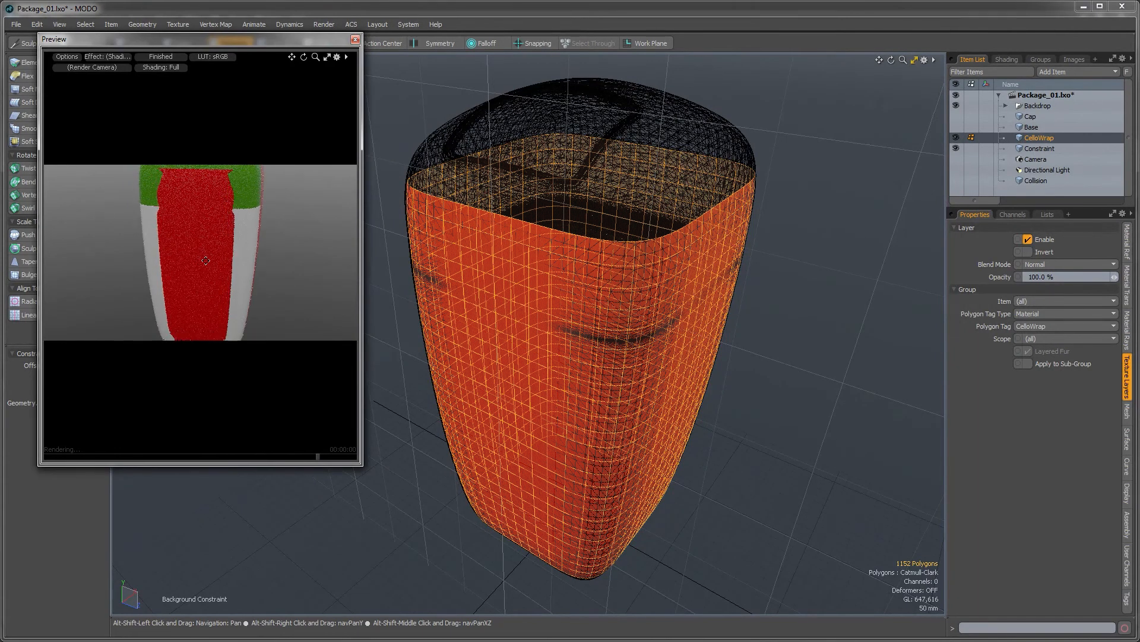
drag(360, 464, 364, 607)
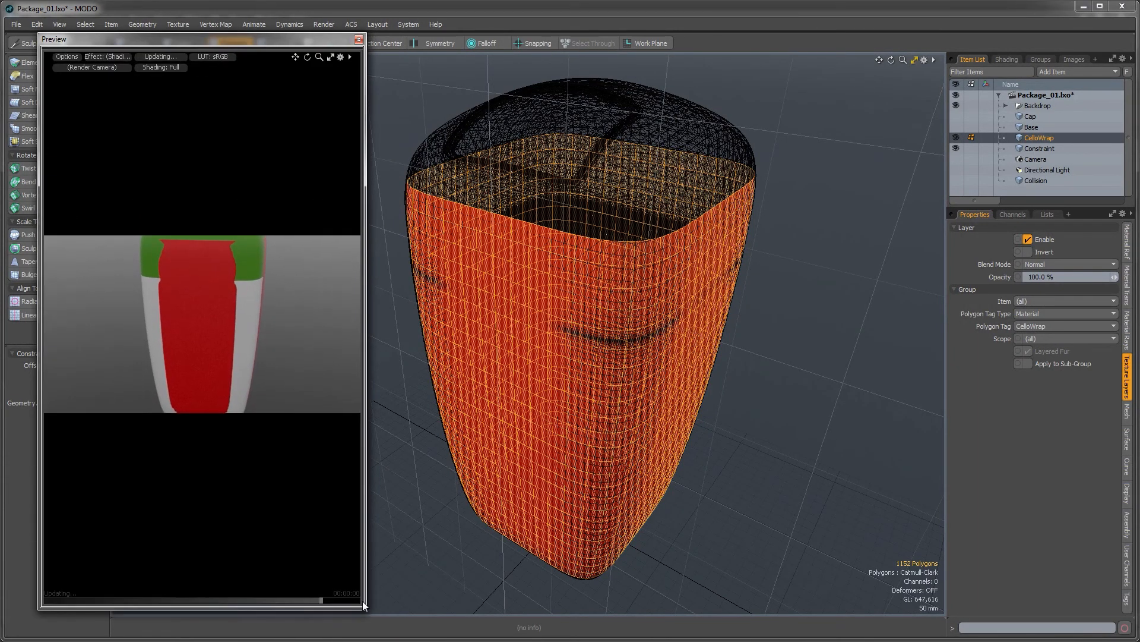
click(1006, 60)
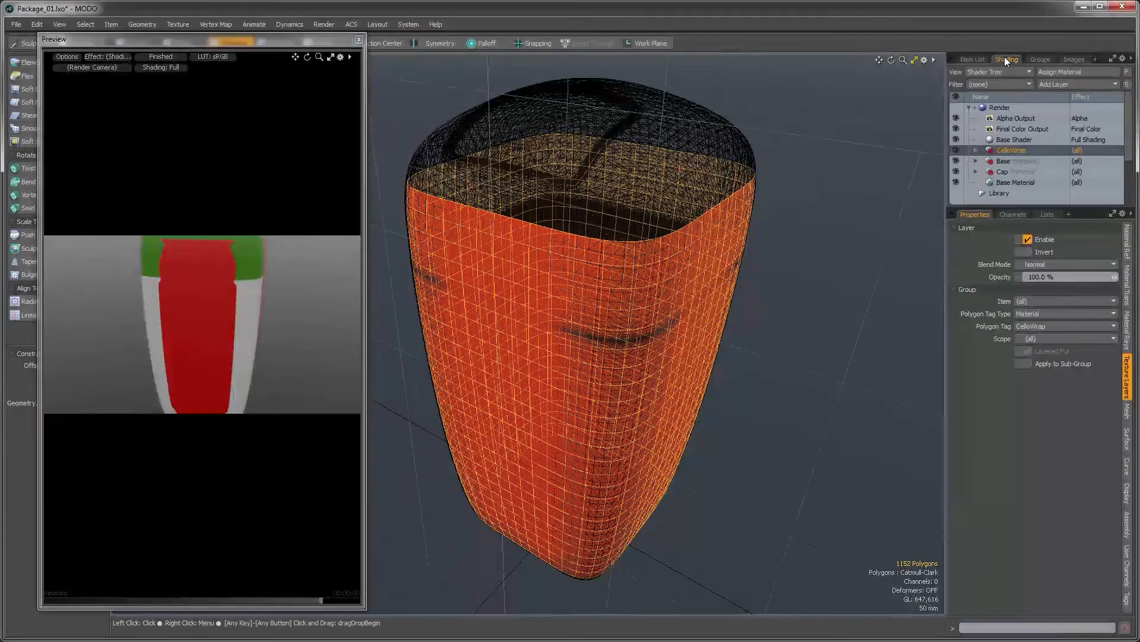
click(1000, 108)
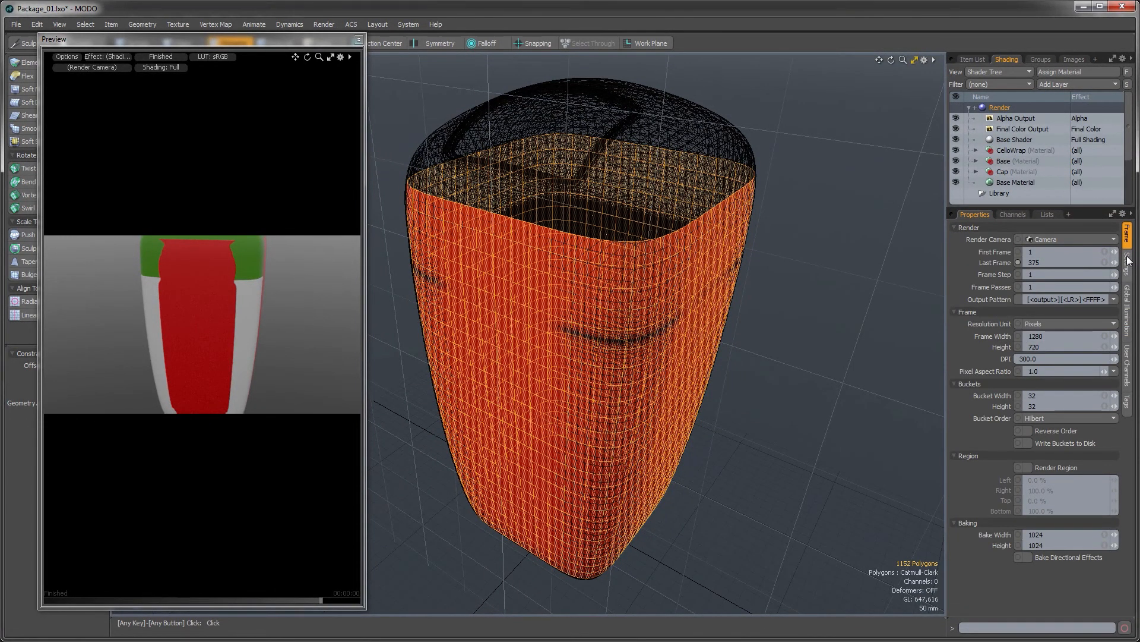
click(1090, 337)
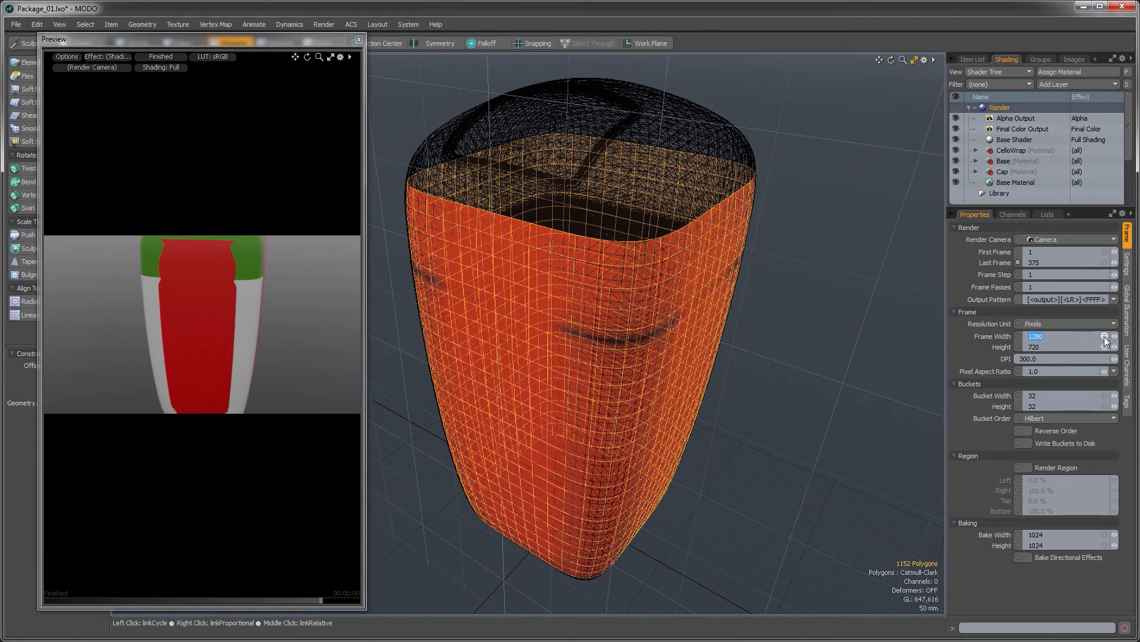
click(1105, 337)
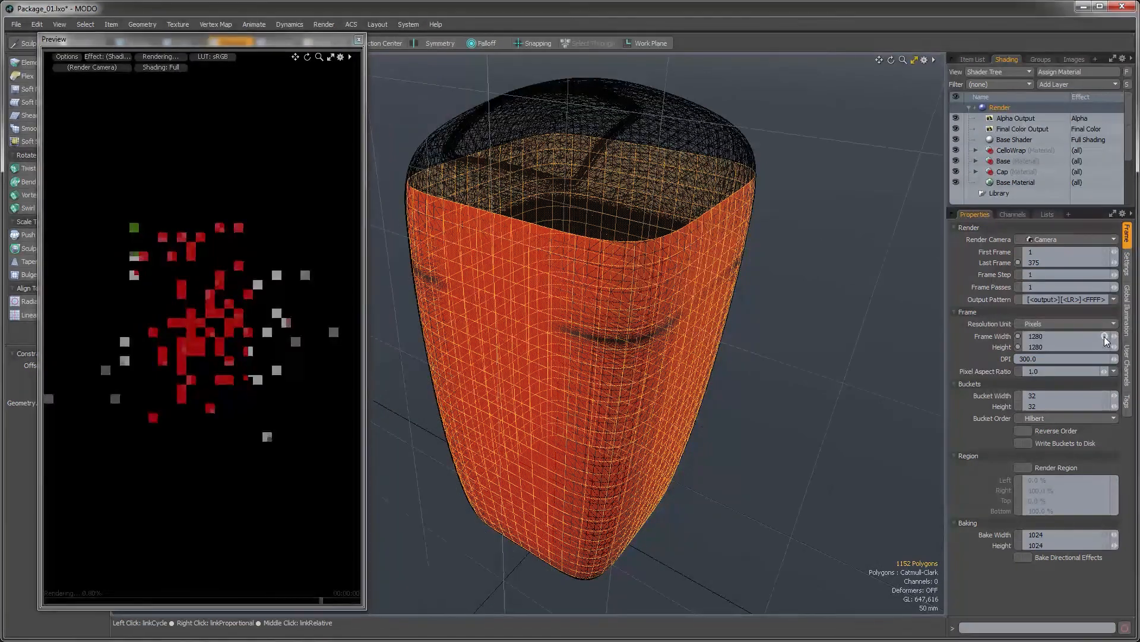
Select two-polygon-wide vertical strips along the full height of the first two rounded corners of the CelloWrap sleeve
alt+drag(564, 356, 682, 266)
key(1)
key(3)
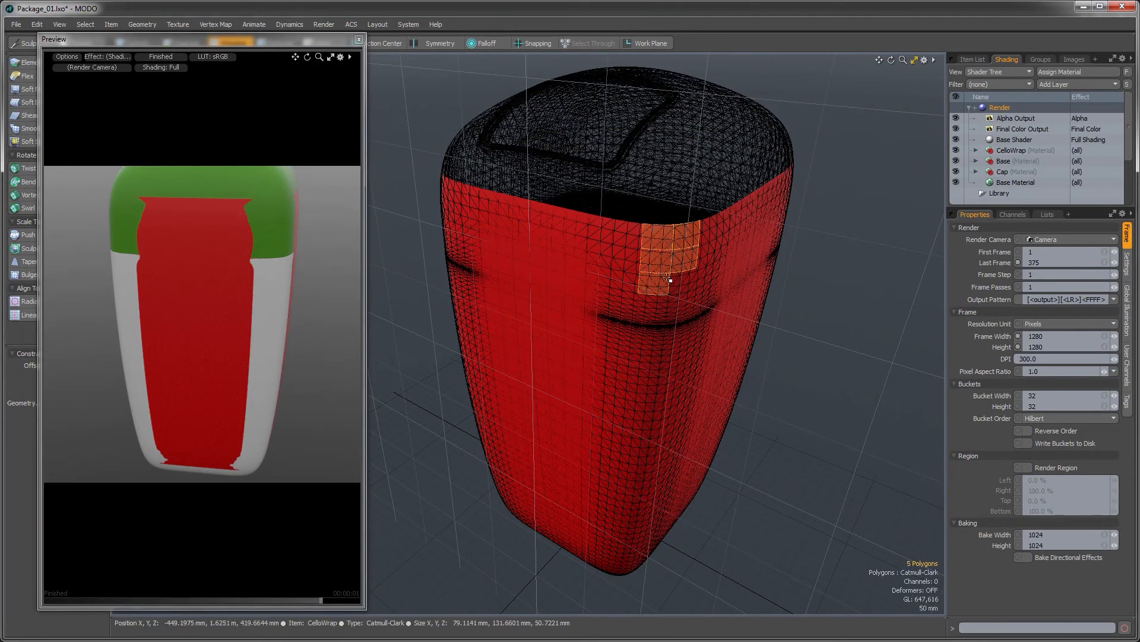
key(l)
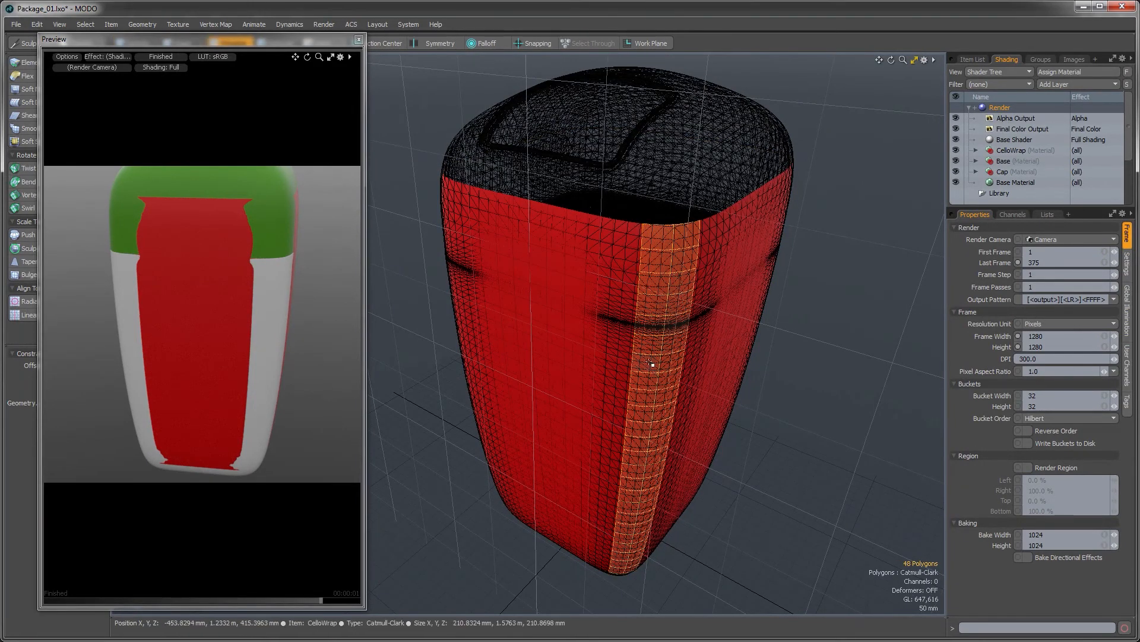
alt+drag(652, 363, 670, 328)
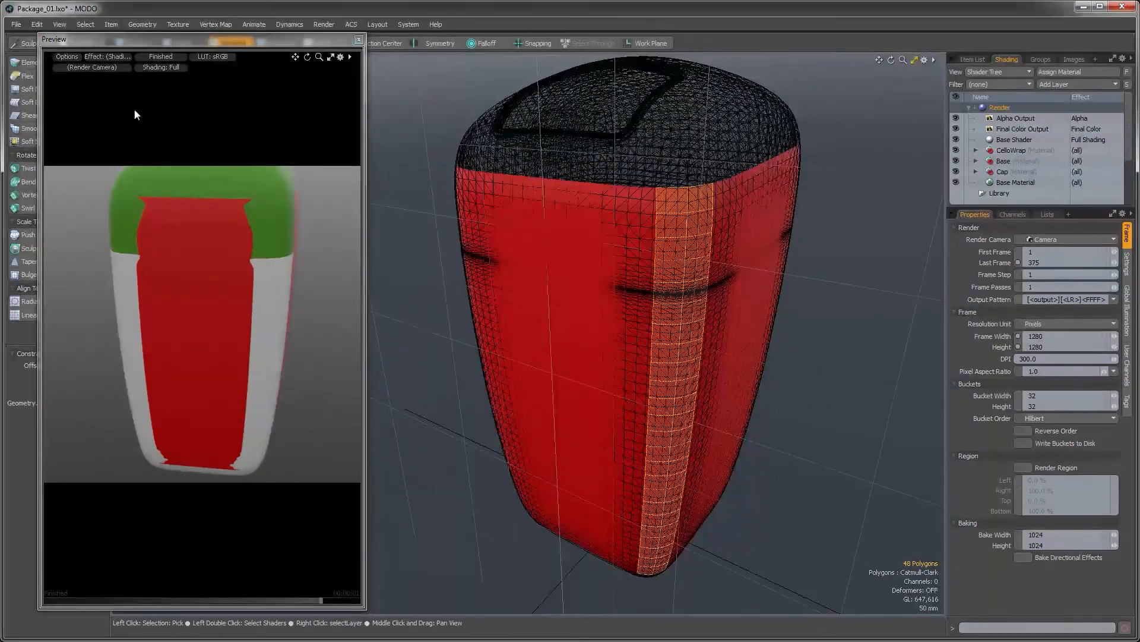
drag(187, 39, 253, 36)
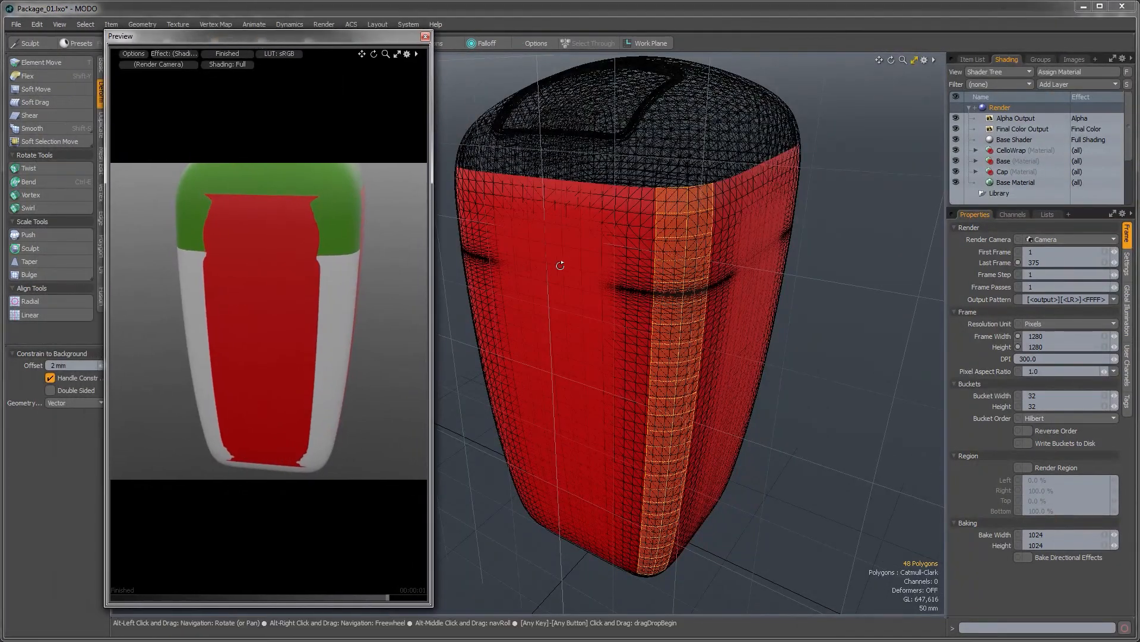
alt+drag(690, 285, 649, 276)
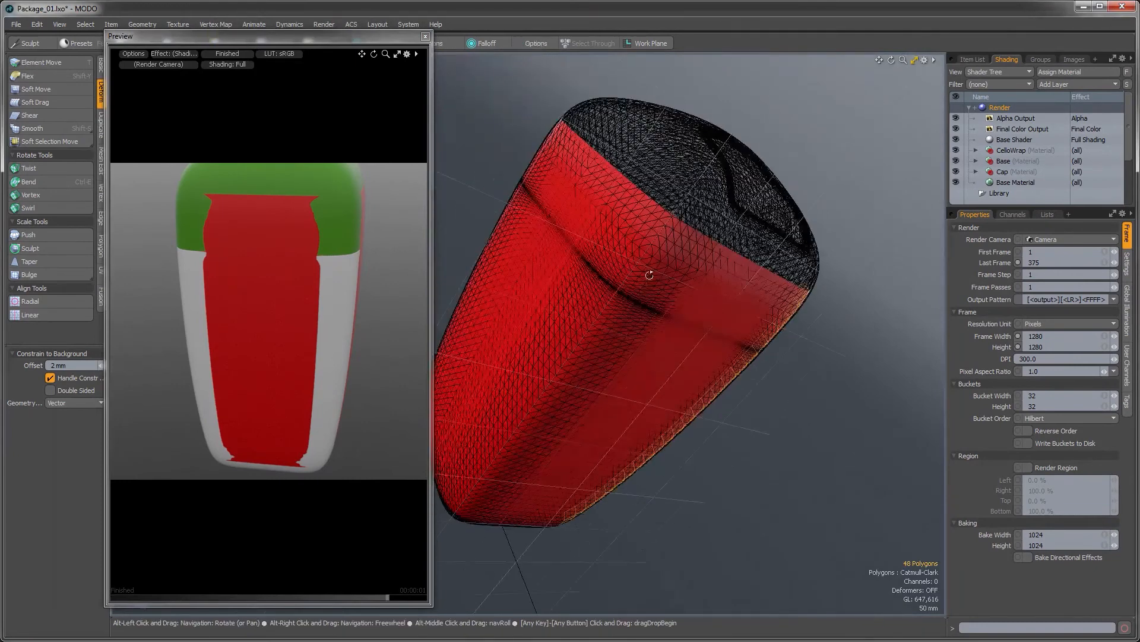
key(l)
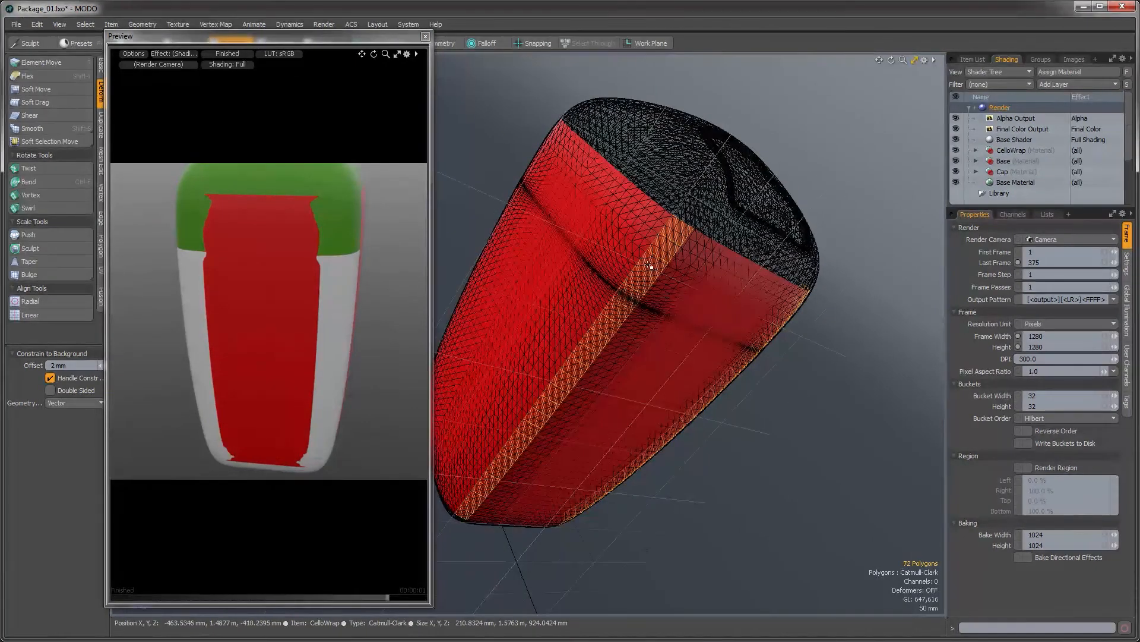
key(l)
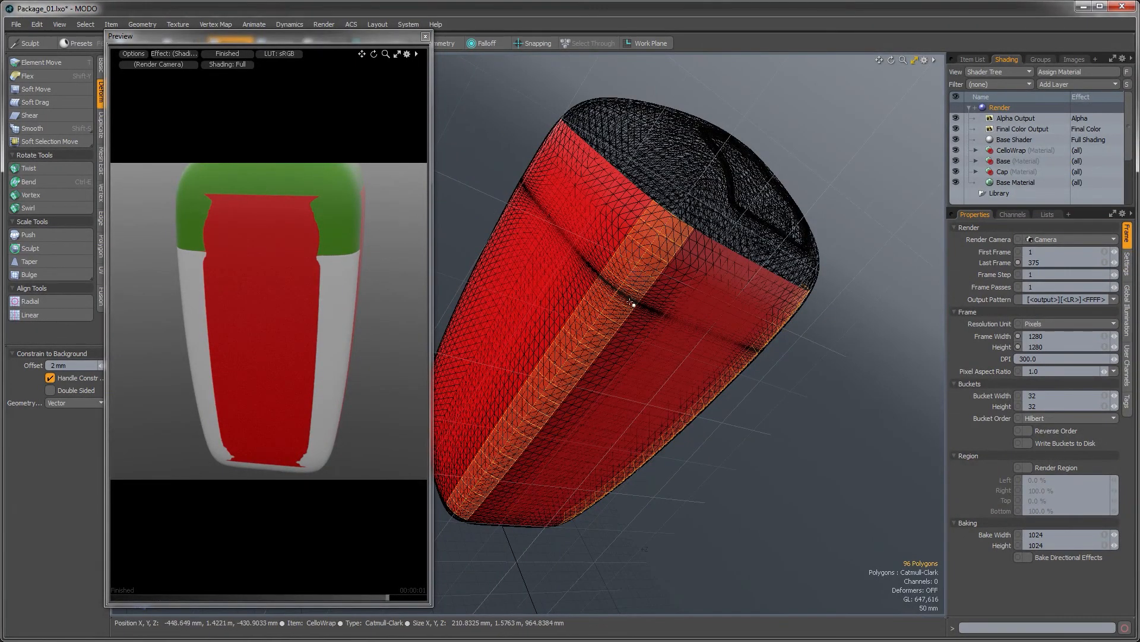
Add the matching vertical polygon strips on the remaining two sleeve corners and push all the corner strips outward 5.2 mm
alt+drag(543, 288, 727, 201)
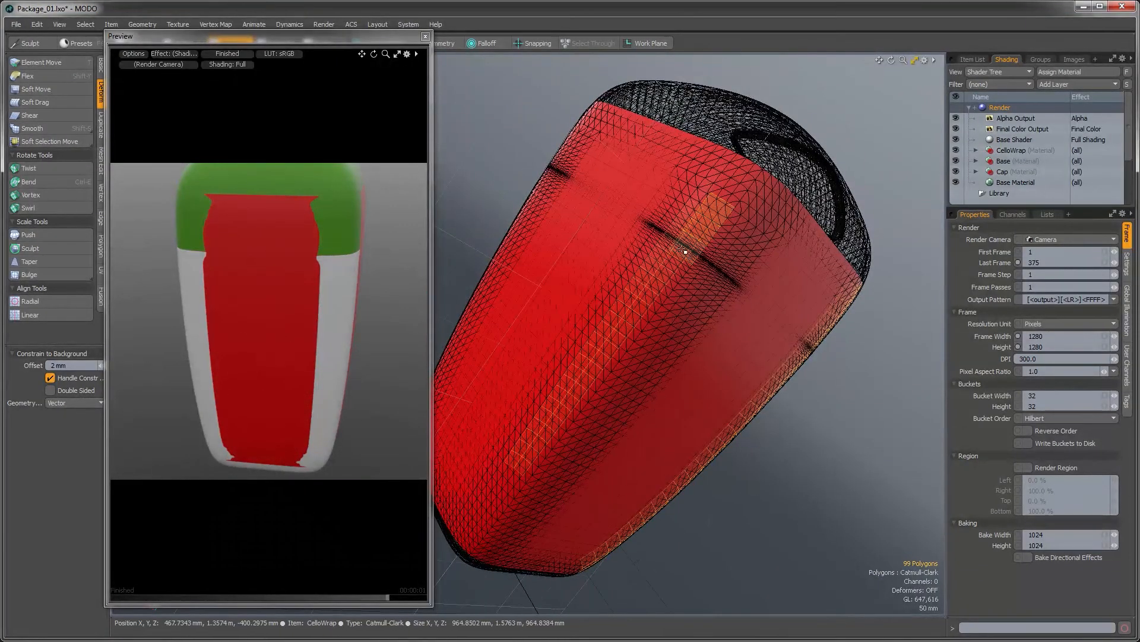
key(Up)
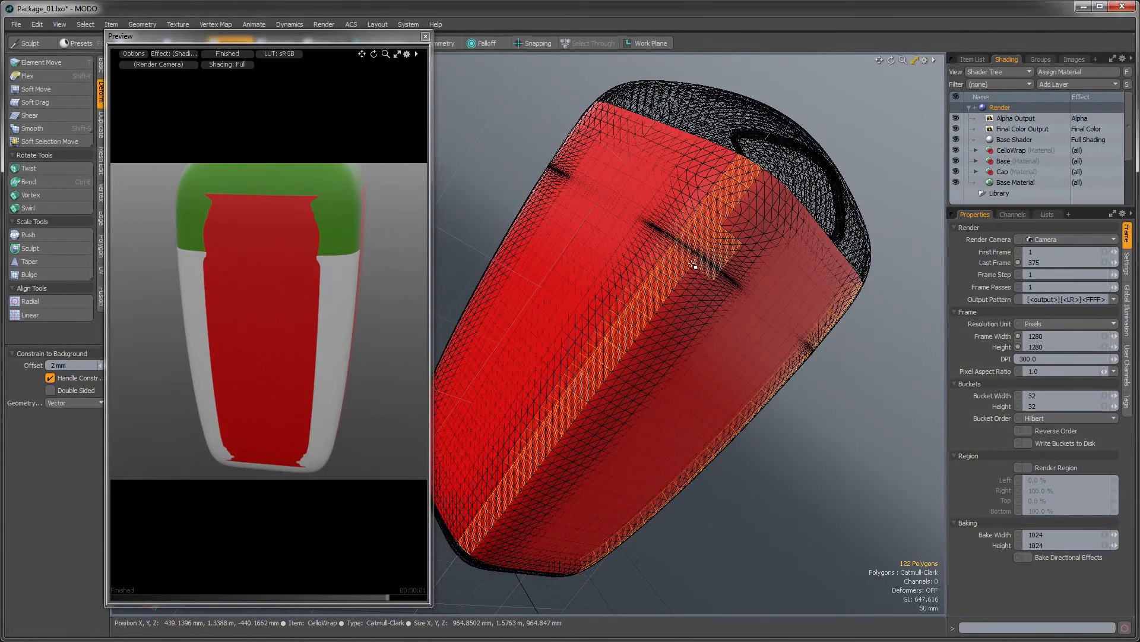
key(Up)
mouse_move(663, 291)
alt+mouse_down()
mouse_move(647, 279)
mouse_move(587, 322)
mouse_move(677, 287)
alt+mouse_up()
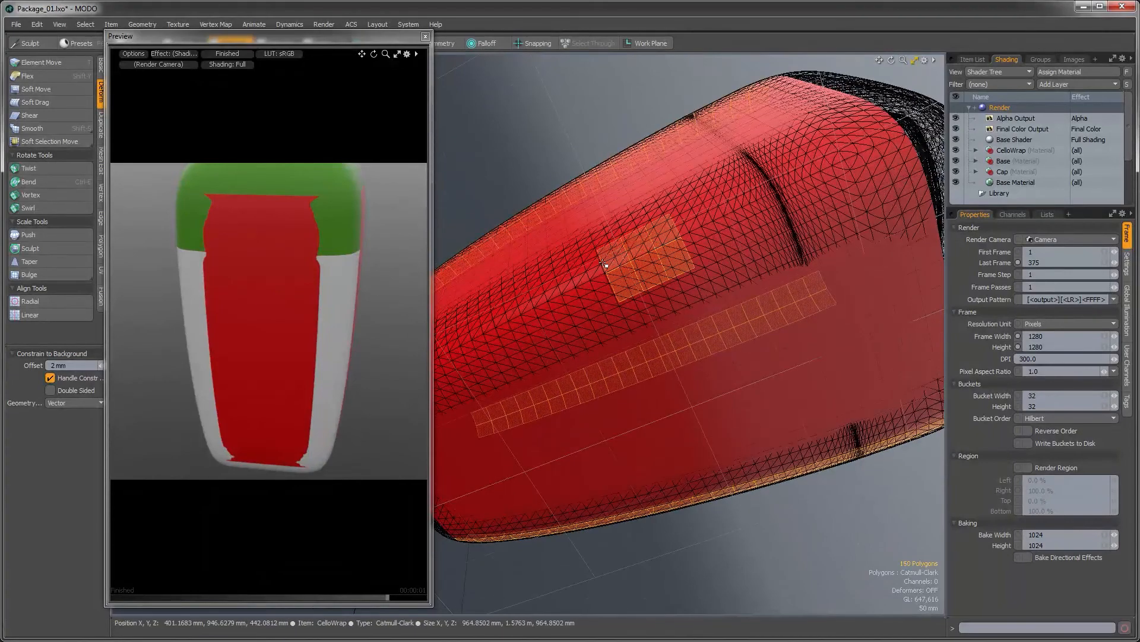
key(l)
alt+drag(743, 351, 701, 309)
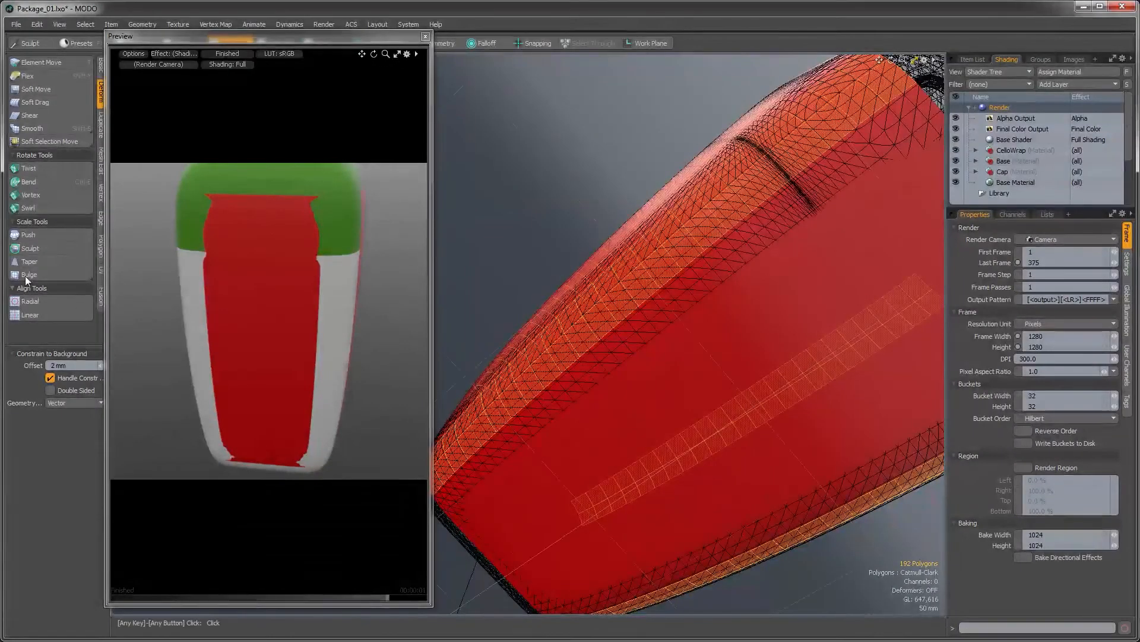
click(28, 235)
drag(738, 454, 683, 315)
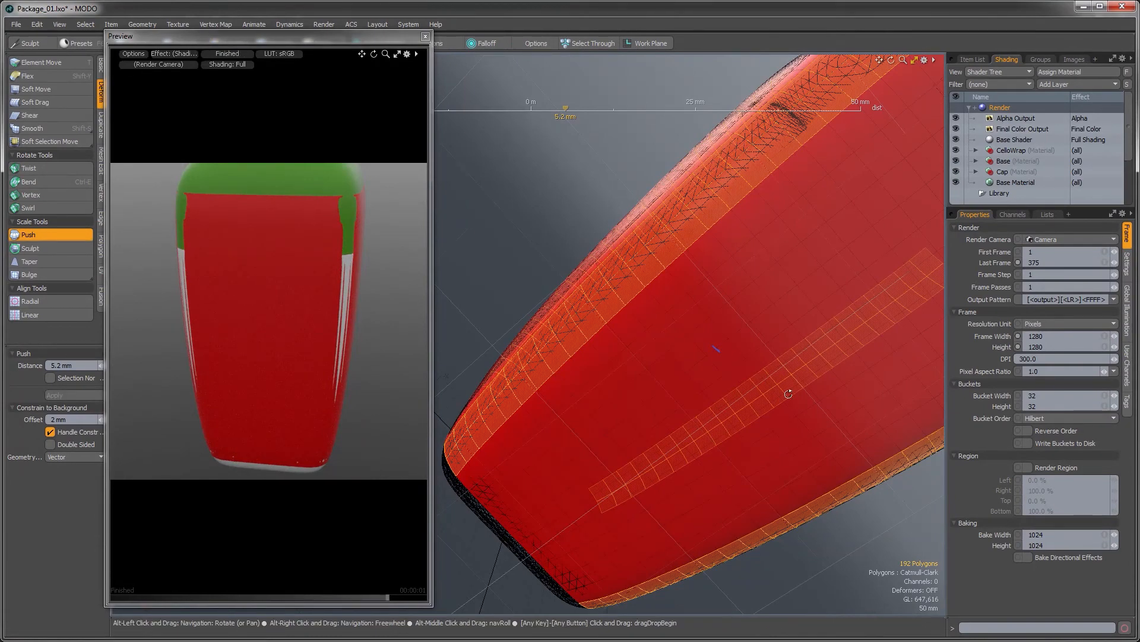
alt+drag(789, 394, 692, 201)
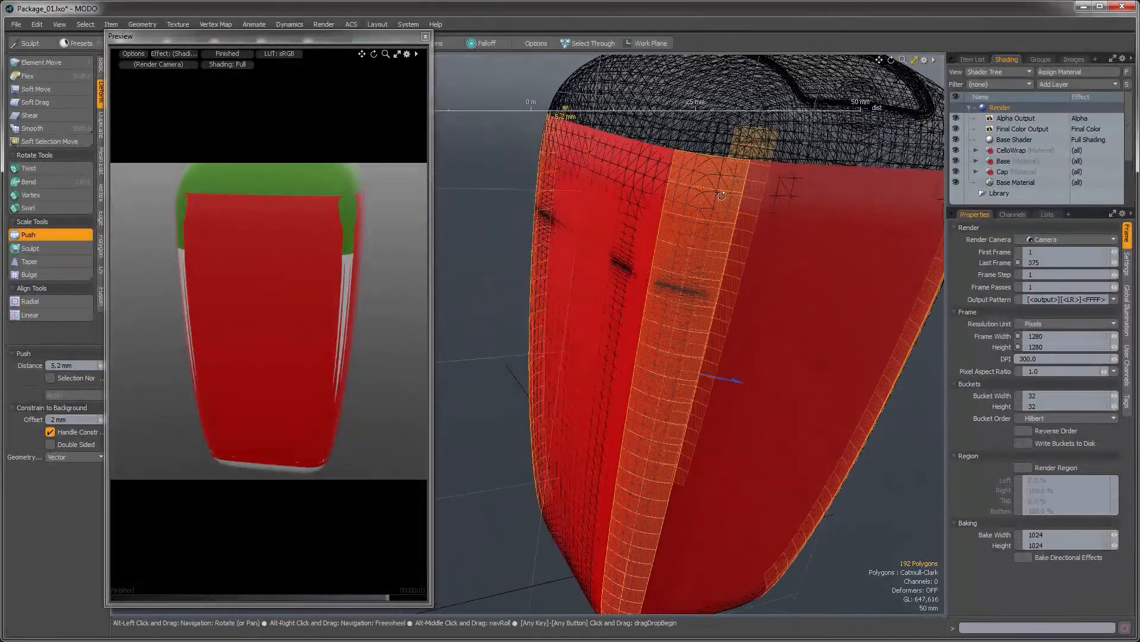
key(space)
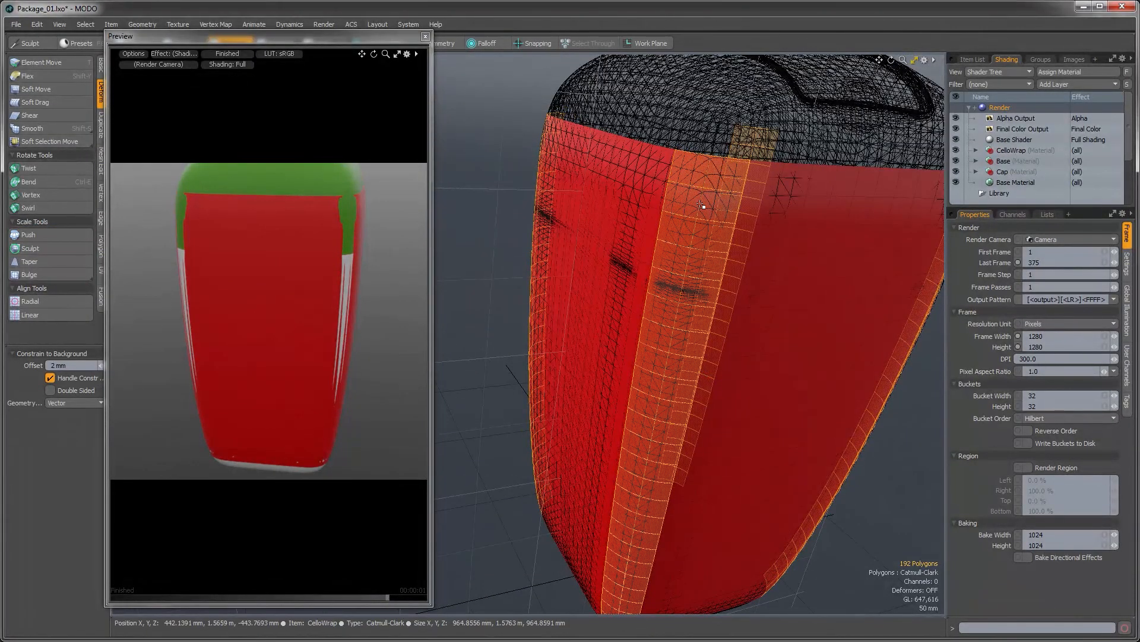
Select the central vertical edge line on each of the four sleeve corners and push these edges outward 3 mm
key(2)
double_click(703, 206)
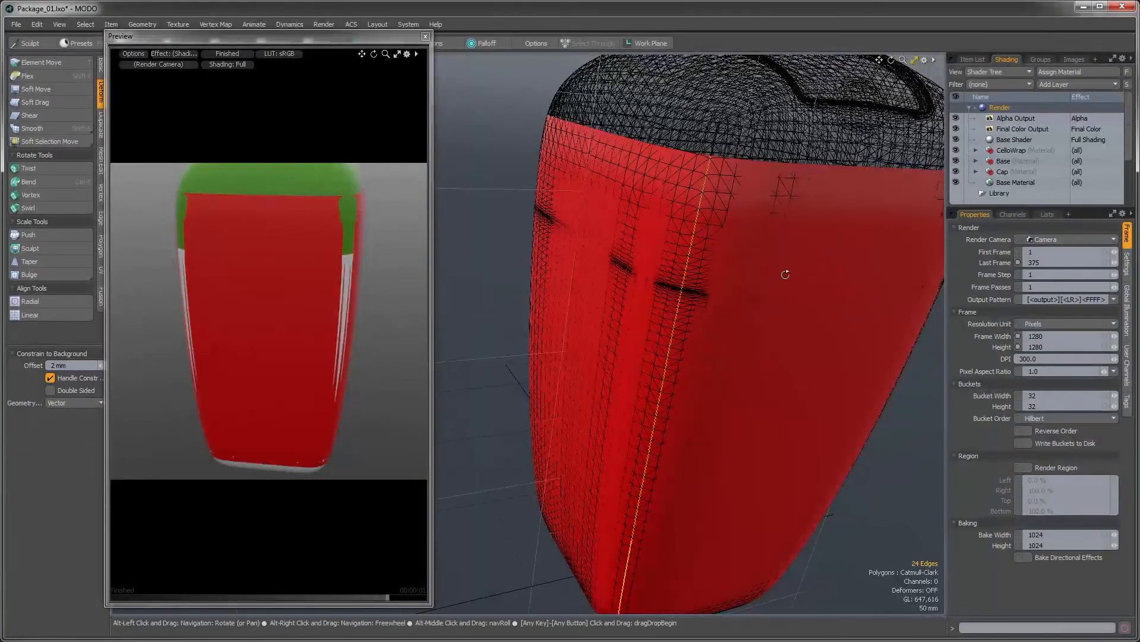
alt+drag(786, 276, 708, 461)
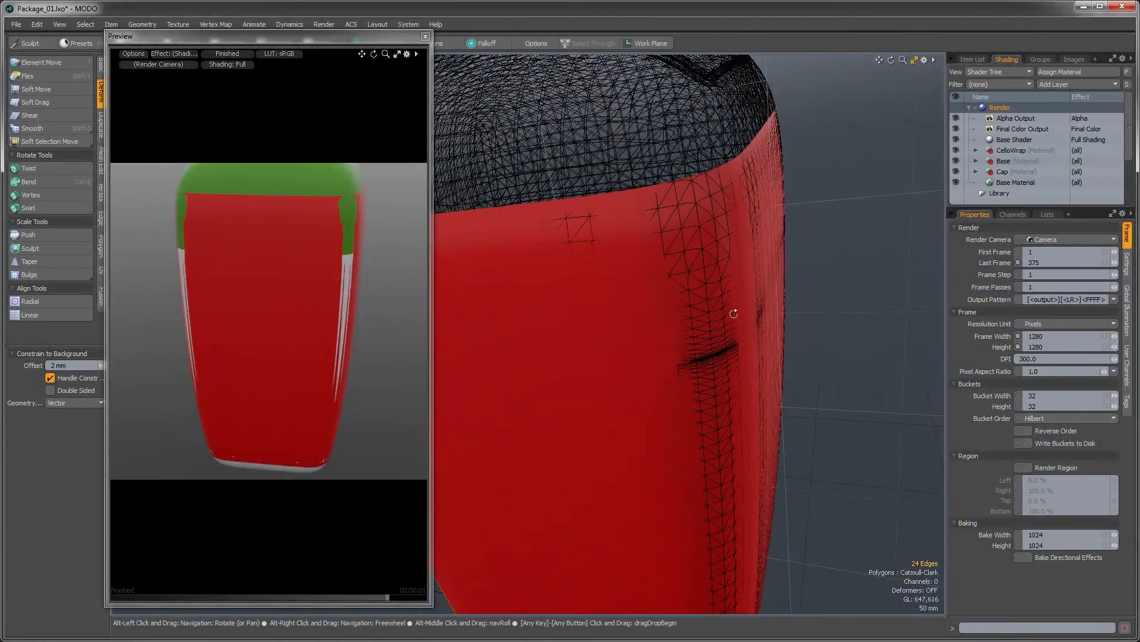
shift+double_click(703, 251)
alt+drag(800, 408, 564, 410)
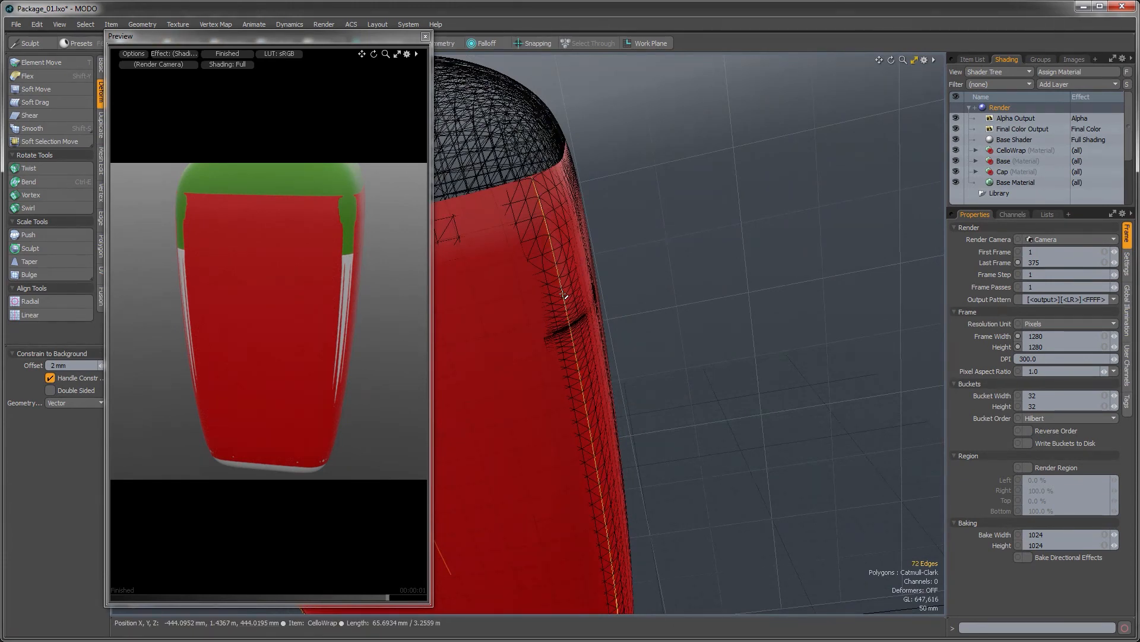
alt+shift+drag(564, 295, 615, 308)
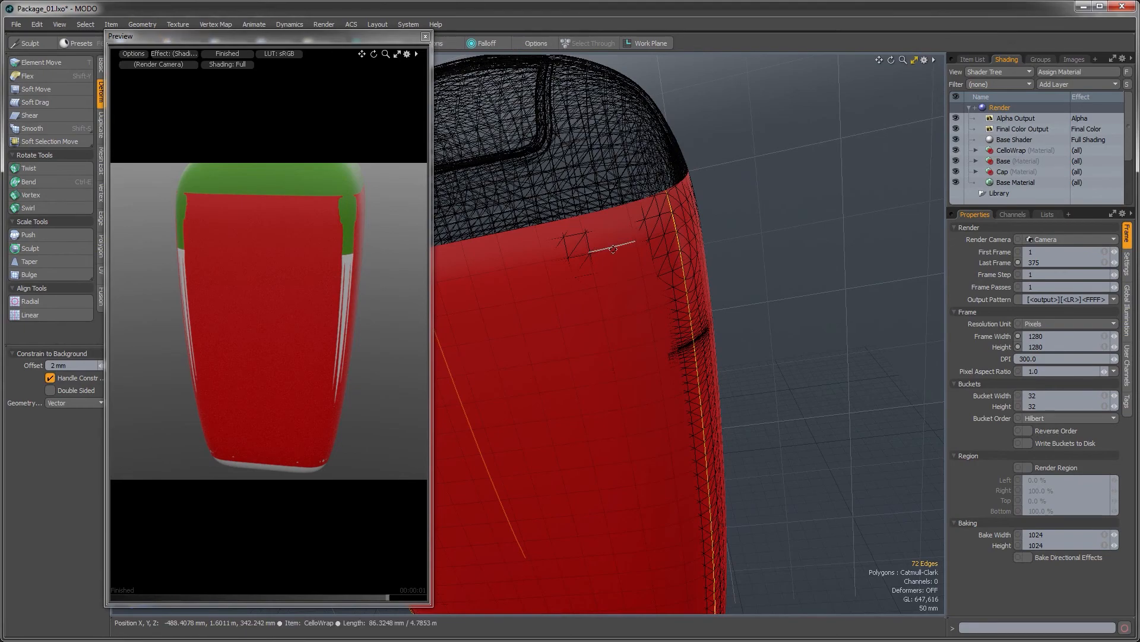
alt+drag(609, 244, 601, 433)
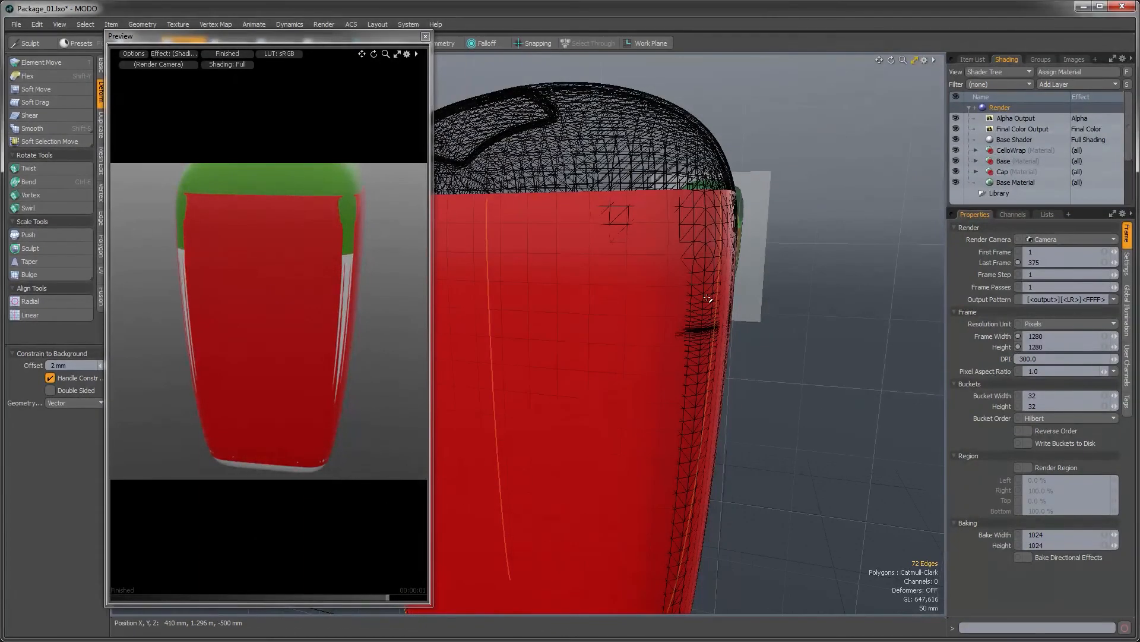
mouse_move(702, 304)
alt+mouse_down()
mouse_move(632, 309)
mouse_move(738, 303)
mouse_move(712, 286)
mouse_move(708, 299)
alt+mouse_up()
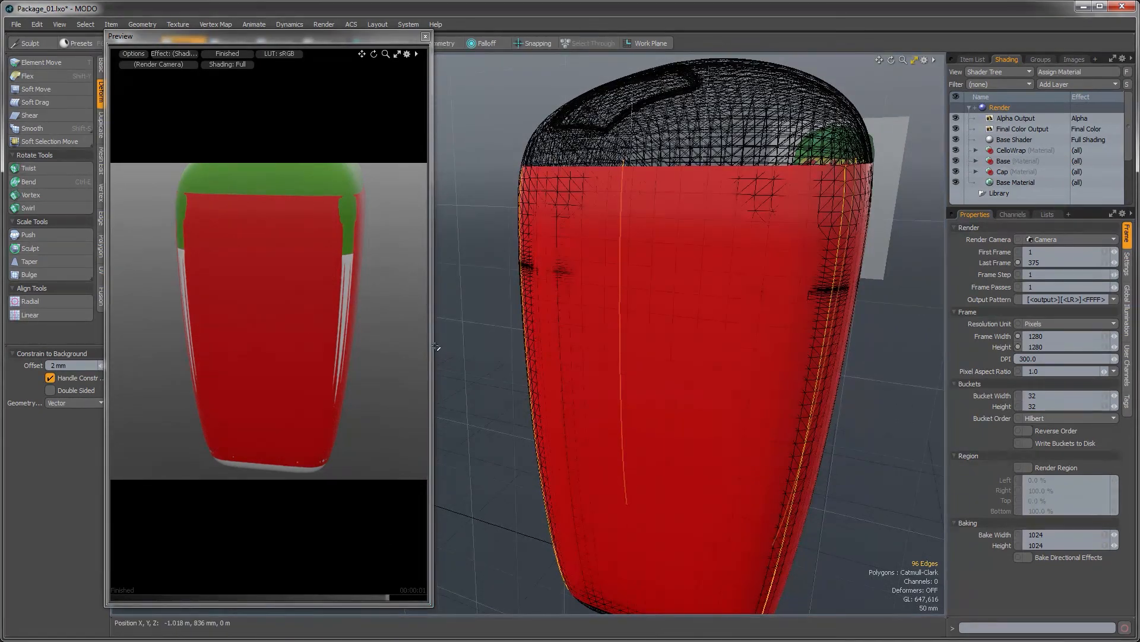
click(37, 240)
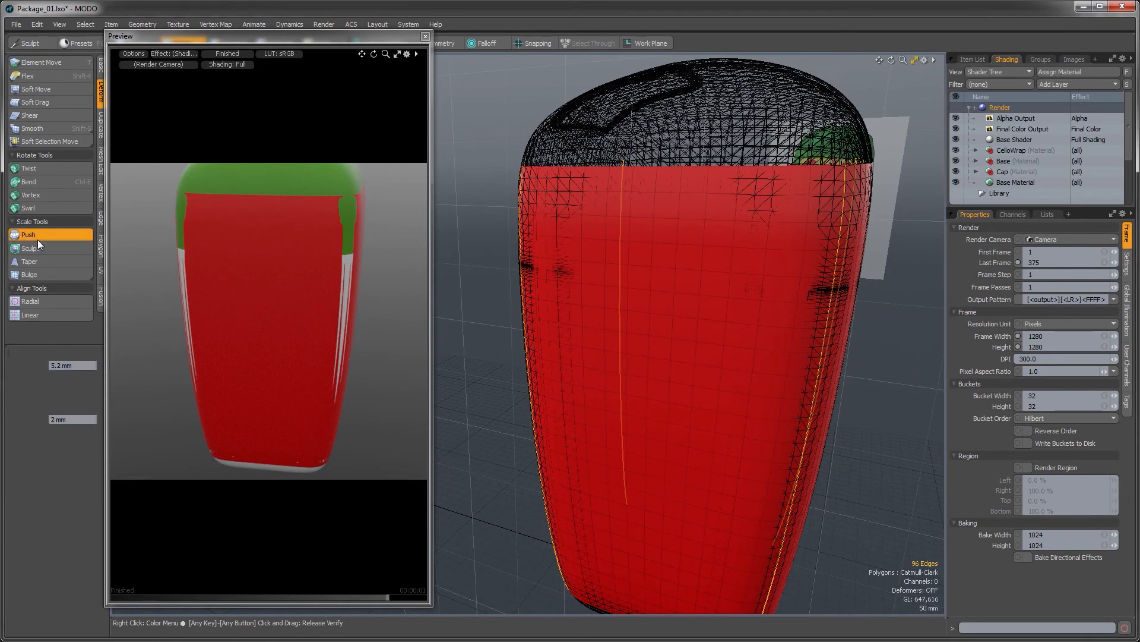
drag(531, 110, 551, 109)
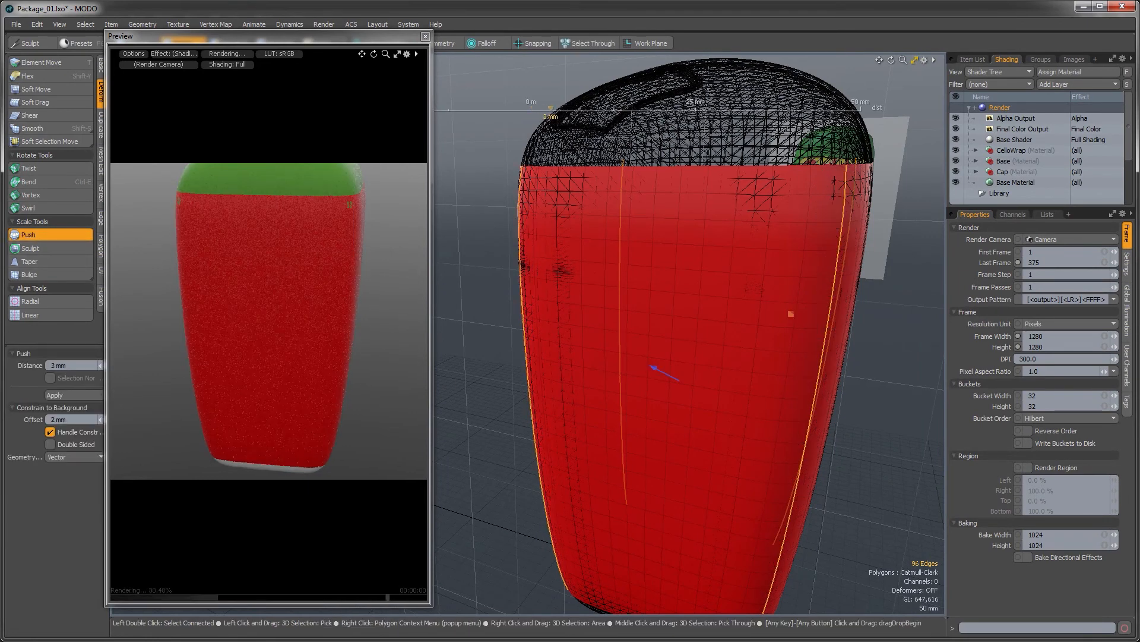
key(space)
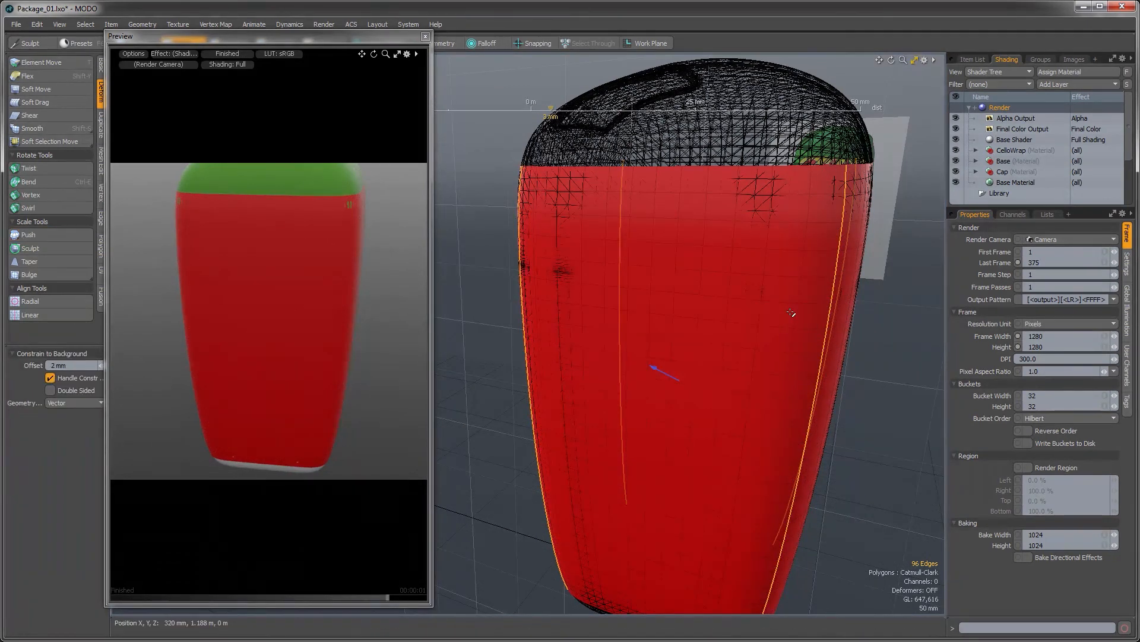
Select the uppermost vertical edge at each of the four sleeve corners and push these edges slightly outward
click(851, 179)
alt+drag(852, 180, 694, 346)
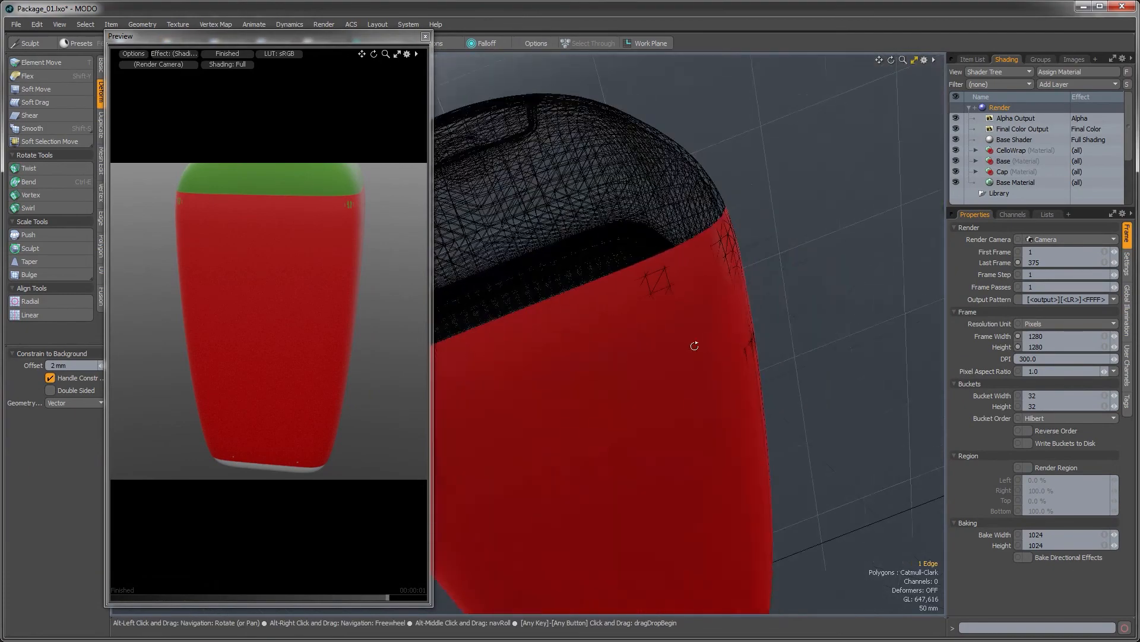
alt+drag(829, 262, 494, 494)
mouse_move(559, 390)
alt+shift+mouse_down()
mouse_move(636, 373)
mouse_move(662, 461)
mouse_move(649, 499)
mouse_move(594, 357)
mouse_move(719, 498)
mouse_move(567, 392)
alt+shift+mouse_up()
shift+click(595, 400)
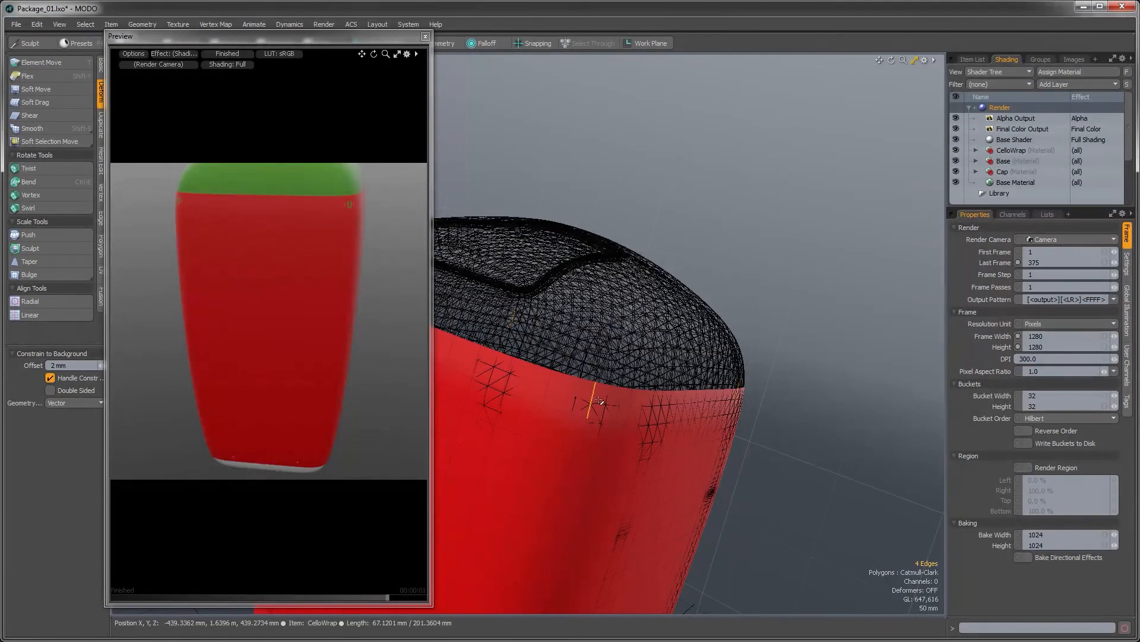
click(66, 233)
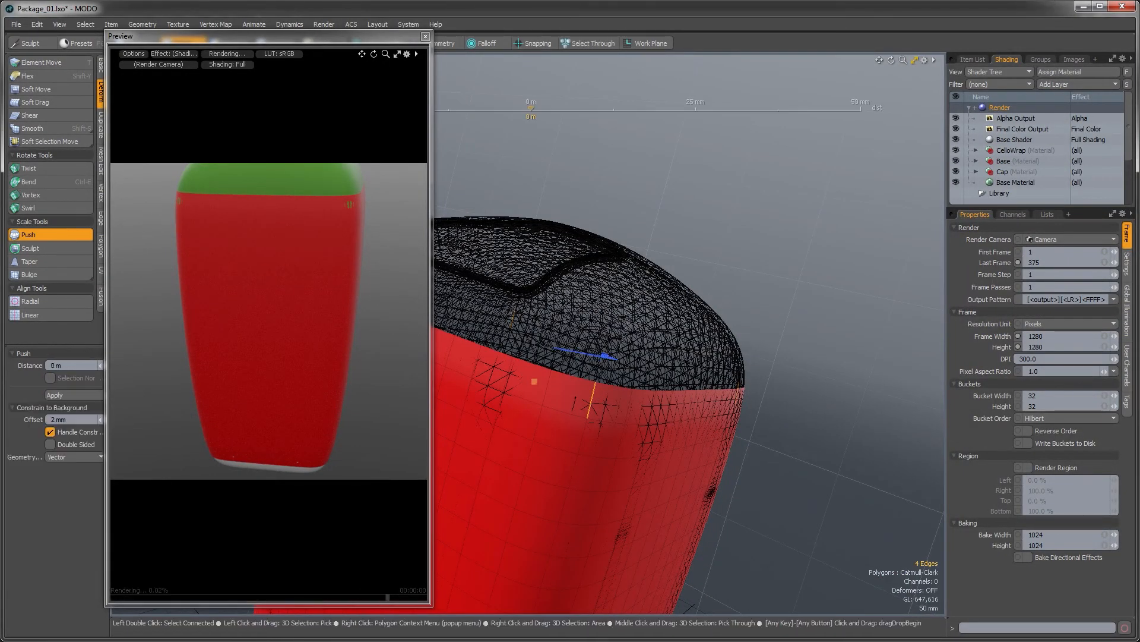
alt+drag(317, 377, 294, 321)
key(q)
Show the scene's item list and select all connected polygons of the CelloWrap sleeve
click(734, 249)
alt+drag(734, 250, 683, 380)
click(974, 60)
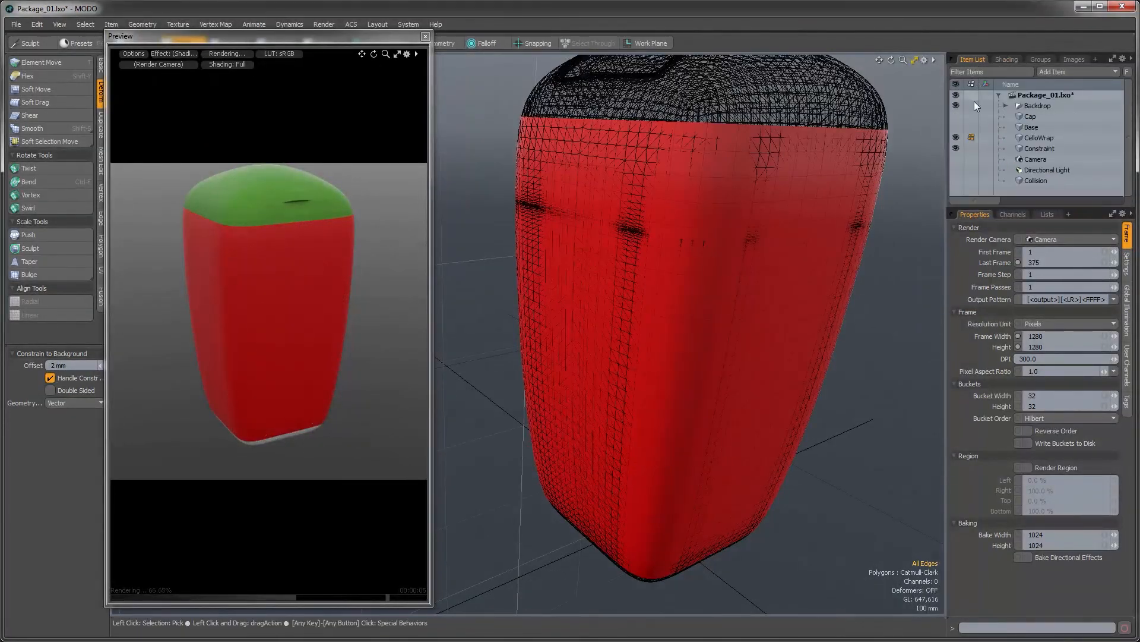
alt+drag(766, 231, 695, 202)
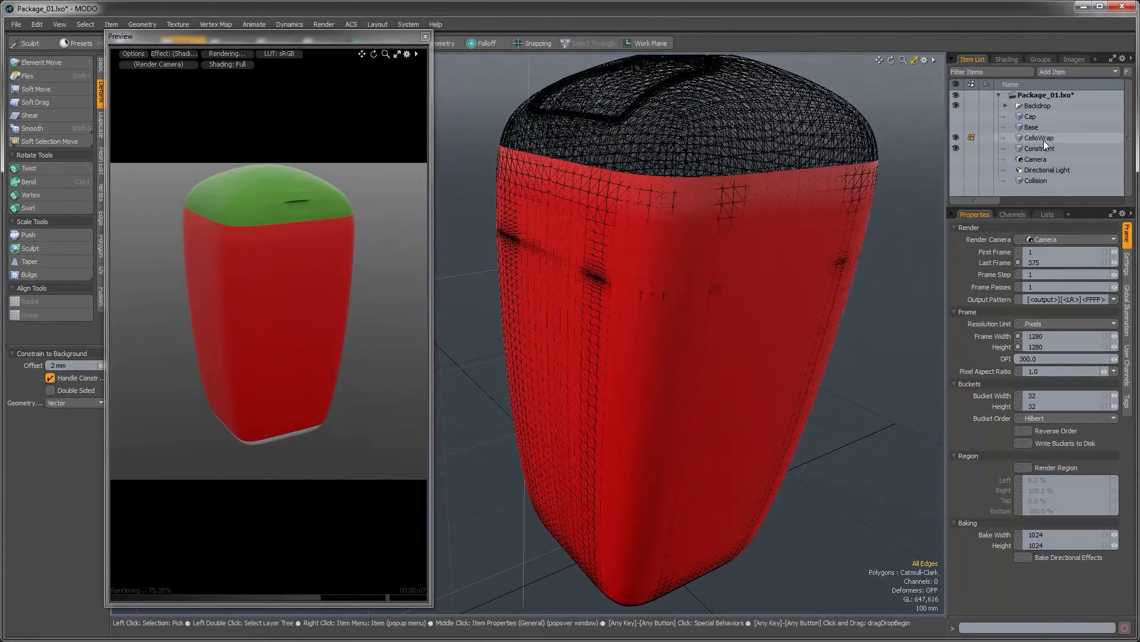
alt+drag(889, 249, 792, 252)
key(3)
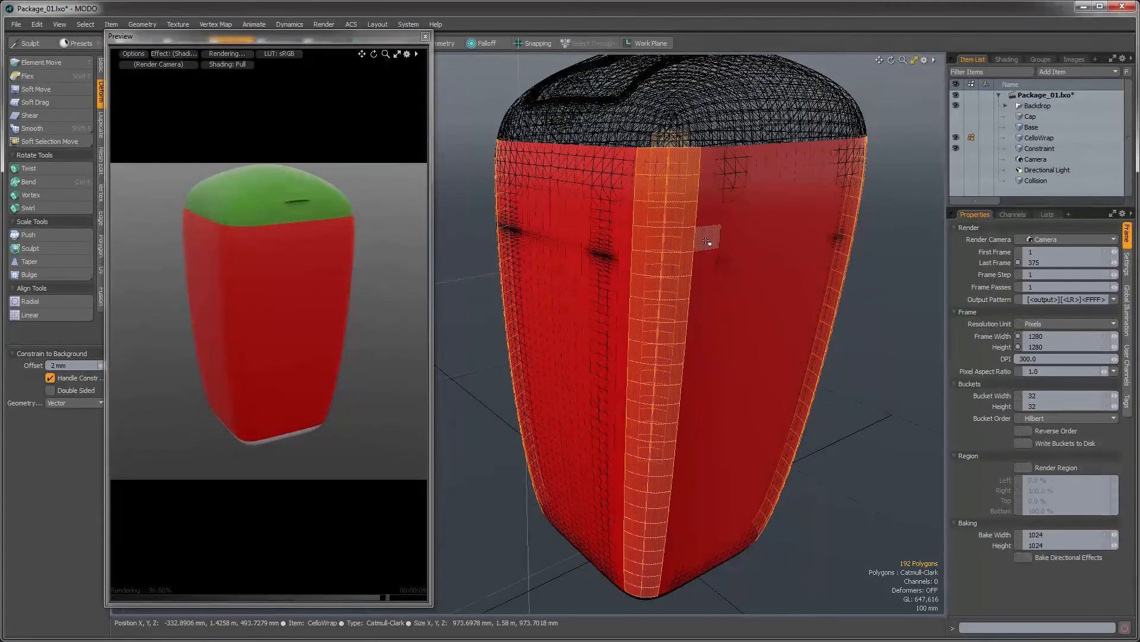
click(707, 240)
double_click(707, 241)
ctrl+alt+drag(707, 324, 659, 324)
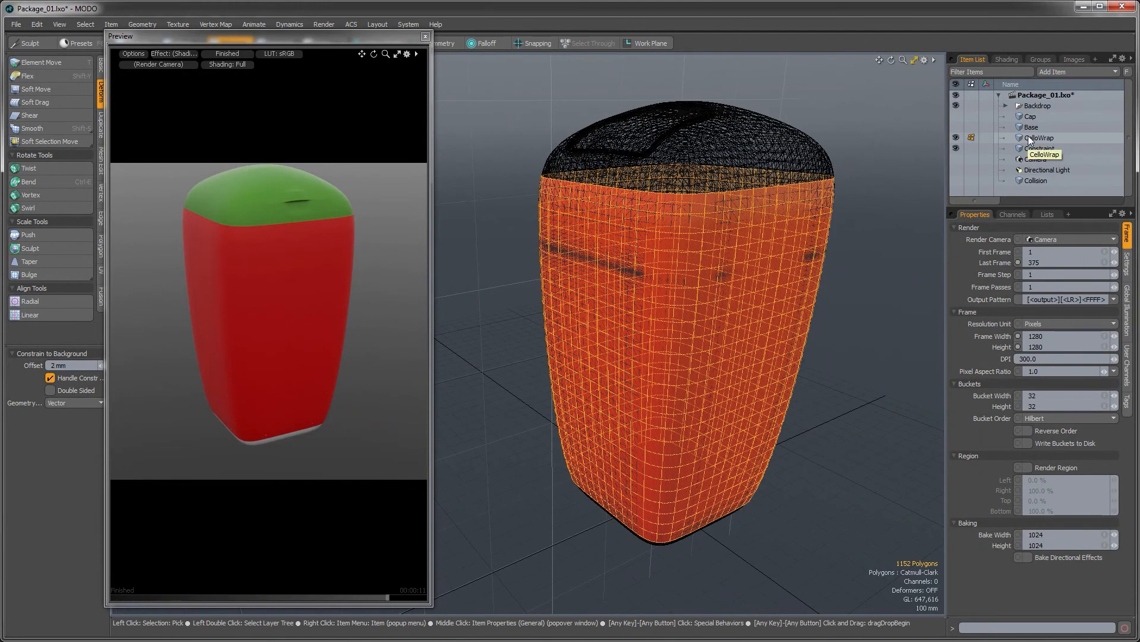
Close the render preview and switch to the UV editing layout with the sleeve's polygons still selected
click(425, 36)
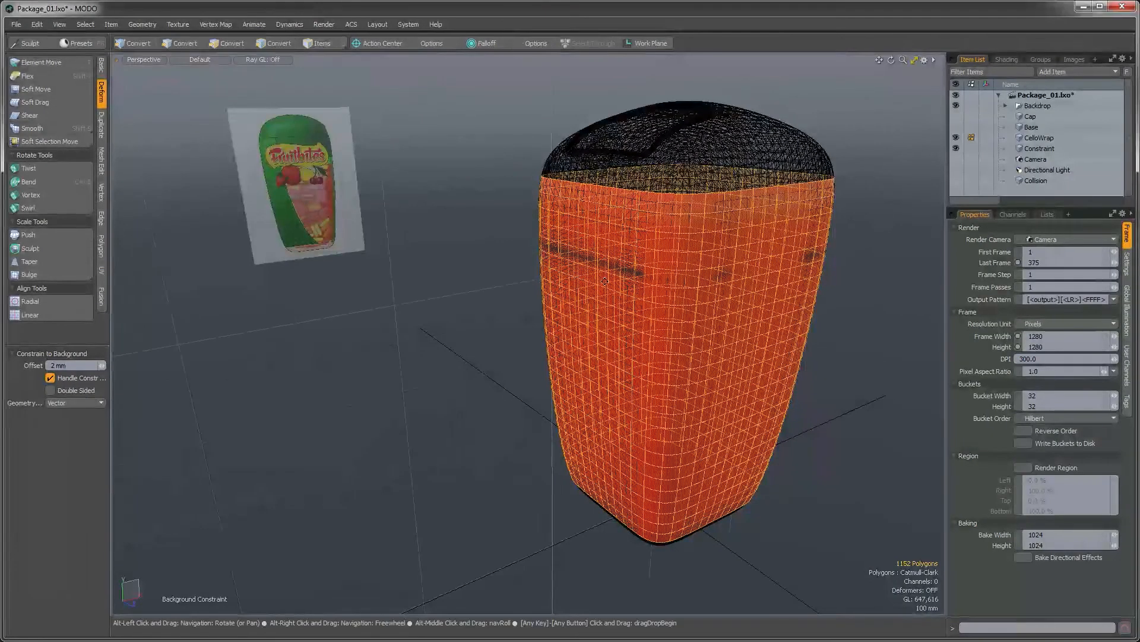
key(ctrl+Tab)
click(240, 328)
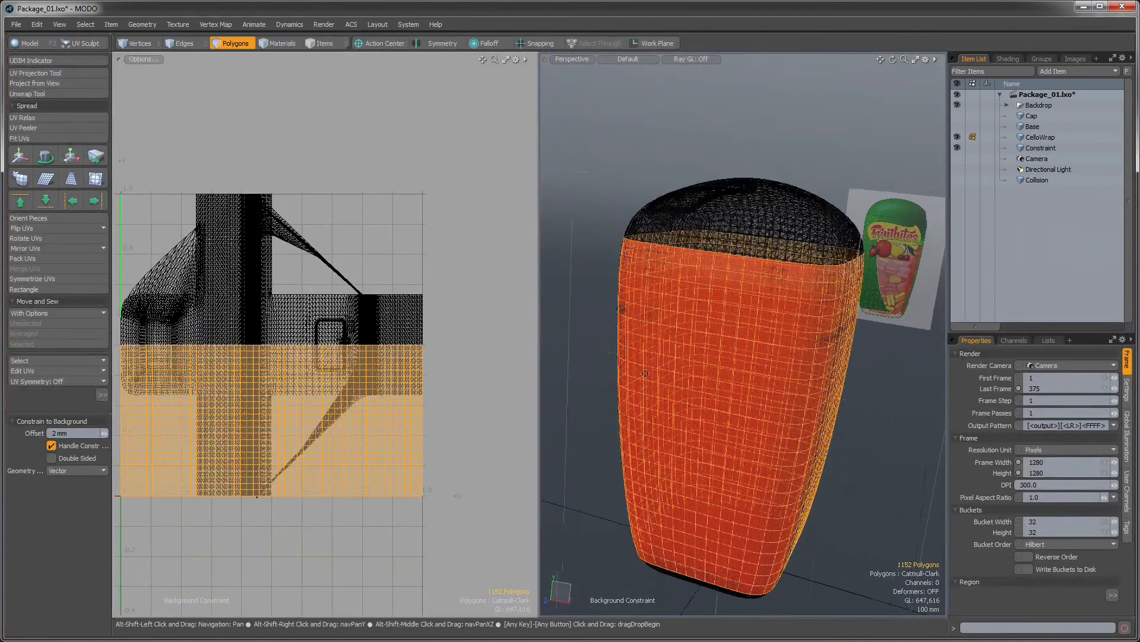
alt+drag(645, 373, 744, 395)
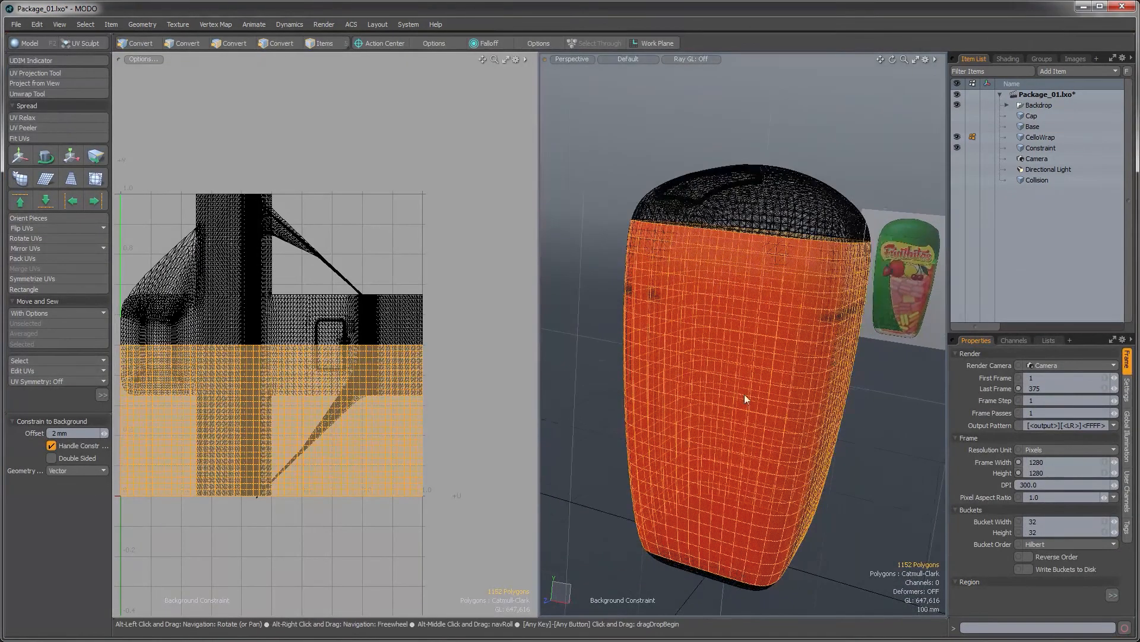
alt+shift+drag(202, 337, 255, 270)
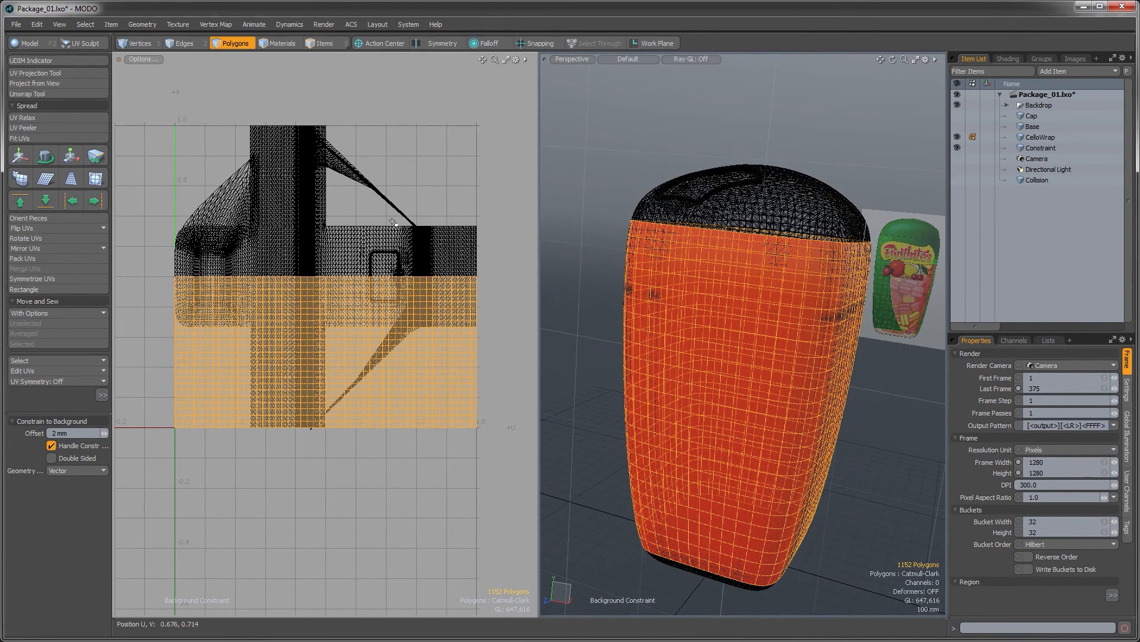
alt+shift+drag(392, 222, 404, 211)
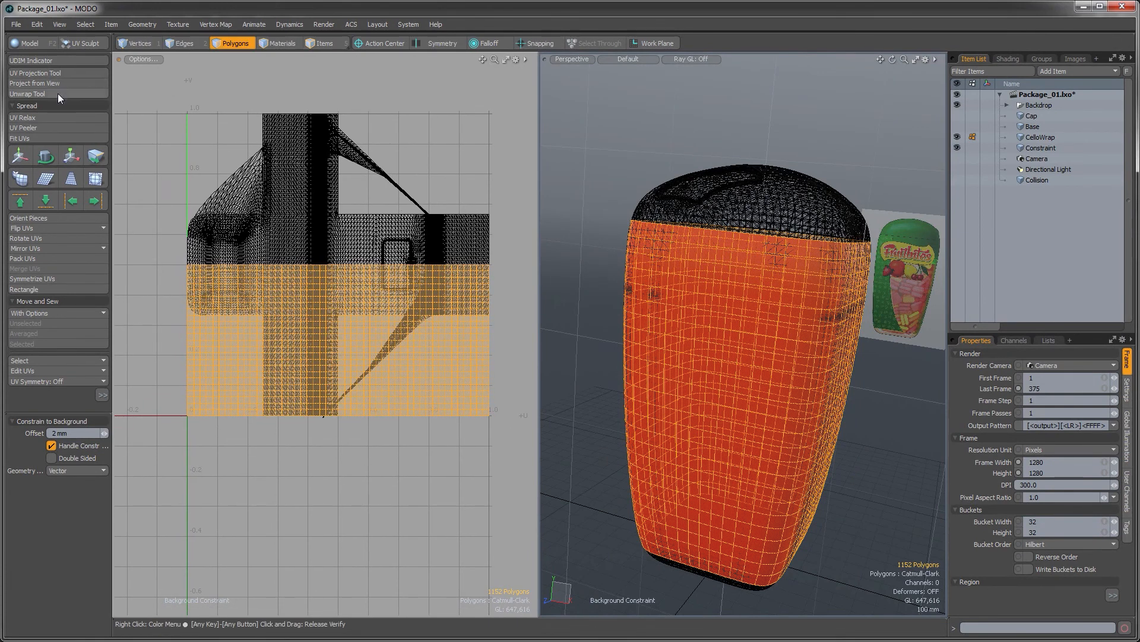
Project UVs onto the selected CelloWrap sleeve polygons with an automatic cylindrical projection along the Y axis, and clear the selection
click(48, 73)
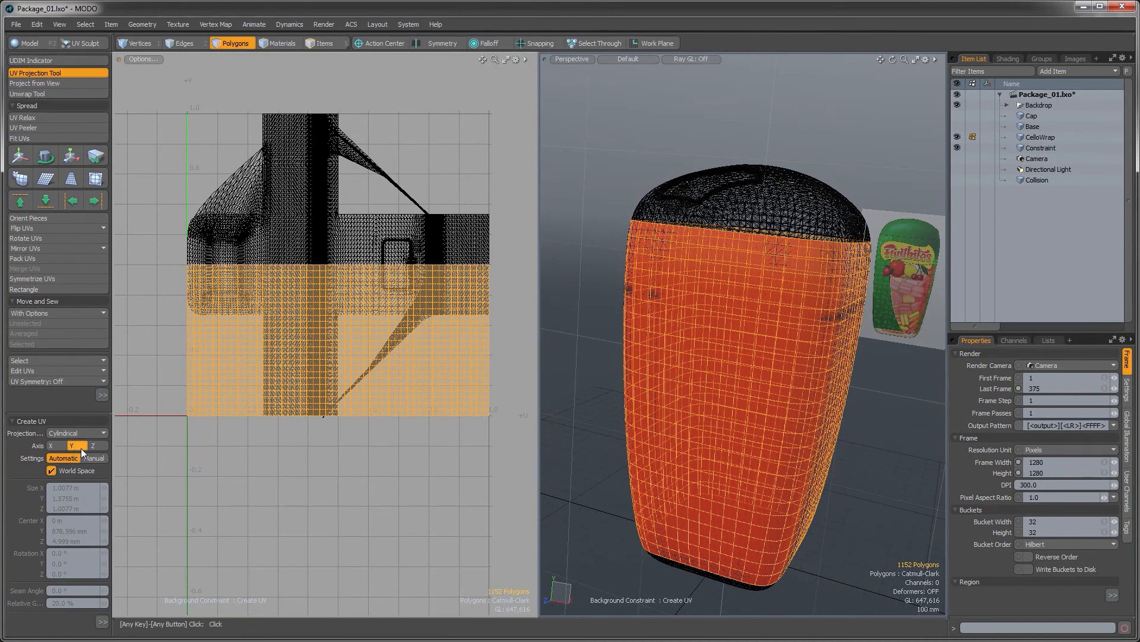
click(631, 347)
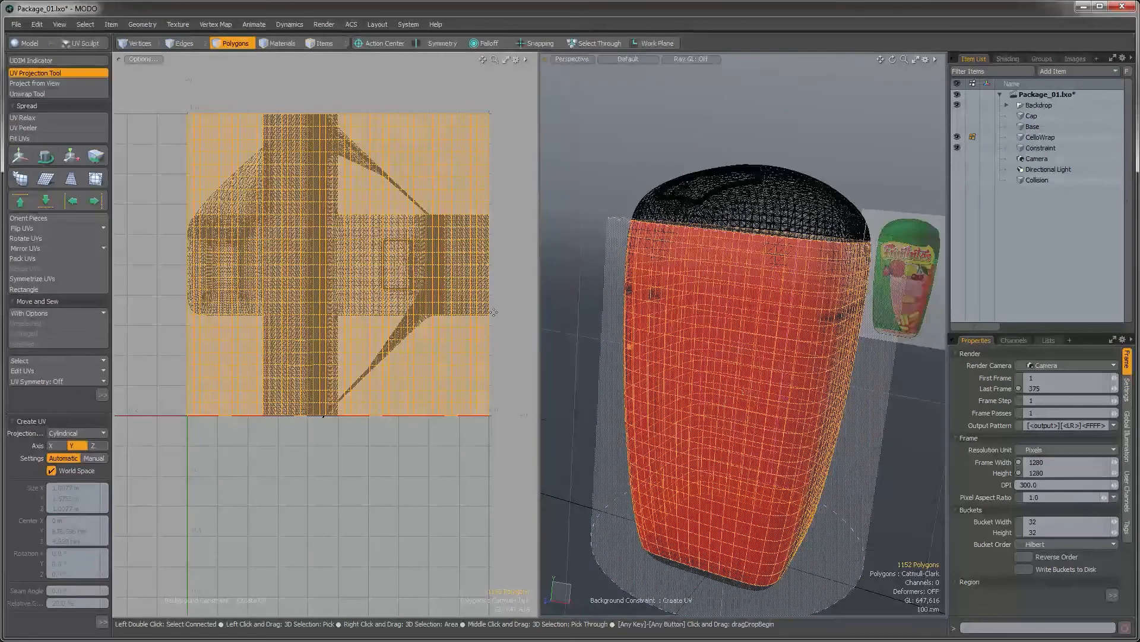
alt+drag(229, 134, 220, 165)
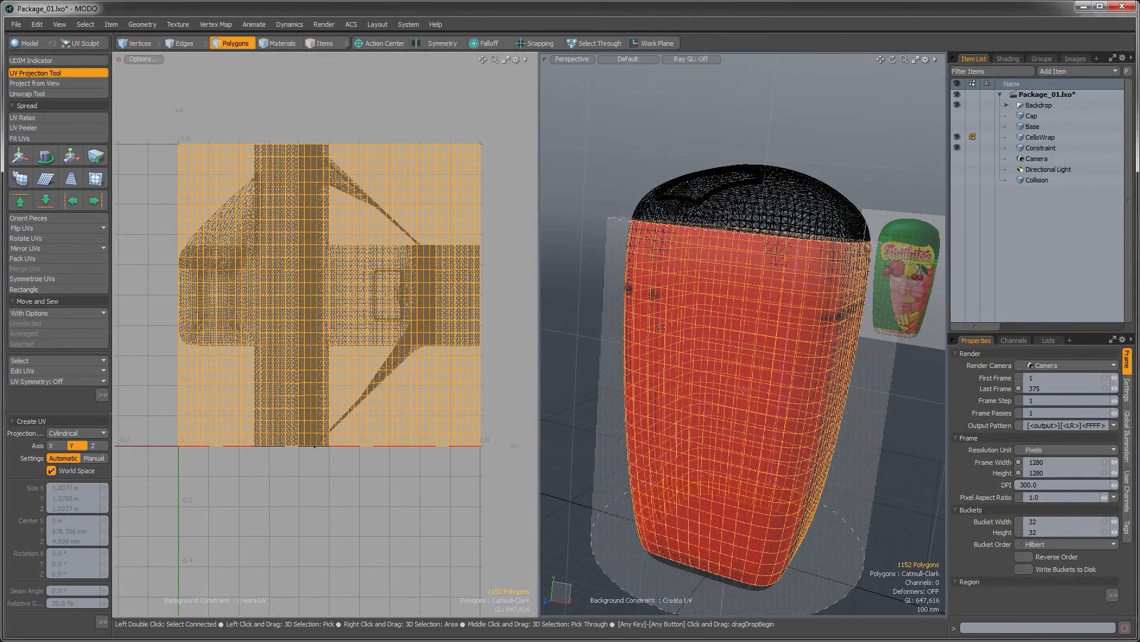
key(q)
key(Escape)
alt+drag(757, 279, 704, 318)
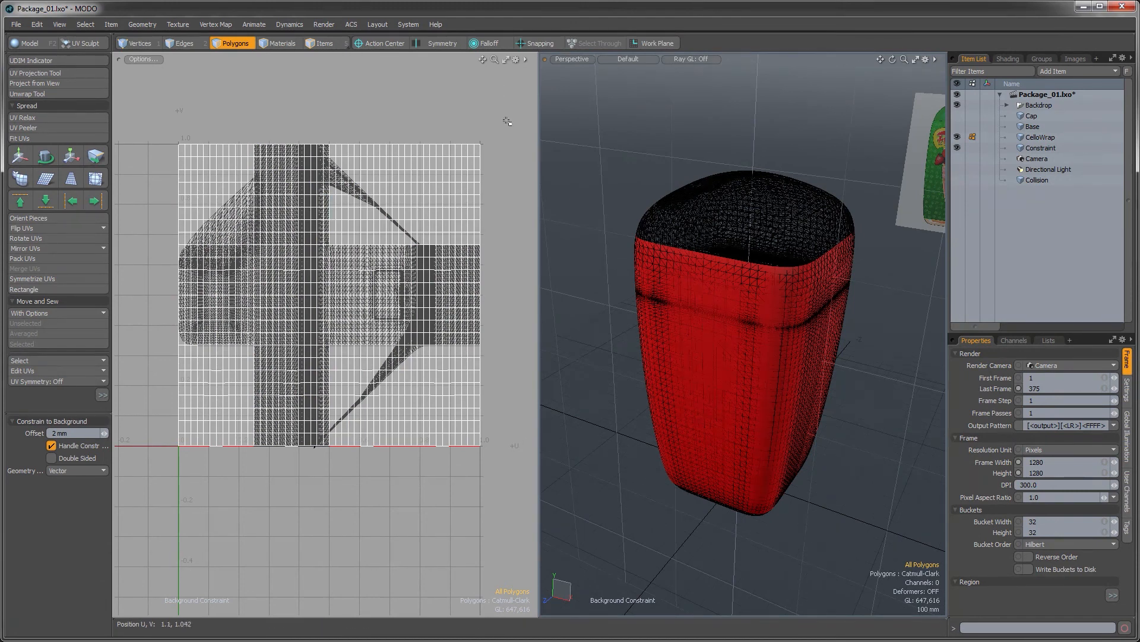
Return to the Model layout and select all connected polygons of the CelloWrap sleeve
key(ctrl+Tab)
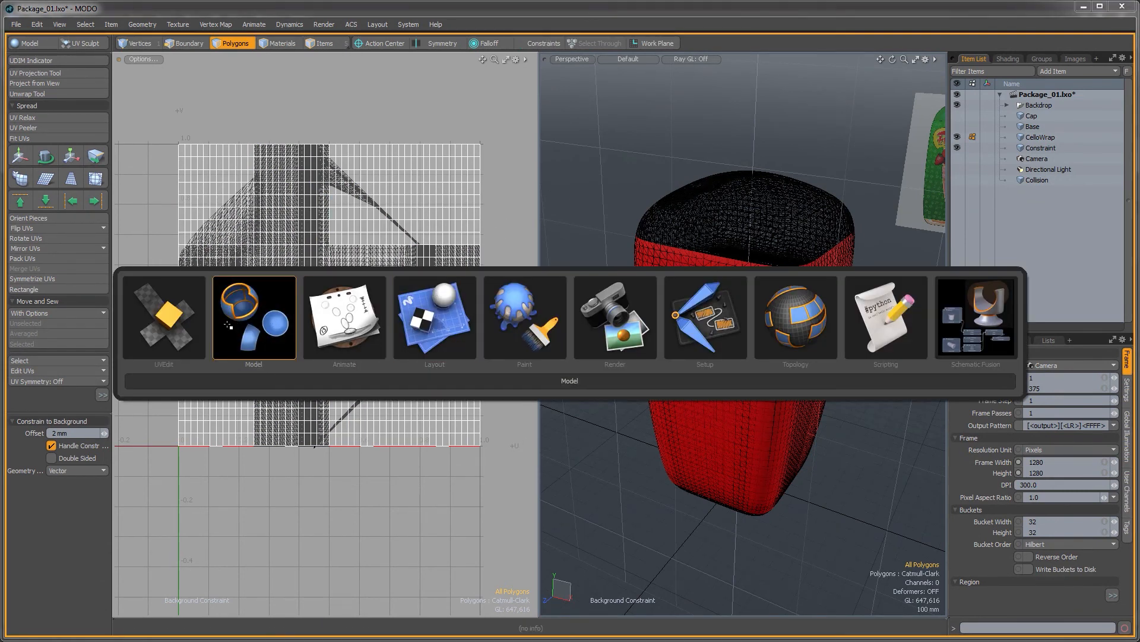
click(261, 319)
alt+drag(613, 357, 643, 345)
scroll(663, 316, up, 3)
double_click(653, 308)
scroll(648, 348, down, 2)
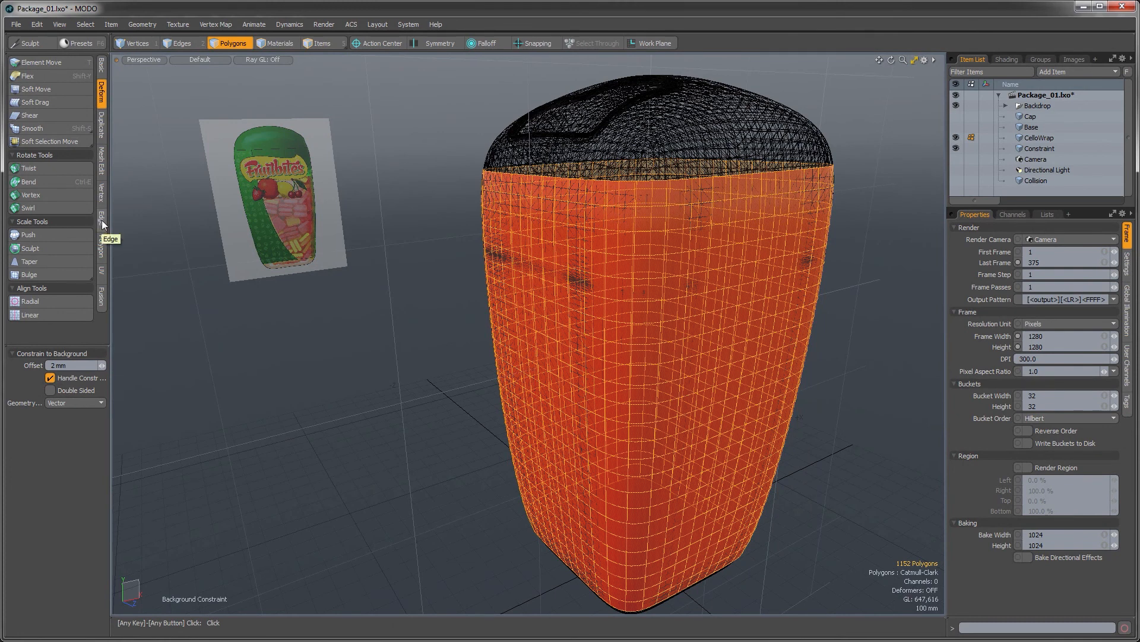
Thicken the selected sleeve polygons with a 2 mm offset
click(103, 67)
click(32, 297)
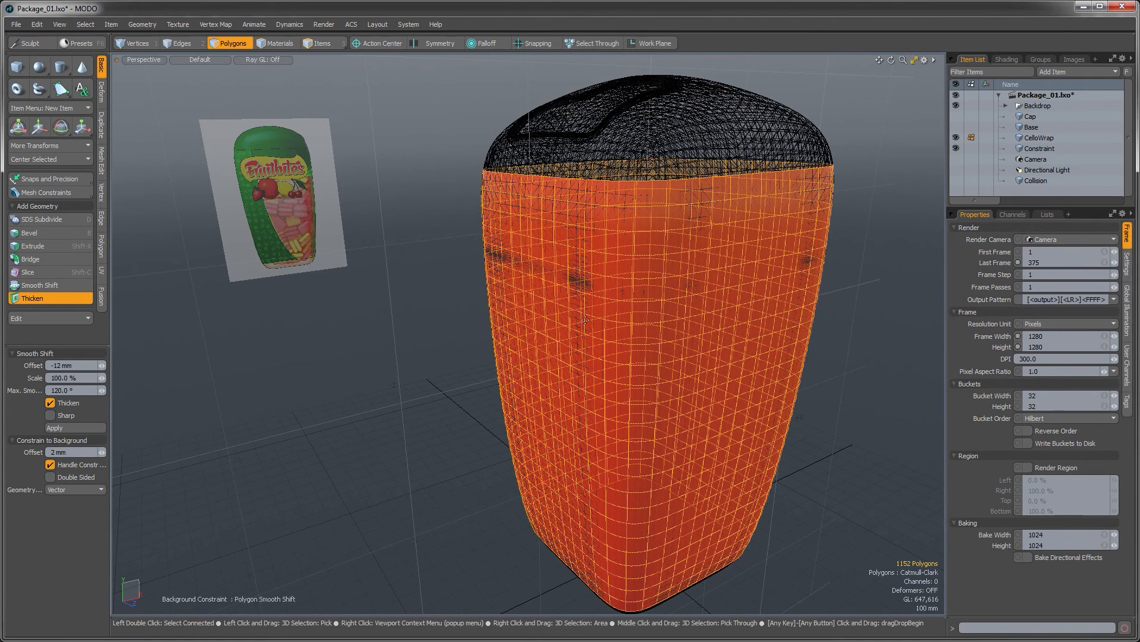
click(54, 364)
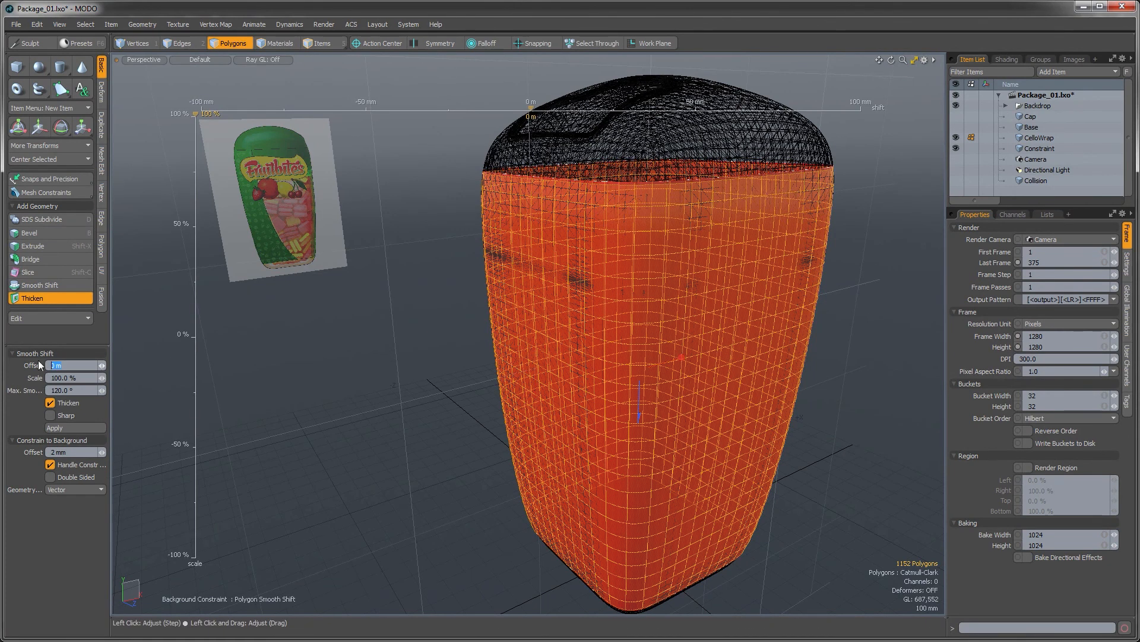
text(2 mm)
key(Tab)
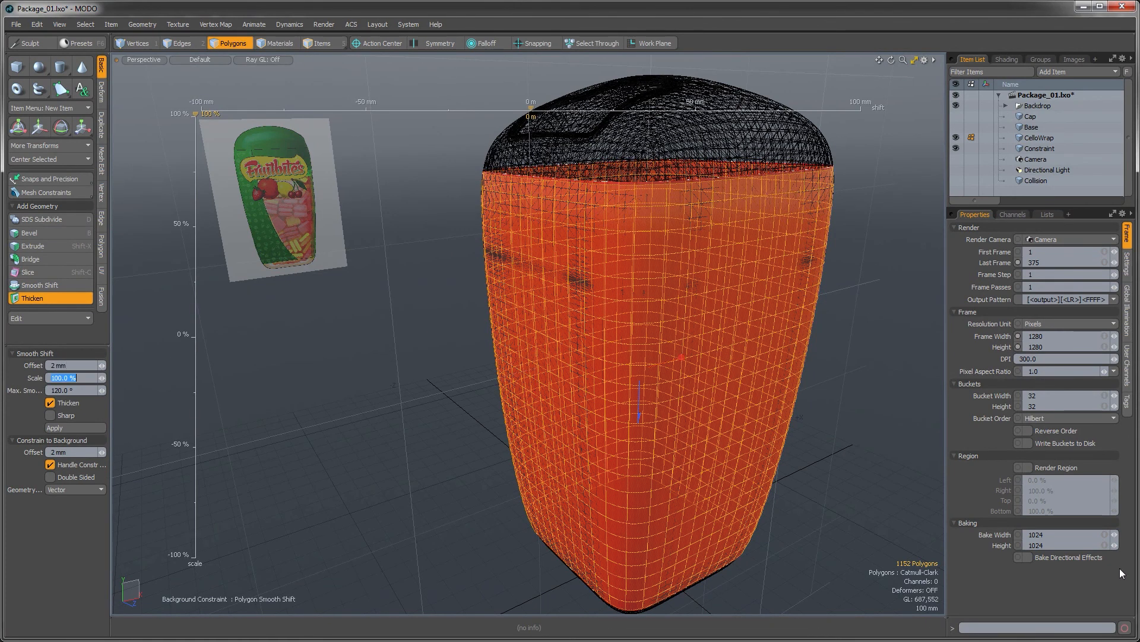
alt+drag(772, 442, 781, 365)
key(space)
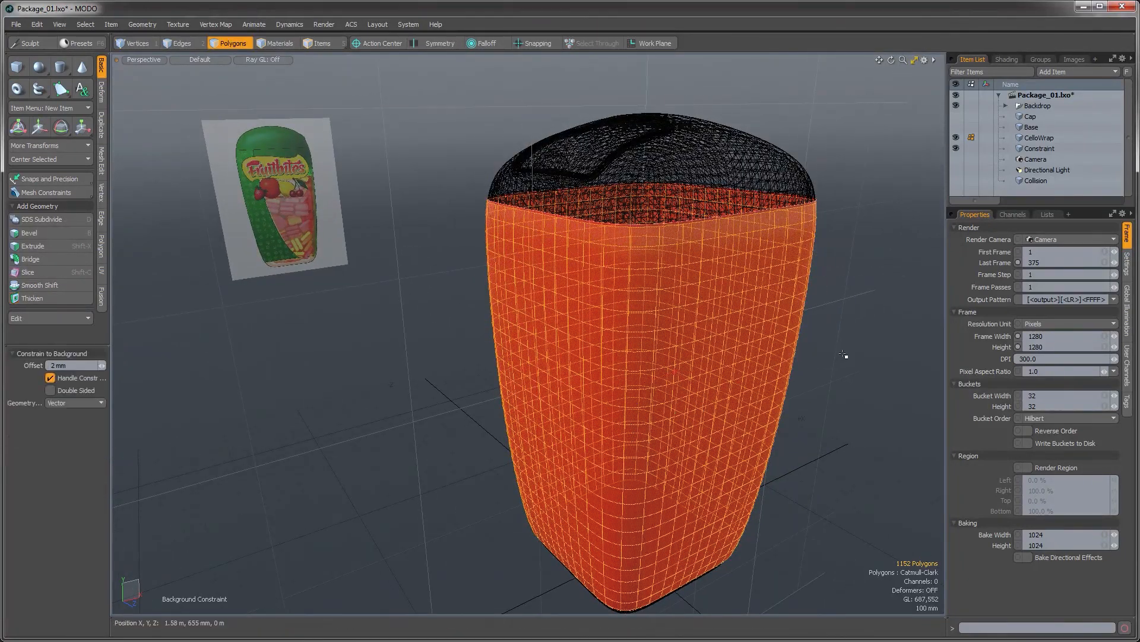
Check the thickened sleeve by selecting its connected polygons and clearing the selection again
click(850, 372)
alt+drag(850, 372, 830, 356)
double_click(684, 359)
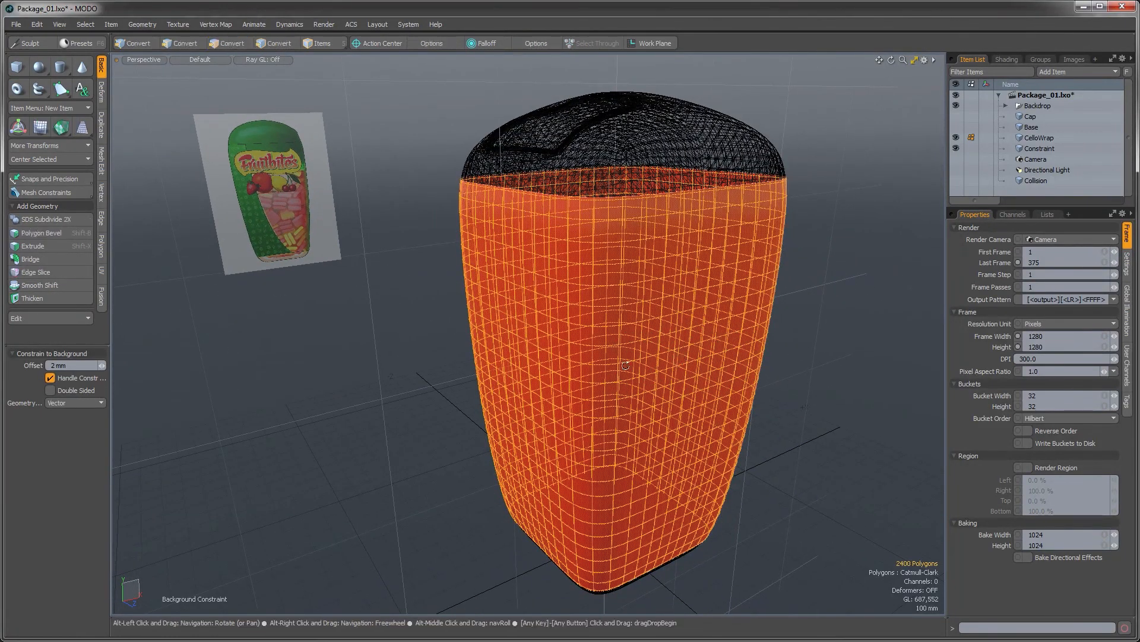
alt+drag(616, 360, 630, 372)
click(775, 421)
alt+drag(775, 423, 653, 380)
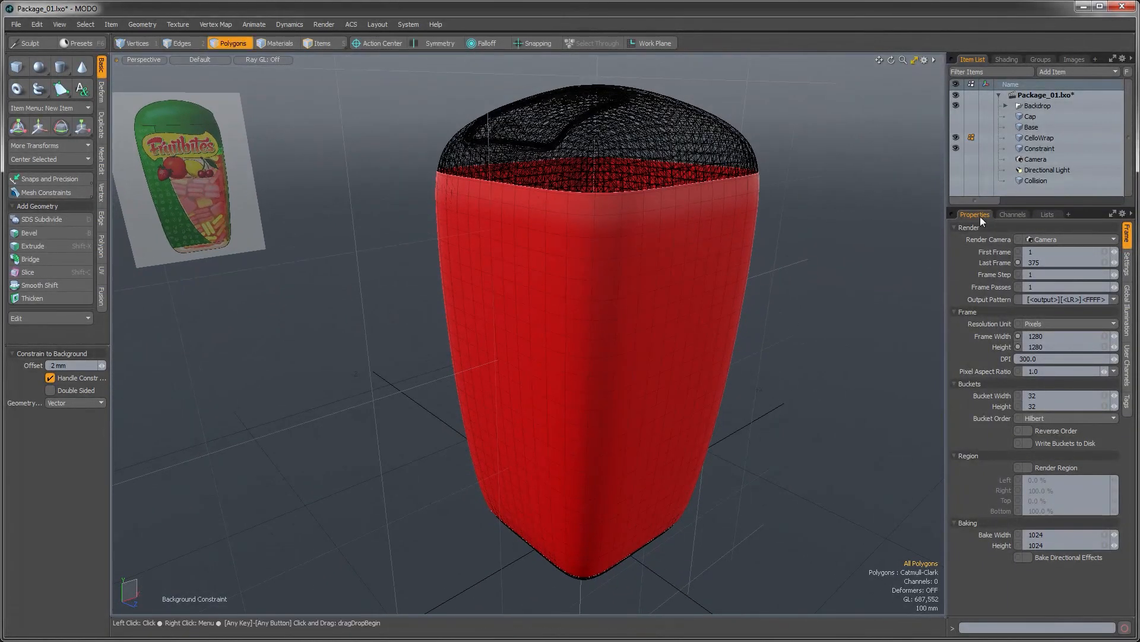
Select the Cap, Base and CelloWrap meshes together and make the Cap and Base visible
click(1031, 140)
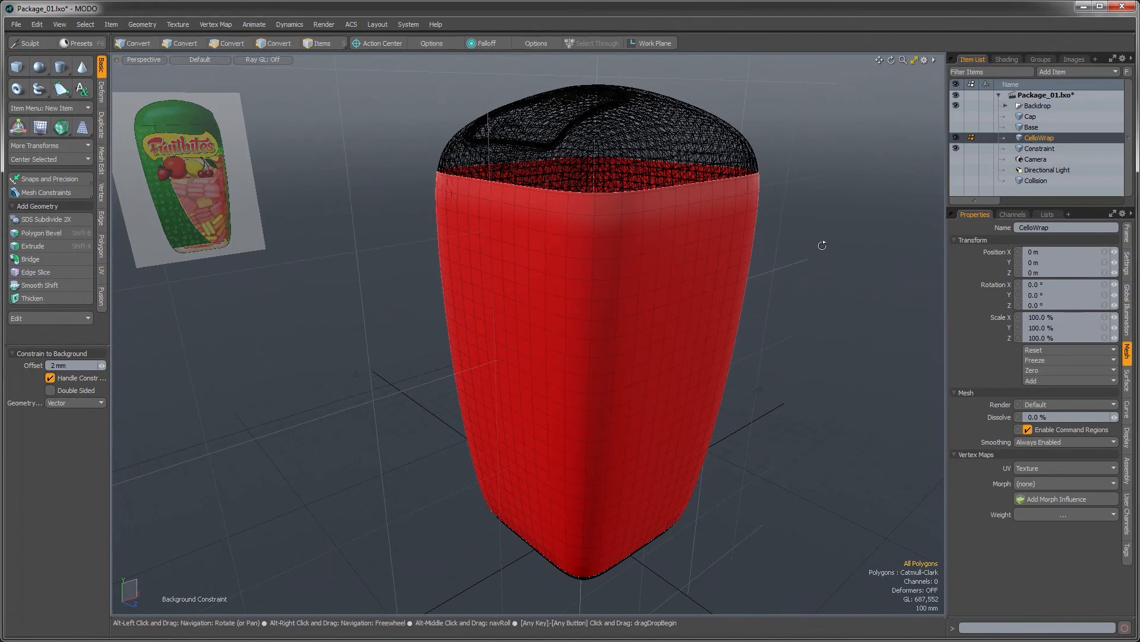
alt+drag(822, 244, 834, 242)
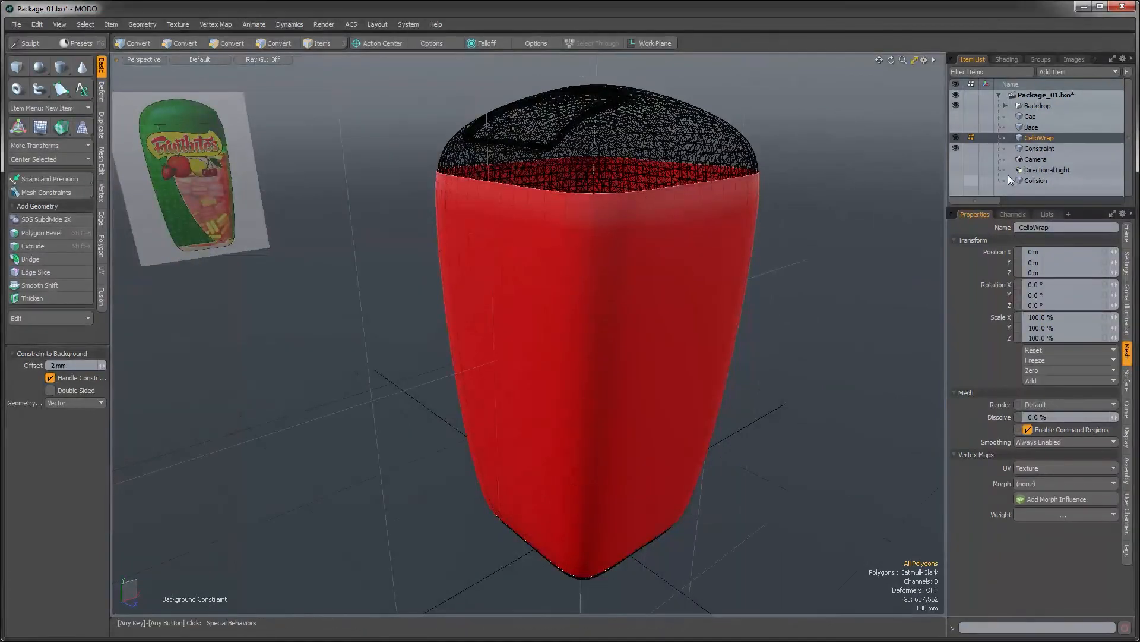
click(1035, 127)
ctrl+click(1031, 117)
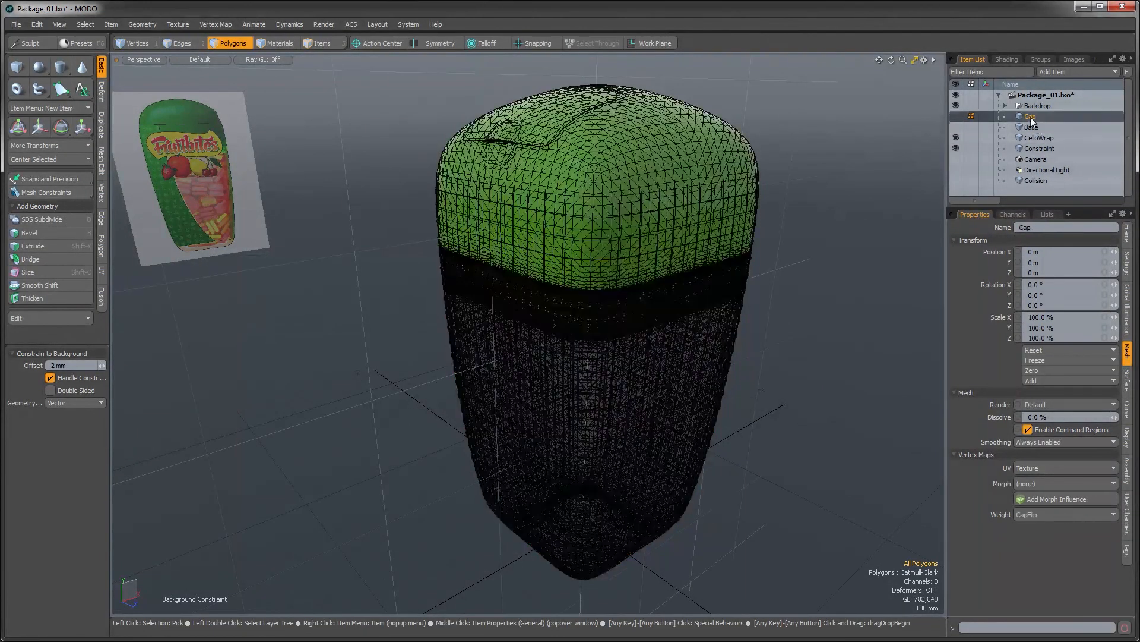
ctrl+click(1032, 137)
click(957, 126)
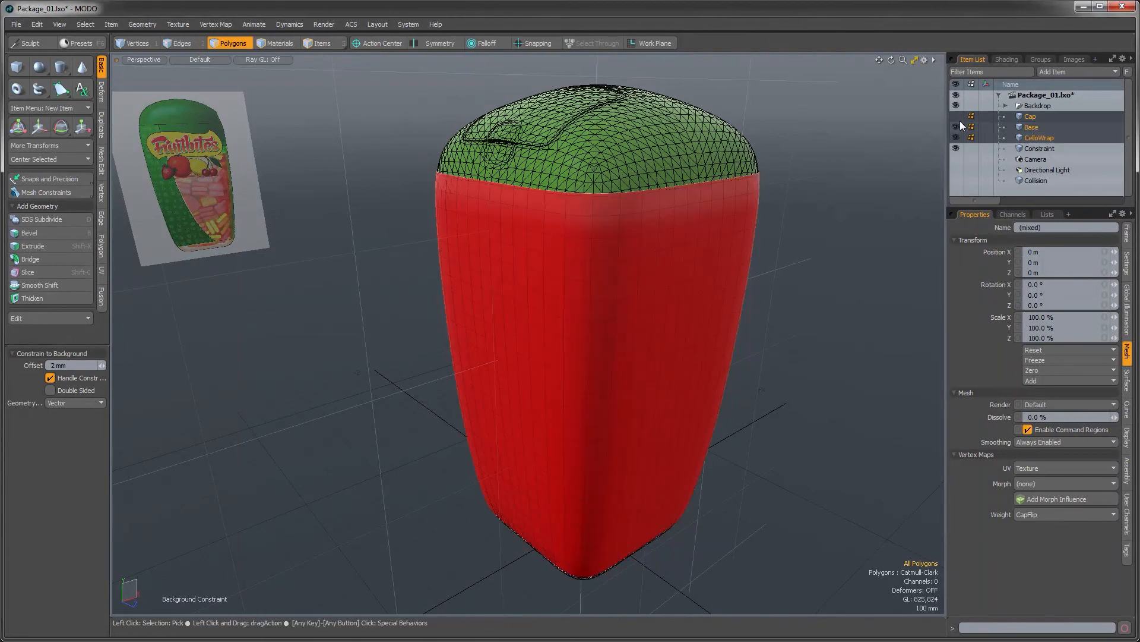
click(958, 117)
alt+drag(832, 196, 618, 241)
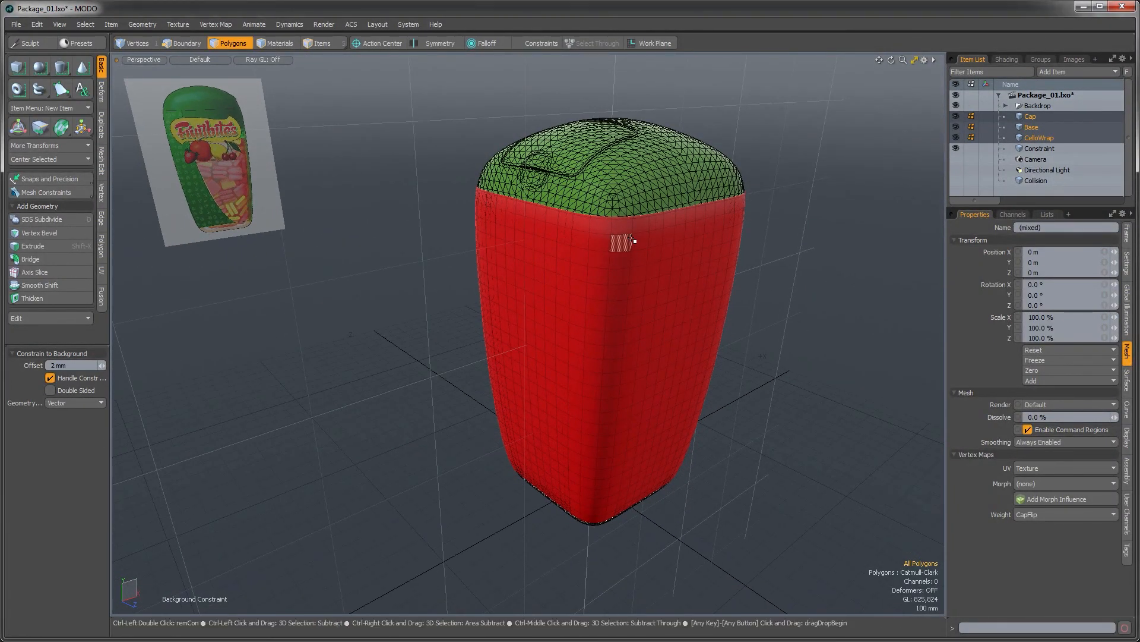
mouse_move(741, 273)
alt+mouse_down()
mouse_move(708, 251)
mouse_move(677, 272)
mouse_move(667, 318)
mouse_move(753, 255)
alt+mouse_up()
Delete the Constraint mesh from the scene
click(1040, 148)
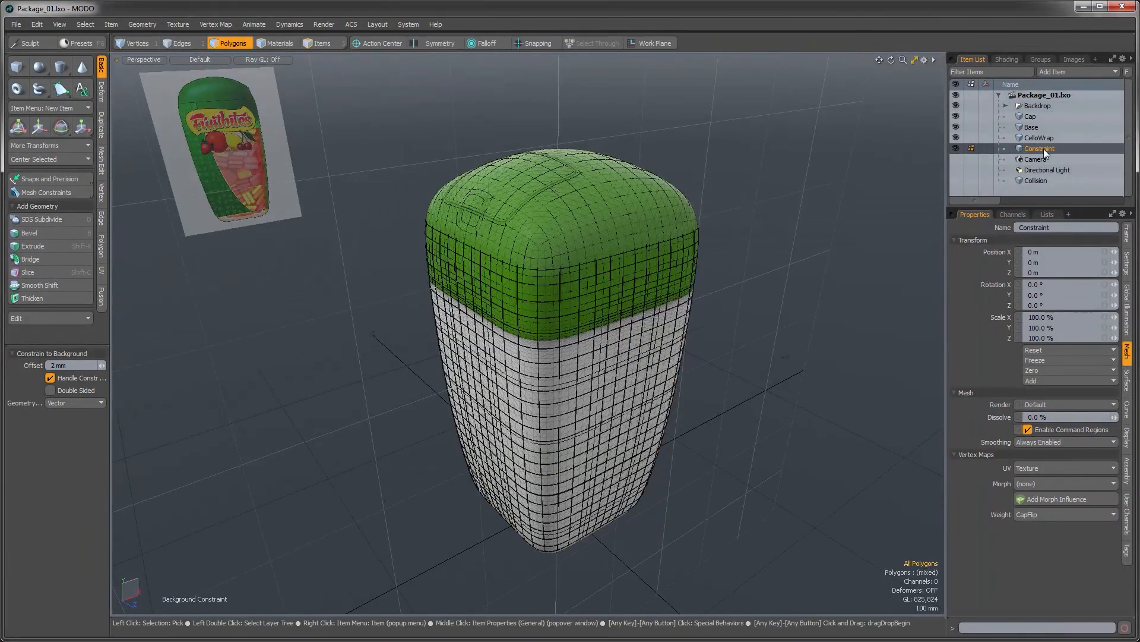
key(Delete)
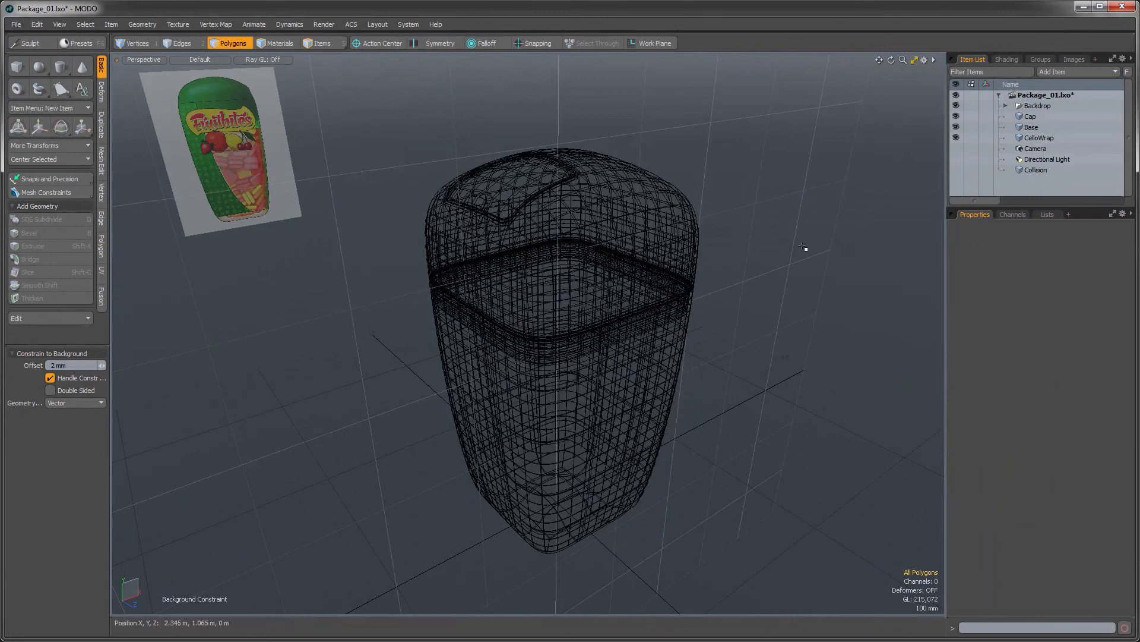
alt+drag(671, 234, 583, 326)
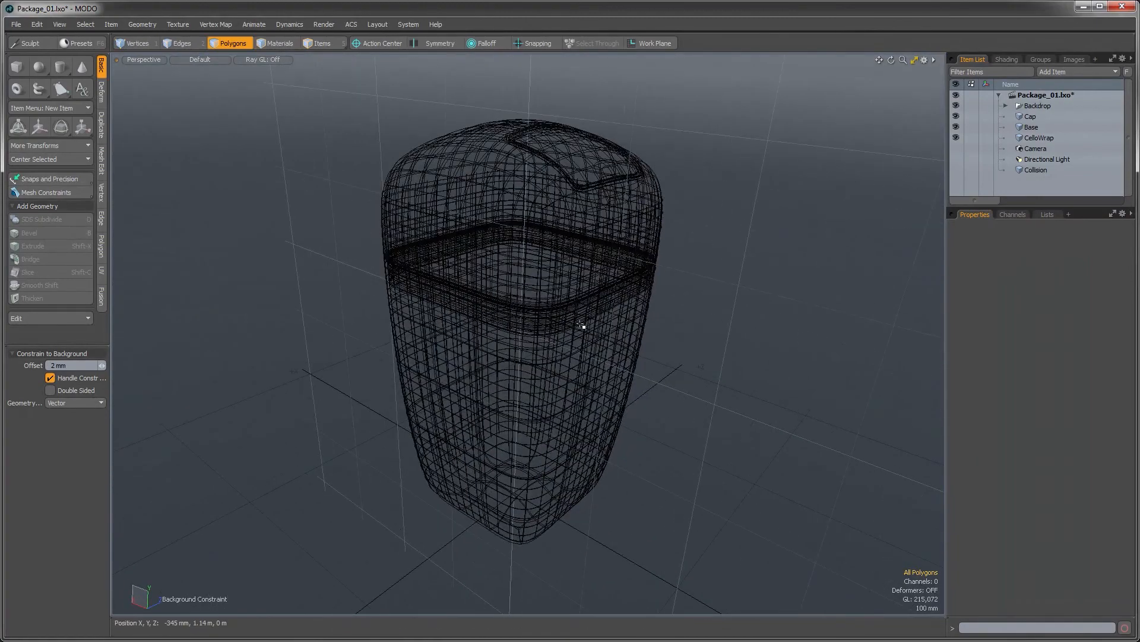
alt+shift+drag(587, 274, 560, 285)
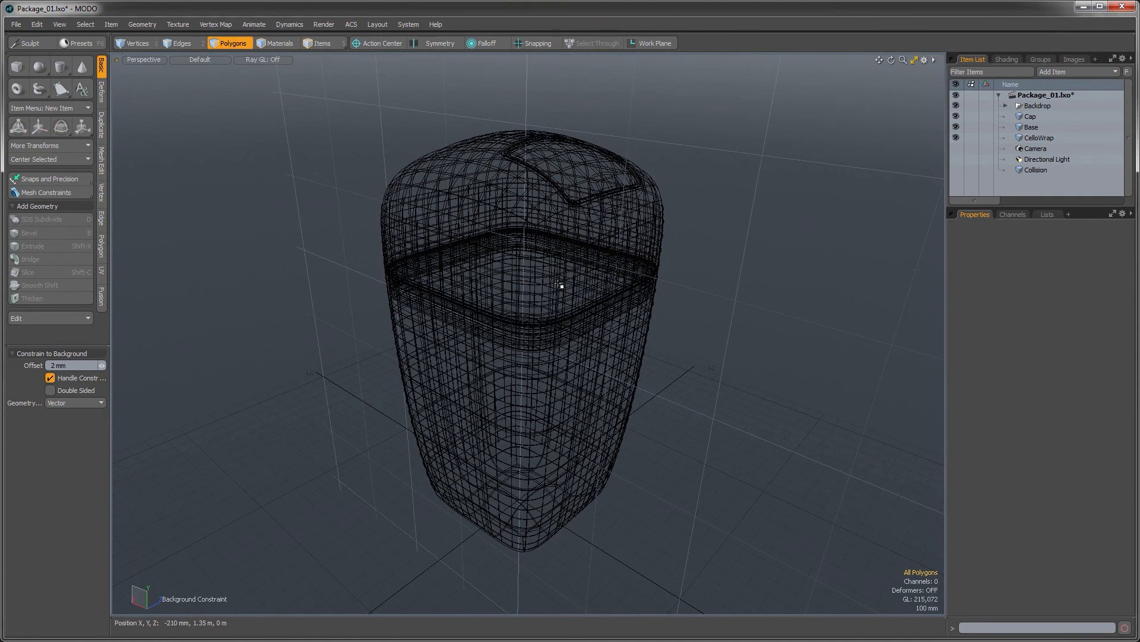
alt+drag(606, 237, 589, 264)
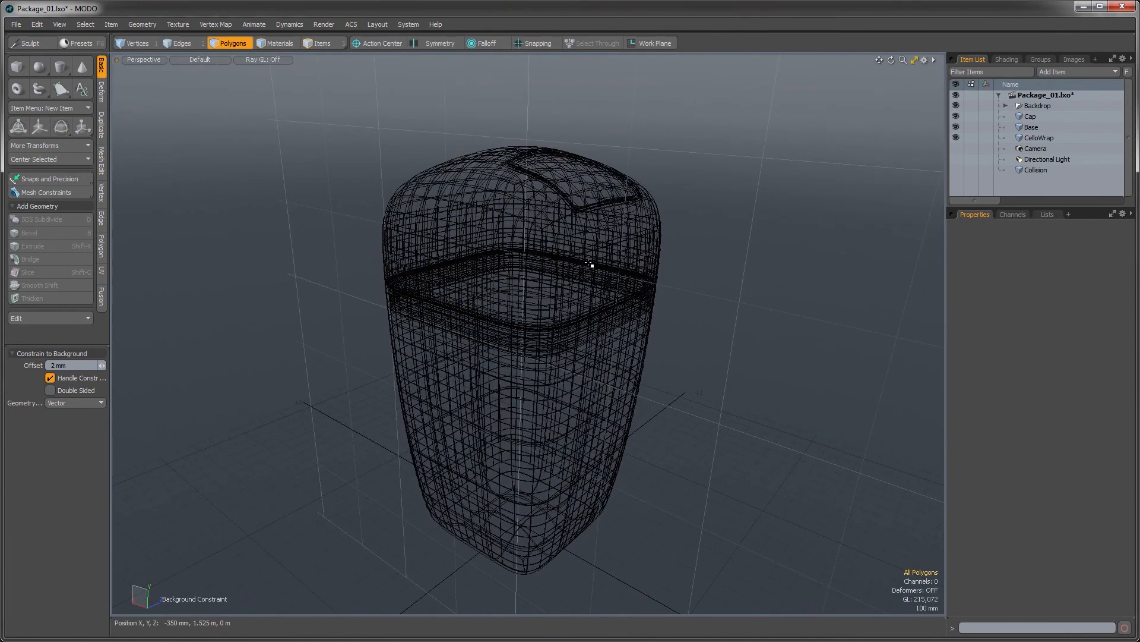